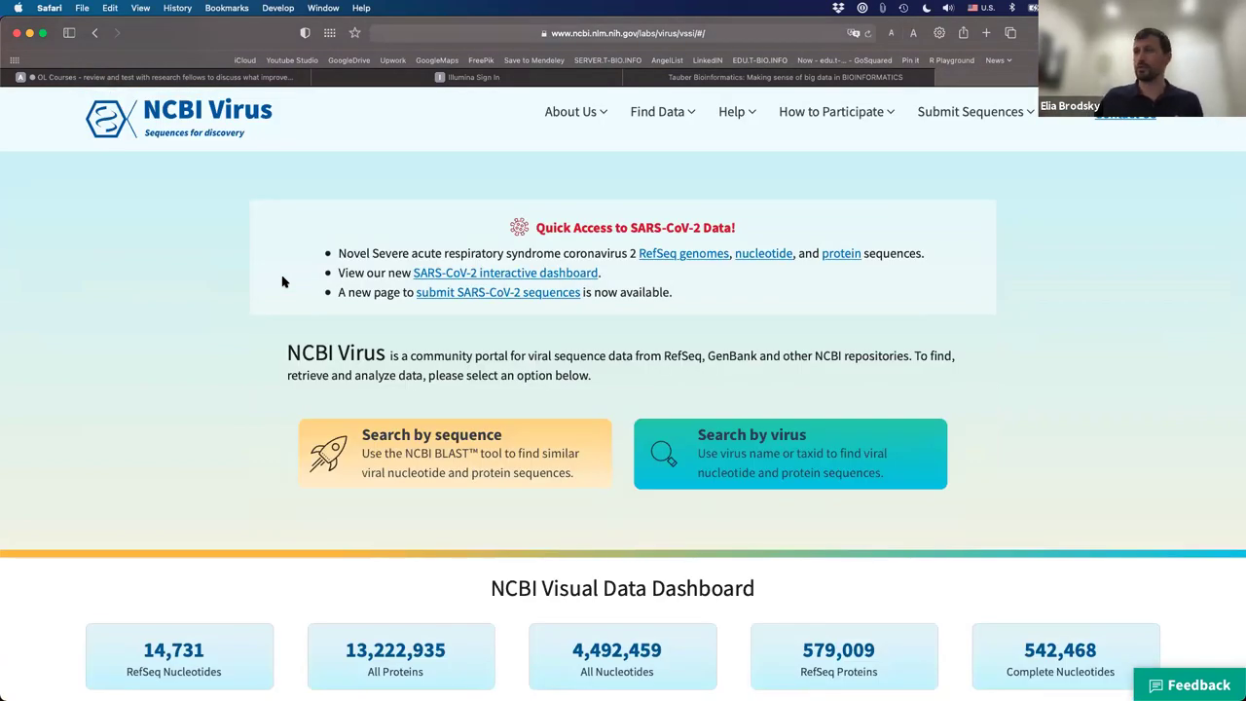
Search by virus for "sars" and open the results for Severe acute respiratory syndrome coronavirus 2 (SARS-CoV-2), taxid:2697049
click(750, 445)
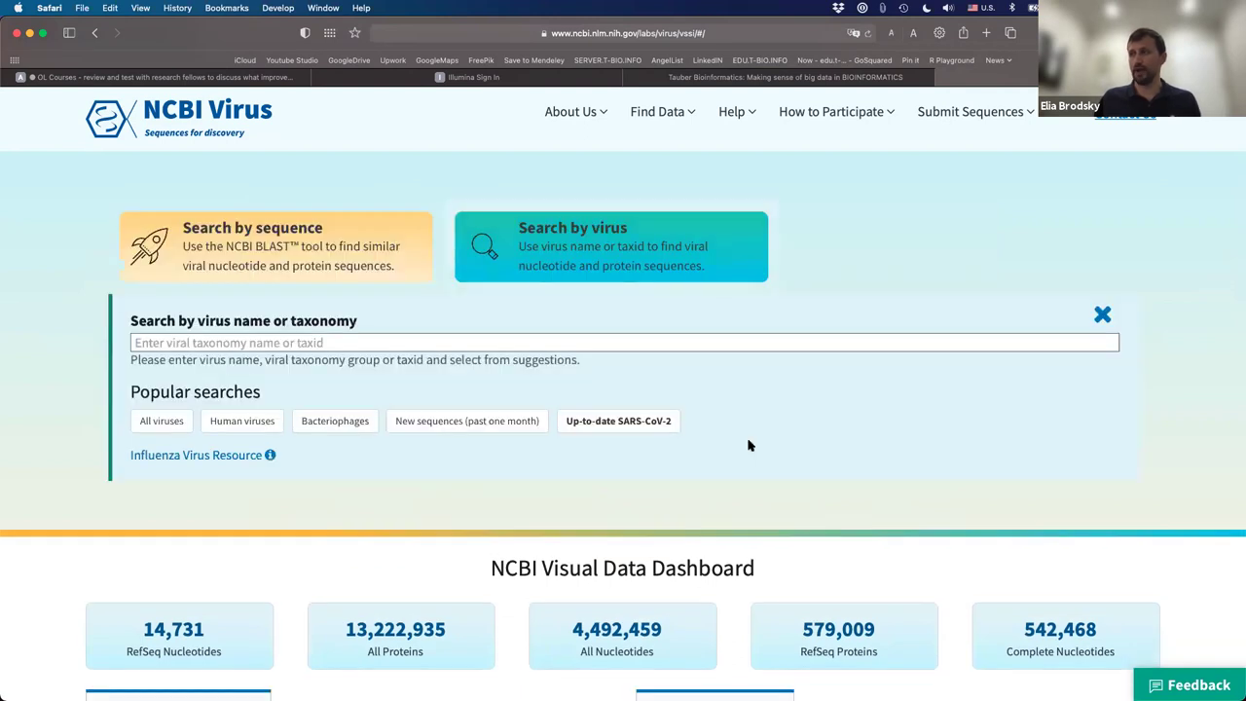
click(487, 346)
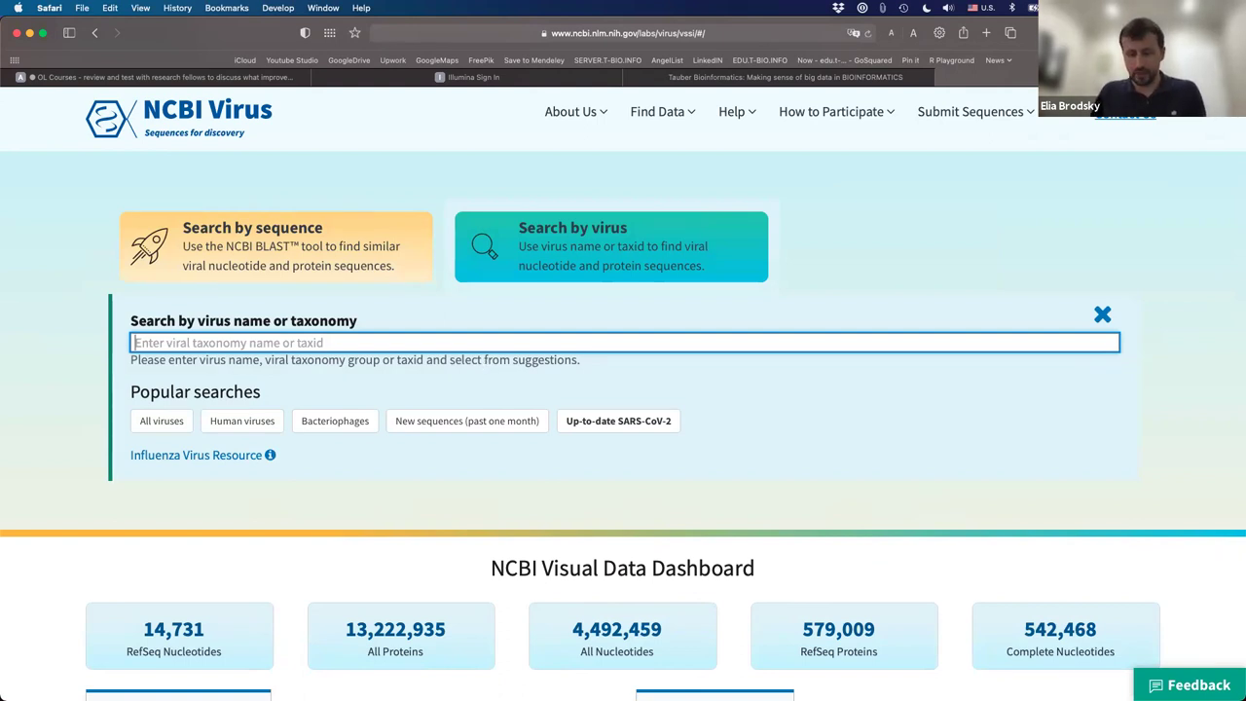
text(sars)
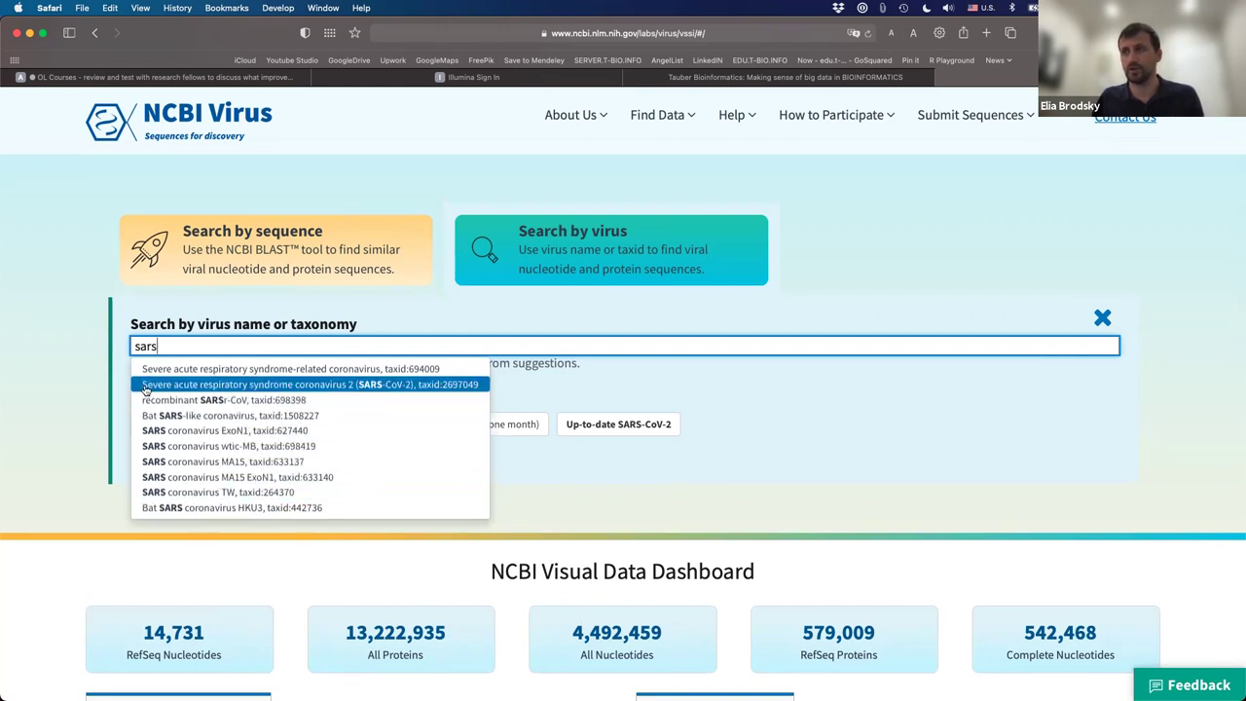
click(366, 384)
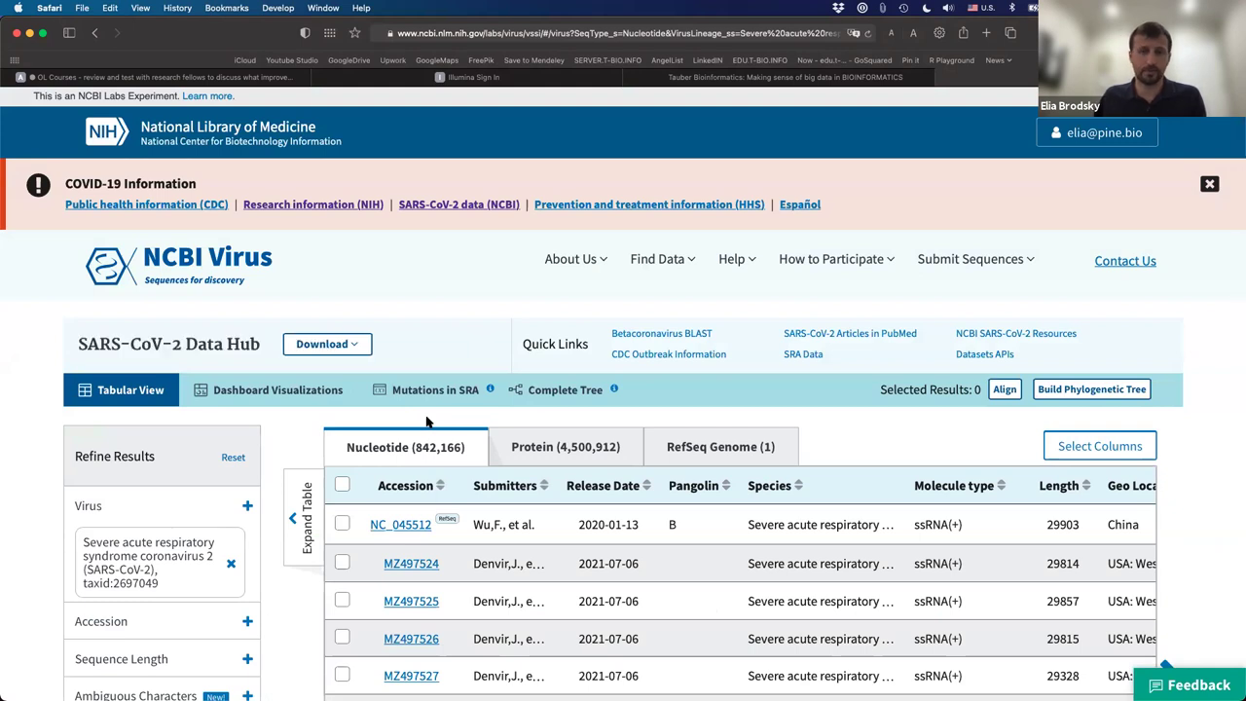
Examine the SARS-CoV-2 nucleotide results, the available refinement filters and the sequence length values in the table
scroll(426, 420, down, 3)
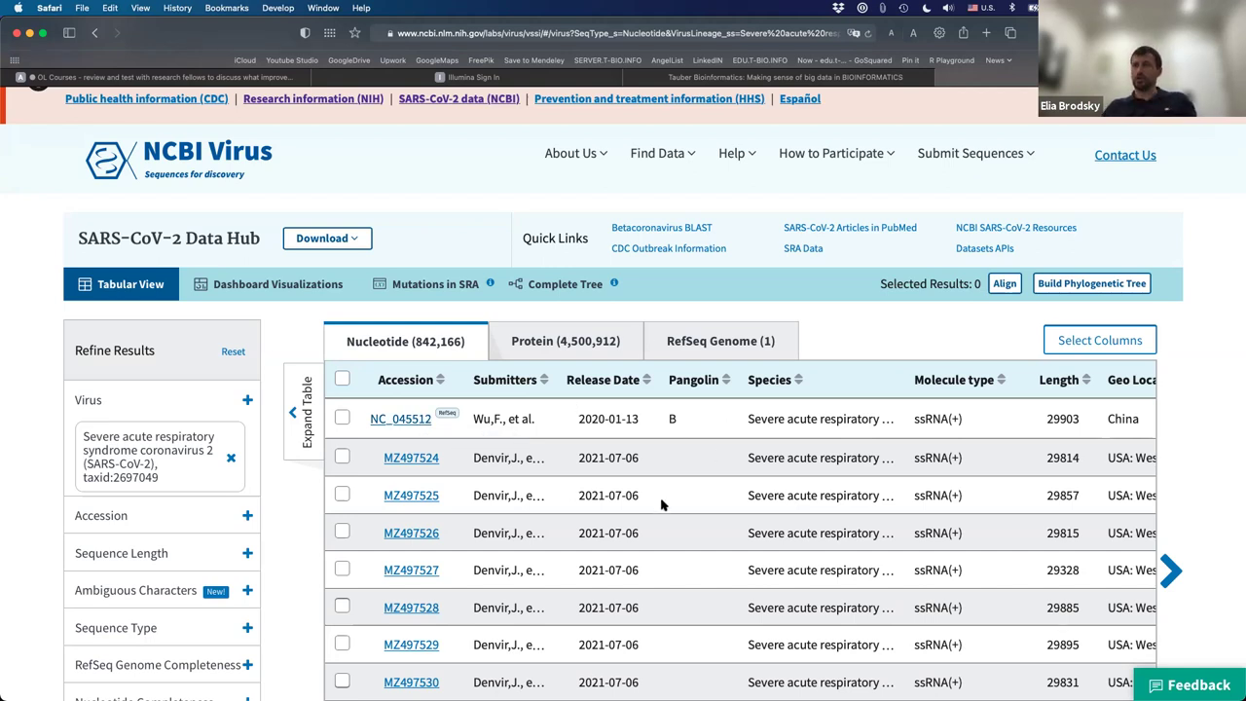
scroll(661, 504, down, 2)
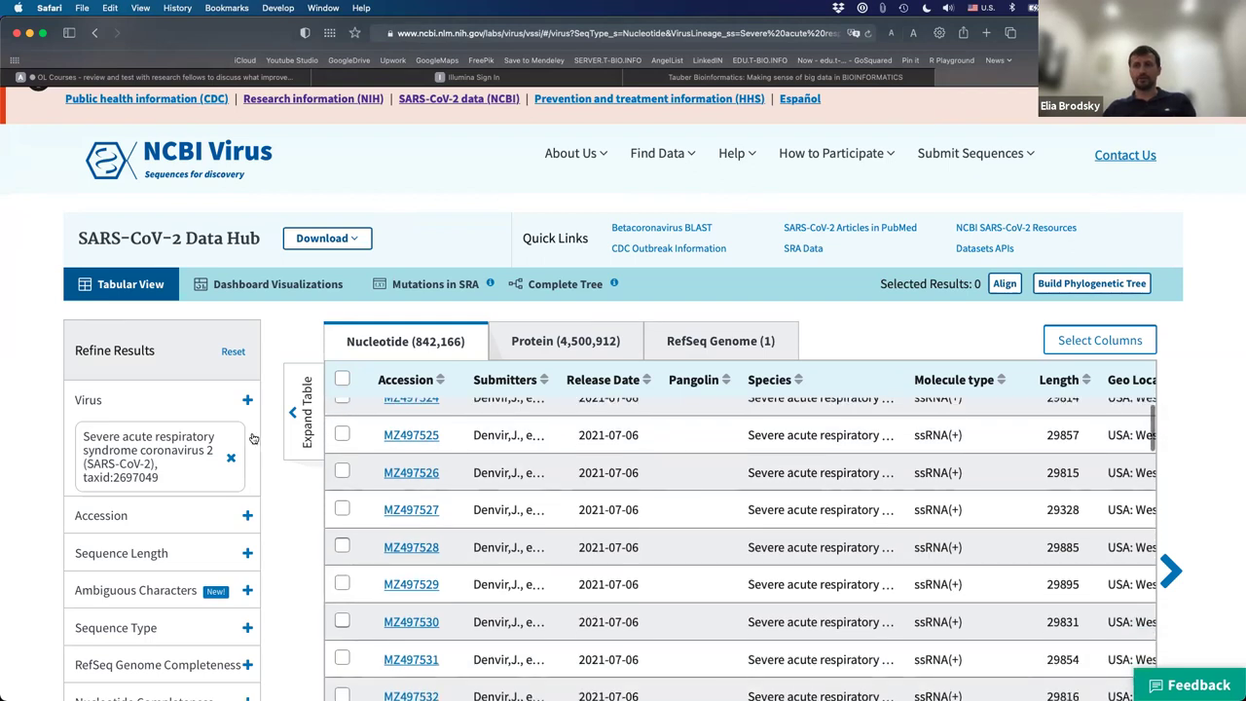
scroll(162, 414, down, 2)
scroll(163, 414, down, 5)
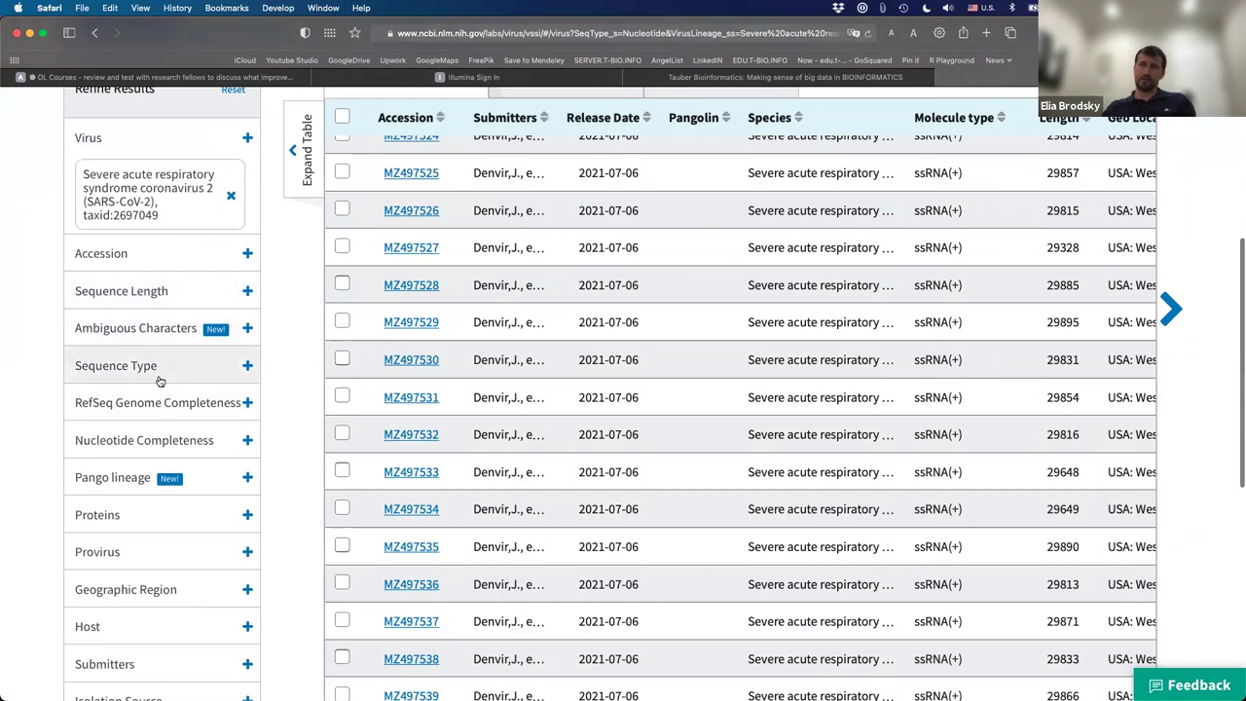
scroll(163, 382, up, 2)
scroll(162, 382, up, 1)
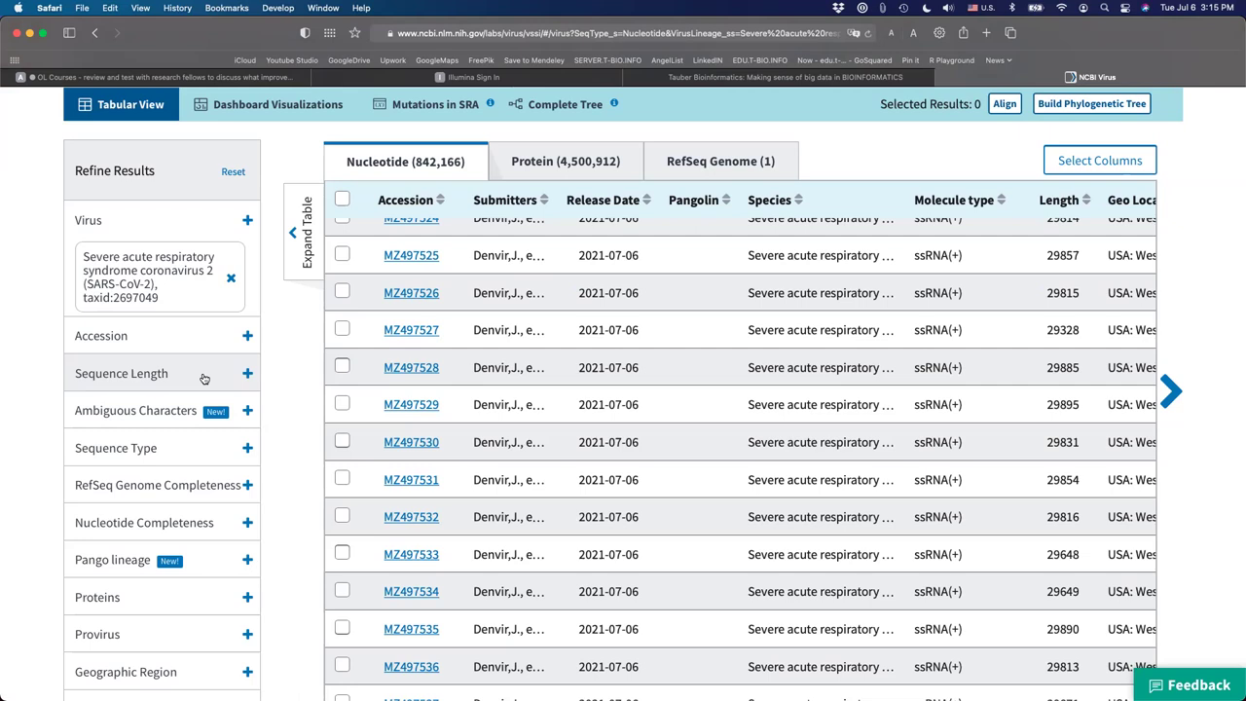
scroll(204, 379, up, 4)
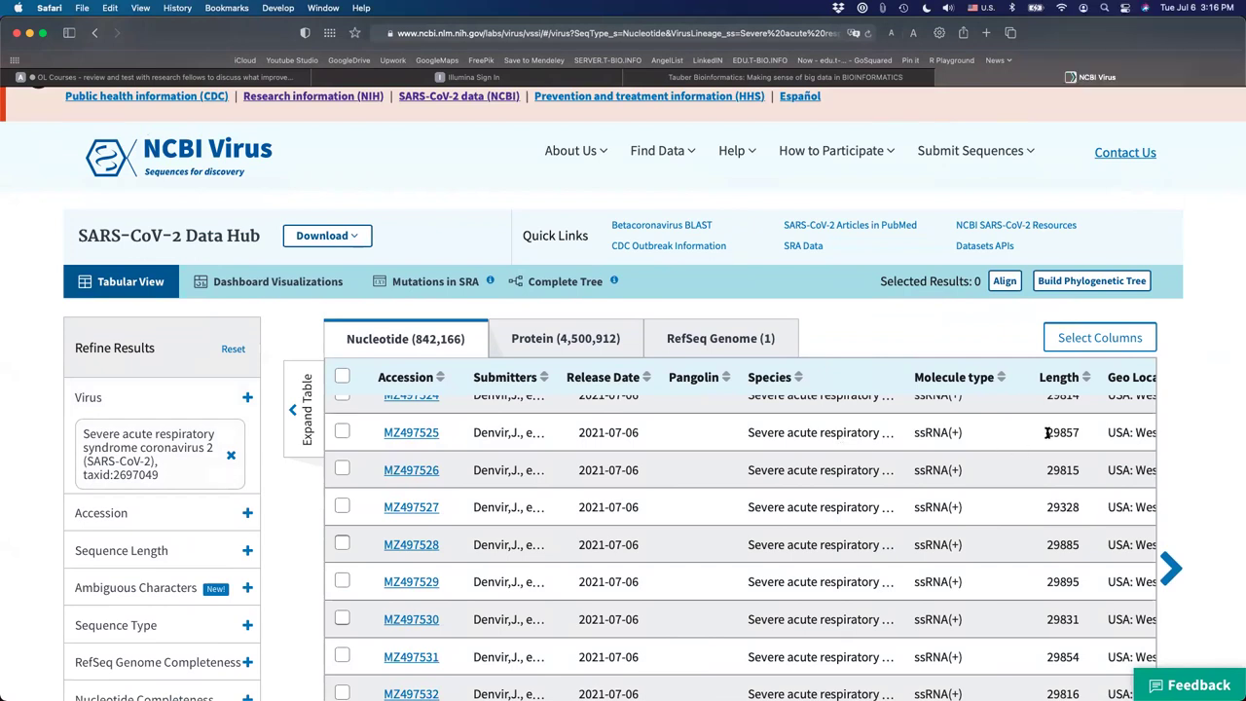
drag(1047, 433, 1083, 430)
scroll(1070, 438, up, 5)
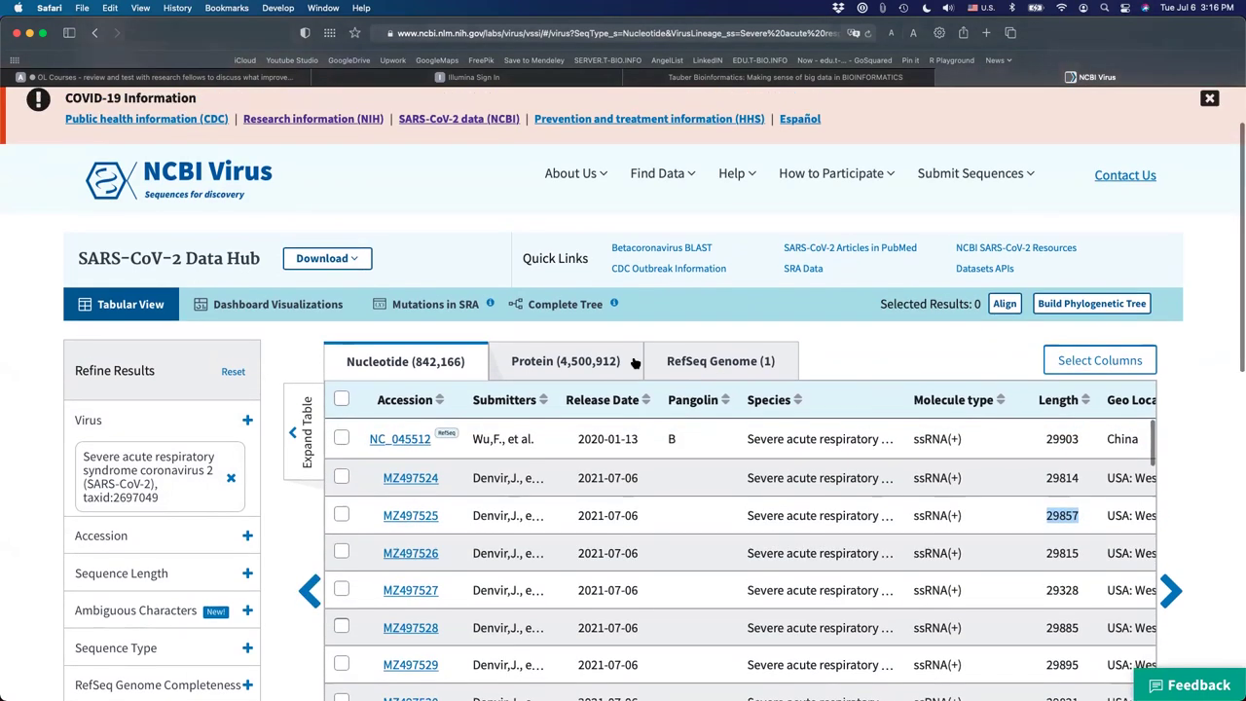
Return to the NCBI Virus home page and repeat the virus search for "sars", choosing SARS-CoV-2, taxid:2697049
click(97, 33)
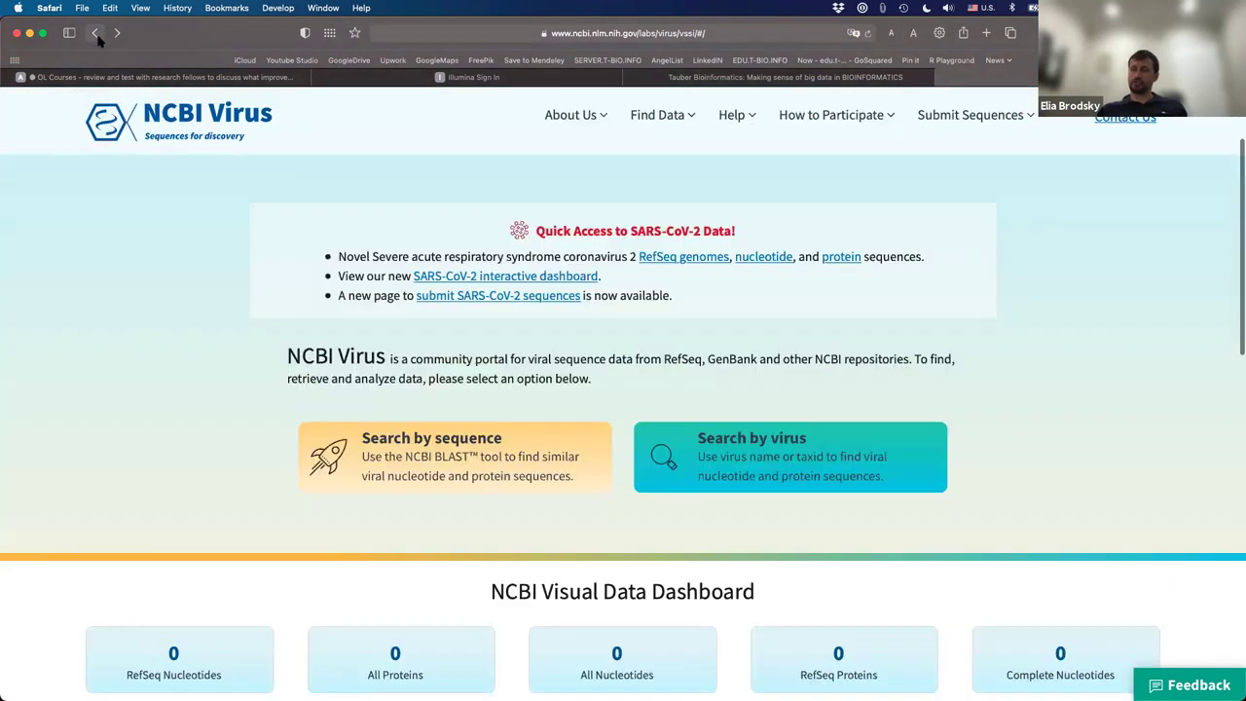
click(763, 454)
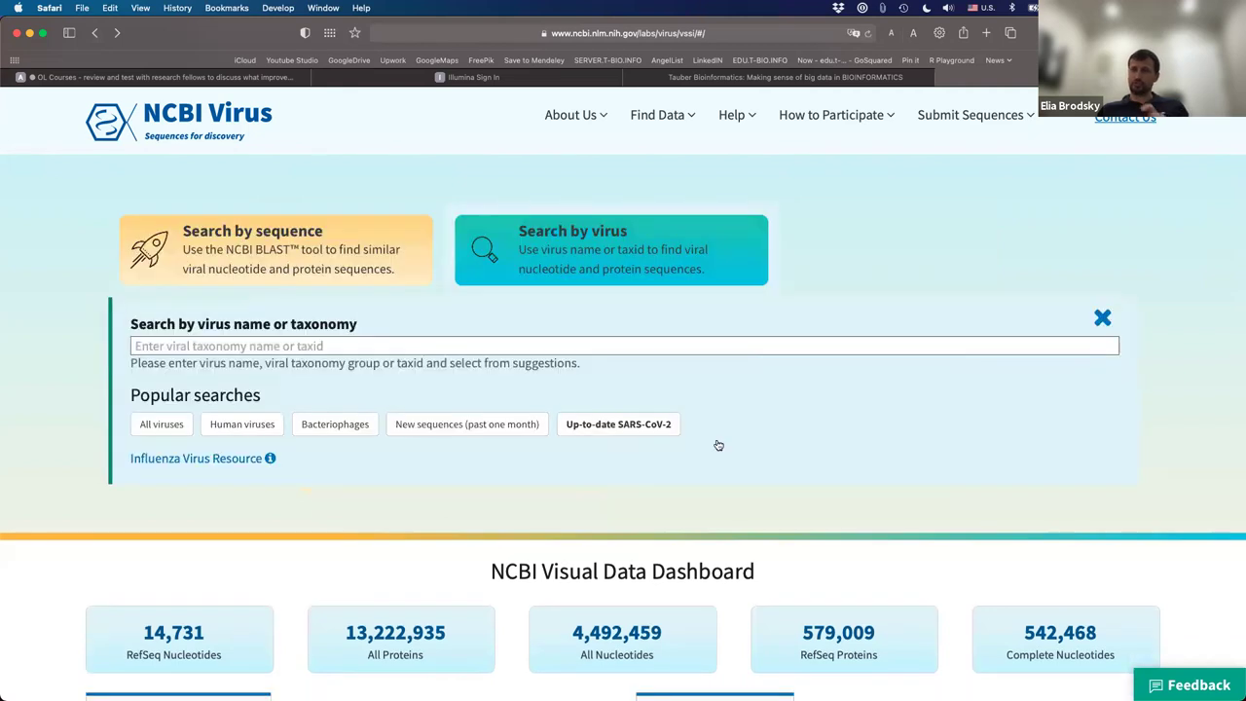
click(144, 344)
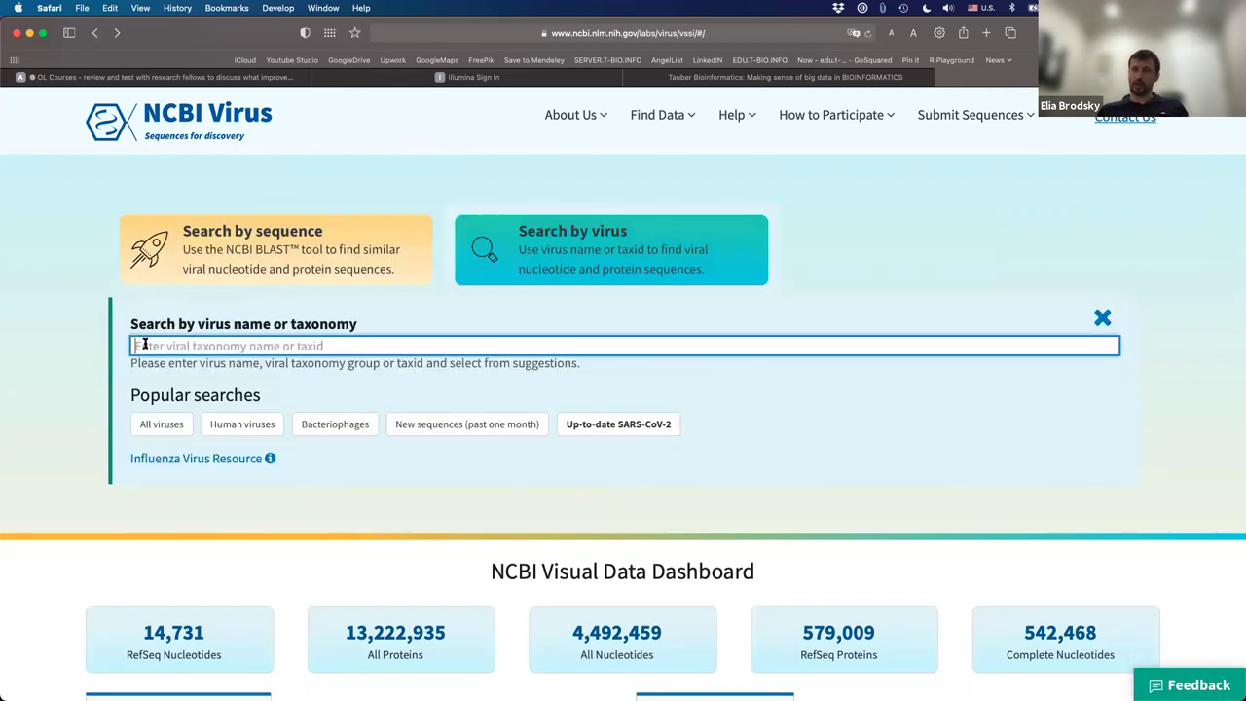
text(sars)
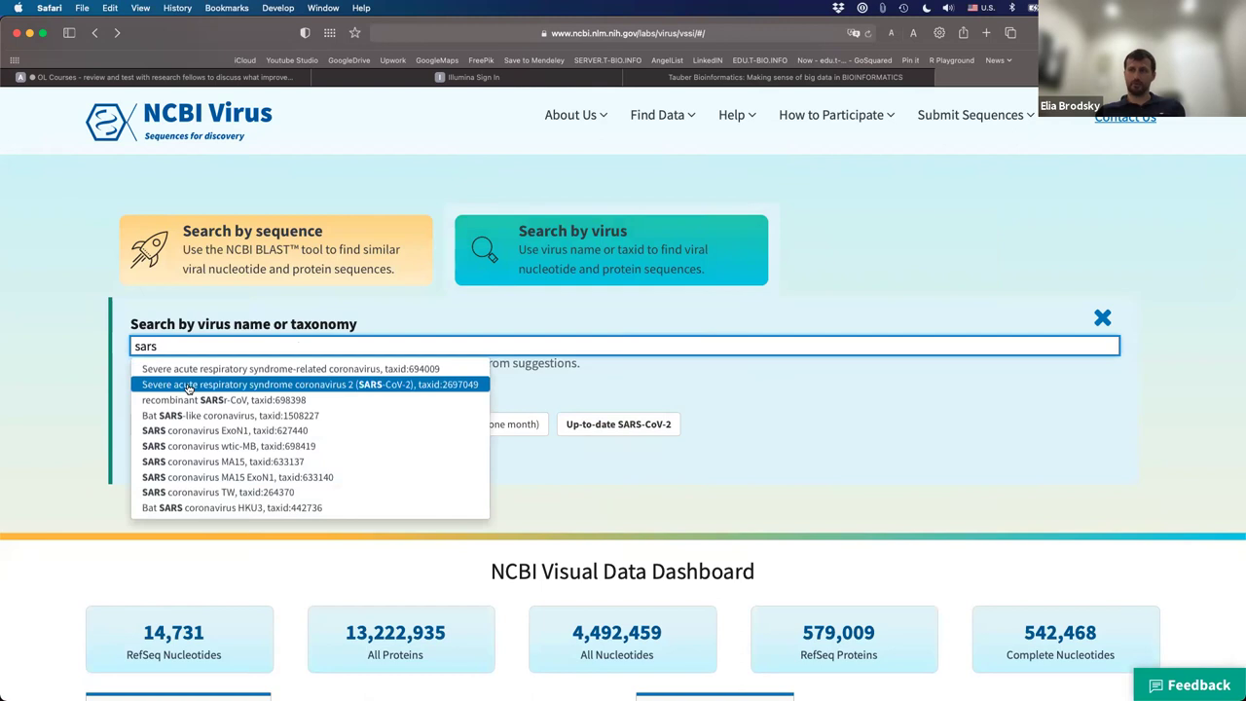
click(438, 387)
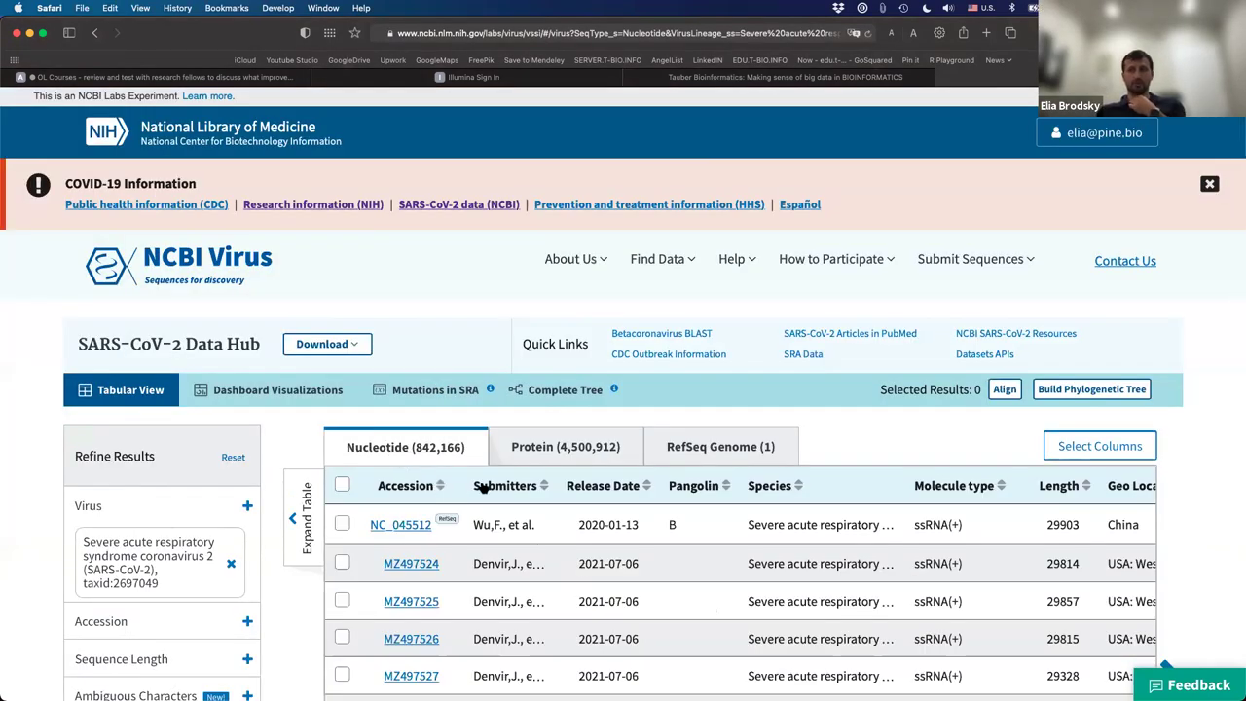
Filter the SARS-CoV-2 nucleotide results by Pango lineage B.1.1.7, and remove that lineage filter again
scroll(460, 447, down, 1)
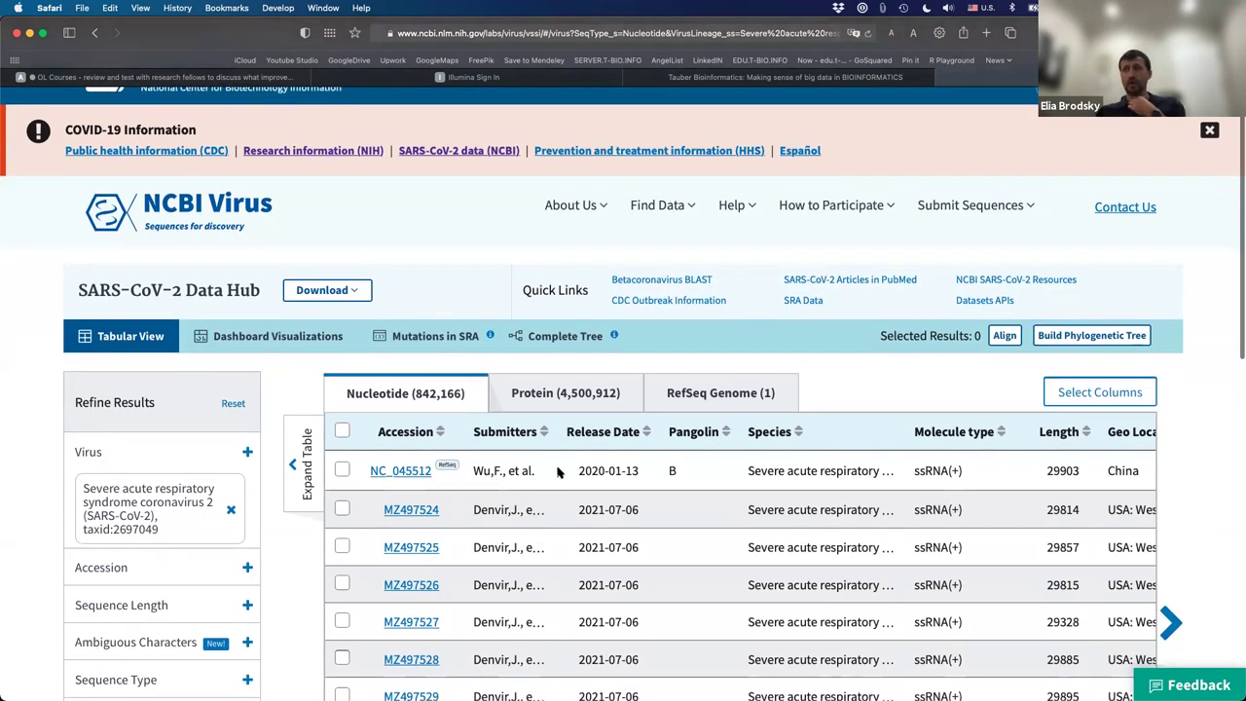
scroll(560, 467, down, 5)
scroll(270, 455, down, 3)
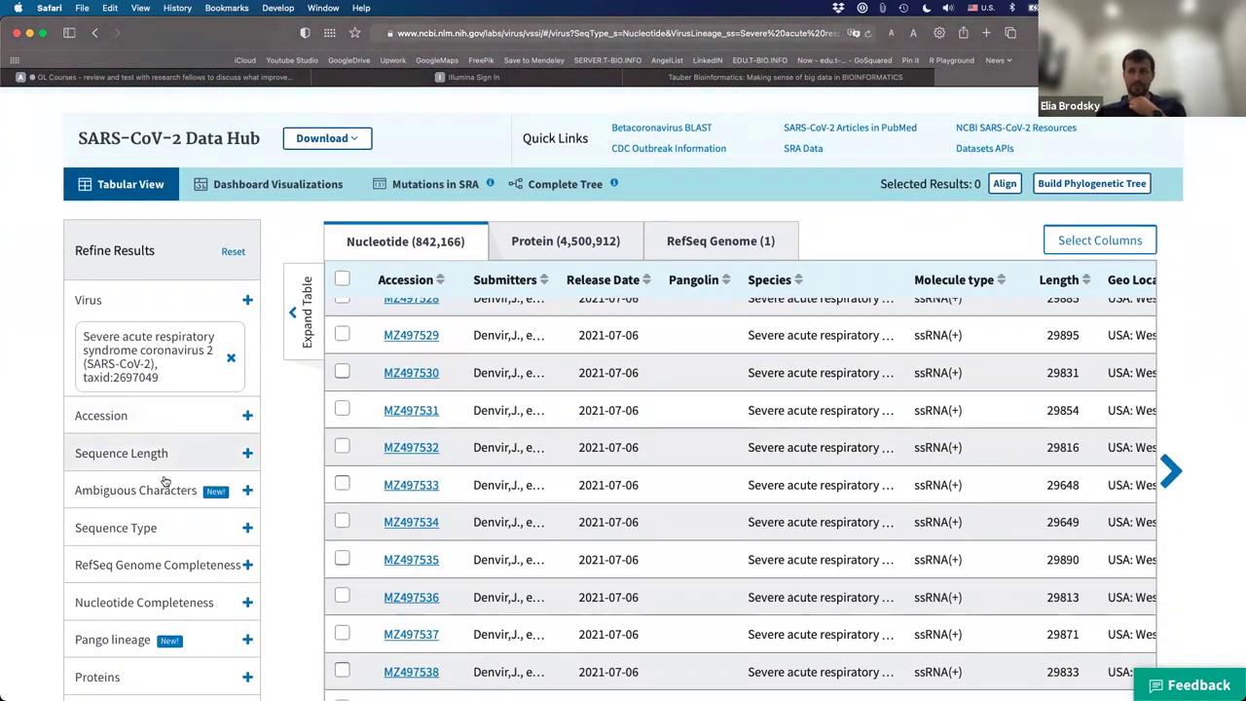
scroll(164, 545, down, 2)
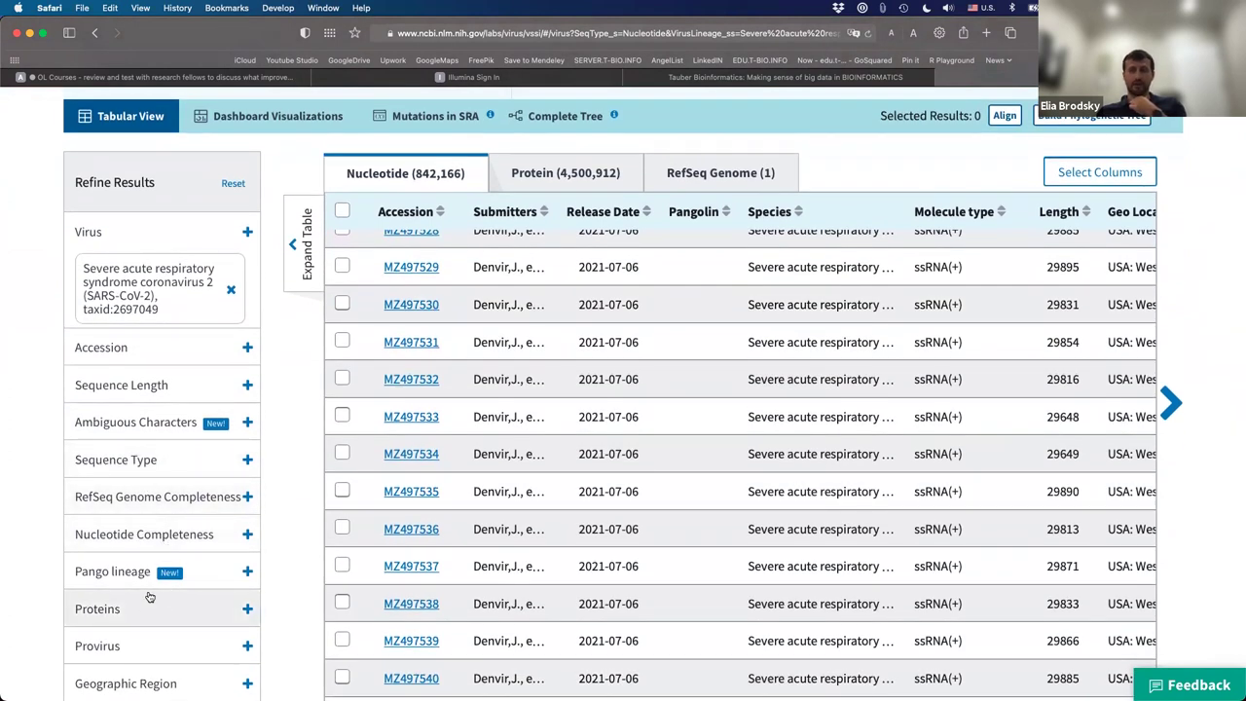
click(247, 572)
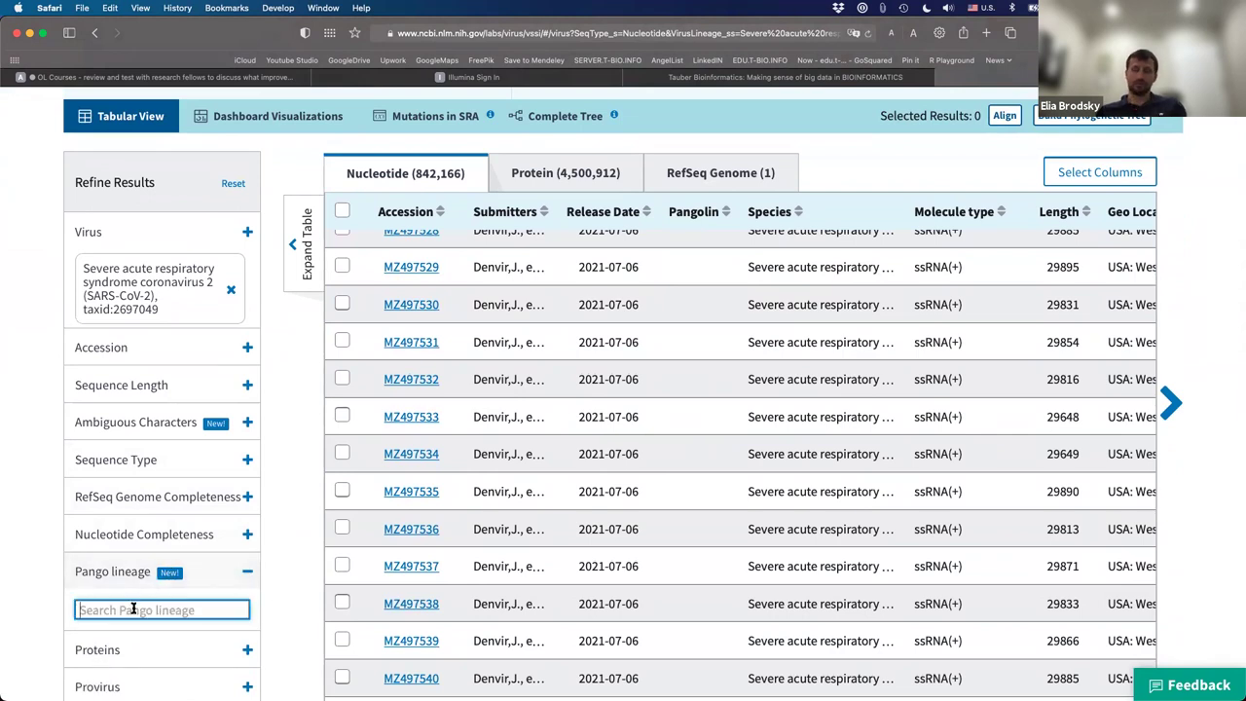
text(B)
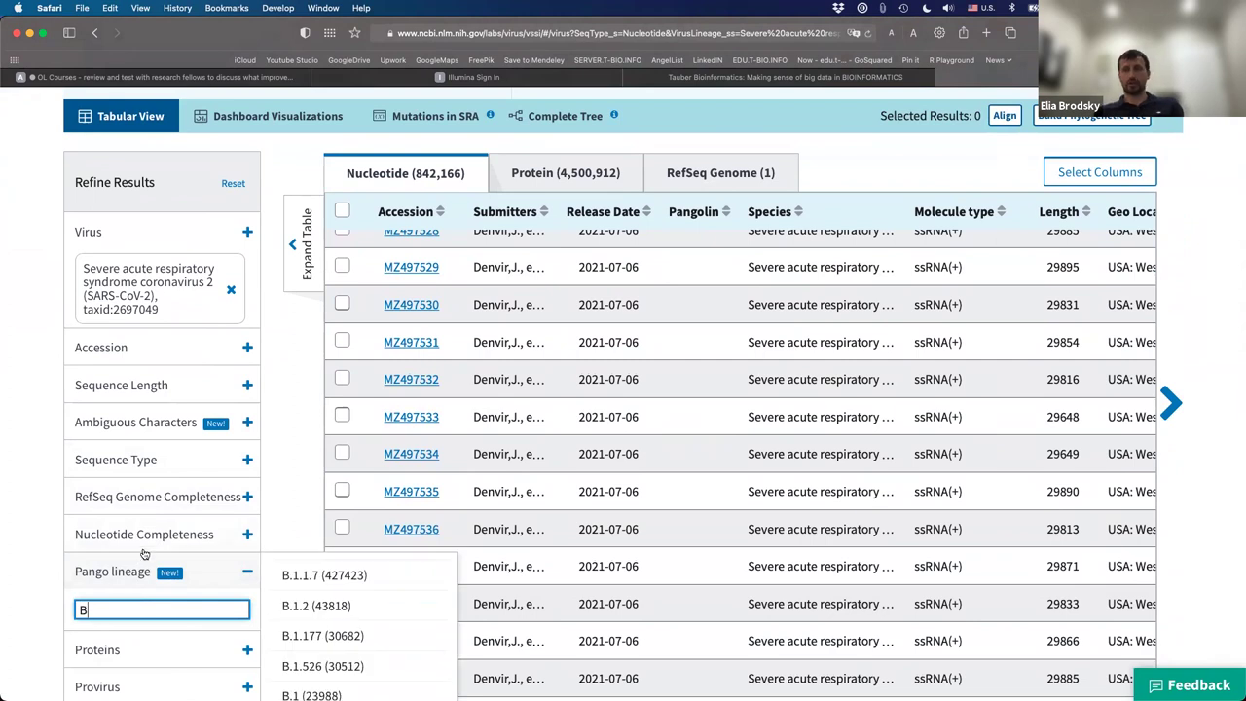
scroll(144, 557, down, 2)
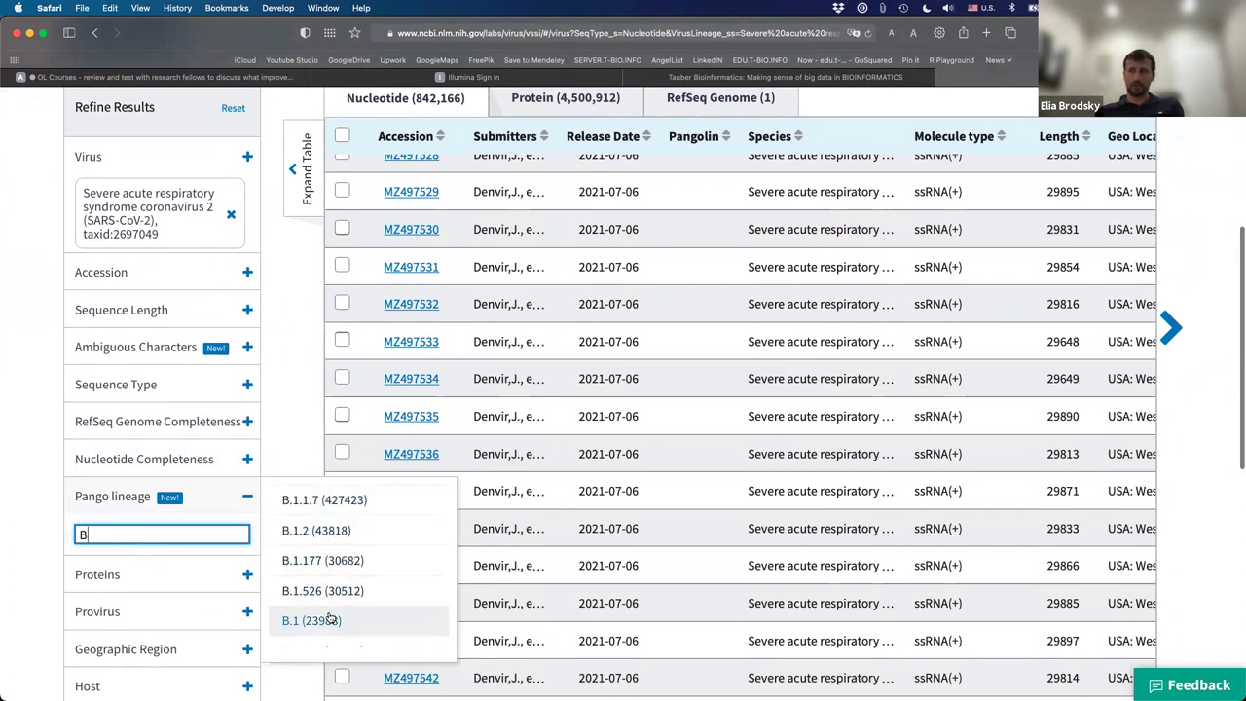
click(304, 506)
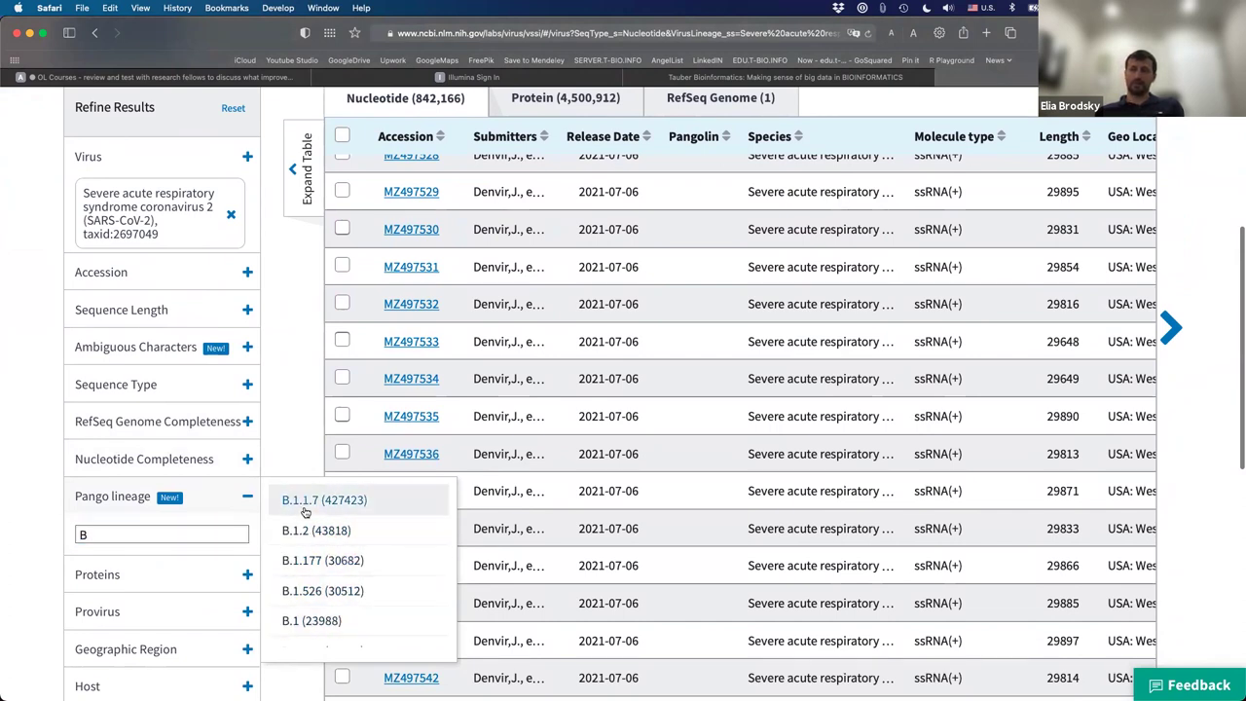
click(302, 503)
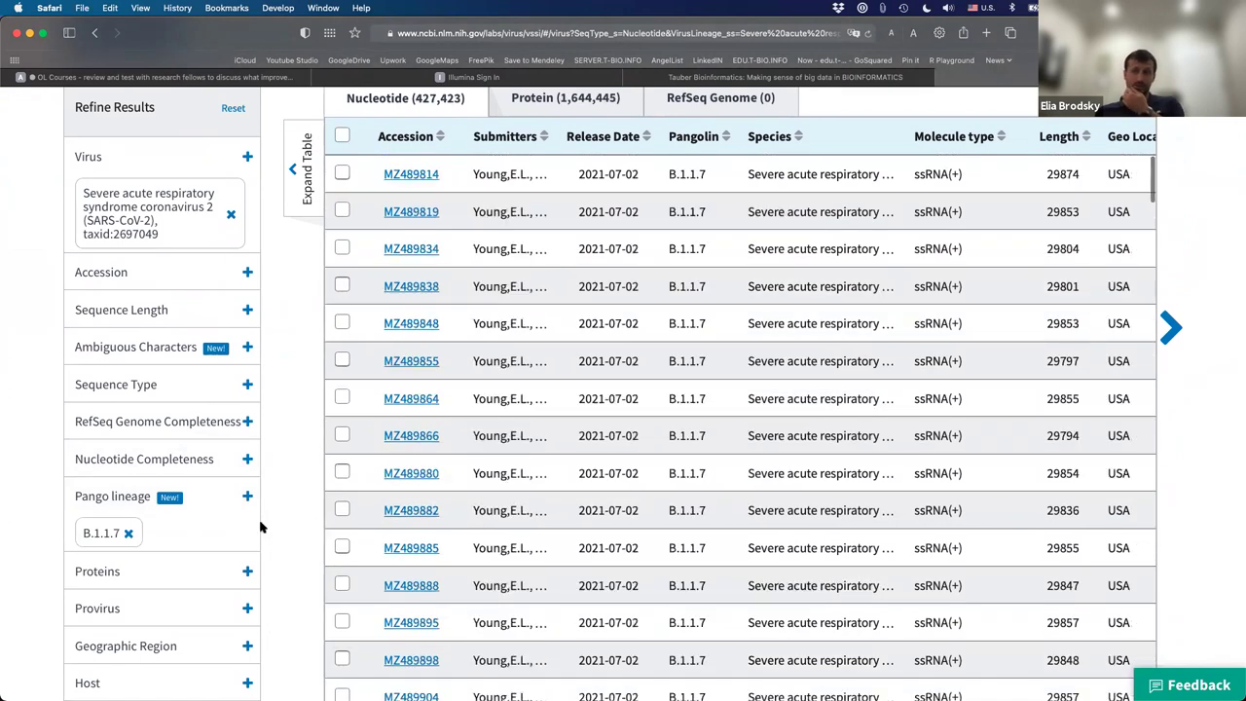
click(128, 535)
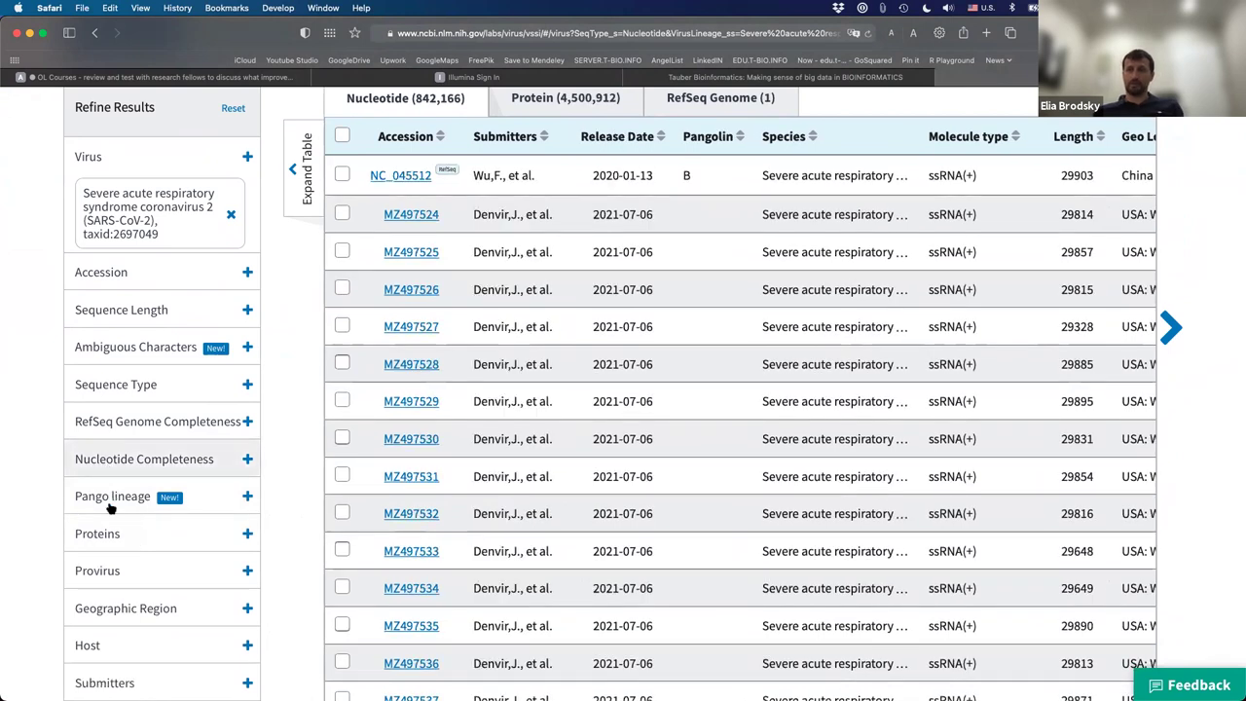
Search the Host filter's suggestions for "pangolin" and for "pa", and clear the search text
scroll(109, 531, down, 2)
scroll(109, 508, down, 2)
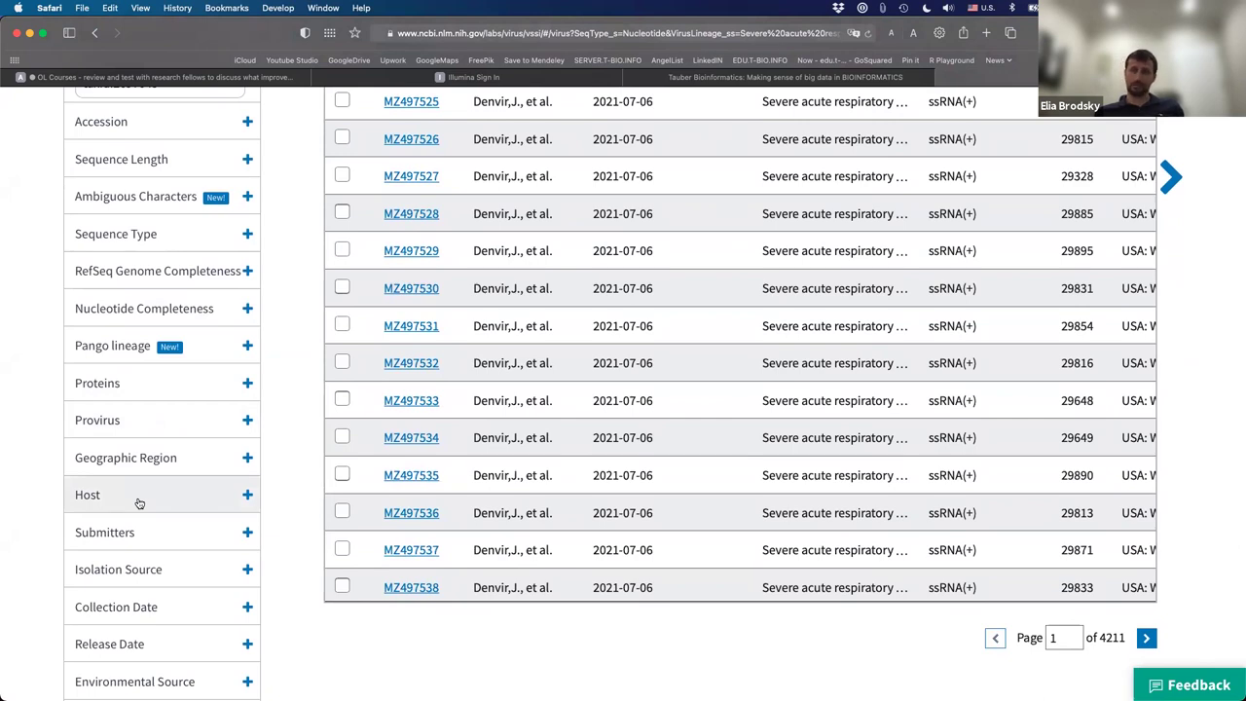
click(248, 498)
click(123, 534)
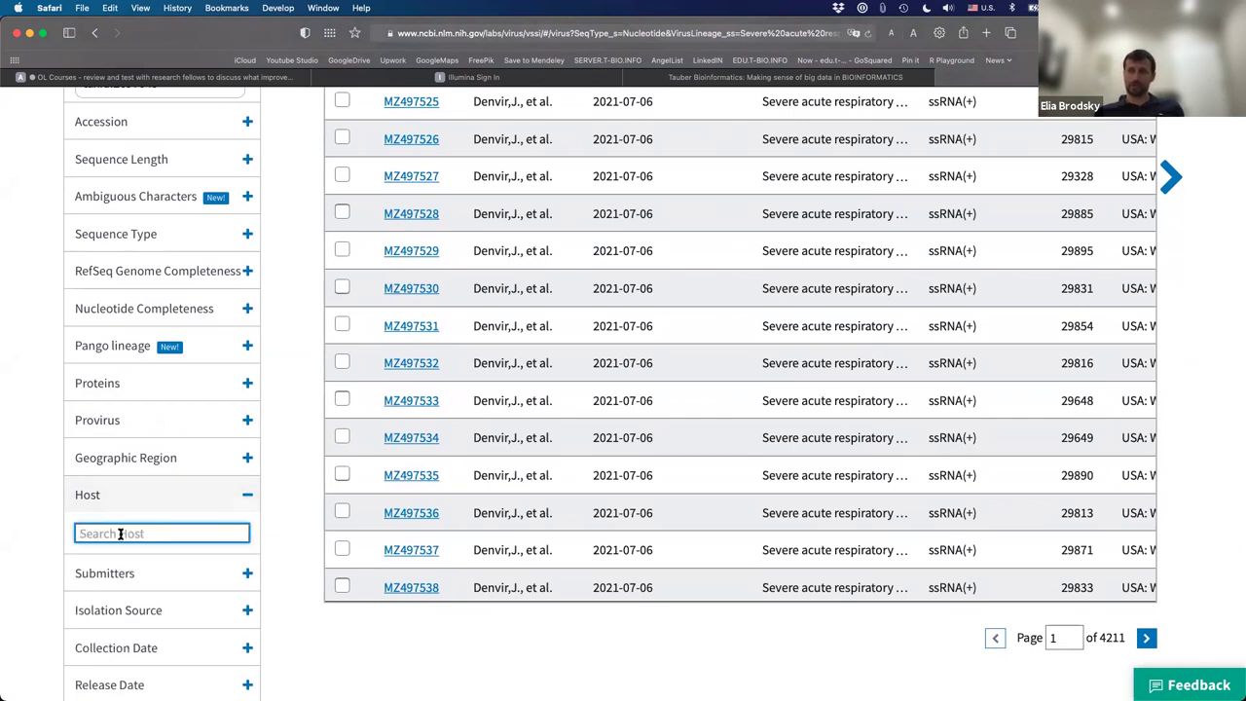
text(pangolin)
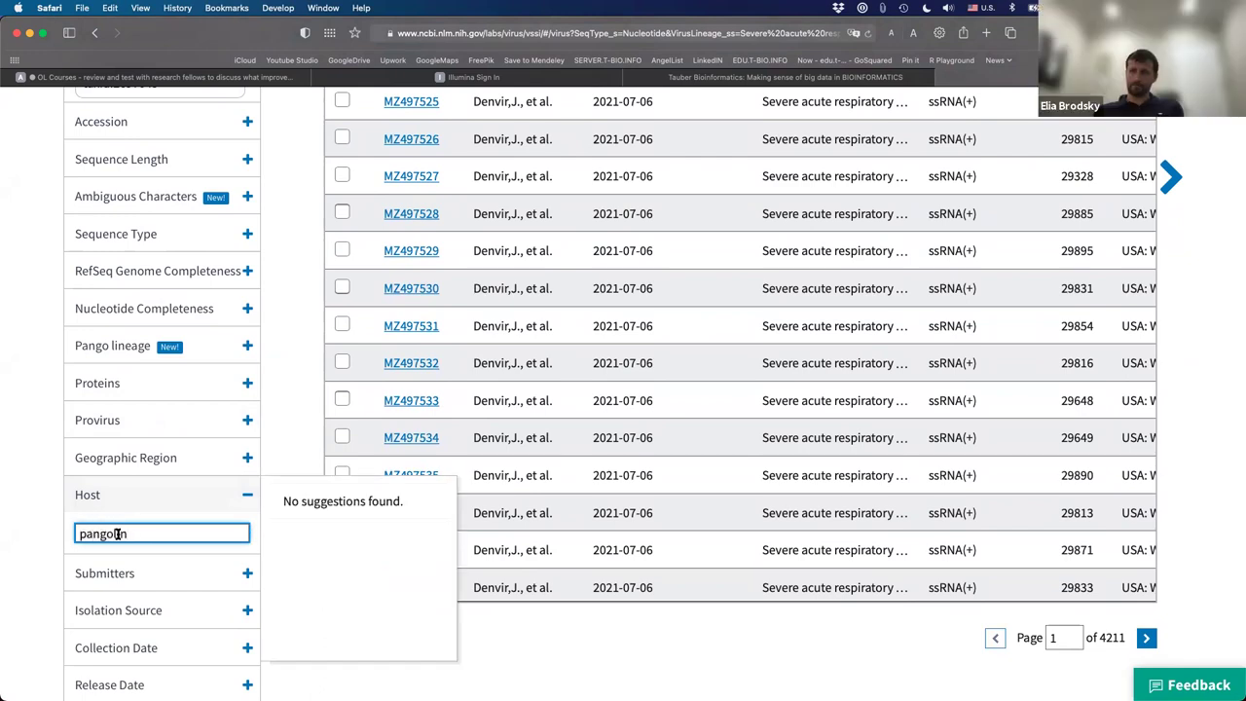
drag(136, 533, 45, 532)
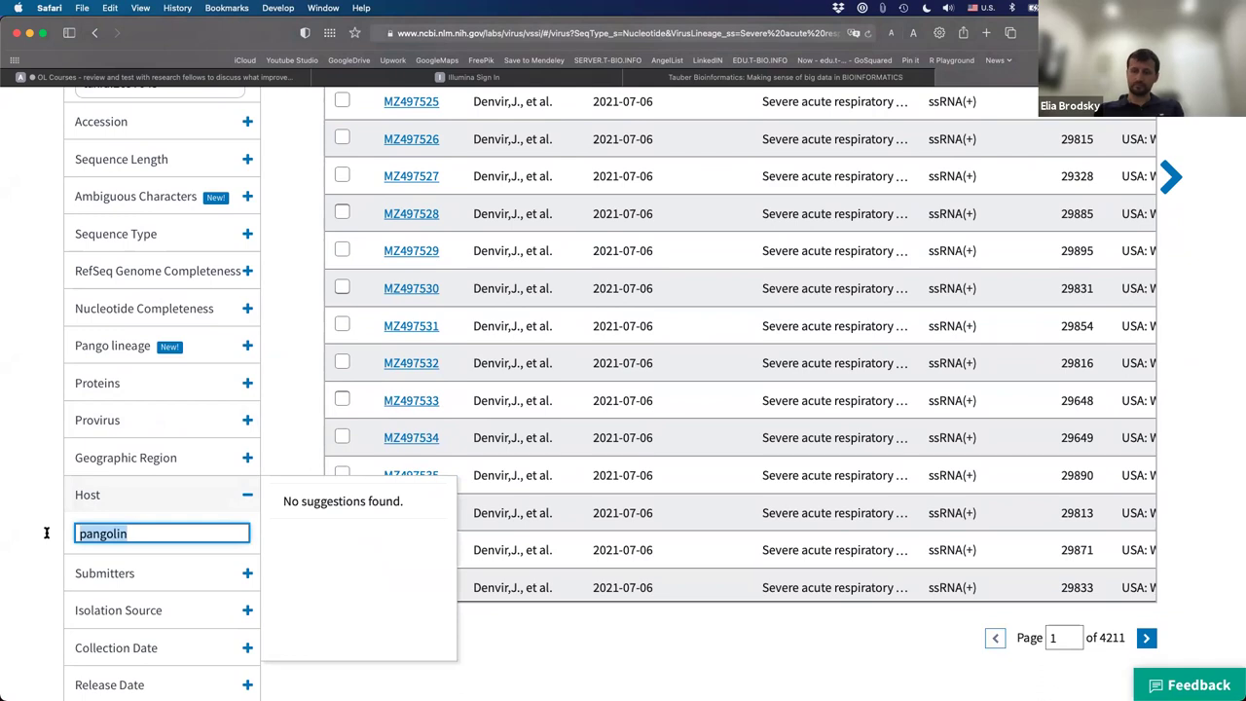
text(pa)
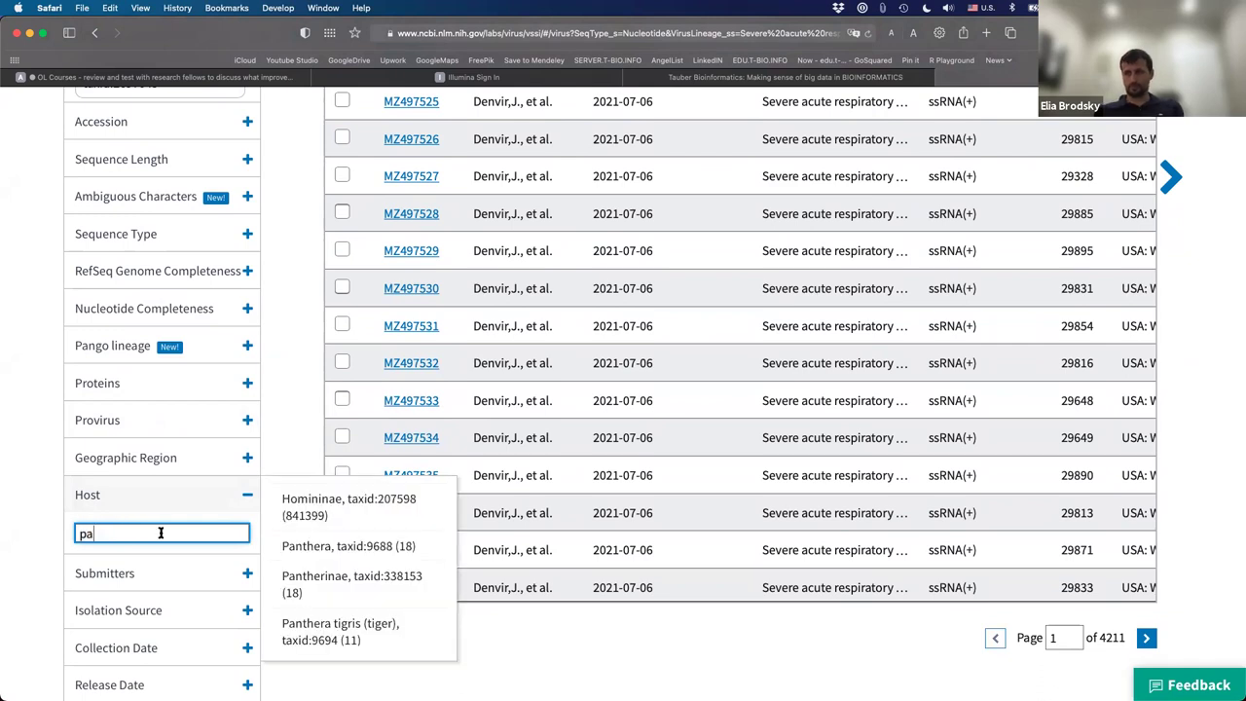
key(super+a)
key(BackSpace)
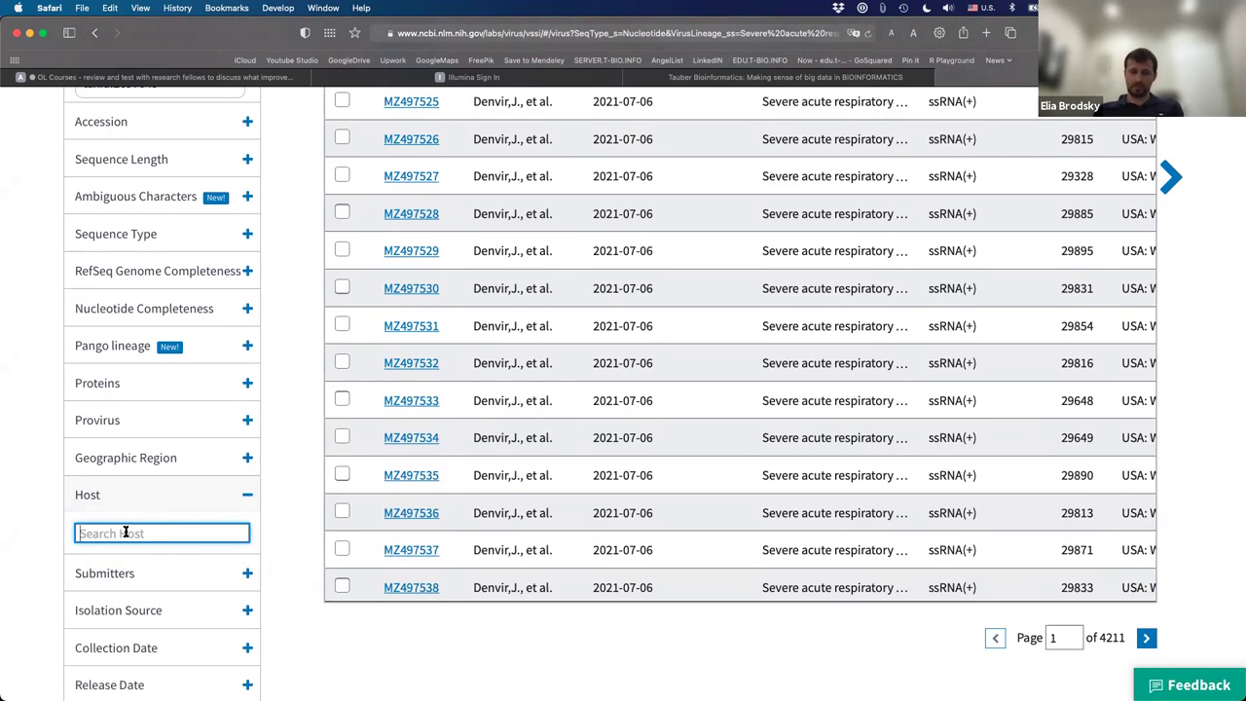
Look up "bat" and "homo" among the Host filter's suggestions
text(bat)
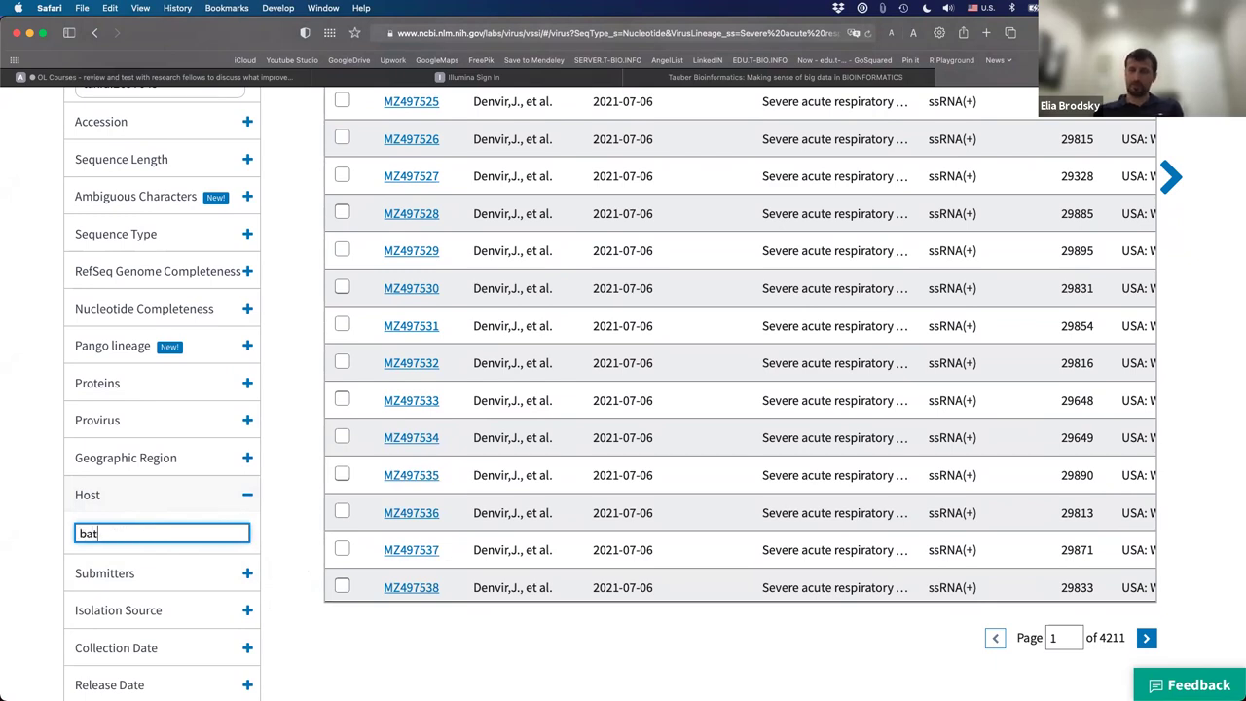
key(BackSpace)
key(BackSpace)
key(BackSpace)
text(homo)
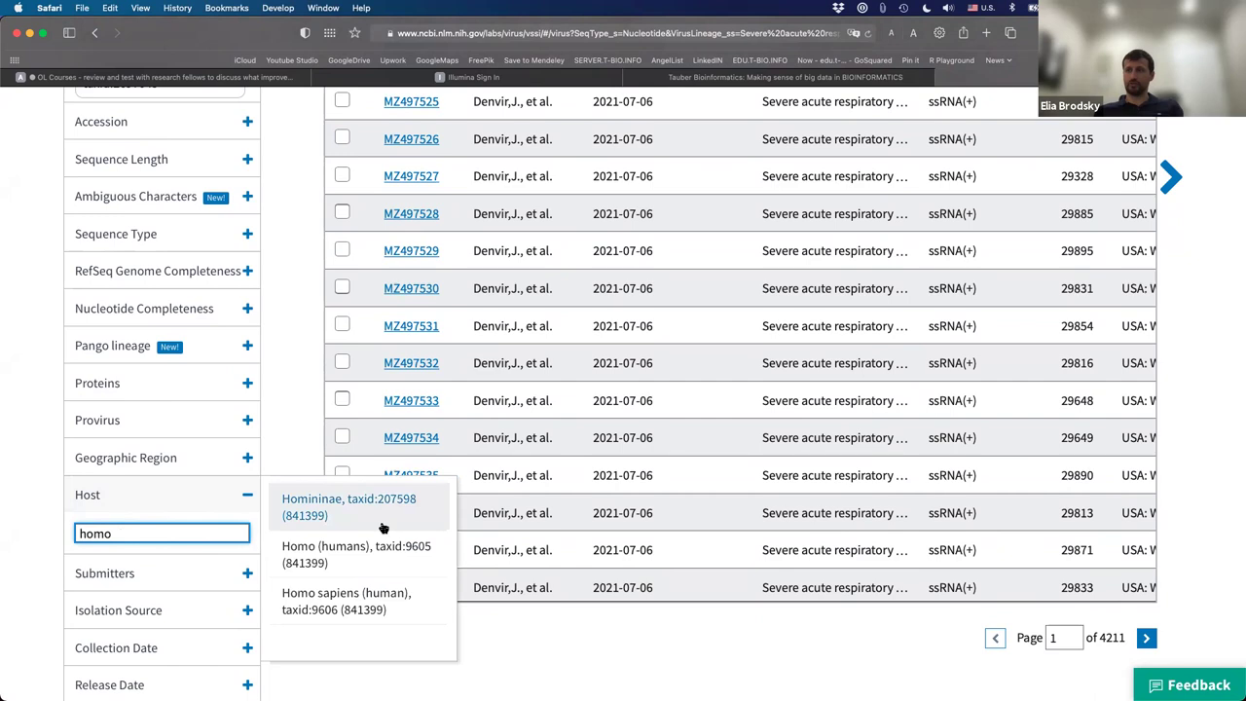
Search the Host filter's suggestions for "ba" and clear the search text
drag(126, 535, 56, 532)
text(ba)
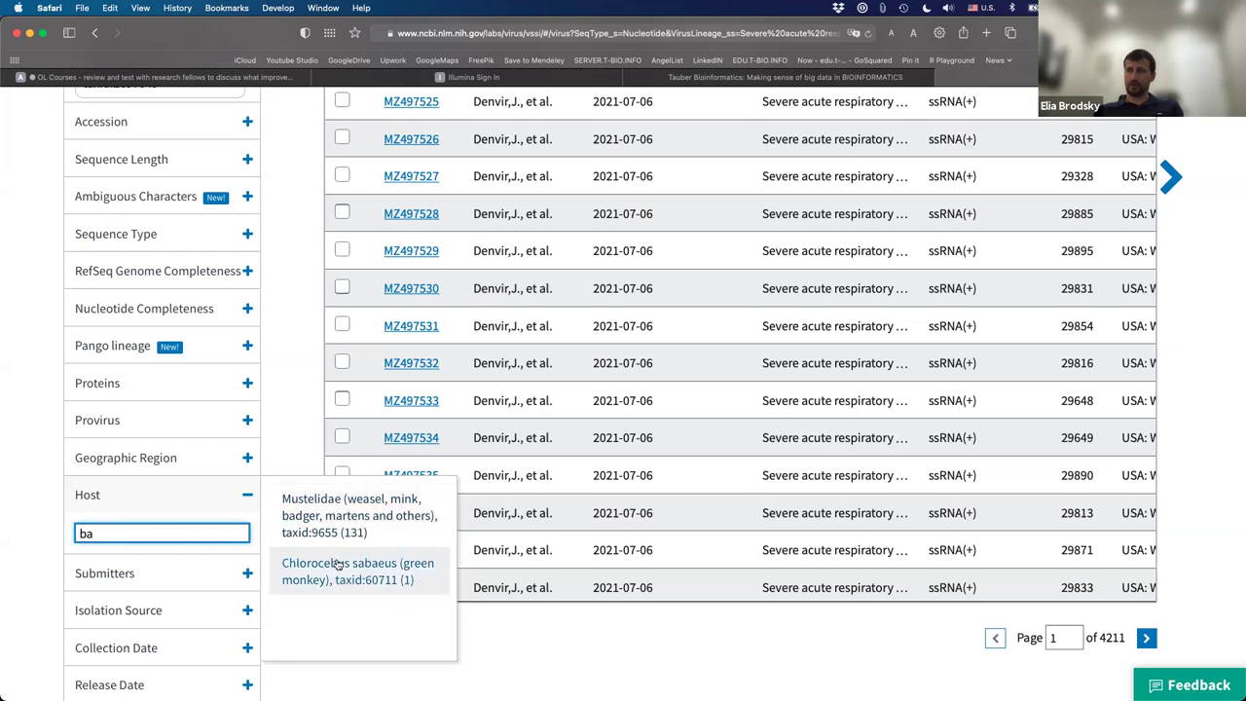
drag(131, 527, 50, 531)
key(BackSpace)
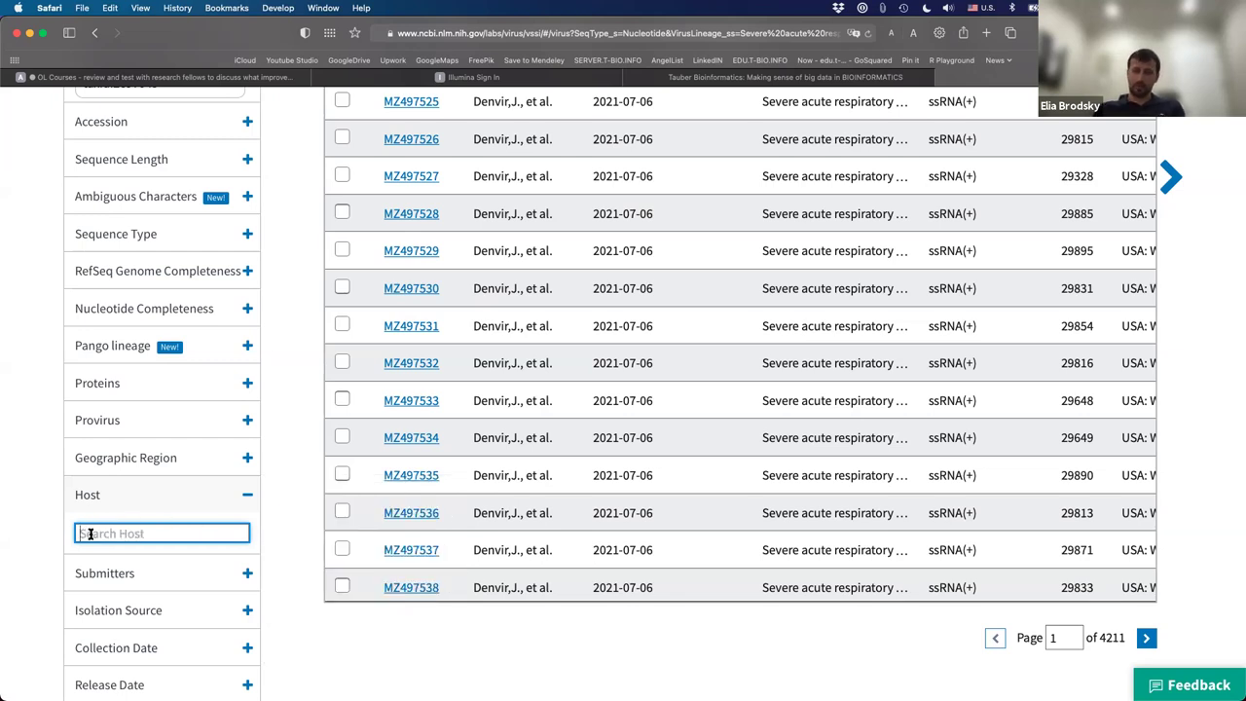
Look up "hu" in the Host filter and restrict the results to Homo (humans), taxid:9605
text(hu)
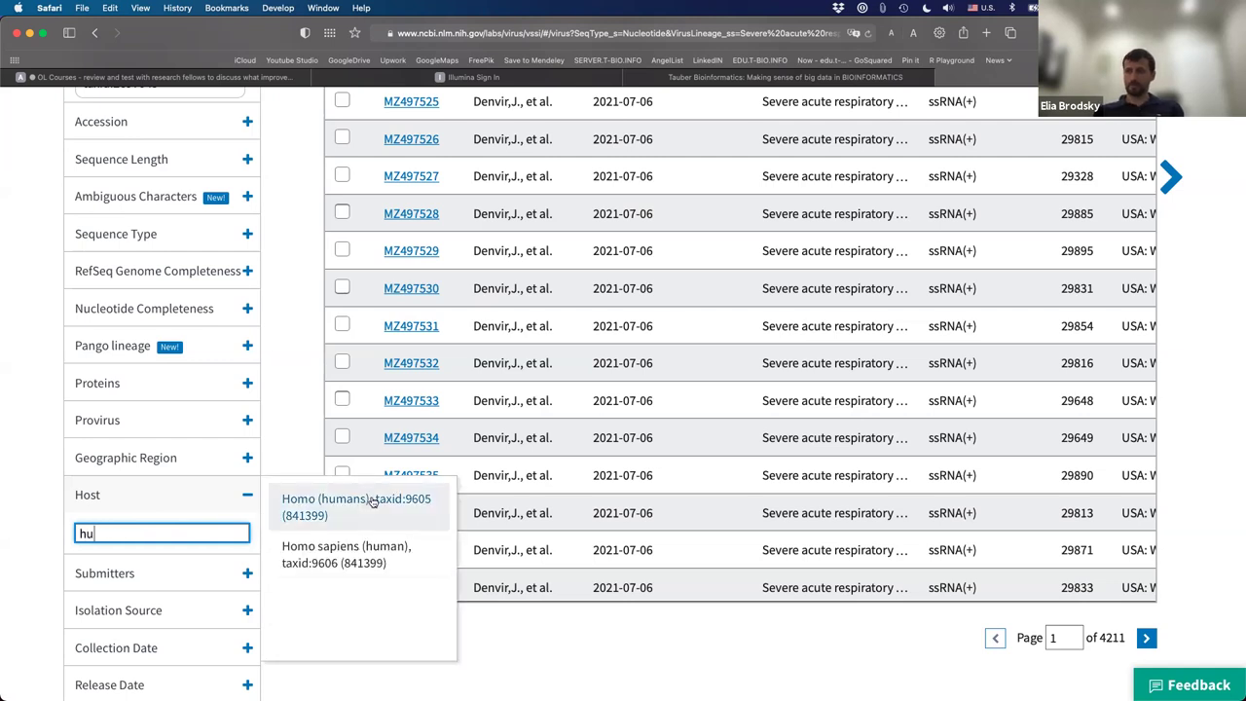
click(372, 501)
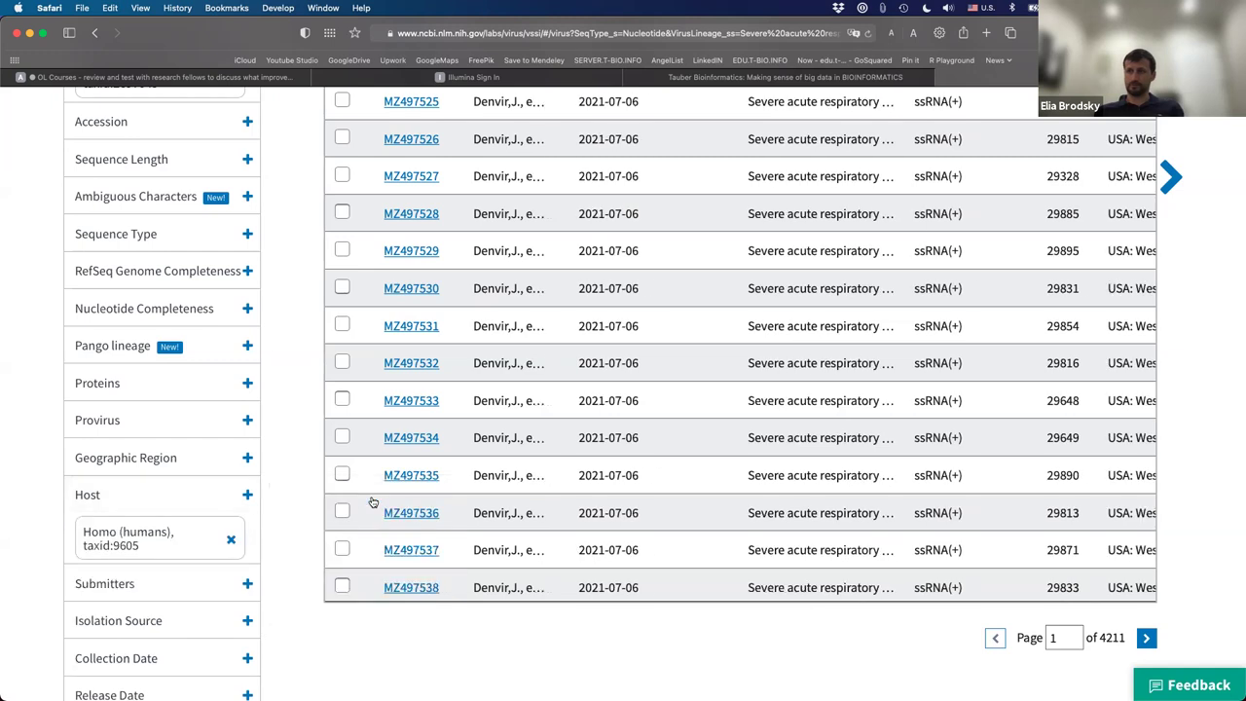
scroll(282, 468, up, 8)
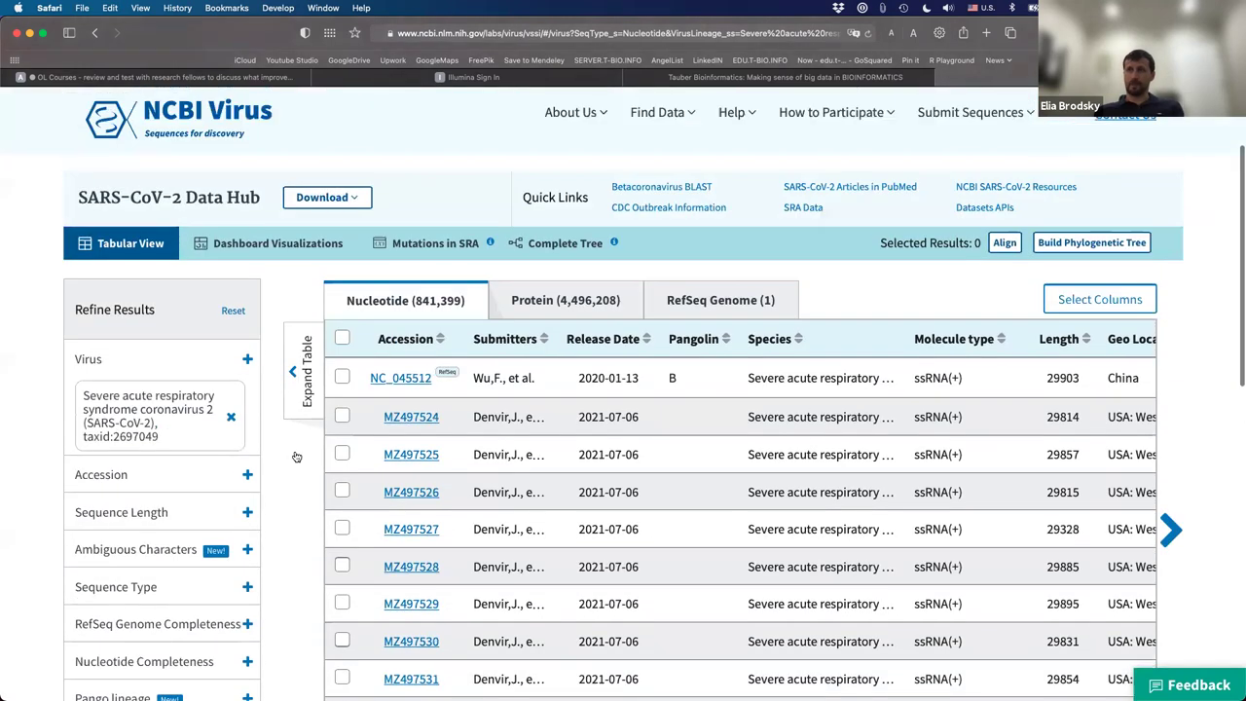
Search the Geographic Region filter's locations for "loui" and clear the search text
scroll(300, 496, down, 2)
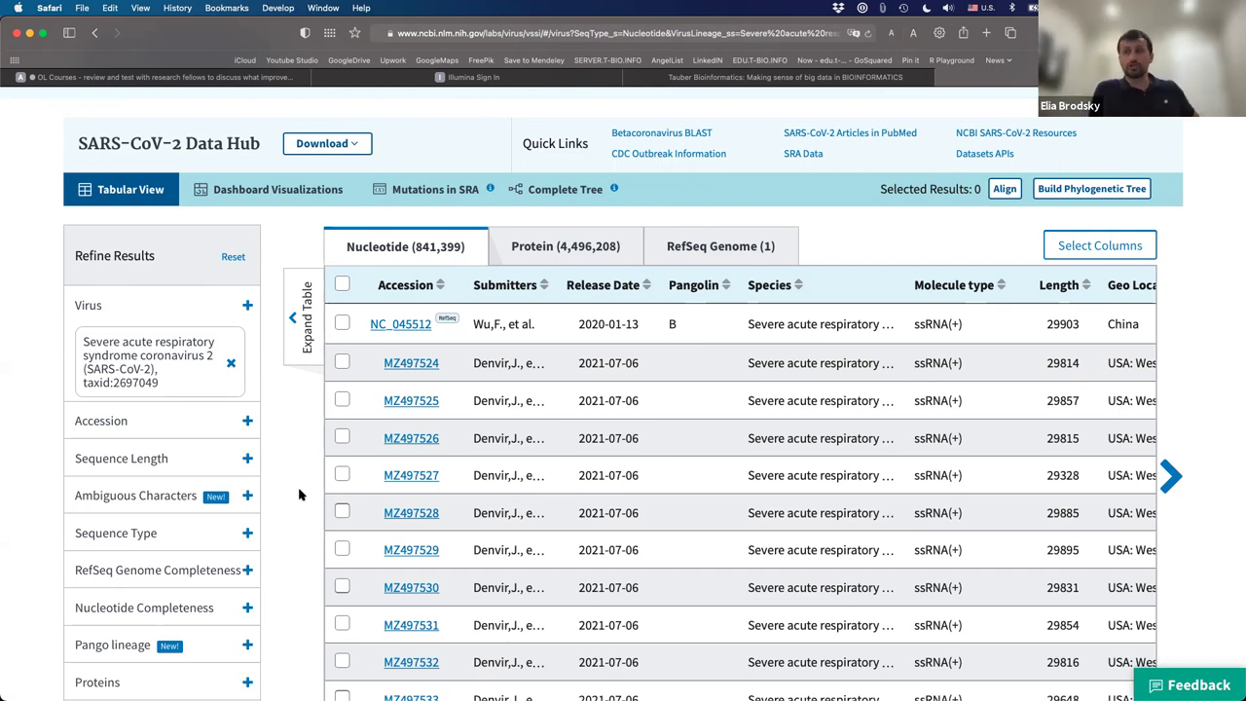
scroll(117, 496, down, 3)
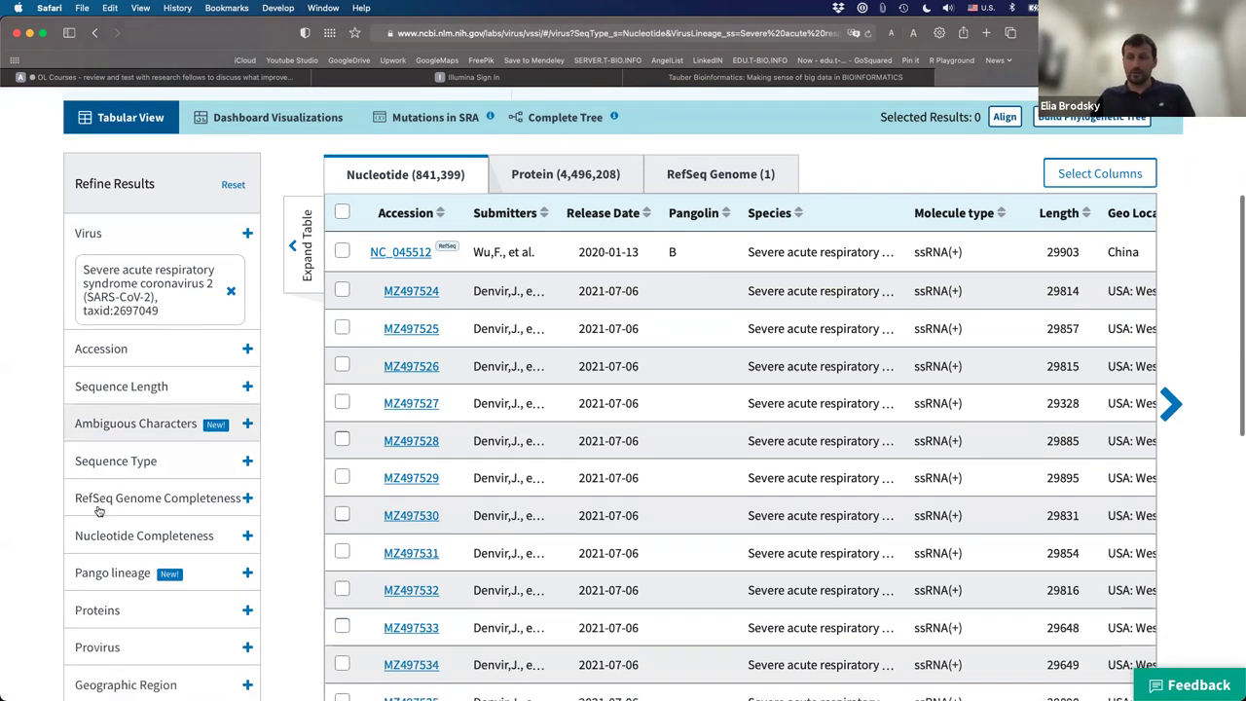
scroll(99, 512, down, 3)
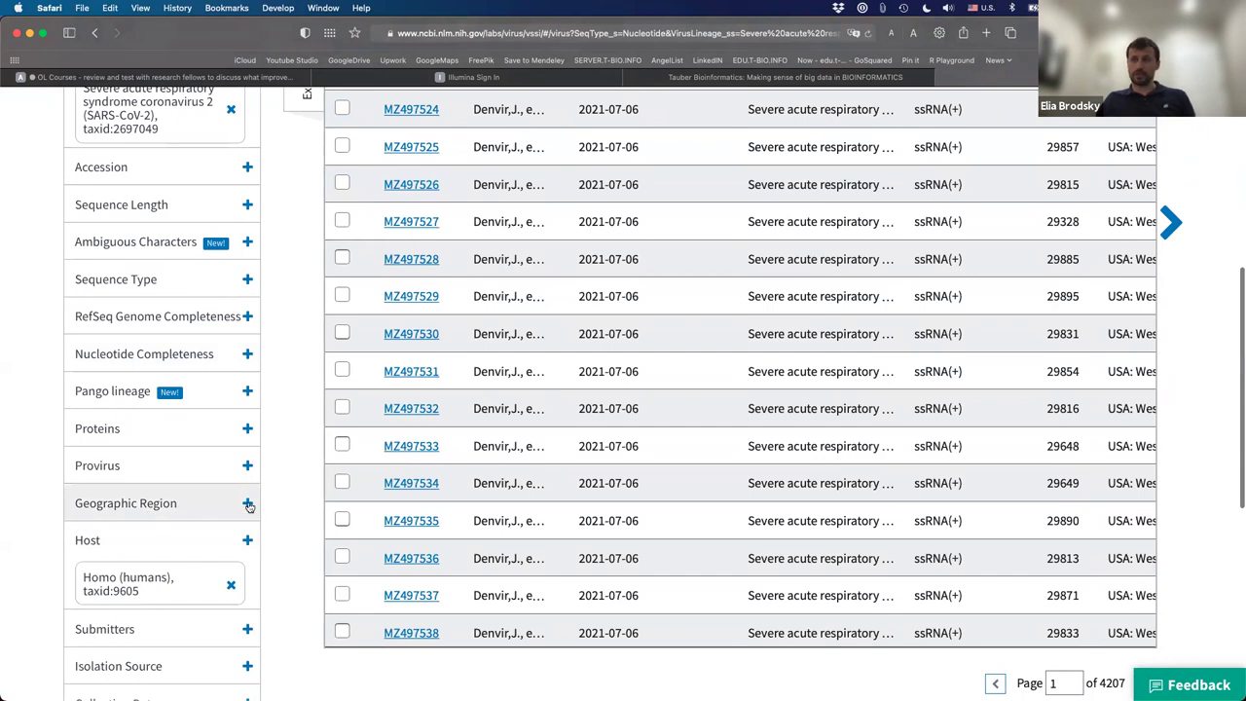
click(247, 504)
click(171, 541)
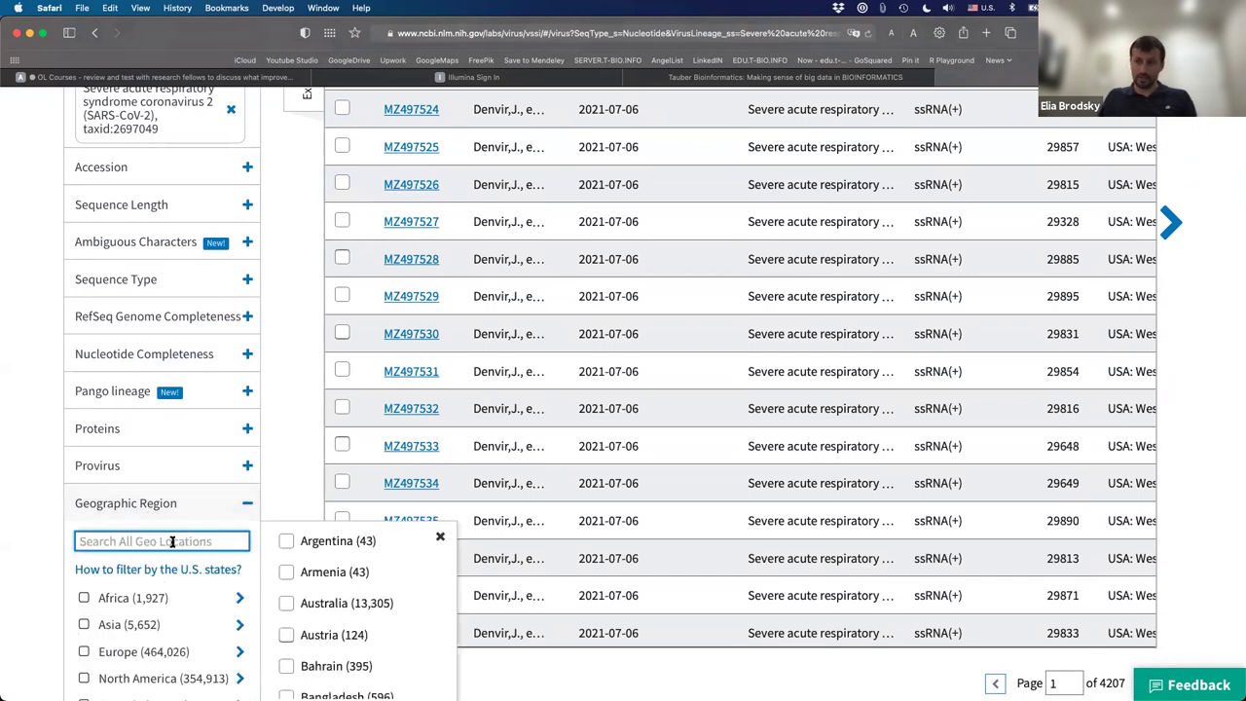
text(loui)
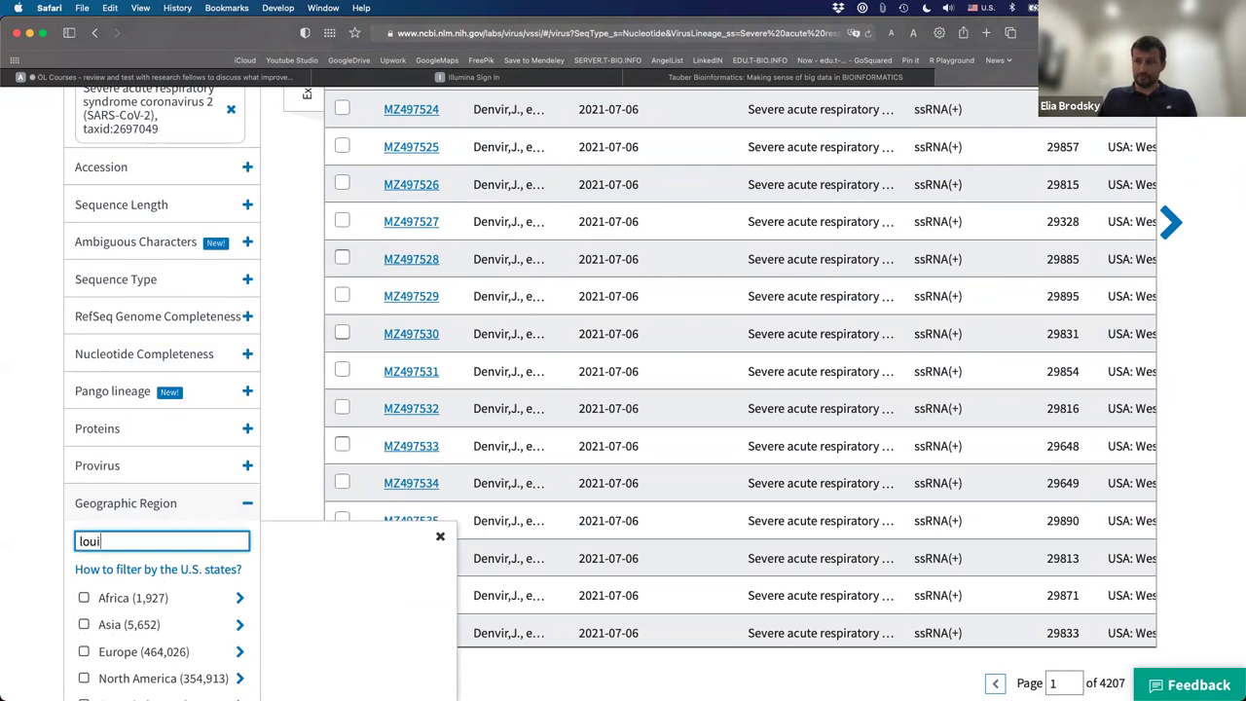
key(BackSpace)
key(BackSpace)
key(BackSpace)
key(BackSpace)
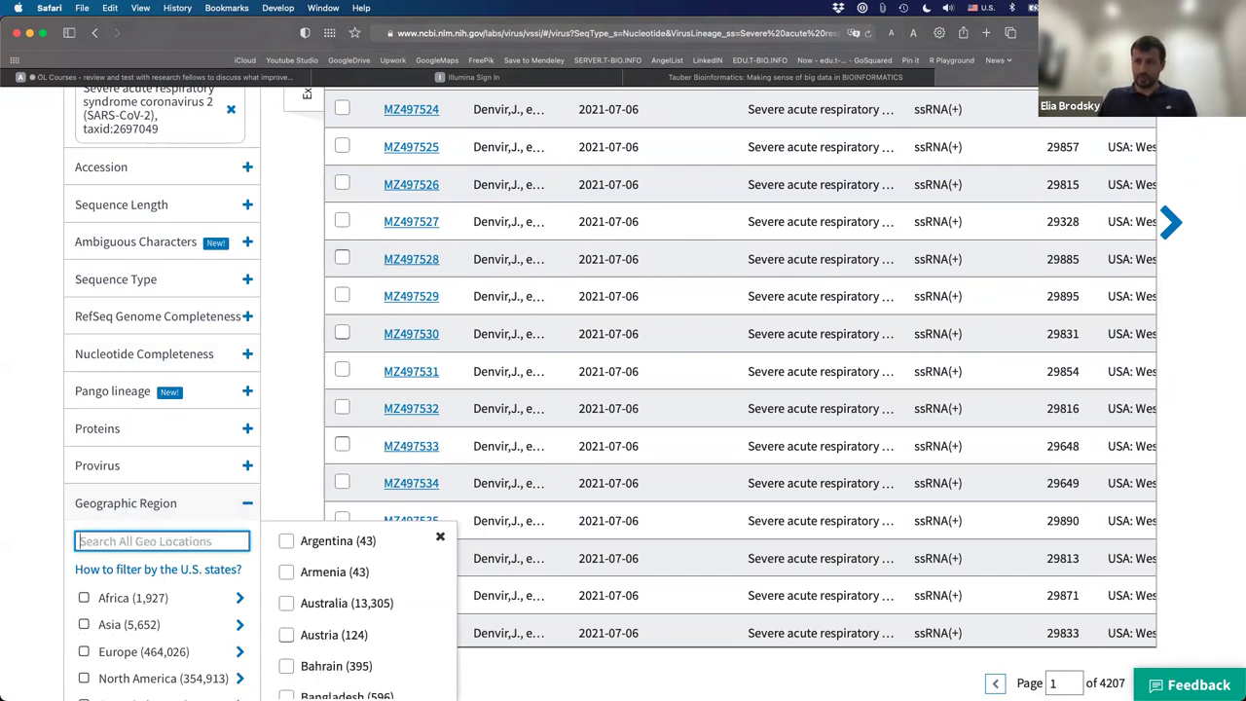
Look up "usa" among the geographic locations and filter the results by its state LA
text(usa)
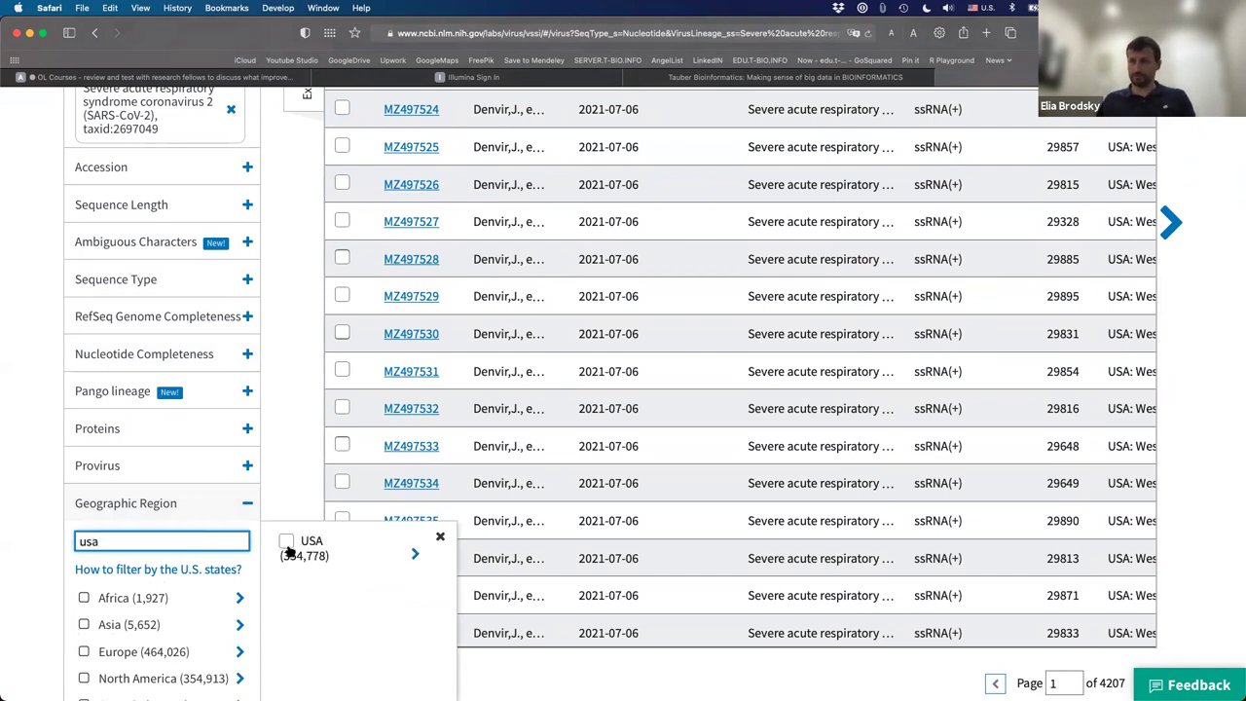
click(417, 554)
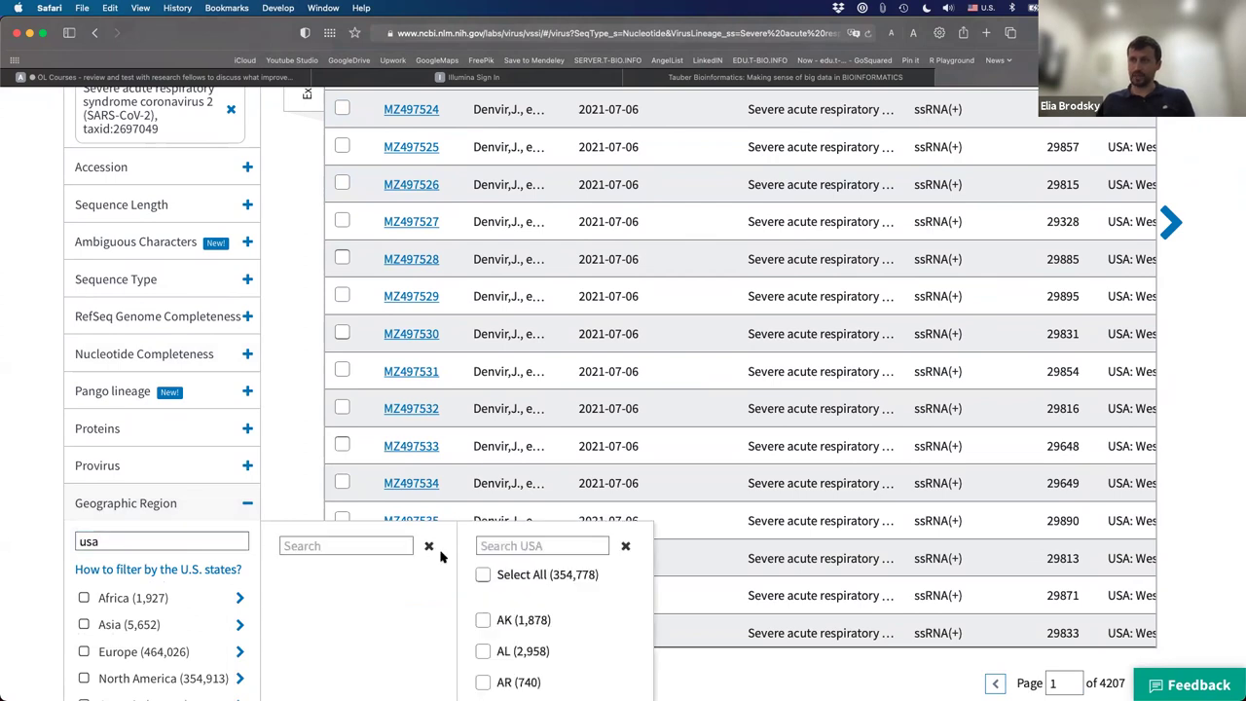
click(536, 545)
text(la)
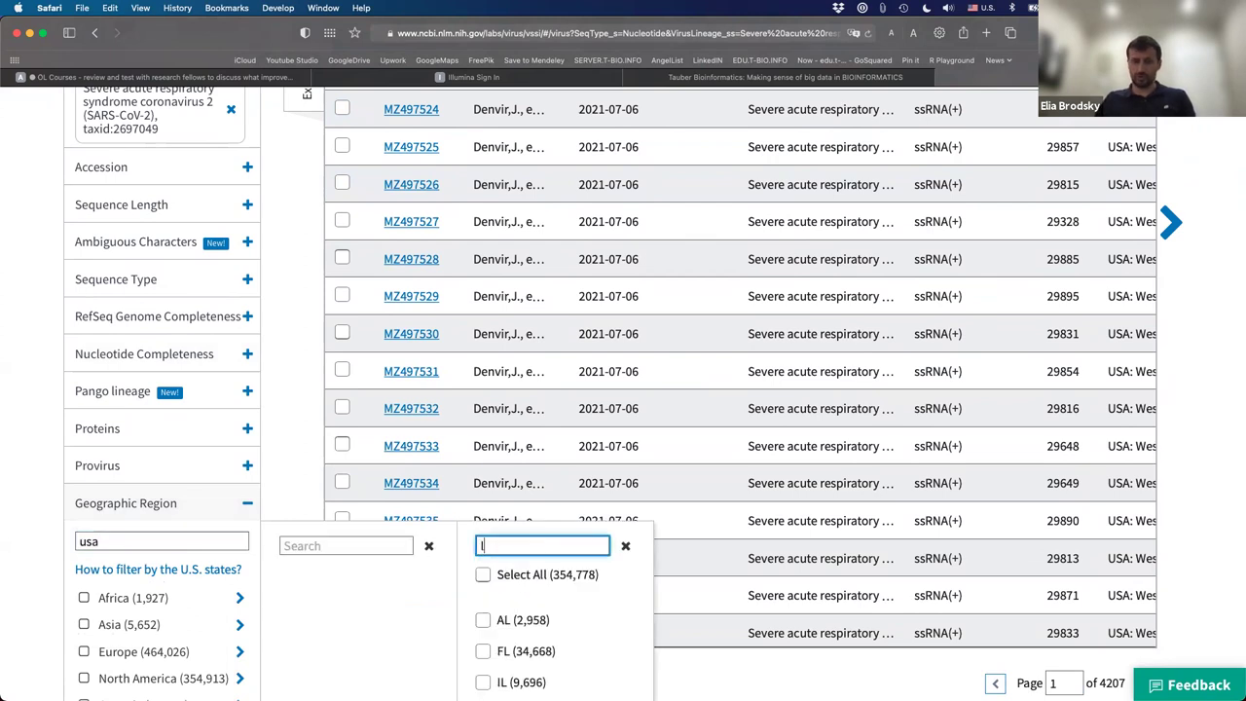
click(469, 625)
click(473, 625)
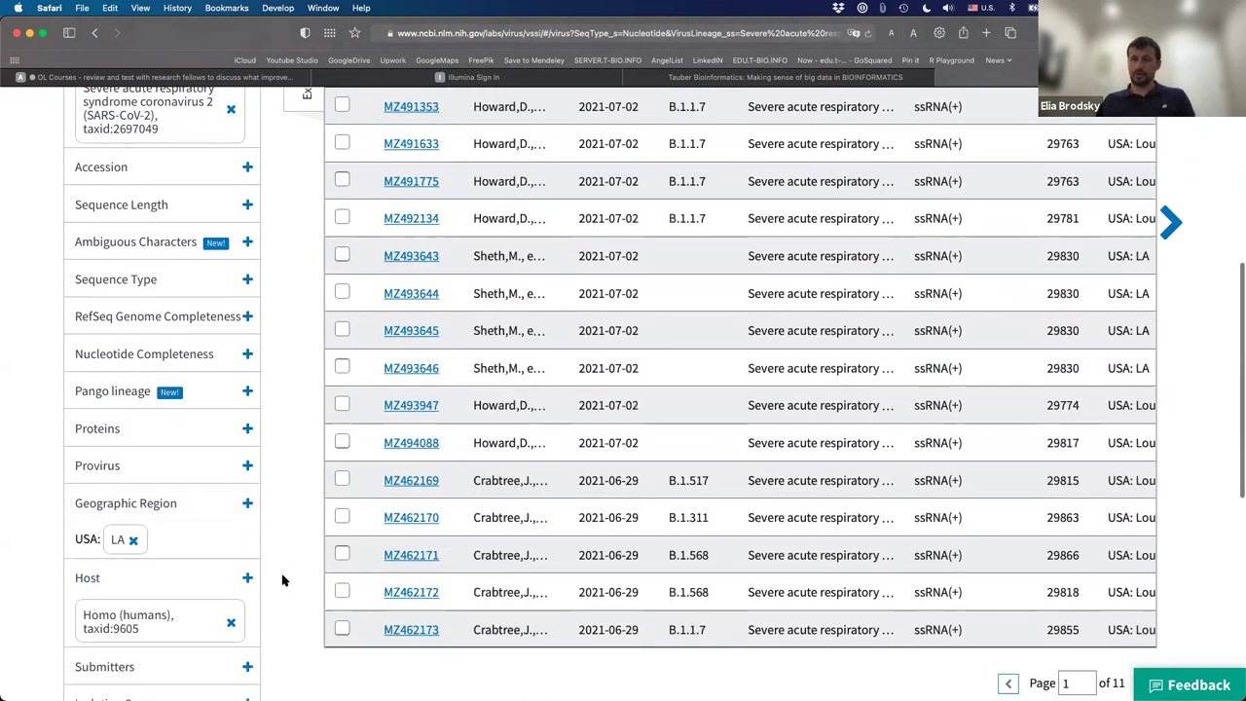
Select the whole USA within North America as the geographic region, and remove that region filter again
click(247, 505)
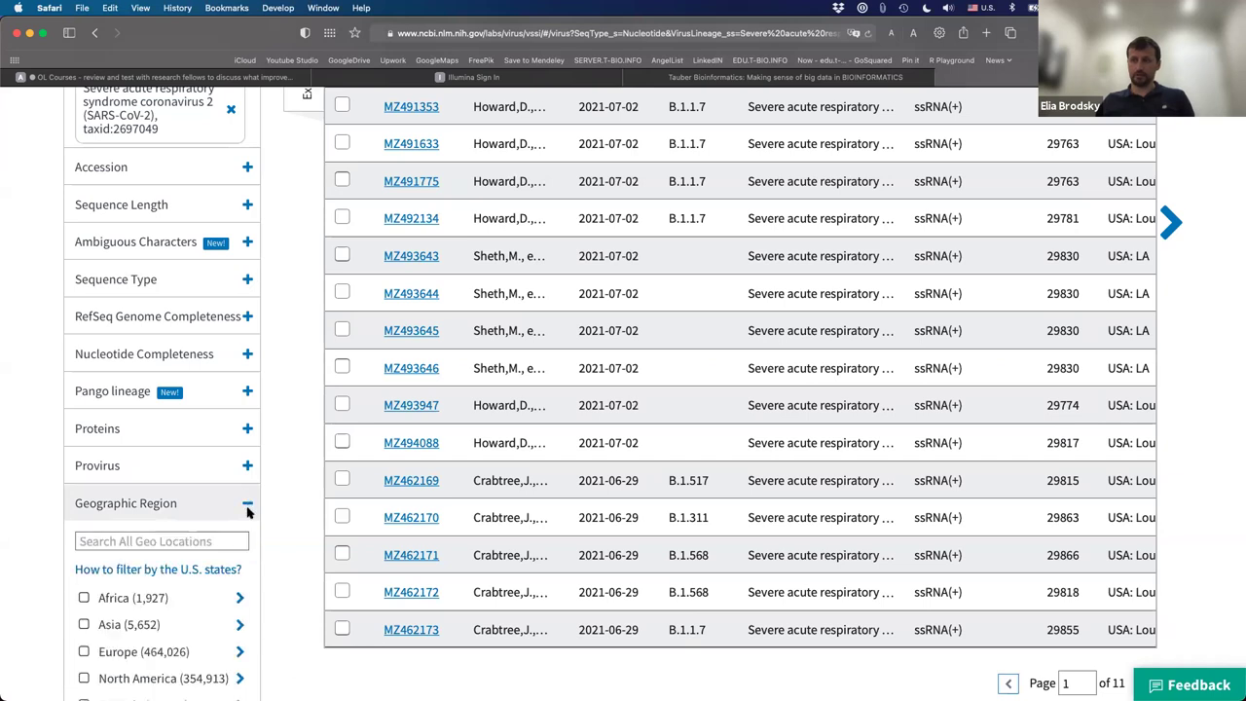
click(205, 542)
scroll(166, 575, down, 2)
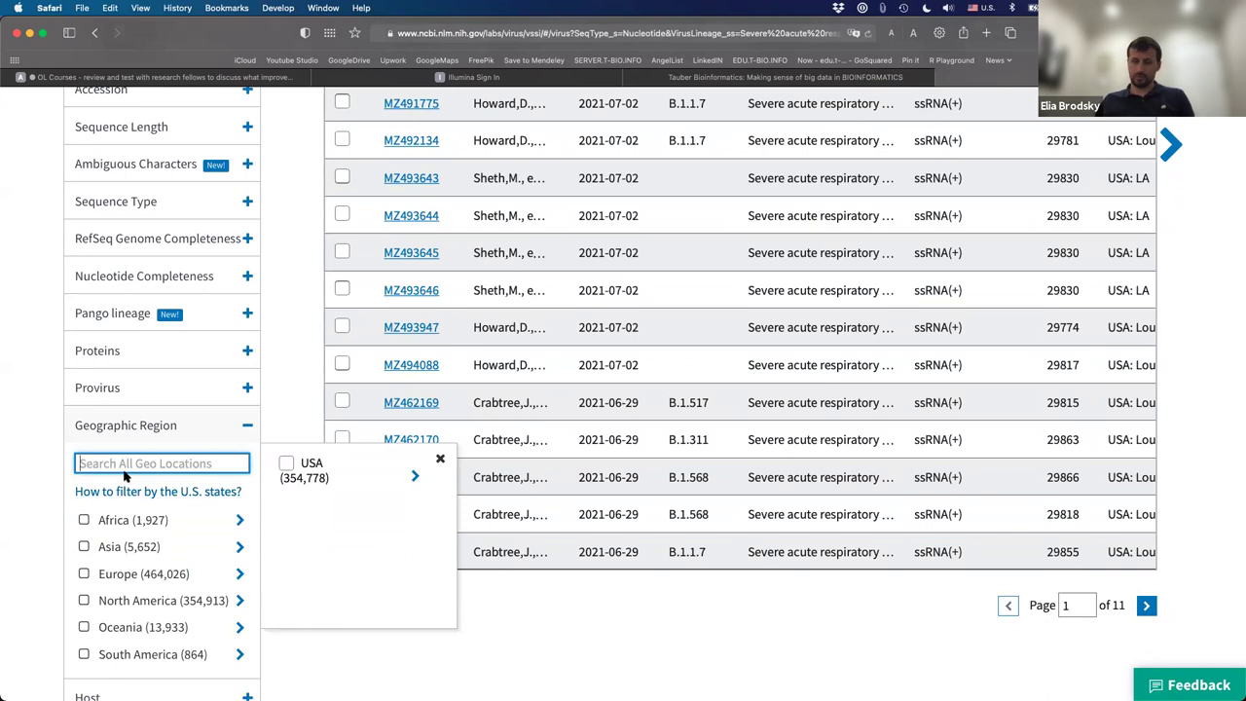
text(us)
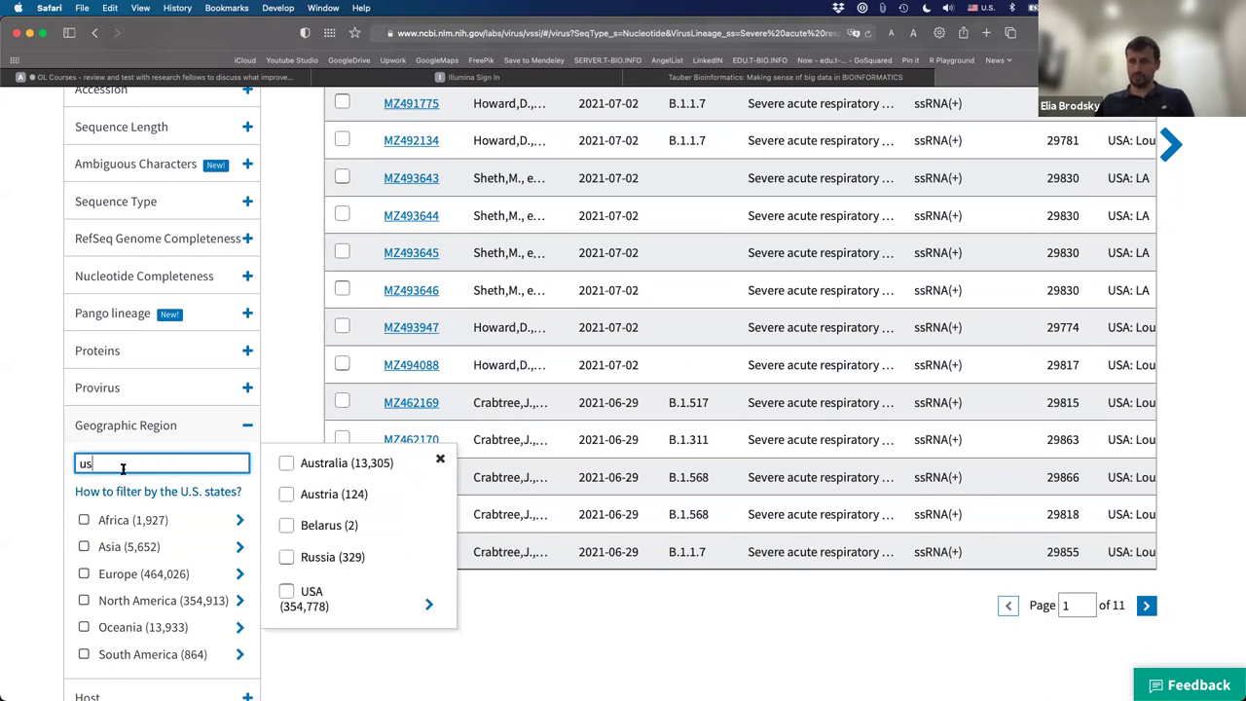
click(188, 606)
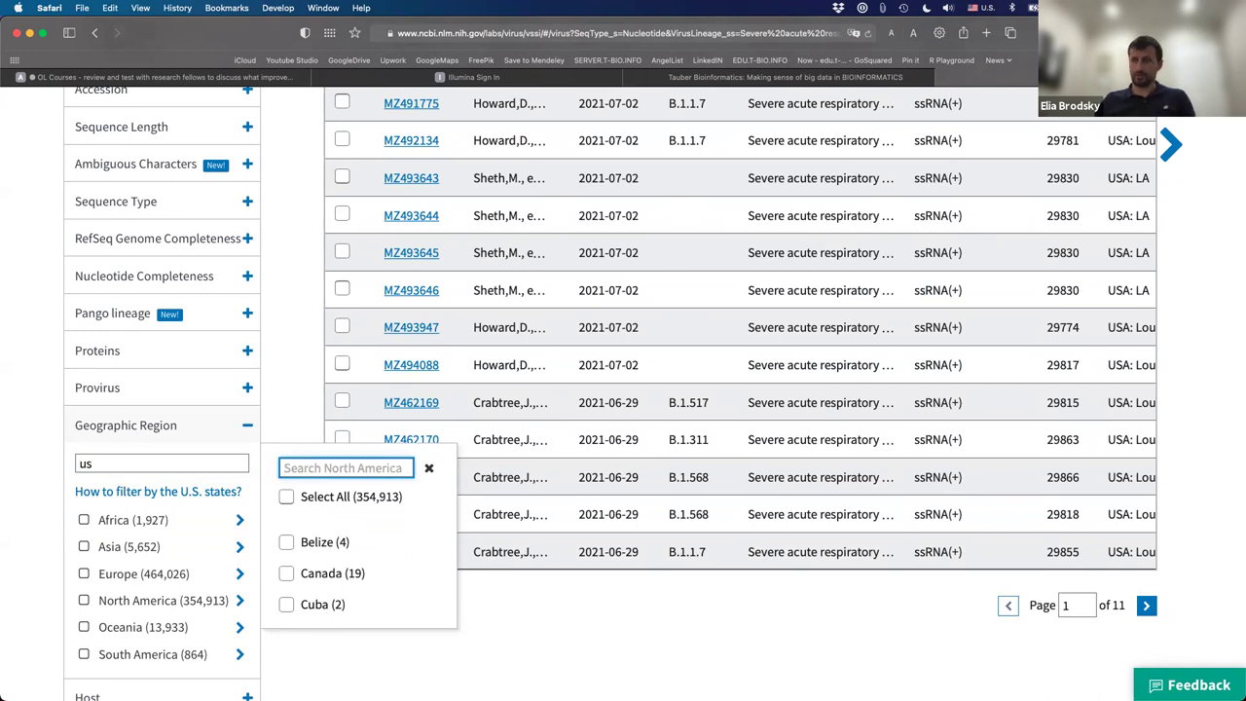
text(usa)
click(293, 547)
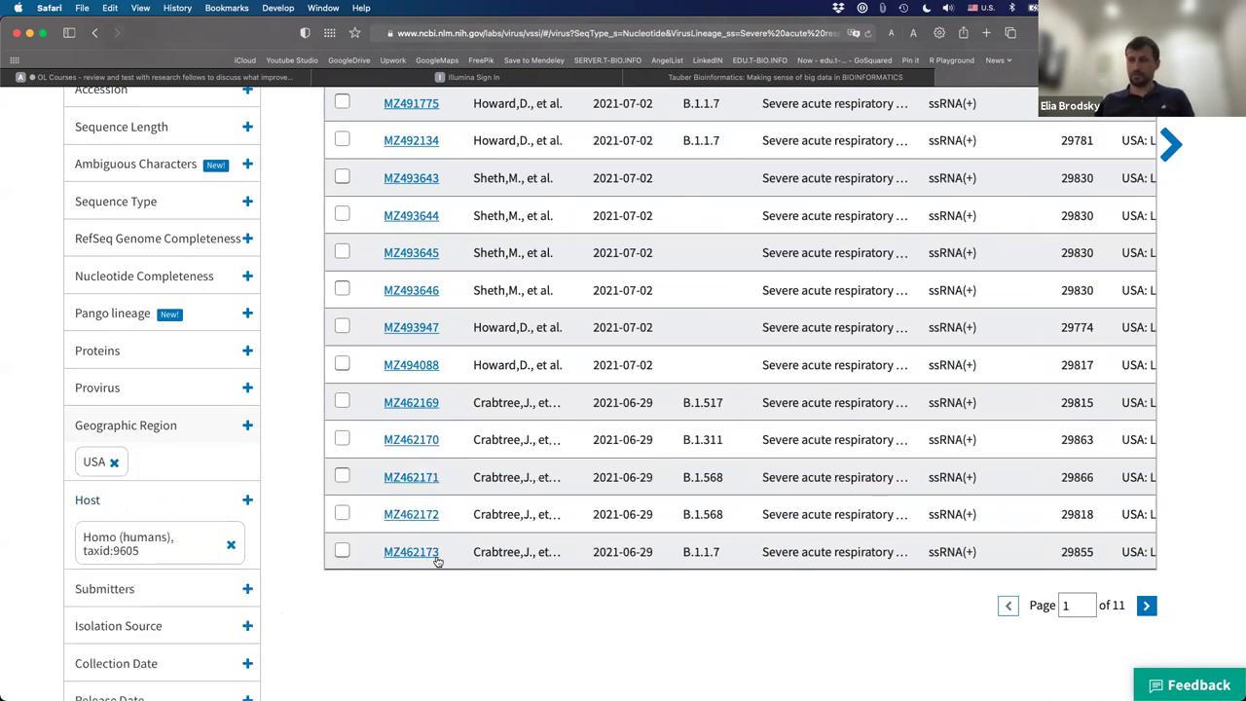
click(115, 463)
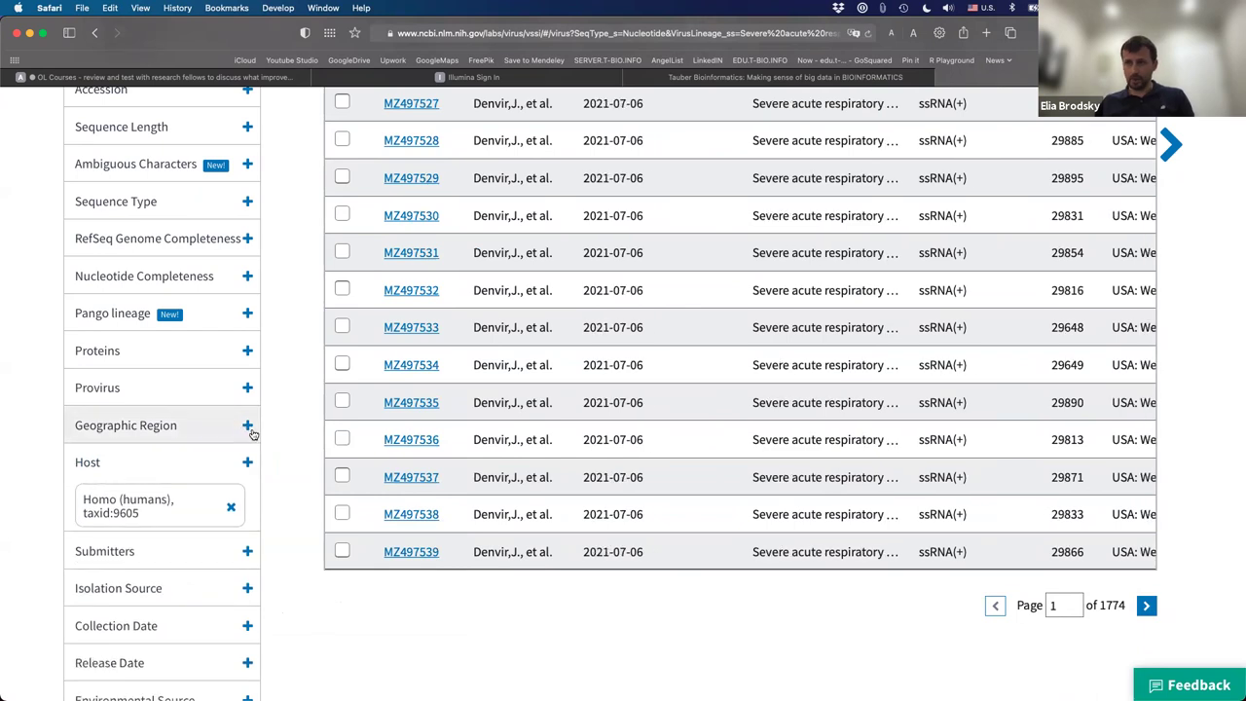
Restrict the Geographic Region to the state LA within the USA
click(250, 428)
click(141, 464)
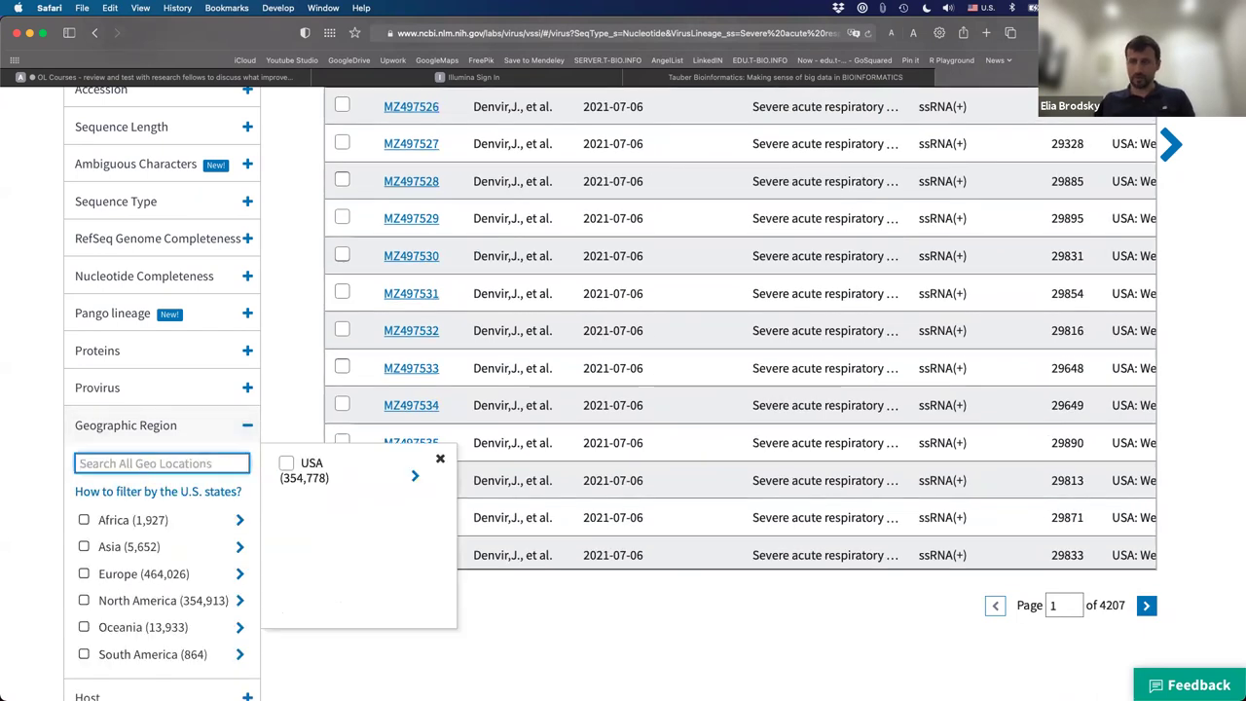
text(la=)
key(BackSpace)
key(BackSpace)
key(BackSpace)
text(usa)
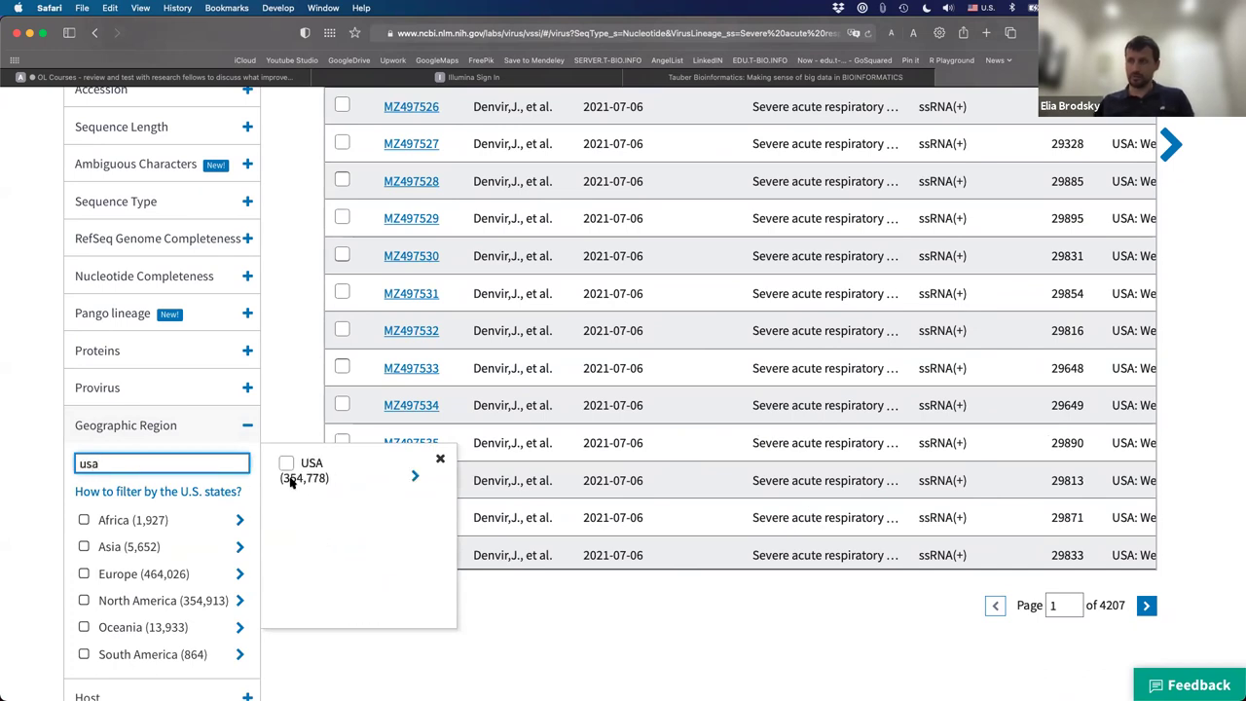
click(416, 475)
click(516, 467)
text(la)
click(483, 545)
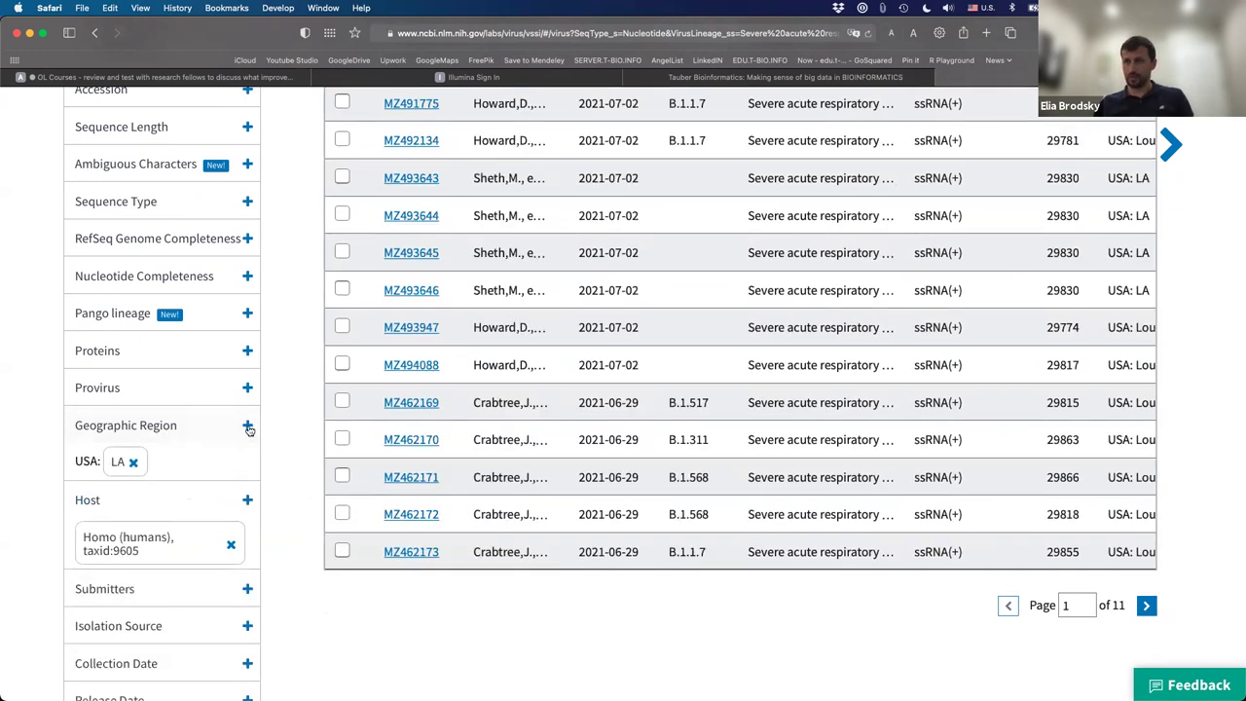
Add the state CA within the USA to the Geographic Region filter
click(246, 427)
click(204, 463)
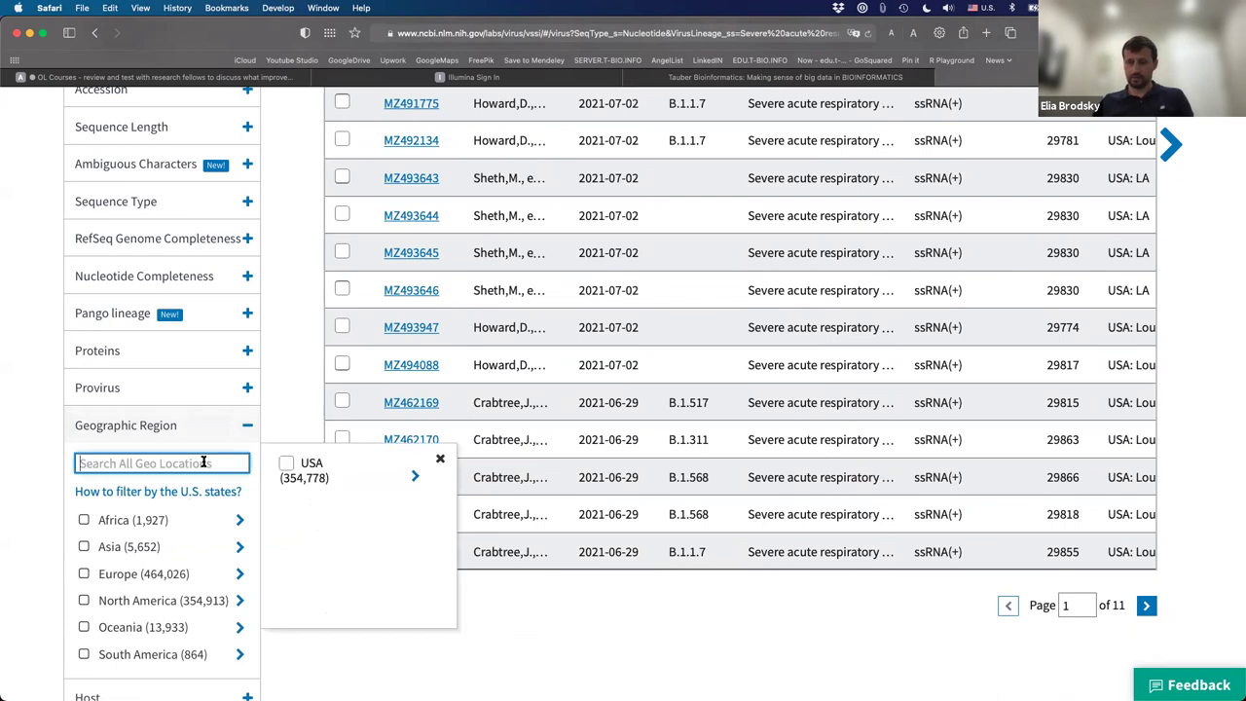
text(usa)
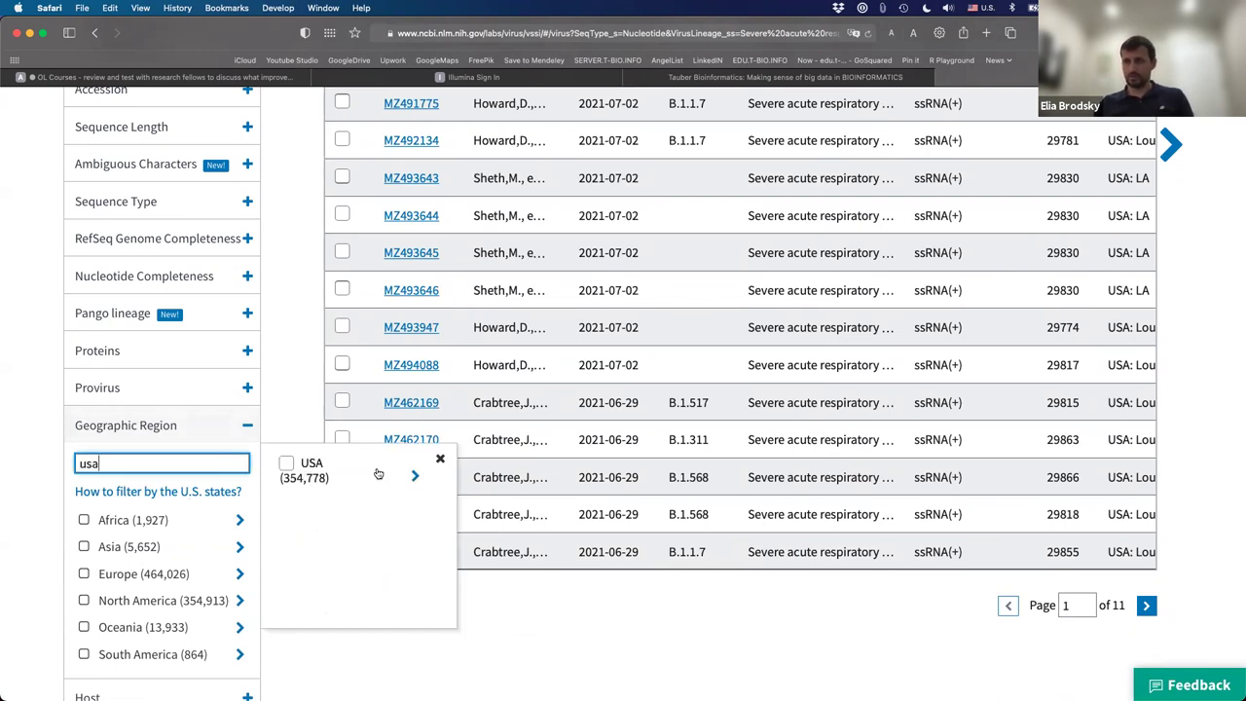
click(415, 476)
click(533, 468)
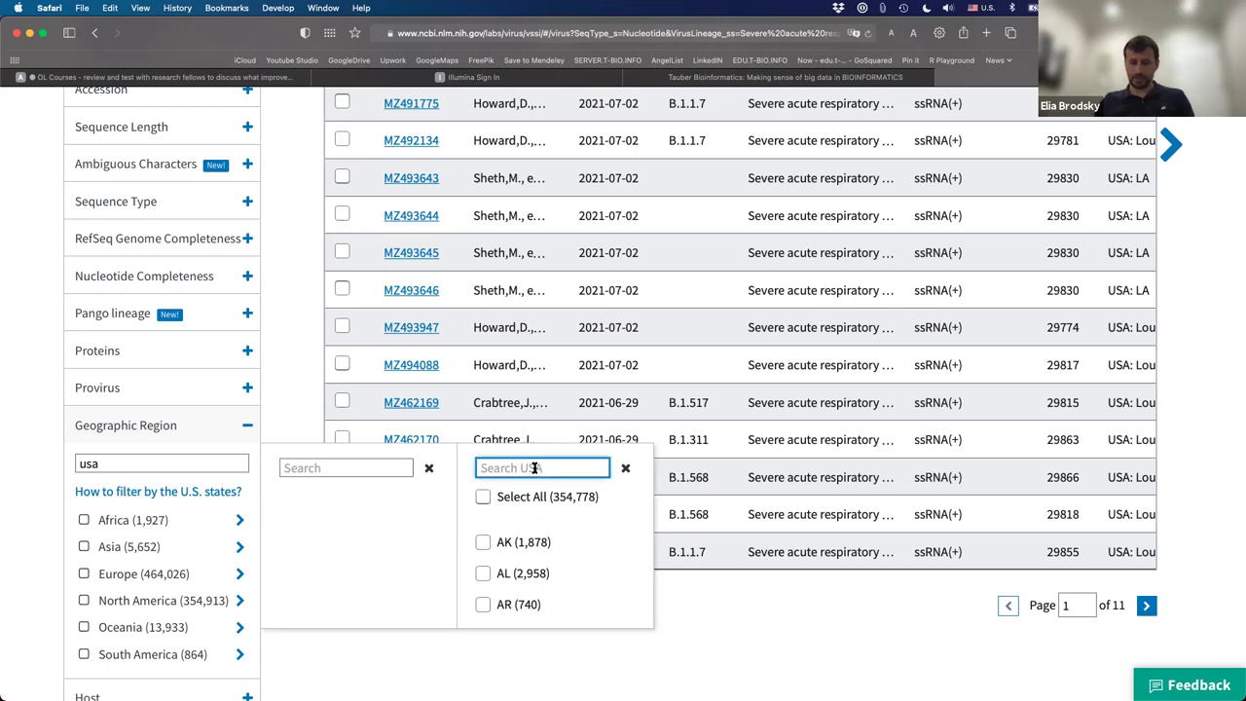
text(cal)
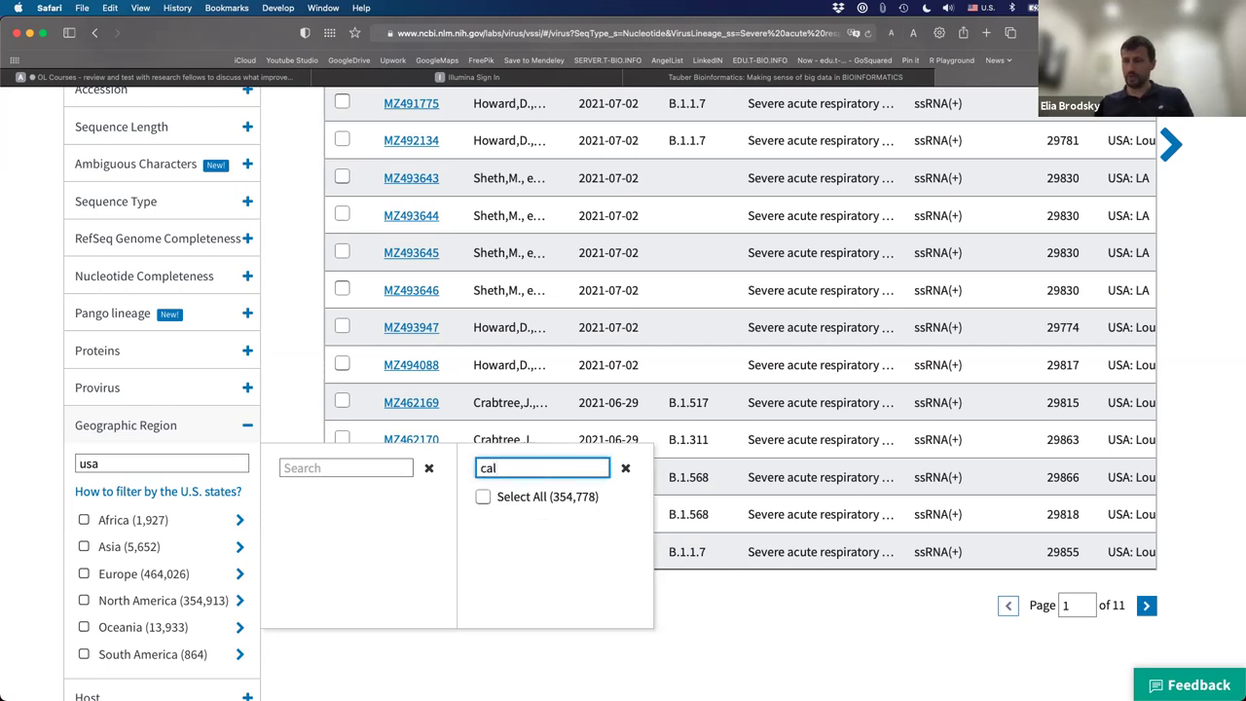
key(BackSpace)
click(483, 543)
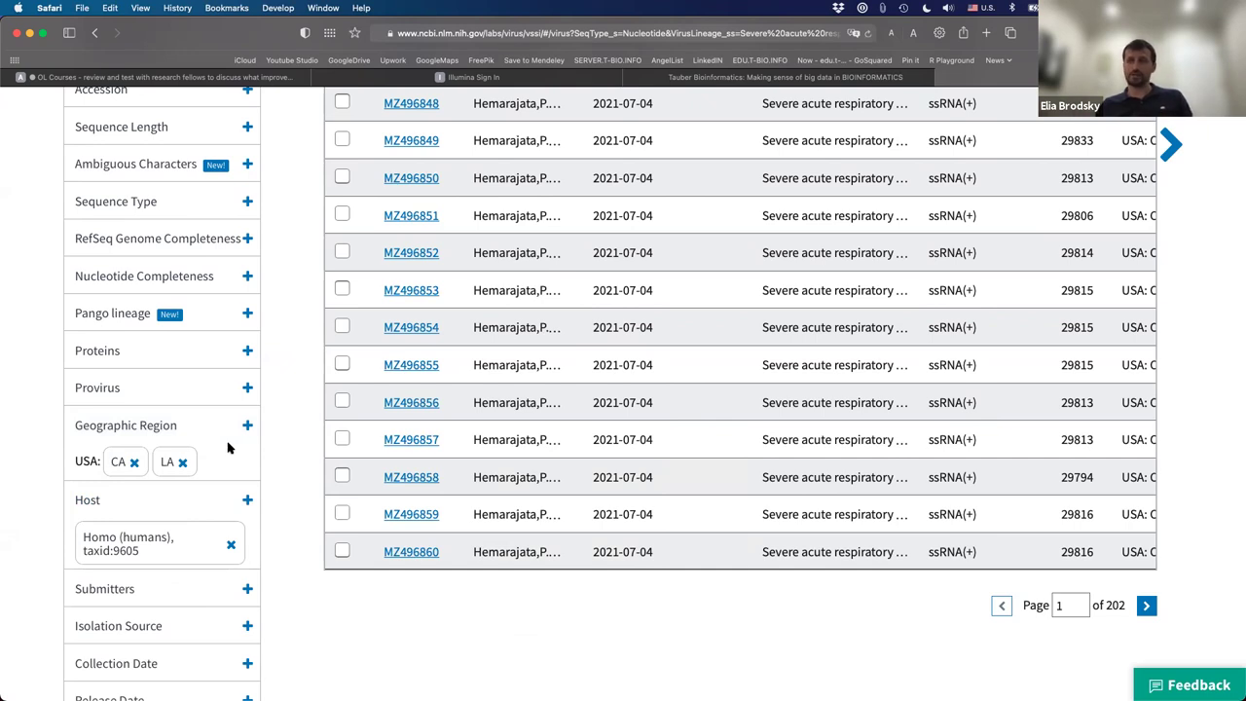
Try to set the start of the Collection Date range to 30/12/19
scroll(231, 457, up, 2)
scroll(231, 458, down, 5)
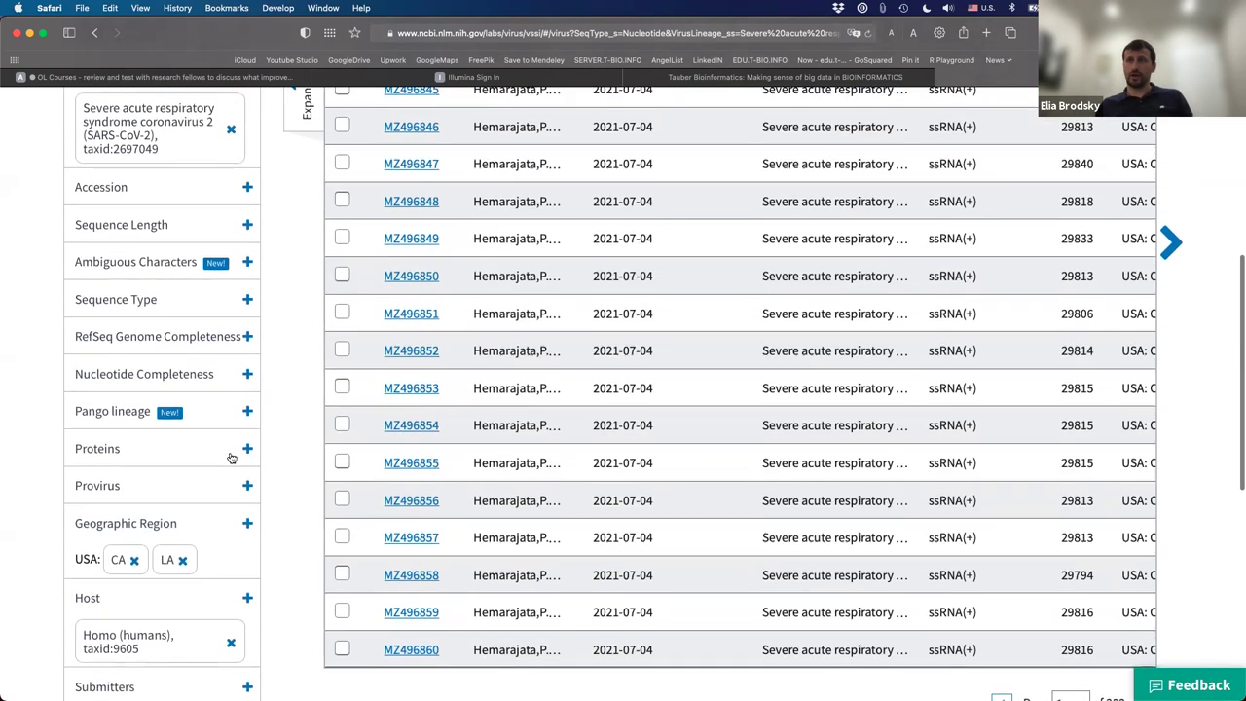
scroll(231, 458, down, 1)
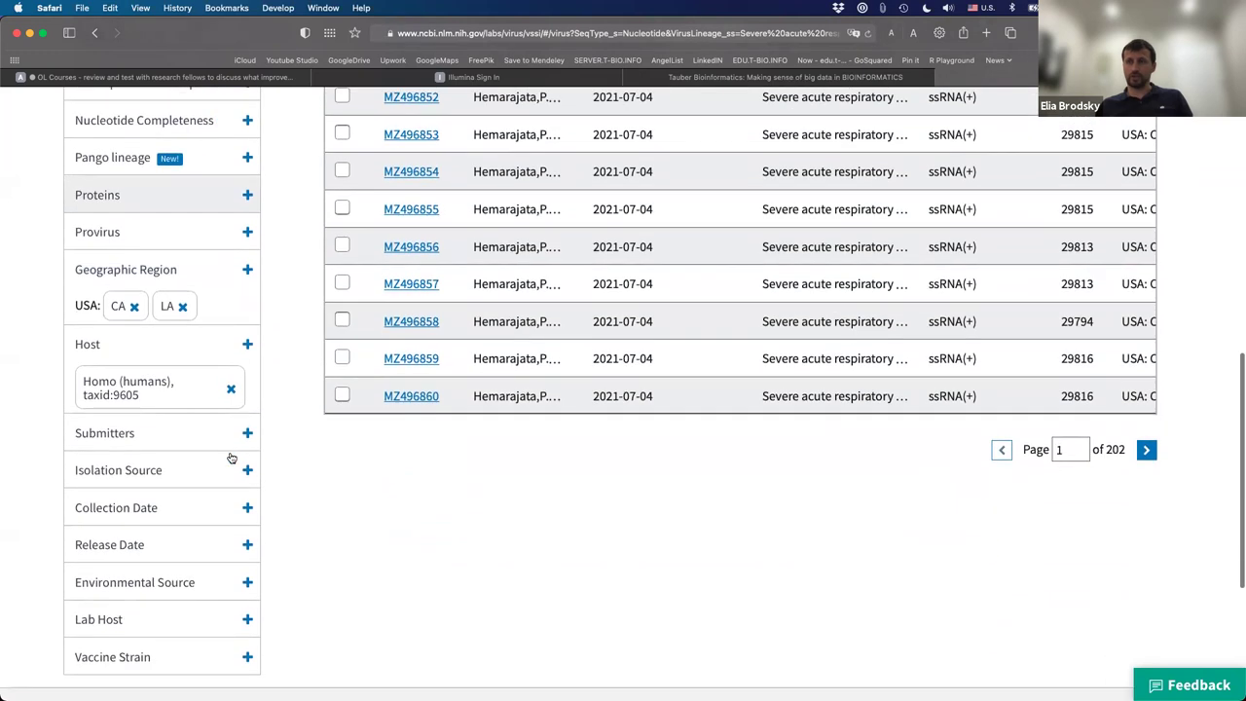
click(247, 510)
scroll(166, 532, down, 1)
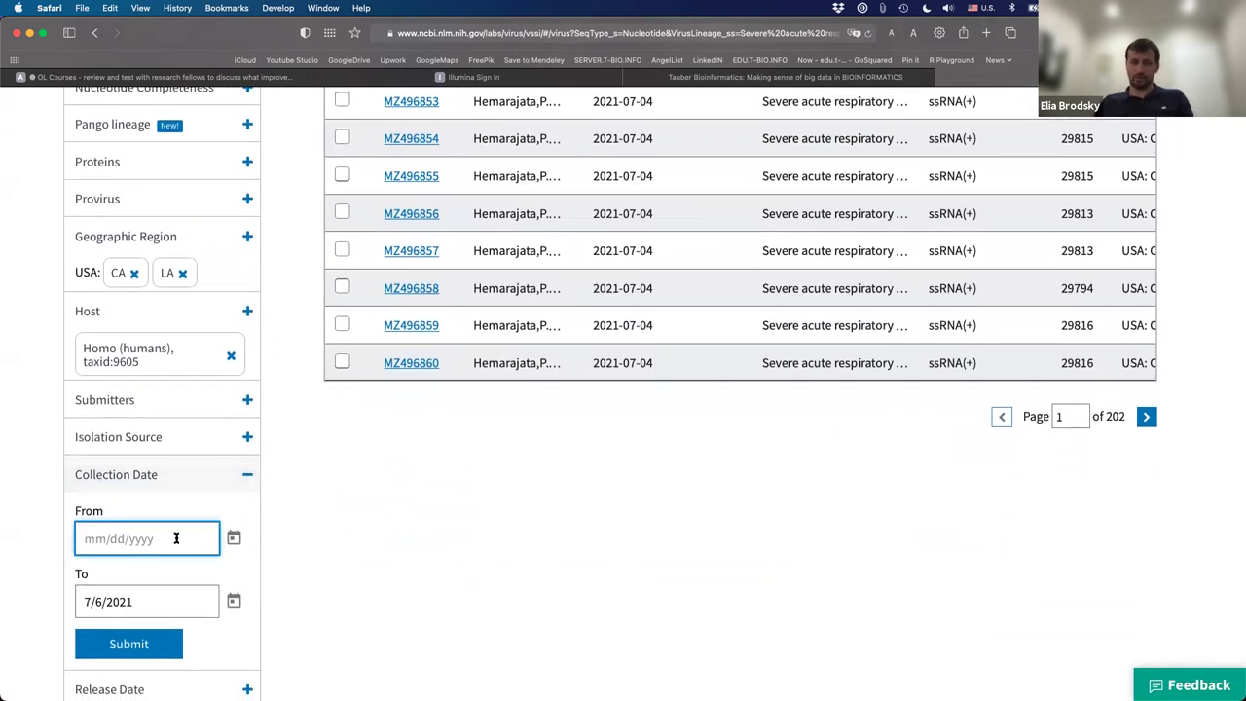
text(30)
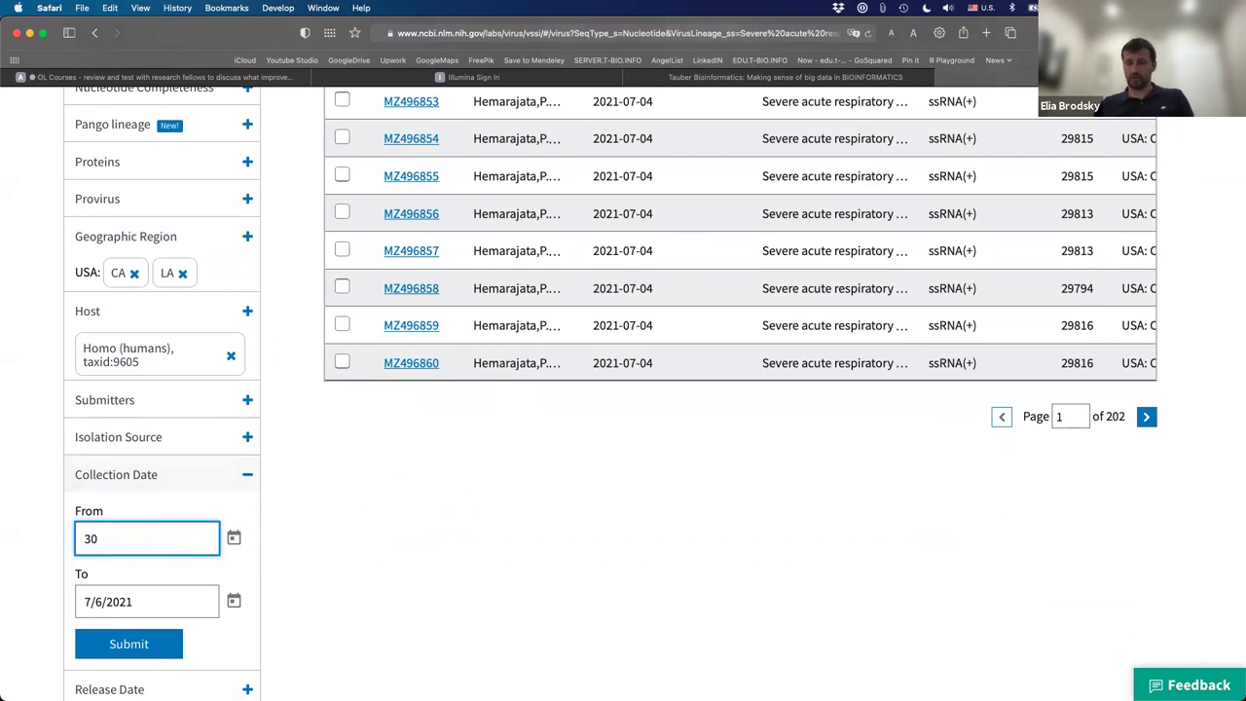
text(/12/20)
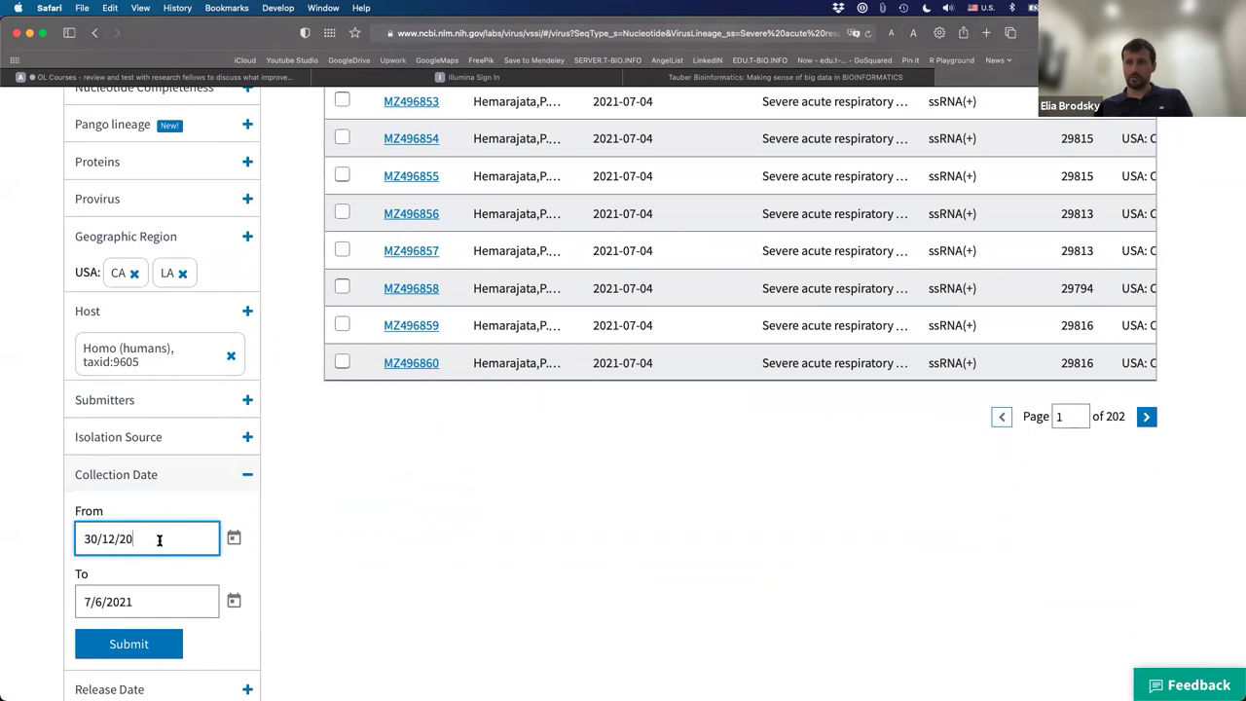
key(BackSpace)
key(BackSpace)
text(19)
Set the start of the Collection Date range to 7/1/2021 using the calendar
click(141, 600)
click(191, 541)
click(233, 540)
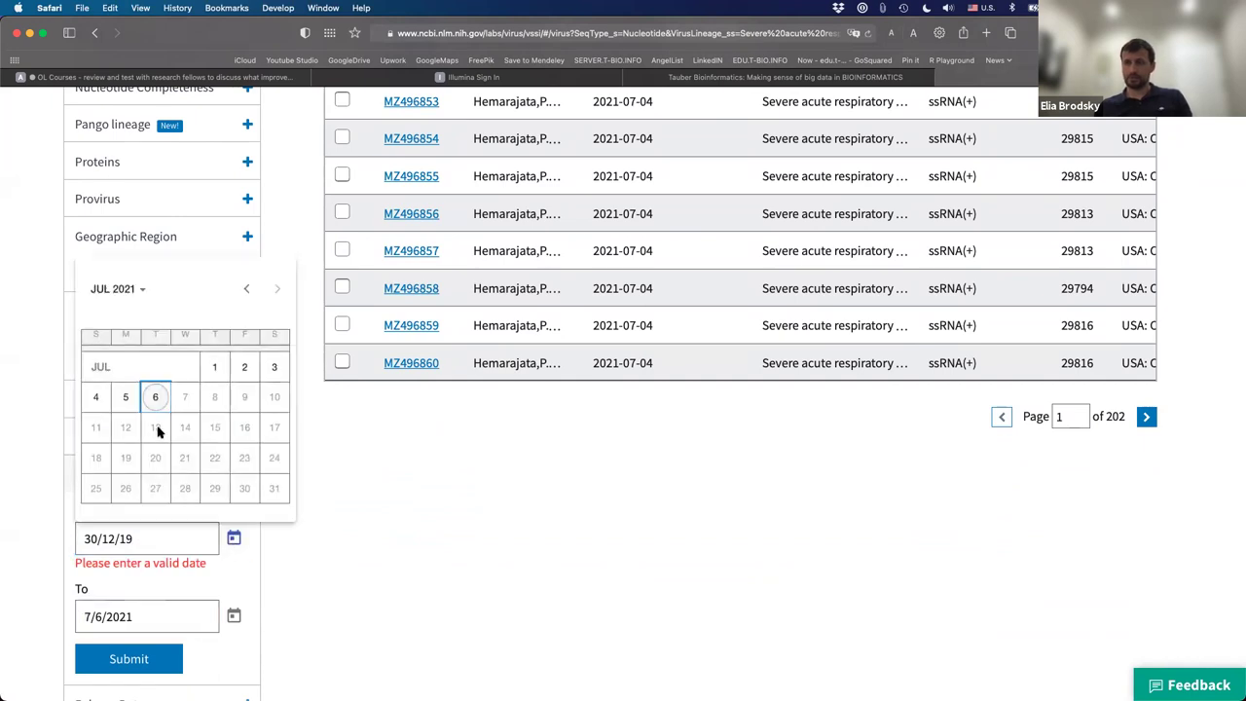
scroll(181, 429, up, 5)
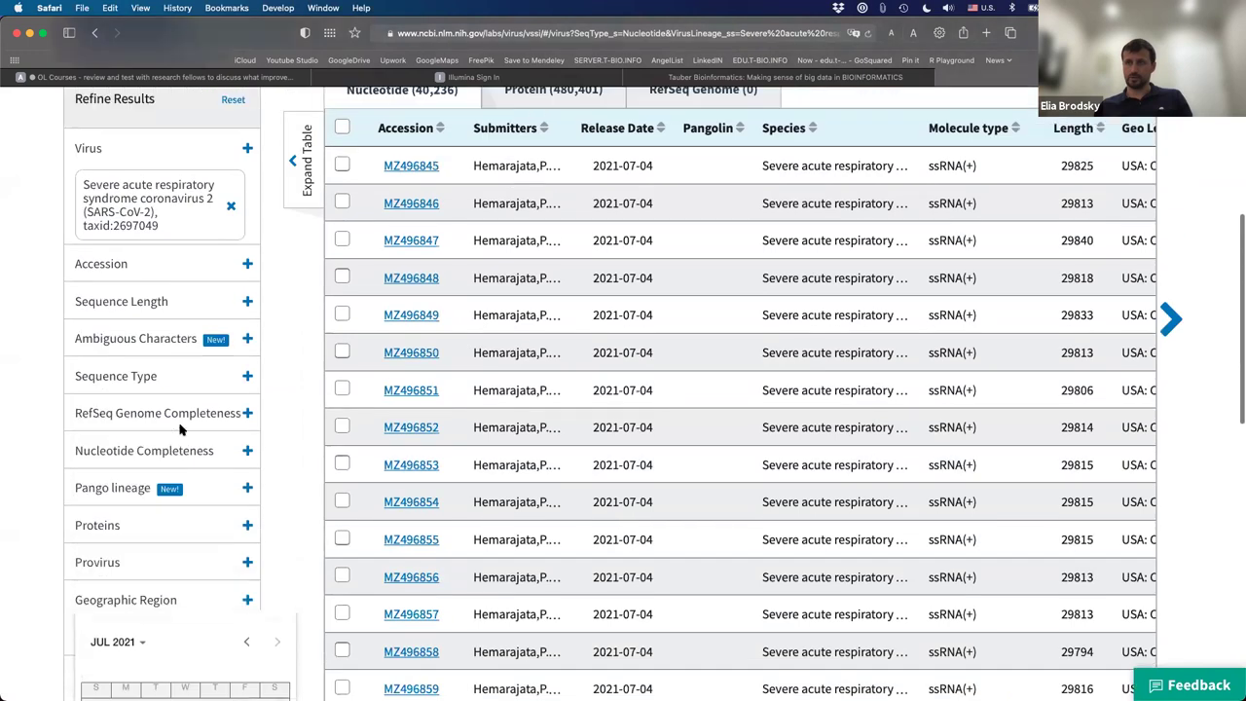
scroll(181, 425, down, 6)
click(214, 308)
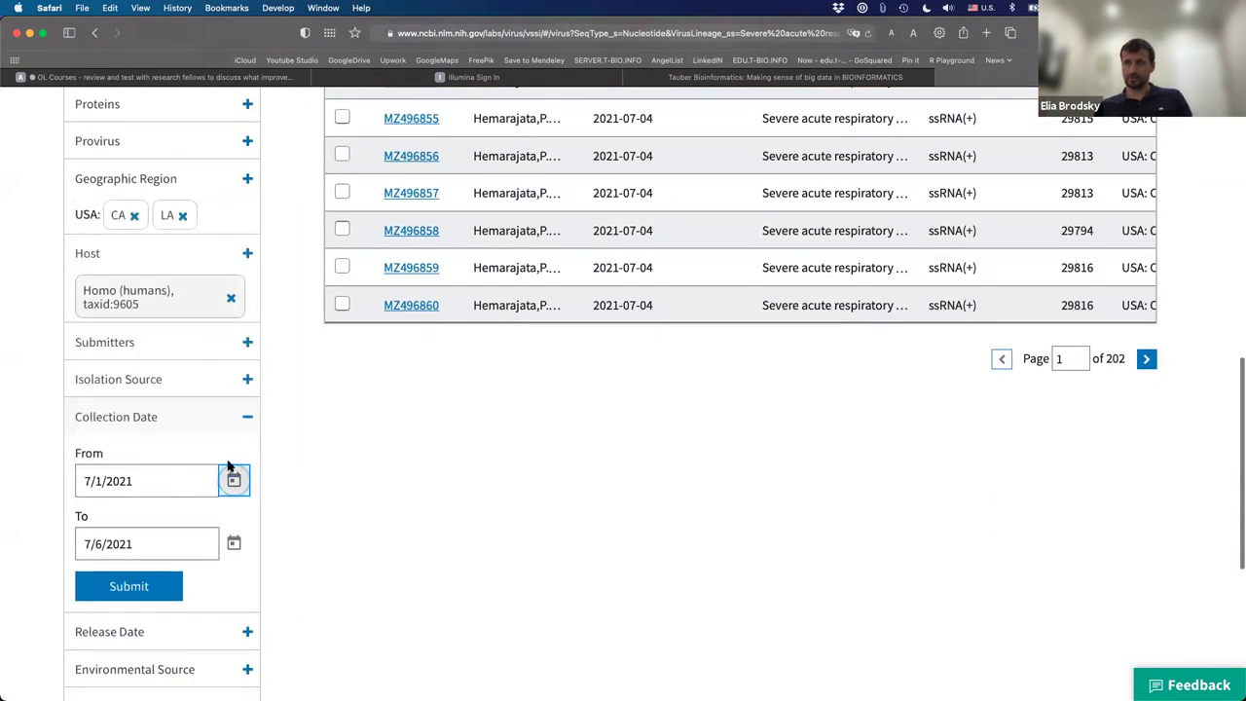
Try to set the start of the Collection Date range to 30/12/2019
click(234, 480)
click(173, 485)
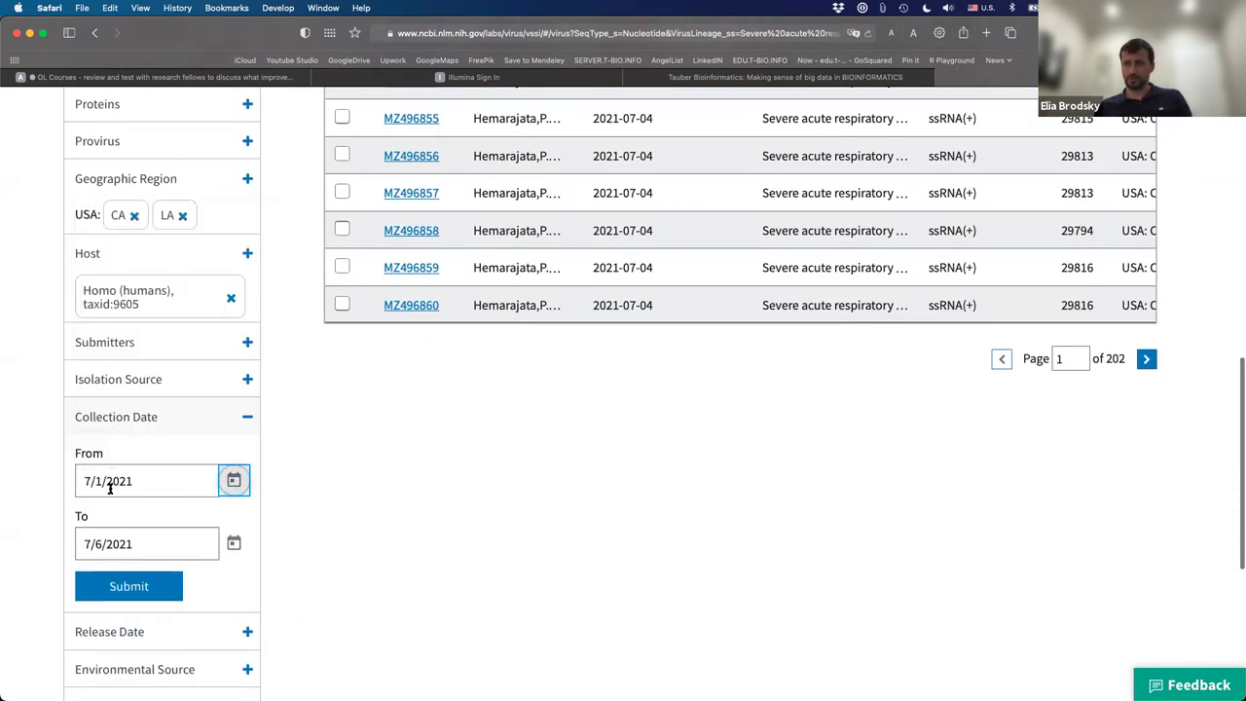
drag(89, 480, 81, 480)
text(30/)
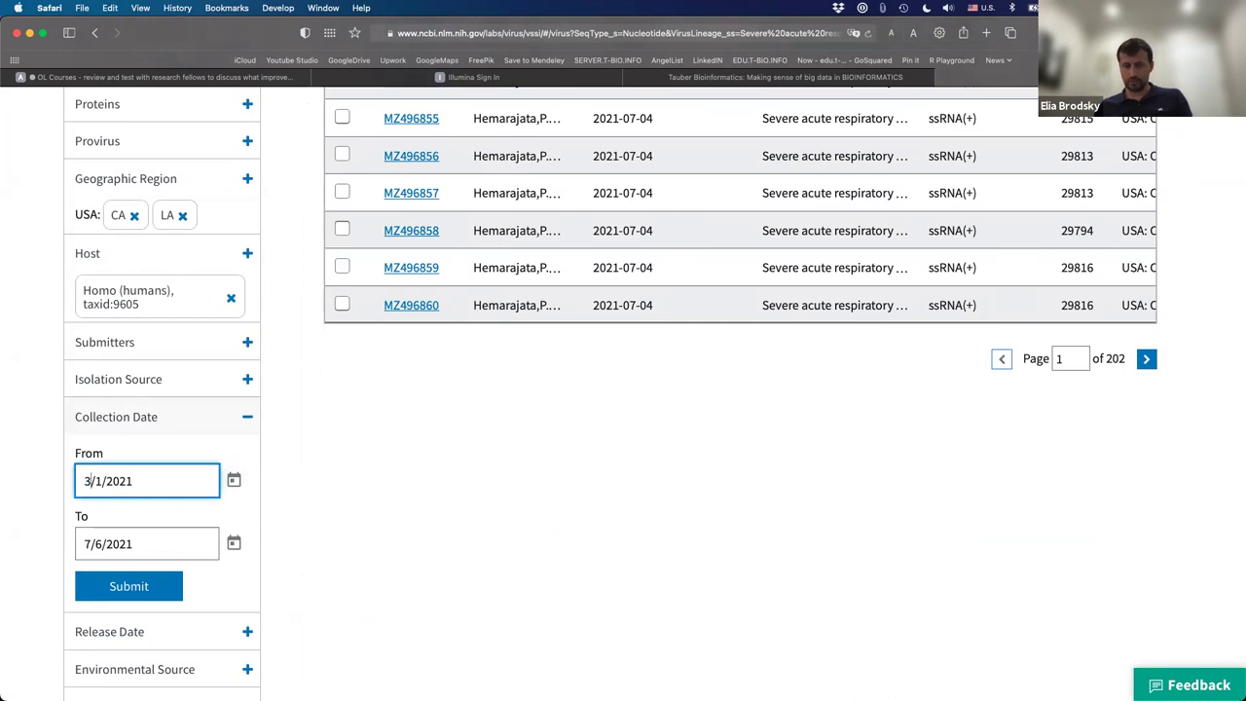
text(12/20)
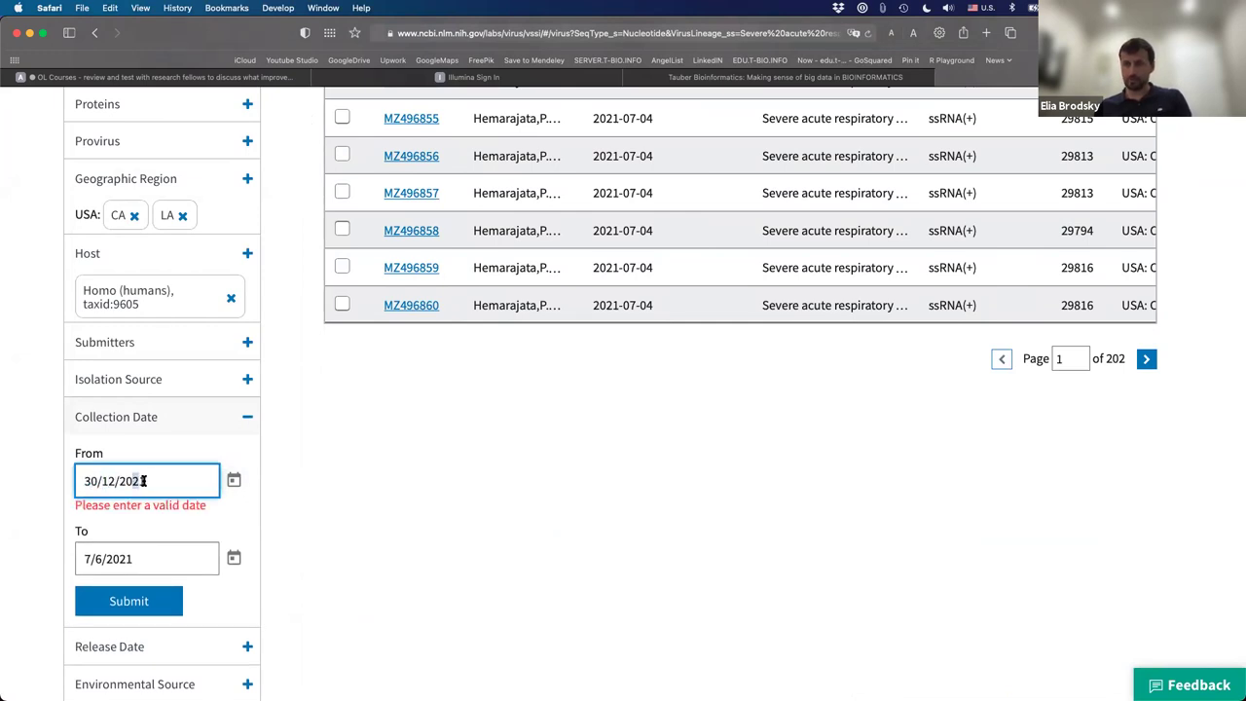
text(19)
click(155, 558)
Try to set the start of the Collection Date range to 20/02/2020
click(159, 482)
drag(97, 481, 83, 481)
text(20)
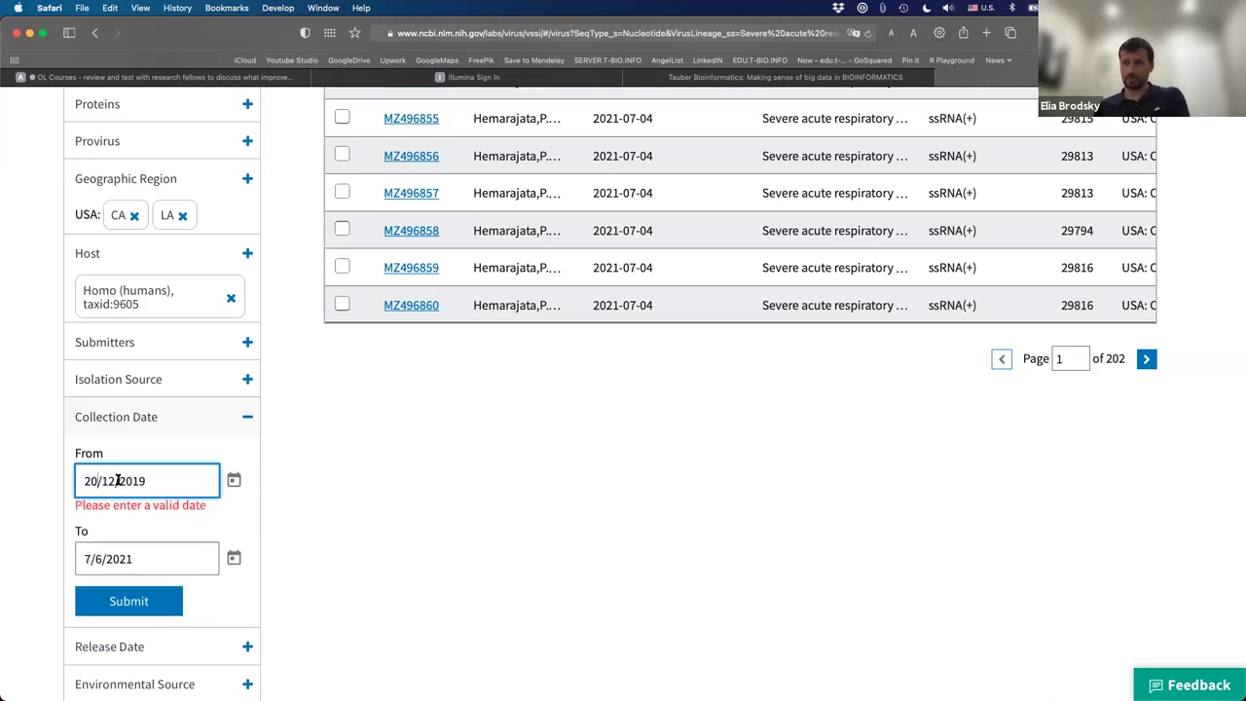
double_click(105, 480)
text(02)
click(146, 480)
key(BackSpace)
key(BackSpace)
text(20)
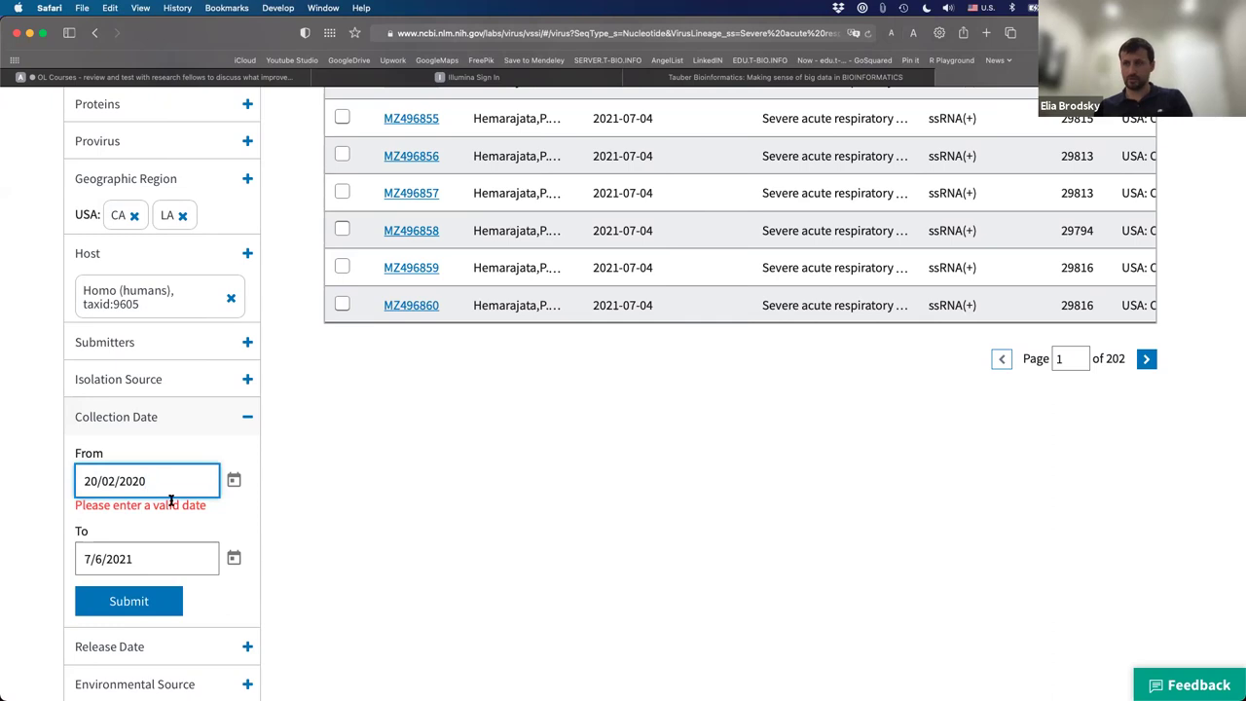
Choose January 1, 2020 in the calendar as the start of the Collection Date range
click(233, 480)
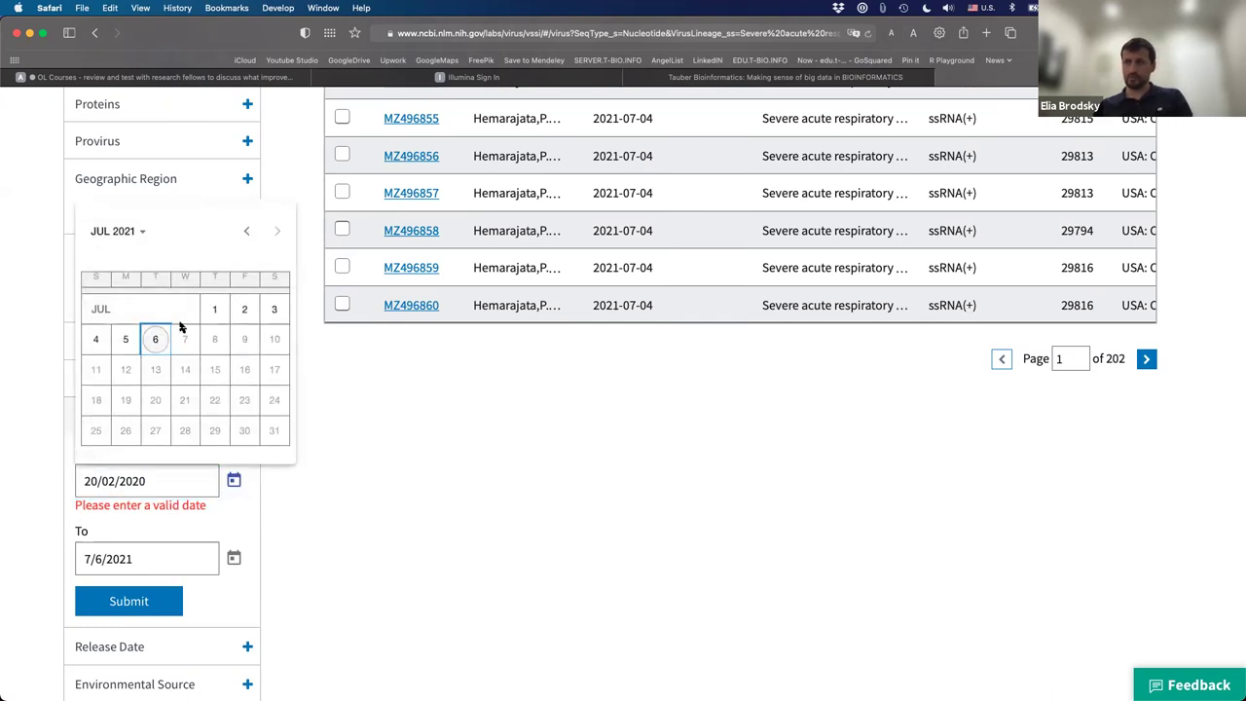
scroll(180, 329, up, 1)
click(246, 255)
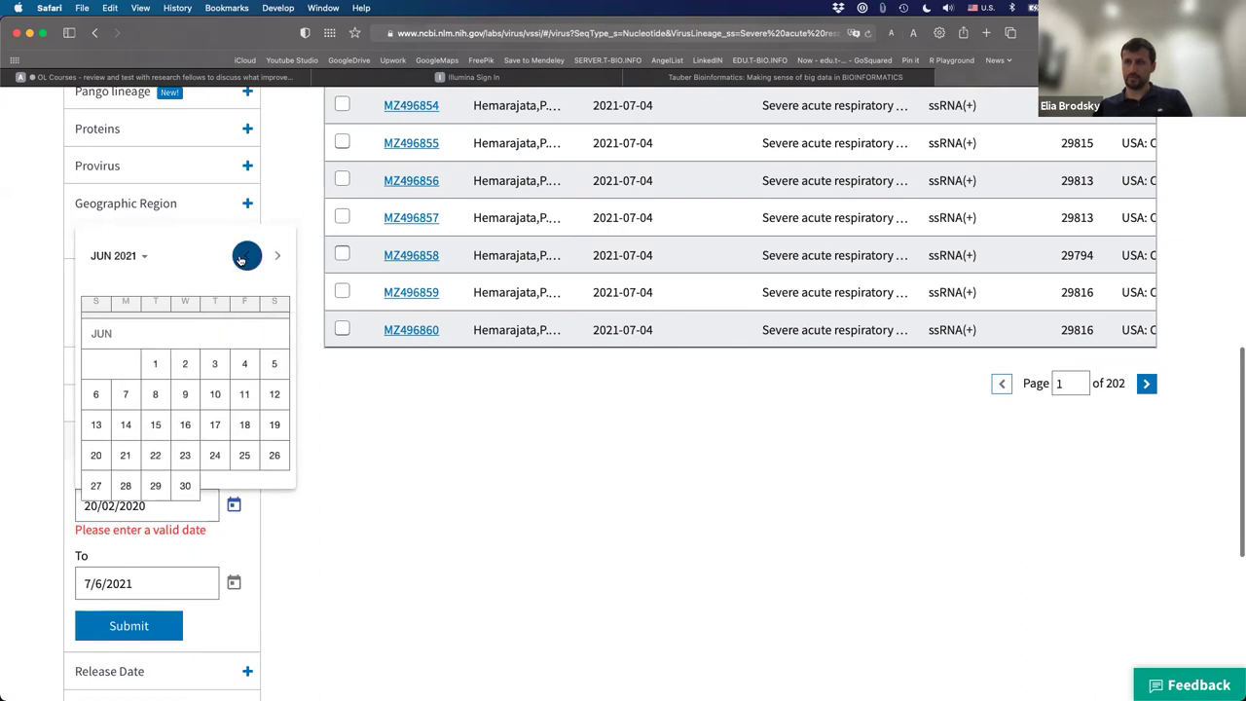
click(140, 258)
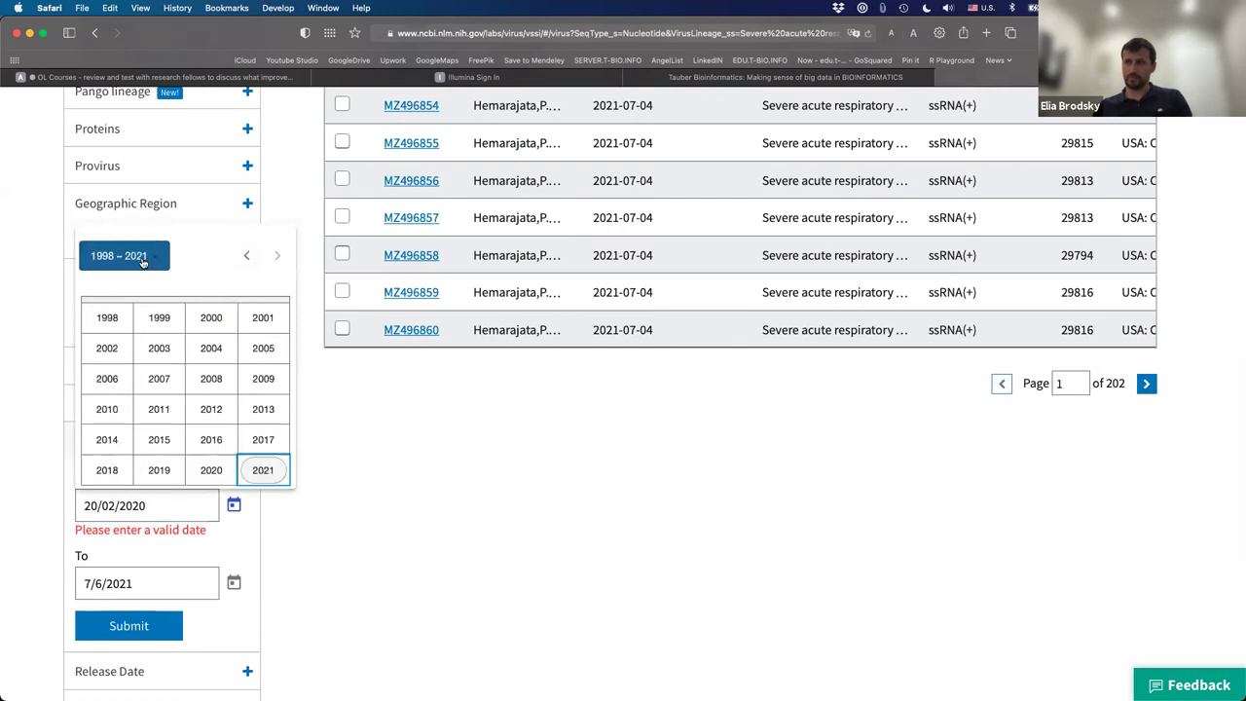
click(214, 471)
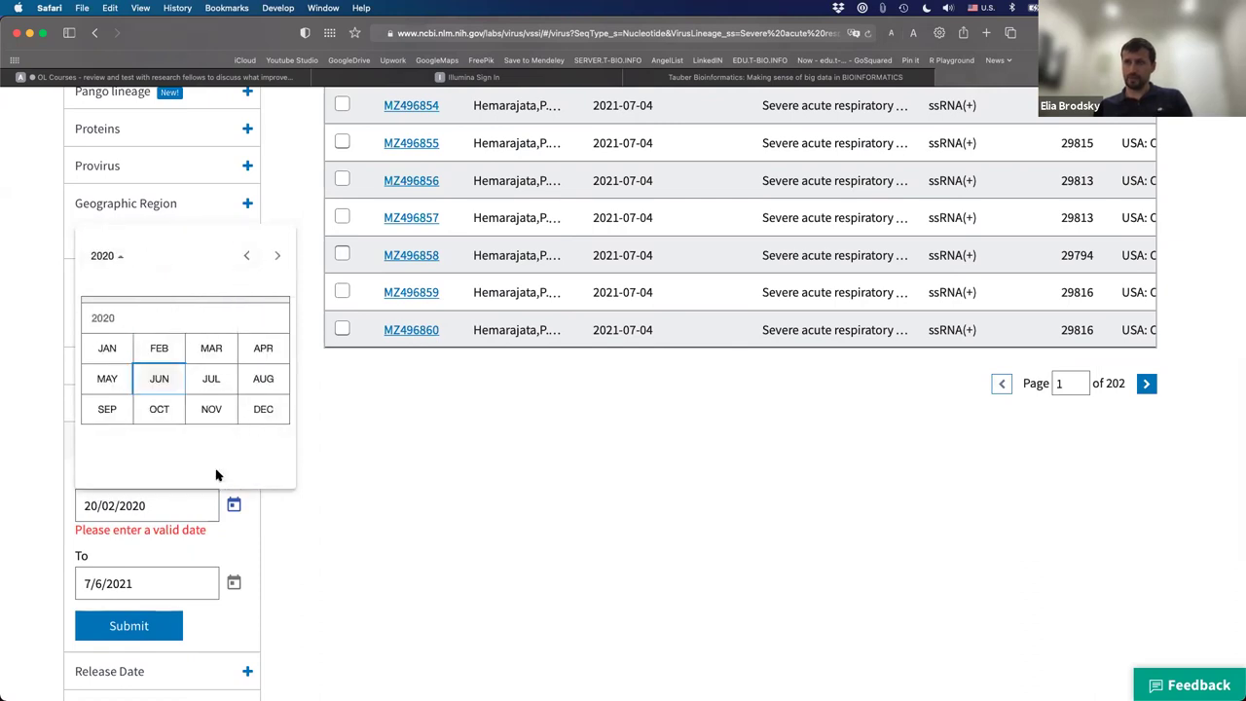
click(108, 353)
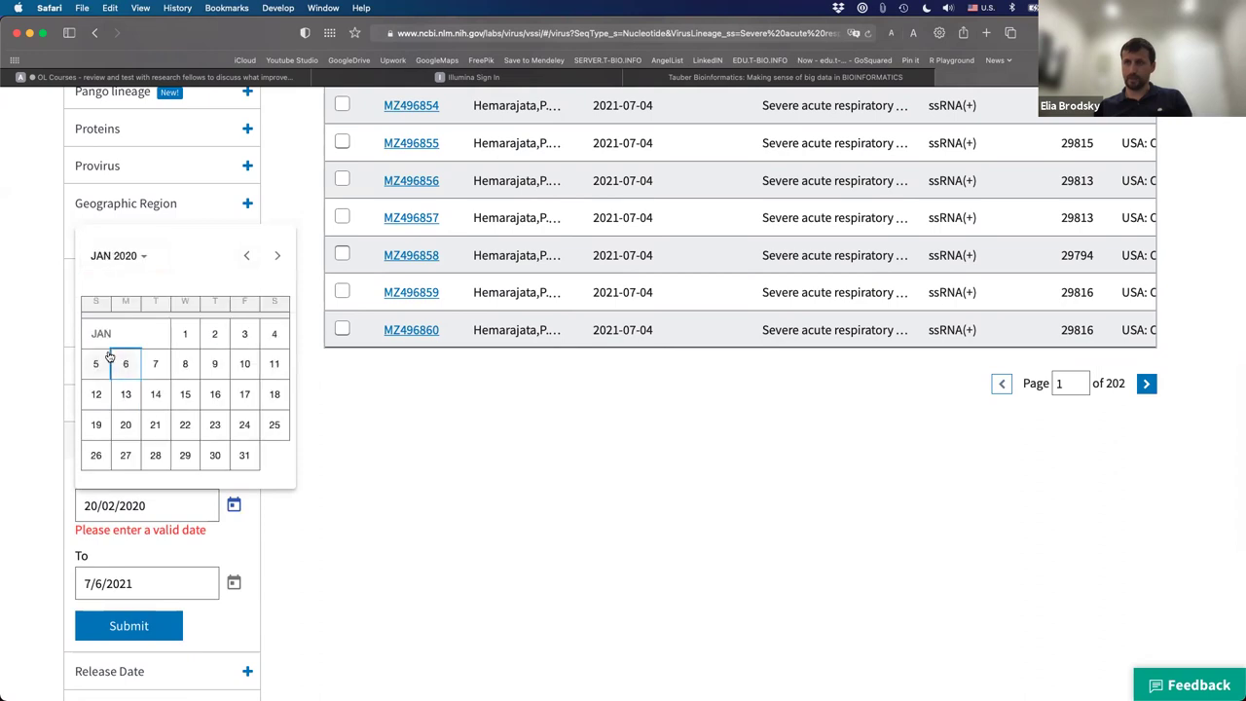
click(185, 336)
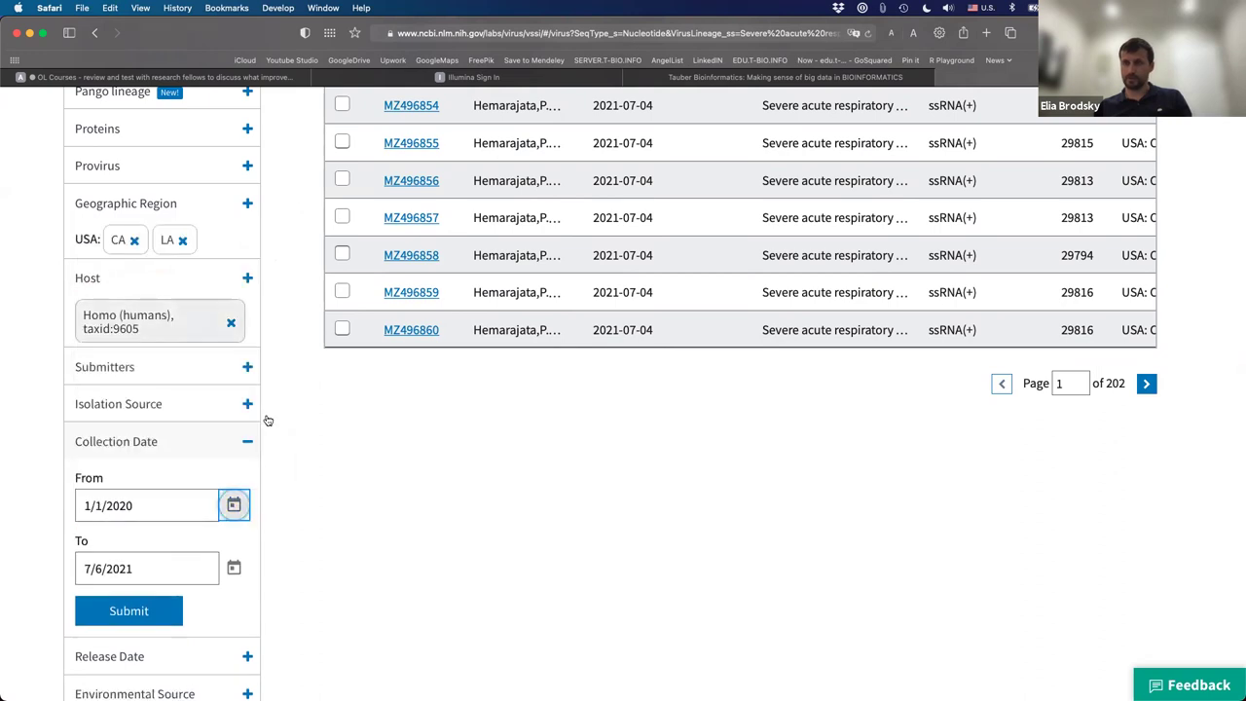
Choose December 1, 2020 in the calendar as the end of the Collection Date range and apply the filter
click(234, 569)
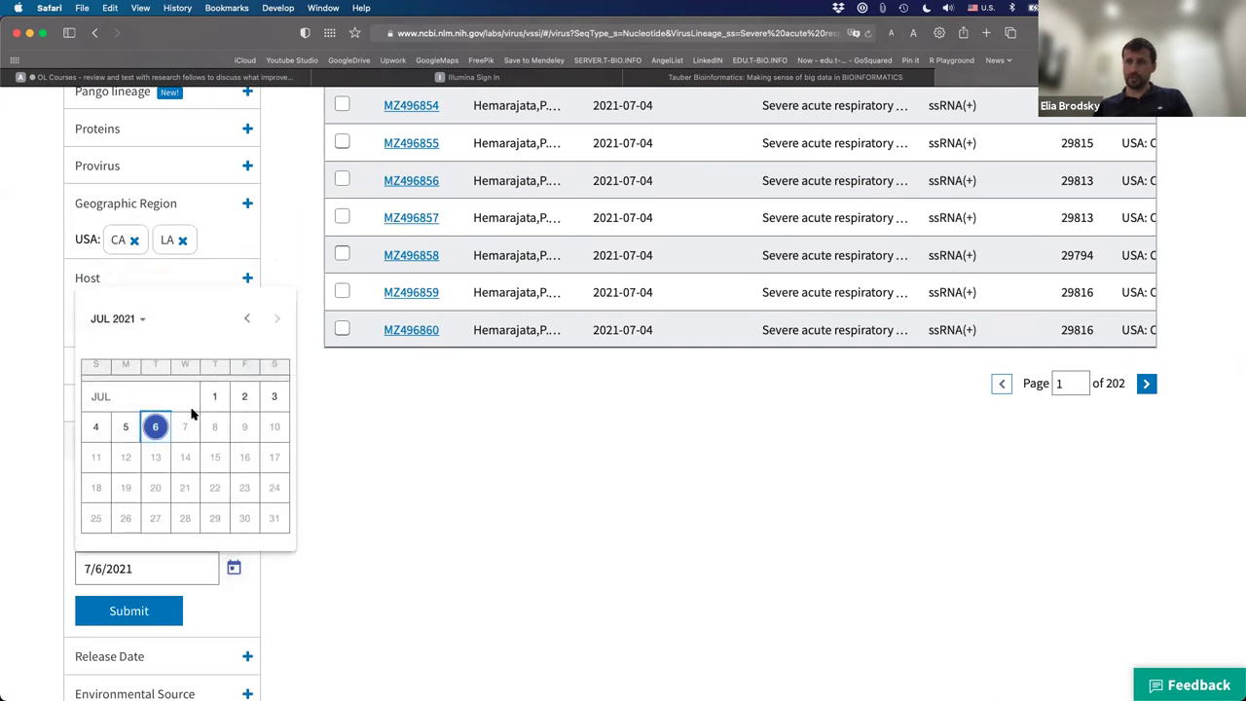
click(112, 318)
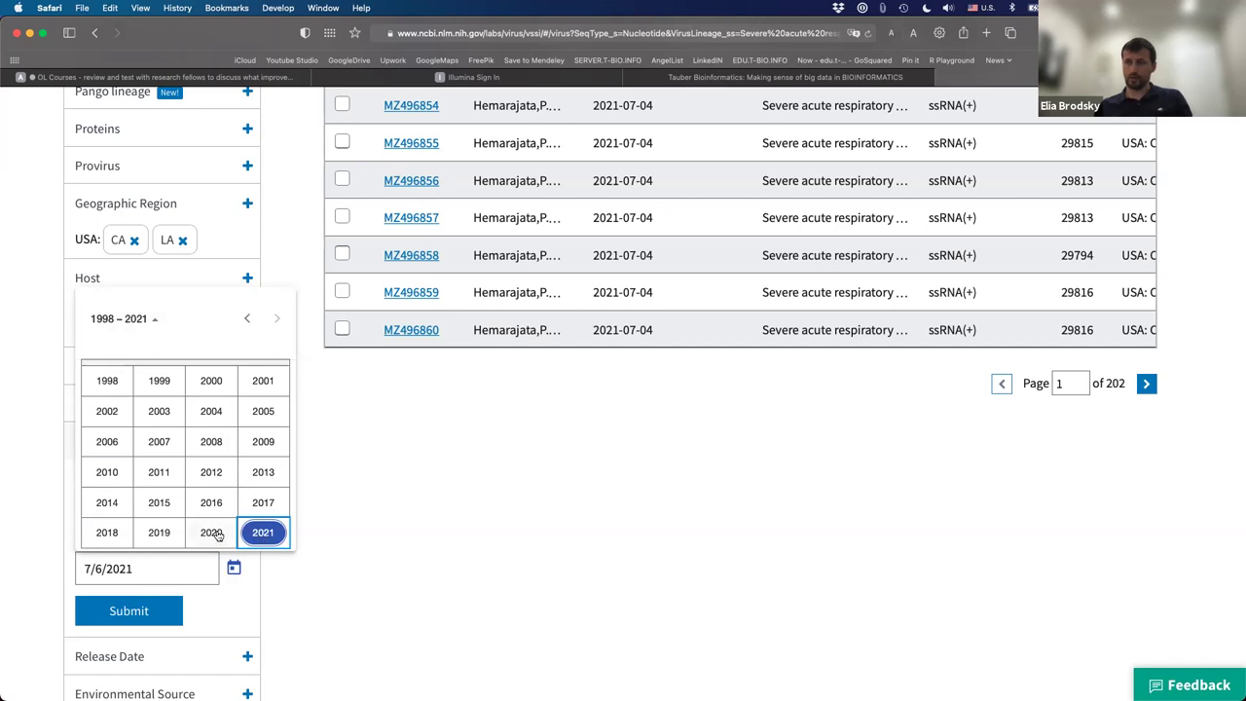
click(217, 536)
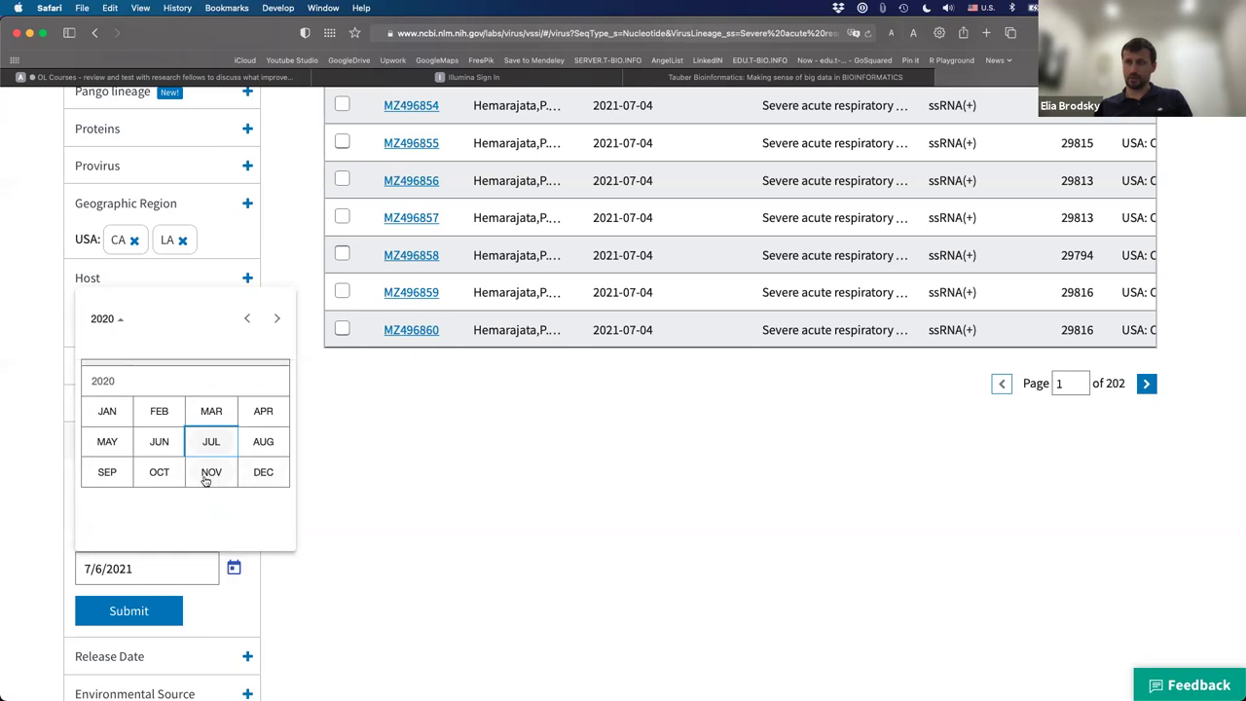
click(268, 473)
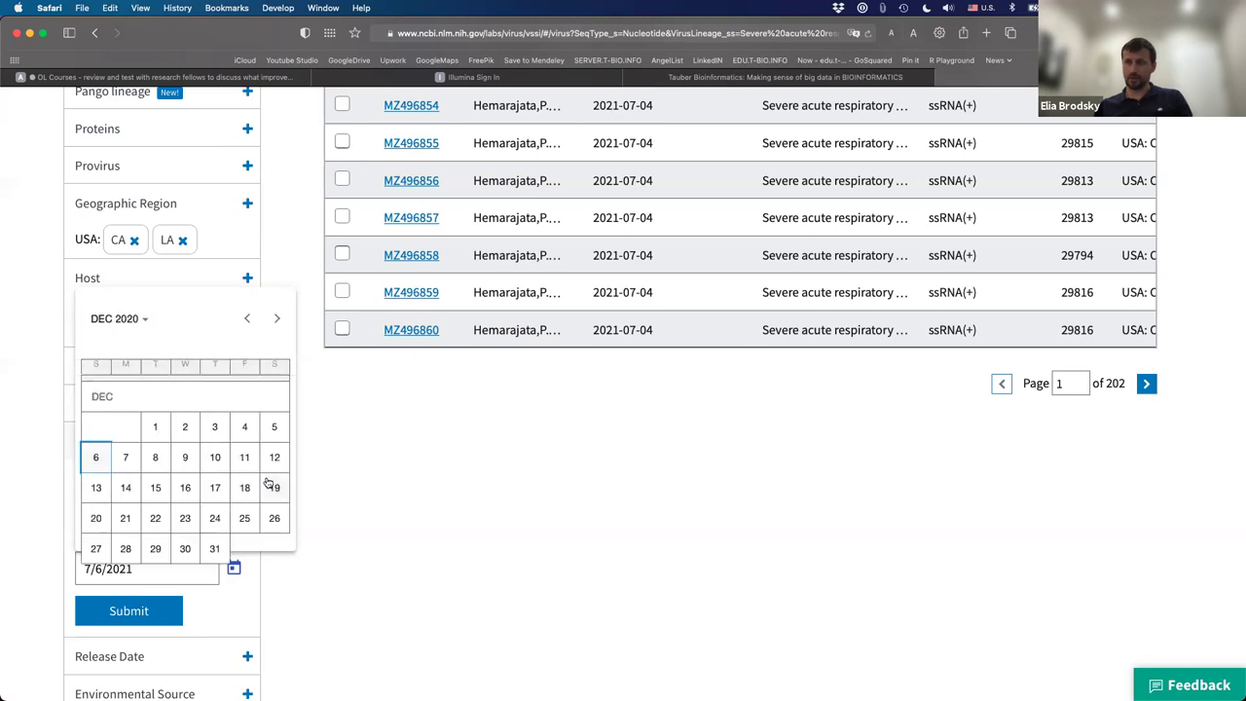
click(154, 427)
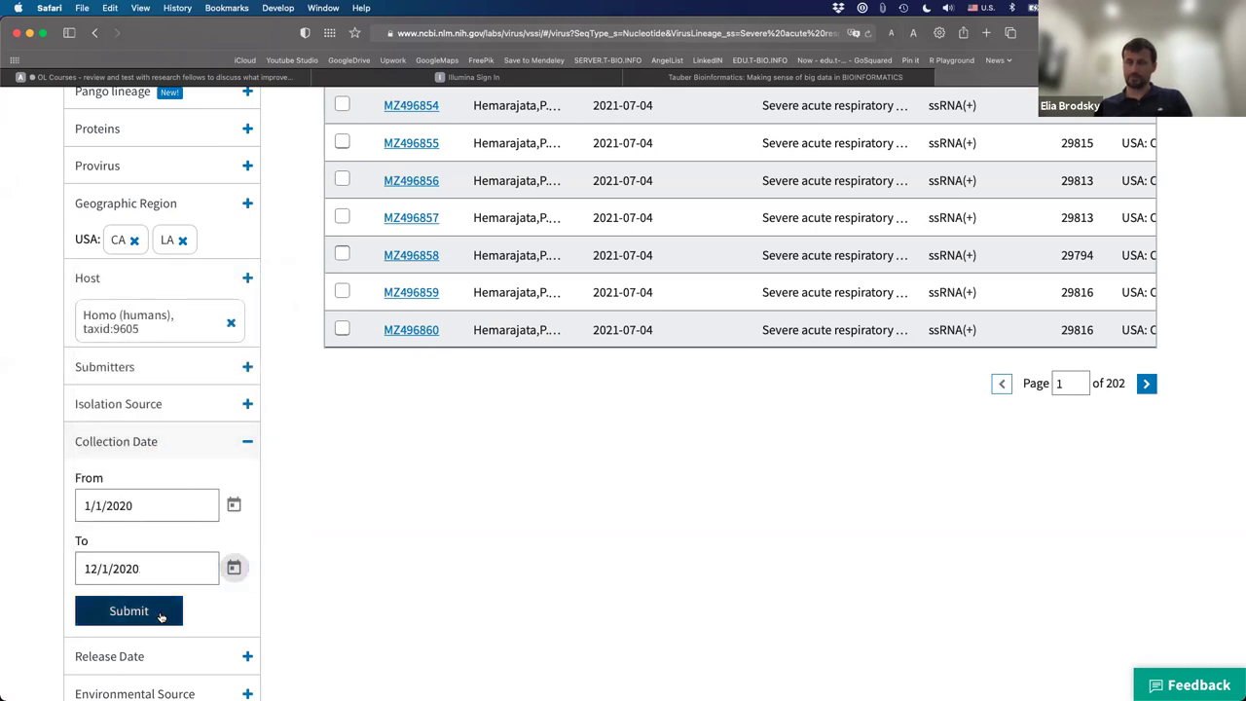
click(160, 613)
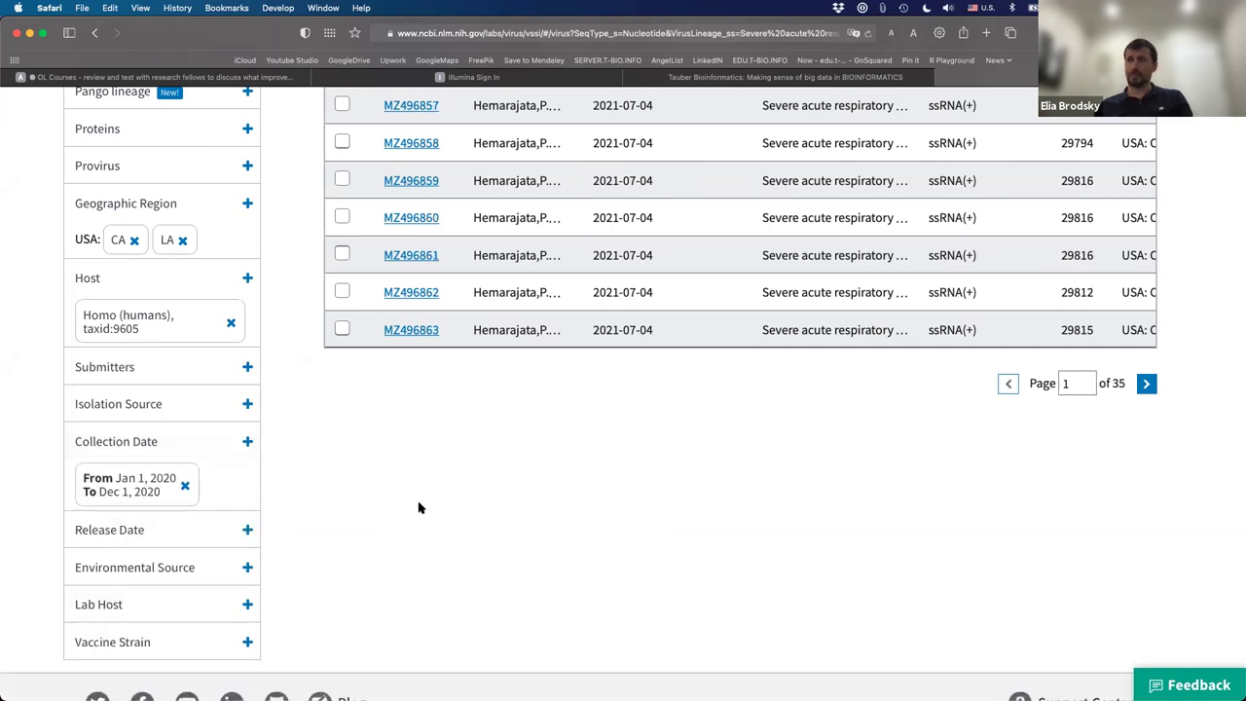
Review the refined results list and look at the options of the Sequence Length filter
scroll(507, 472, up, 5)
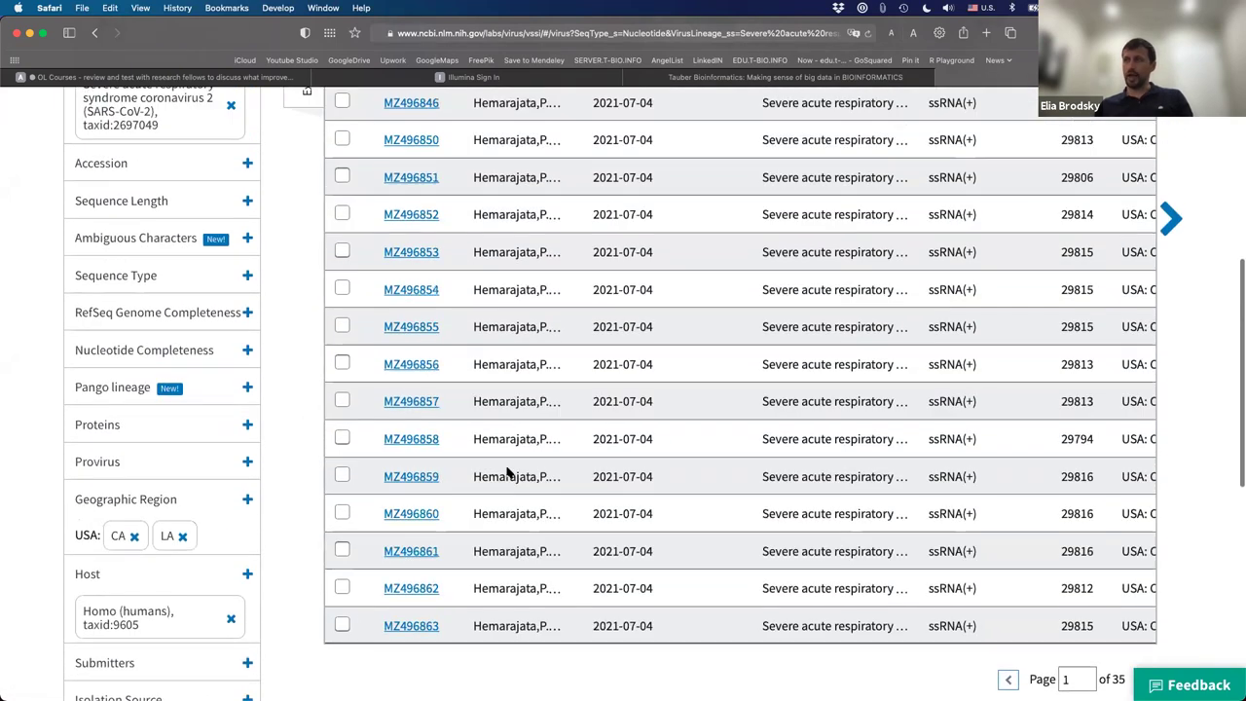
scroll(507, 472, up, 6)
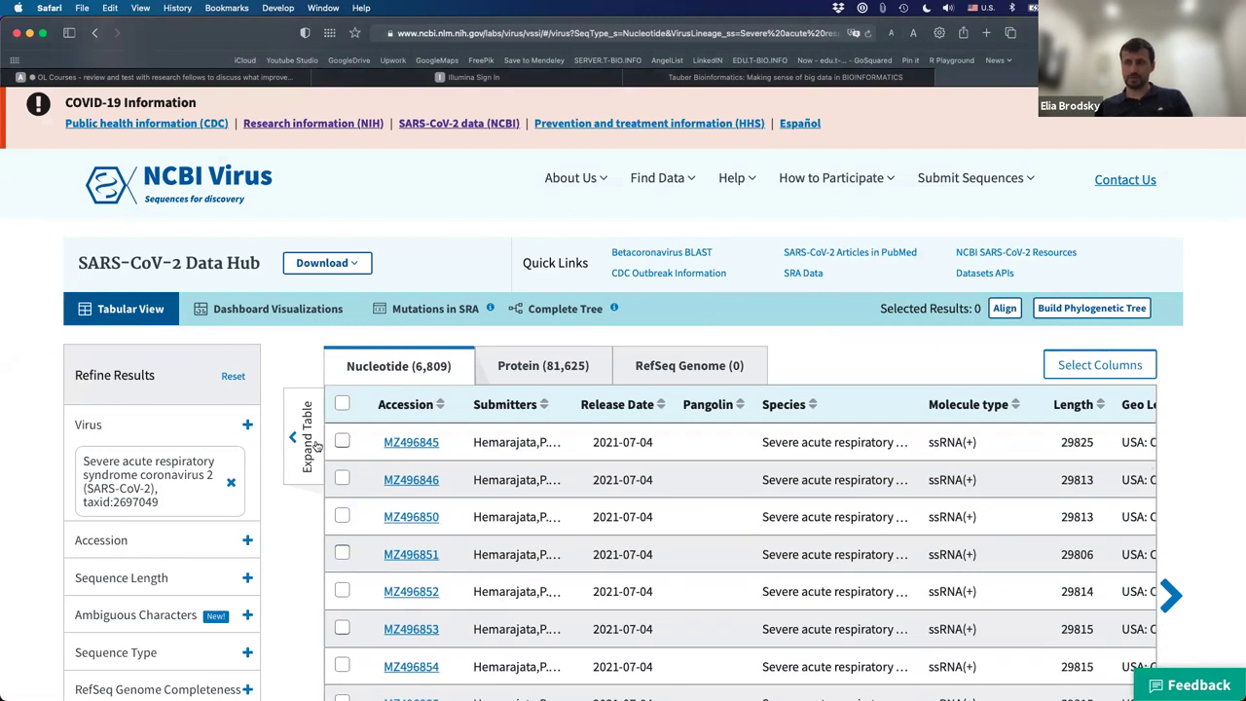
scroll(288, 445, down, 2)
scroll(288, 446, down, 3)
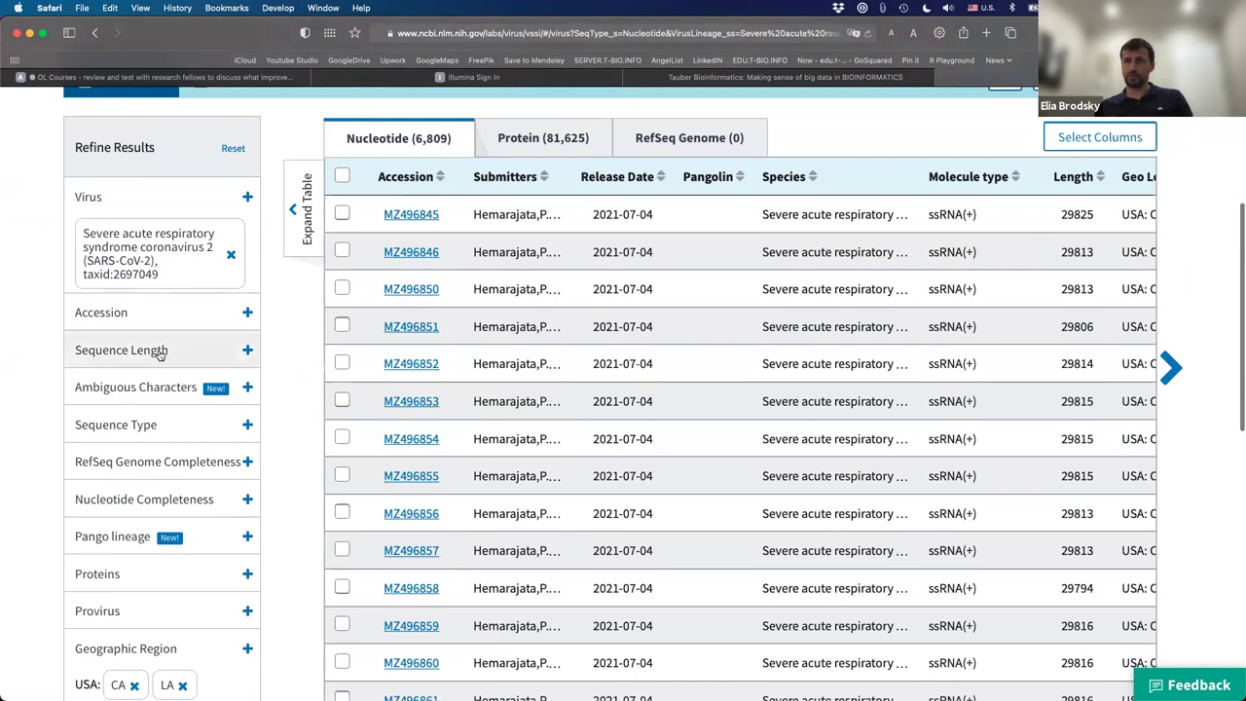
click(246, 350)
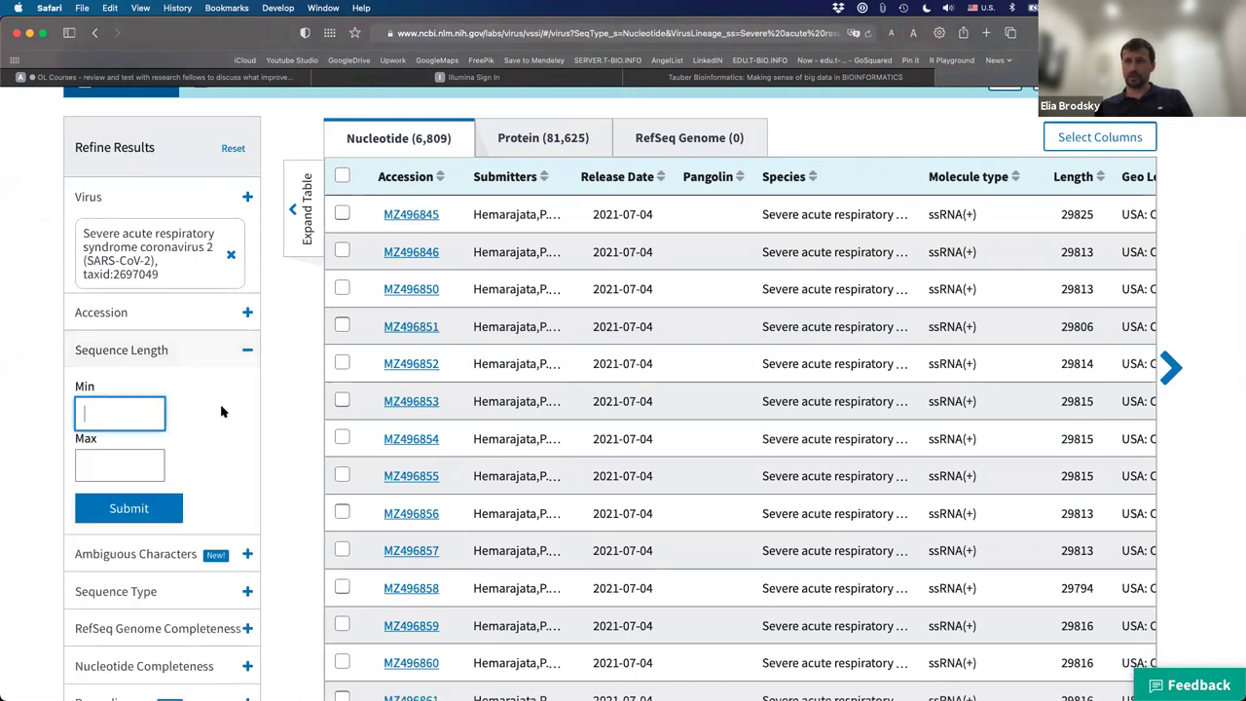
click(246, 351)
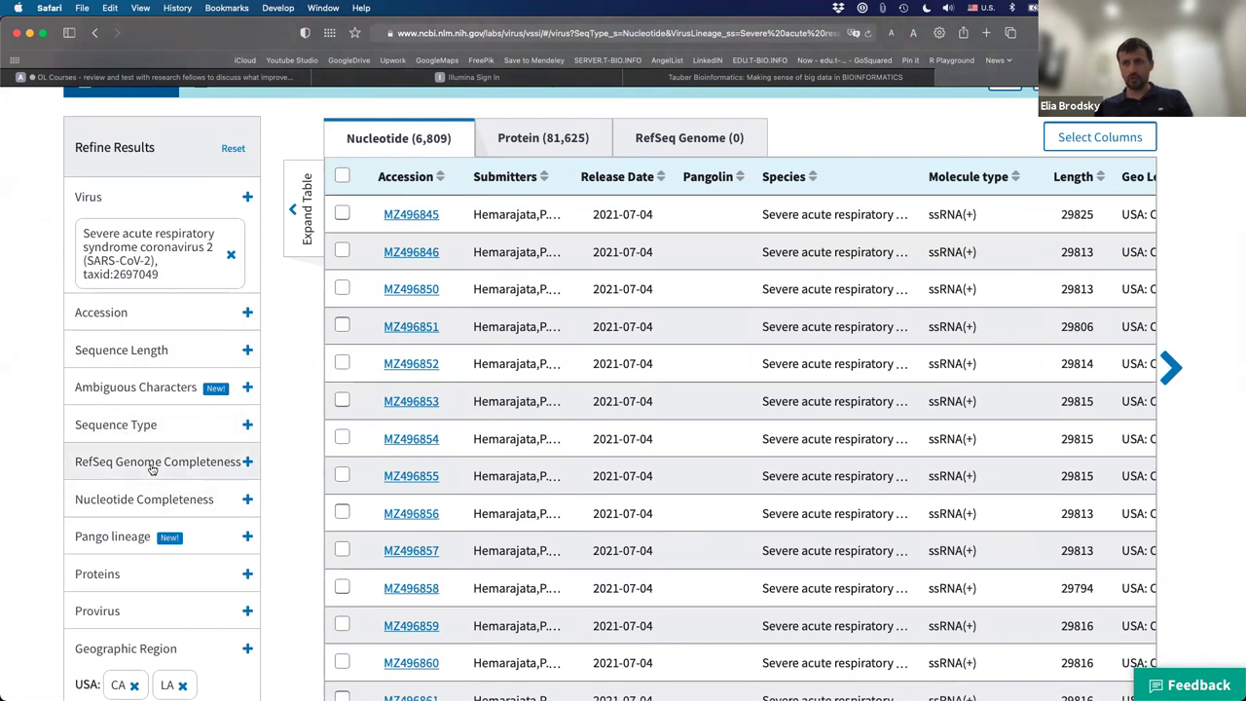
Restrict the results to complete sequences with the Nucleotide Completeness filter
click(247, 462)
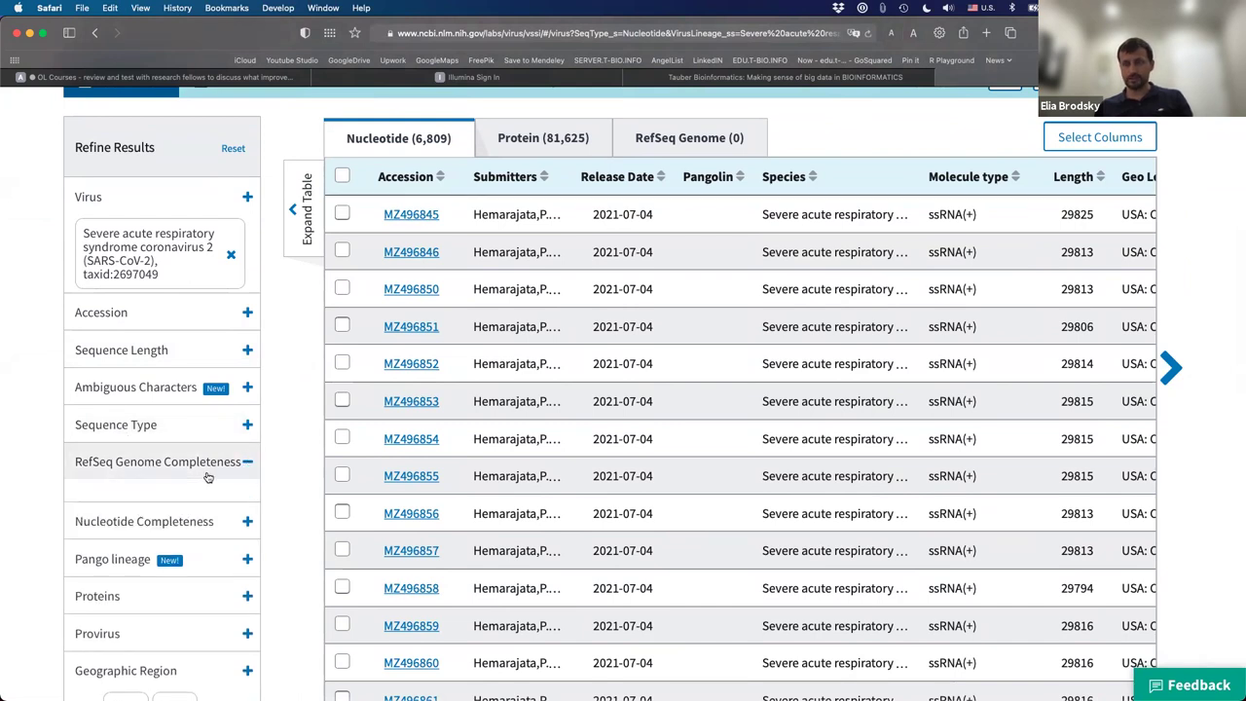
click(246, 522)
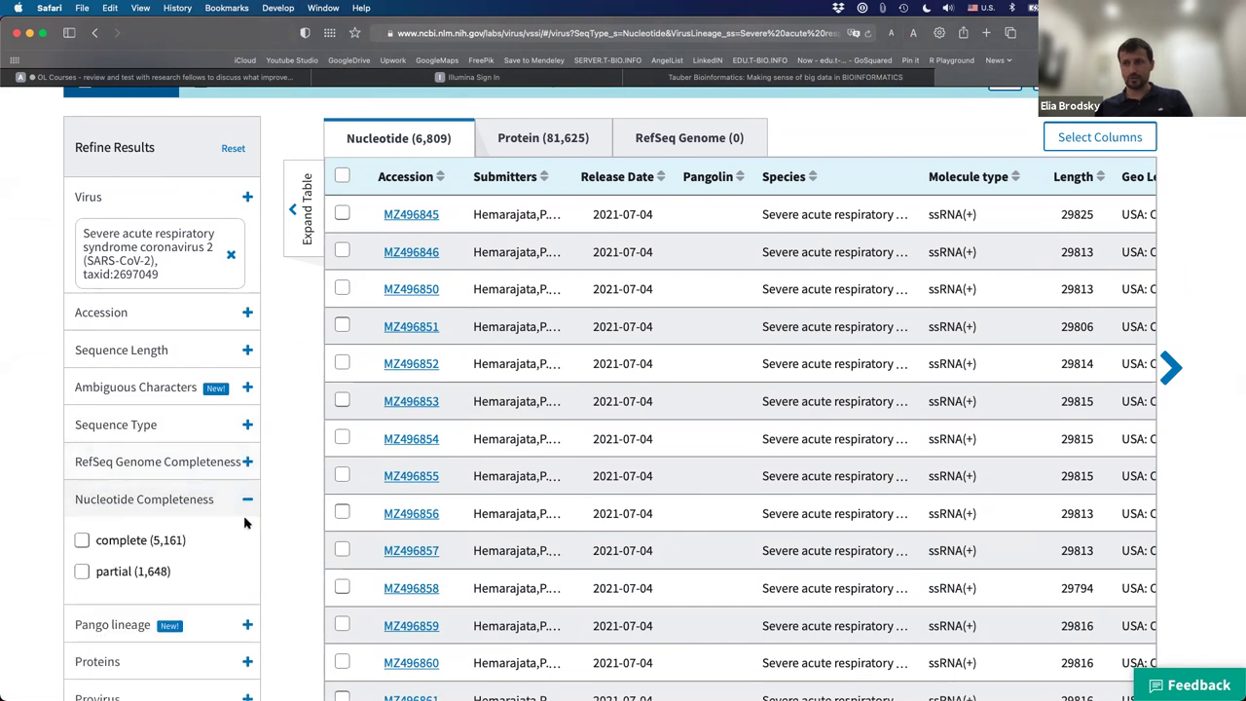
click(82, 543)
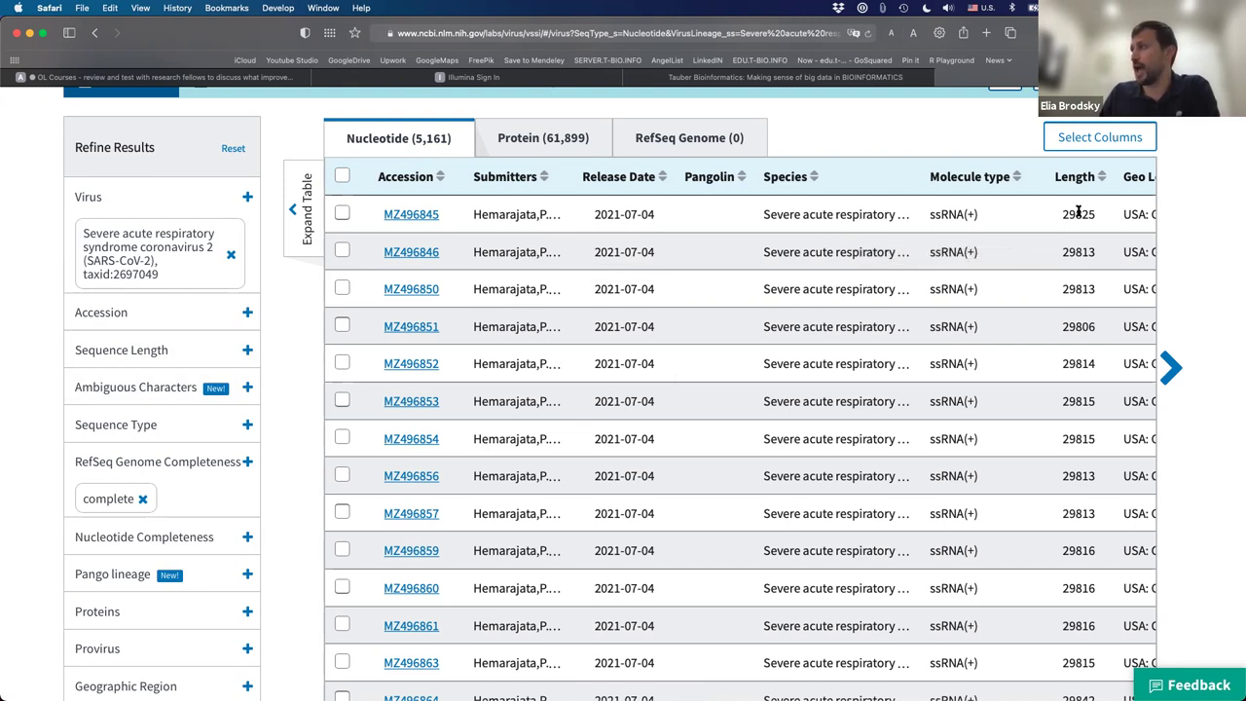
Examine the columns of the filtered nucleotide table, including Length, Geo Location, USA and Host
scroll(1079, 210, right, 3)
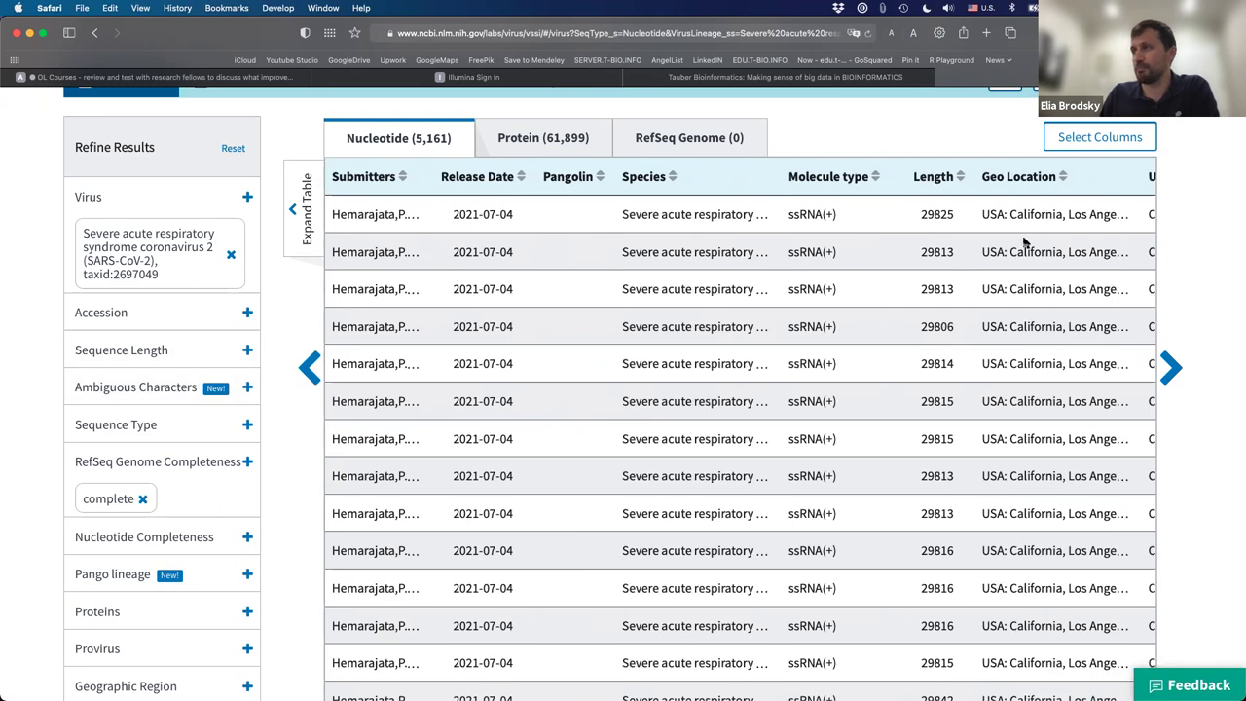
scroll(847, 285, right, 3)
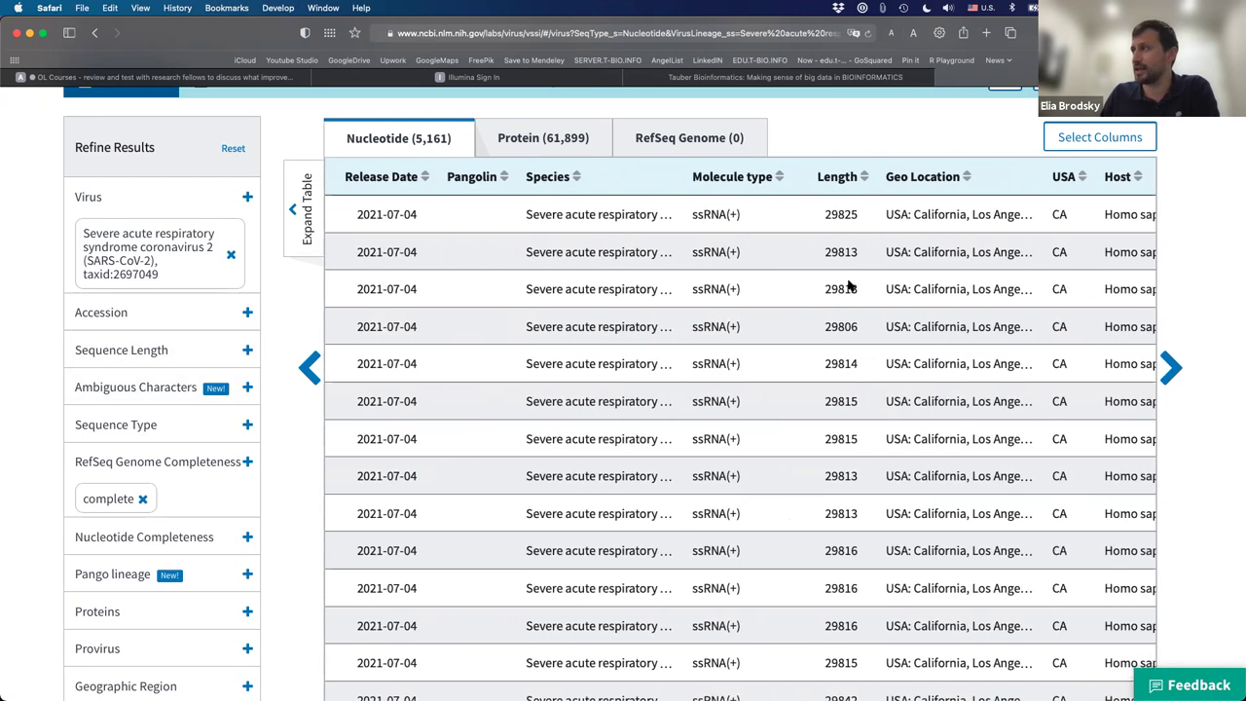
scroll(847, 286, right, 2)
scroll(570, 242, left, 5)
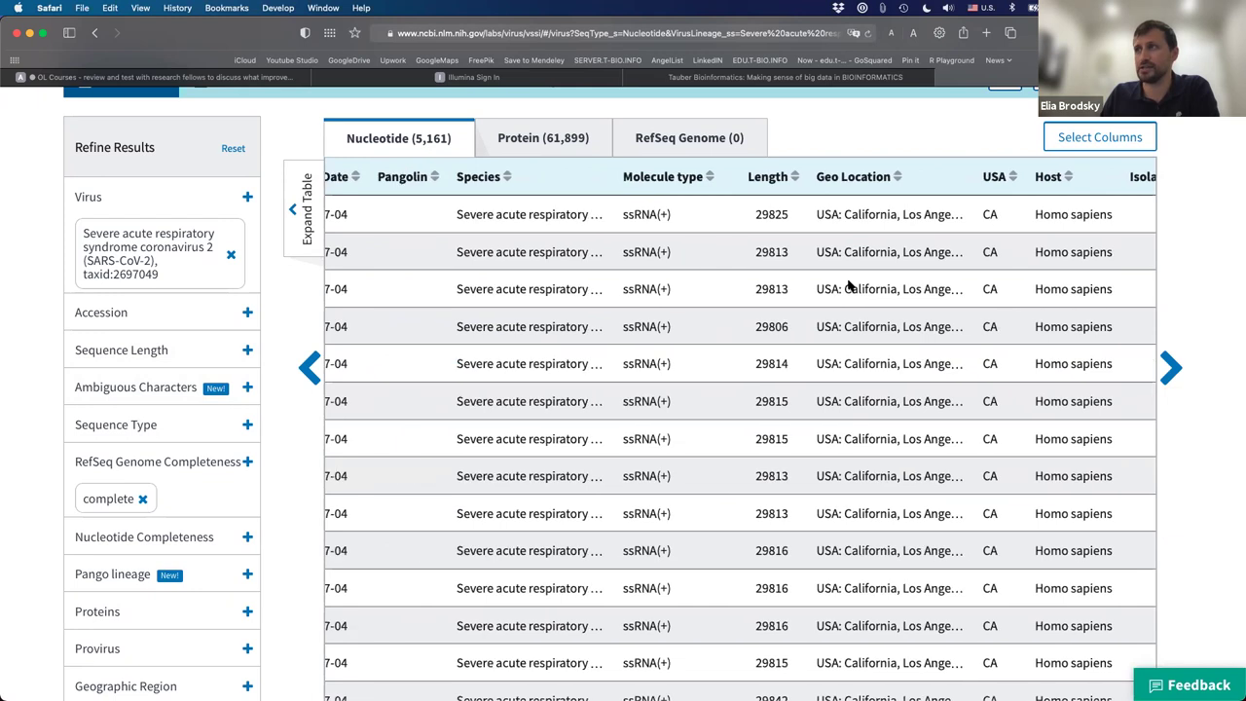
scroll(571, 242, left, 3)
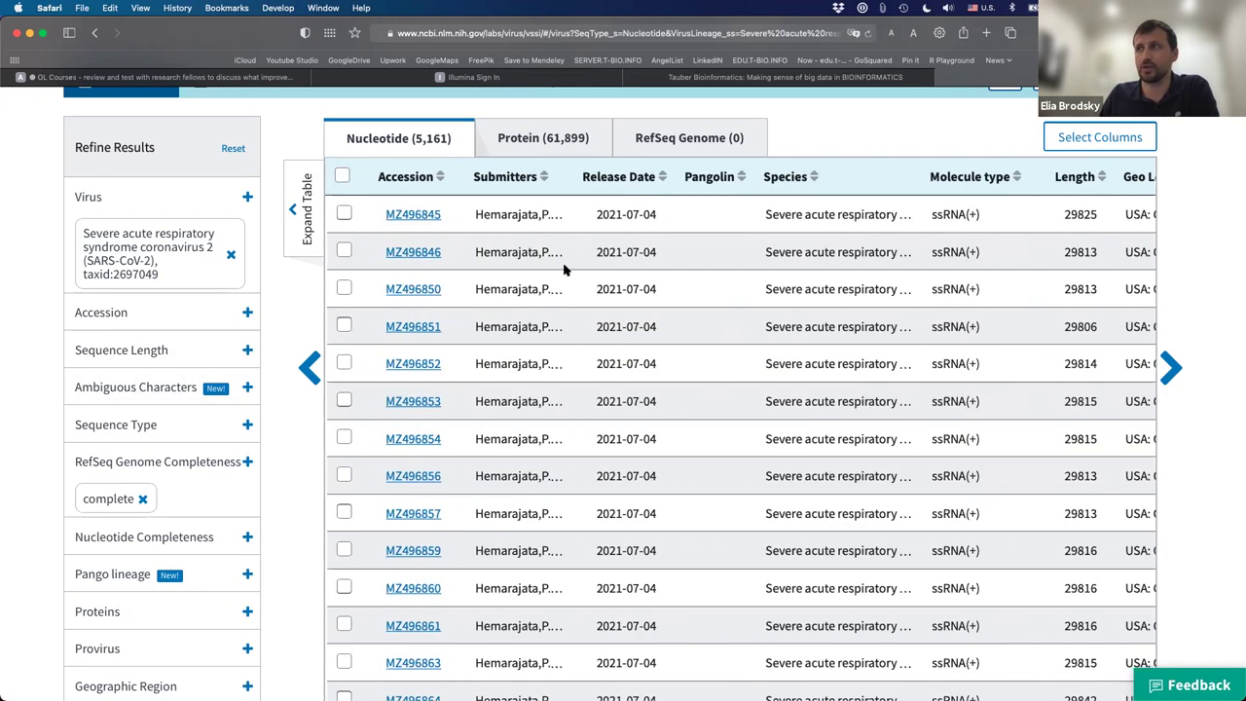
scroll(559, 261, right, 2)
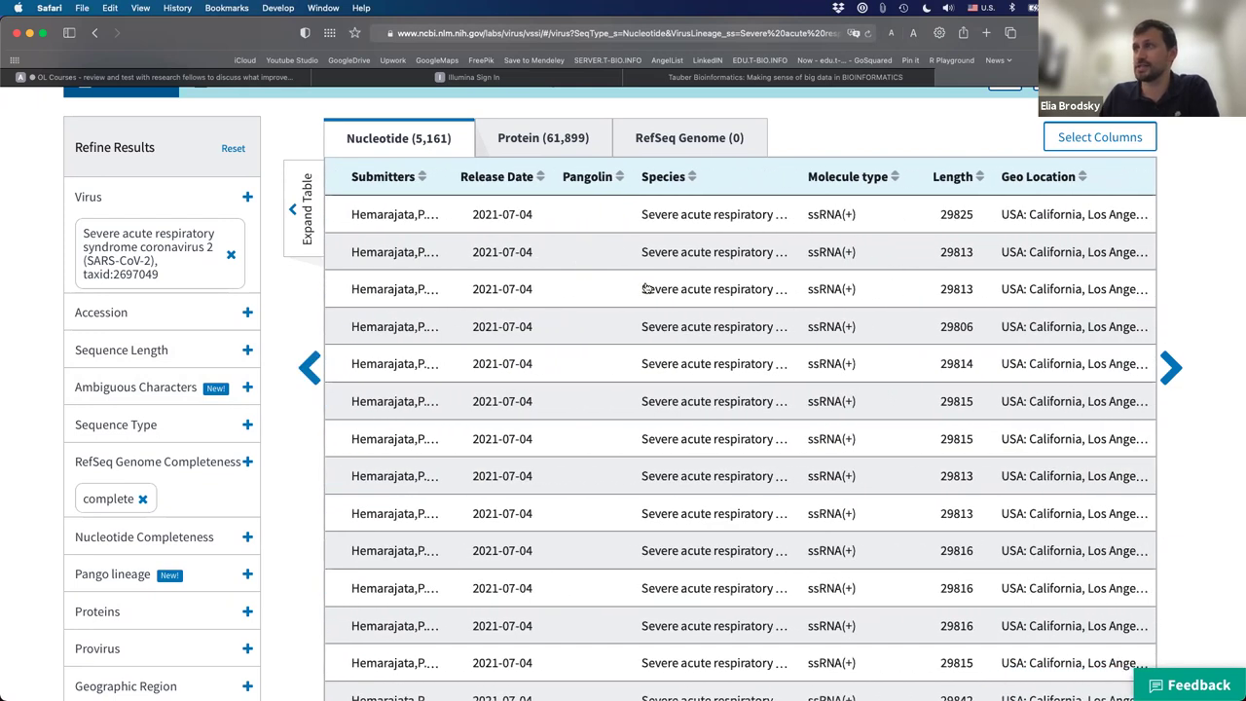
scroll(644, 289, up, 5)
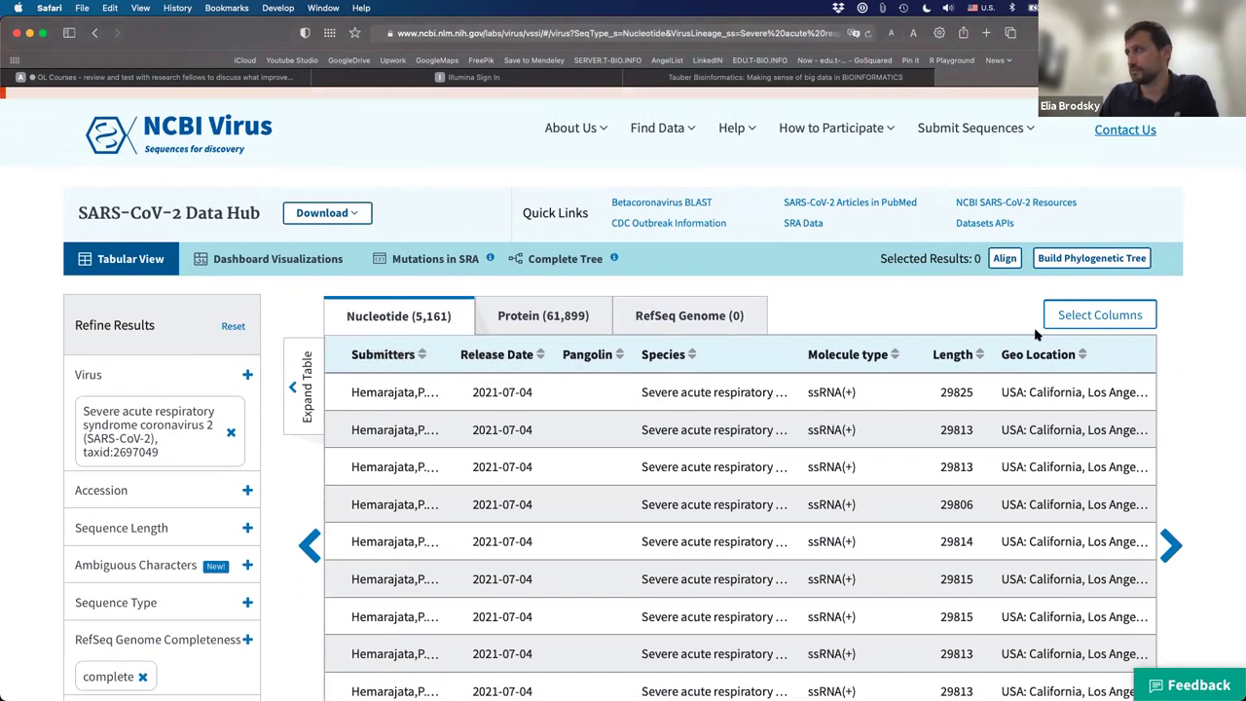
scroll(942, 329, down, 7)
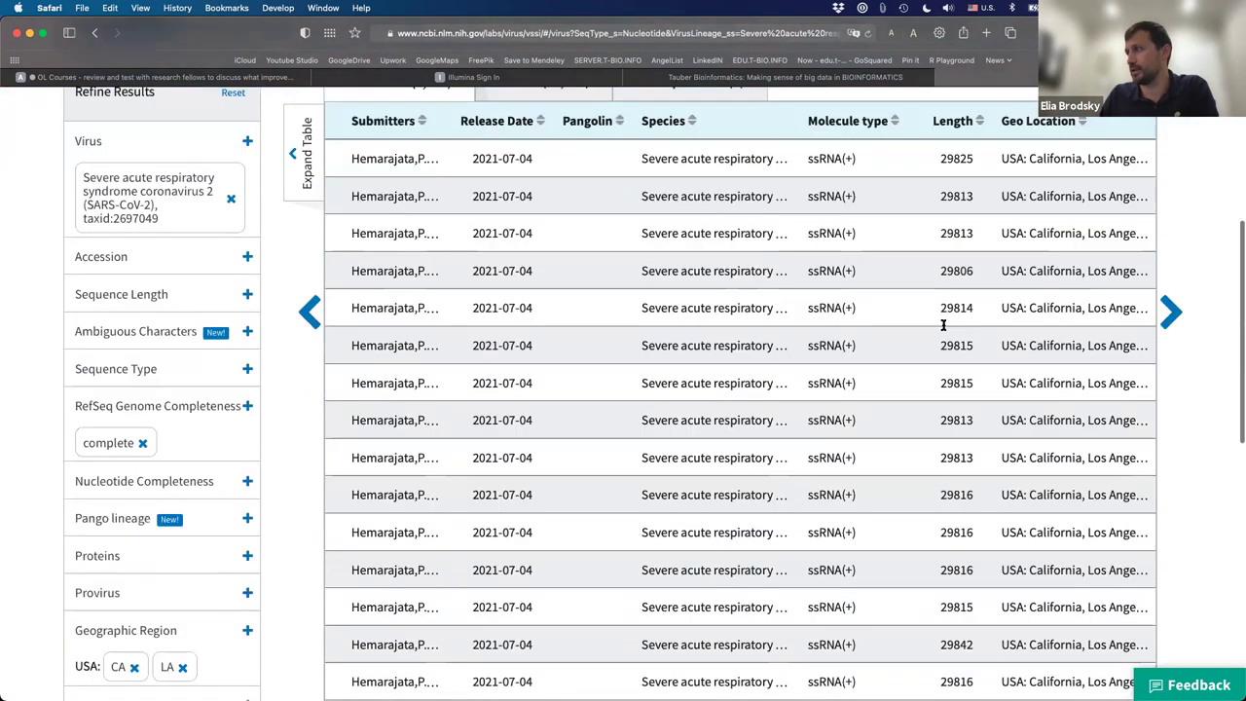
Download all filtered nucleotide records in CSV format, keeping the preselected columns and accessions without version
scroll(1018, 328, up, 5)
scroll(942, 329, up, 4)
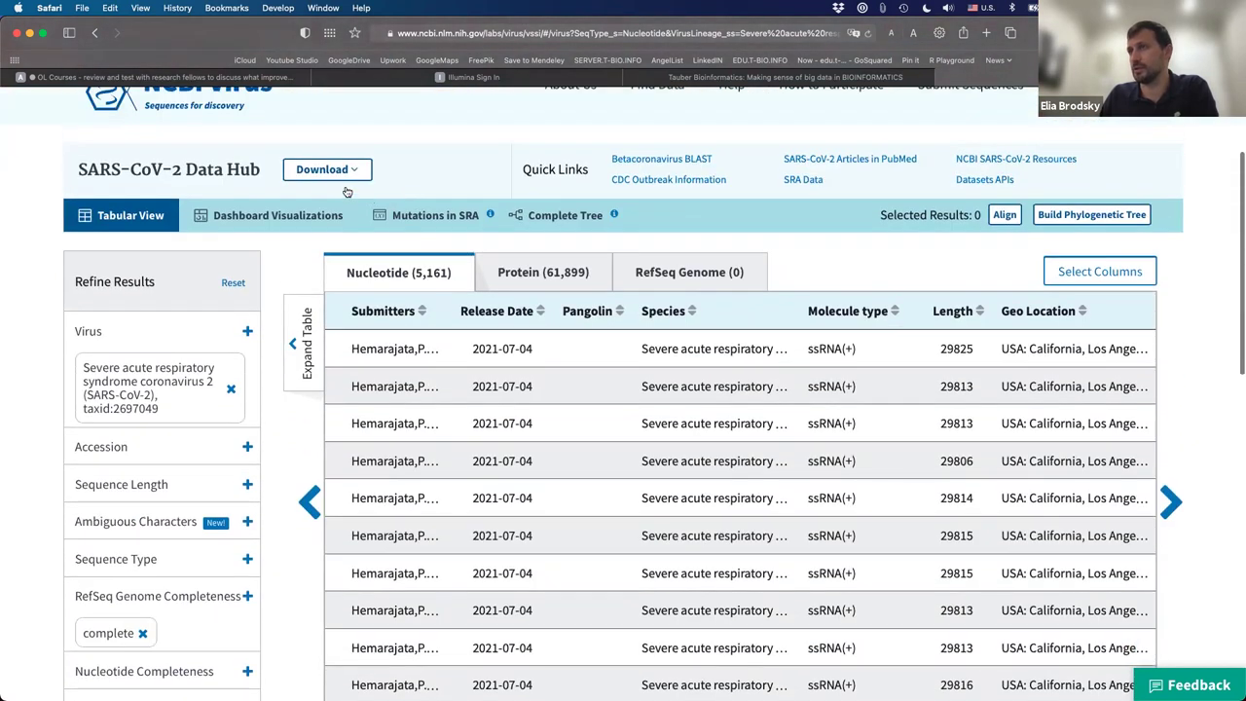
click(327, 190)
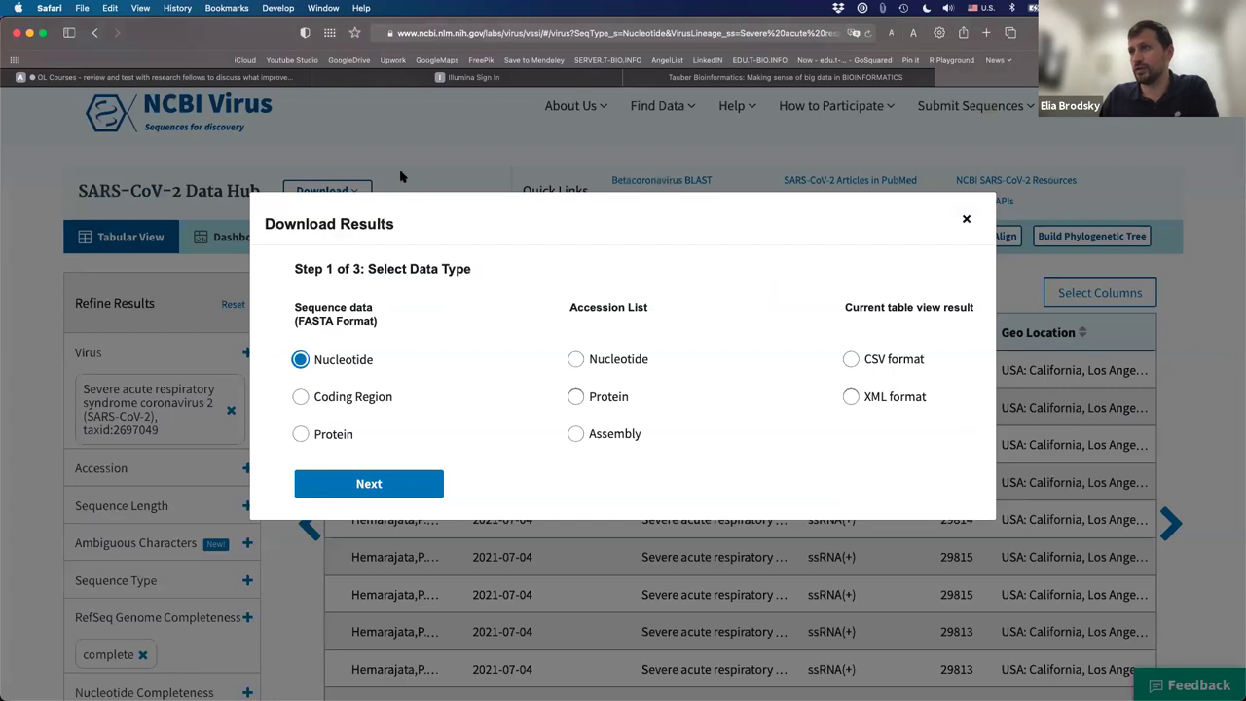
click(967, 218)
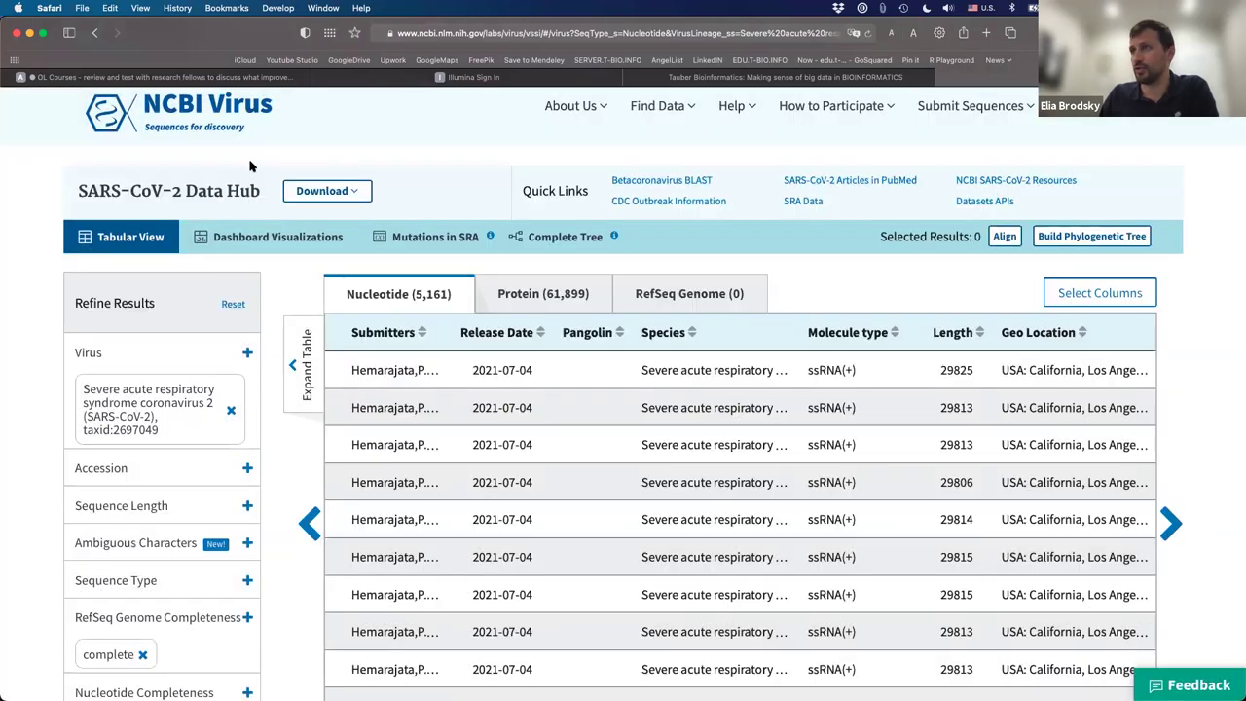
click(349, 192)
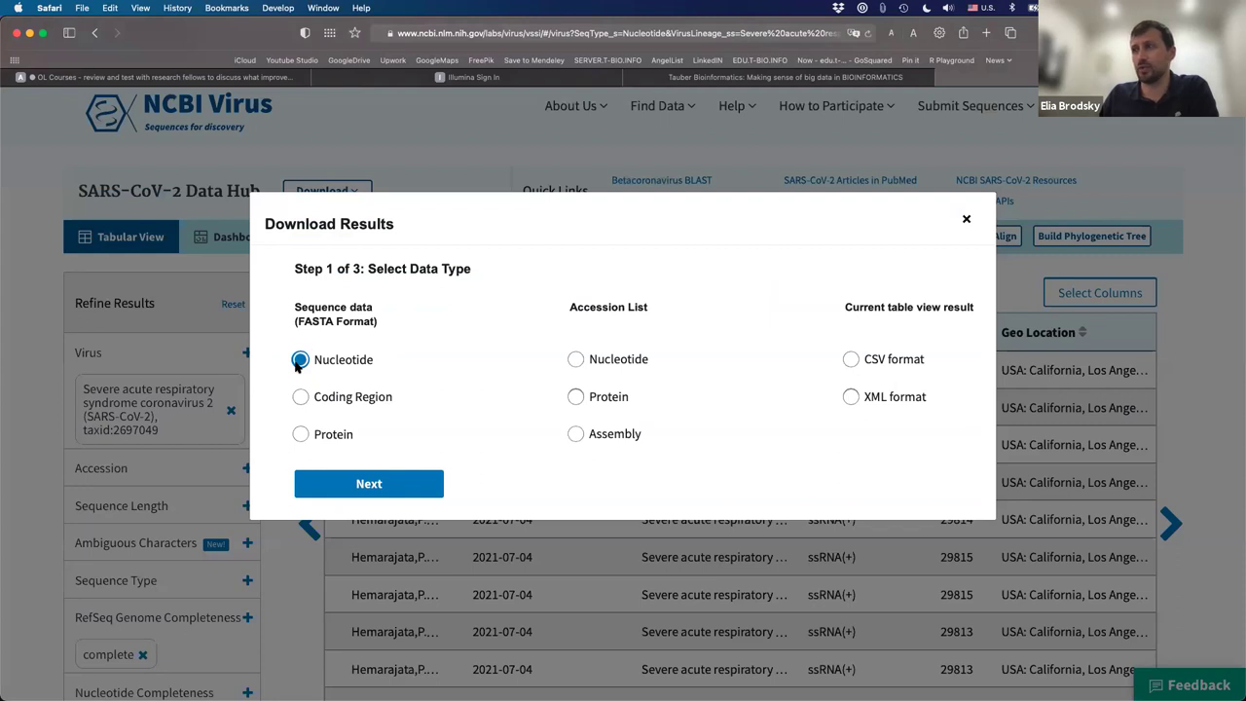
click(852, 360)
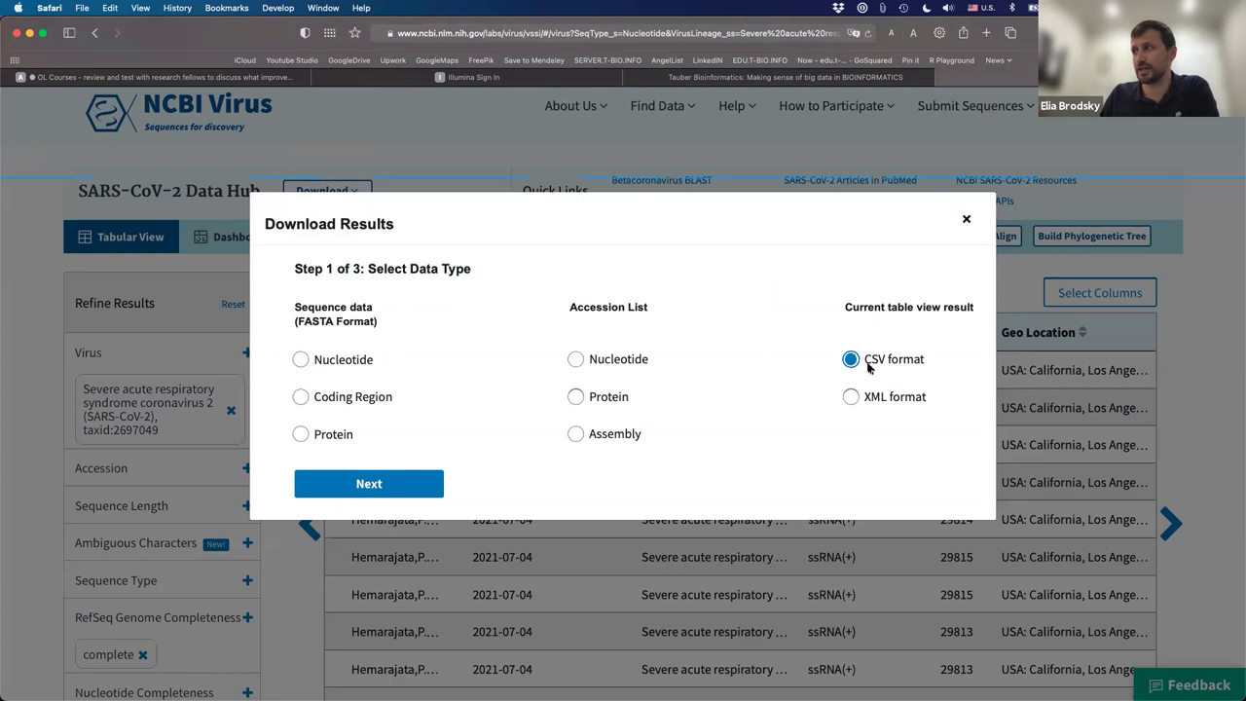
click(361, 487)
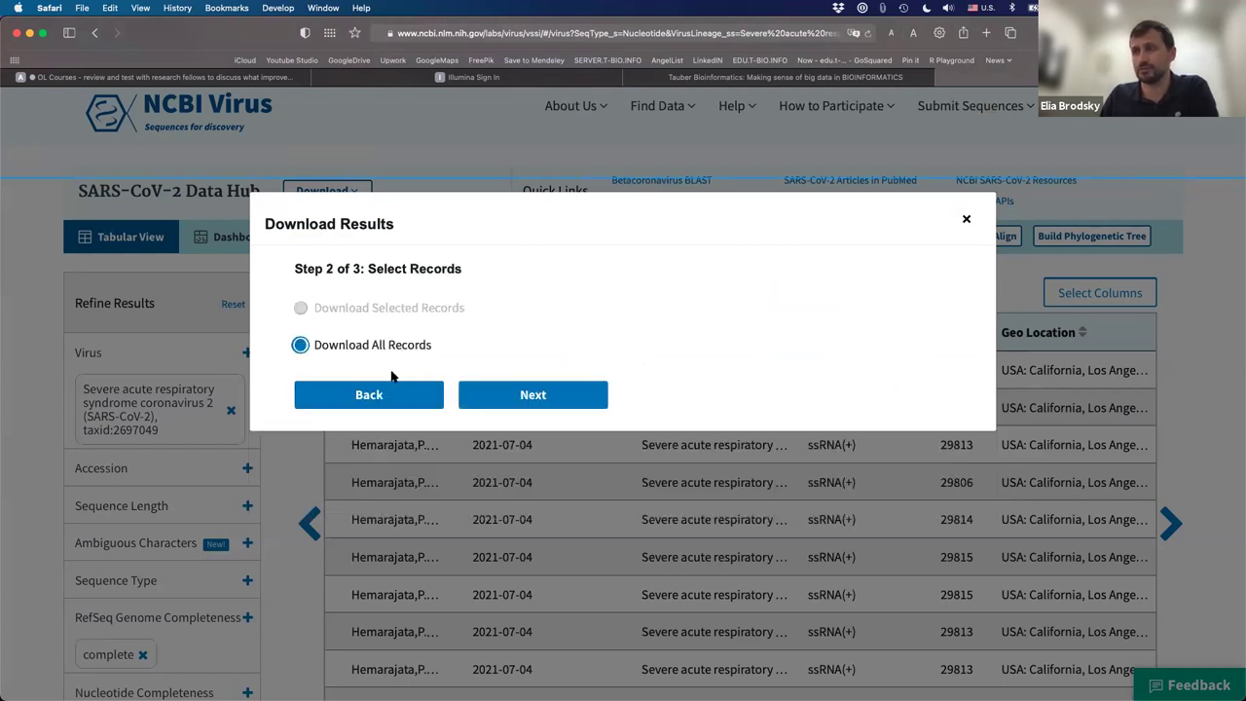
click(526, 396)
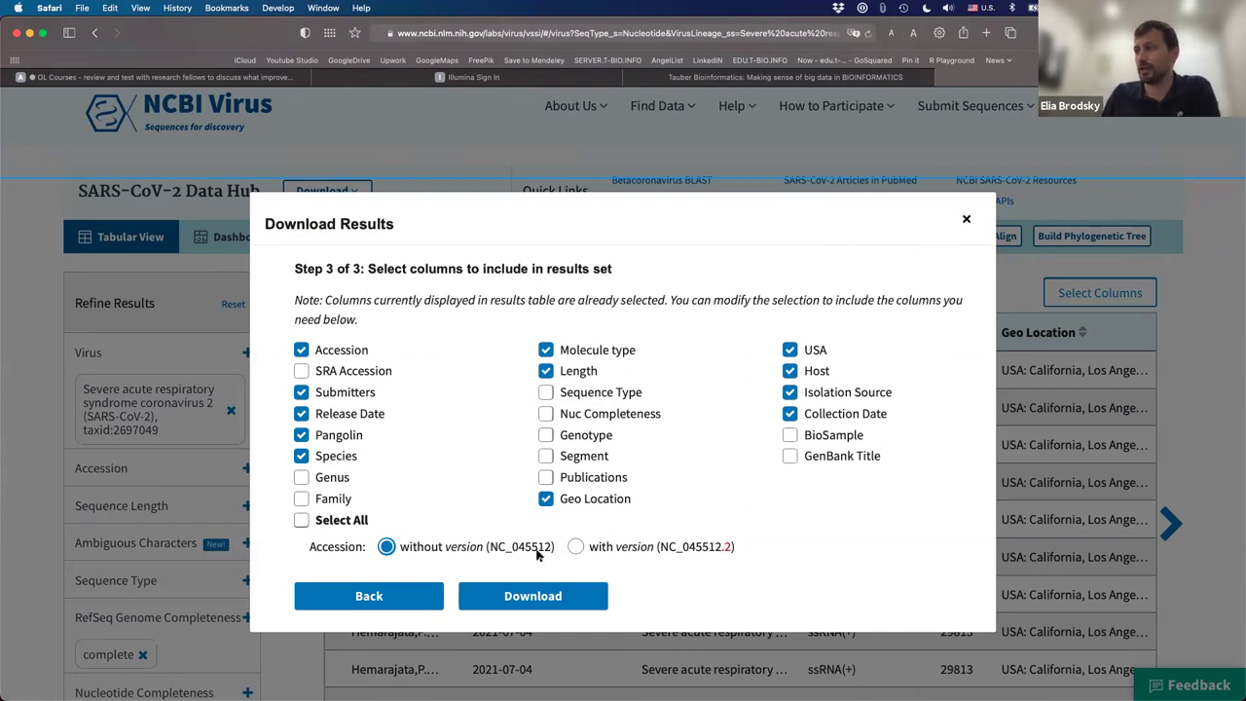
click(525, 604)
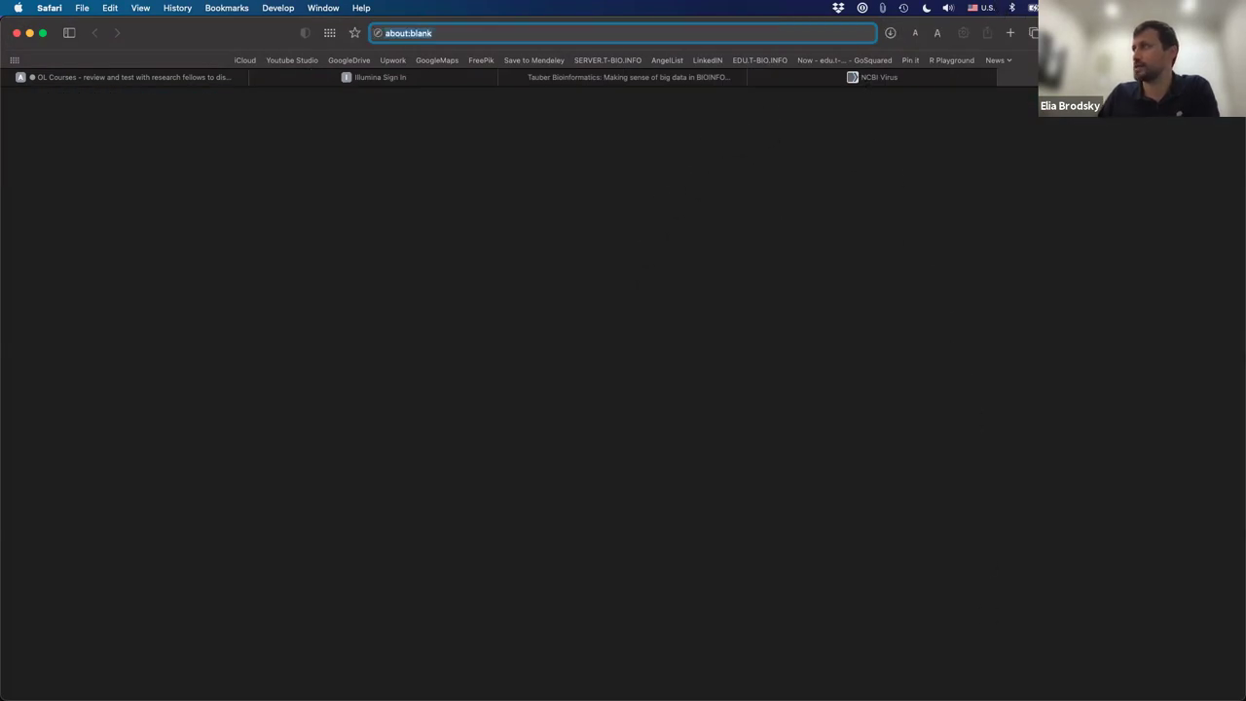
Locate the downloaded sequences.csv in the Downloads folder and open it with Microsoft Excel
drag(905, 36, 907, 81)
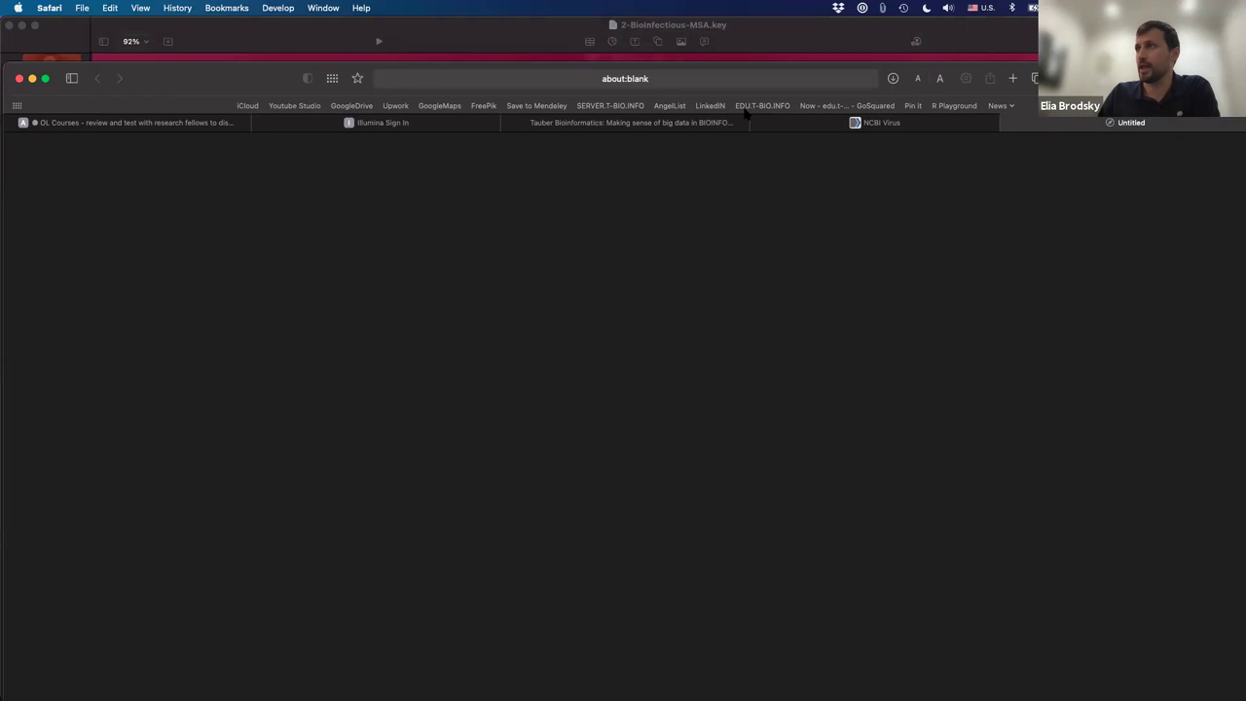
click(893, 78)
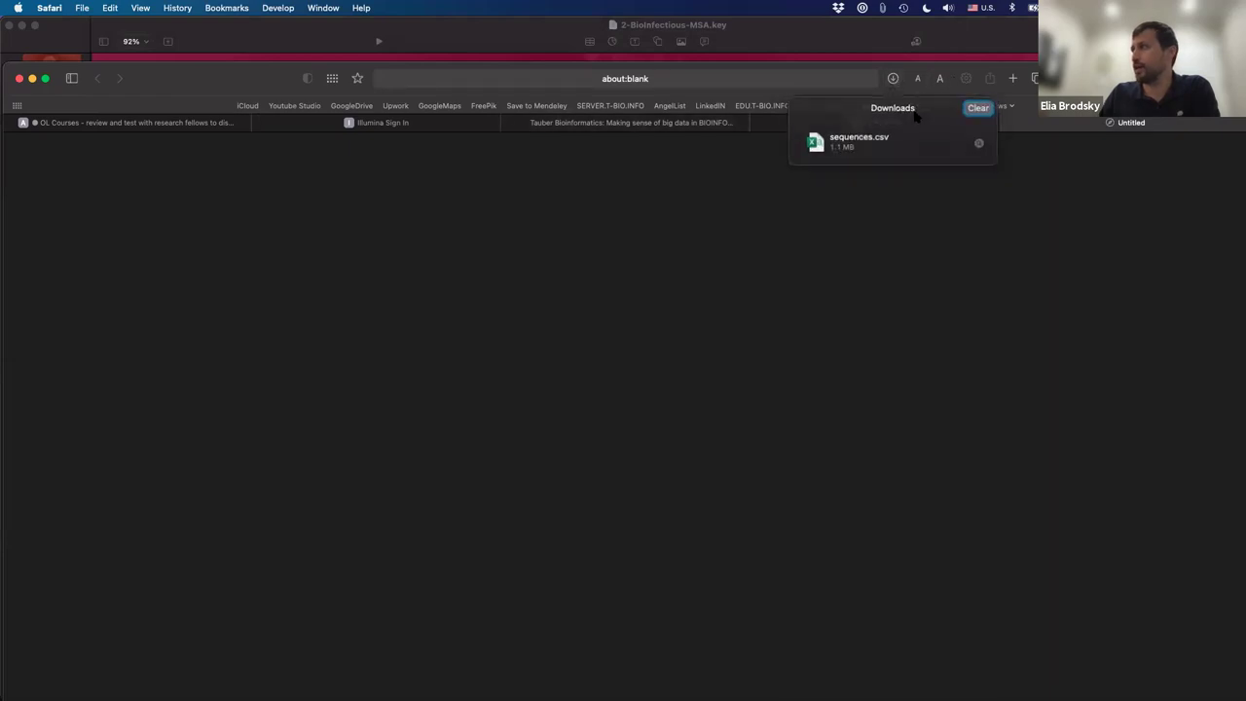
click(978, 142)
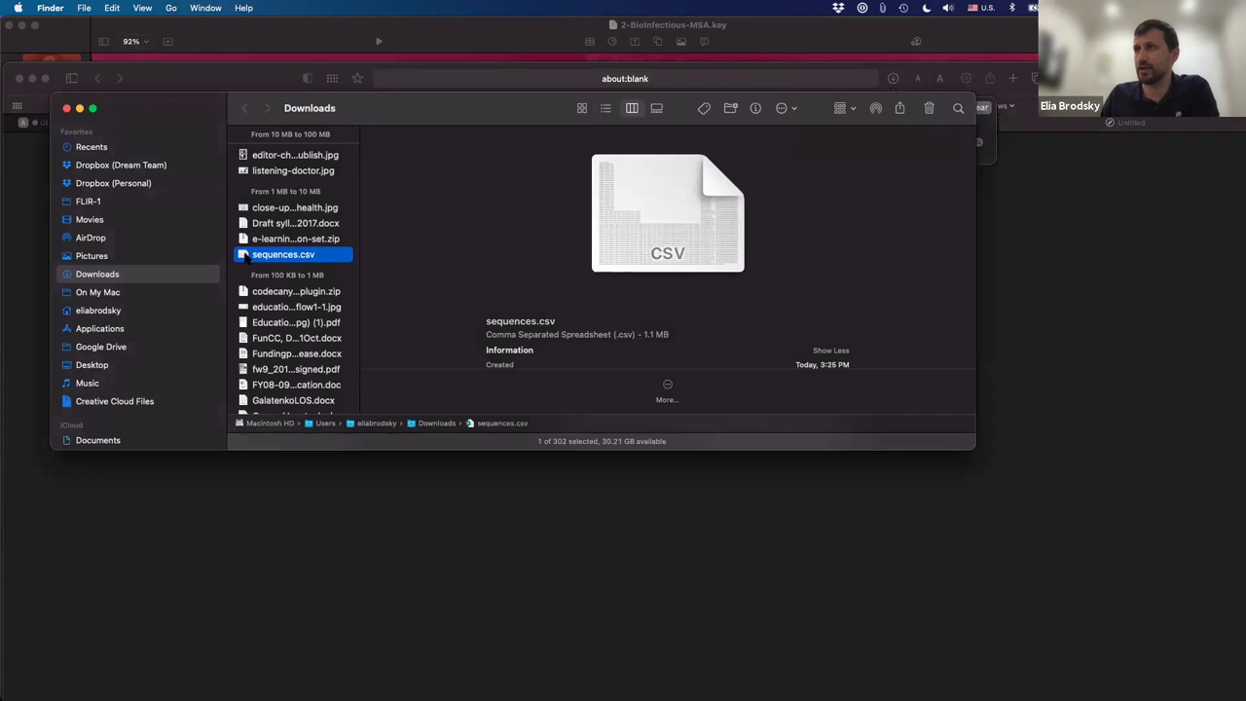
right_click(245, 255)
mouse_move(273, 276)
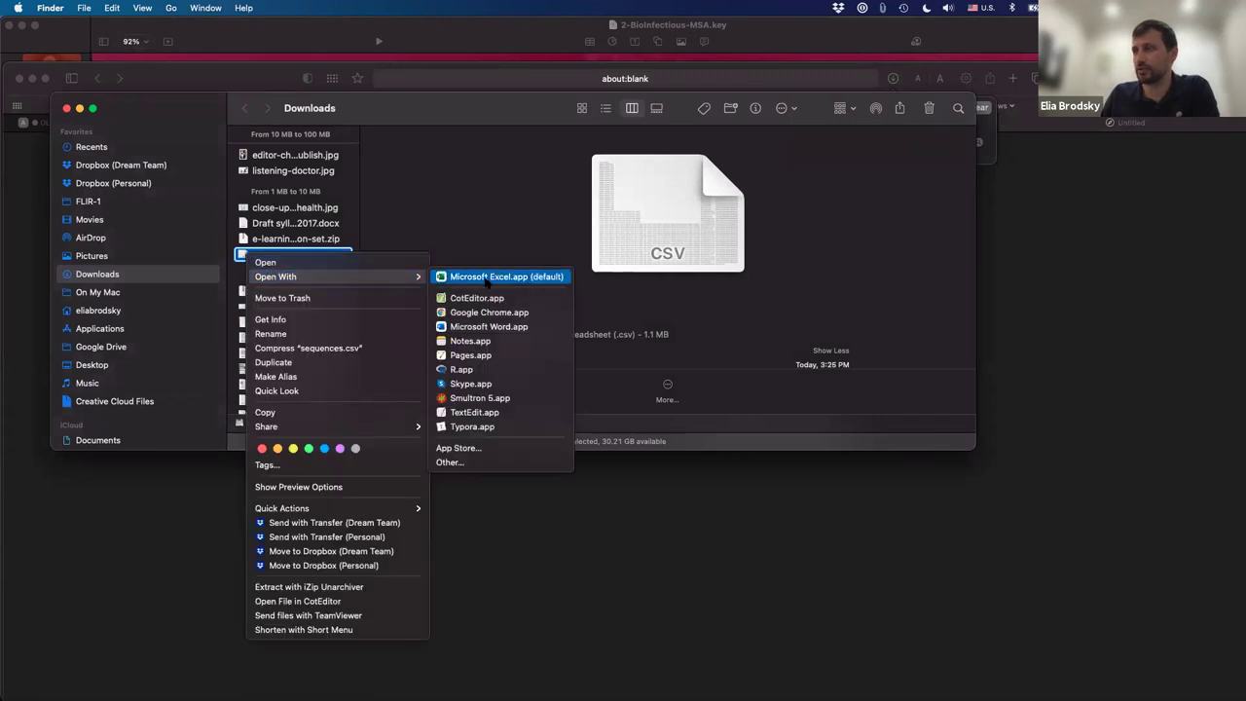
click(489, 277)
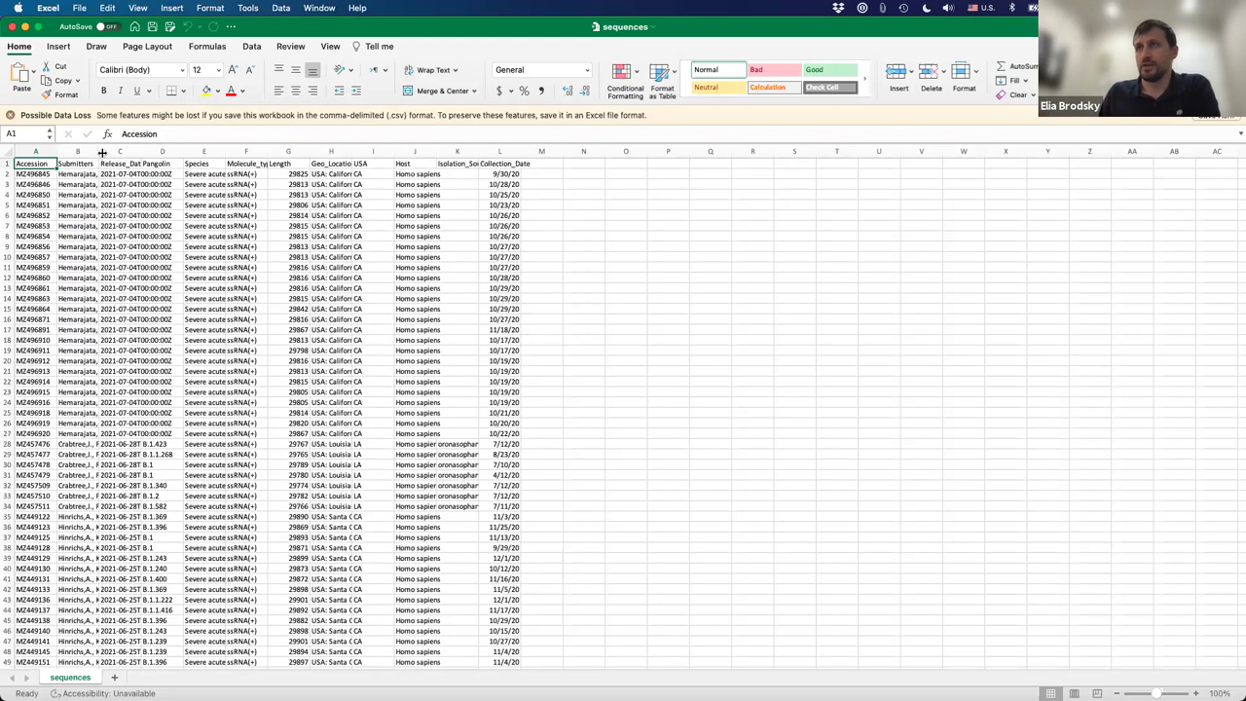
Widen the Accession, Submitters and Geo_Location columns of the sequences sheet so their contents are easier to read
double_click(101, 152)
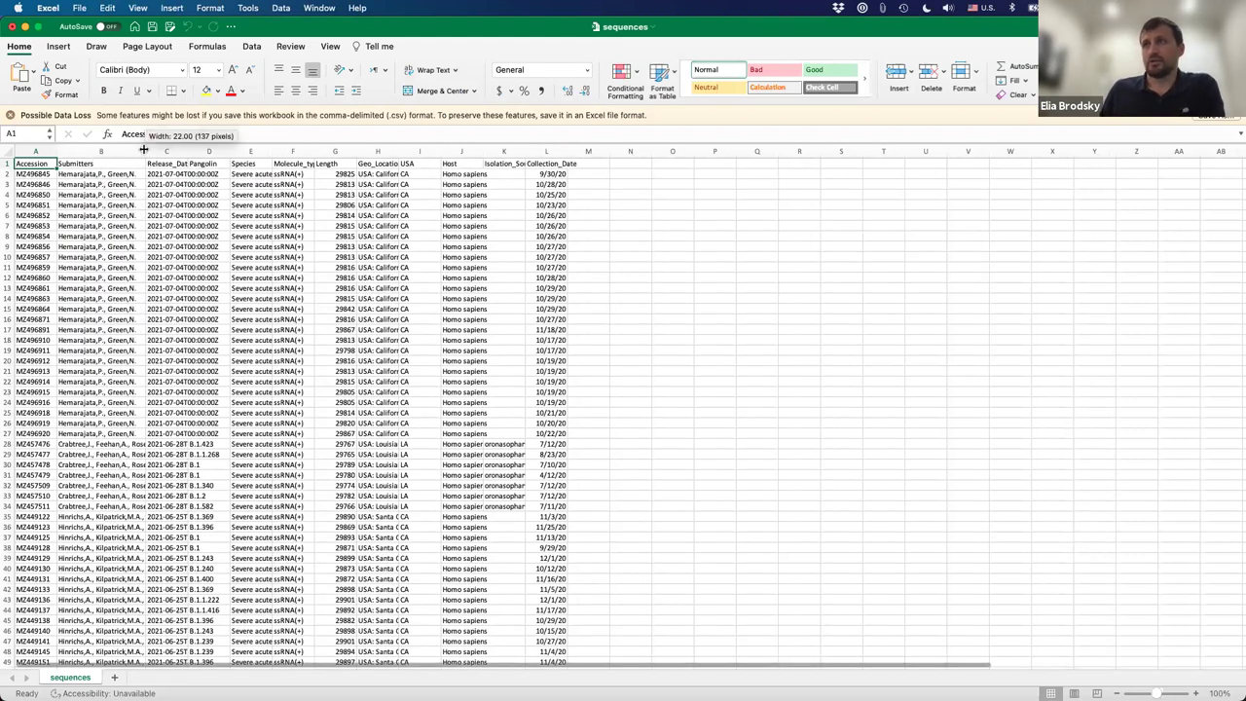
drag(58, 151, 112, 151)
drag(232, 148, 234, 150)
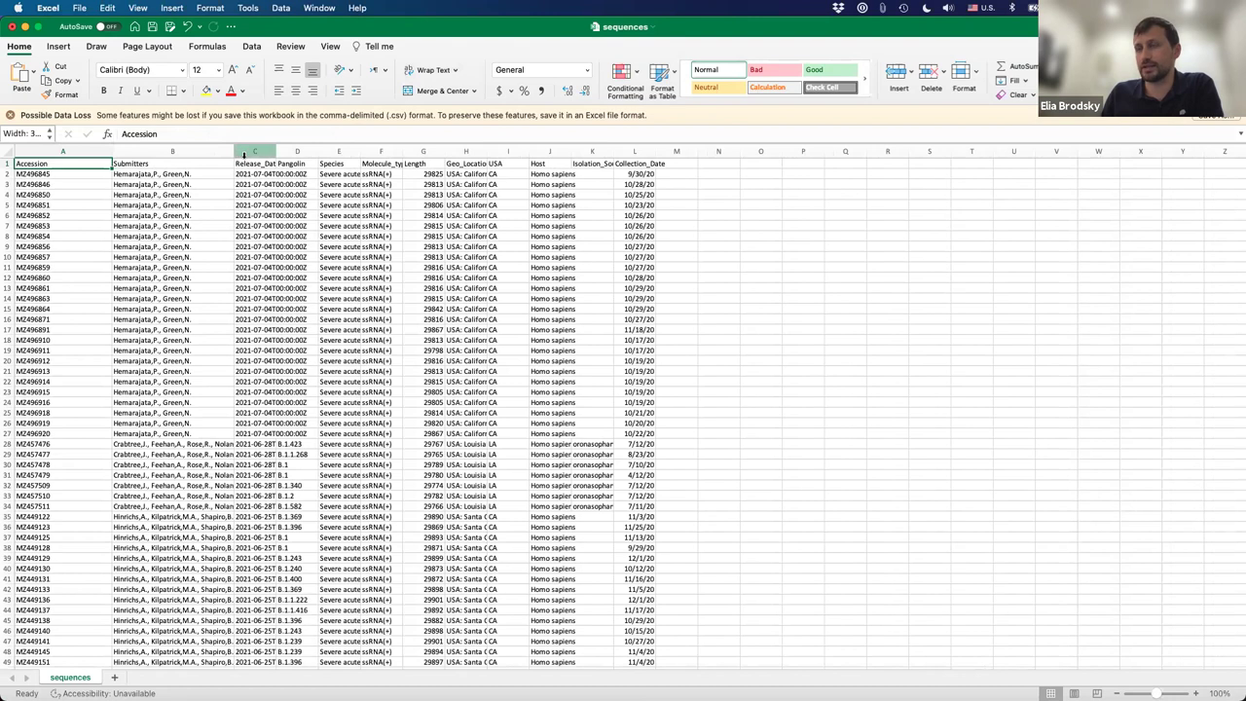
click(662, 173)
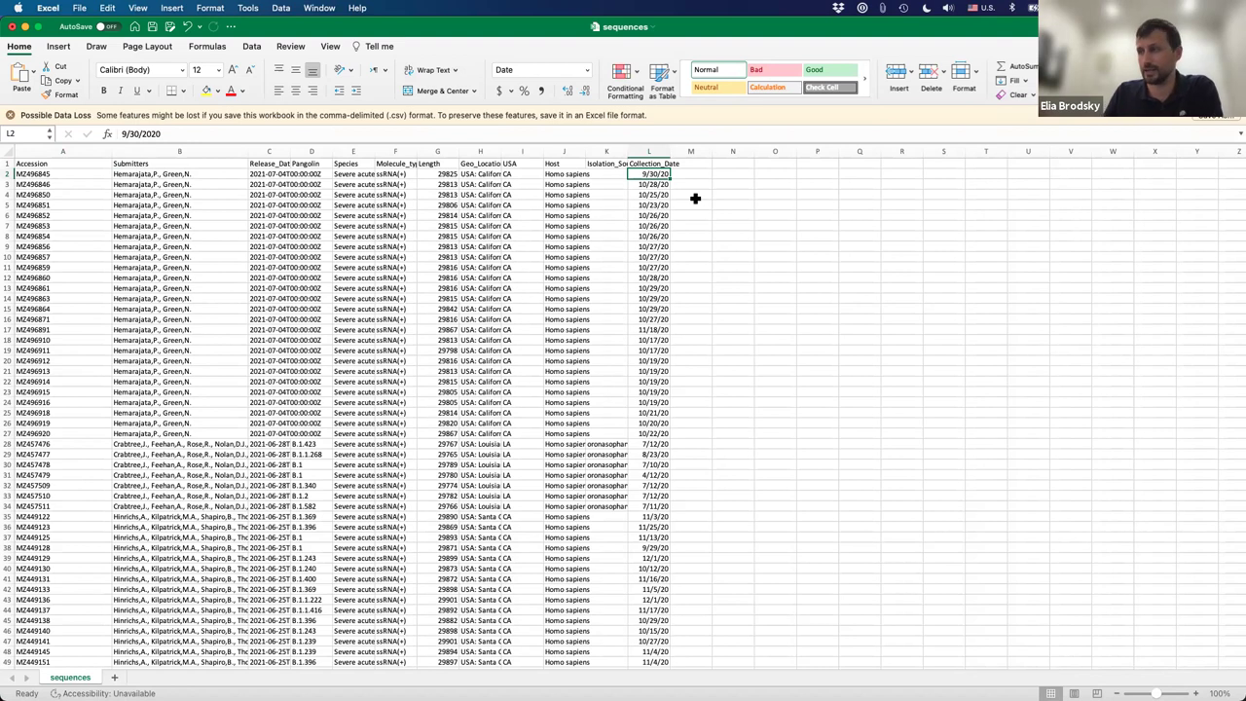
click(510, 163)
drag(502, 152, 540, 152)
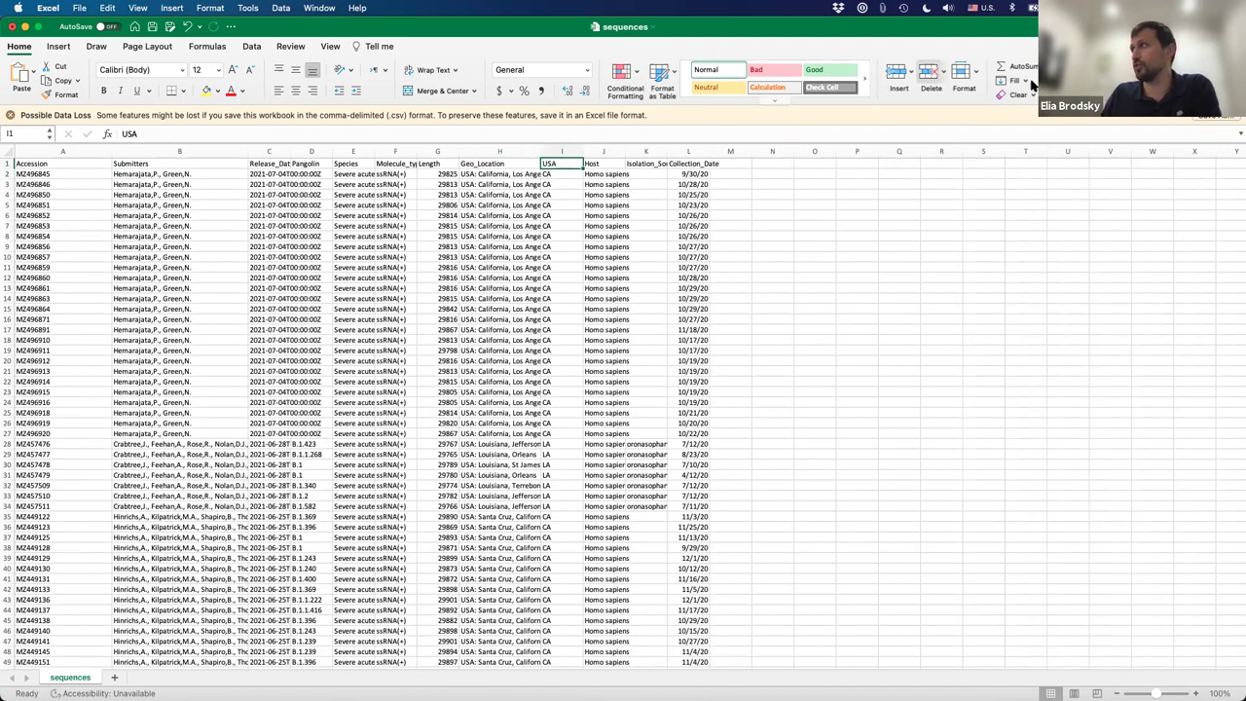
Add filters to the header row and filter the USA column to show only CA records
click(1081, 83)
click(1088, 146)
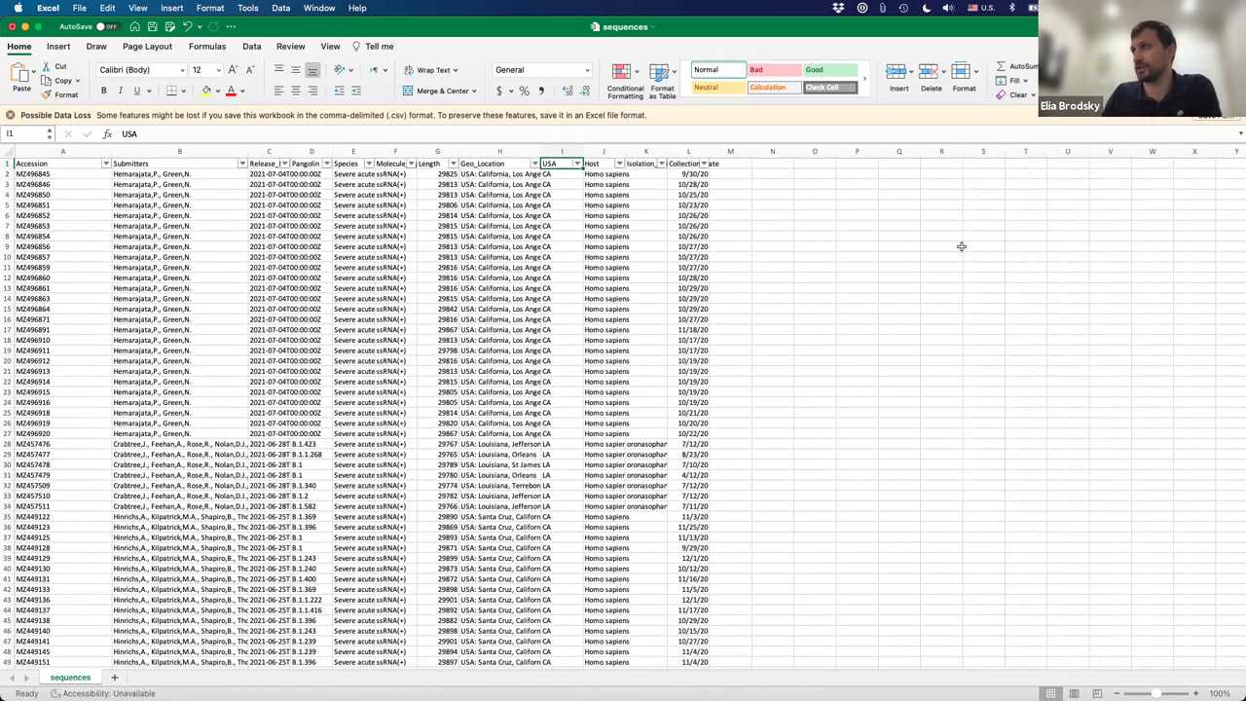
click(578, 164)
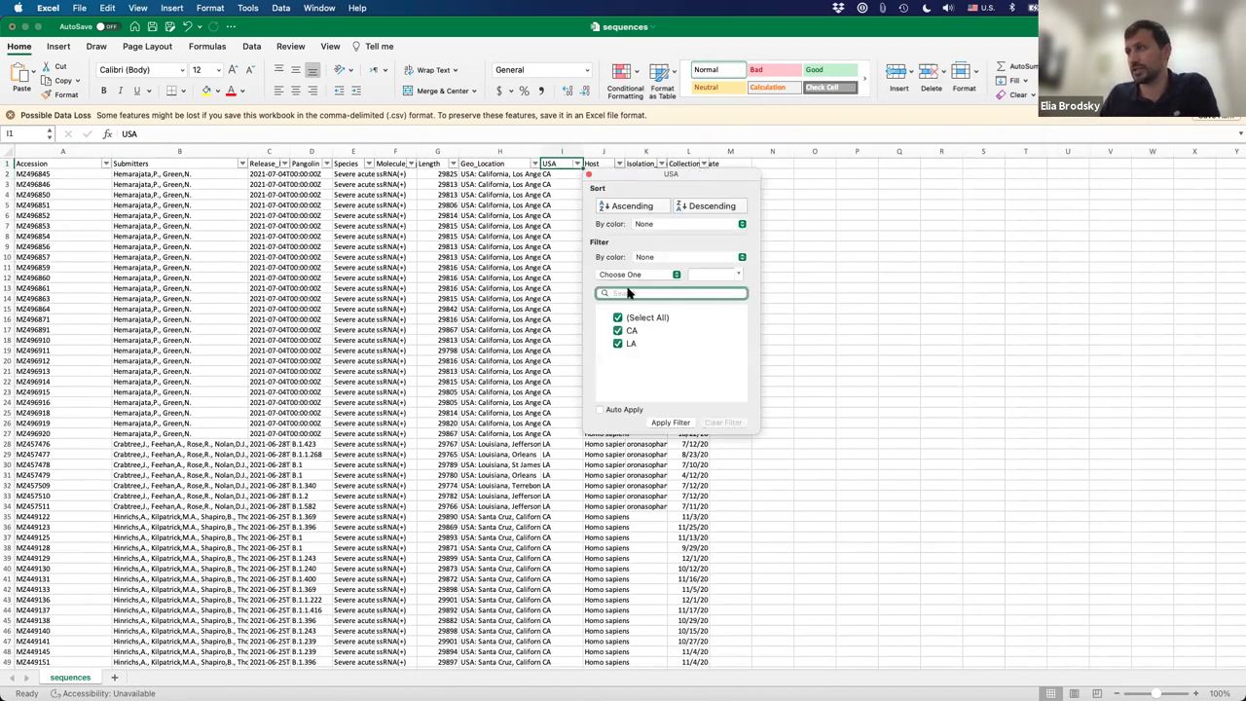
click(619, 319)
click(618, 330)
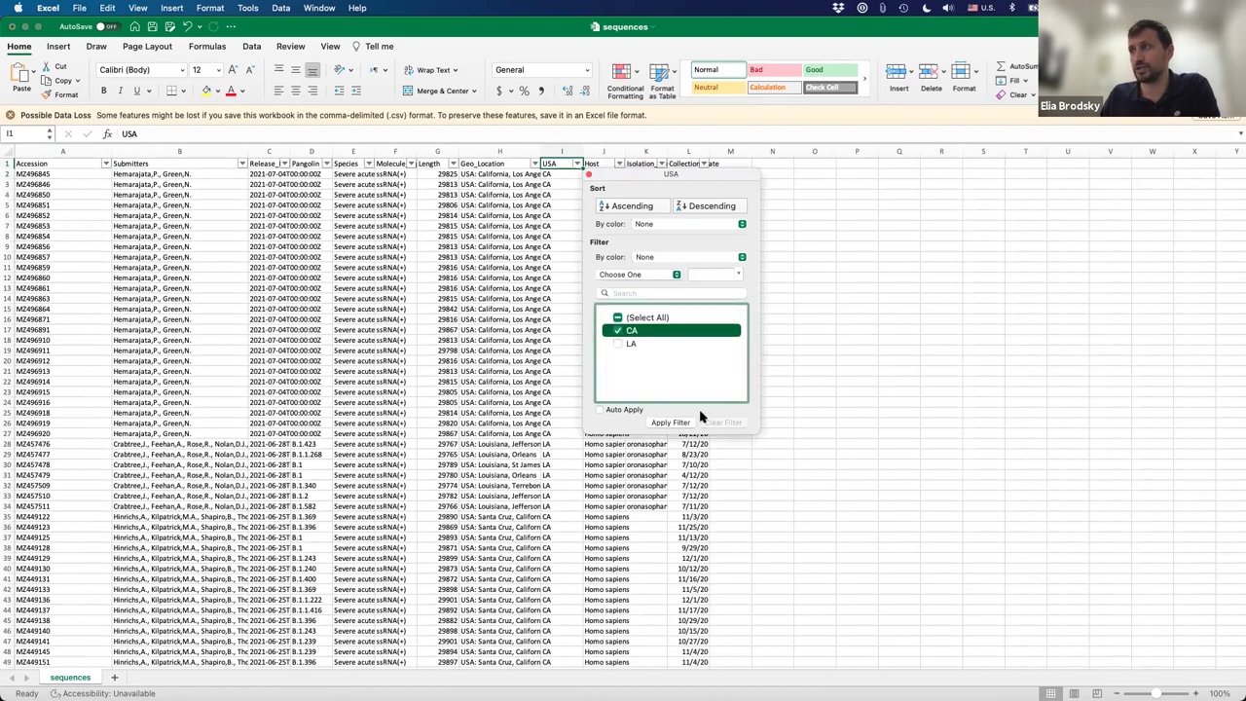
click(672, 423)
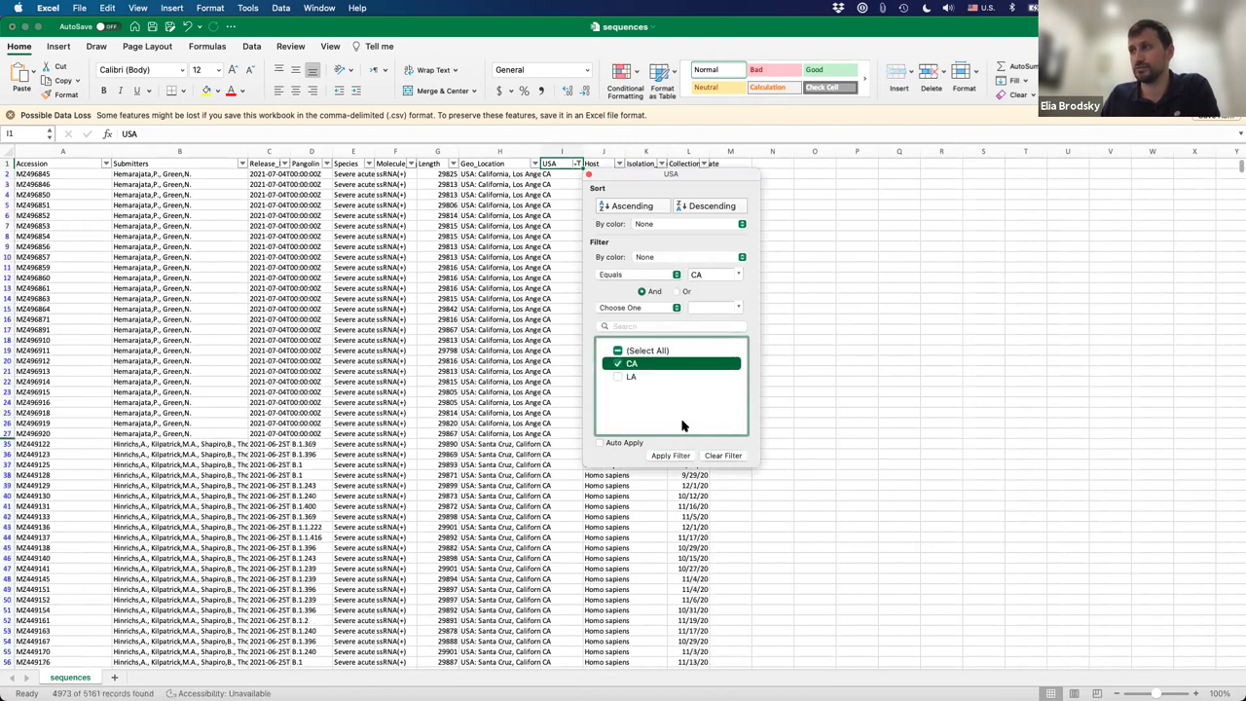
click(590, 175)
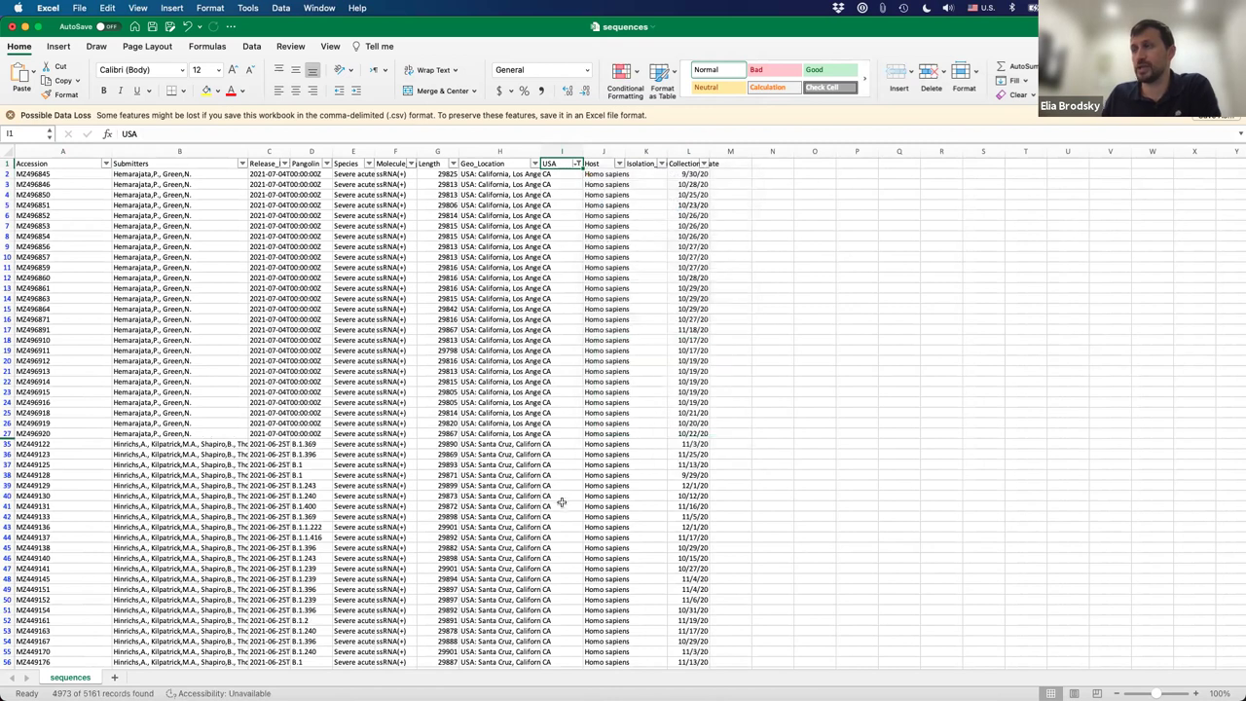
Sort the records by Collection_Date in ascending order and widen the Release_Date and Pangolin columns
click(704, 165)
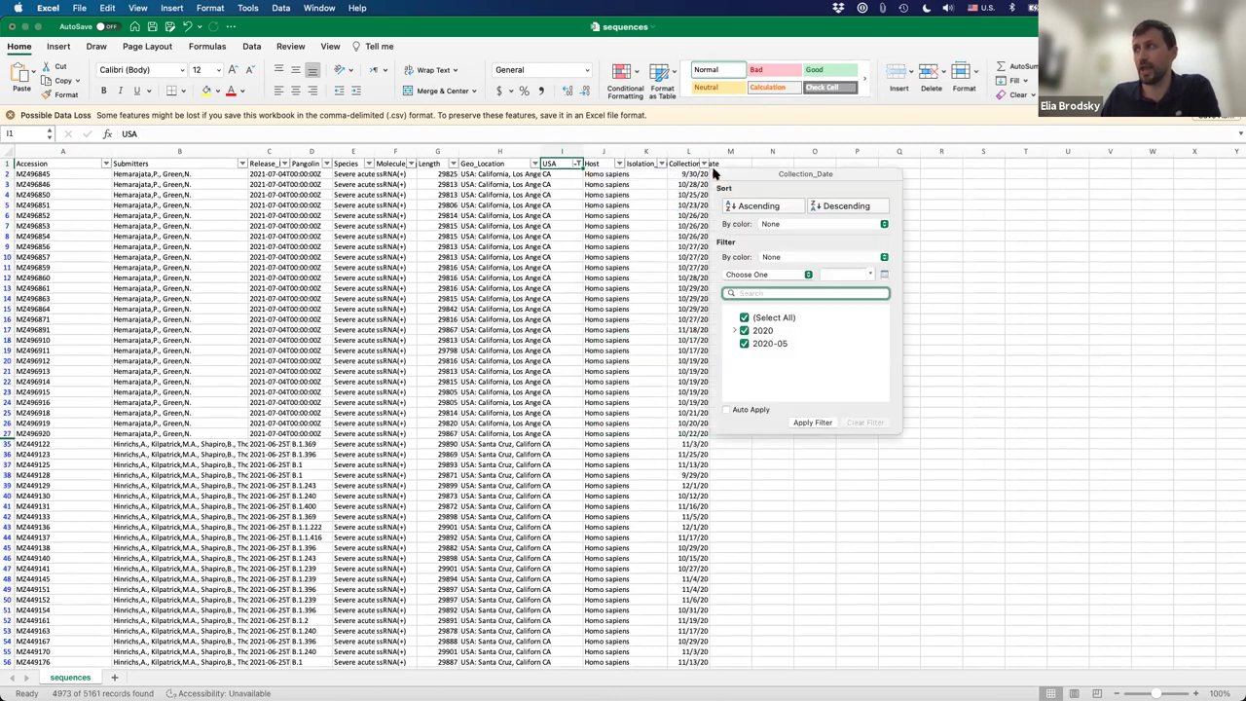
click(755, 206)
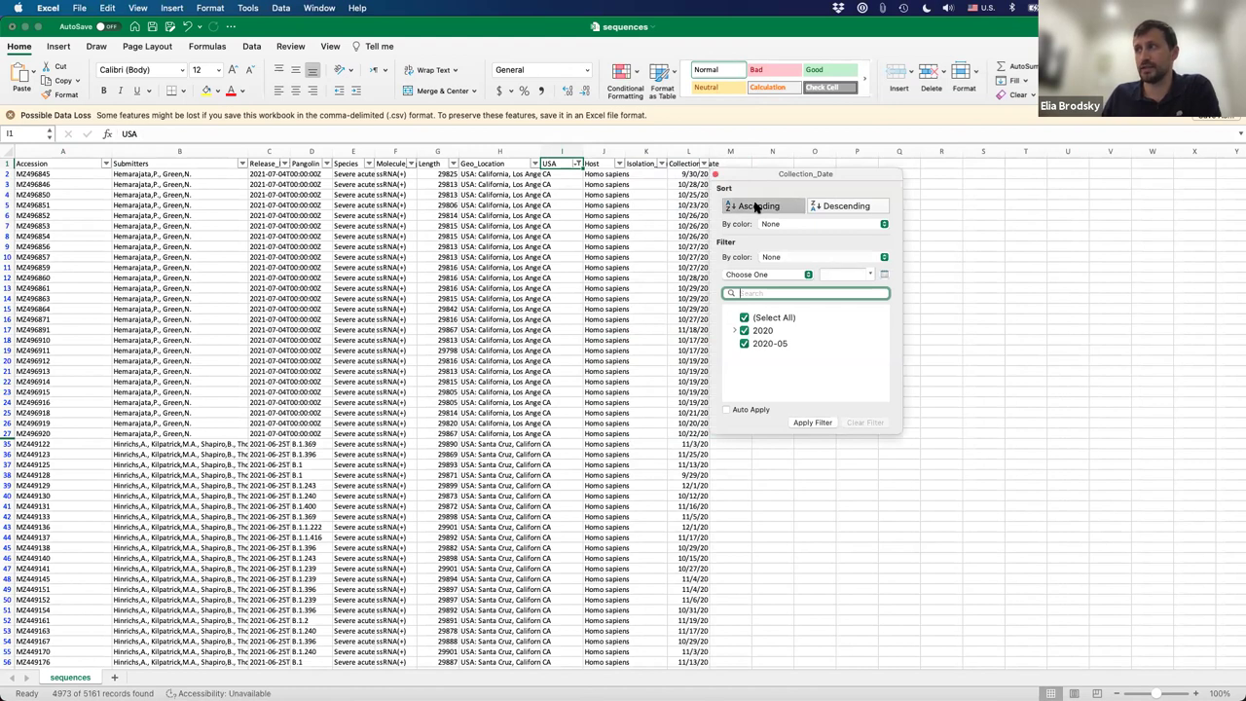
click(716, 175)
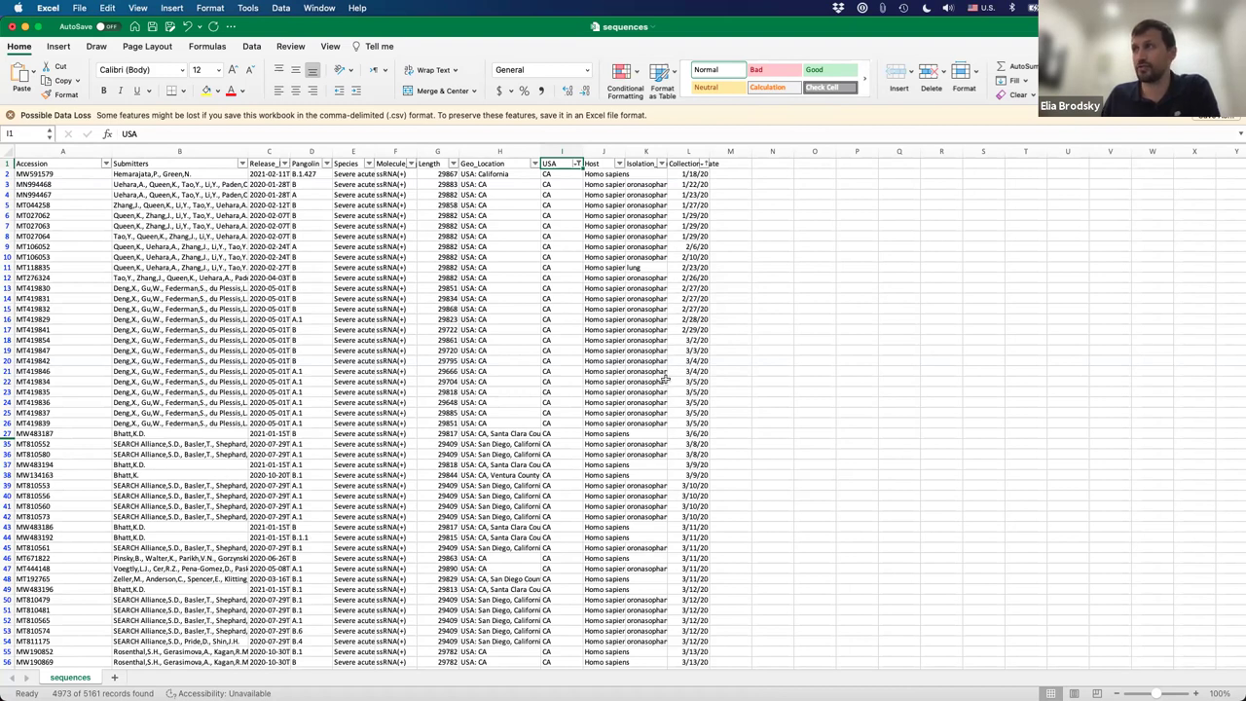
click(50, 173)
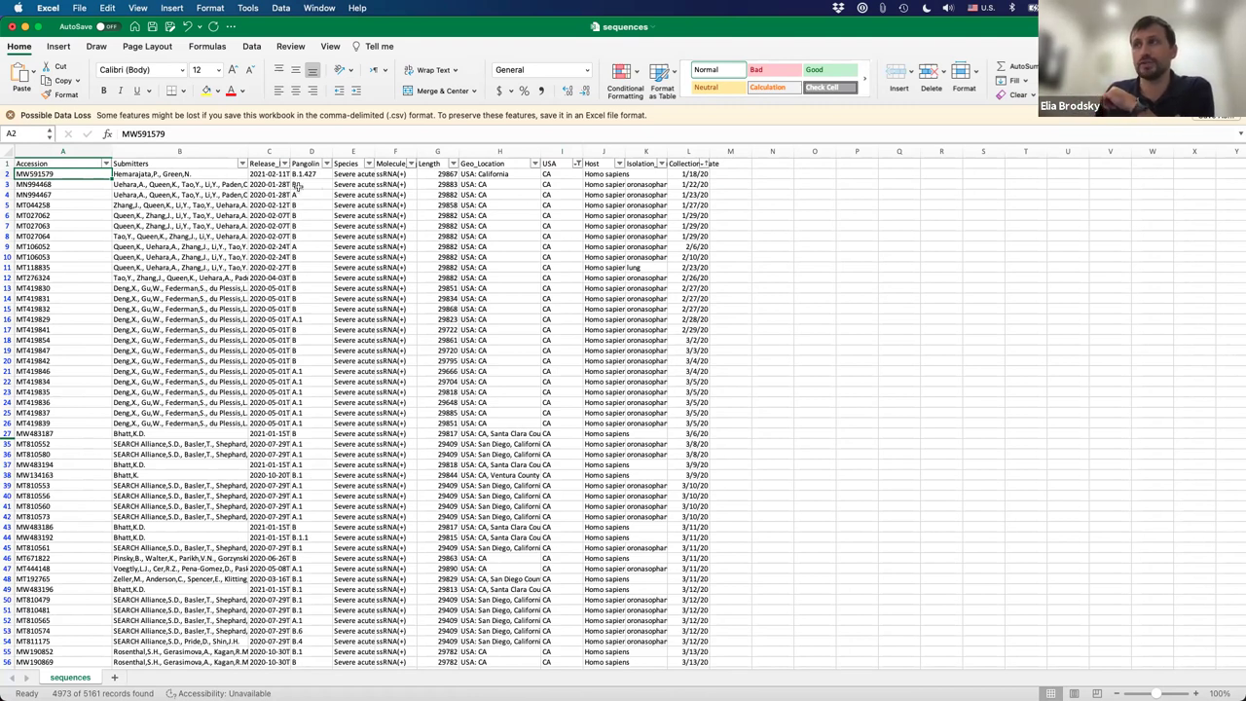
mouse_move(331, 152)
mouse_down()
mouse_move(350, 152)
mouse_move(307, 153)
mouse_up()
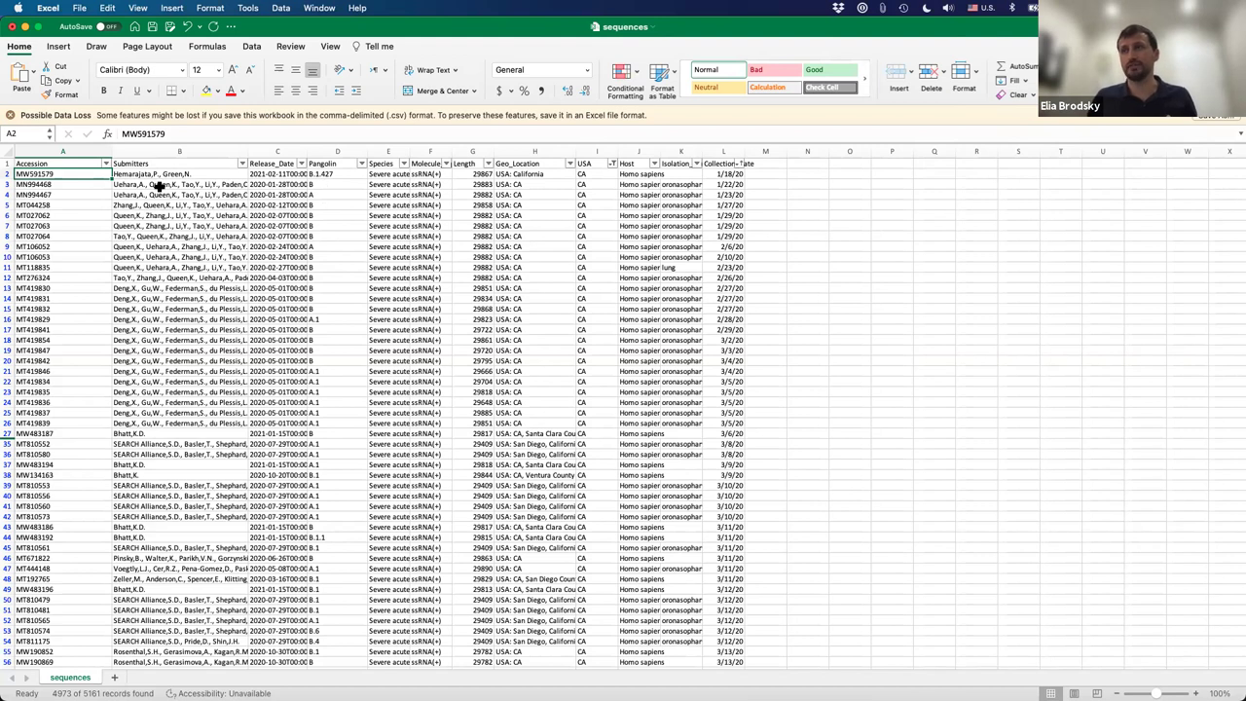
Copy the accession MN994467 from the early Pangolin lineage A record and add a new blank worksheet
click(318, 195)
scroll(50, 193, down, 1)
click(87, 193)
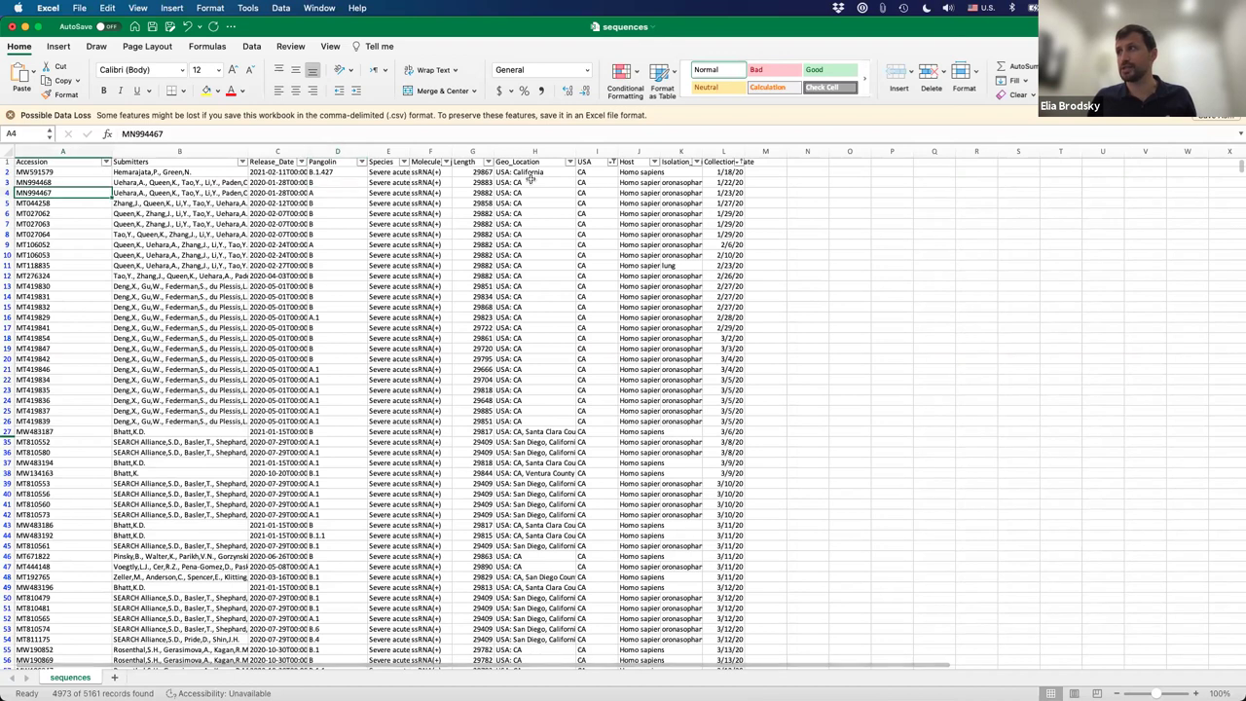
key(super+c)
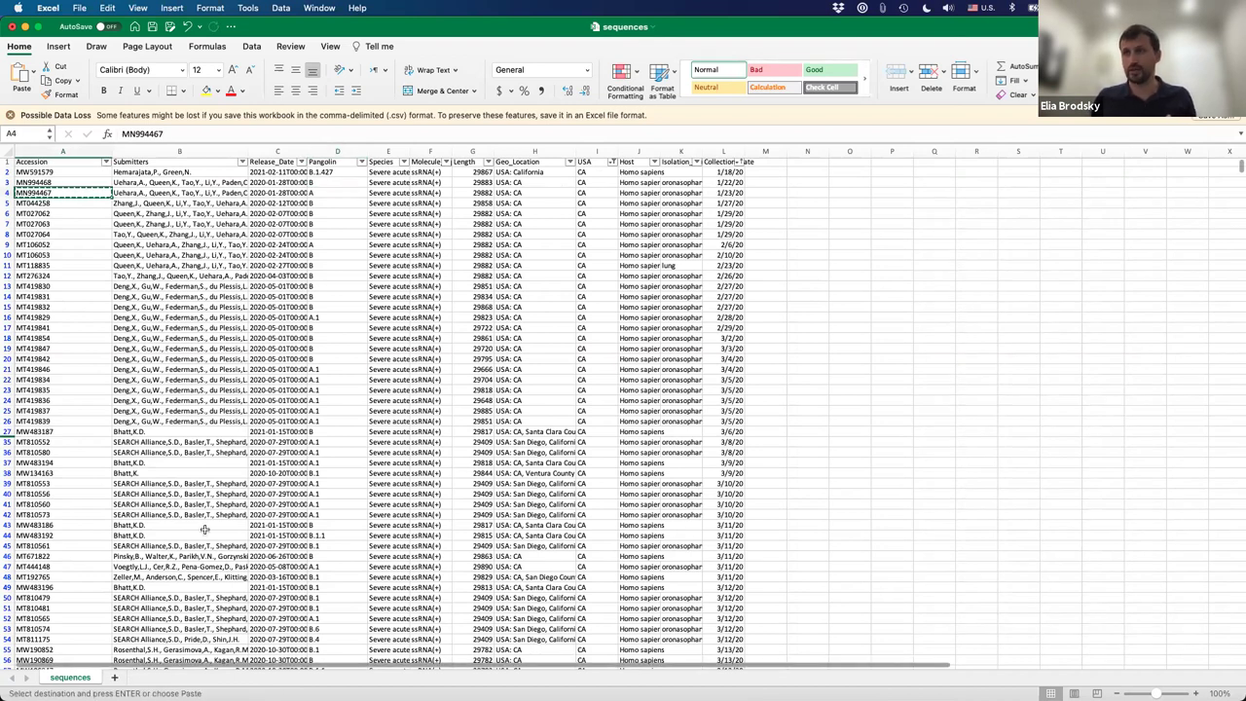
key(shift+F11)
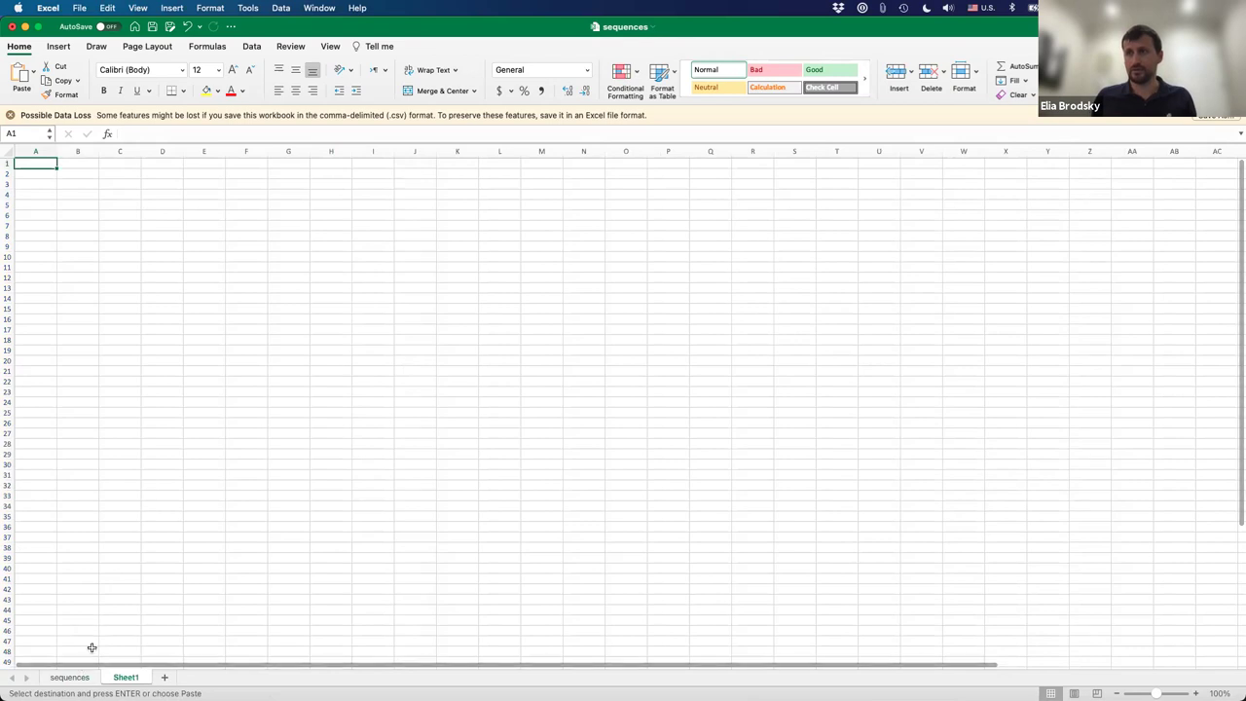
Copy the full rows of MN994467, MT419829 and MT419846 into the new sheet starting at row 2, and return to the sequences sheet
key(ctrl+Page_Up)
click(7, 195)
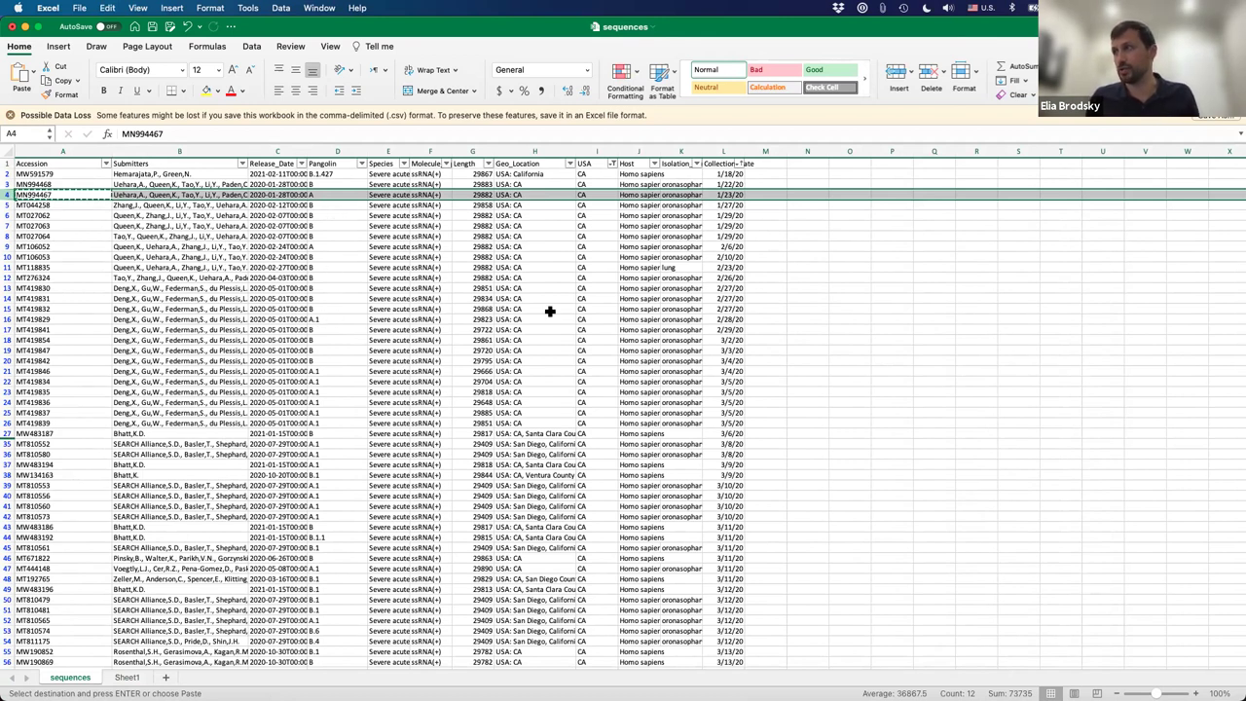
super+click(8, 319)
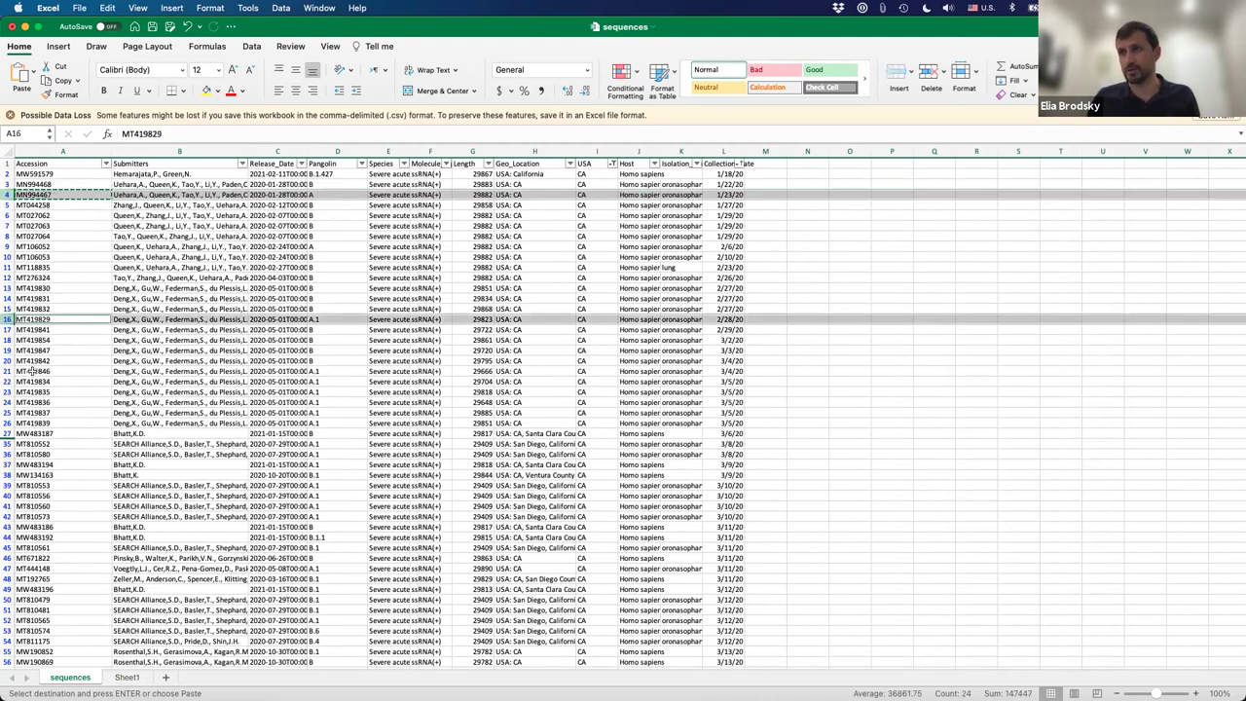
super+click(8, 371)
key(super+c)
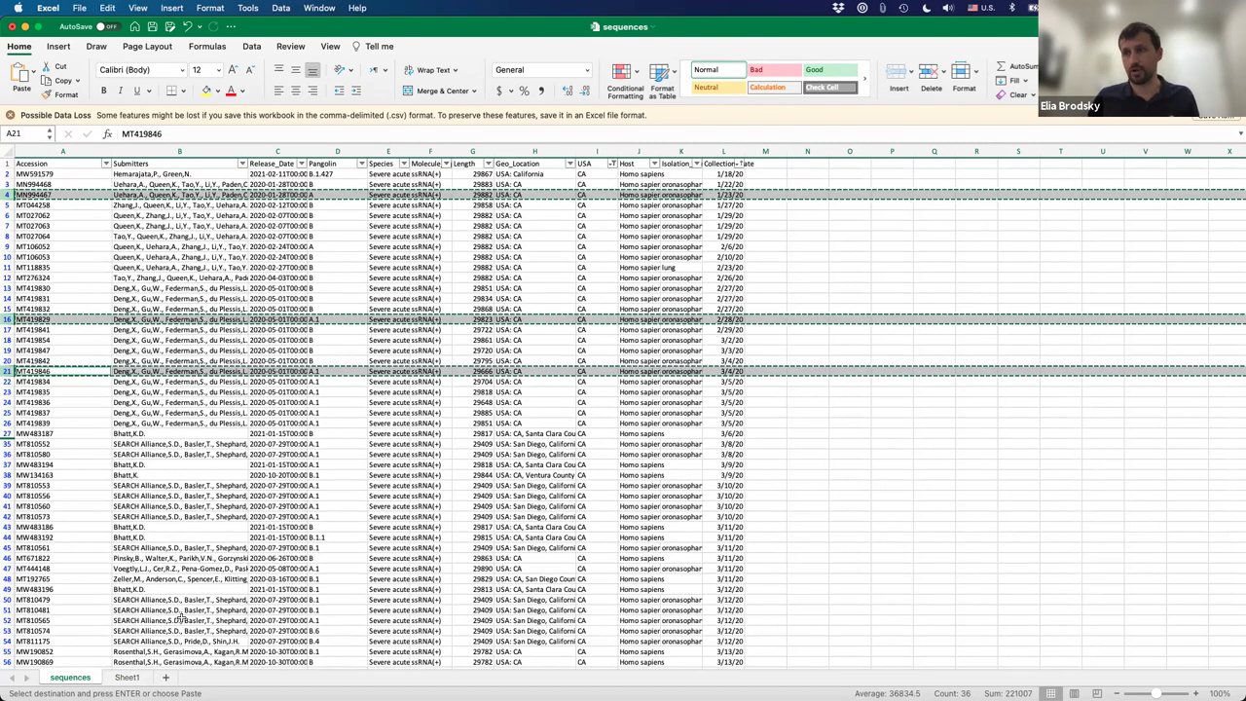
key(ctrl+Page_Down)
click(29, 173)
key(super+v)
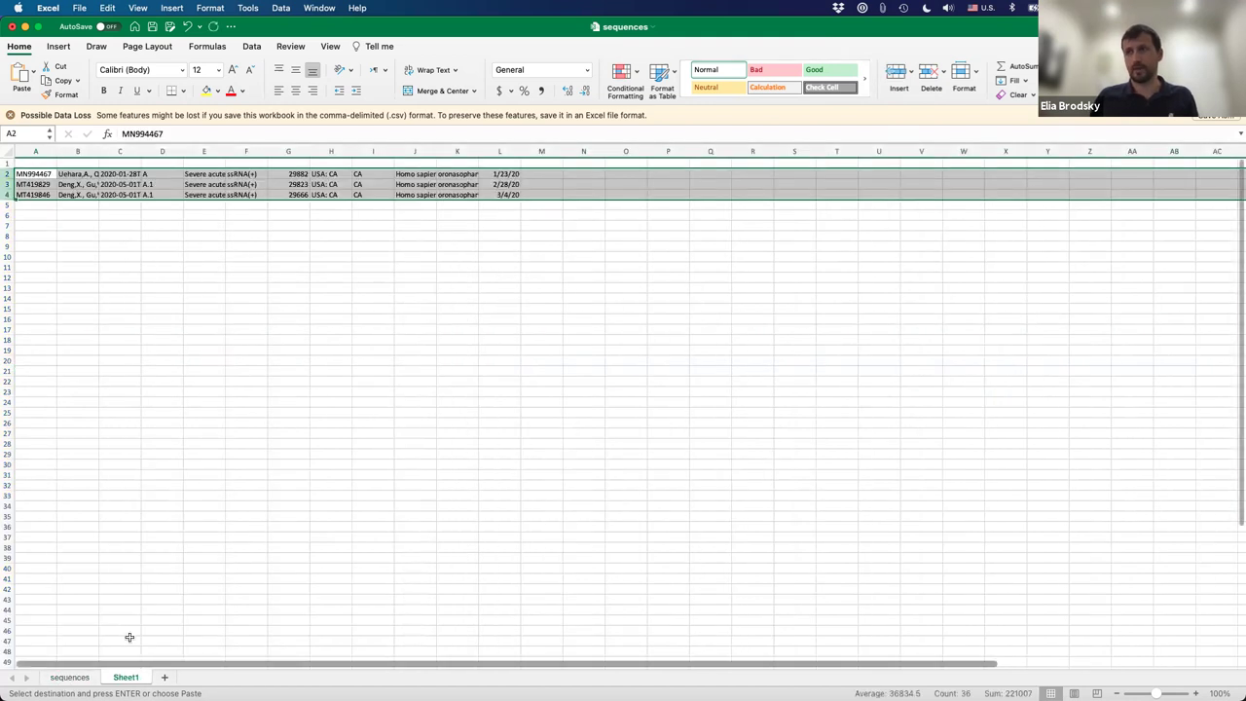
key(ctrl+Page_Up)
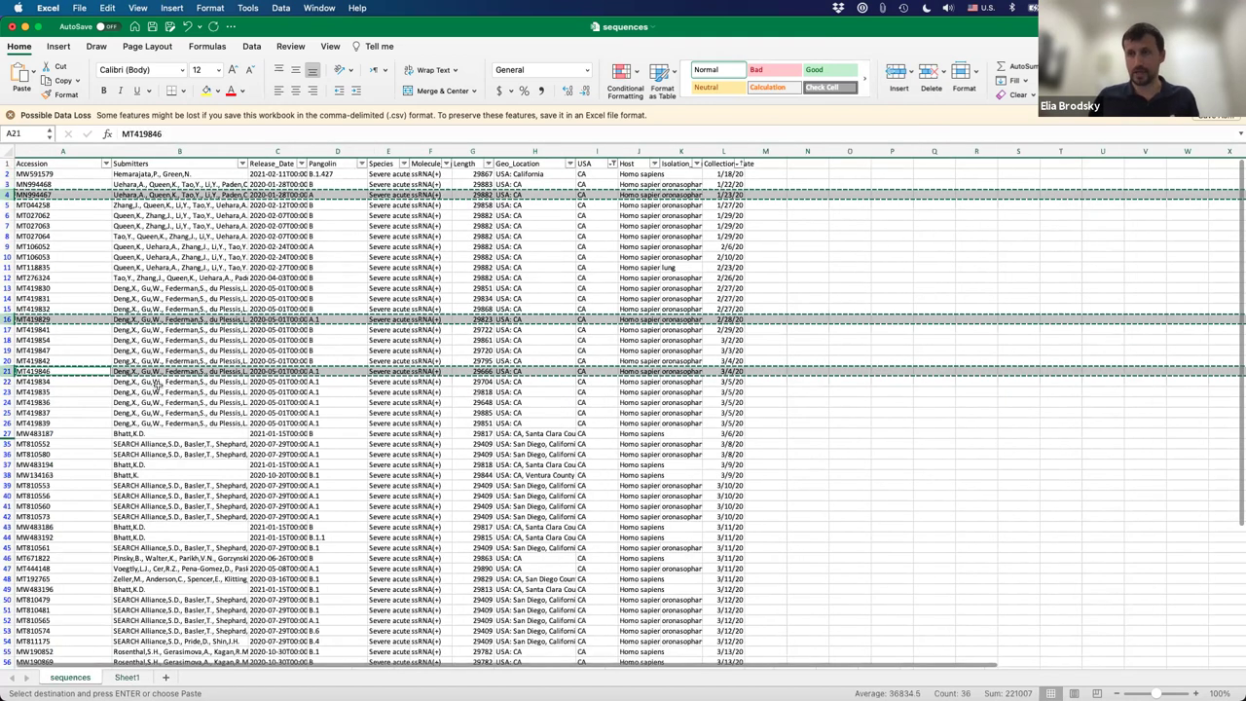
Copy the header row of the sequences sheet into row 1 of Sheet1
click(8, 163)
key(super+c)
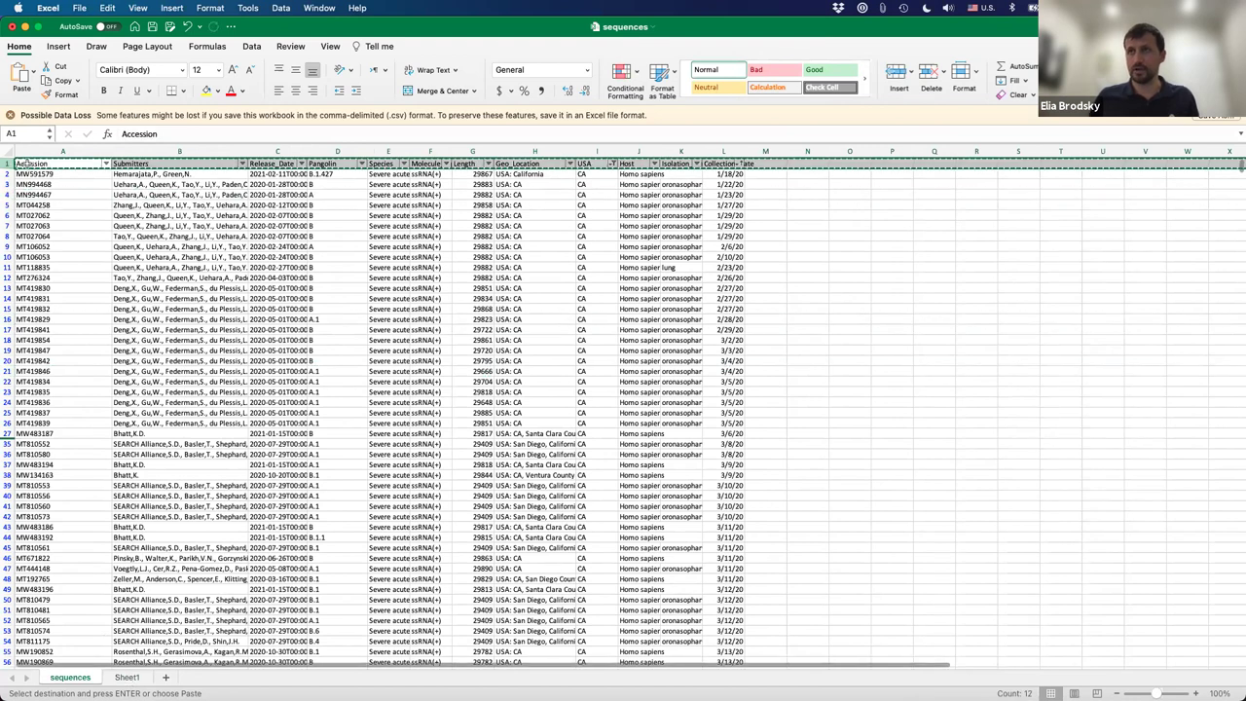
key(ctrl+Page_Down)
key(super+v)
click(112, 223)
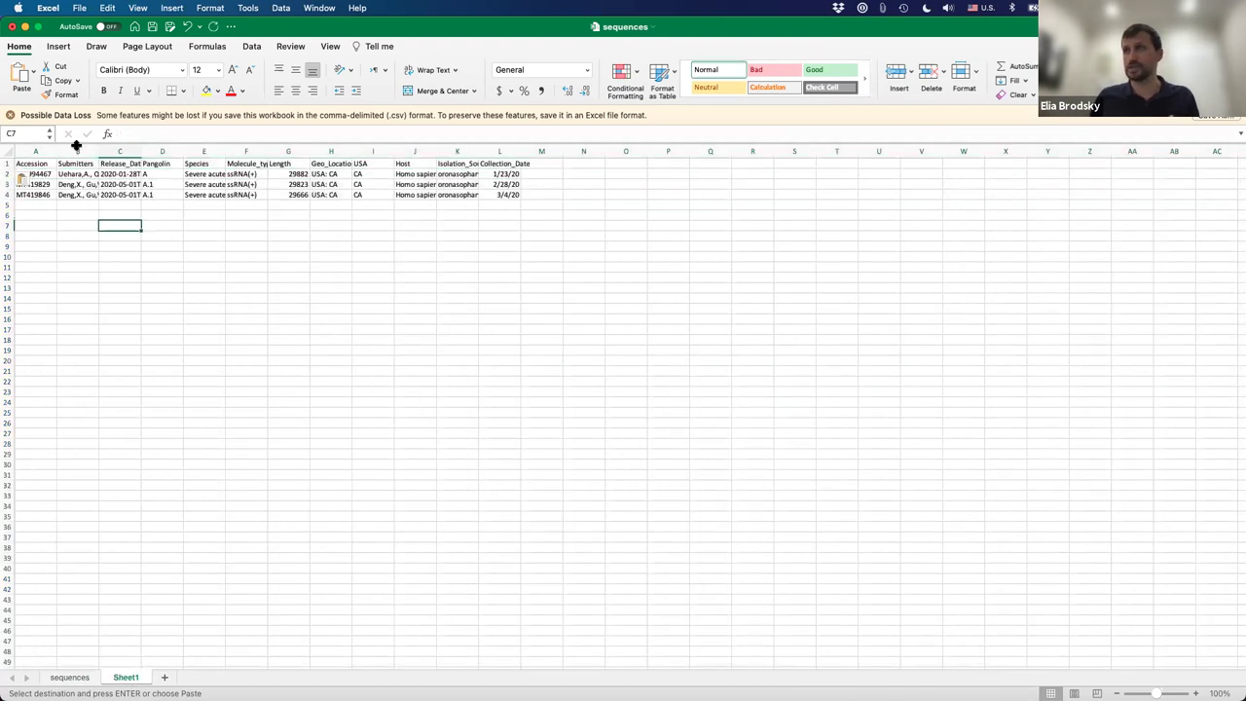
Widen the Accession and Submitters columns and make the header cells from Accession to Collection_Date bold
drag(57, 149, 79, 149)
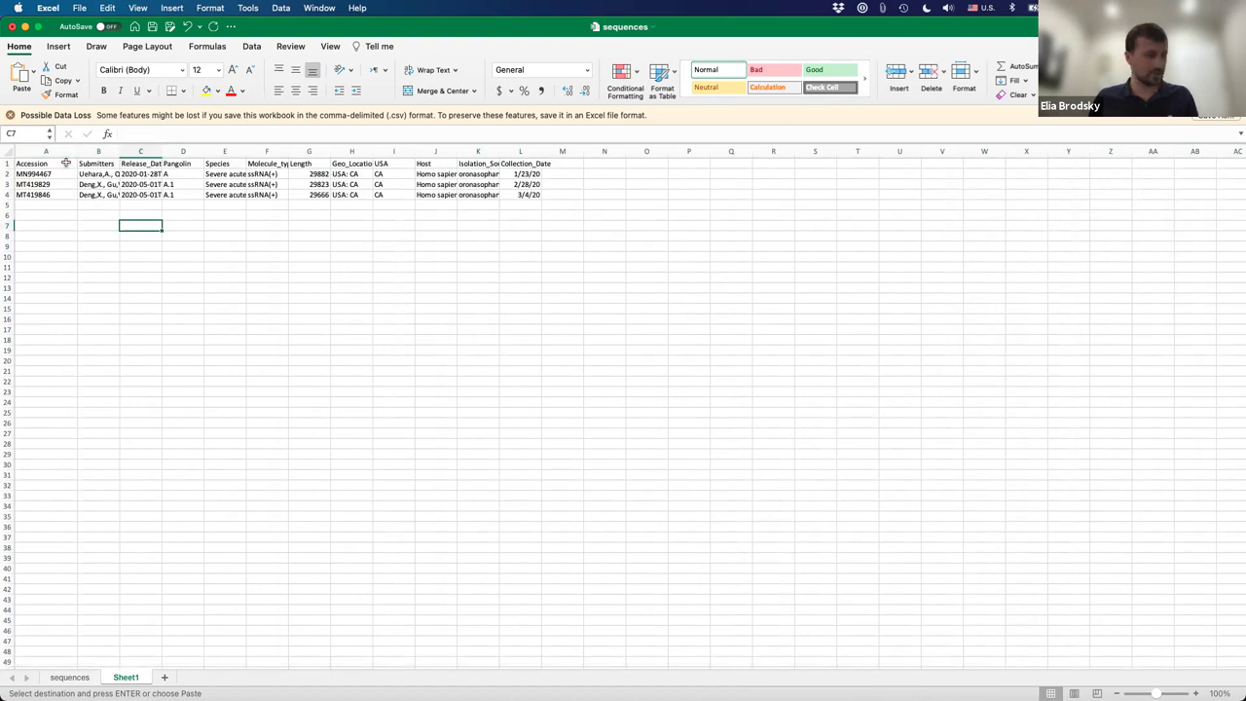
drag(120, 150, 204, 149)
click(49, 165)
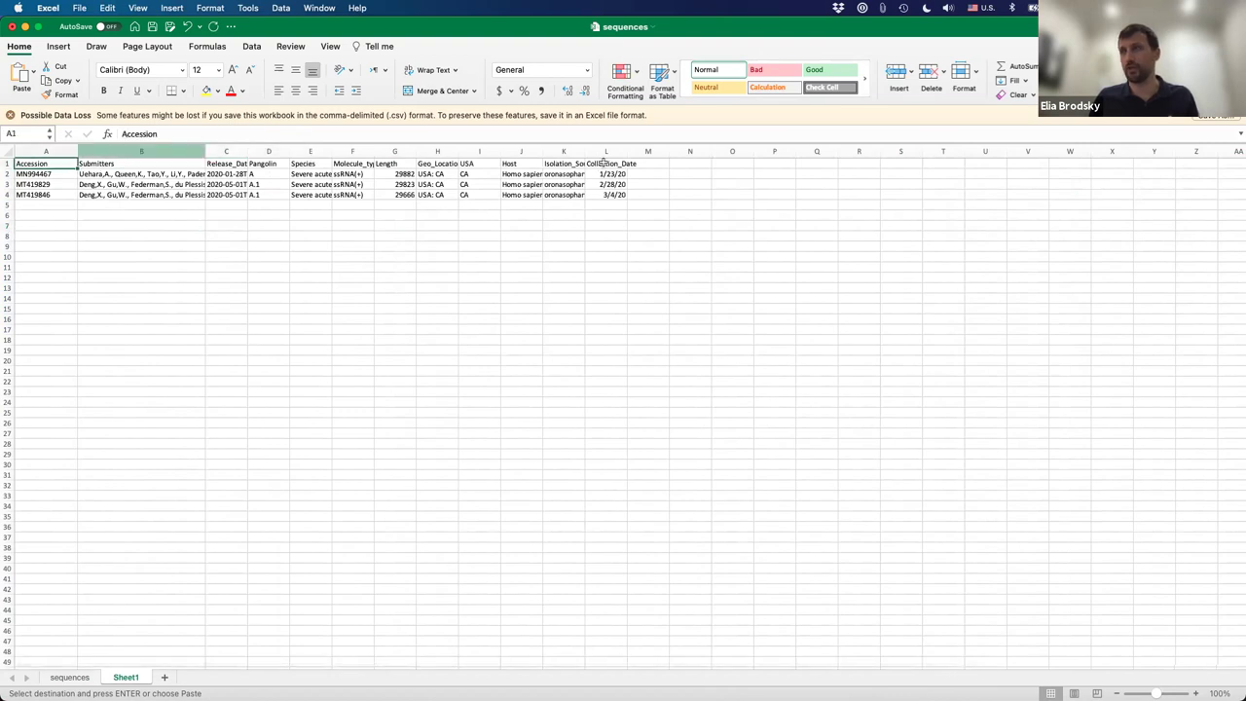
shift+click(624, 164)
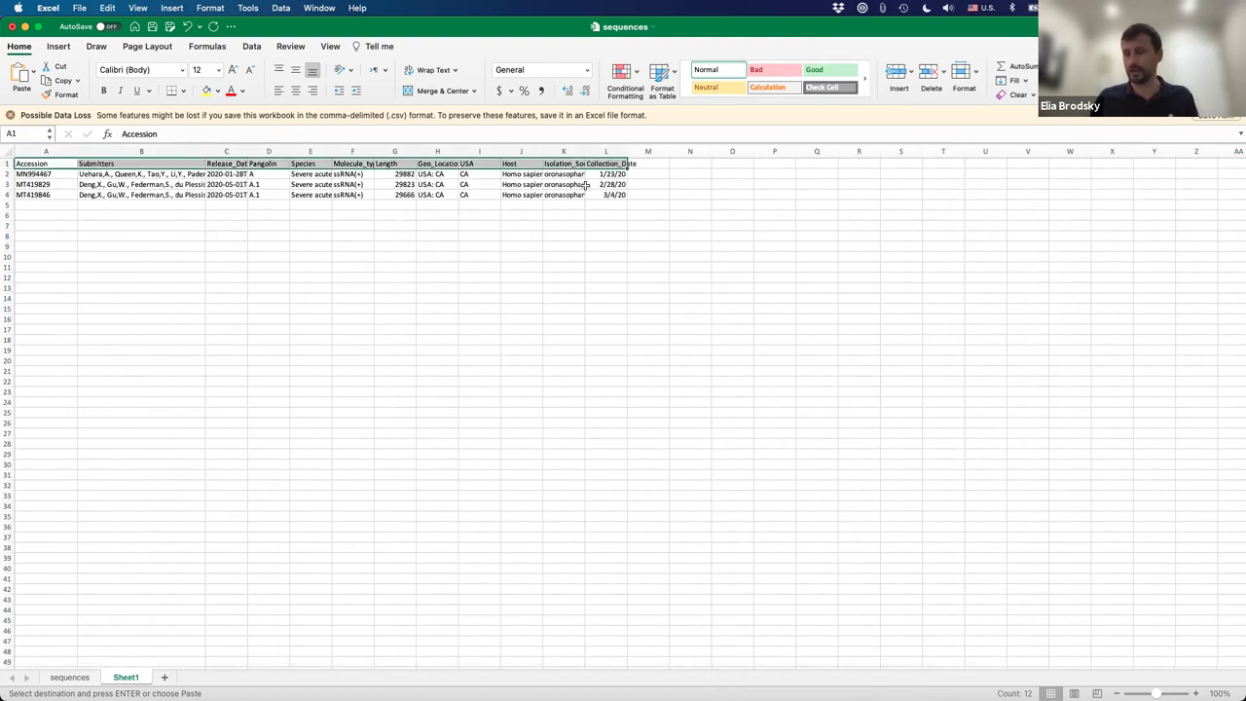
Rename Sheet1 as Selected
double_click(125, 675)
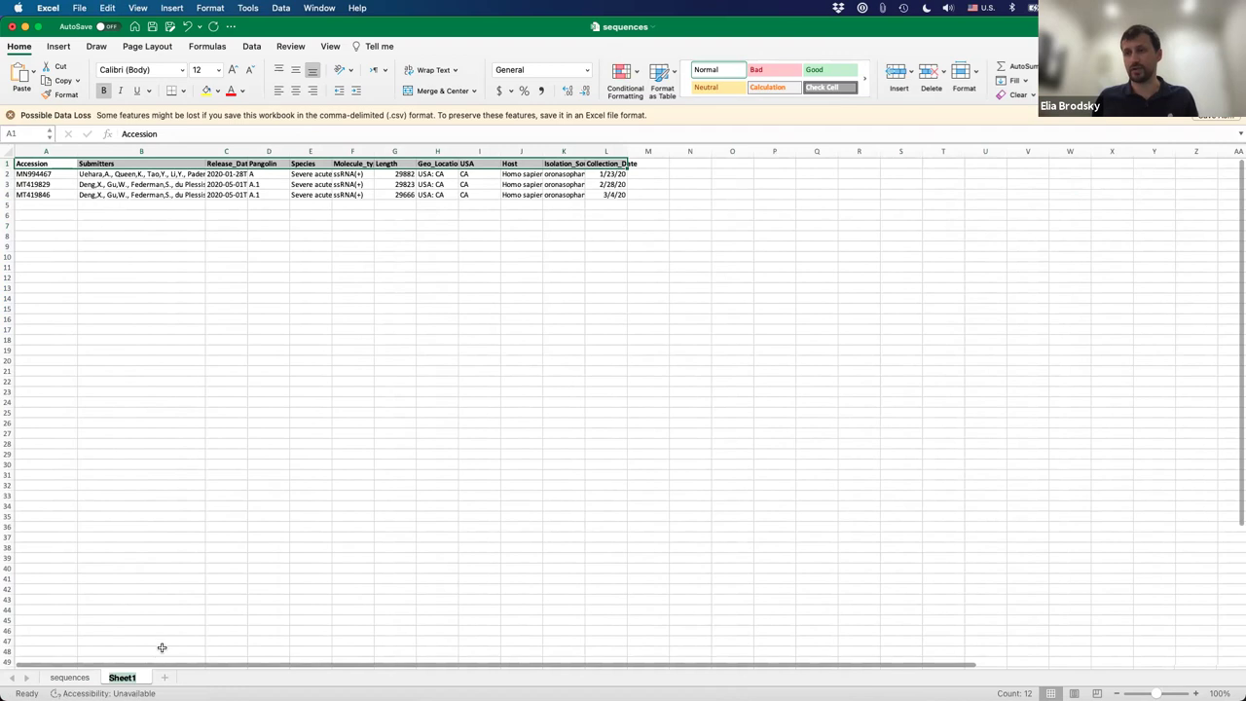
text(Selected)
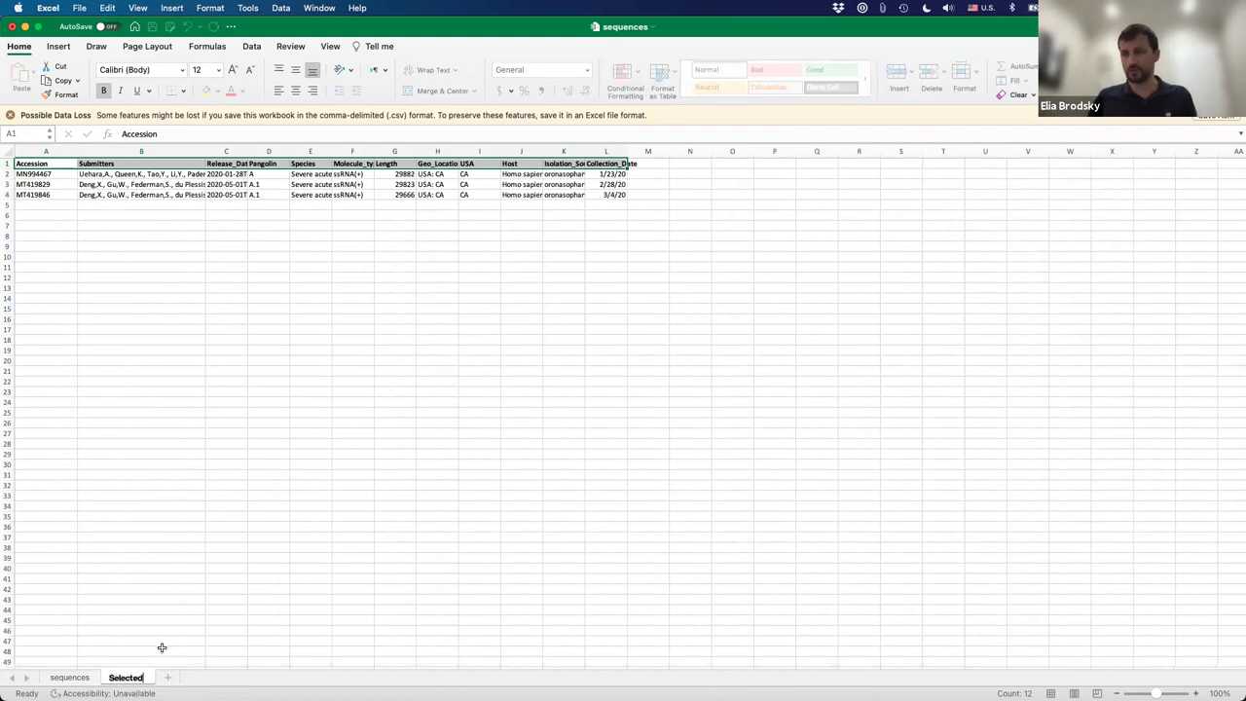
key(Return)
Change the USA column filter on the sequences sheet to show only LA records
click(83, 676)
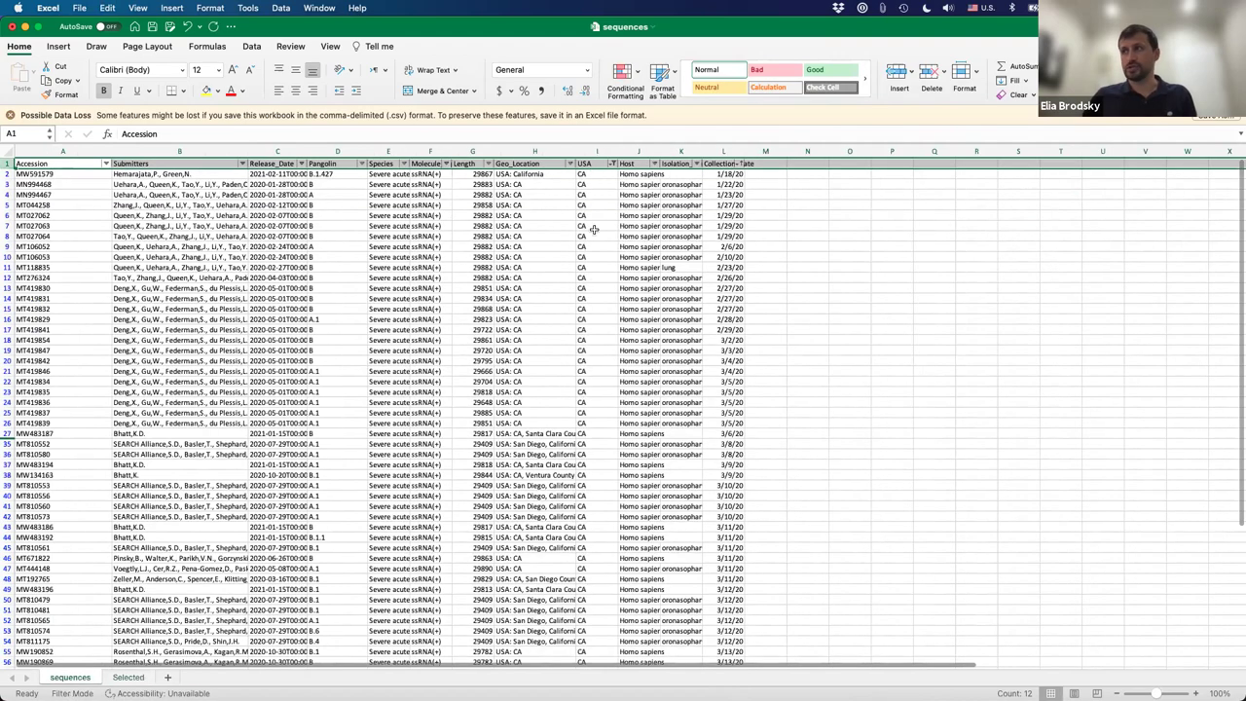
scroll(595, 313, down, 5)
scroll(594, 314, up, 5)
click(614, 164)
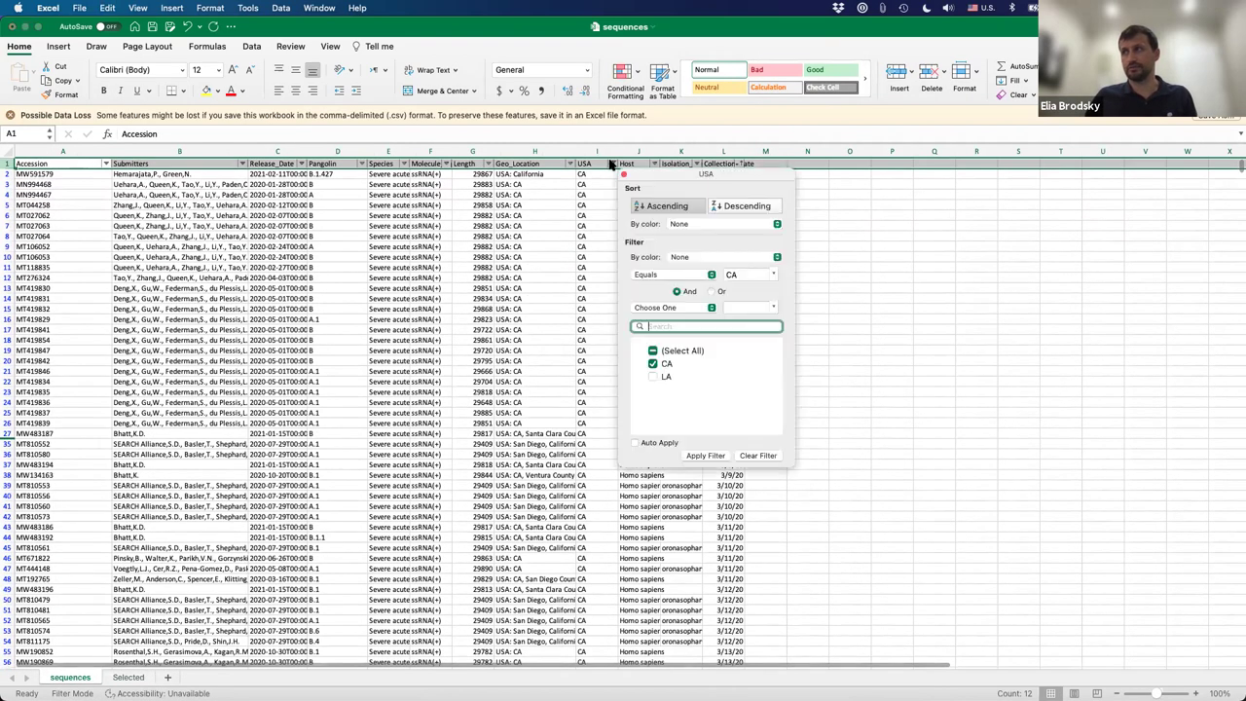
click(653, 366)
click(652, 376)
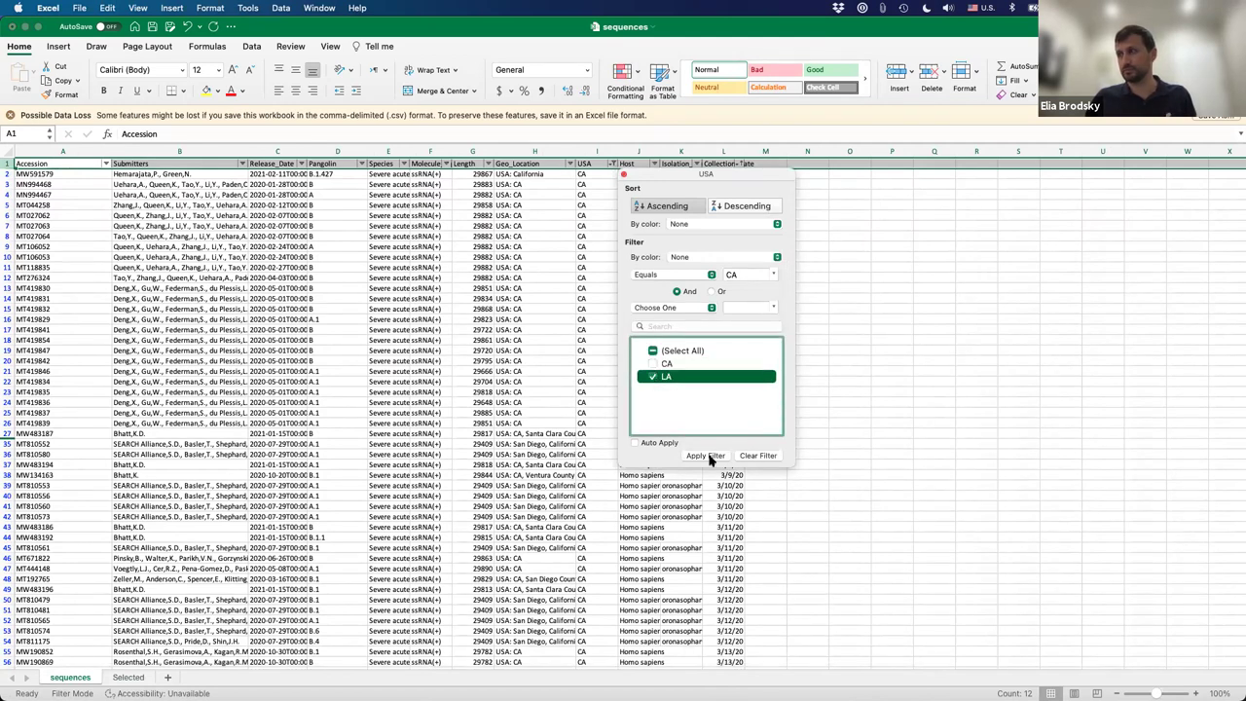
click(624, 175)
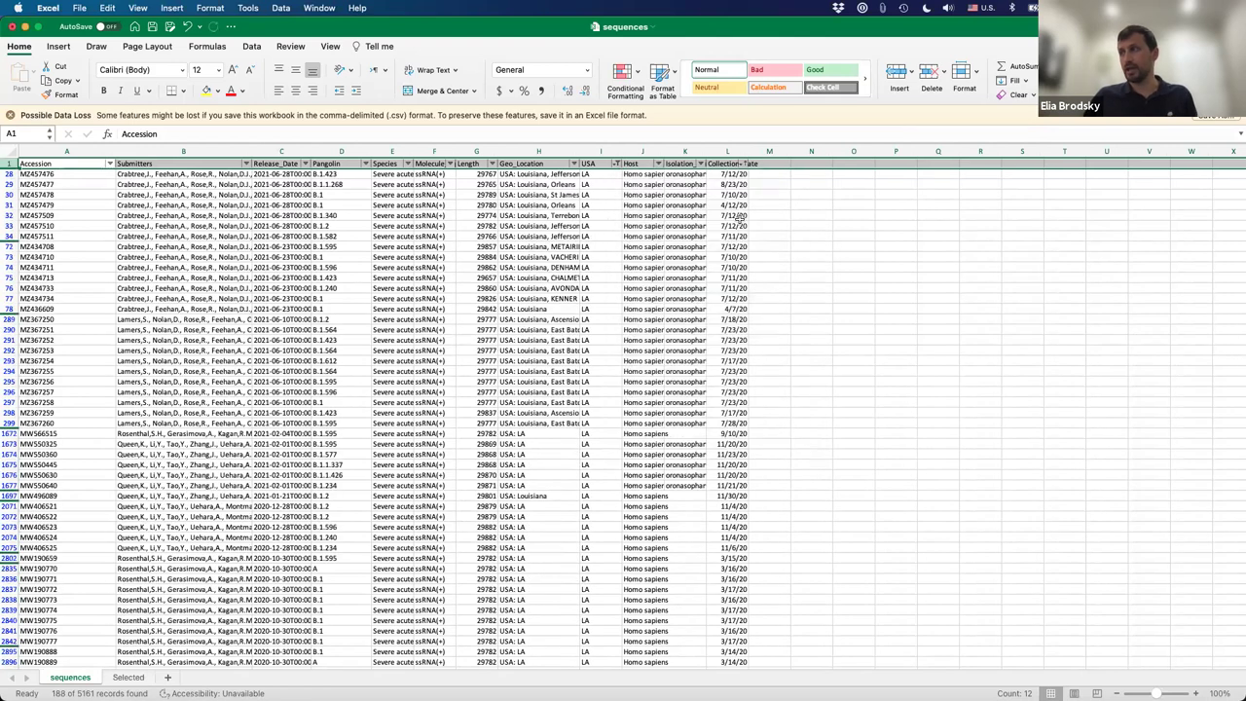
Sort the filtered LA records by Collection_Date in ascending order
scroll(739, 219, down, 12)
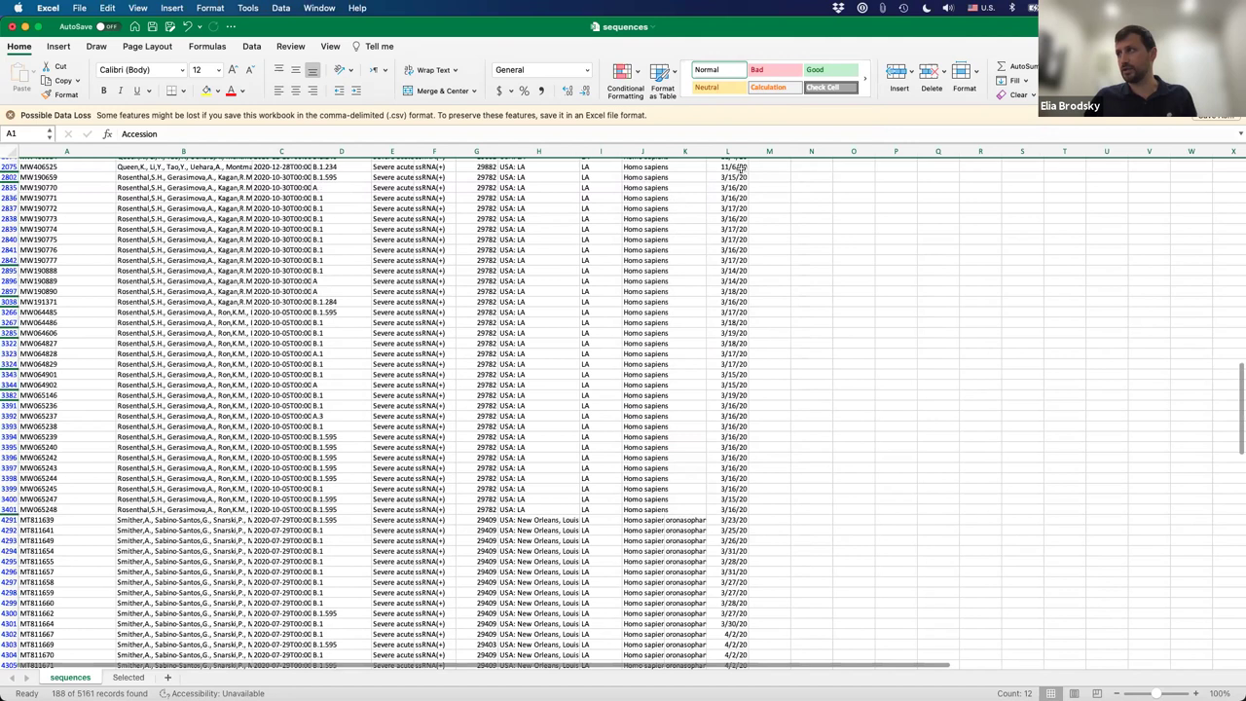
scroll(740, 168, up, 12)
click(749, 163)
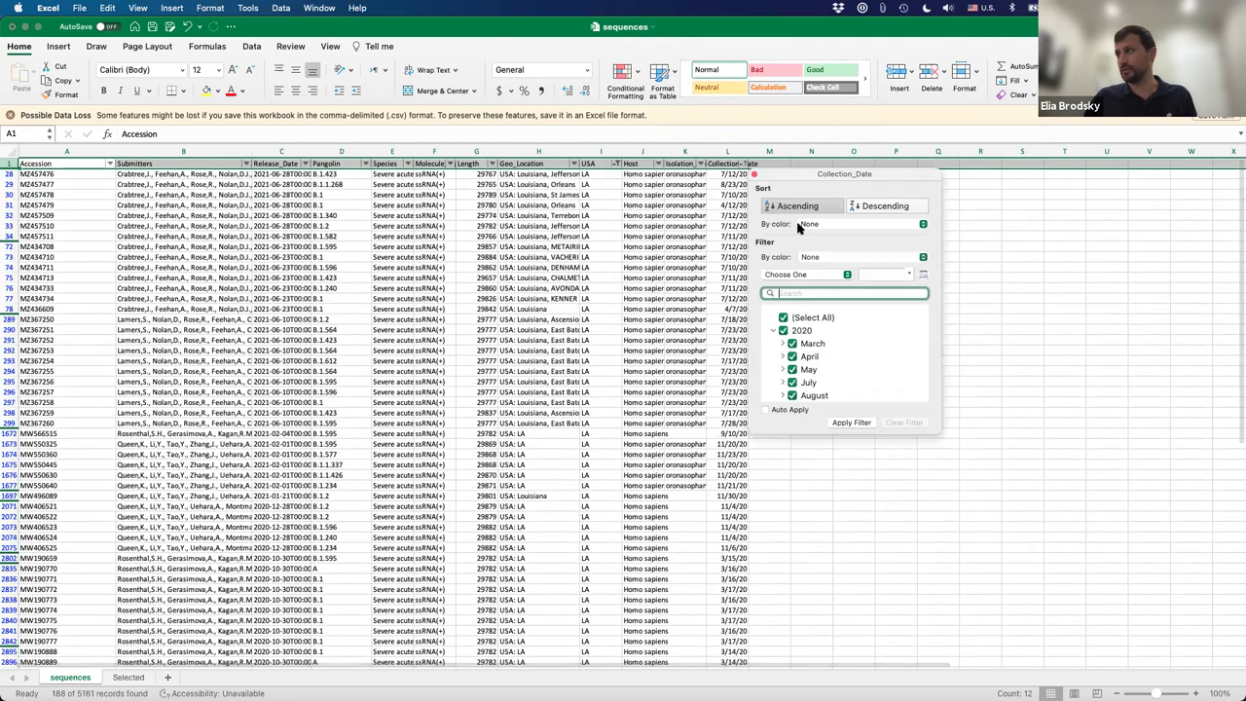
click(811, 207)
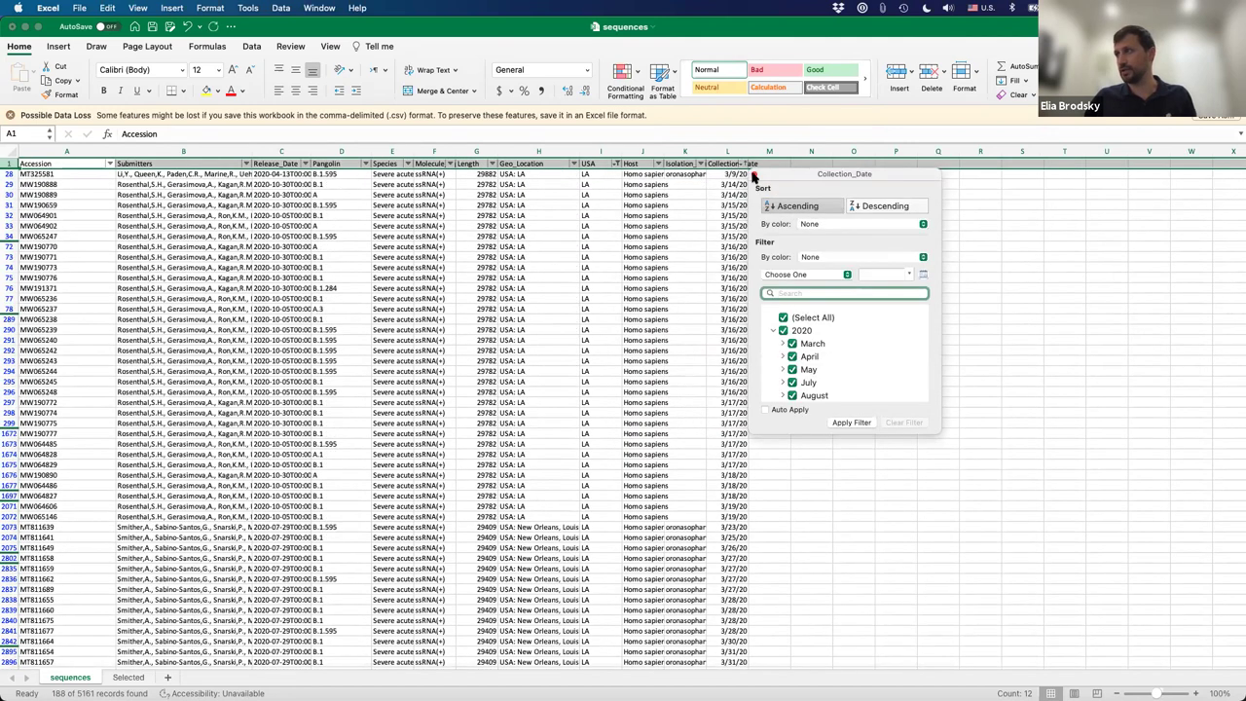
click(753, 175)
Copy the full rows of the early lineage A records MW190889, MW064902 and MW190770 into the Selected sheet starting at row 5
scroll(719, 255, down, 15)
scroll(719, 256, down, 10)
scroll(716, 236, up, 20)
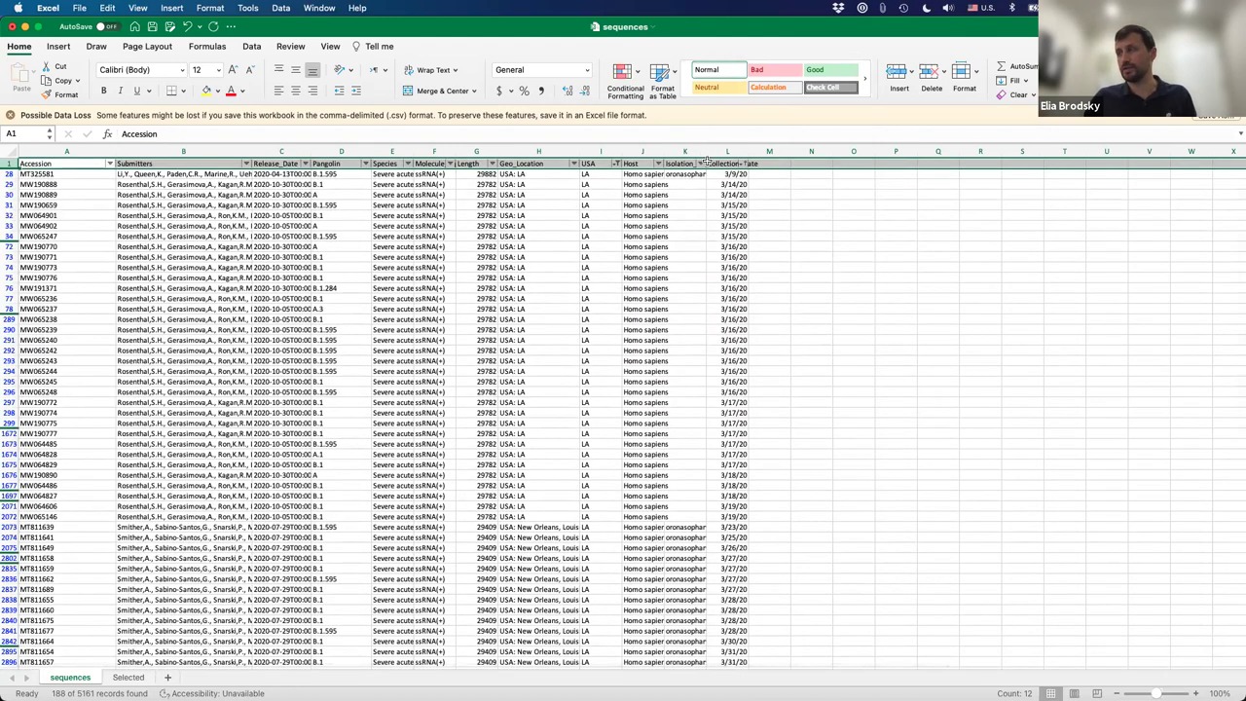
click(328, 195)
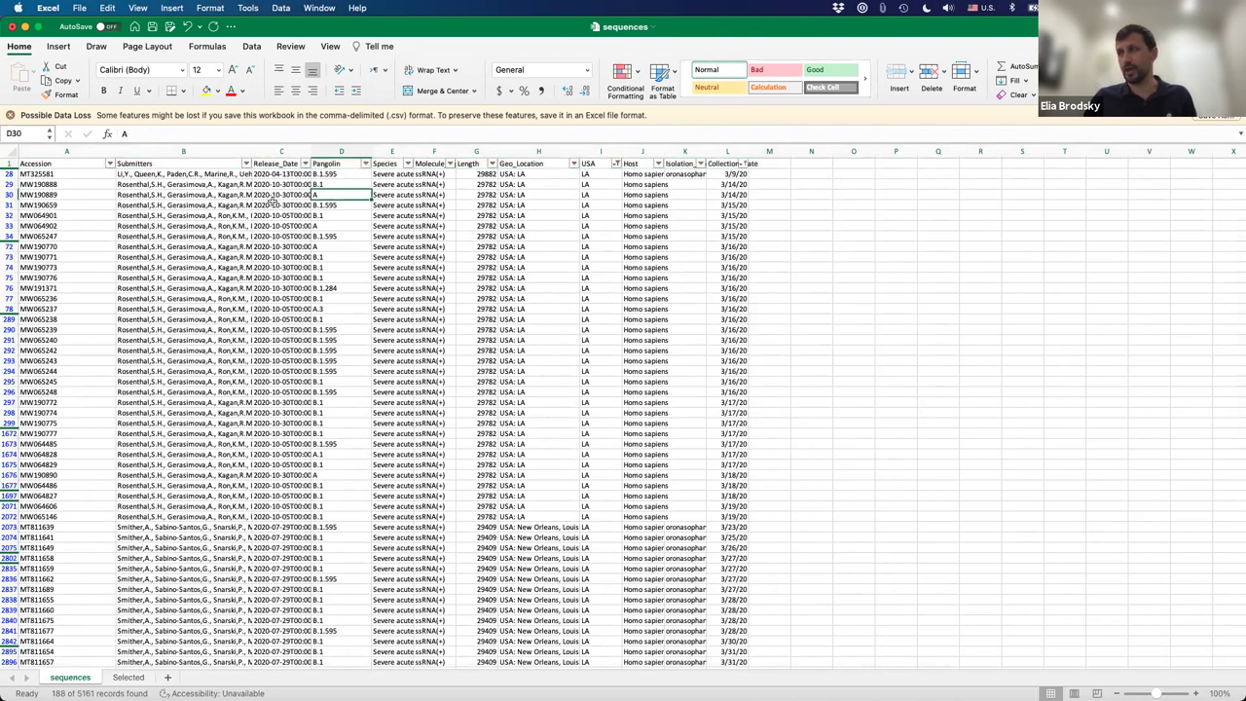
click(10, 195)
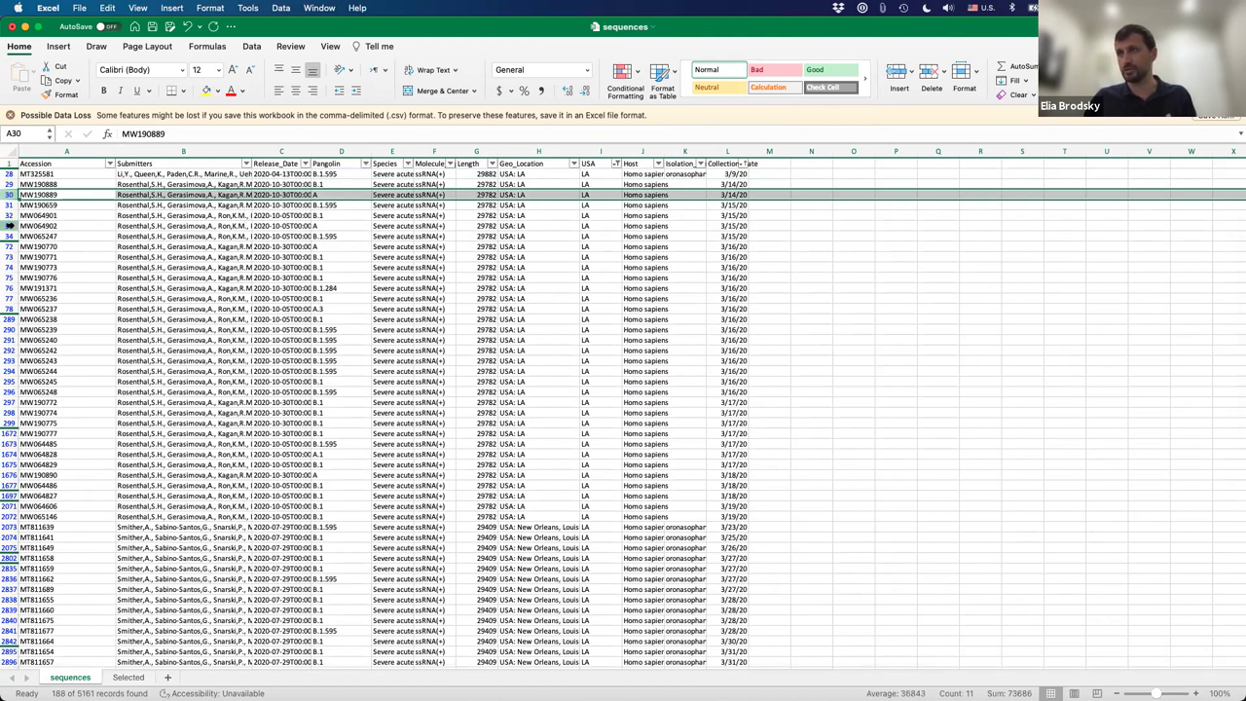
super+click(10, 226)
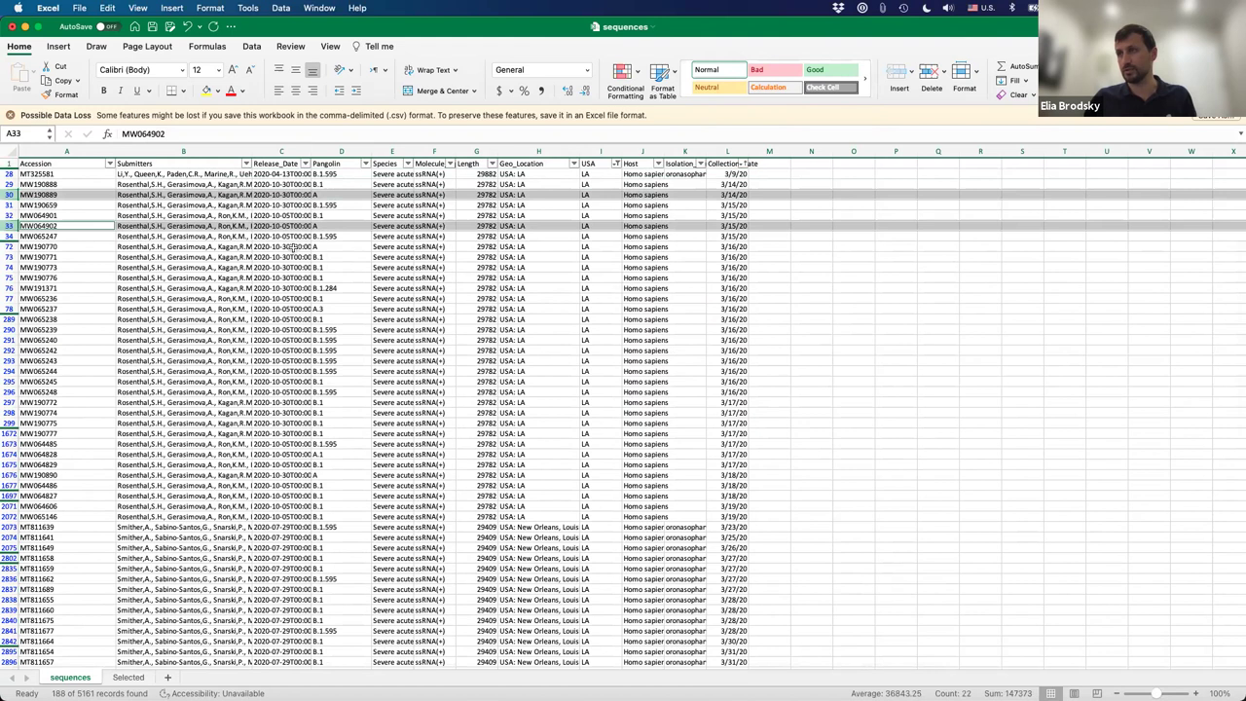
super+click(9, 247)
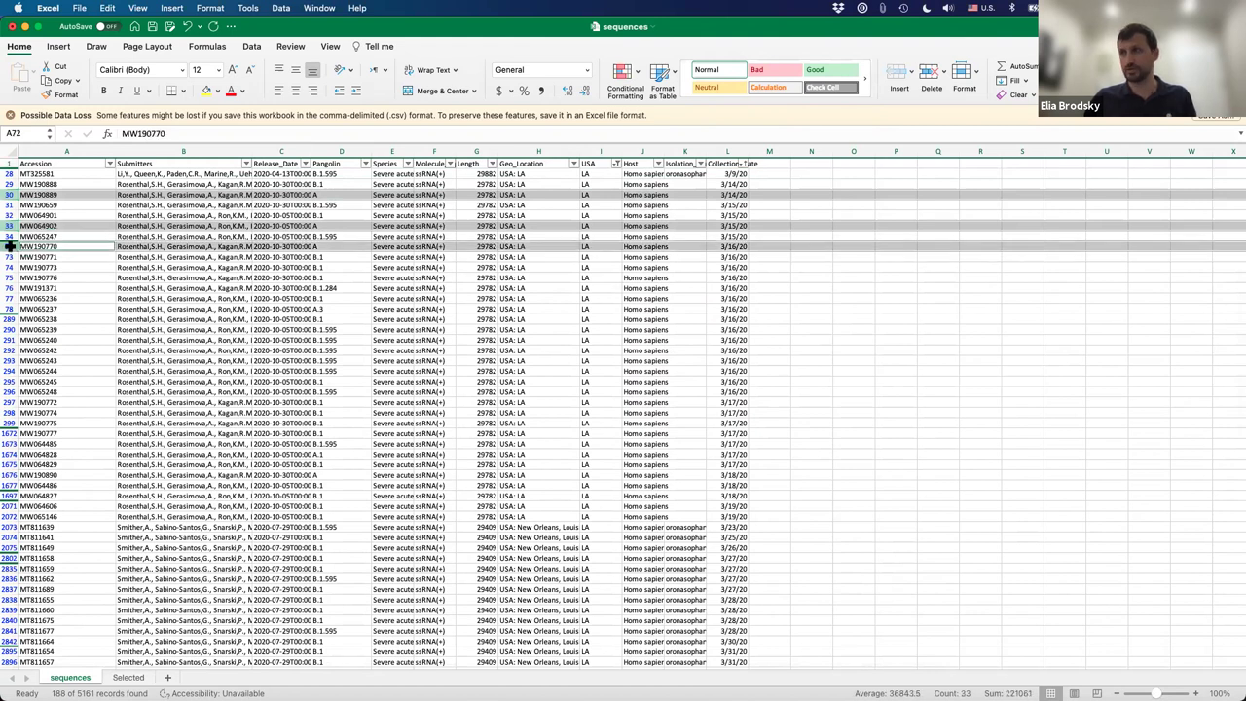
key(super+c)
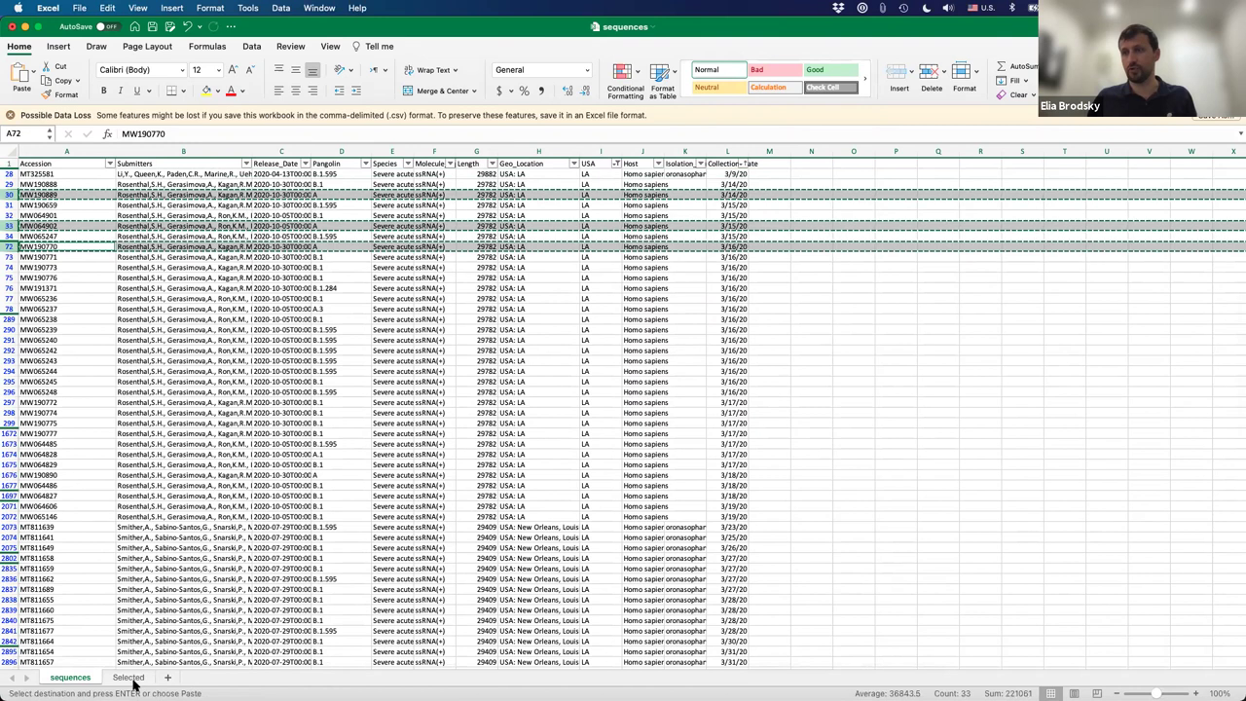
click(128, 676)
click(28, 204)
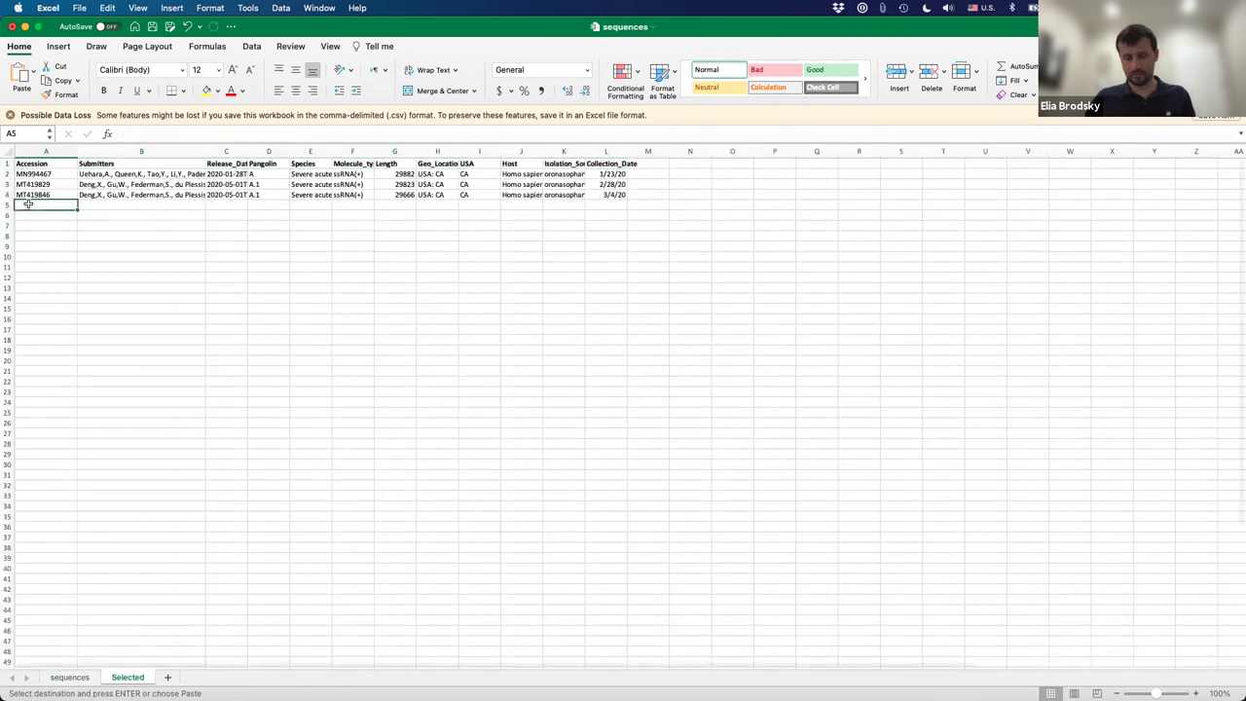
key(super+v)
click(170, 317)
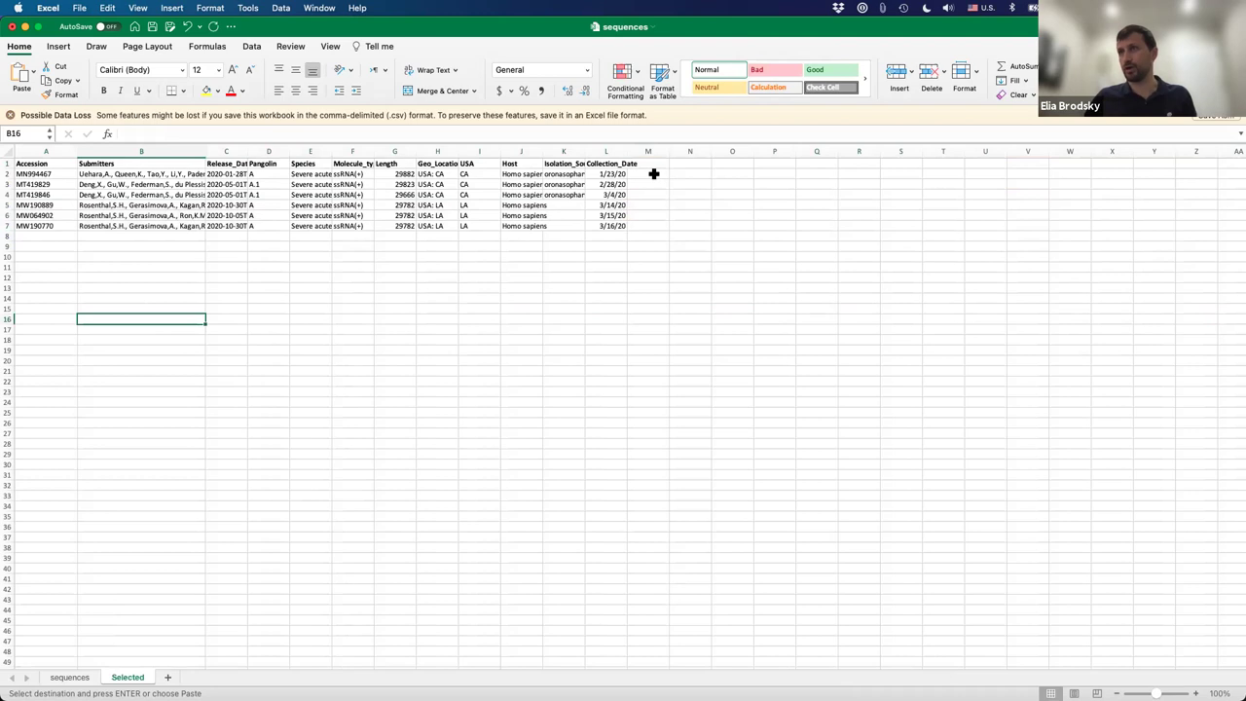
Label the three CA records CA-early in cells M2 to M4, beside their collection dates
drag(654, 174, 656, 193)
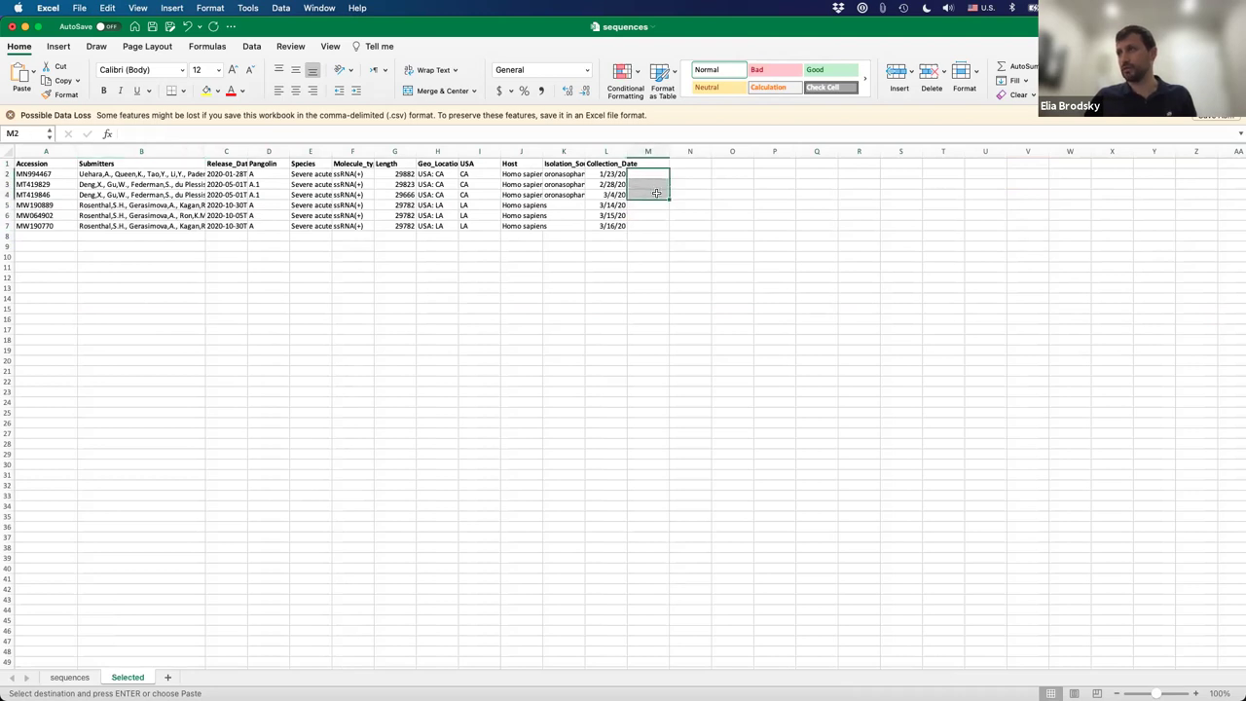
click(653, 172)
text(CA-early)
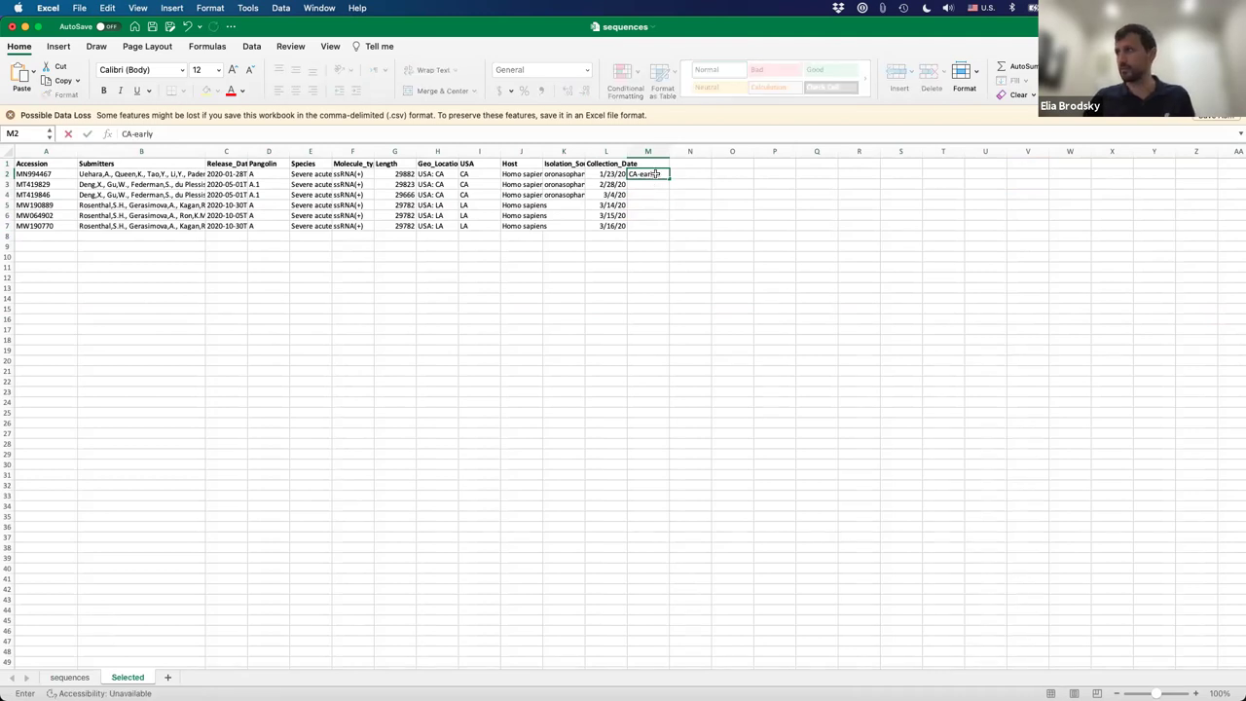
key(Return)
click(663, 176)
drag(669, 178, 669, 198)
Label the three LA records LA-early in cells M5 to M7
click(655, 207)
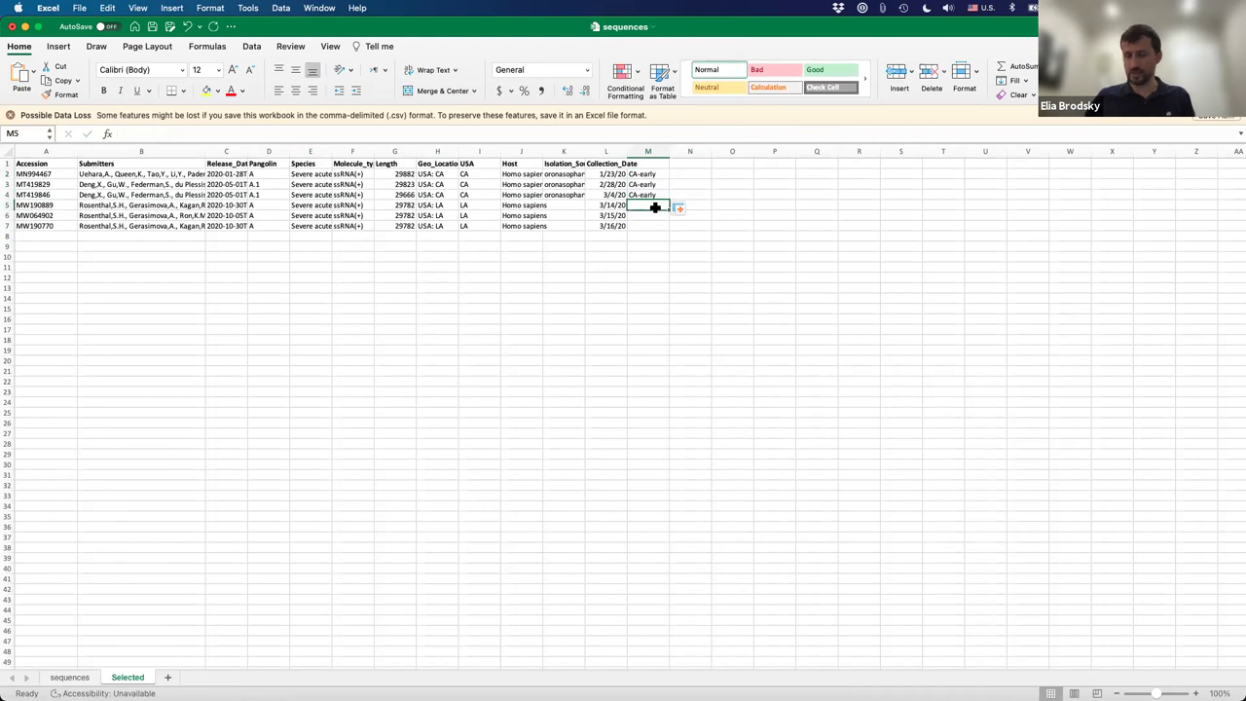
text(LA-early)
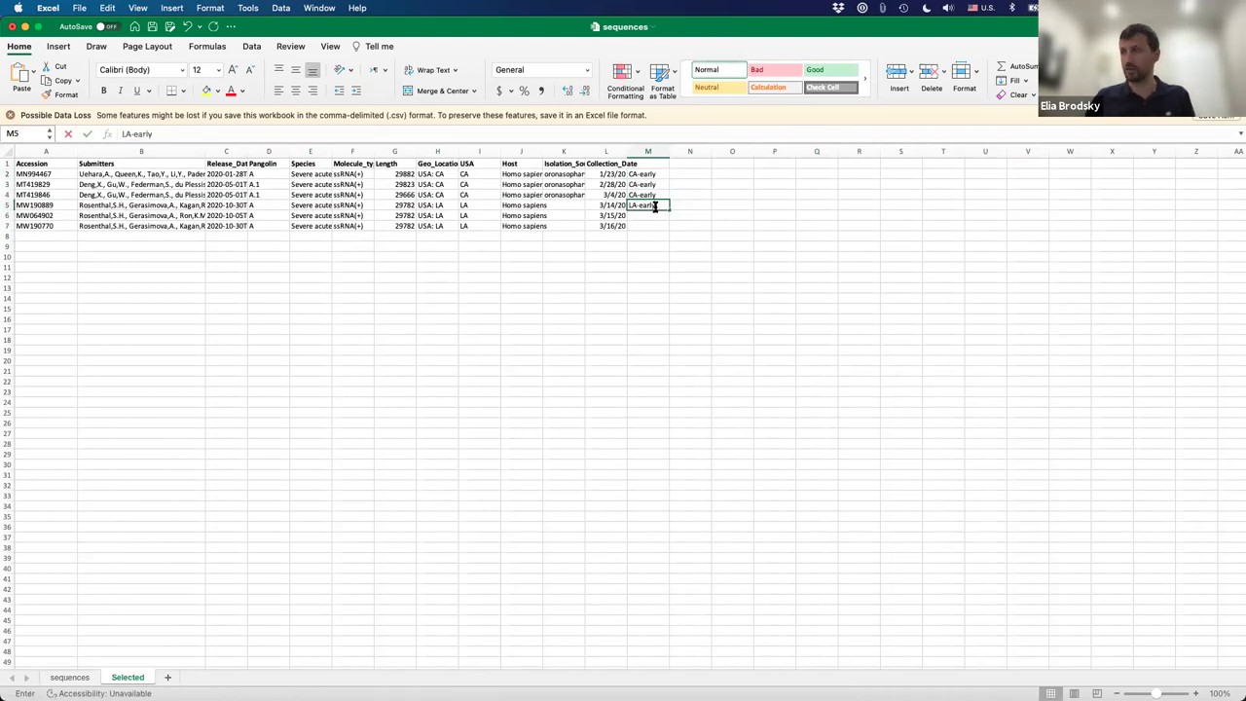
key(Return)
click(667, 210)
drag(667, 209, 670, 230)
Copy the full rows of the late B.1.596 records MZ434711, MZ367257 and MW406523 from the sequences sheet into Selected starting at row 8
click(86, 676)
scroll(526, 287, down, 15)
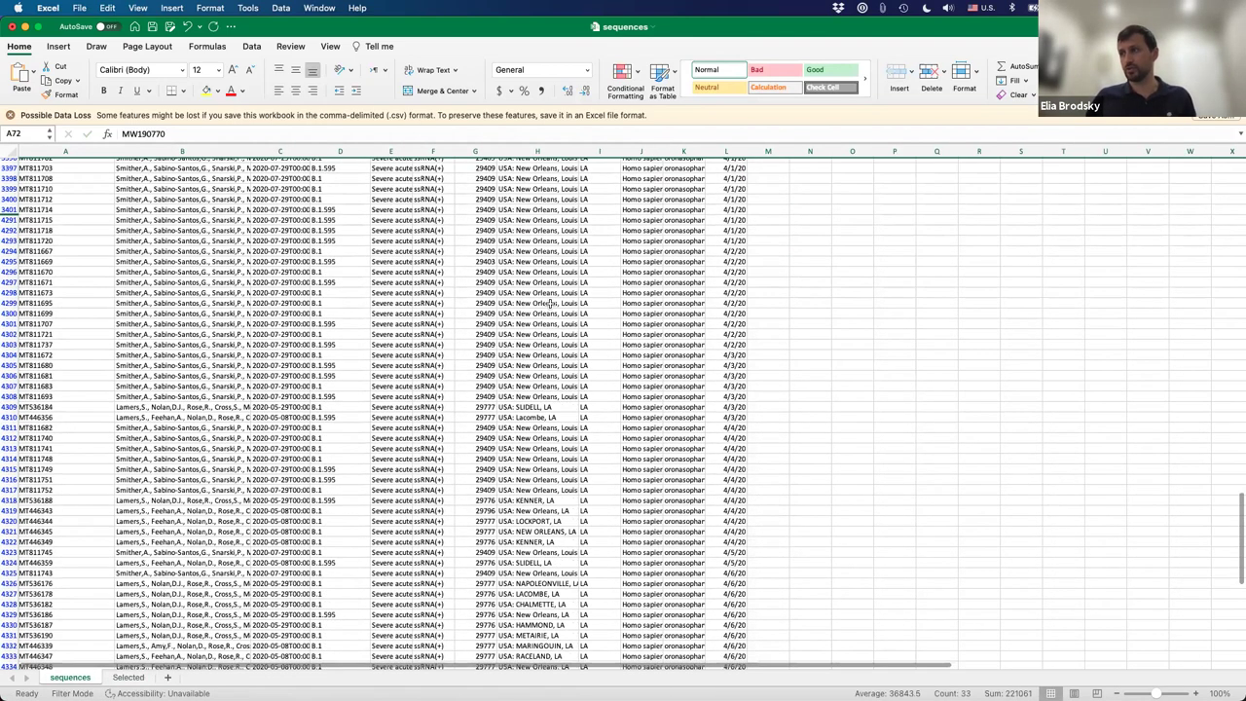
click(551, 303)
key(super+Down)
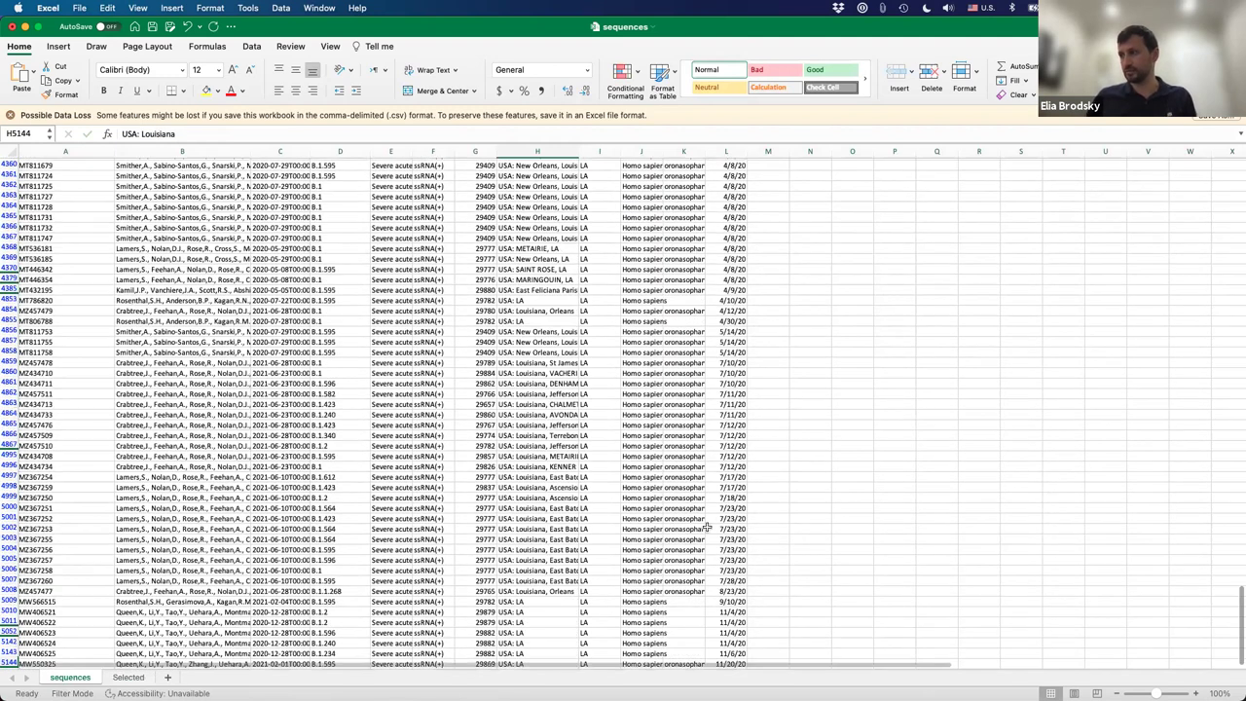
scroll(740, 501, down, 10)
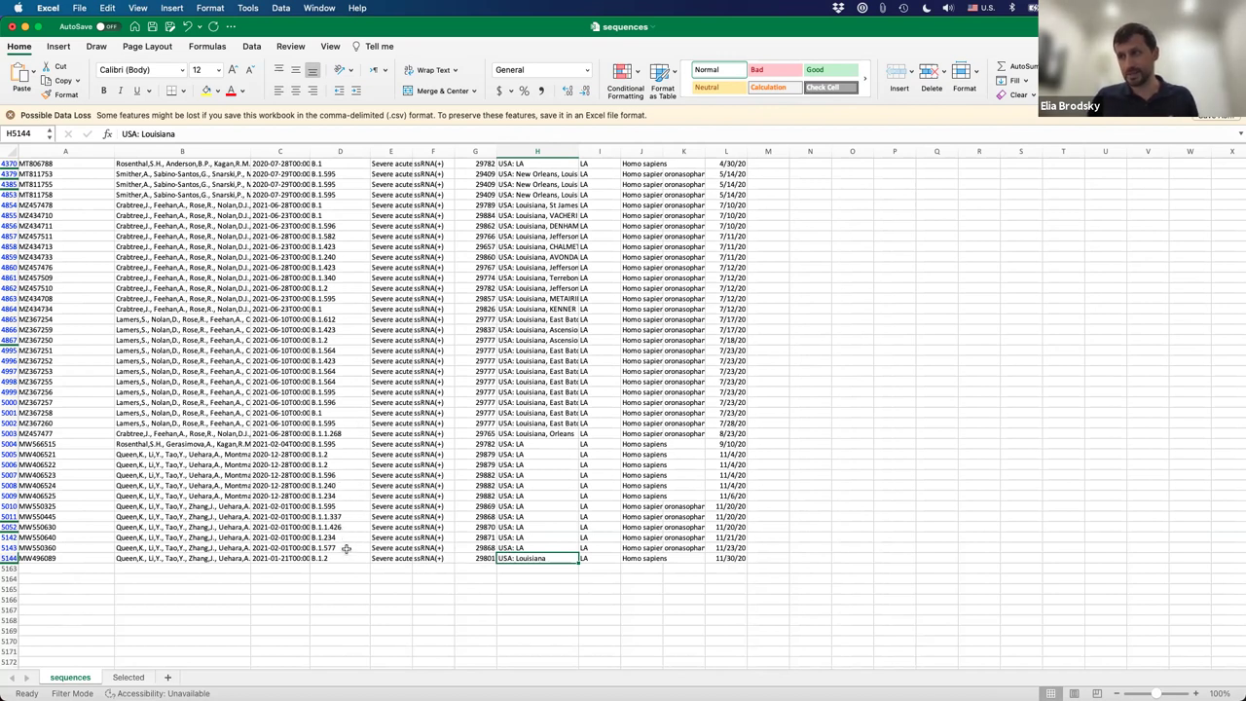
click(337, 475)
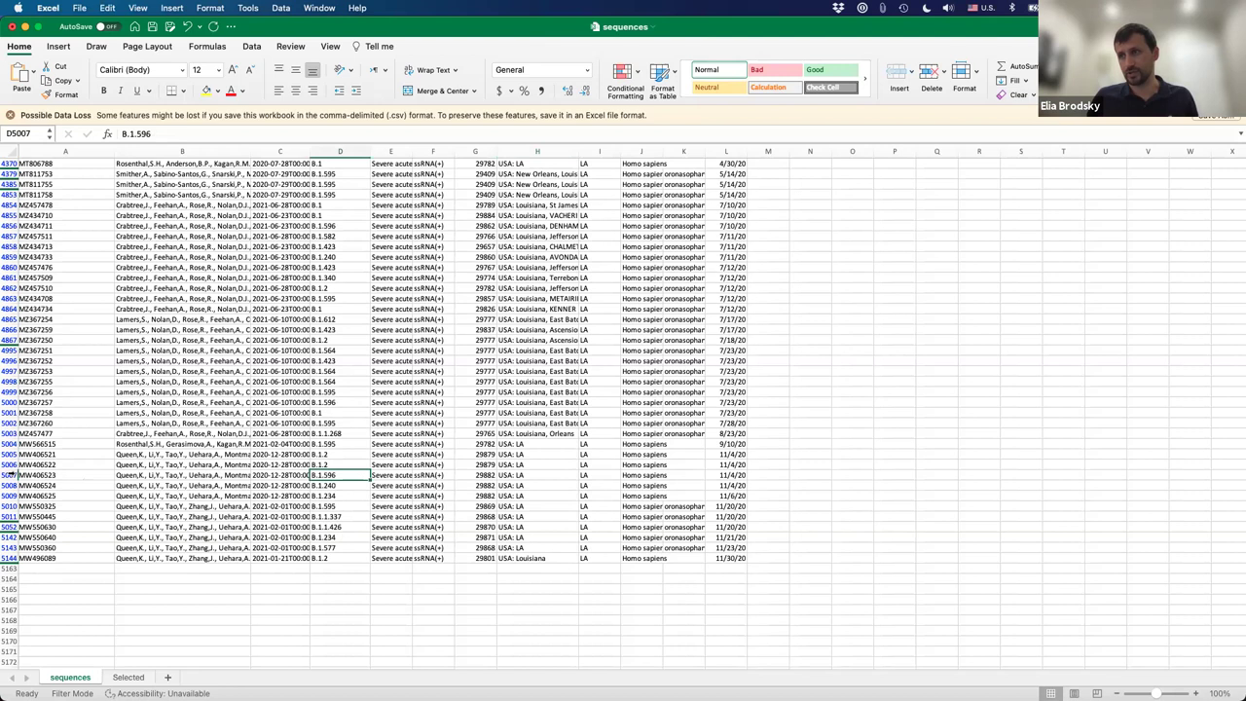
click(10, 474)
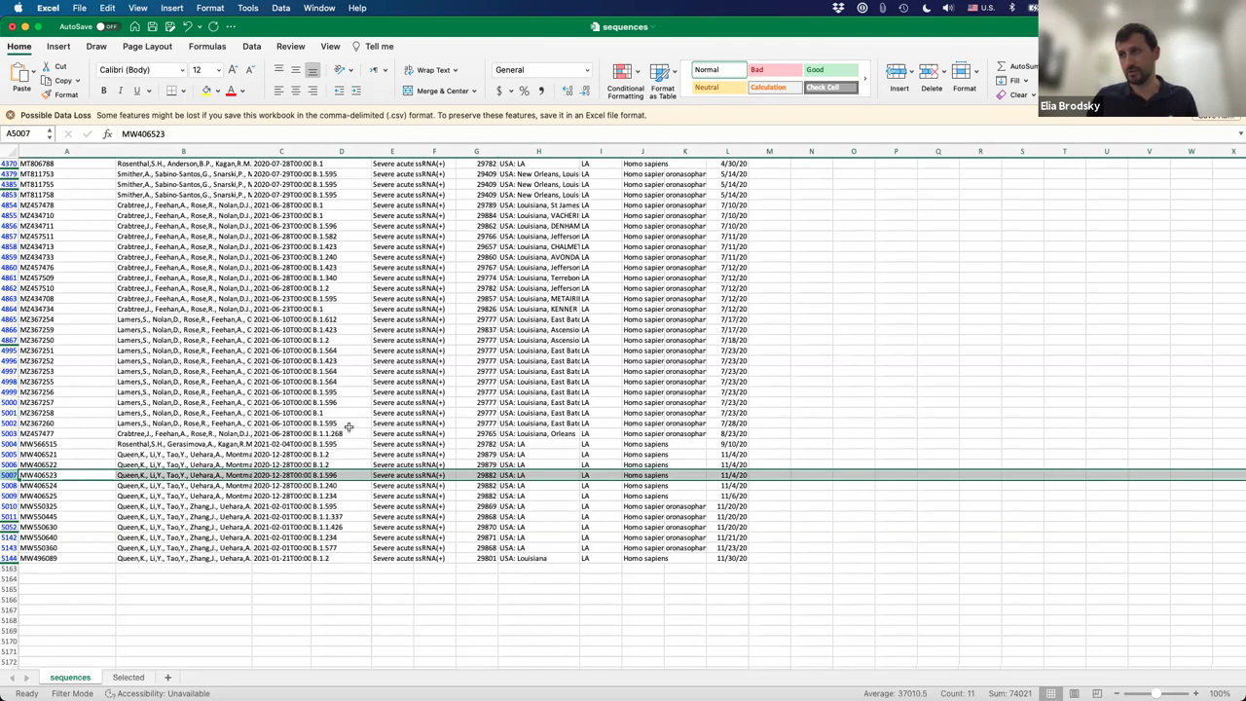
super+click(9, 402)
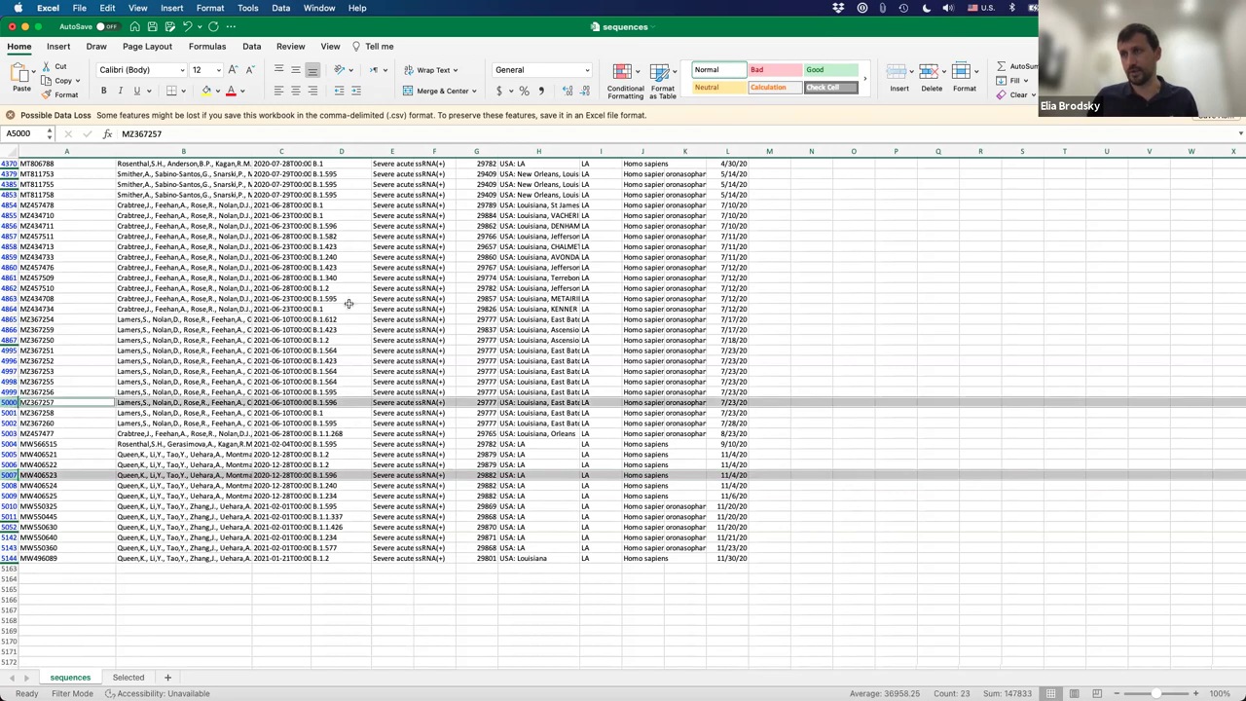
super+click(8, 225)
key(super+c)
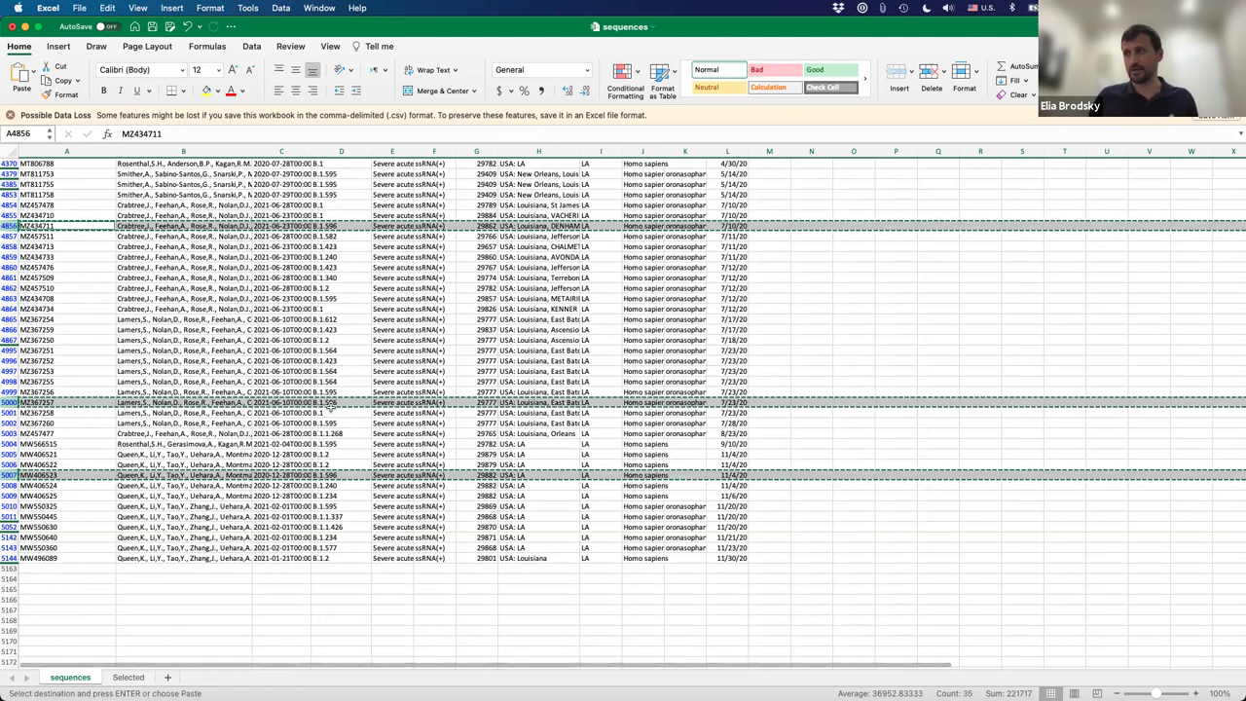
click(127, 677)
click(47, 236)
key(super+v)
click(531, 383)
Label the three B.1.596 records LA-late in cells M8 to M10
click(647, 237)
text(LA-early)
double_click(647, 236)
text(late)
key(Return)
drag(667, 253, 666, 261)
click(647, 288)
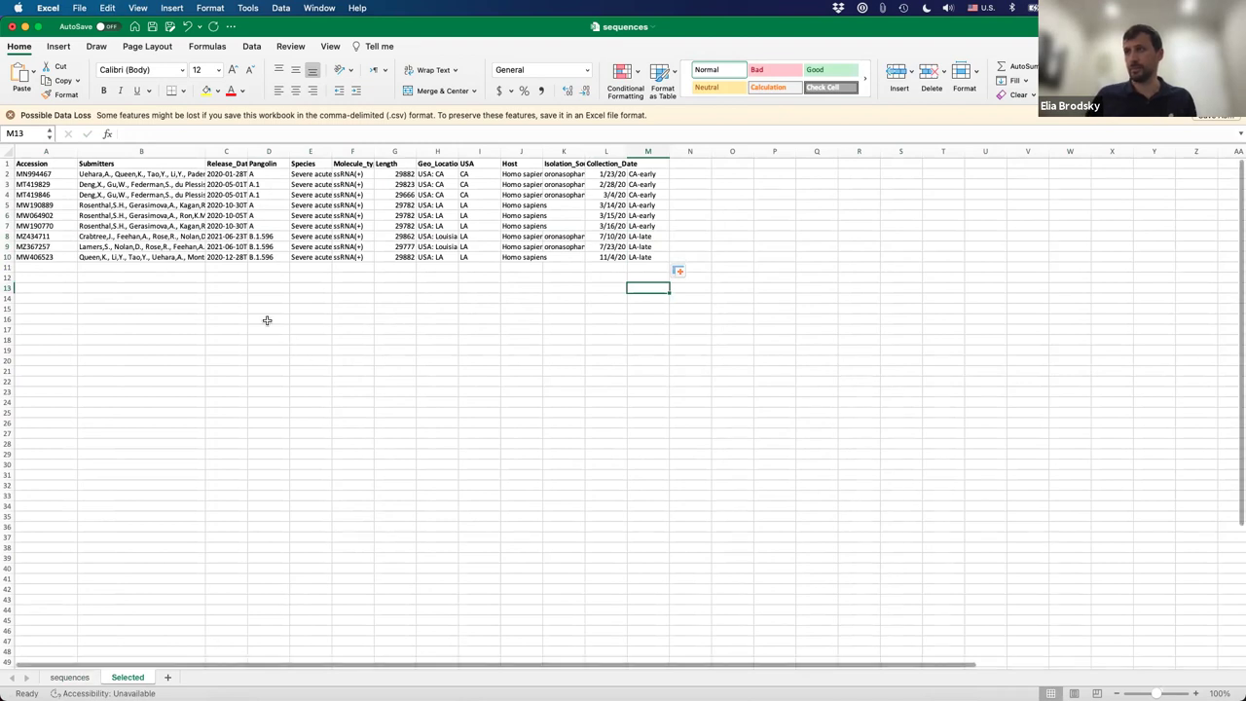
Filter the USA column of the sequences sheet to show only the CA records
key(ctrl+Page_Up)
key(ctrl+Up)
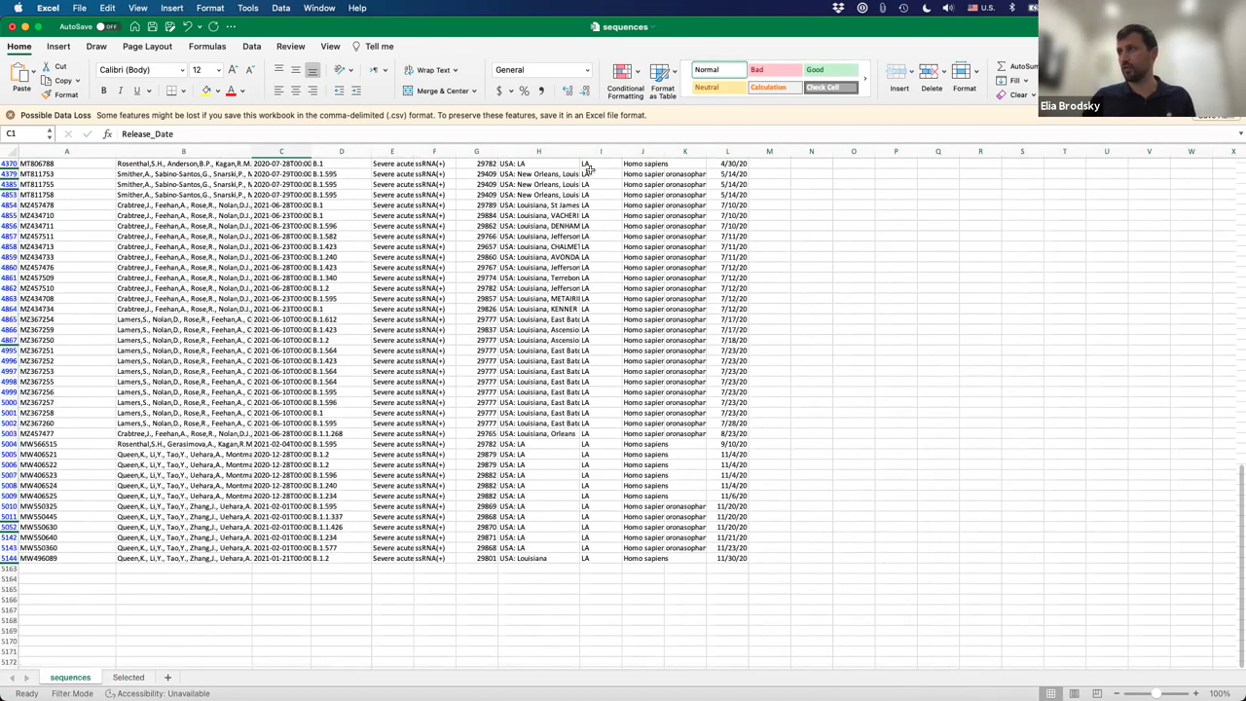
click(616, 163)
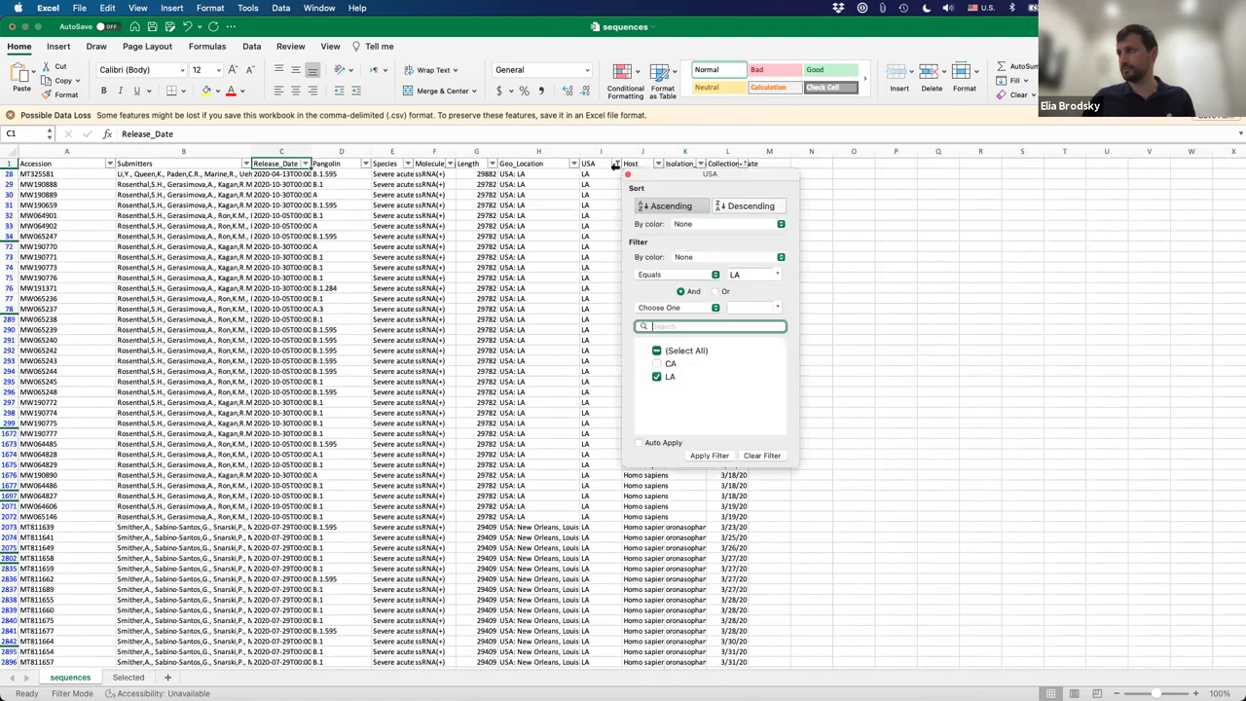
click(657, 377)
click(657, 363)
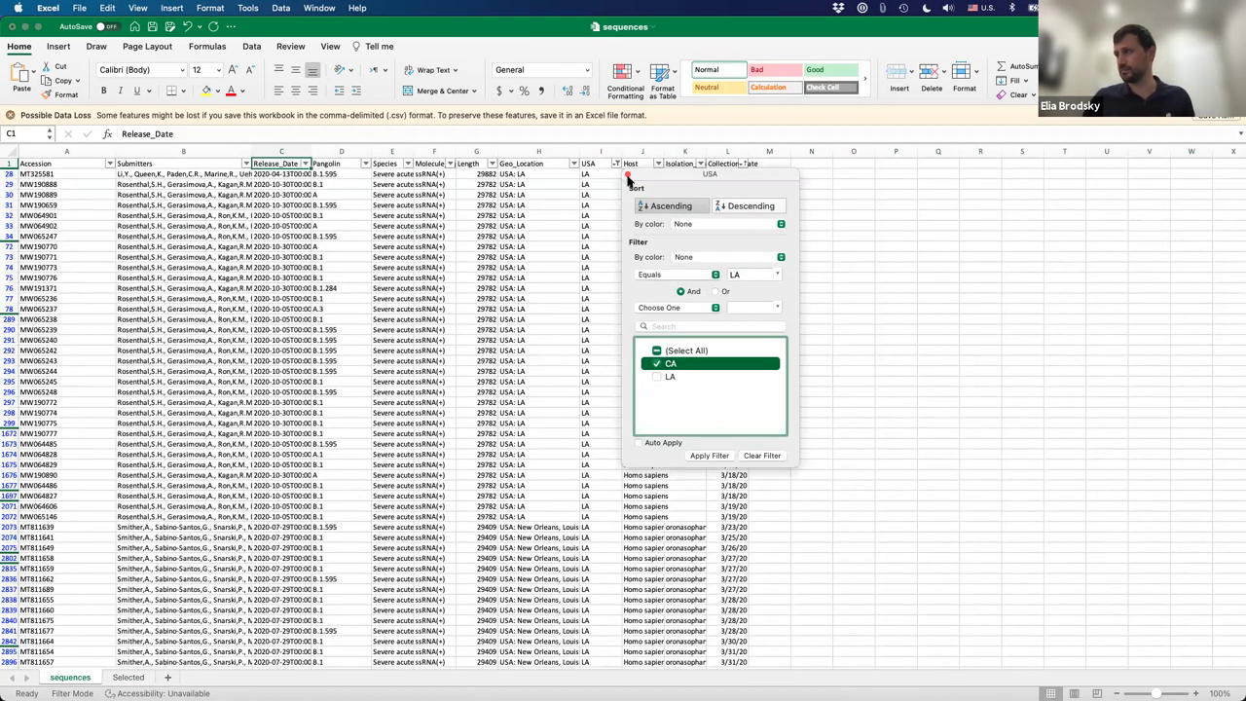
click(710, 455)
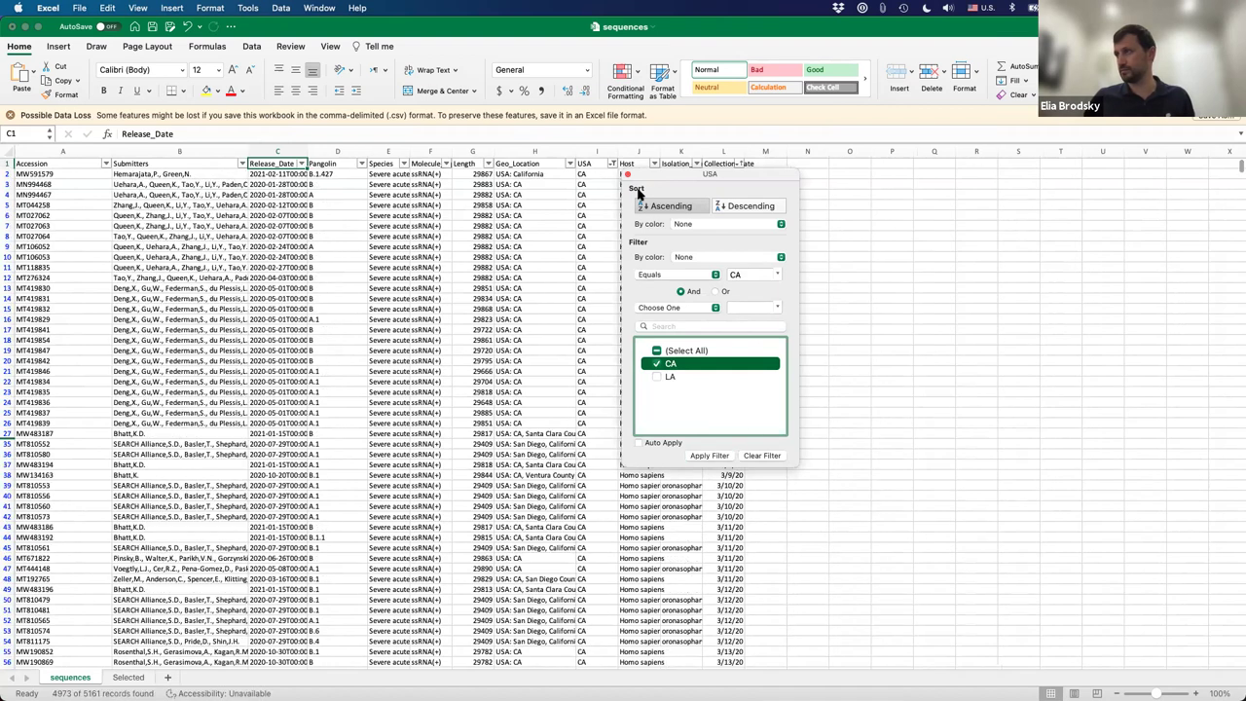
click(627, 175)
Sort the filtered CA records by Collection_Date in descending order
click(740, 163)
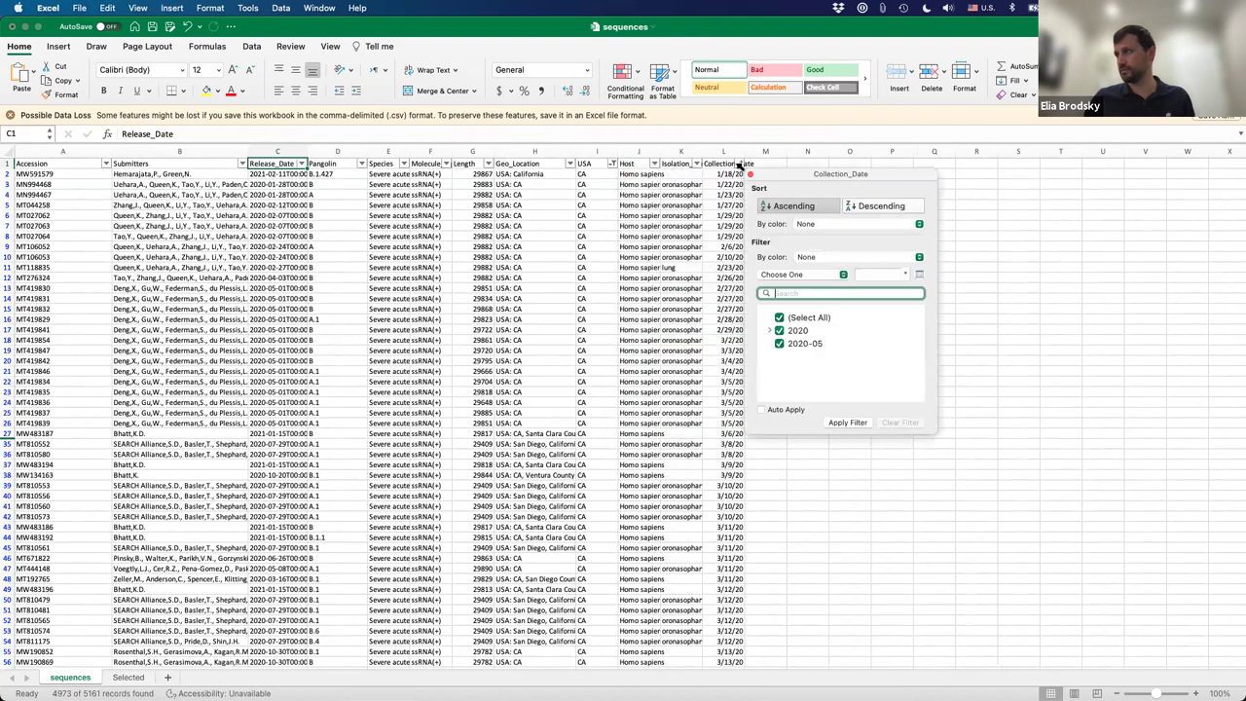
click(873, 207)
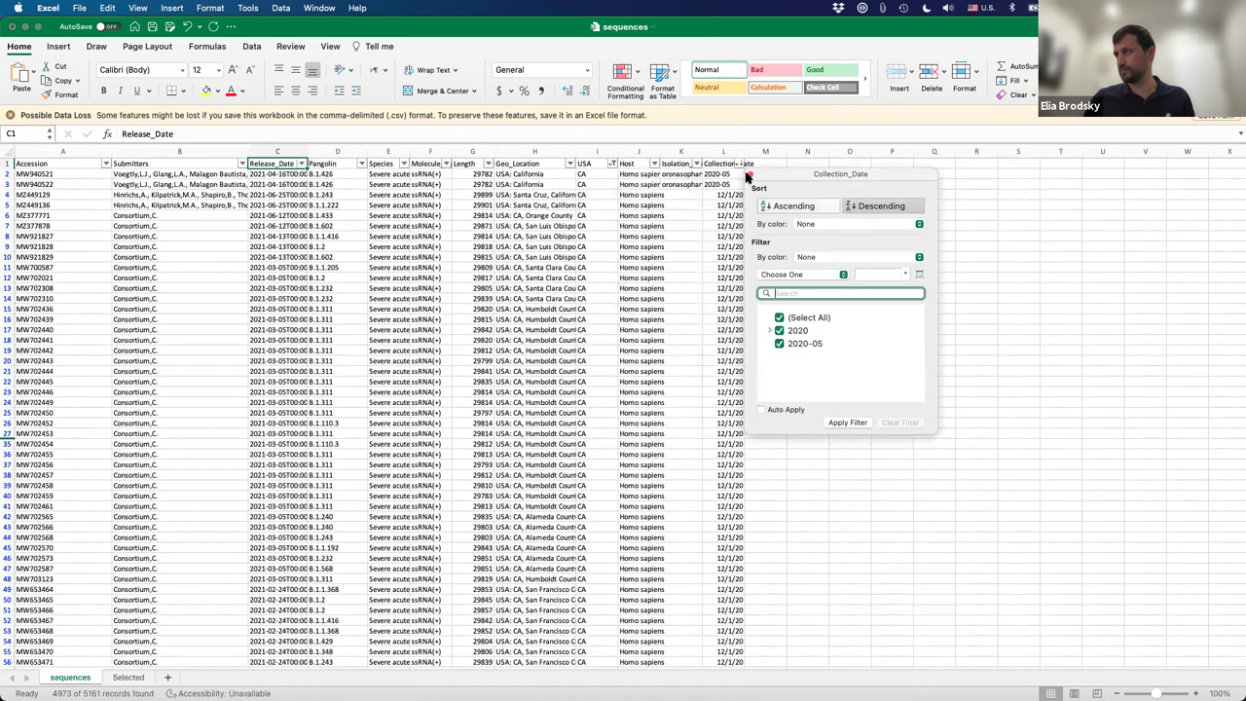
click(738, 200)
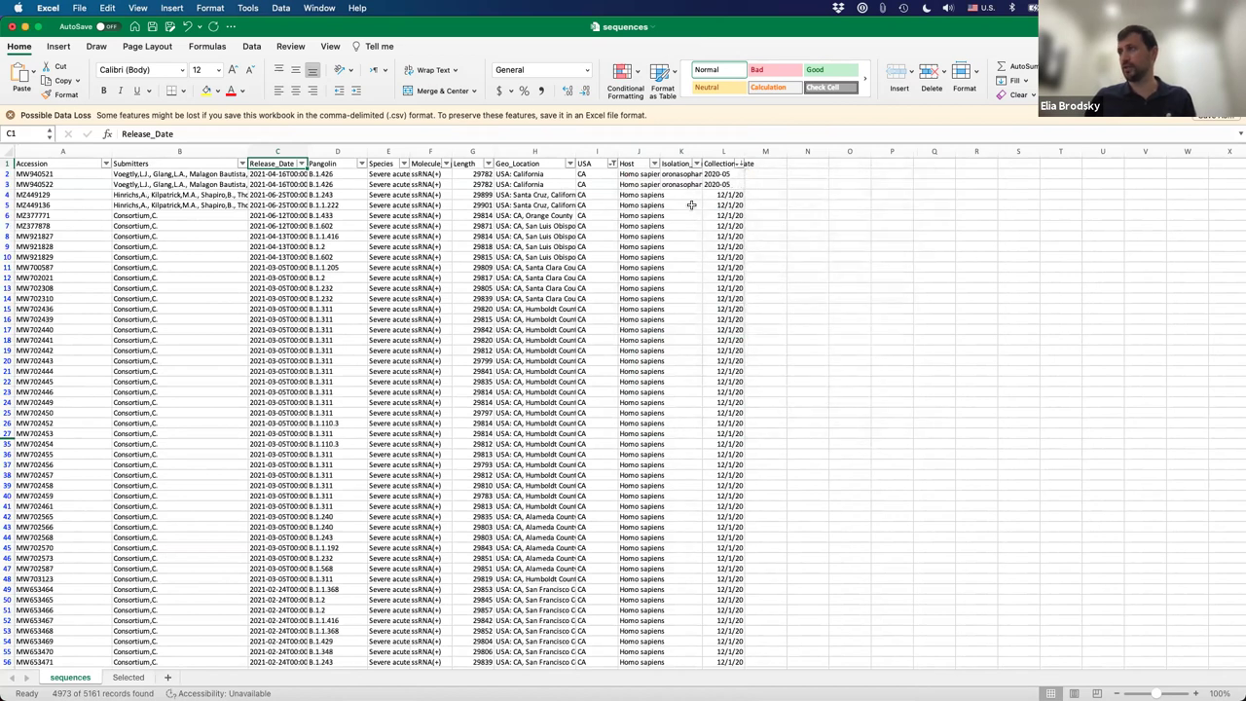
click(737, 163)
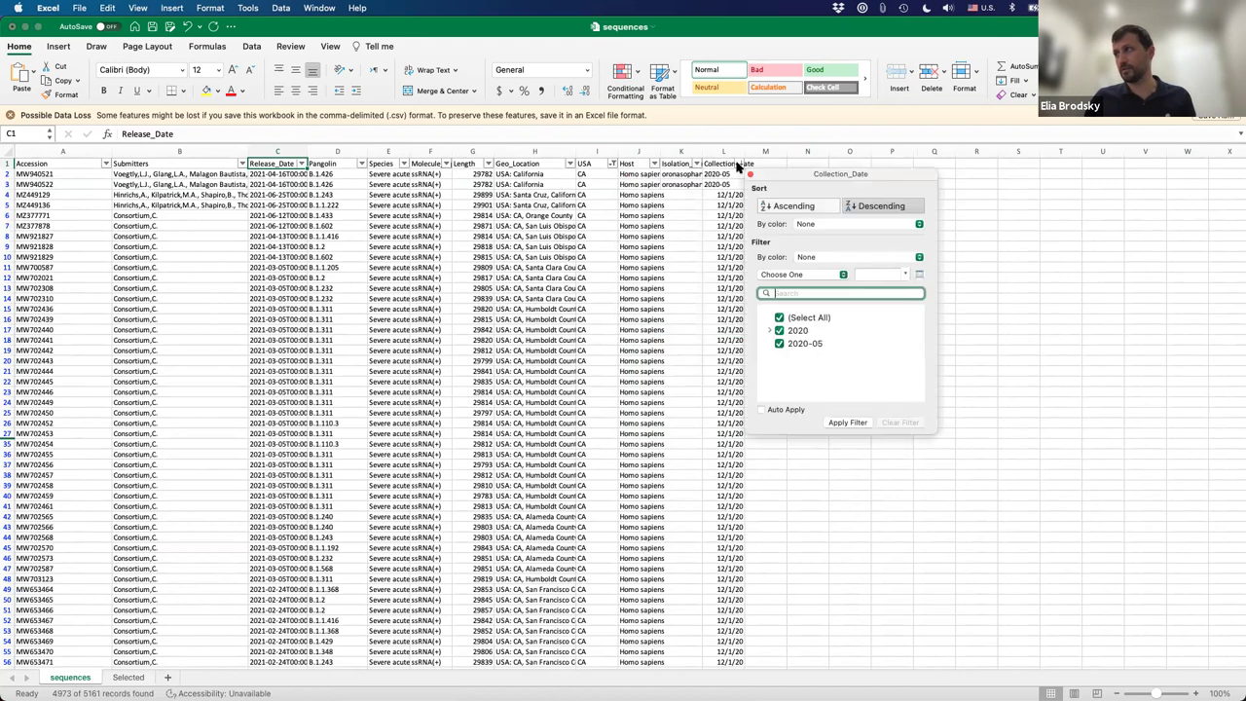
click(797, 206)
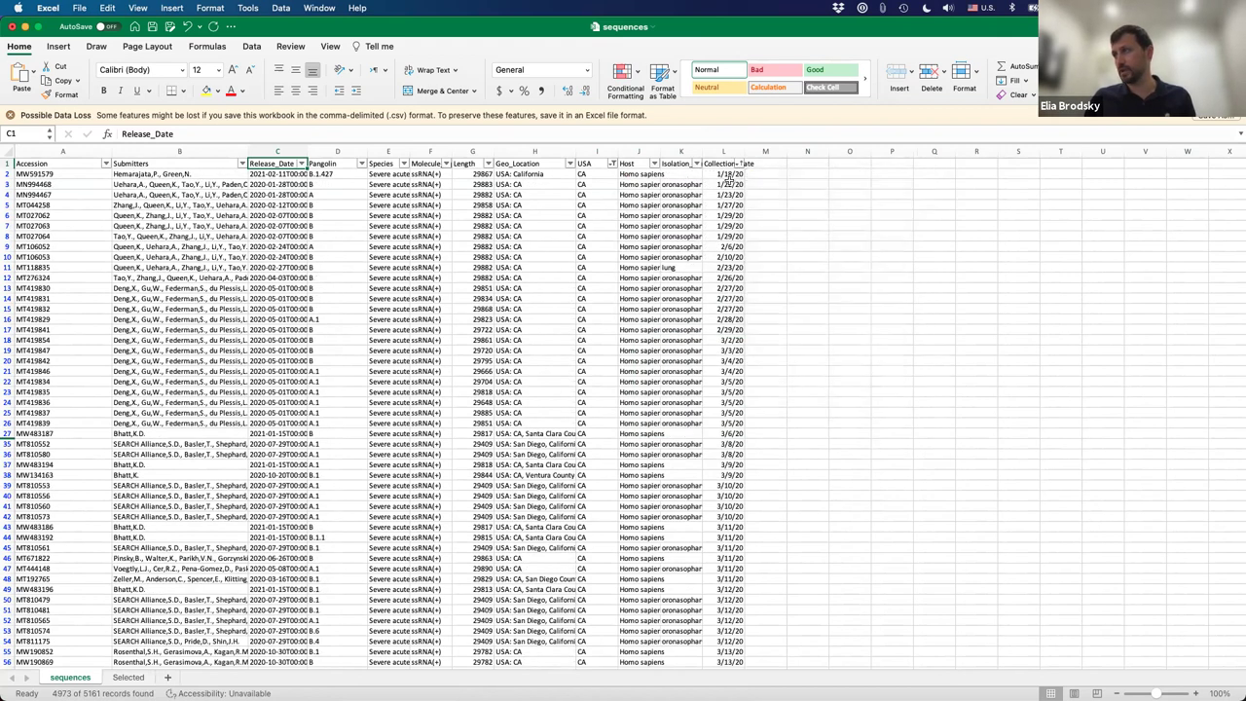
click(738, 165)
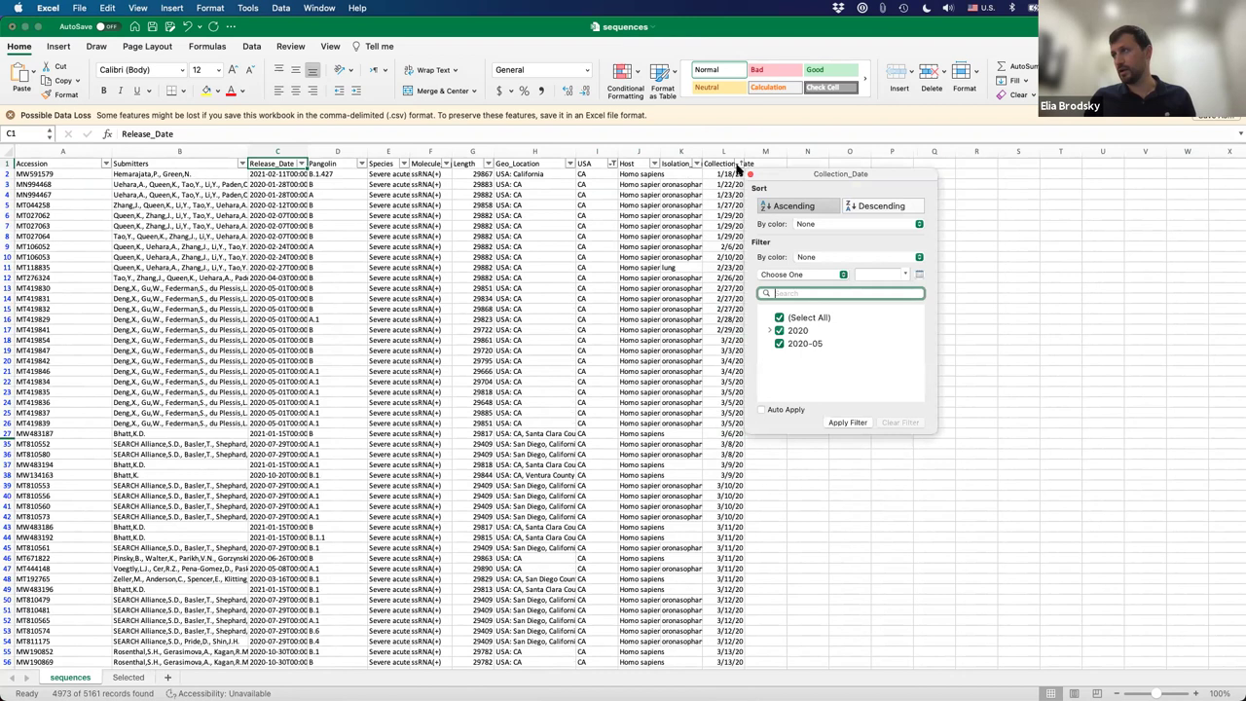
click(863, 206)
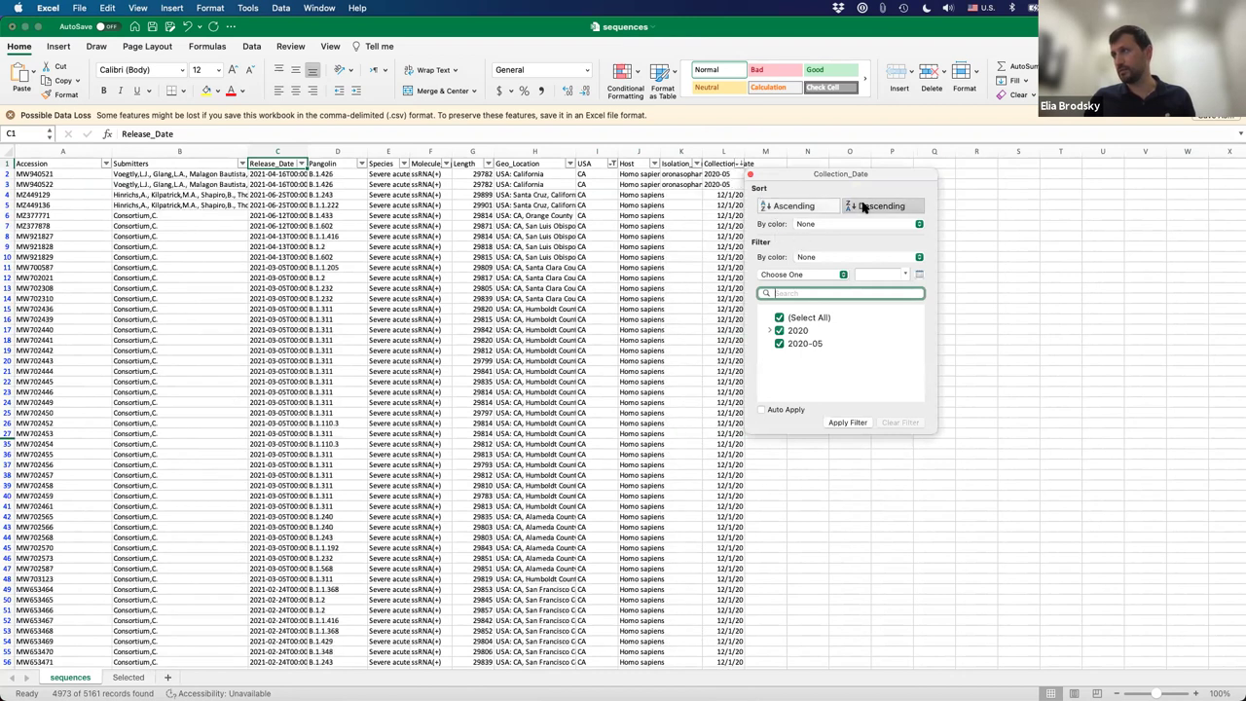
click(750, 176)
Examine the Pangolin lineages and collection dates of the latest CA records for a lineage that recurs across late 2020
scroll(704, 278, down, 15)
scroll(704, 279, down, 20)
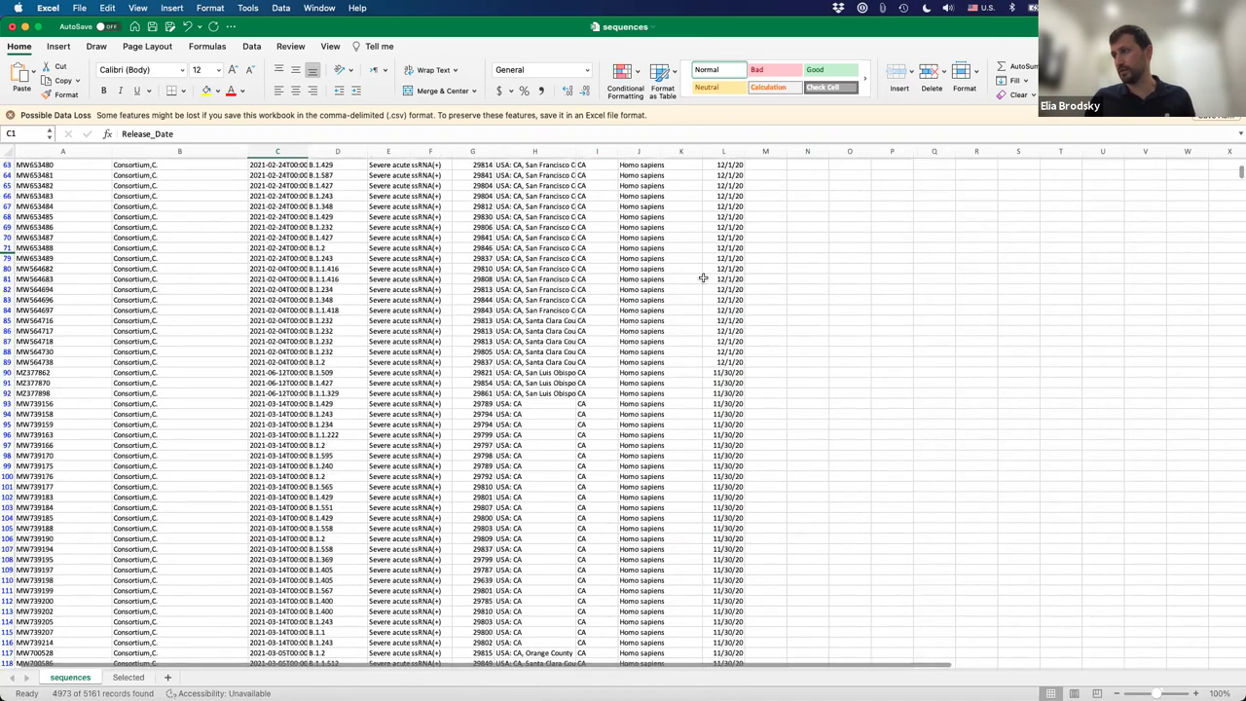
scroll(703, 278, up, 20)
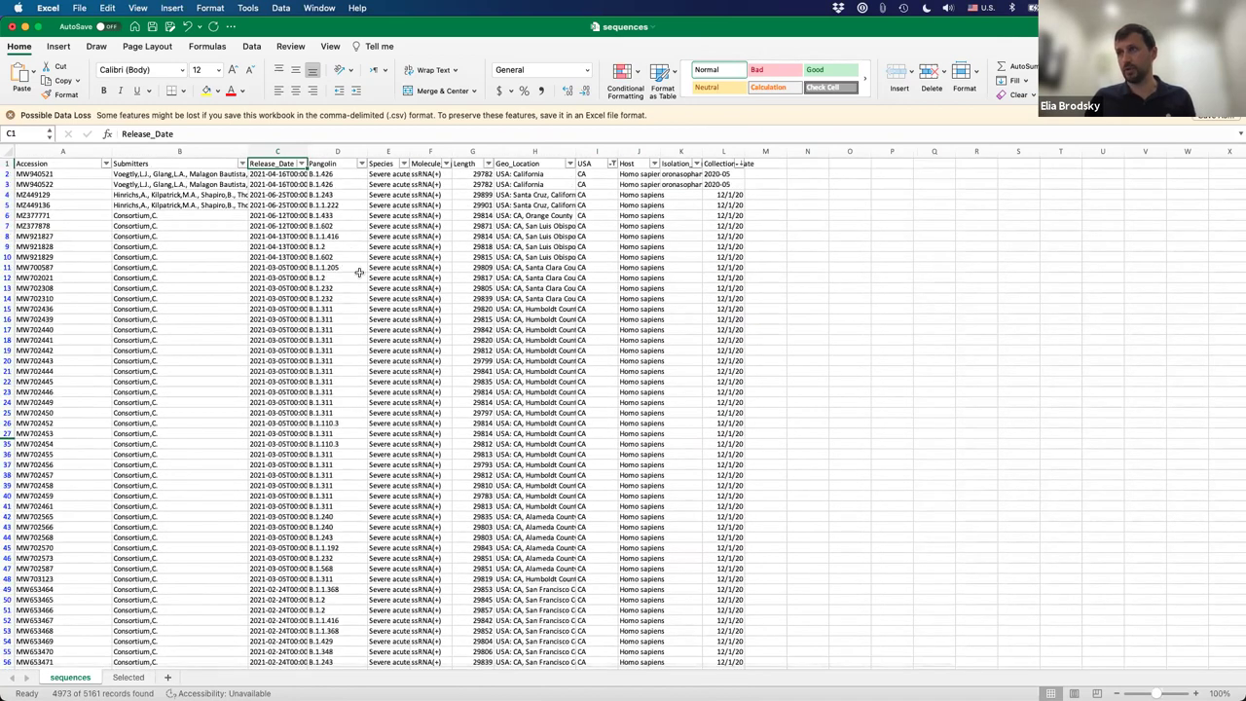
scroll(346, 300, down, 3)
scroll(347, 303, down, 4)
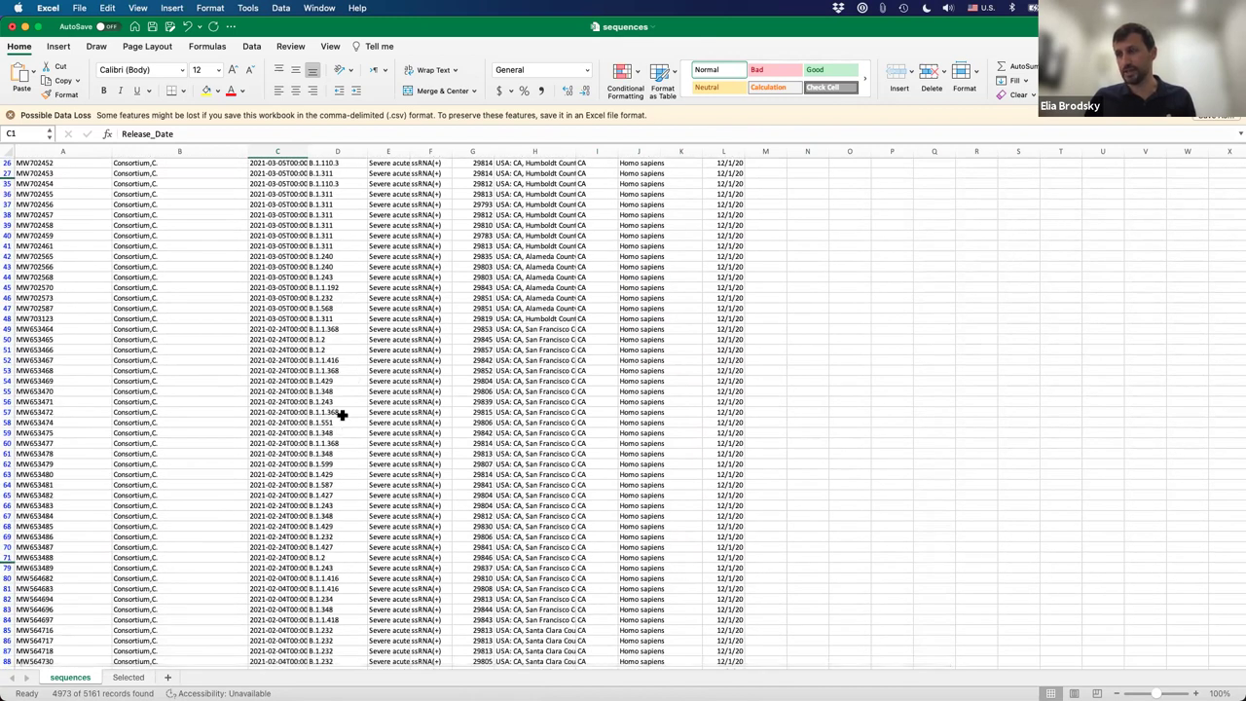
scroll(341, 382, down, 2)
scroll(342, 360, up, 10)
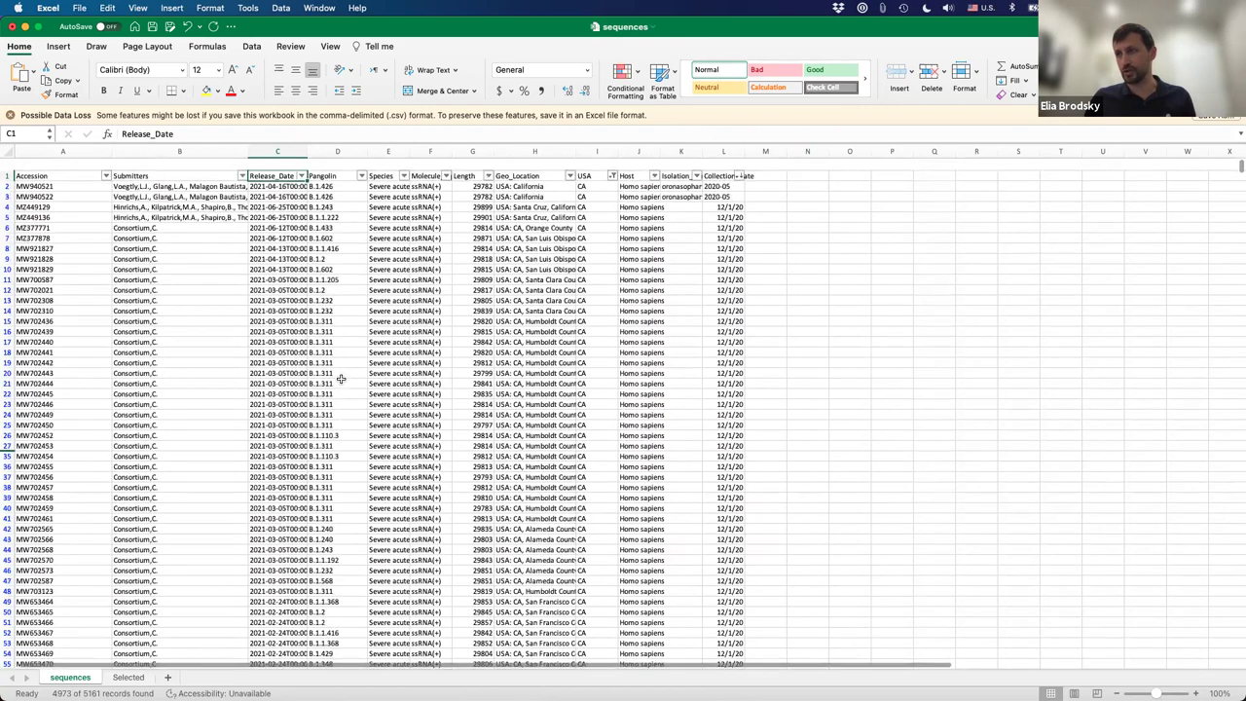
click(345, 309)
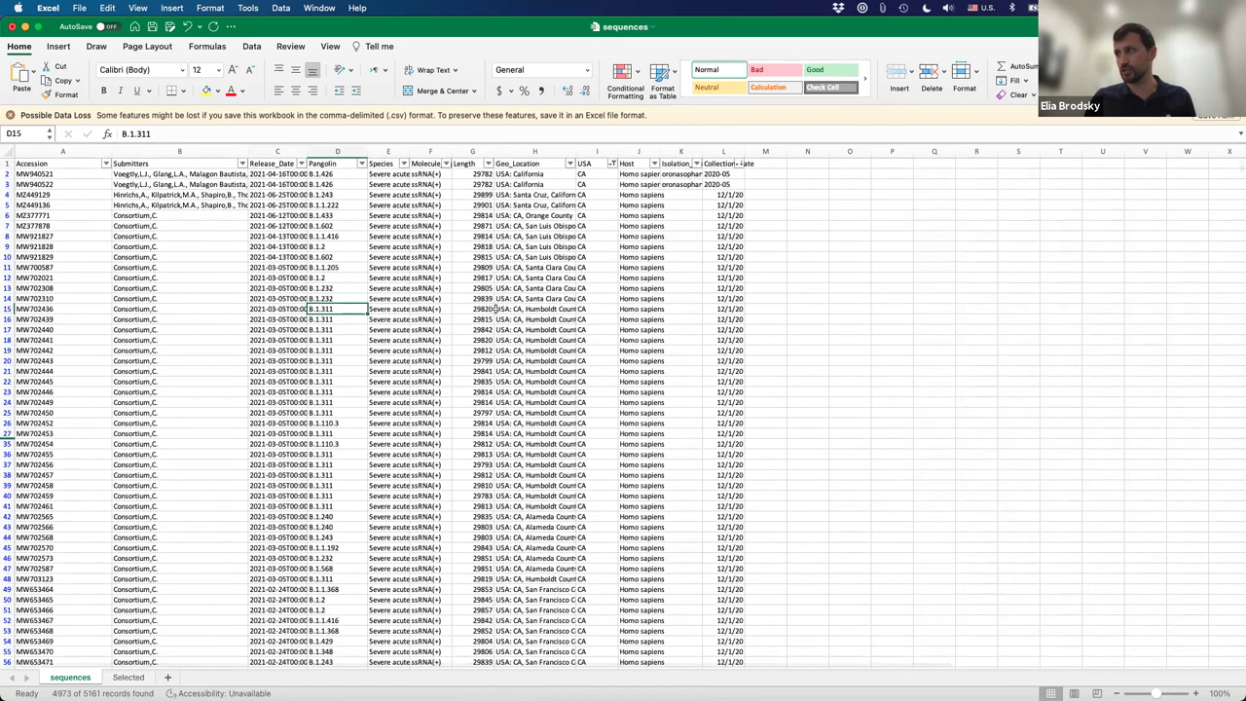
scroll(344, 309, down, 1)
scroll(344, 308, down, 5)
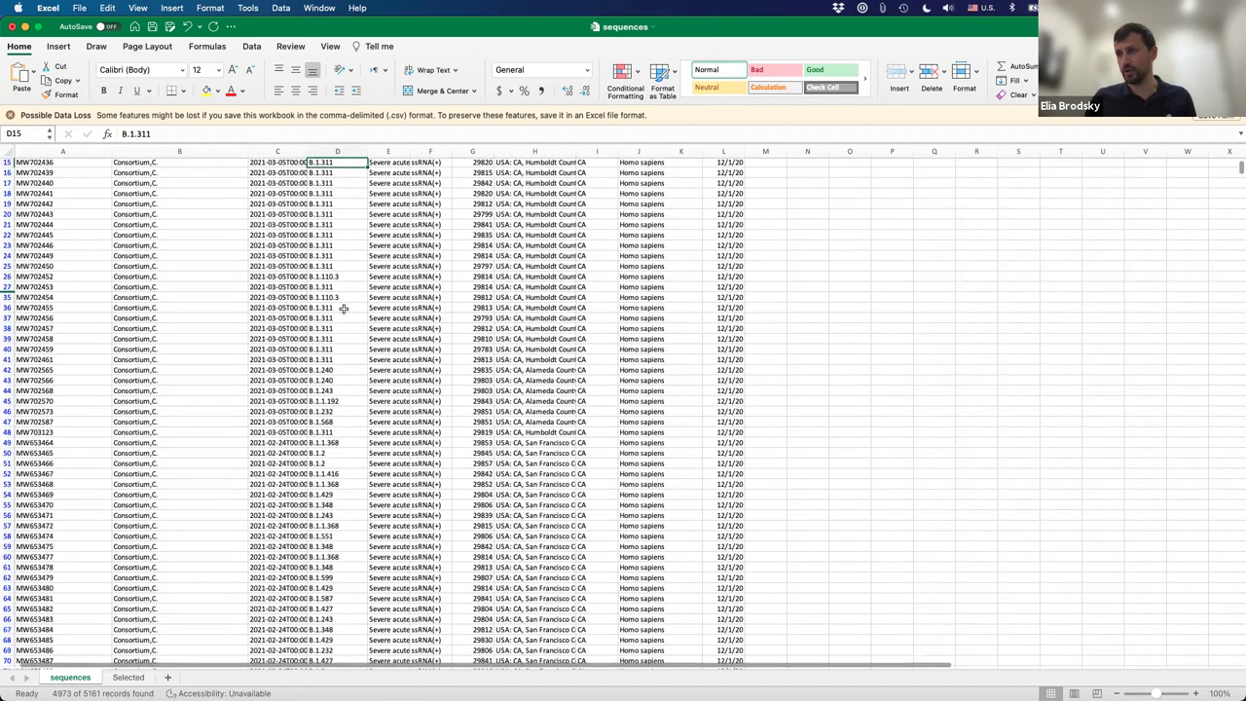
scroll(336, 416, down, 3)
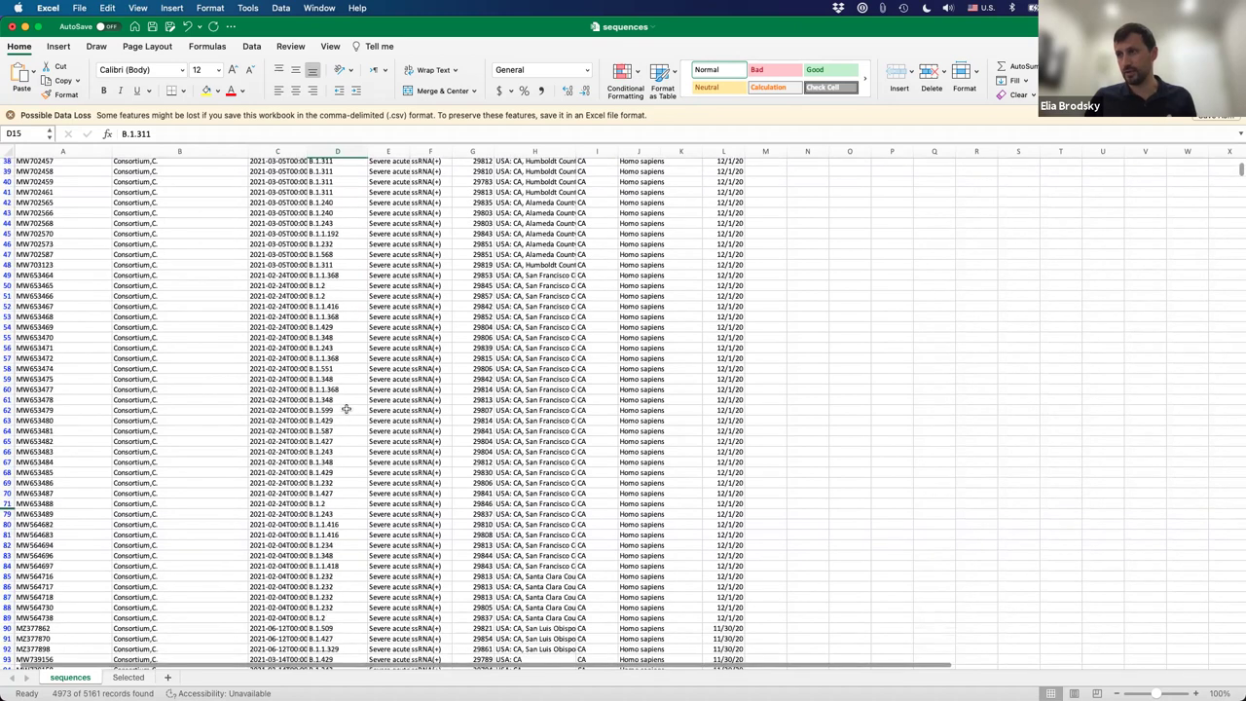
scroll(348, 453, down, 5)
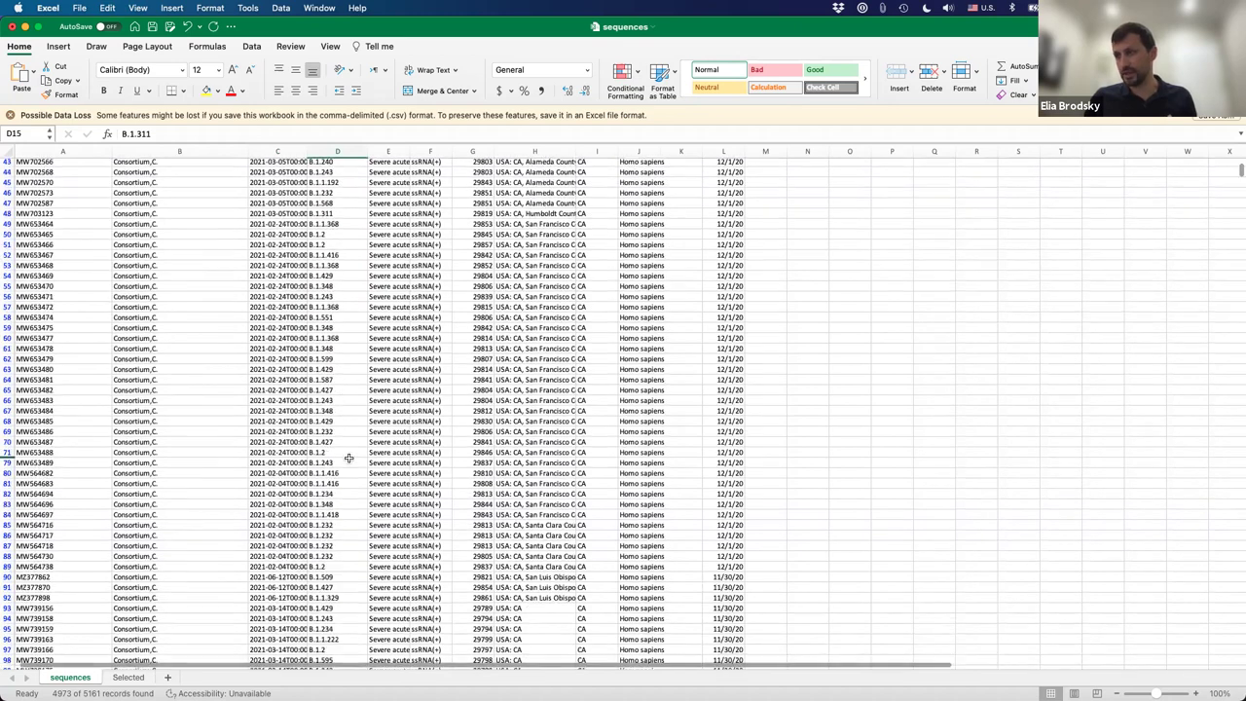
scroll(347, 457, down, 5)
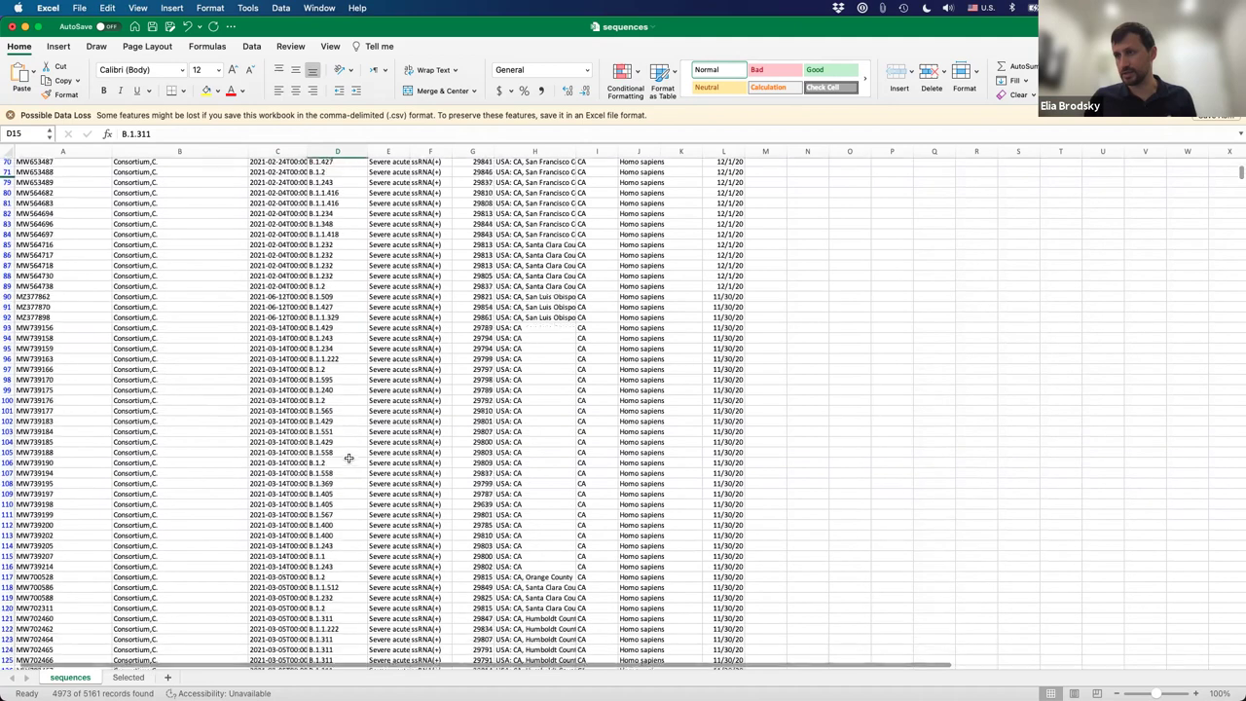
scroll(740, 434, down, 20)
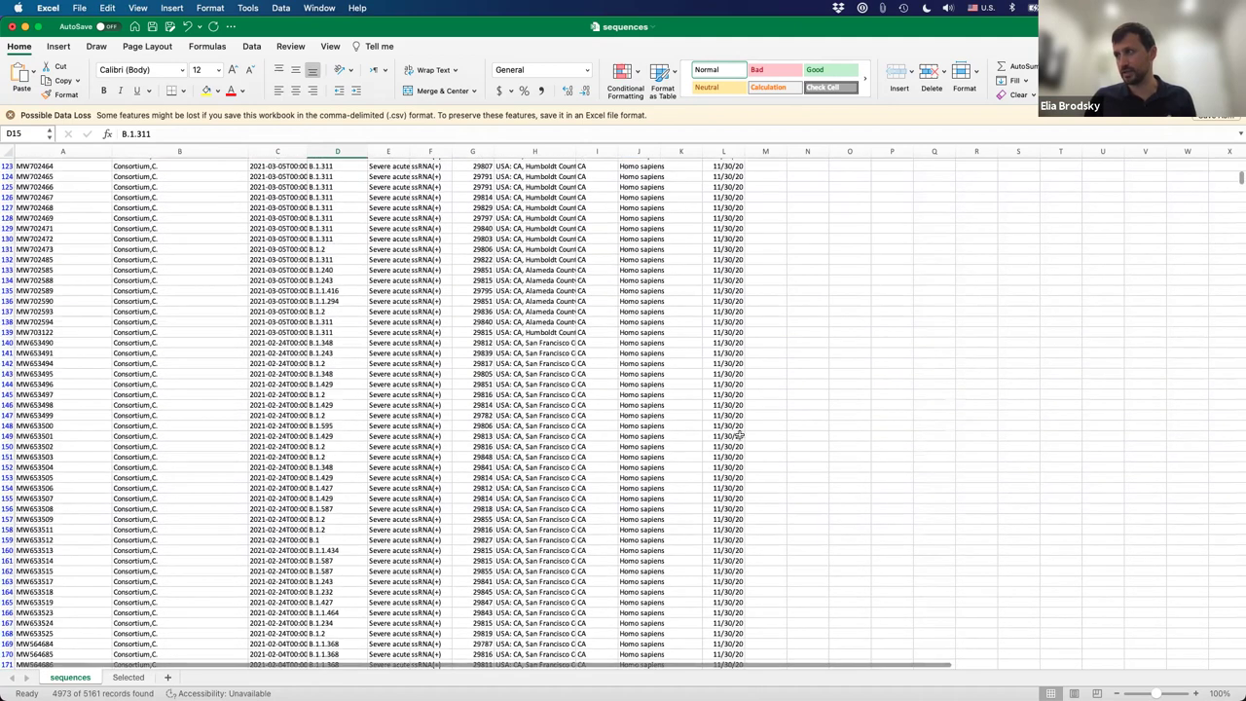
scroll(740, 434, down, 20)
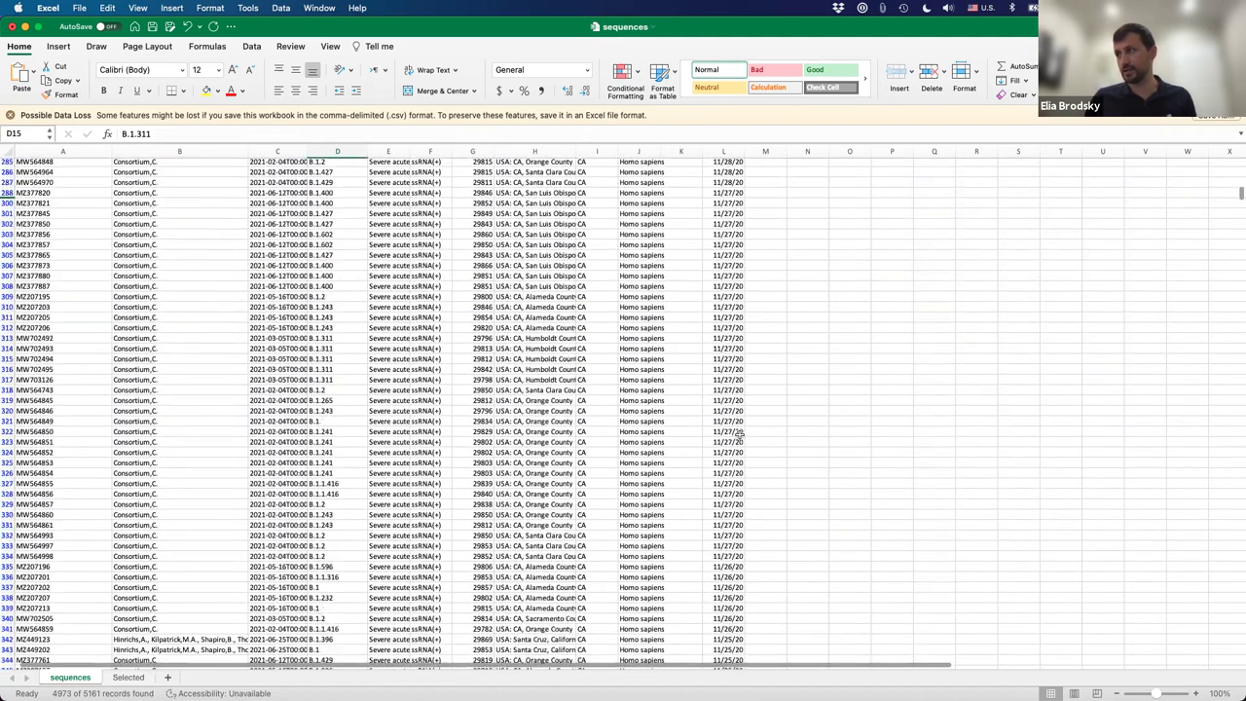
scroll(740, 435, down, 17)
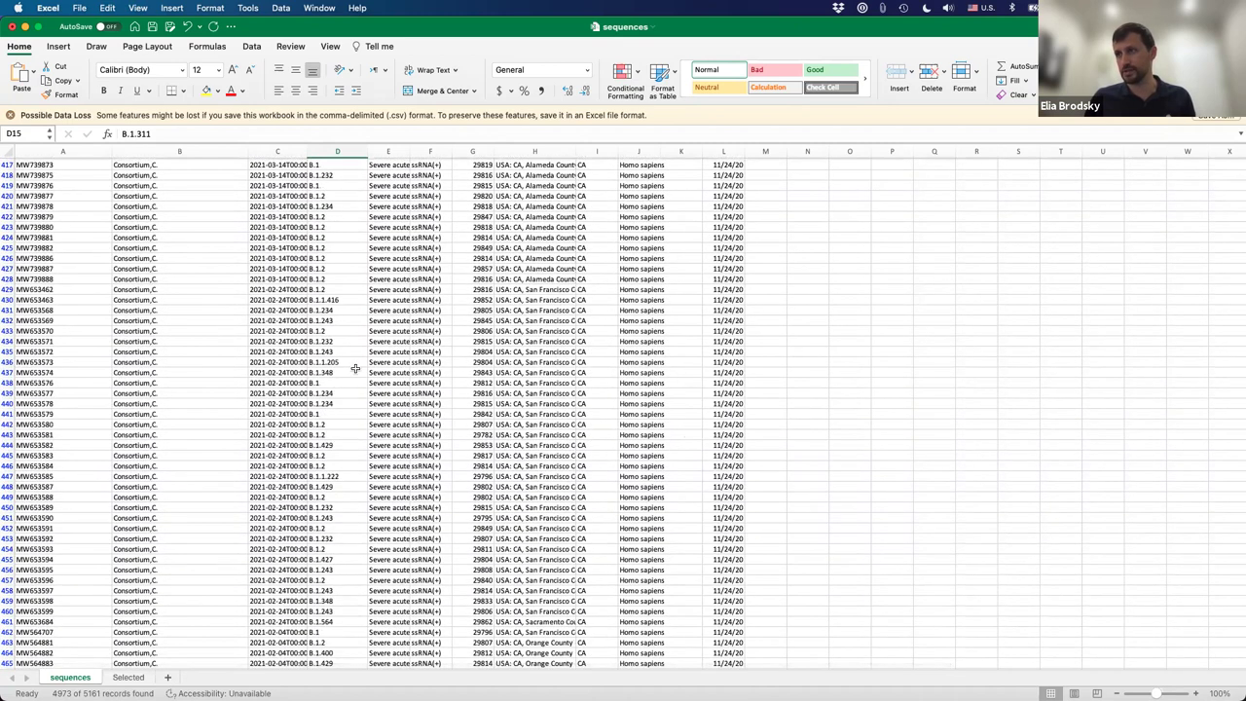
scroll(340, 325, down, 5)
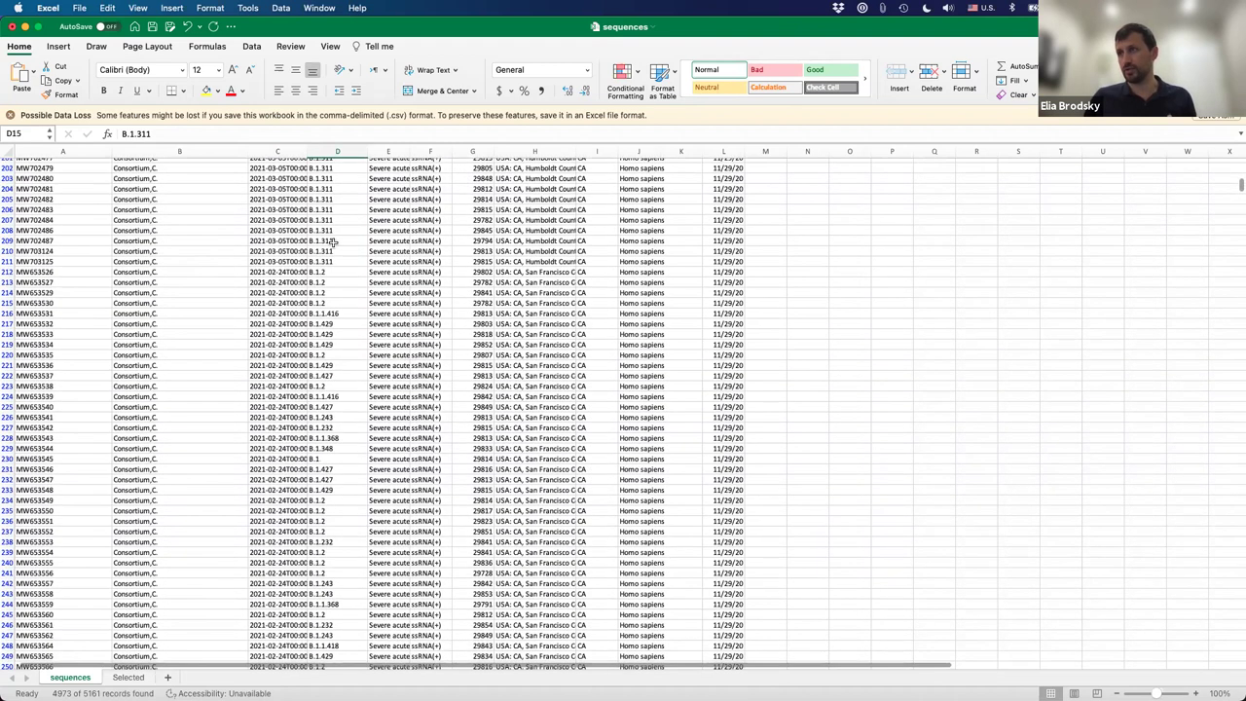
Copy the full rows of the late B.1.2 records MW653488, MW653526 and MW564923 from the sequences sheet into Selected starting at row 11
scroll(327, 273, up, 2)
click(6, 303)
scroll(328, 364, up, 3)
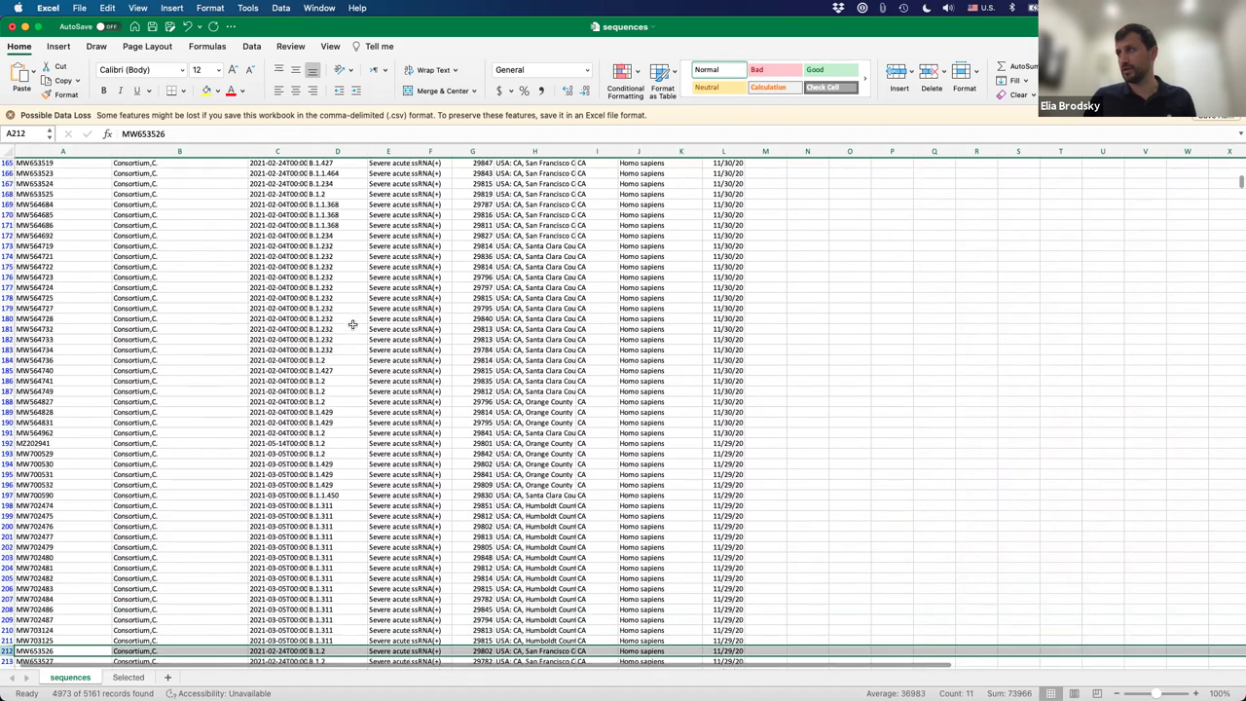
scroll(356, 323, up, 5)
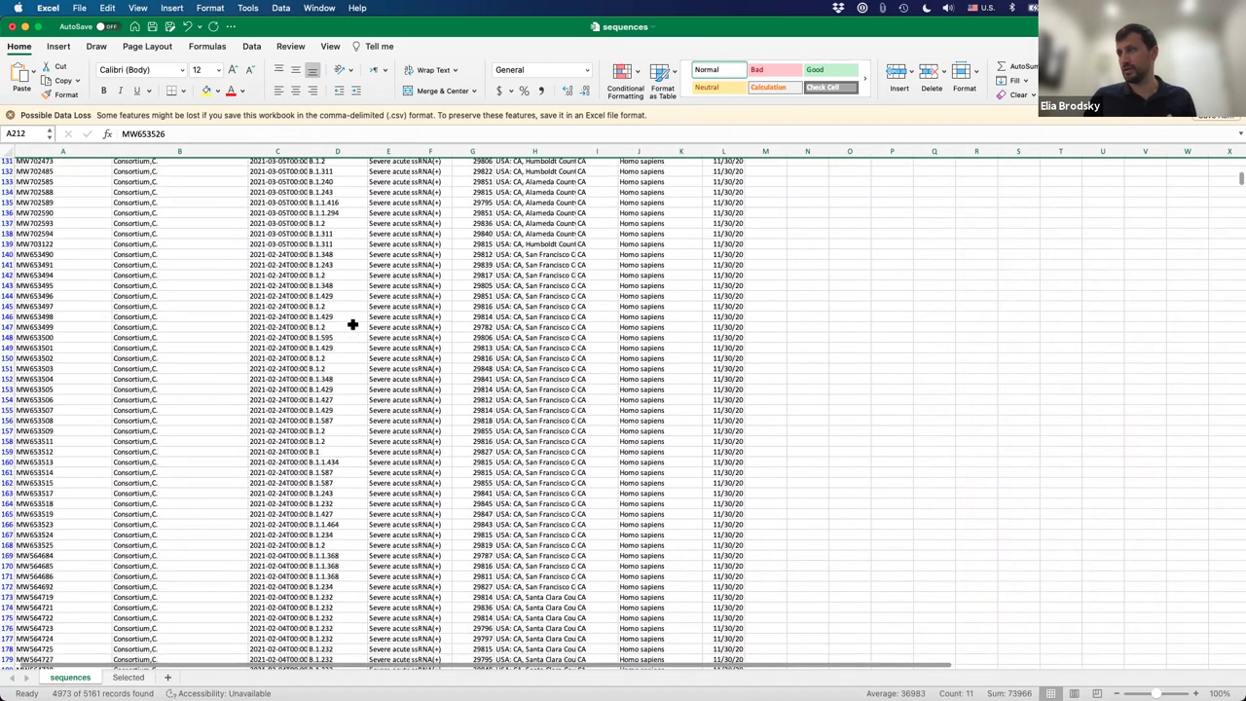
scroll(440, 292, up, 10)
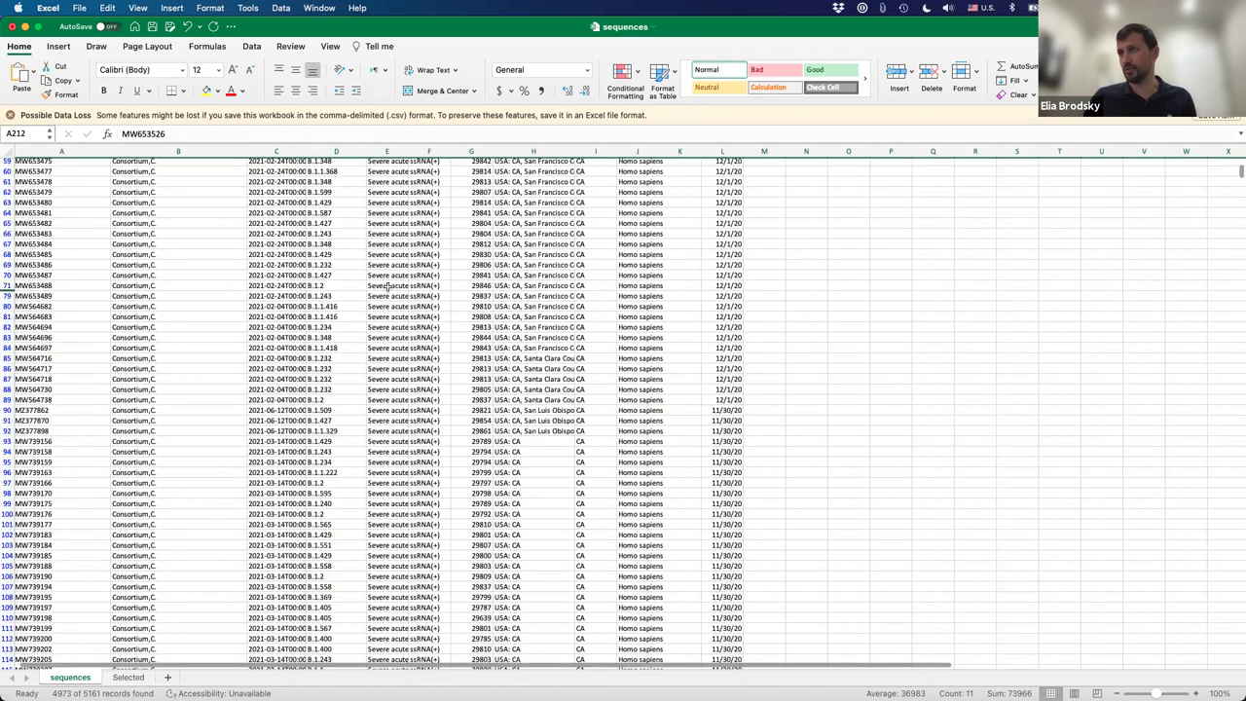
click(8, 301)
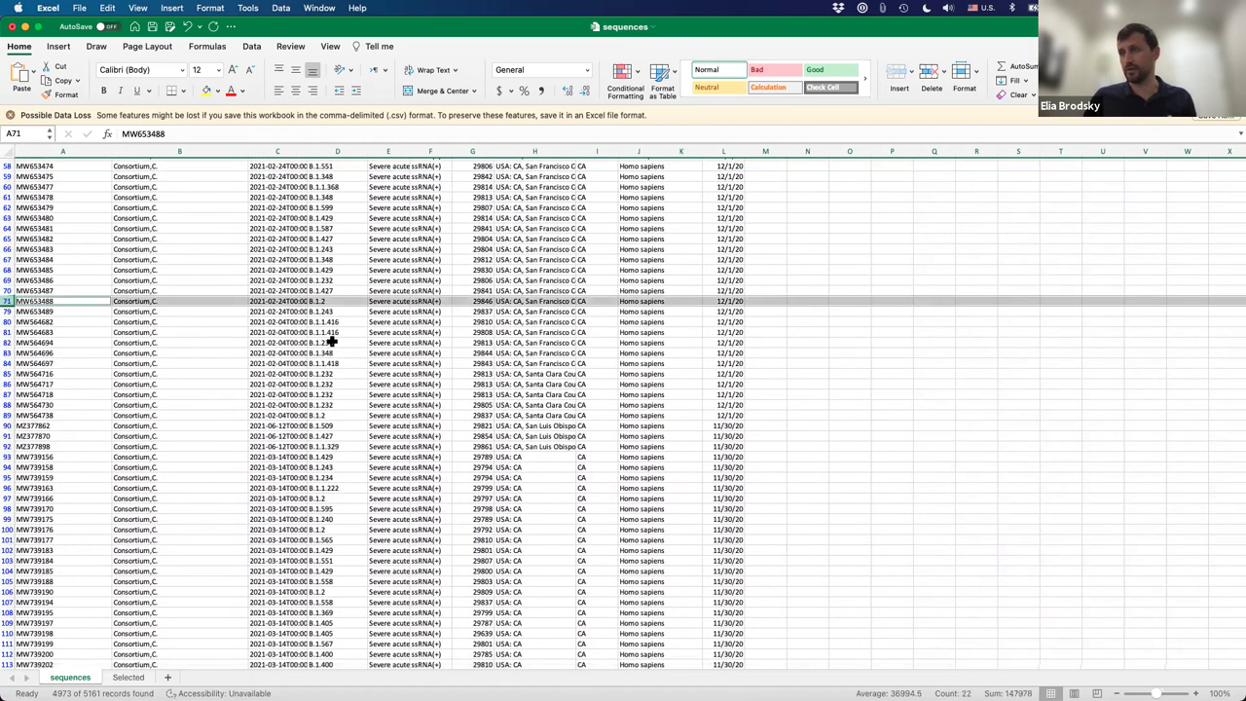
scroll(331, 341, down, 15)
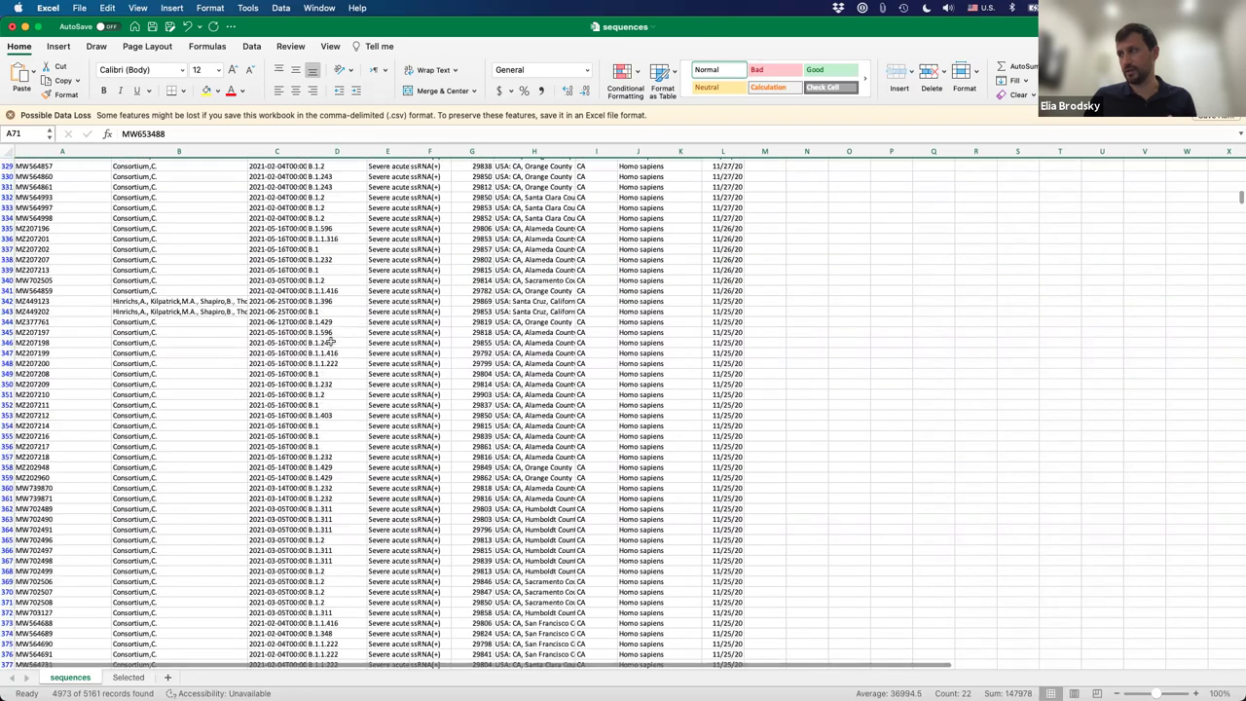
scroll(331, 341, down, 20)
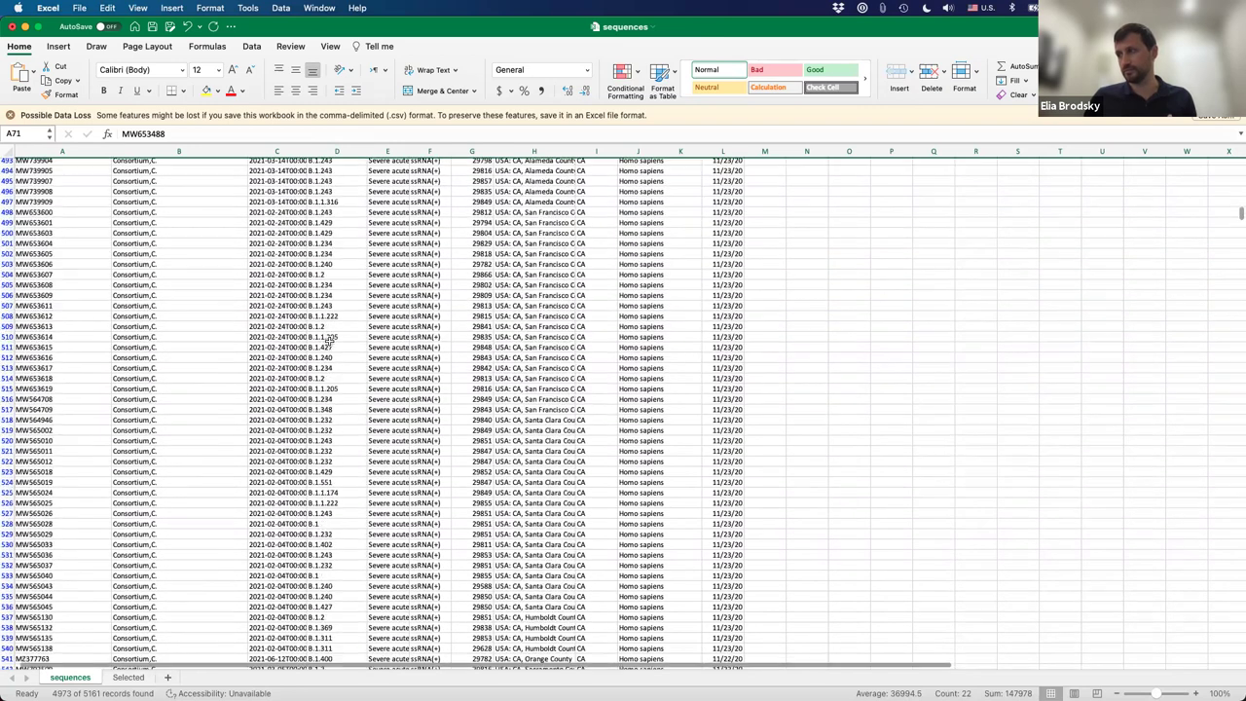
scroll(331, 342, down, 20)
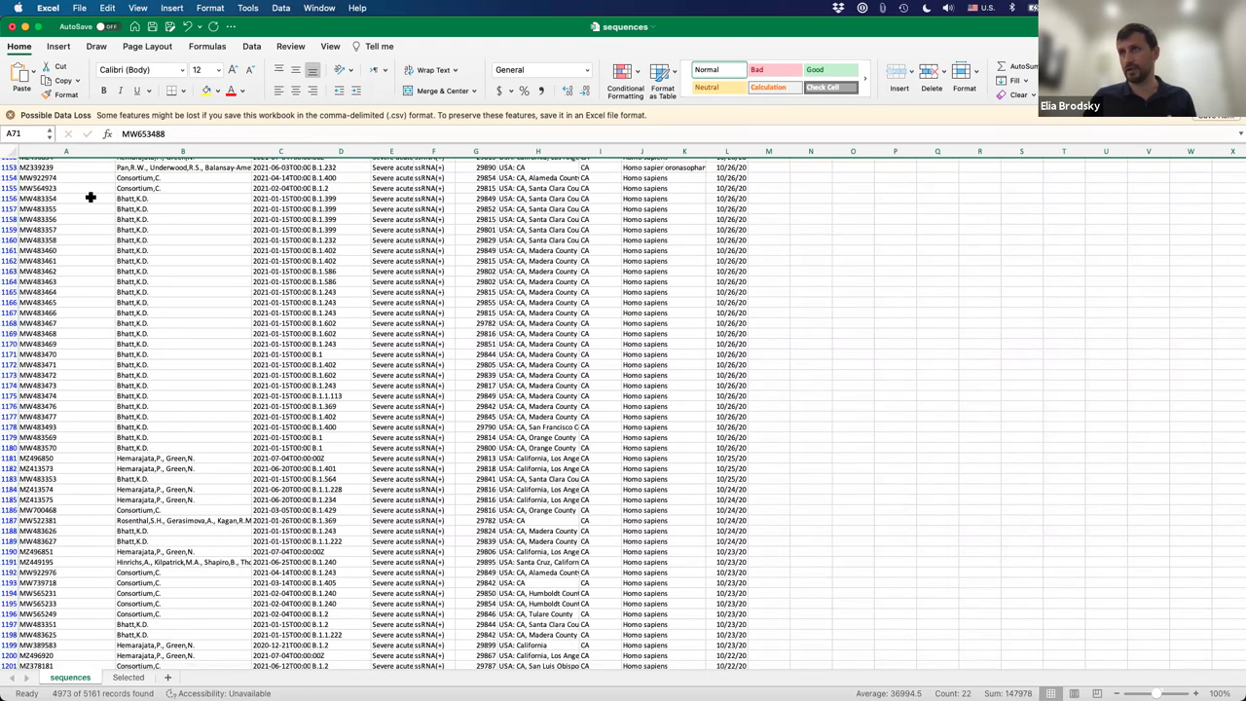
click(10, 188)
key(super+c)
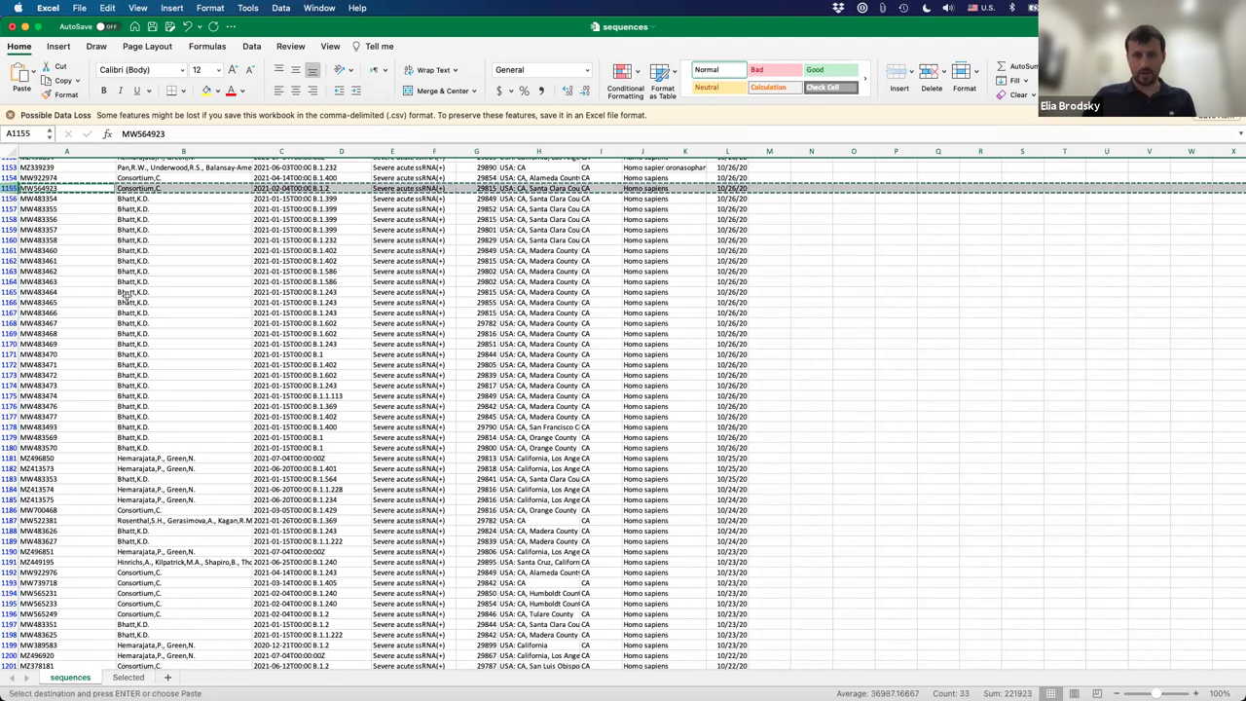
click(127, 677)
click(39, 269)
key(super+v)
Review the collected accessions in cells A2 to A13 of the Selected sheet
click(58, 174)
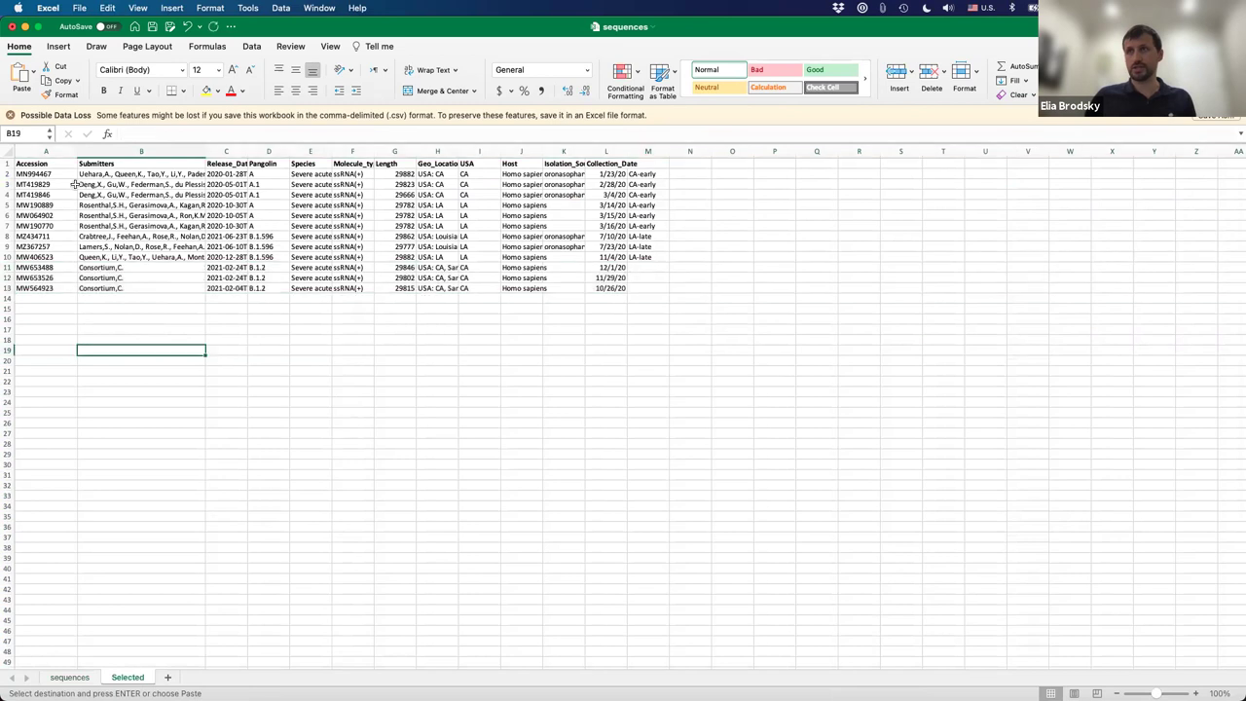
shift+click(54, 287)
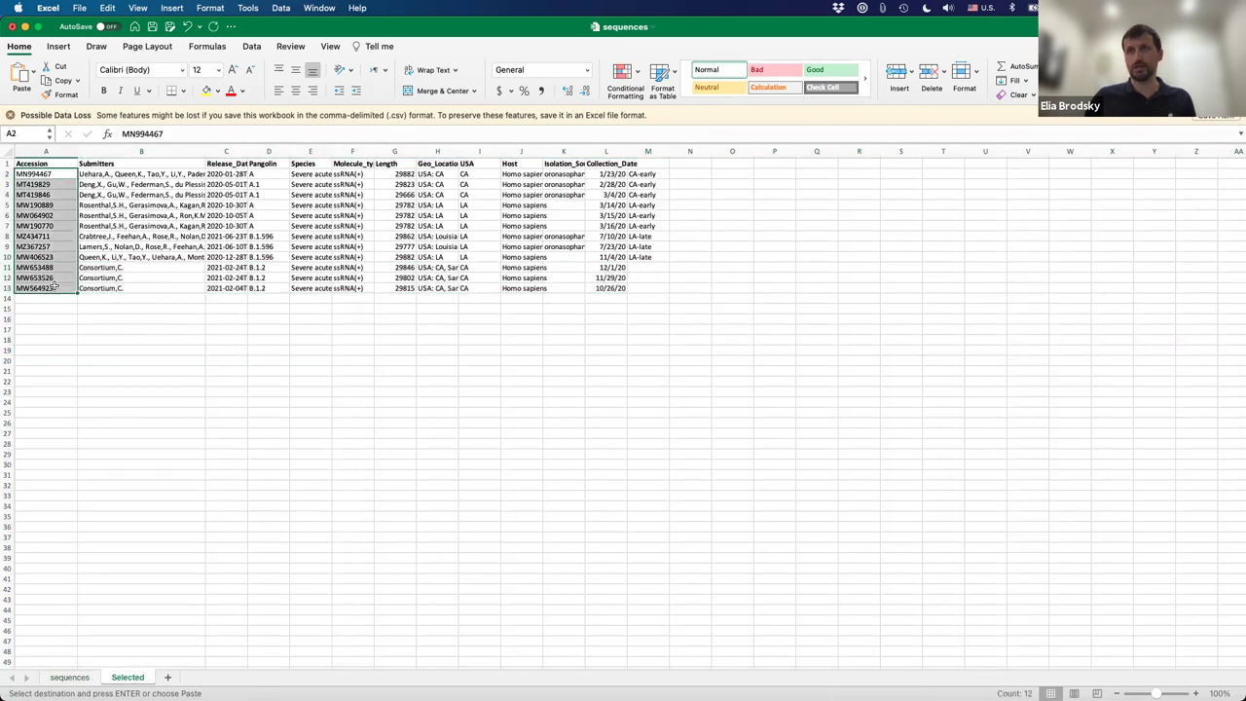
click(136, 317)
Label the three late B.1.2 records in cells M11 to M13 of the Selected sheet as CA-late
click(650, 268)
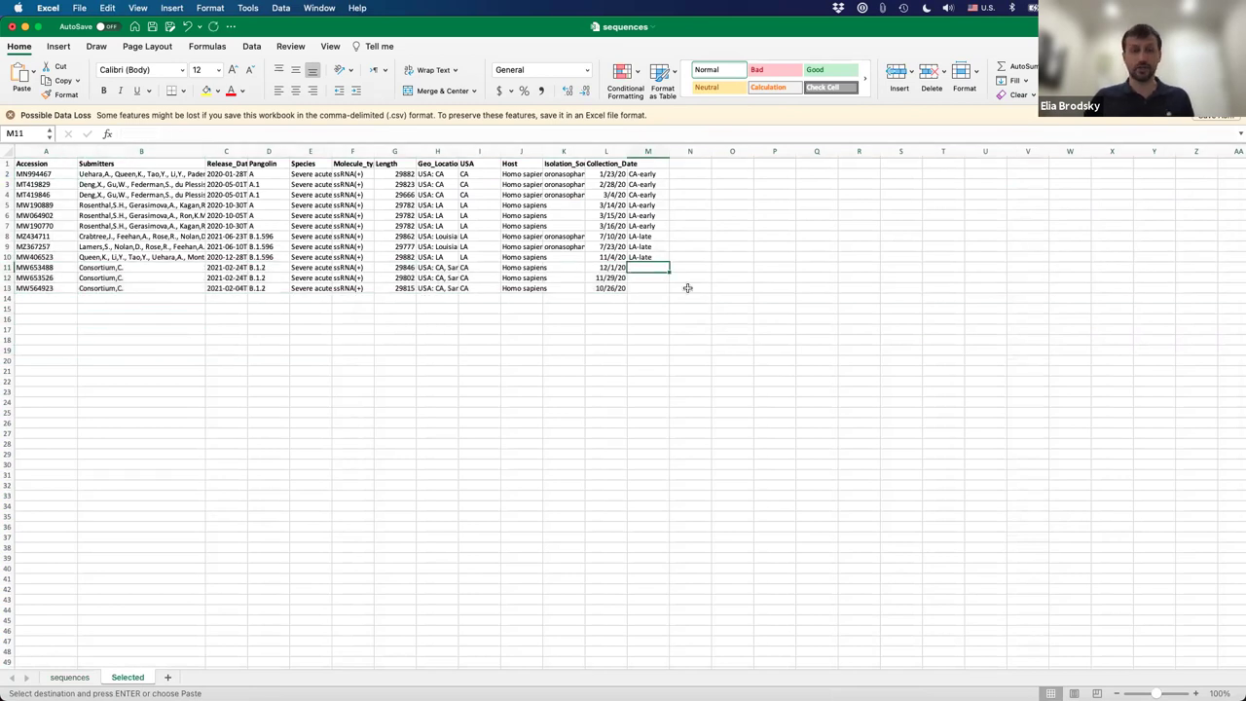
text(CA-late)
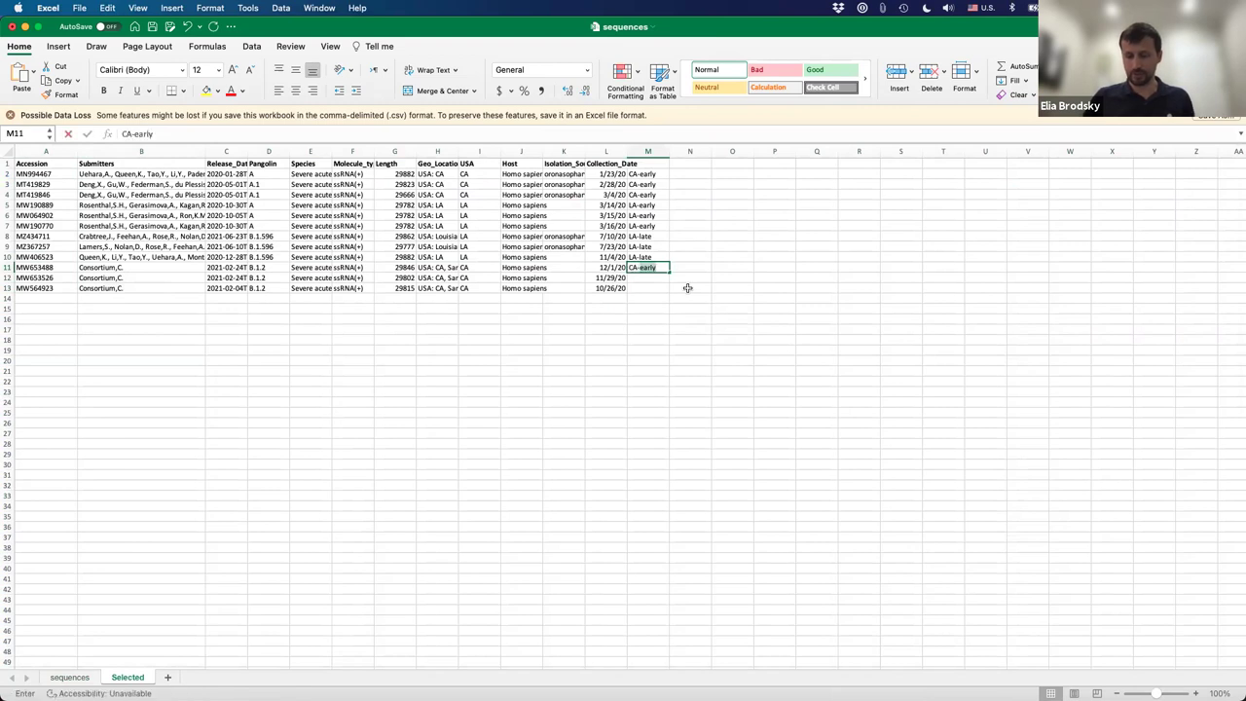
click(679, 298)
click(658, 266)
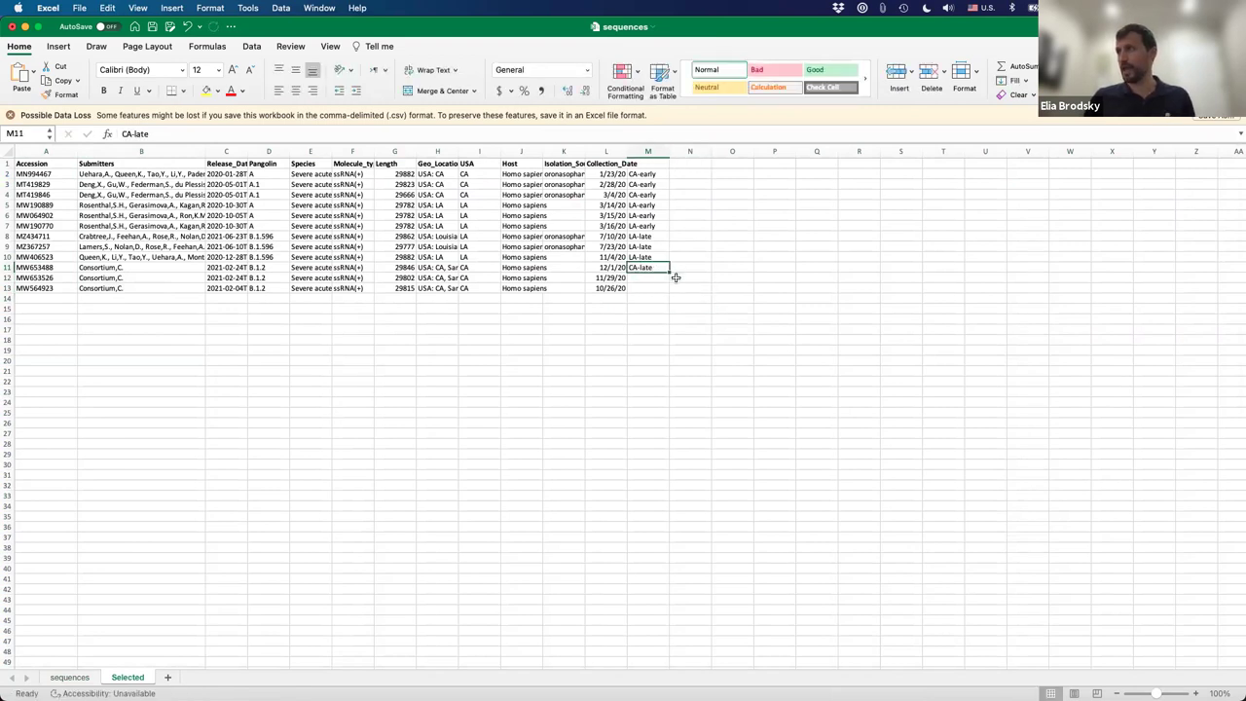
drag(670, 273, 672, 292)
click(731, 276)
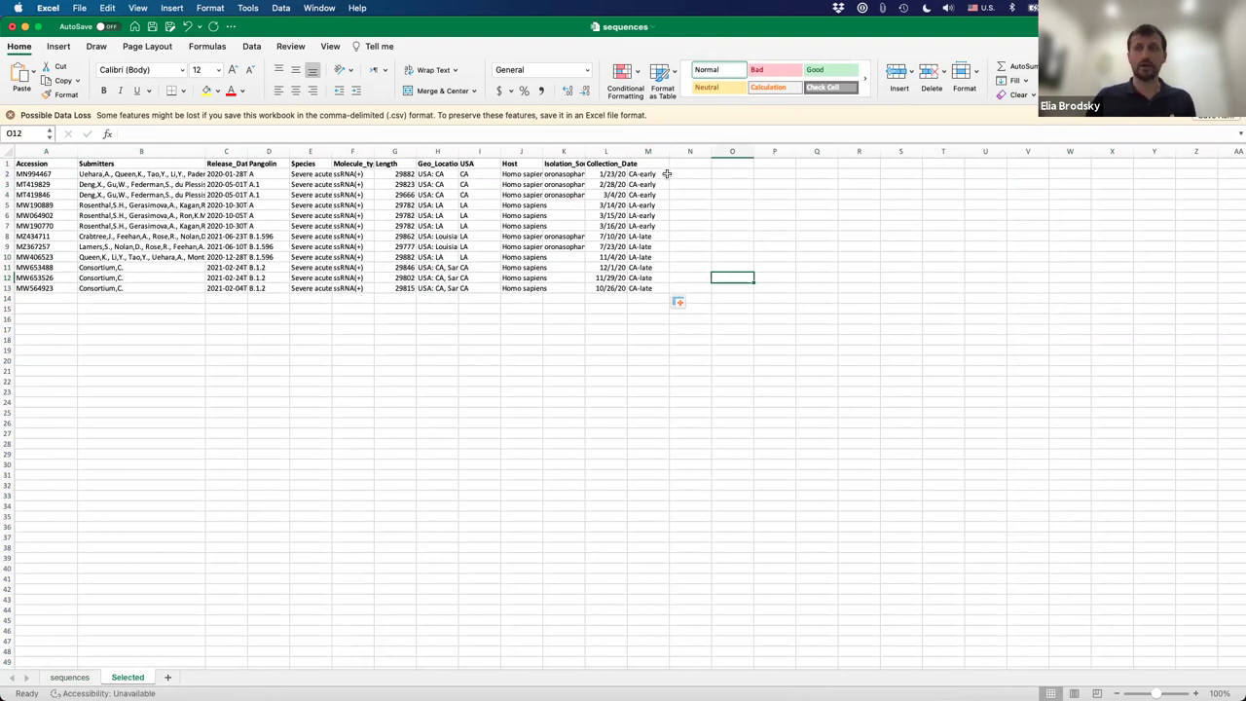
Copy the accession numbers in cells A2 to A13
click(46, 173)
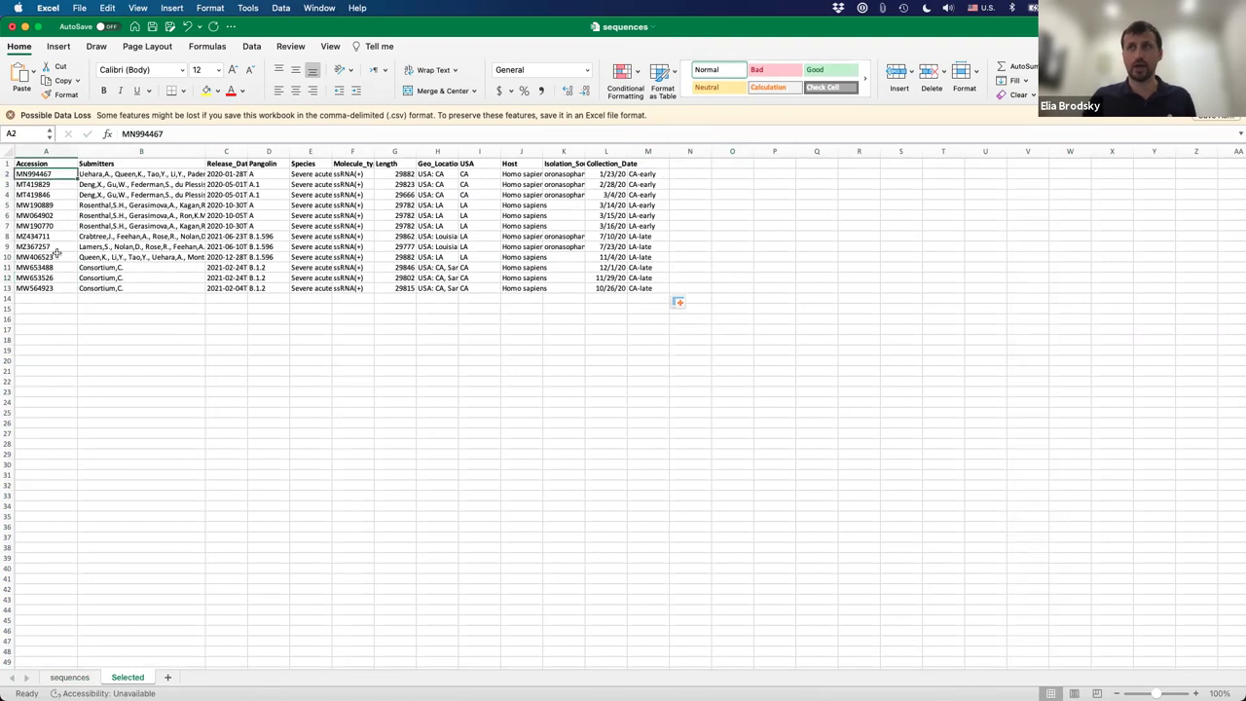
shift+click(51, 288)
key(super+c)
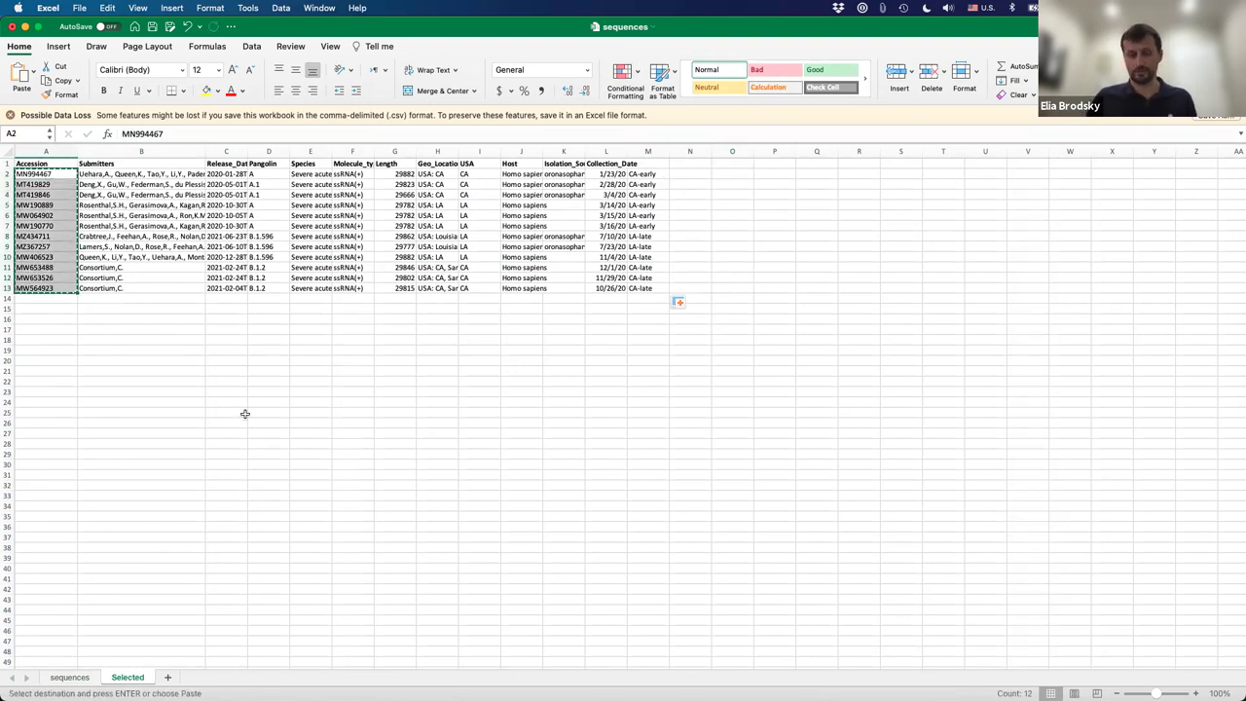
Save the workbook as SARS-COV2-sequences-MSA-CA-LA-early-late in Excel Workbook (.xlsx) format
key(super+shift+s)
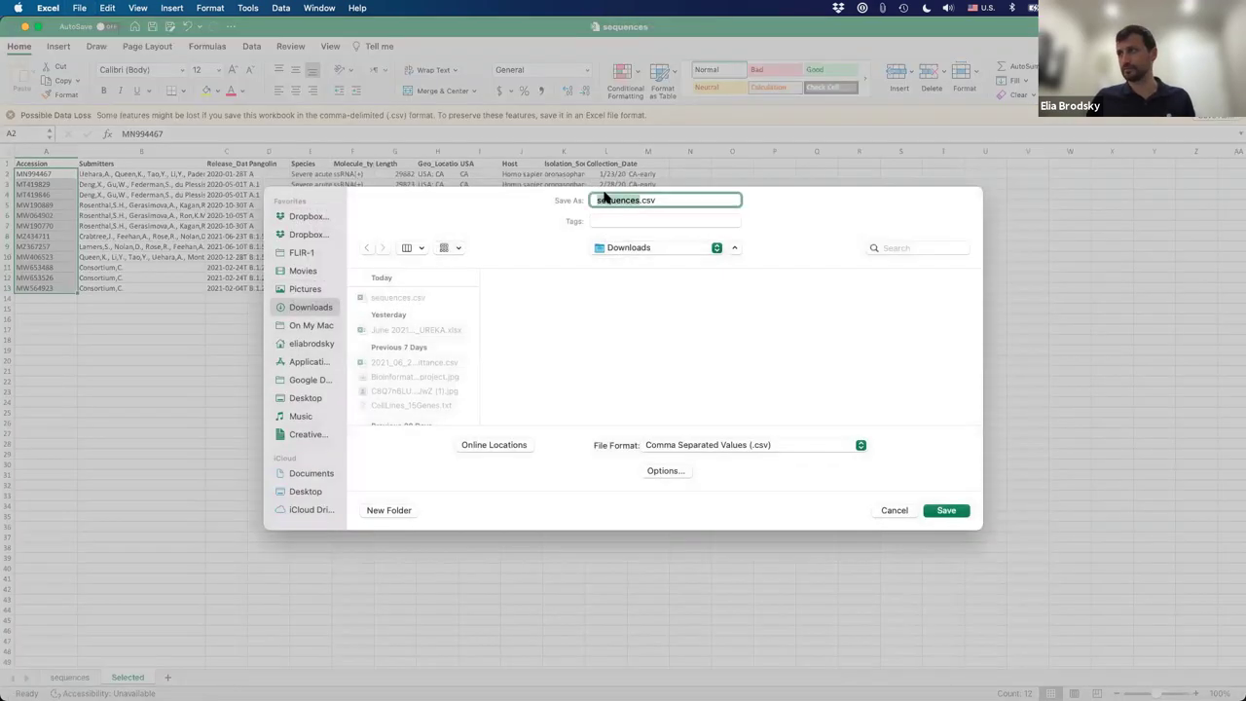
click(596, 199)
text(SARS-COV2-)
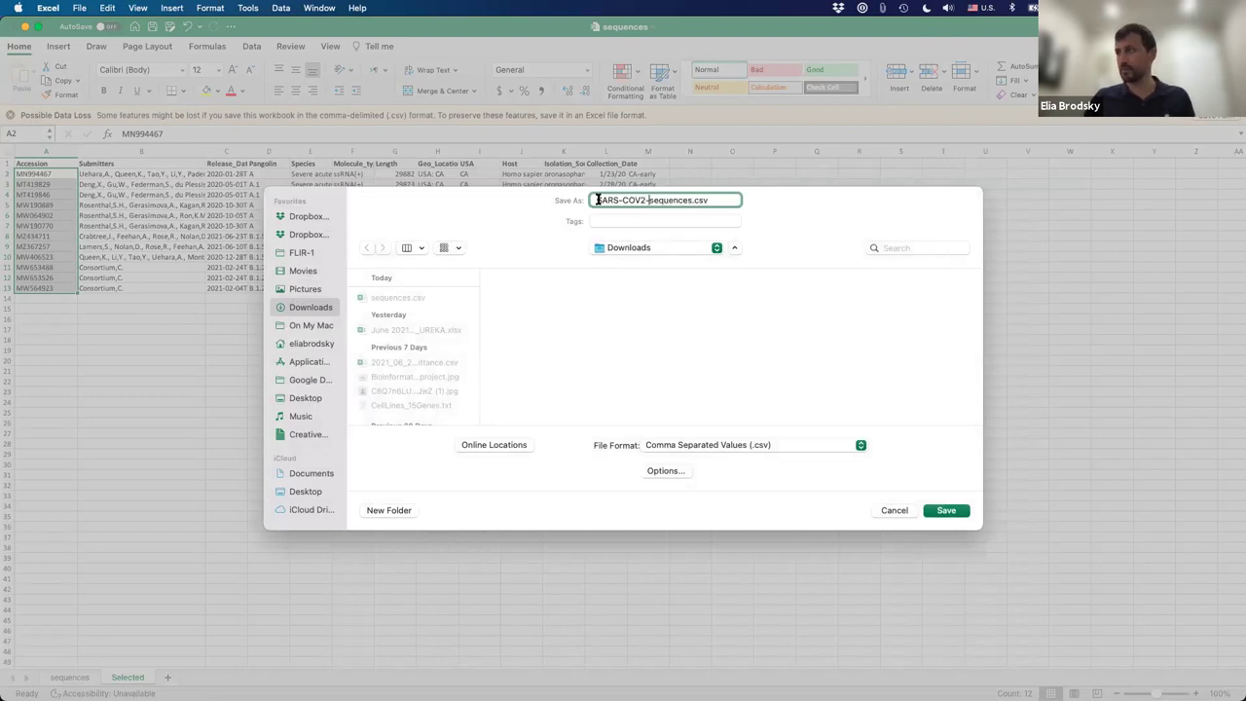
text(-MSA-)
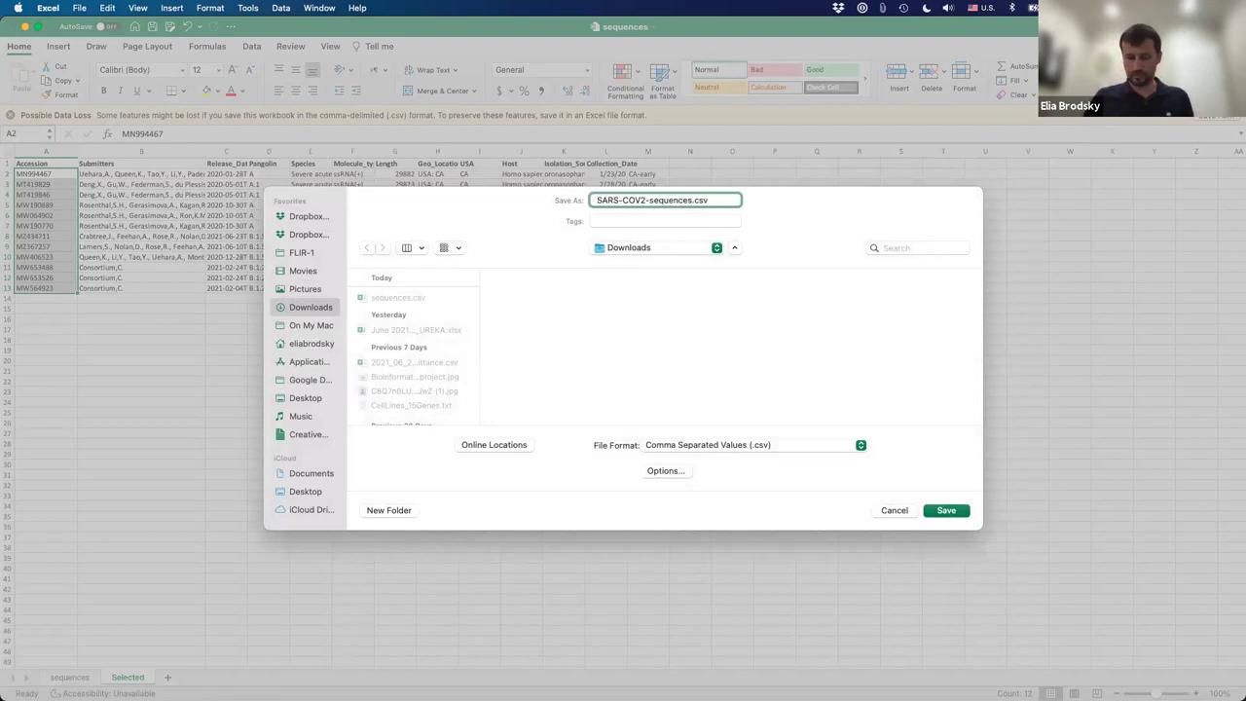
text(CA-LA-e)
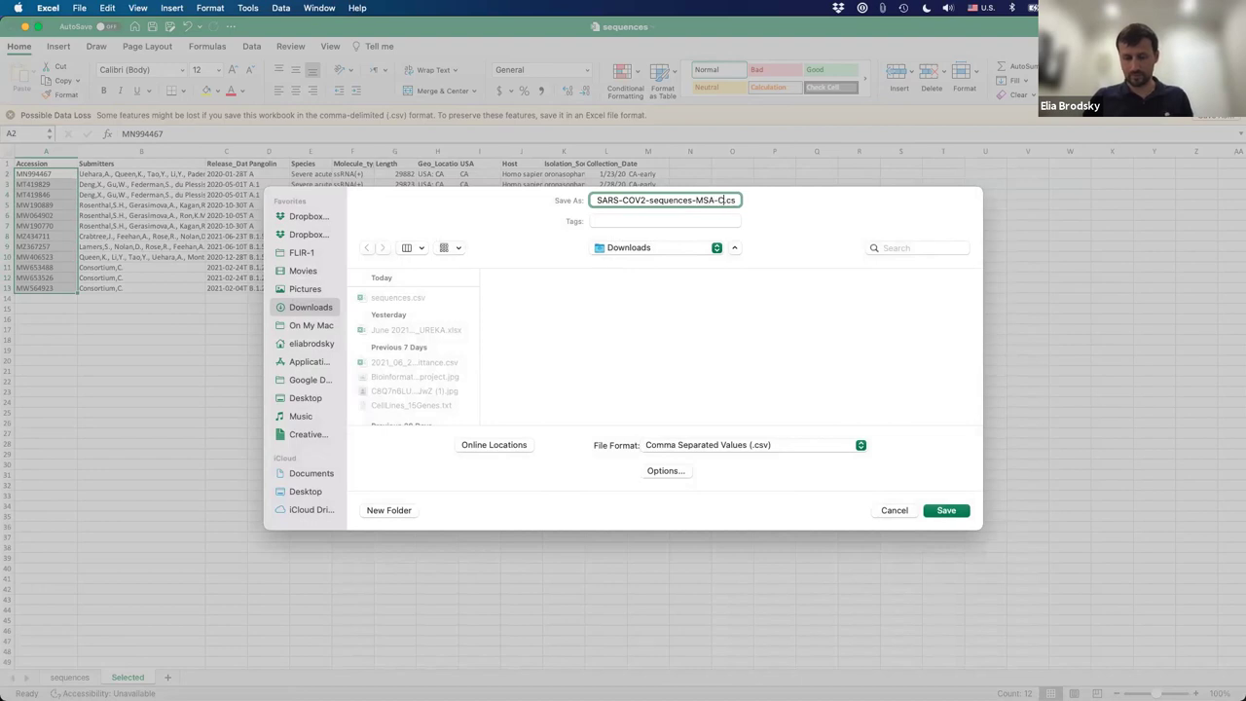
text(arly-late)
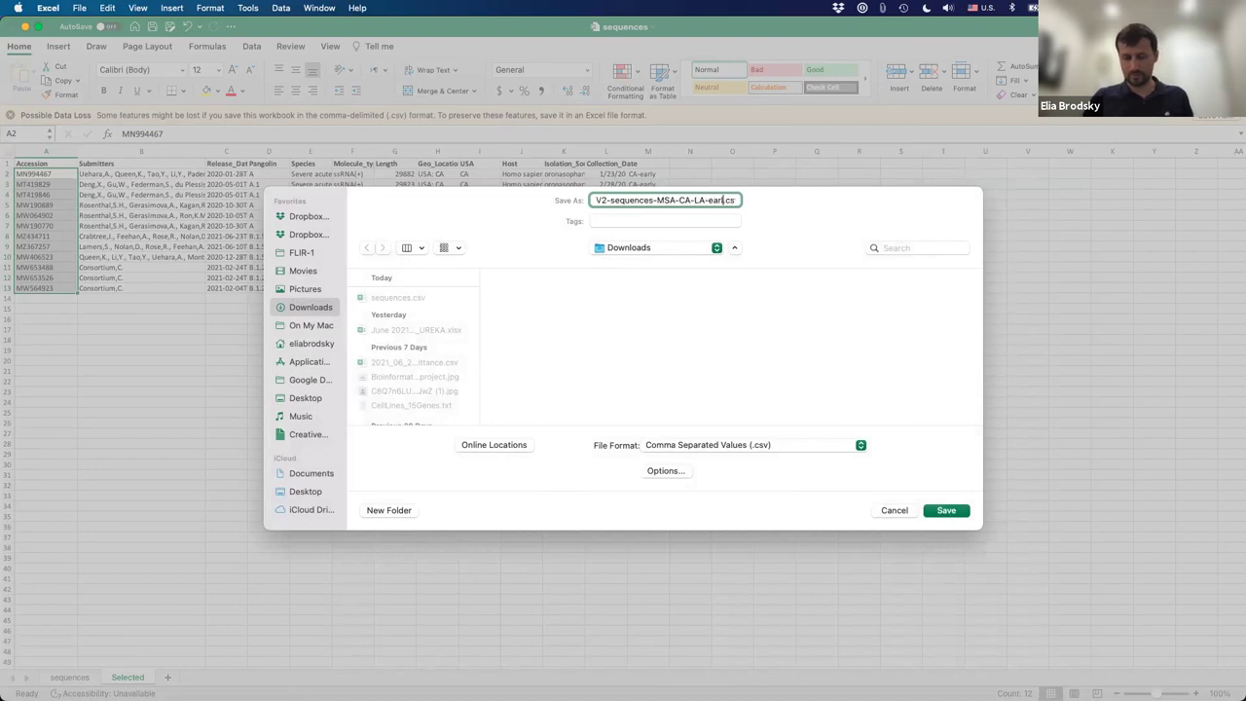
click(687, 247)
click(814, 278)
click(775, 444)
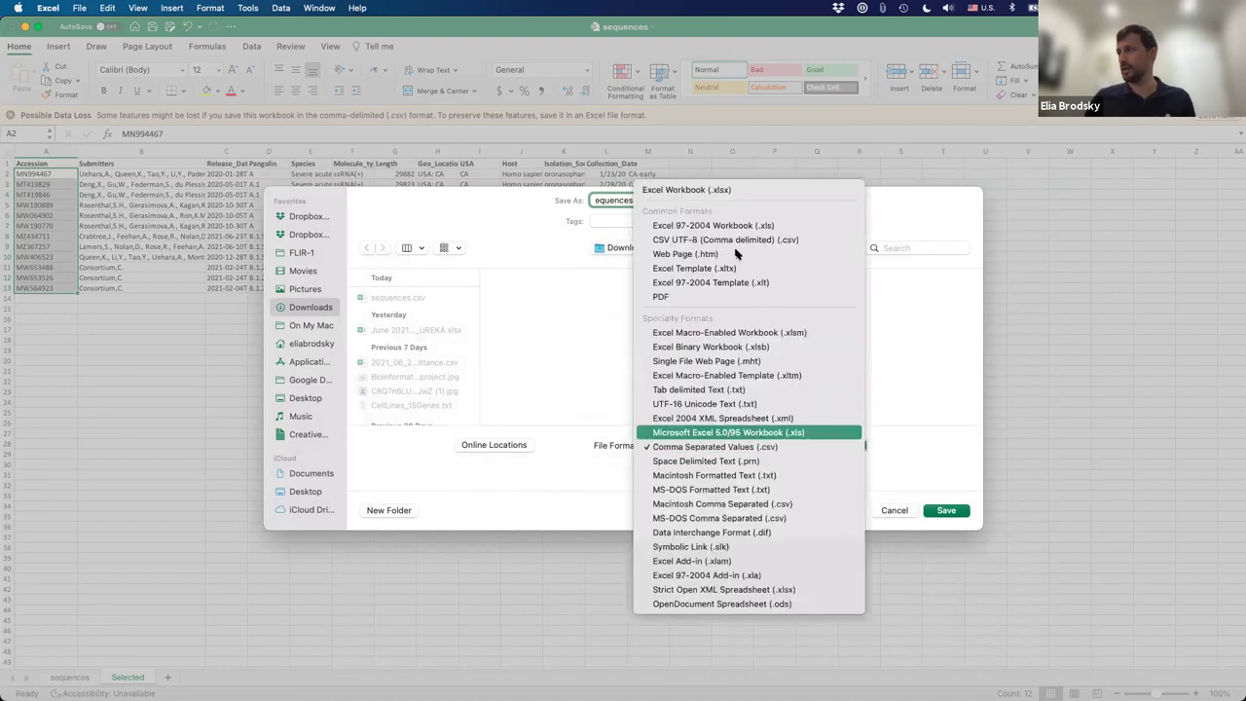
click(681, 187)
click(945, 510)
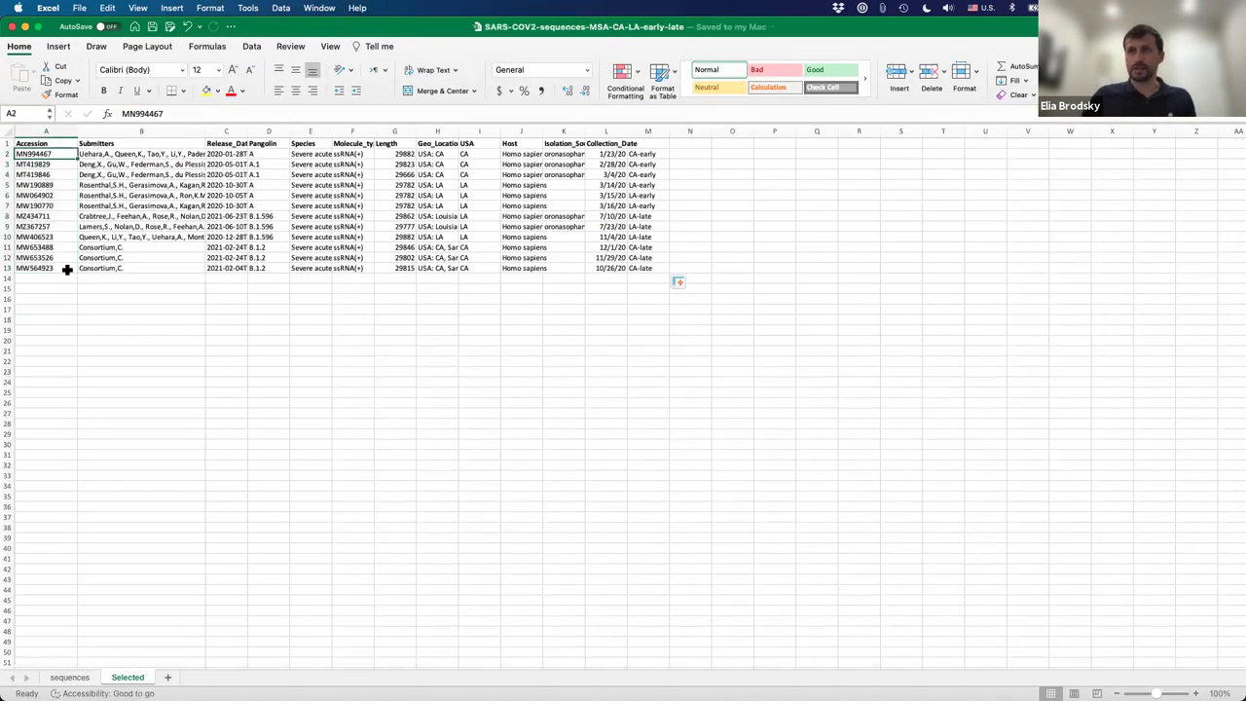
Copy the accessions in A2 to A13 of the Selected sheet and switch to the NCBI Virus page in Safari
shift+click(68, 269)
key(super+c)
key(super+Tab)
key(super+Tab)
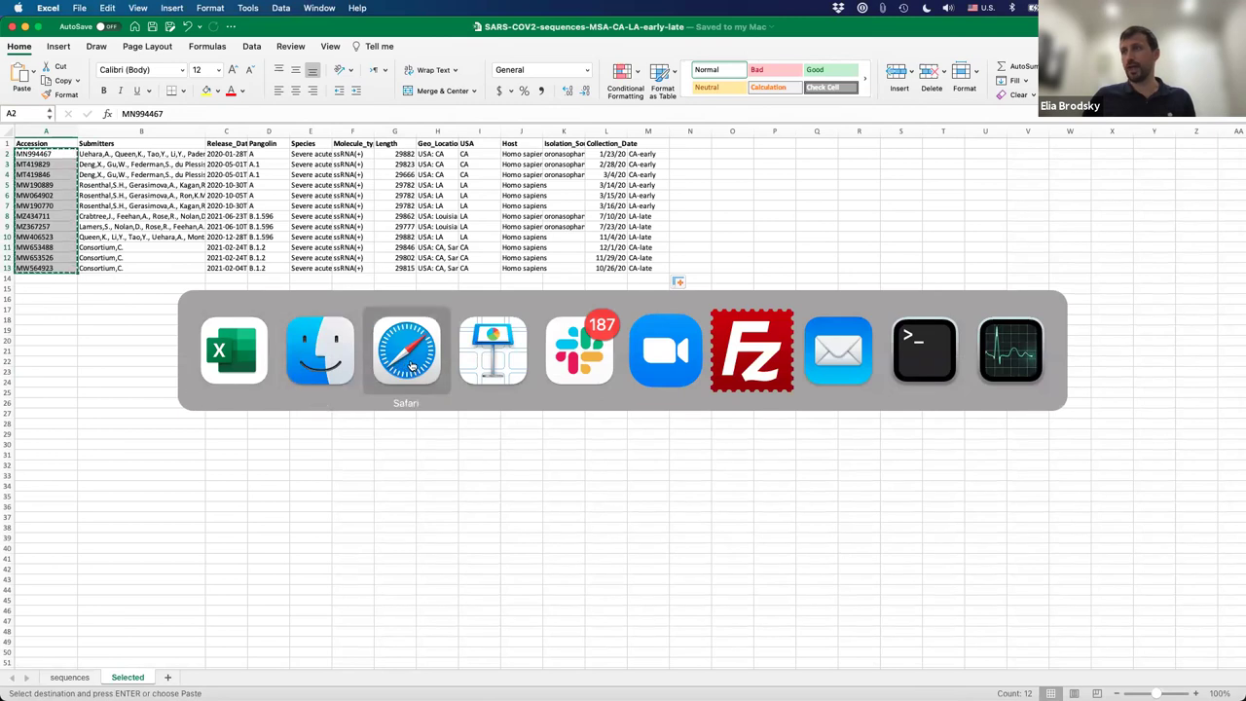
click(1008, 124)
click(1008, 124)
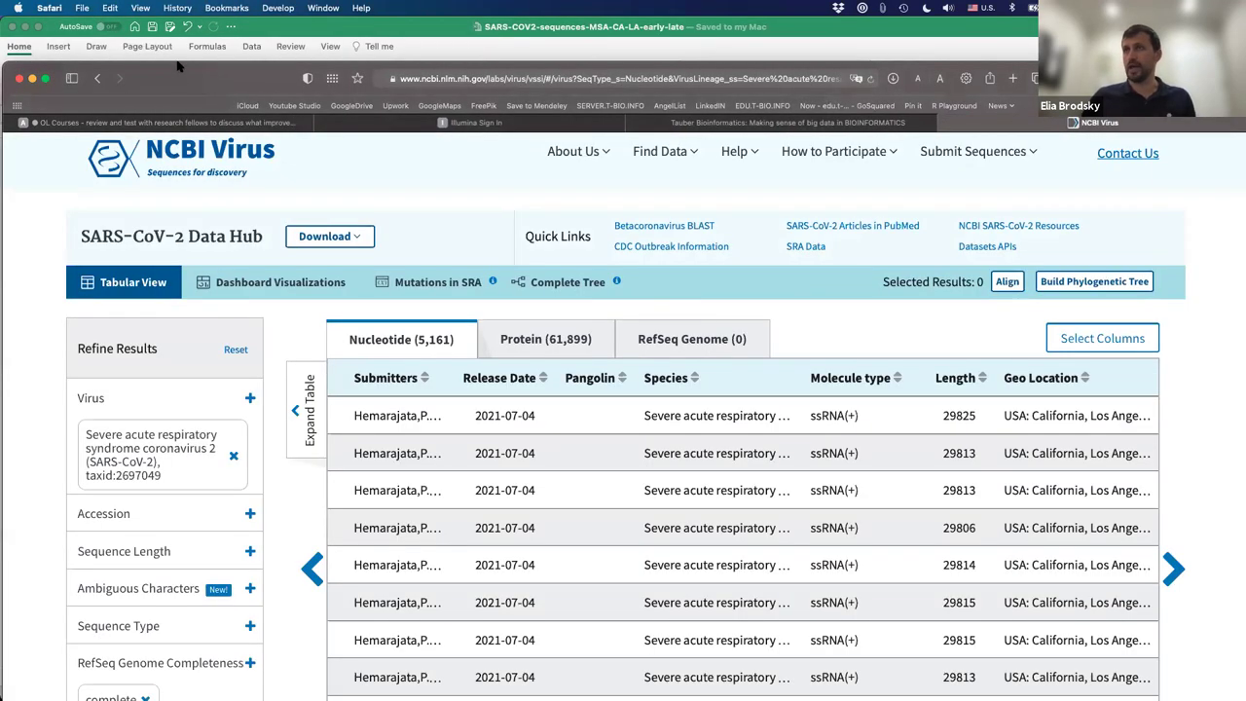
double_click(212, 76)
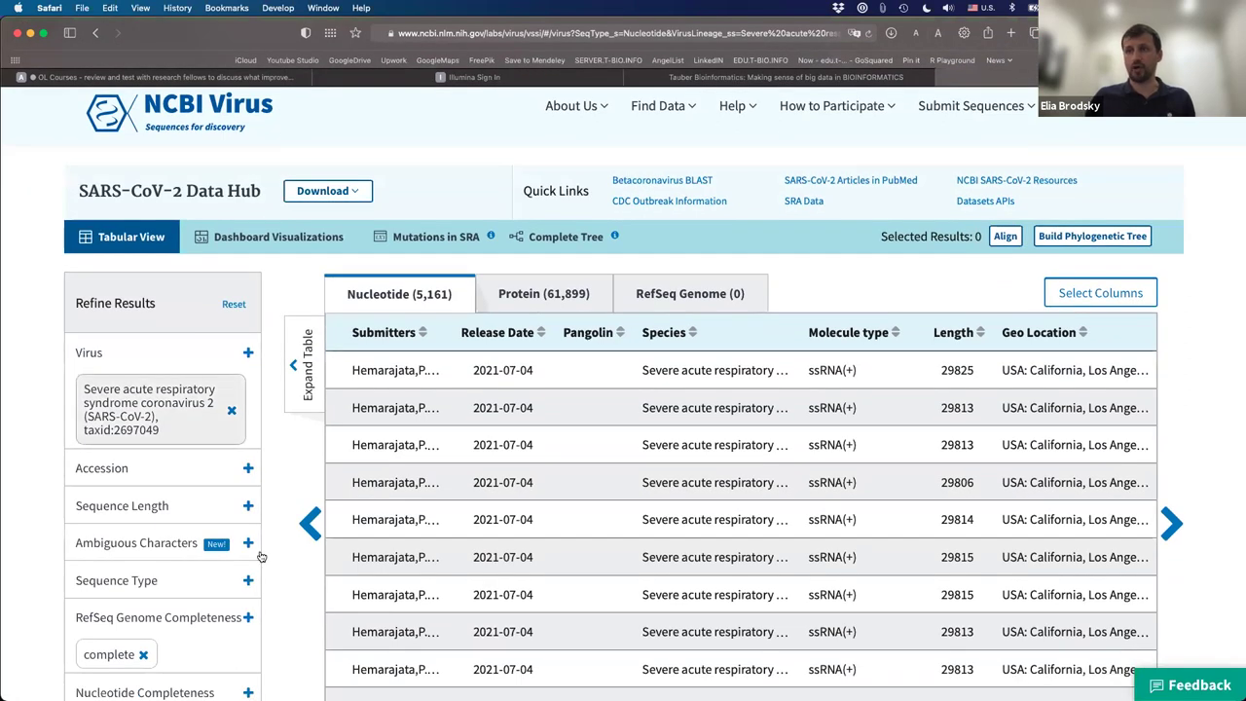
Remove the complete filter under RefSeq Genome Completeness and filter Nucleotide Completeness by complete instead
scroll(265, 558, down, 3)
scroll(271, 558, down, 2)
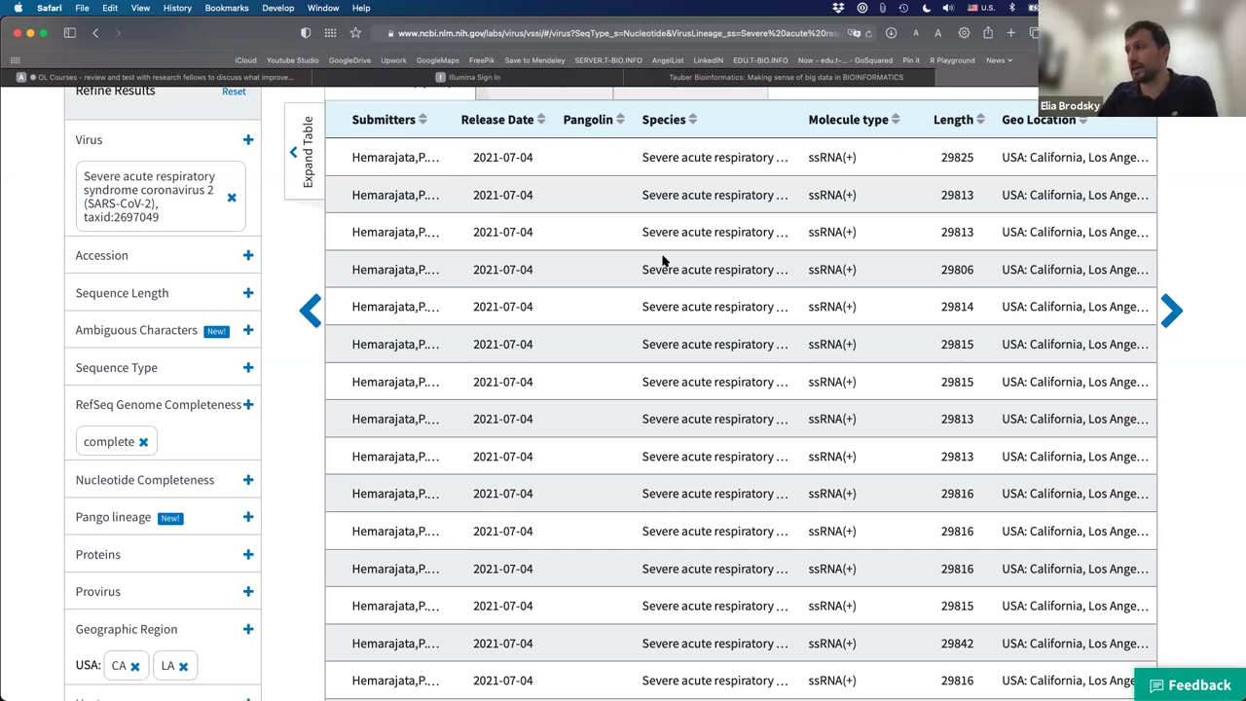
double_click(971, 382)
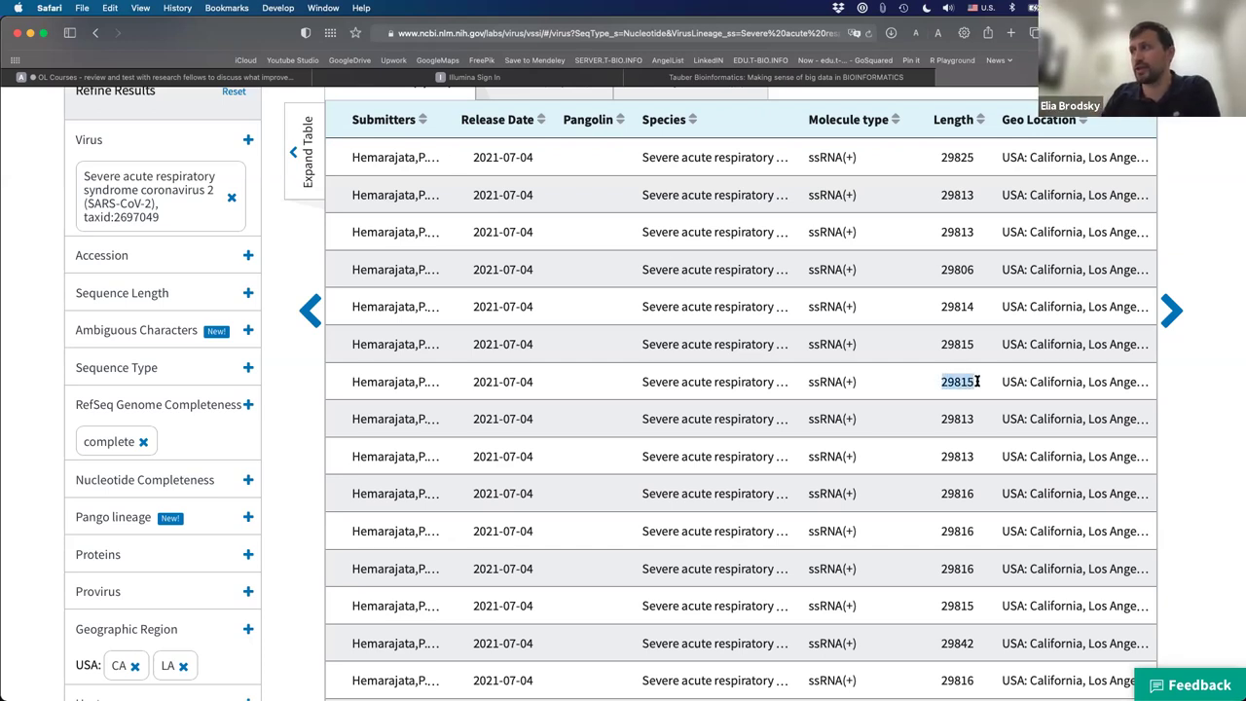
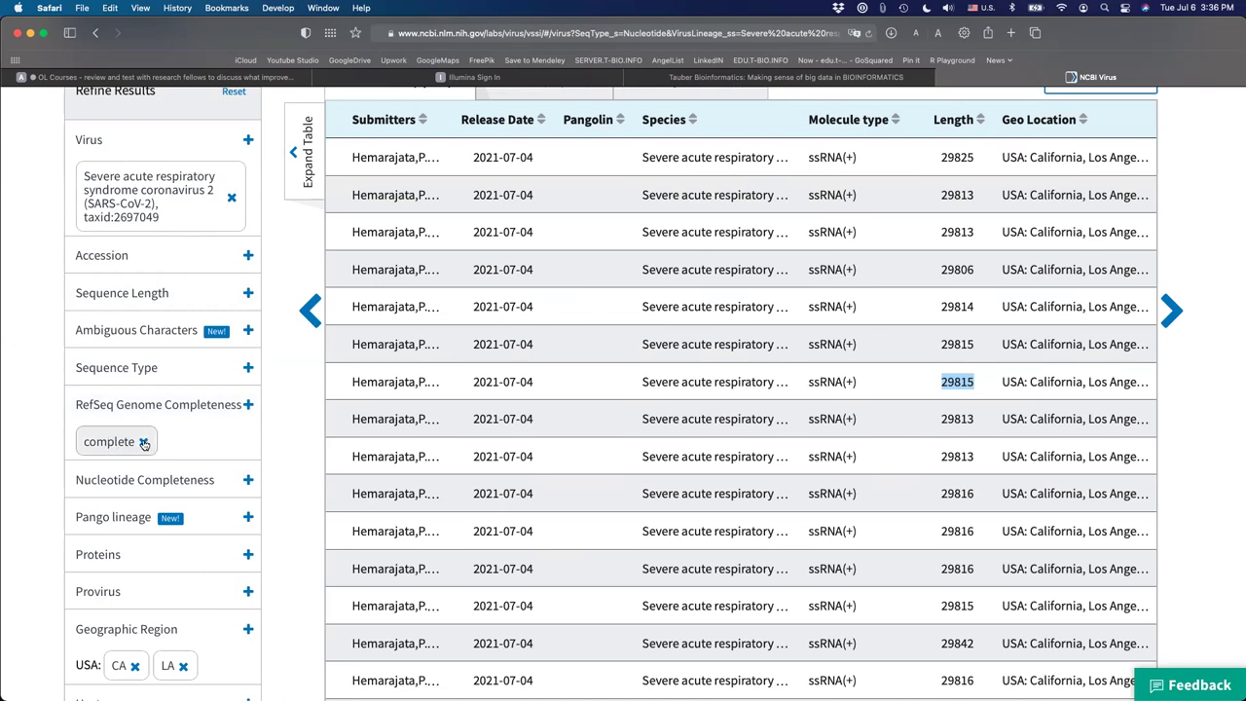
click(143, 442)
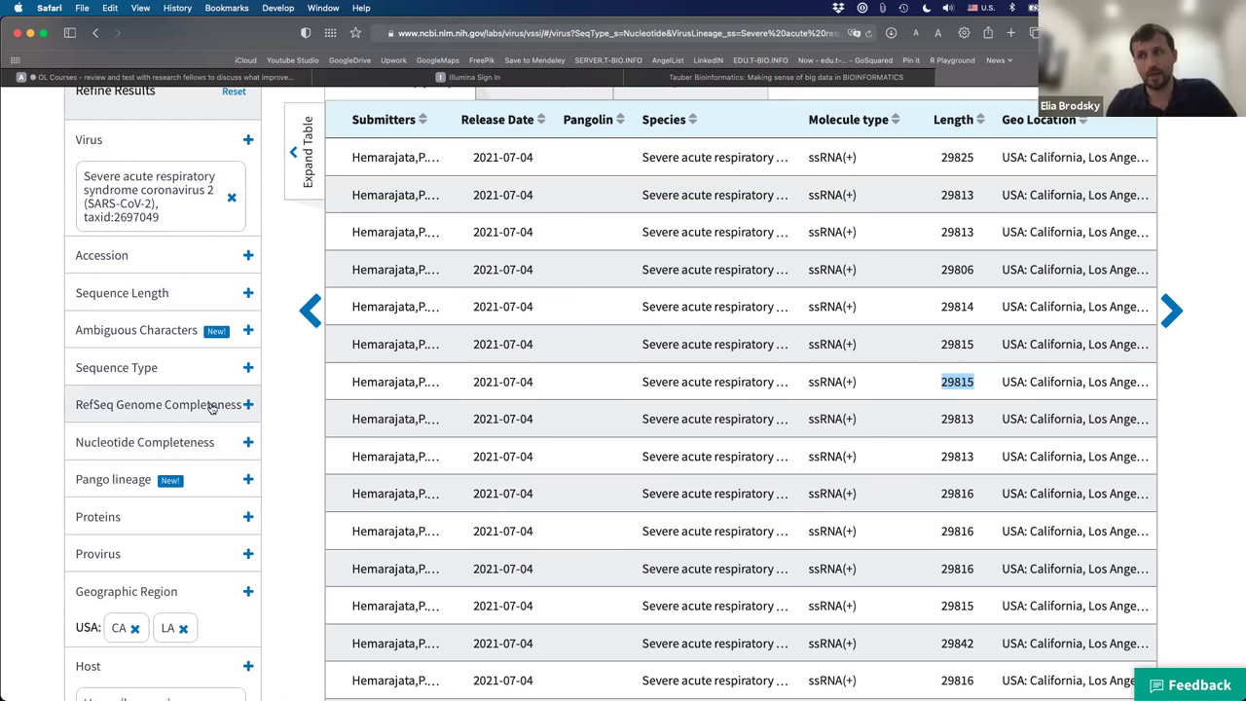
click(249, 406)
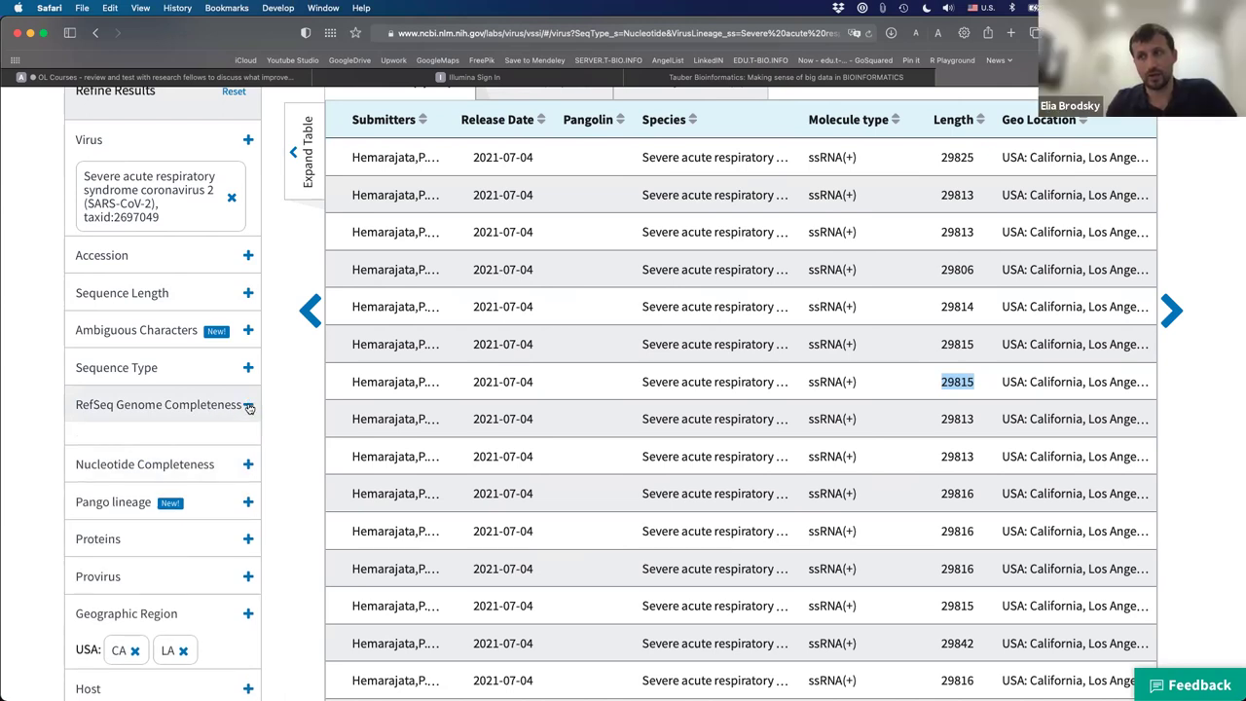
click(248, 464)
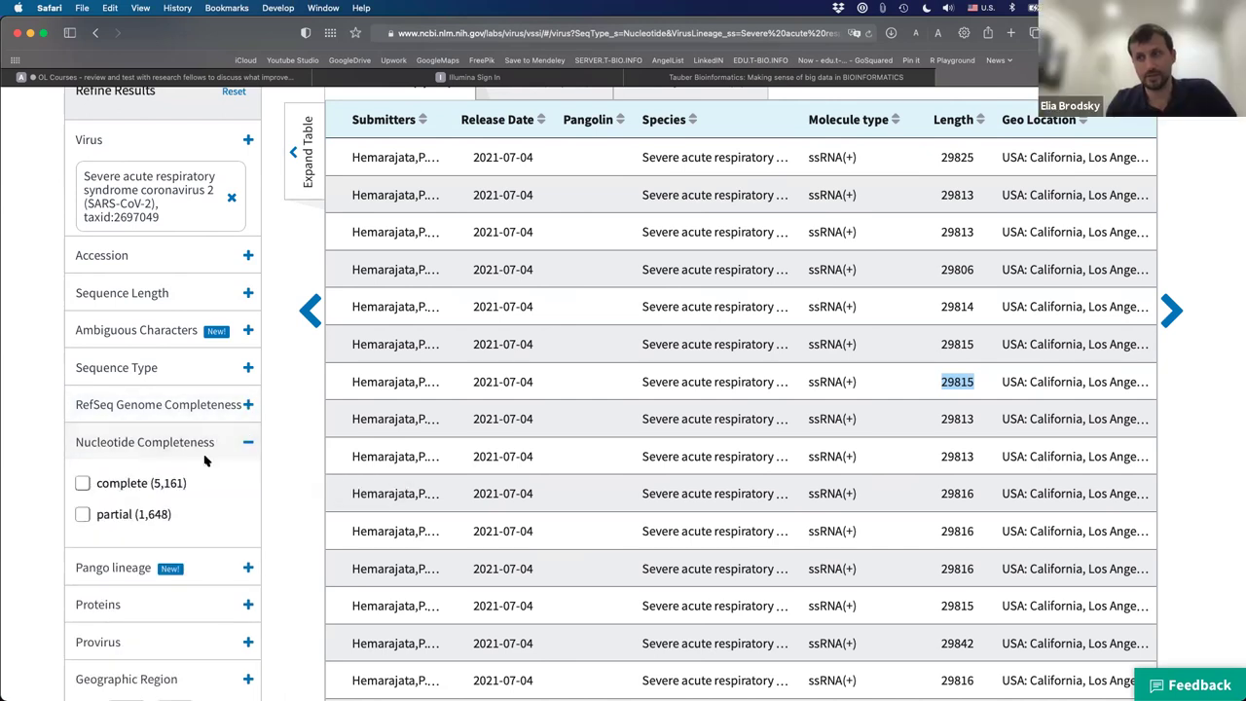
click(83, 483)
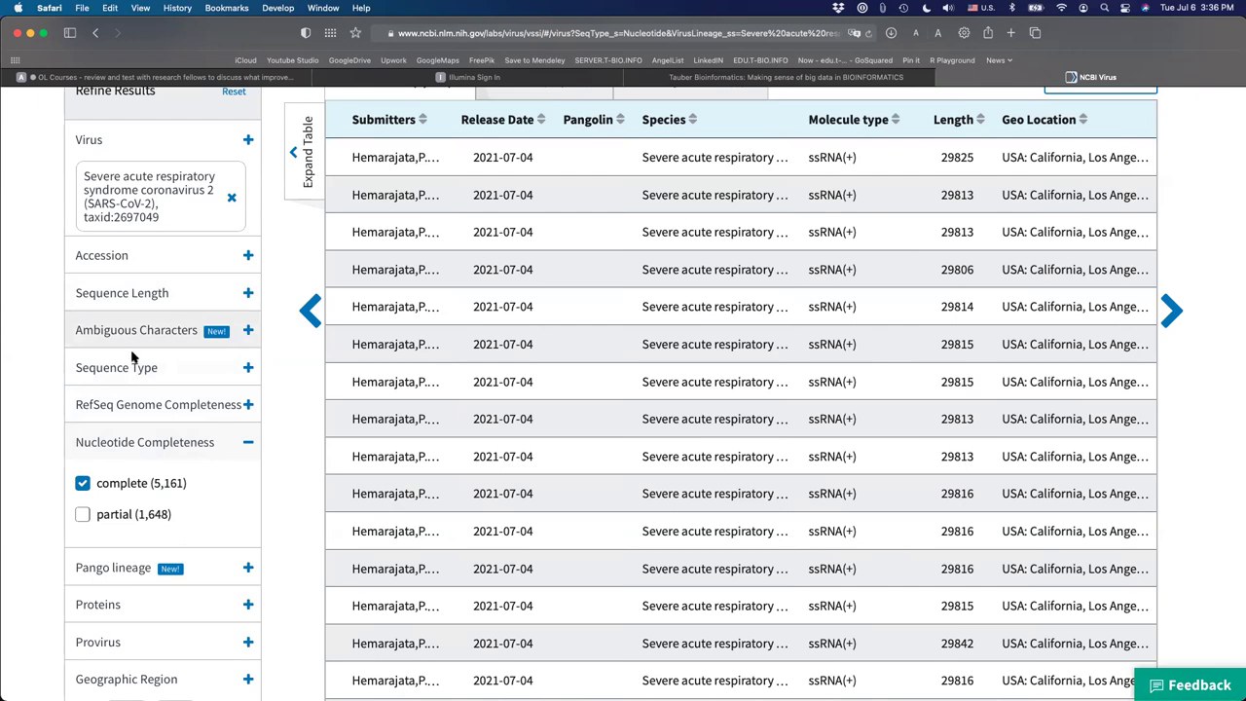
Remove the USA states CA and LA from the Geographic Region filter
scroll(26, 395, down, 2)
scroll(27, 395, down, 2)
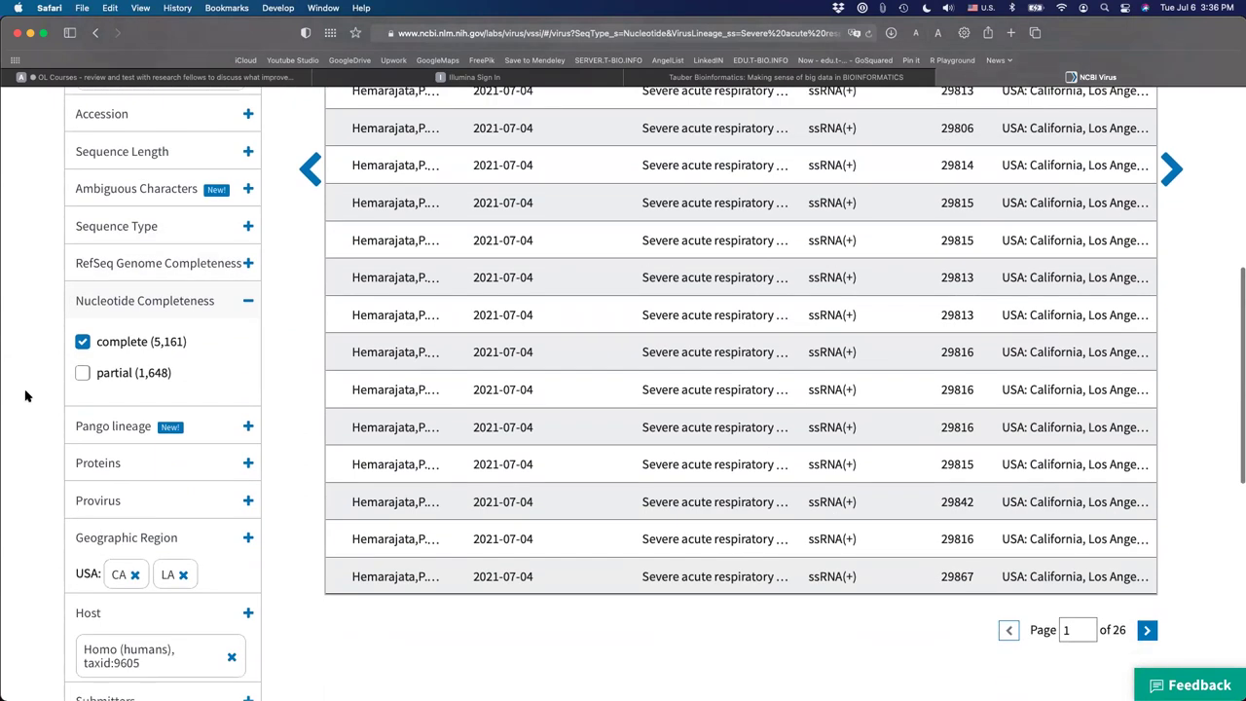
scroll(26, 395, down, 3)
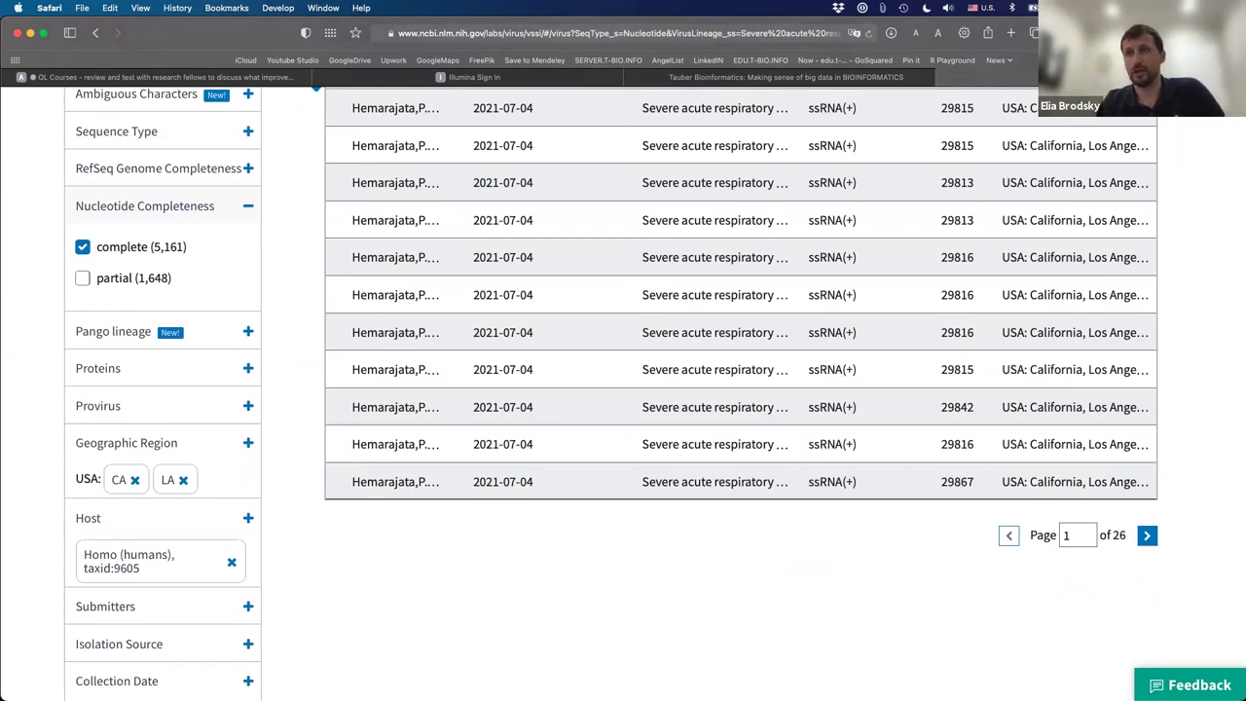
click(135, 480)
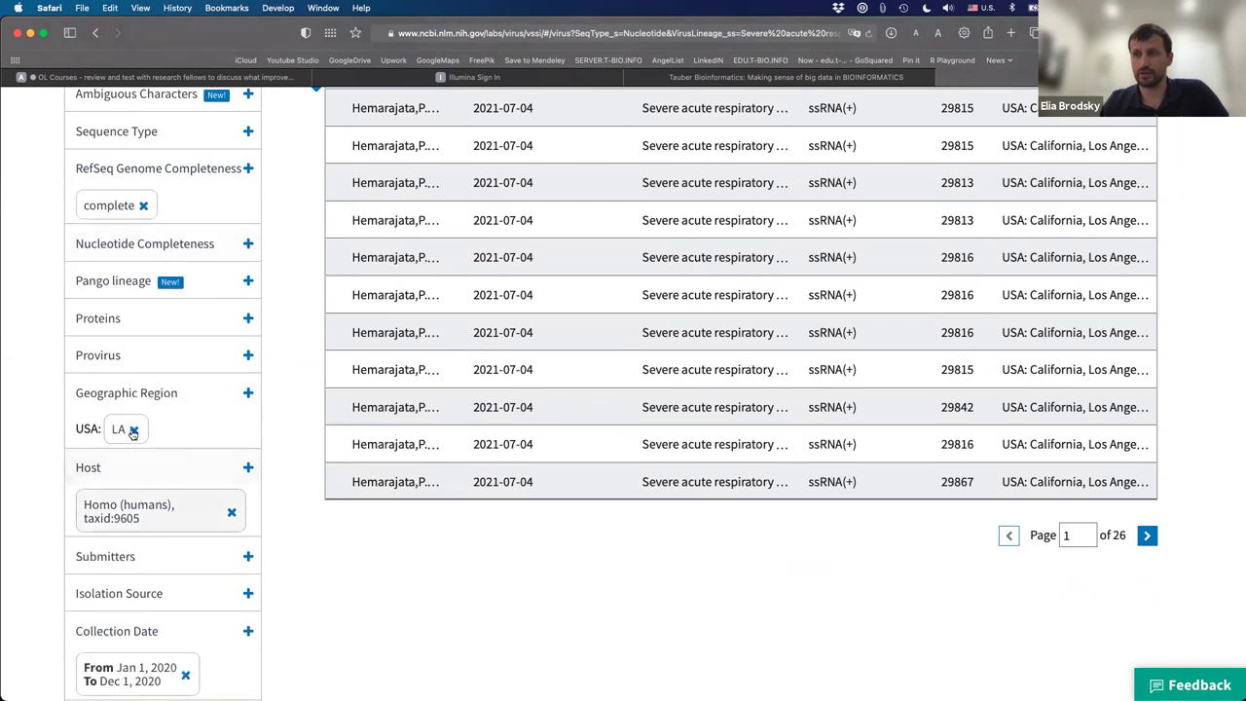
click(134, 432)
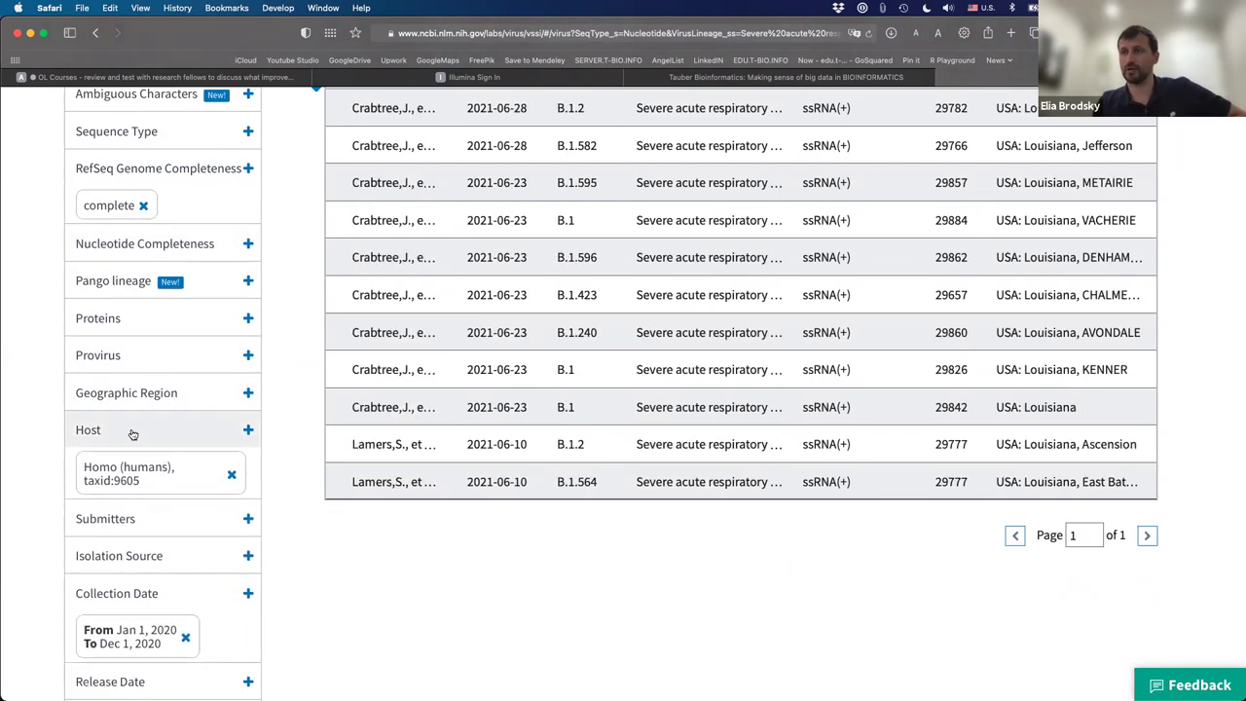
Filter the geographic region by Egypt and review the listed nucleotide records
click(248, 394)
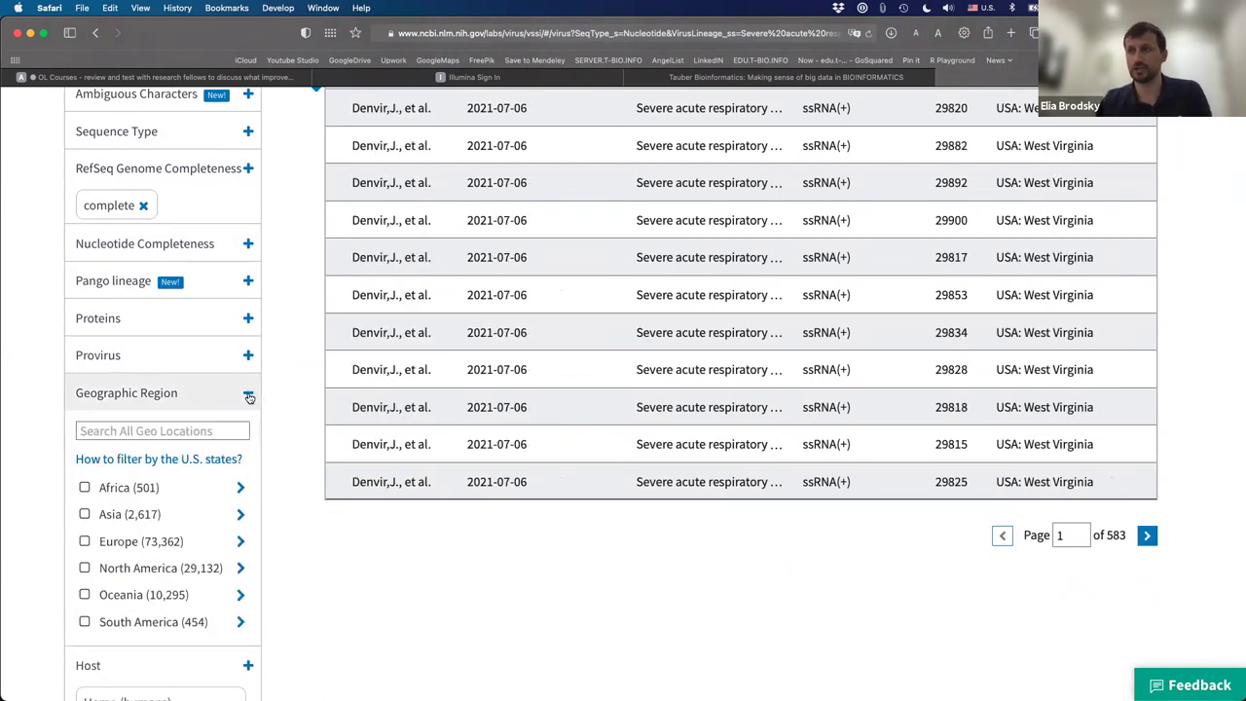
click(156, 430)
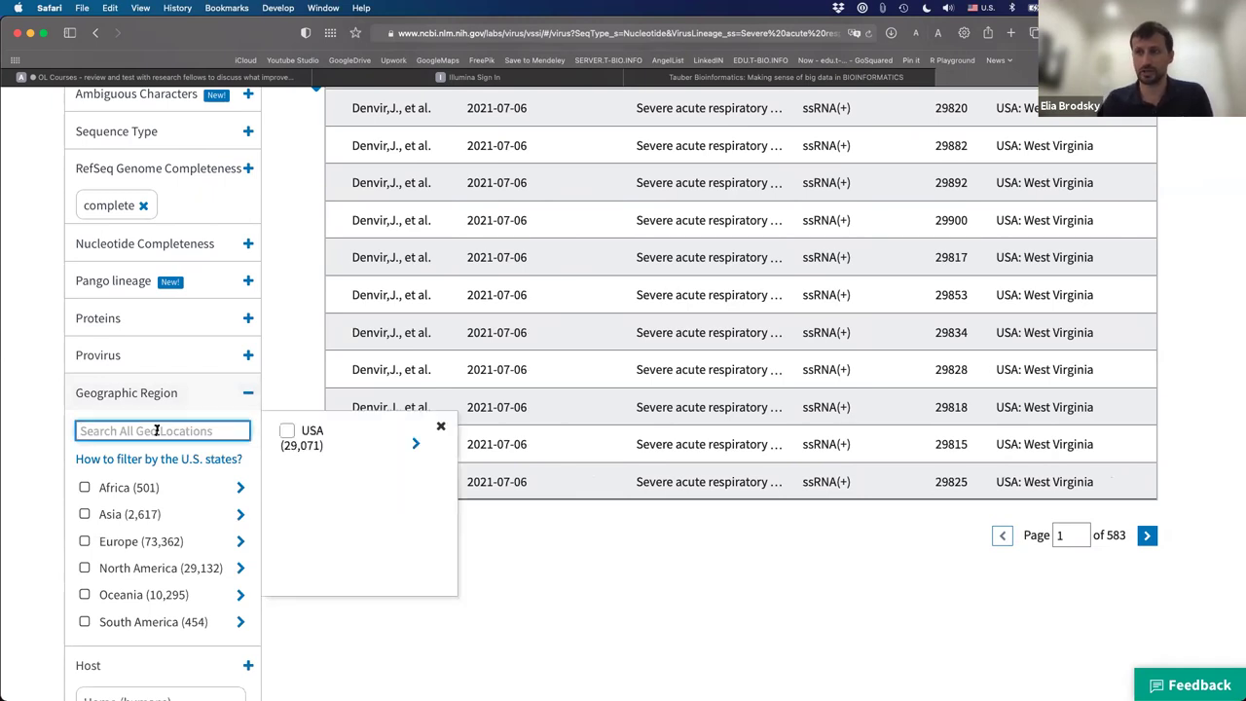
text(egypt)
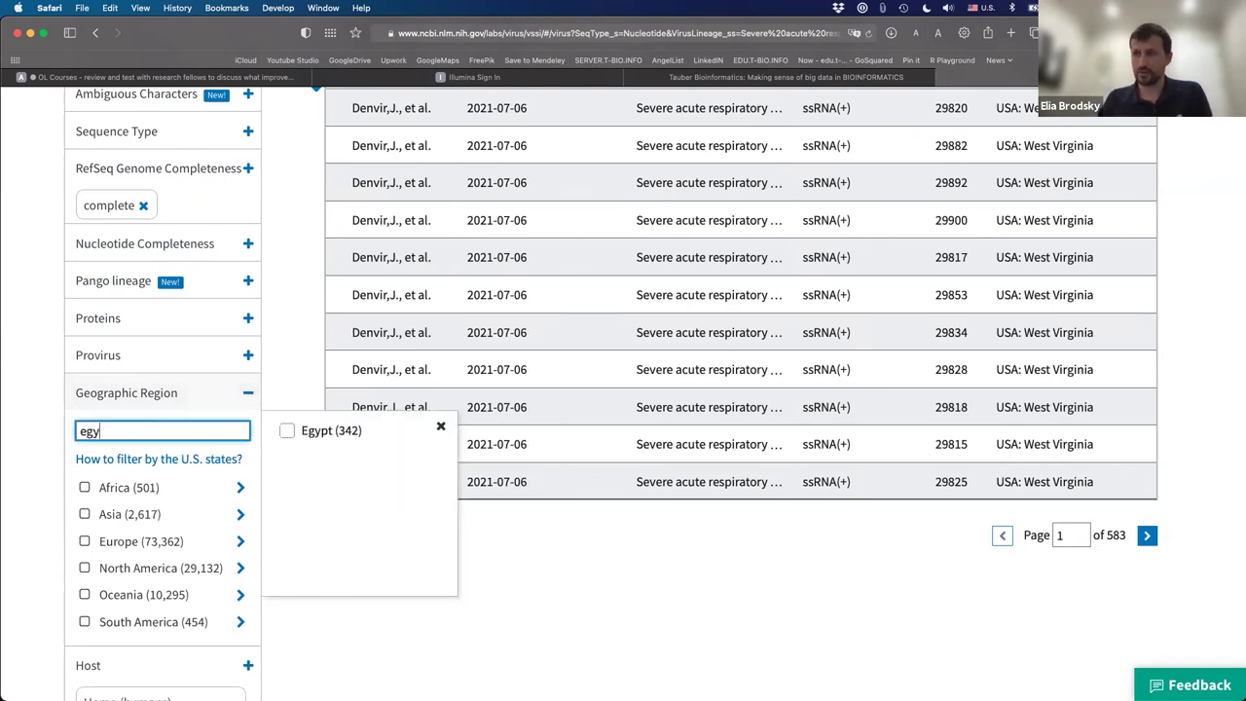
click(287, 432)
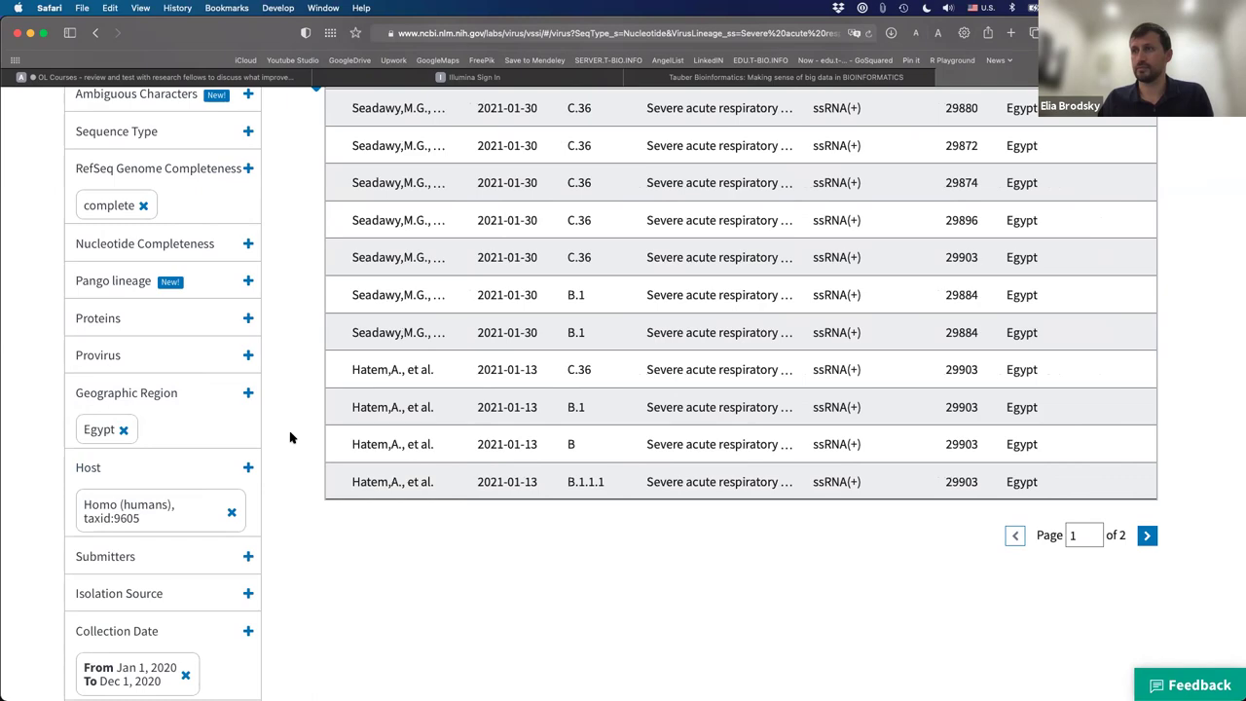
scroll(328, 403, up, 5)
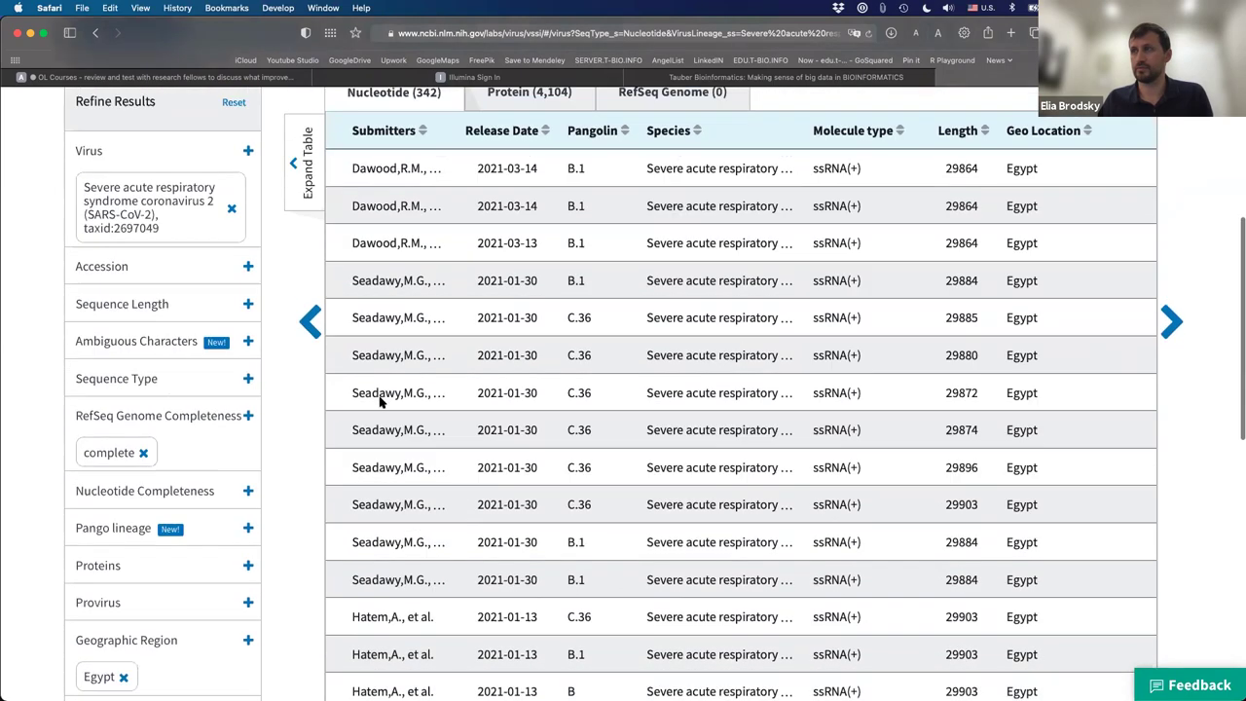
scroll(380, 401, up, 5)
Search the Geographic Region filter for the Netherlands using "nether"
scroll(380, 402, down, 6)
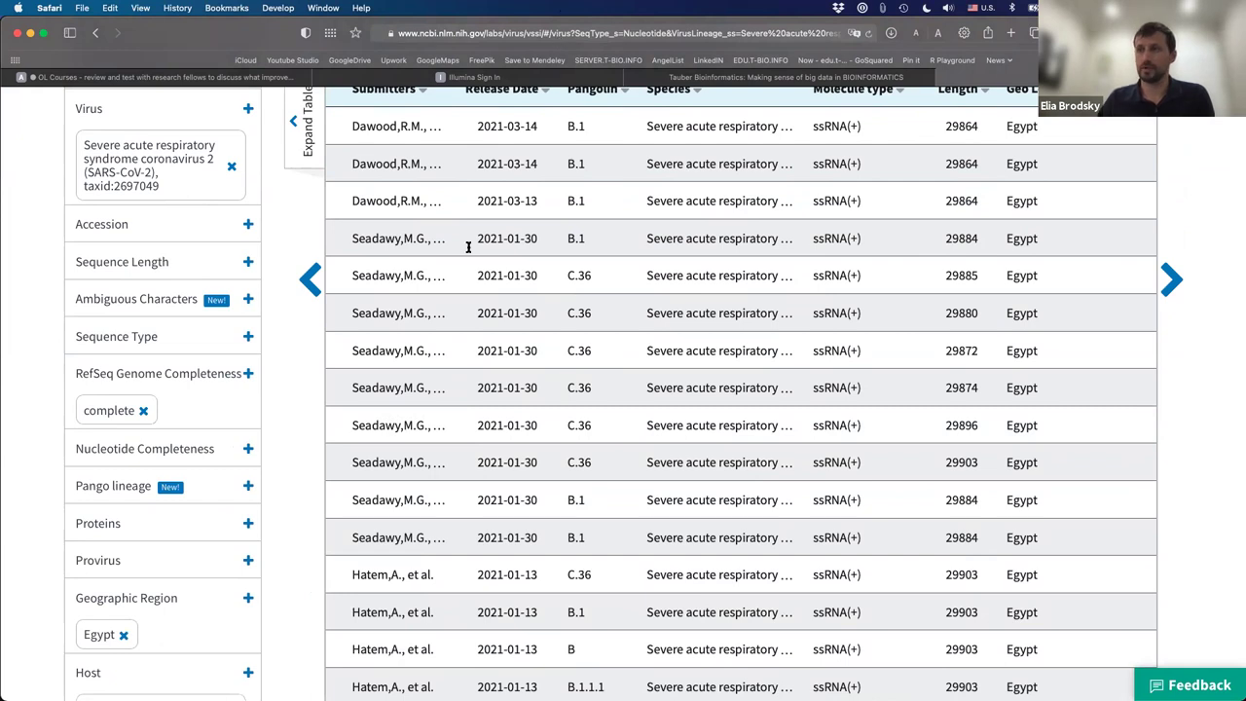
scroll(192, 451, down, 2)
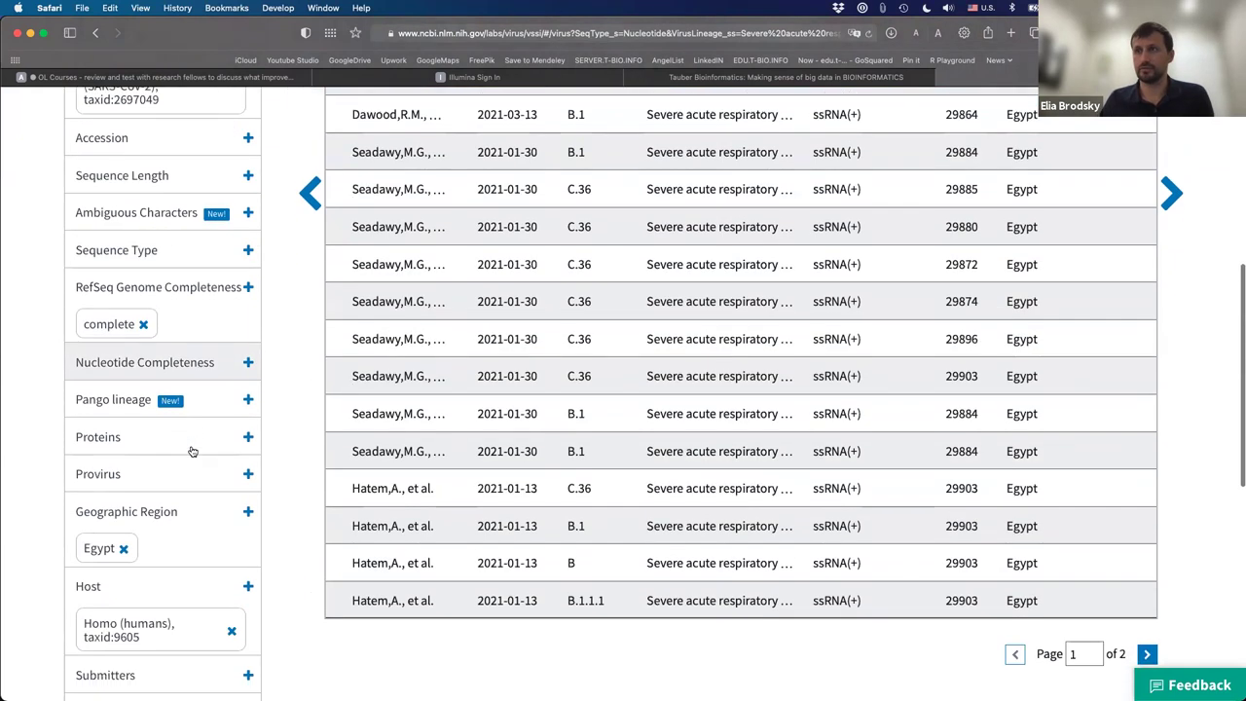
scroll(192, 450, down, 2)
click(245, 447)
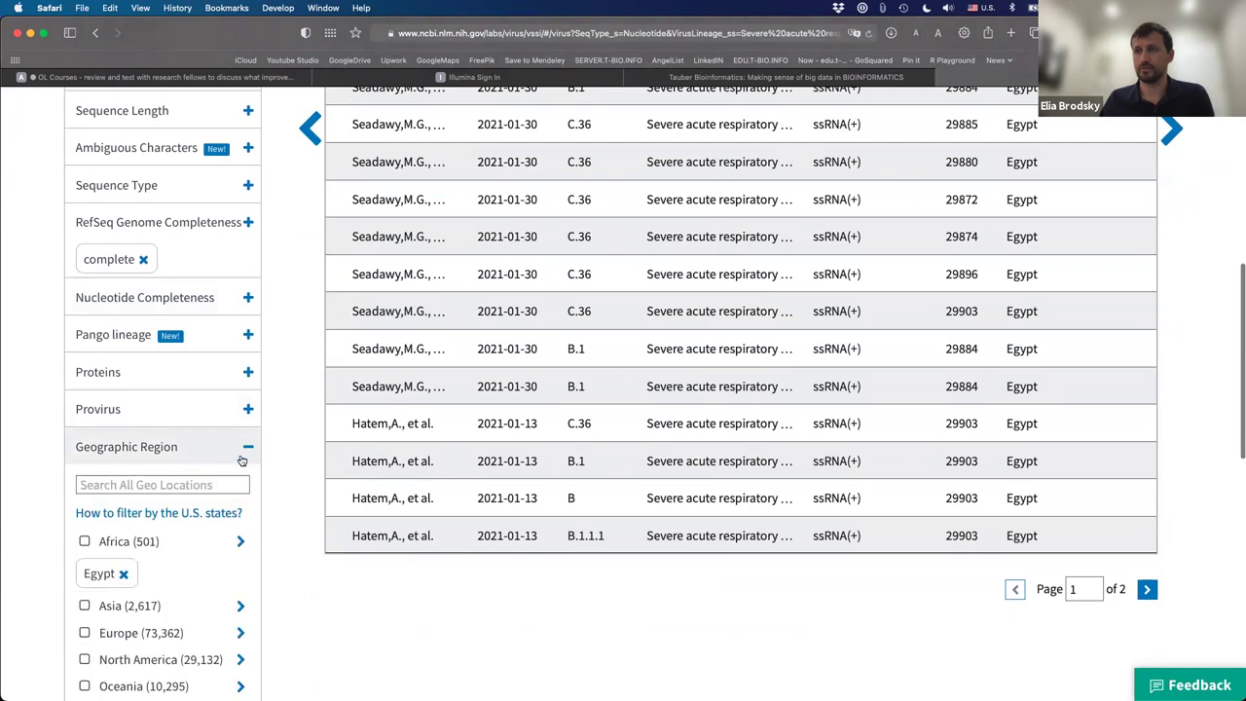
click(167, 483)
text(nether)
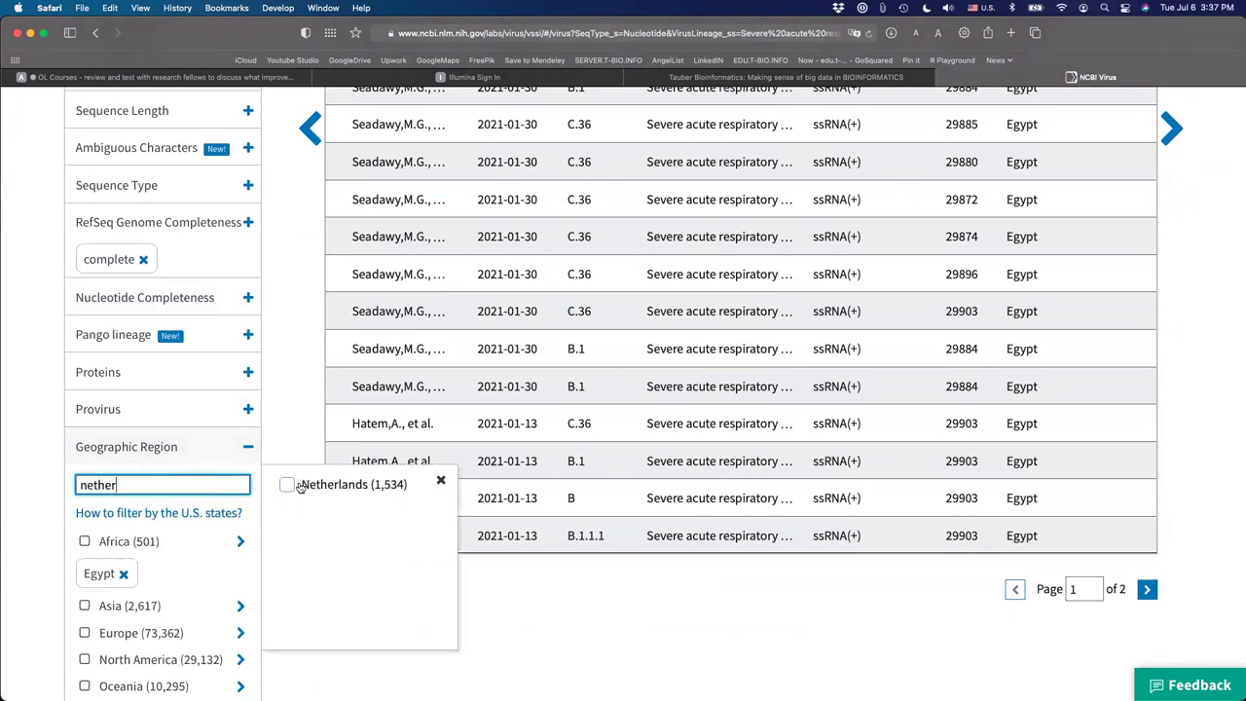
Add the Netherlands to the geographic region filter alongside Egypt
click(286, 484)
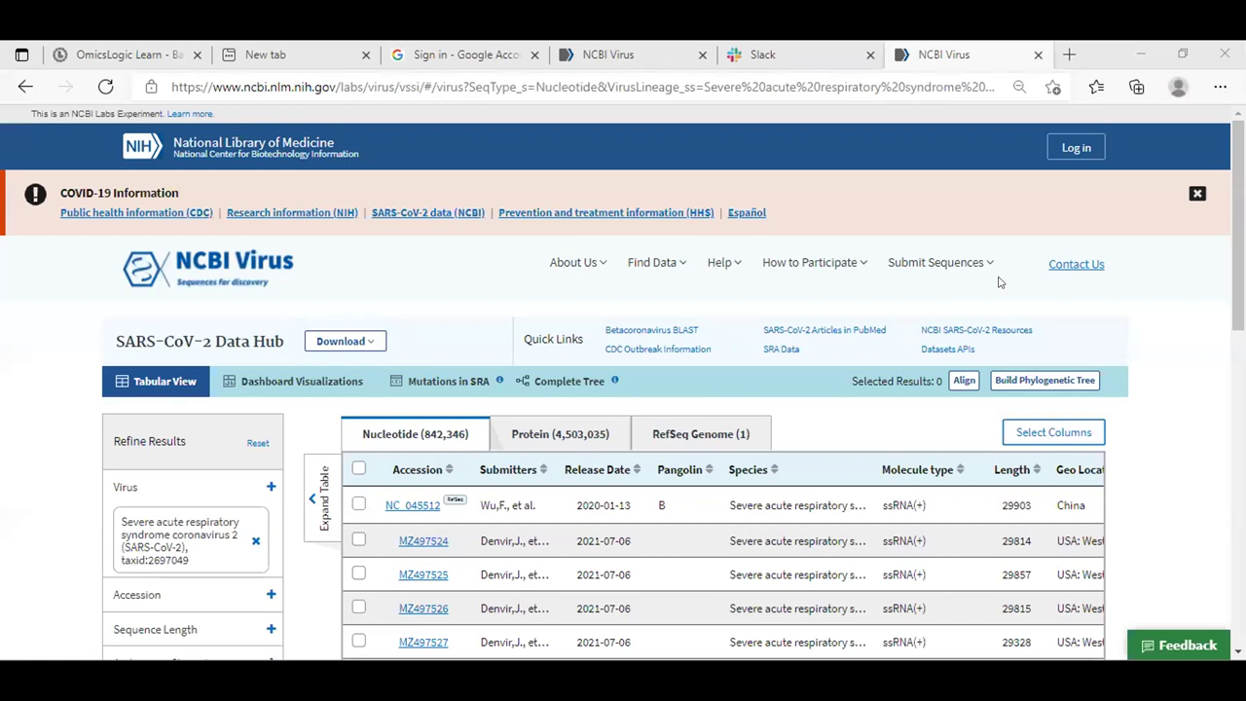
Filter the SARS-CoV-2 nucleotide results to complete sequences only
scroll(623, 389, down, 3)
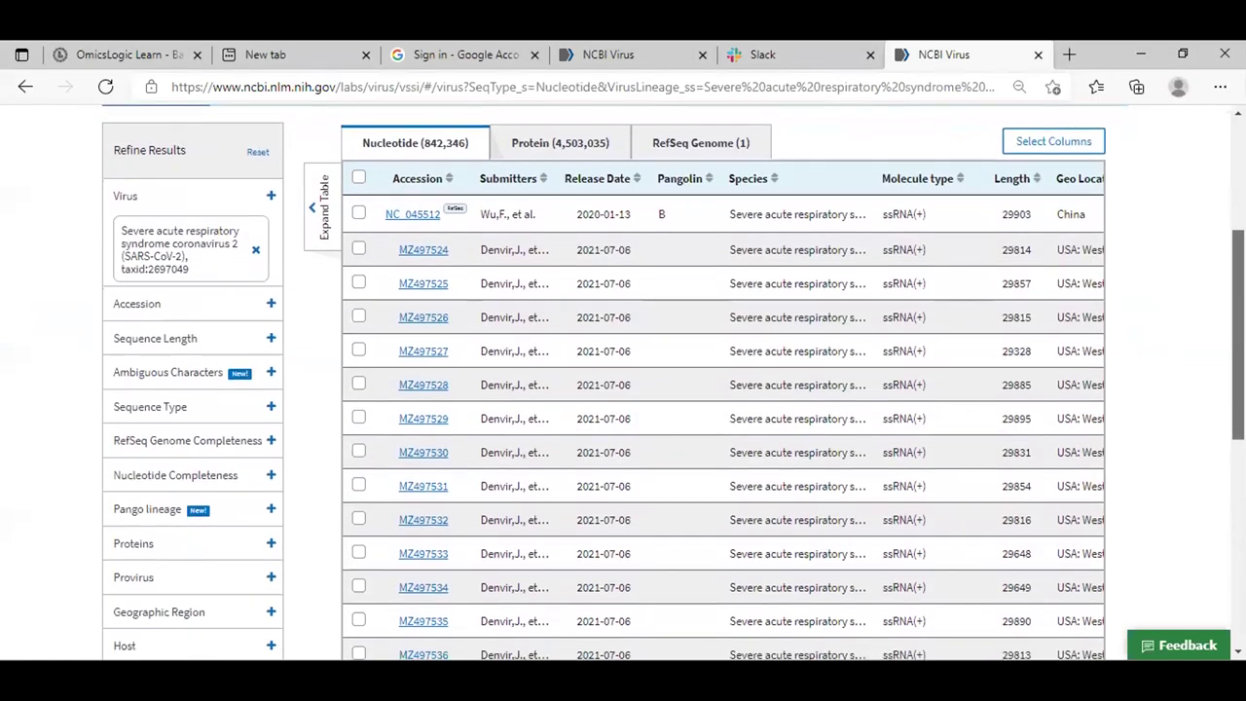
scroll(170, 433, down, 1)
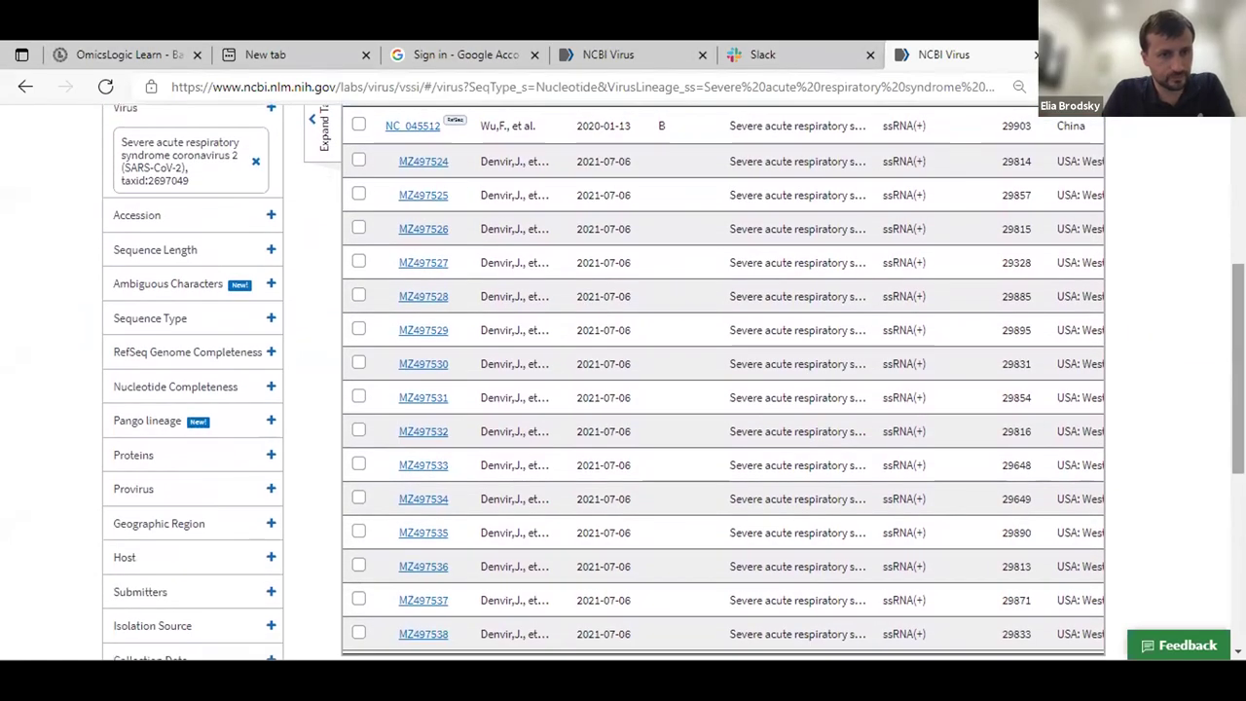
click(269, 387)
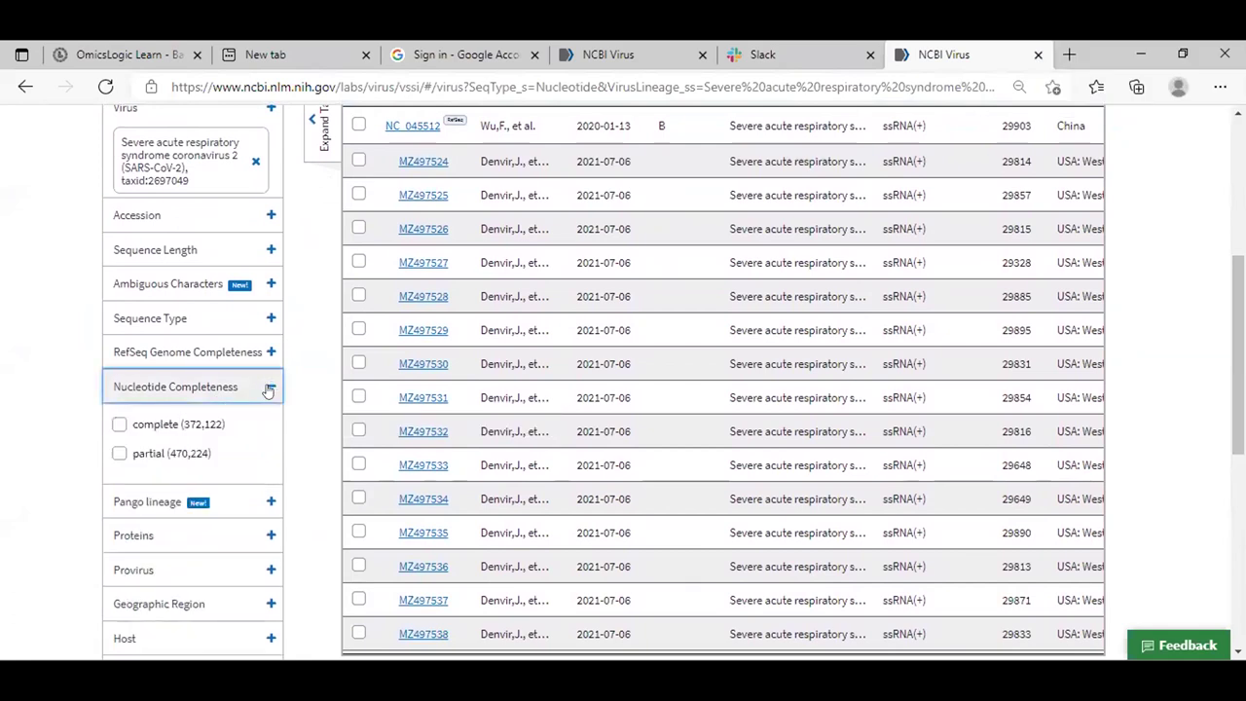
click(119, 427)
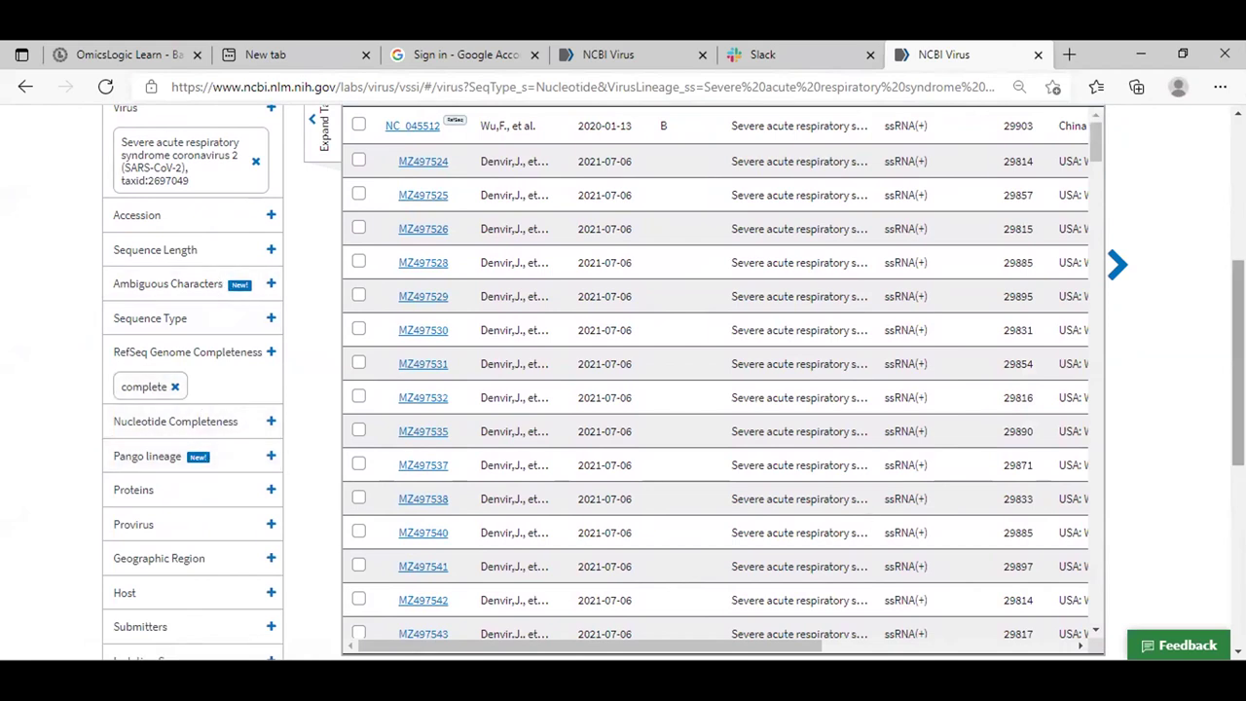
scroll(671, 379, down, 3)
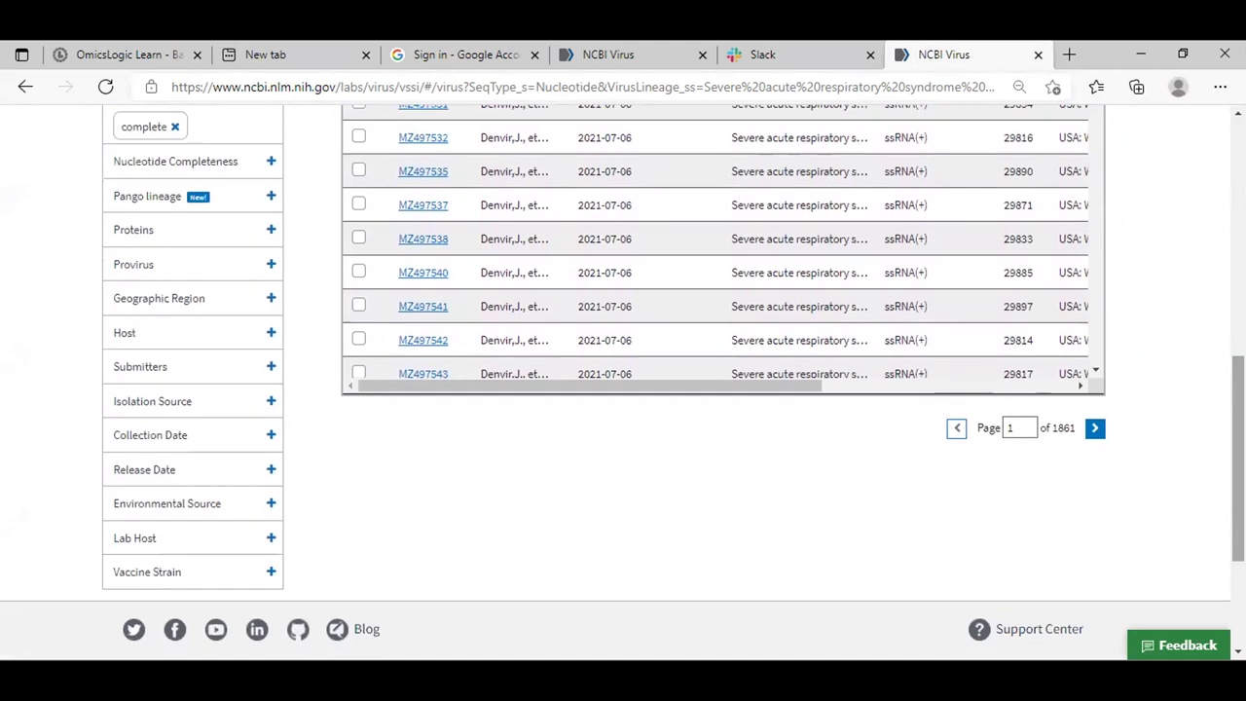
click(271, 297)
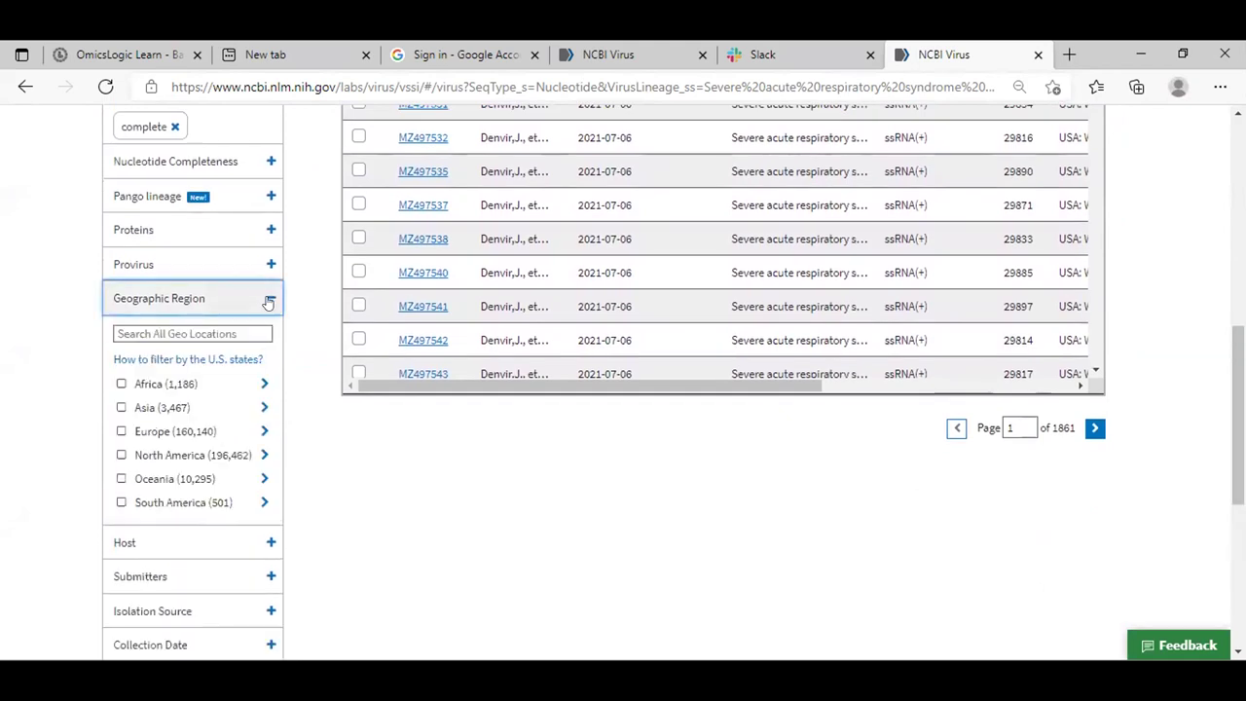
click(120, 384)
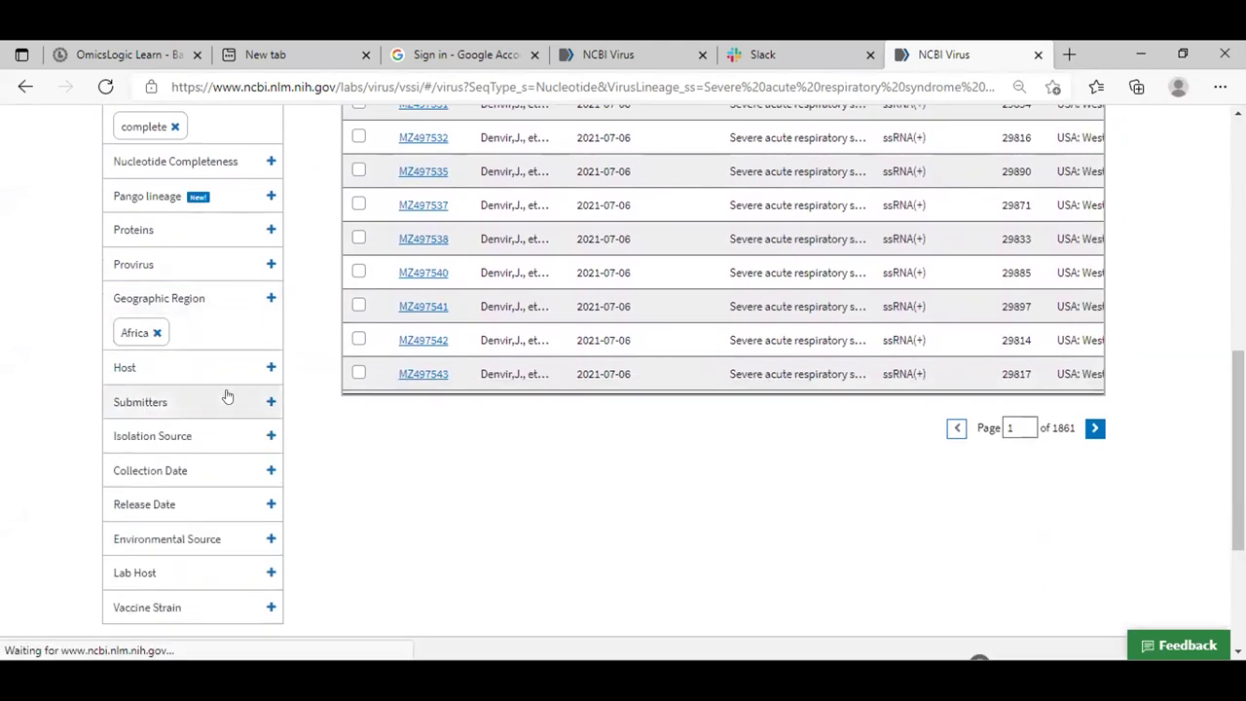
click(157, 331)
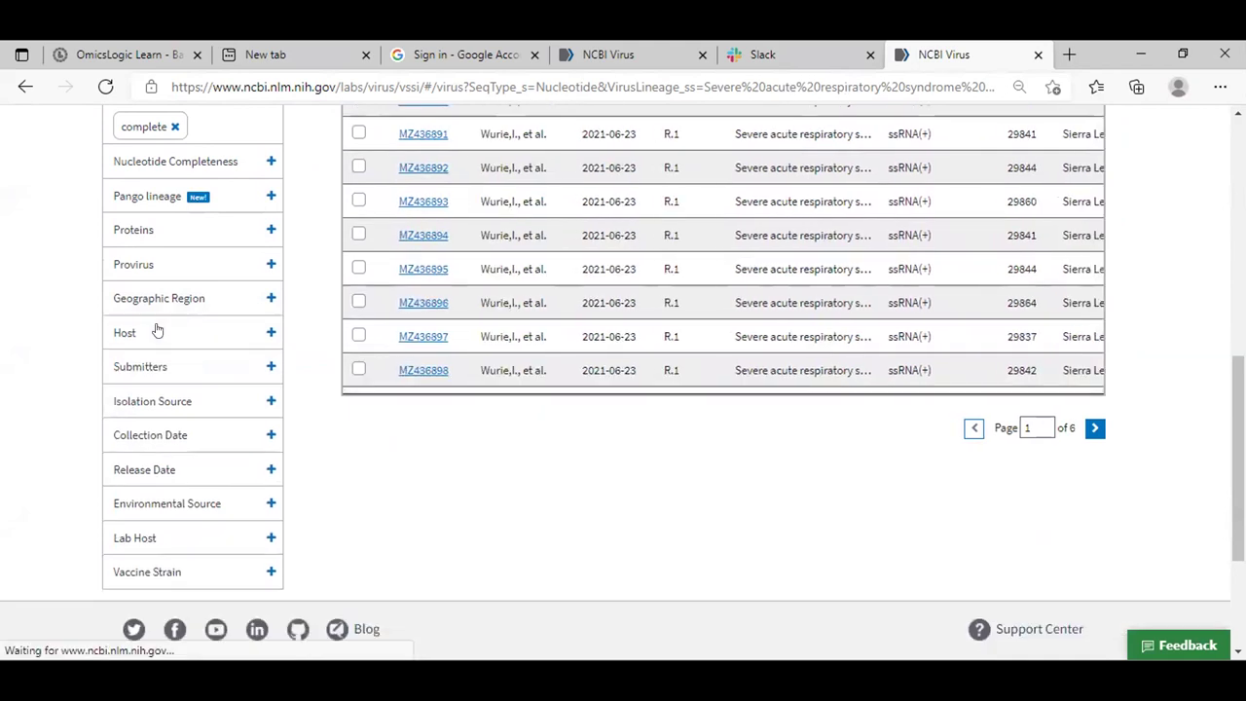
Limit the geographic region filter to Egypt within Africa
click(269, 301)
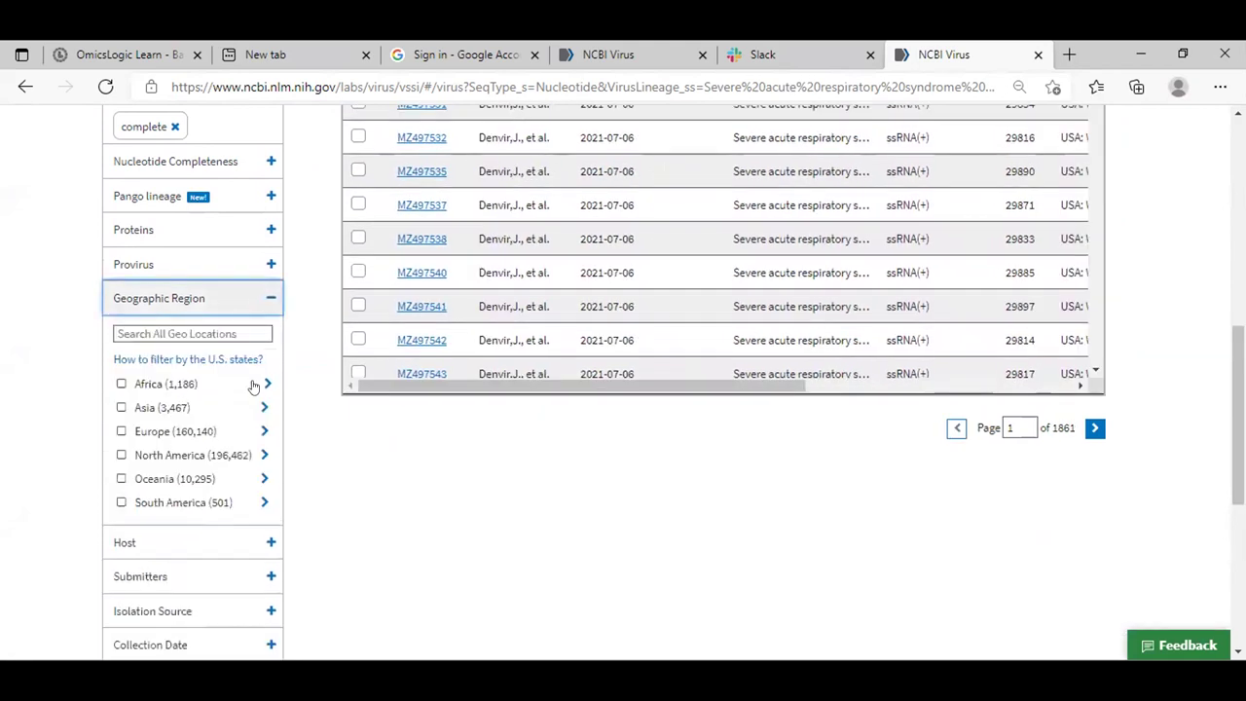
click(263, 385)
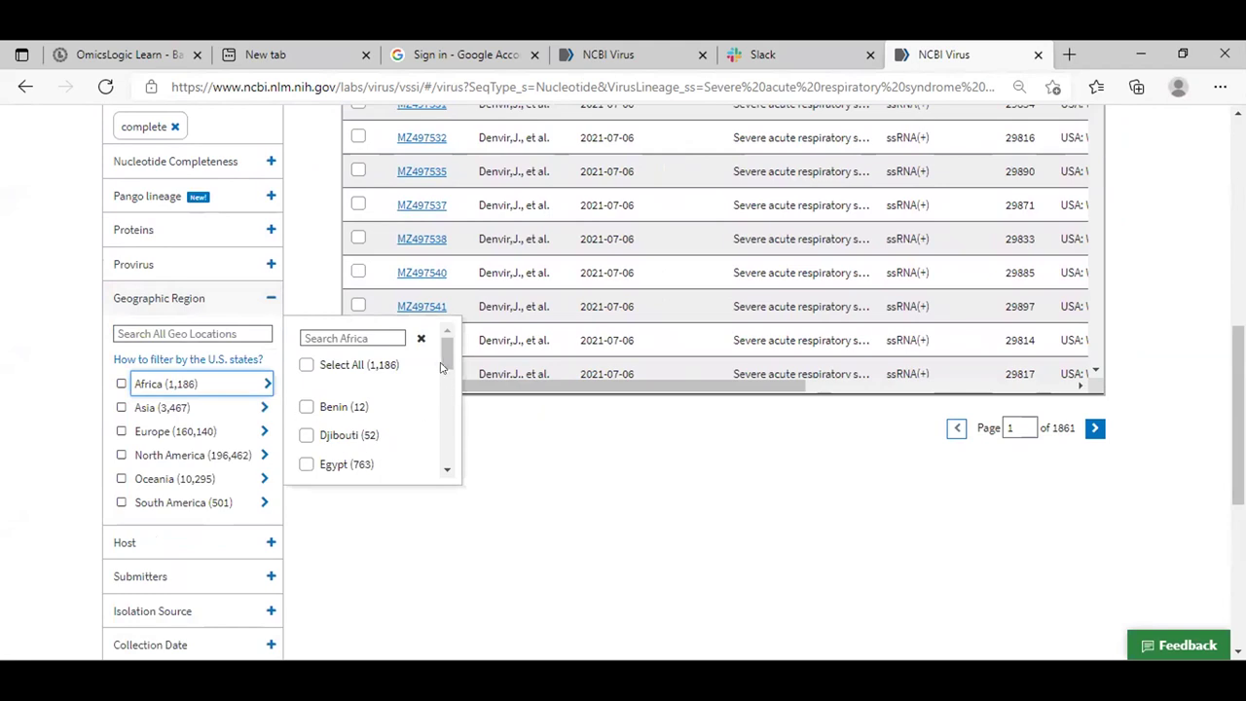
scroll(441, 366, down, 1)
click(306, 440)
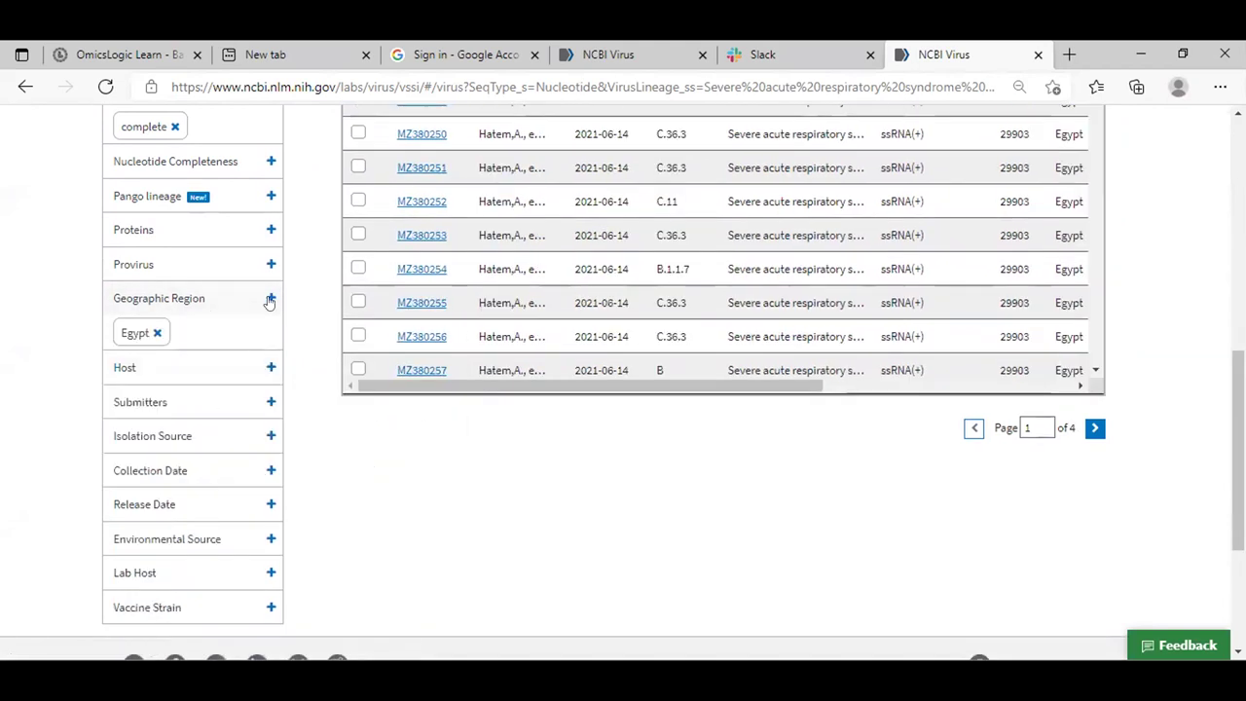
Add the Netherlands from the European countries to the geographic region filter
click(271, 299)
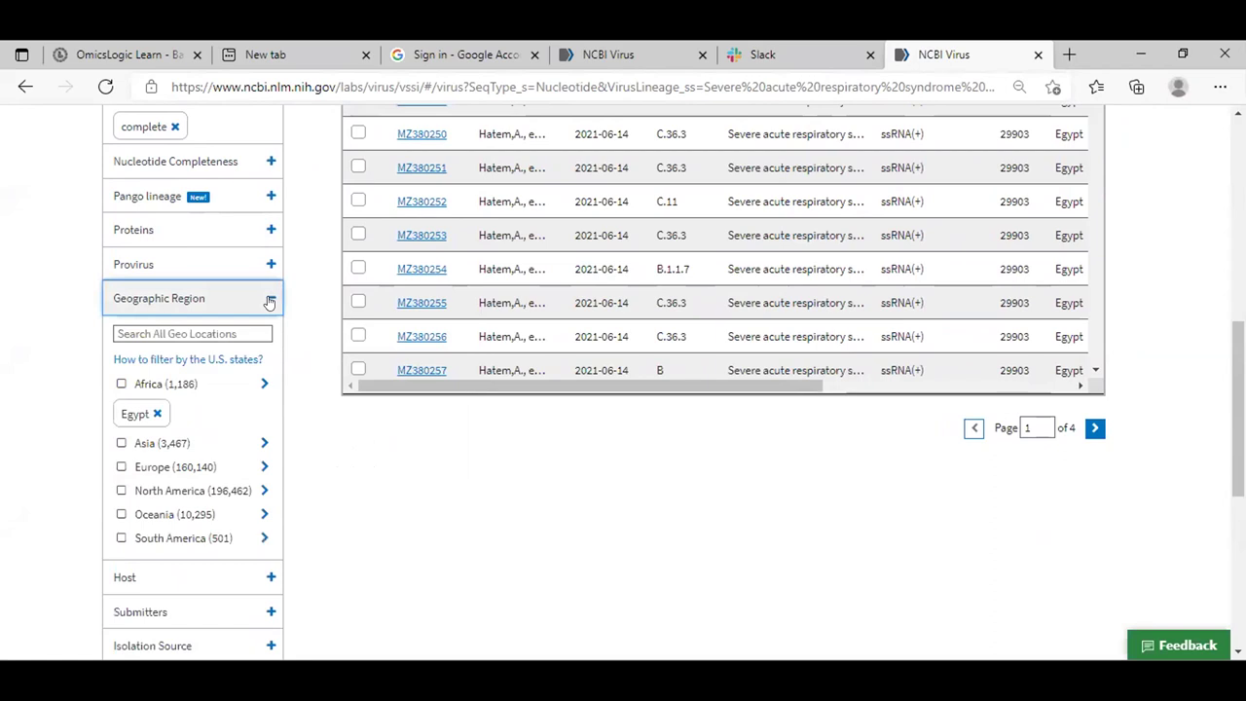
click(264, 467)
drag(448, 352, 446, 429)
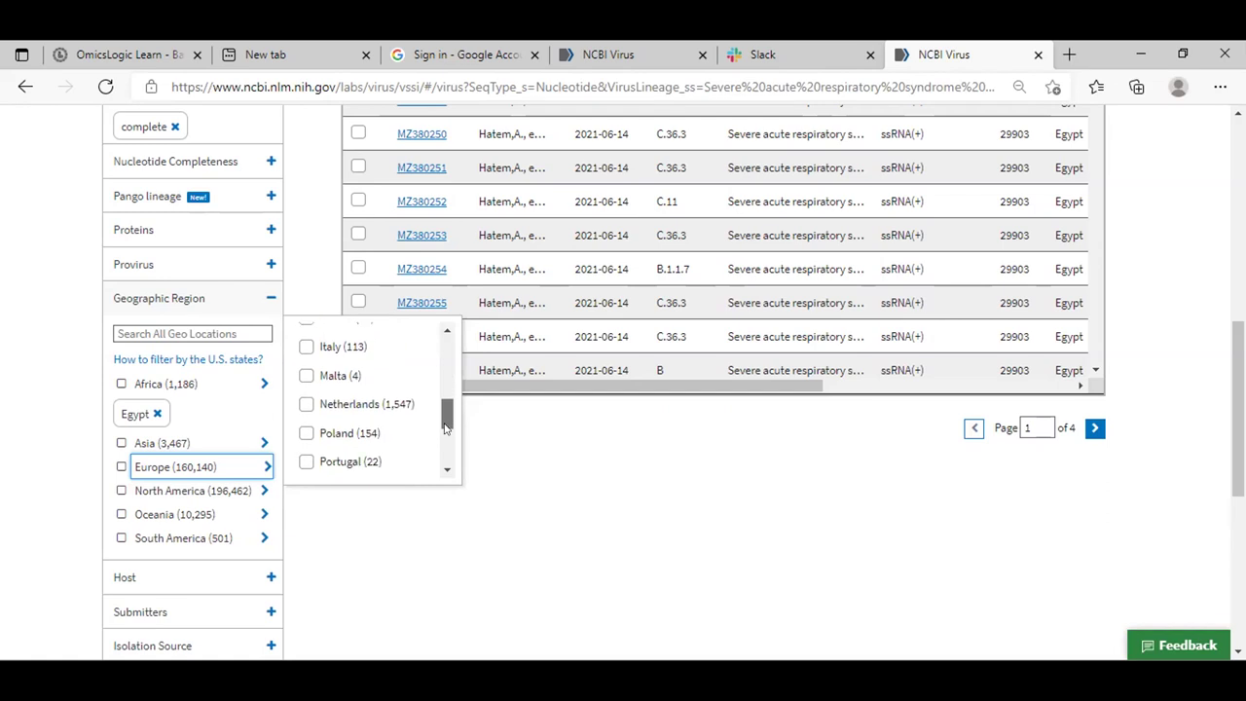
click(305, 404)
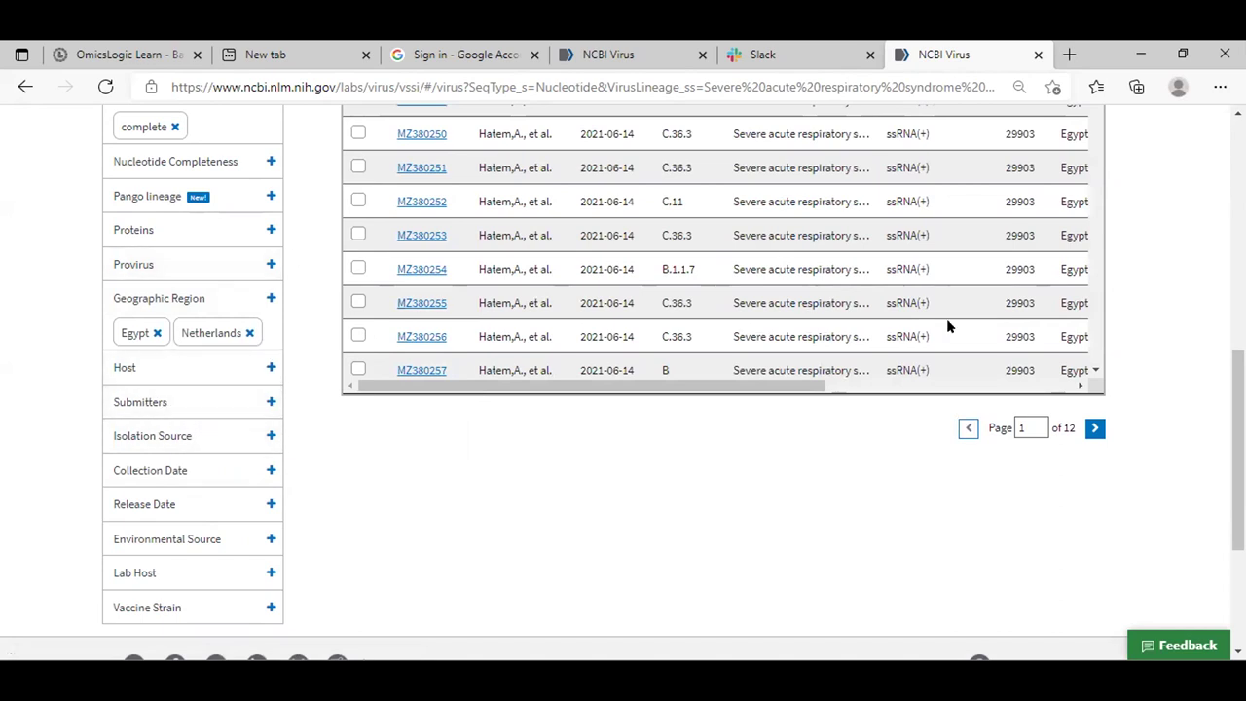
Set the start of the release date range to 7/4/2021
scroll(720, 380, up, 3)
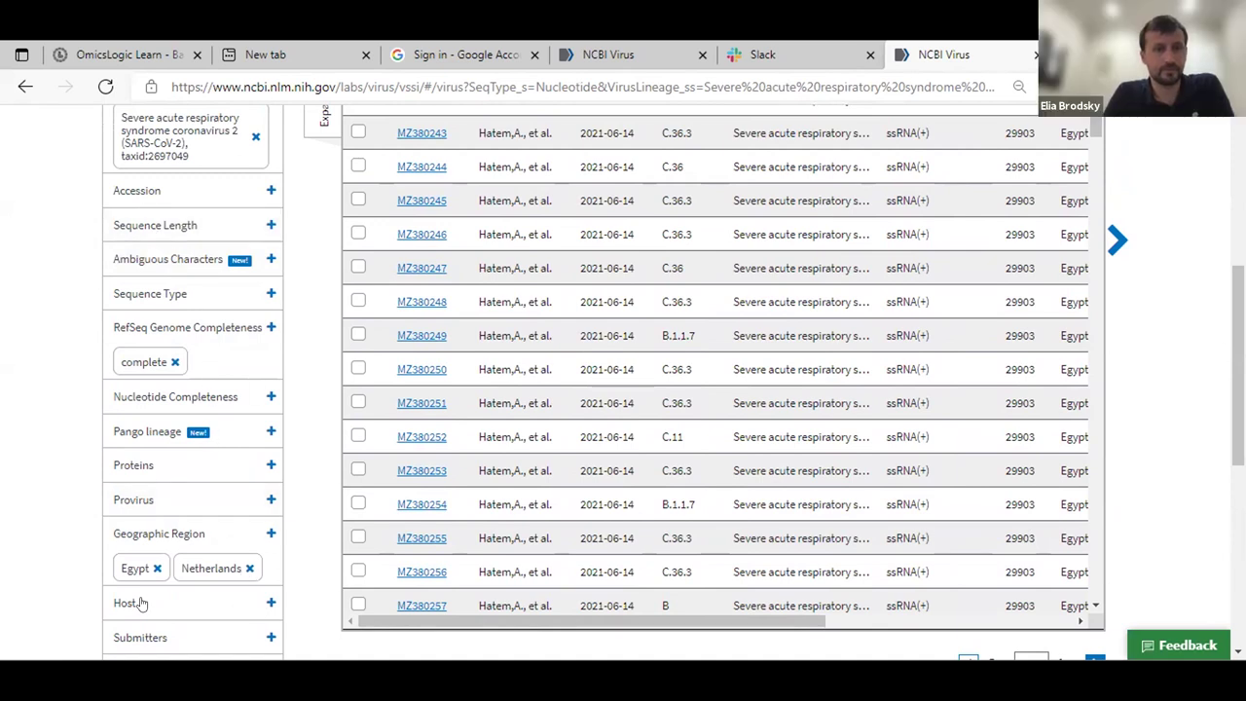
scroll(721, 370, down, 1)
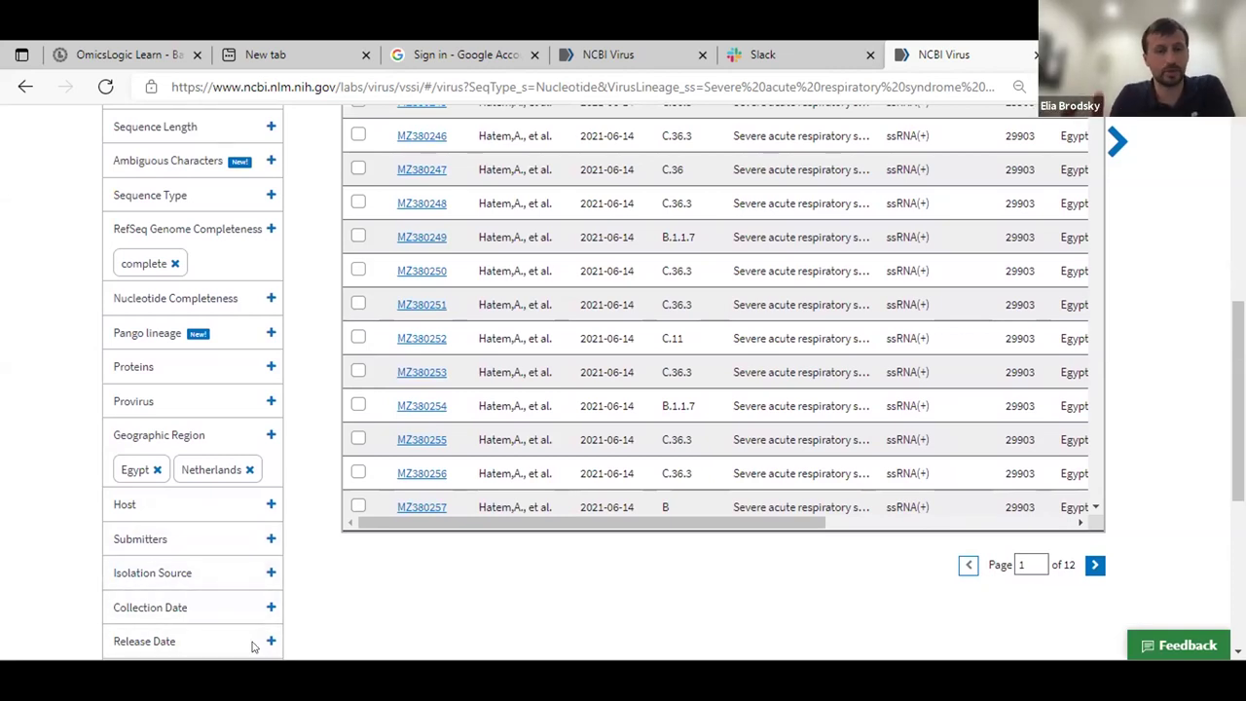
scroll(251, 645, down, 2)
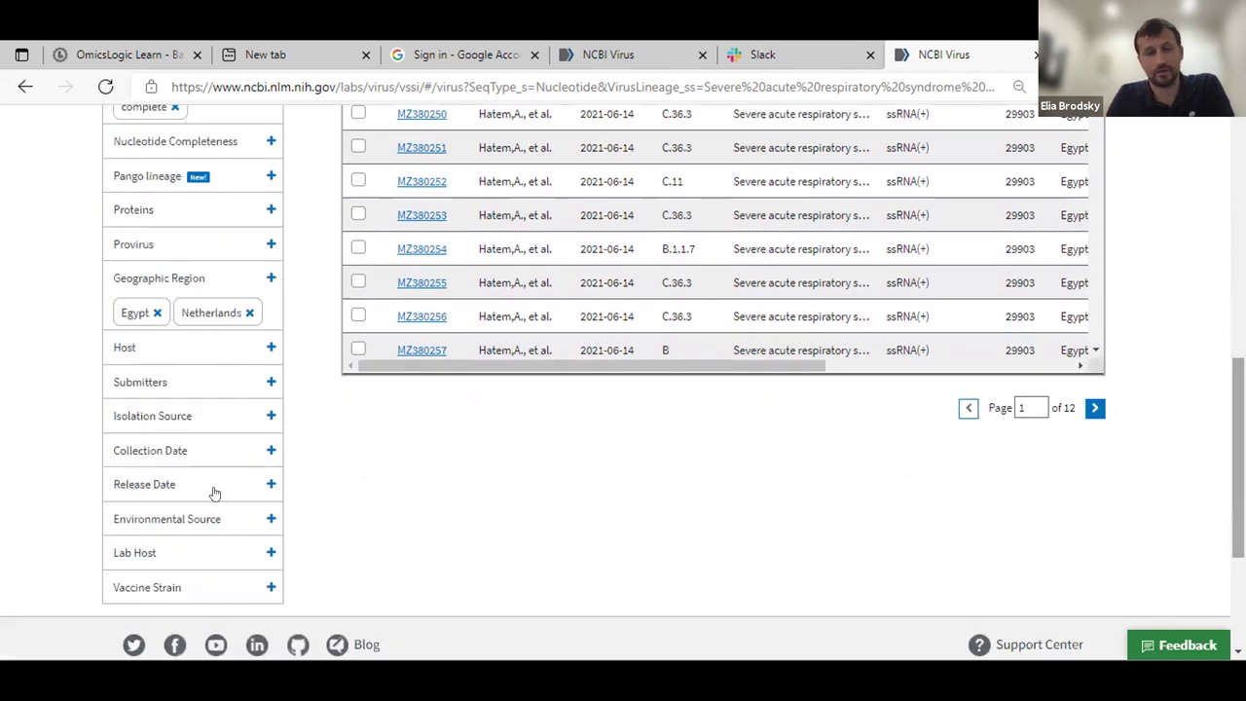
click(254, 485)
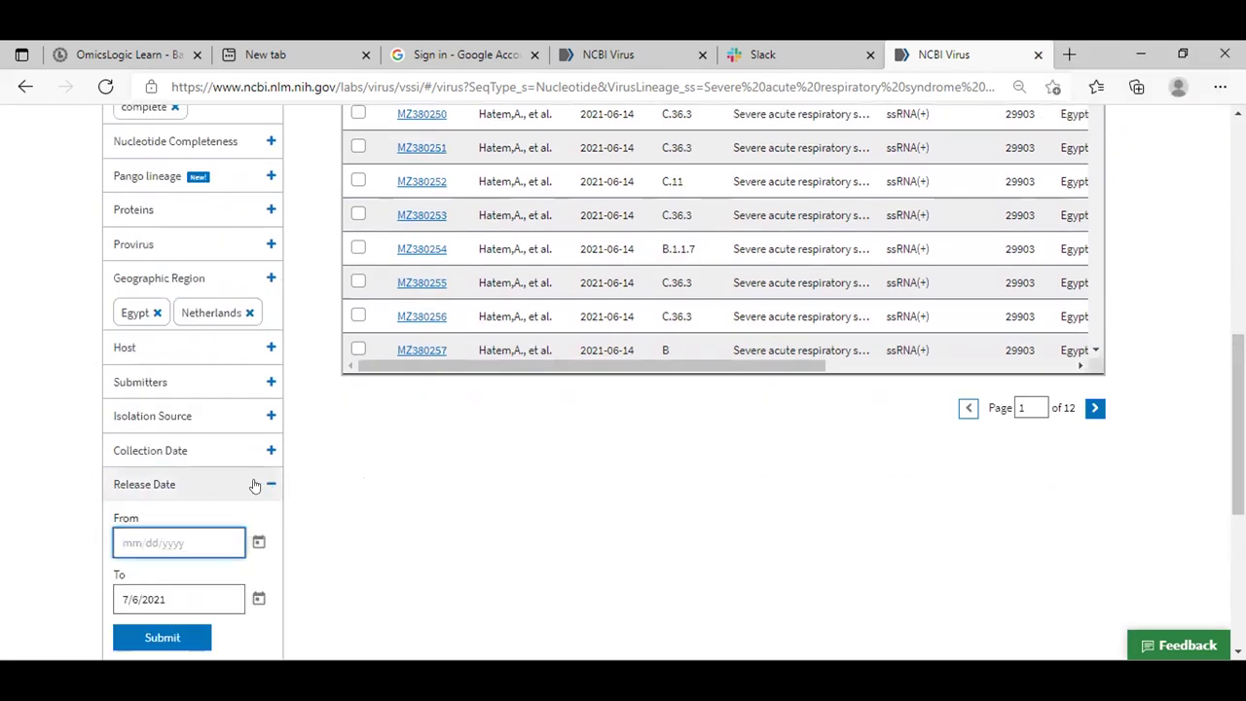
click(258, 542)
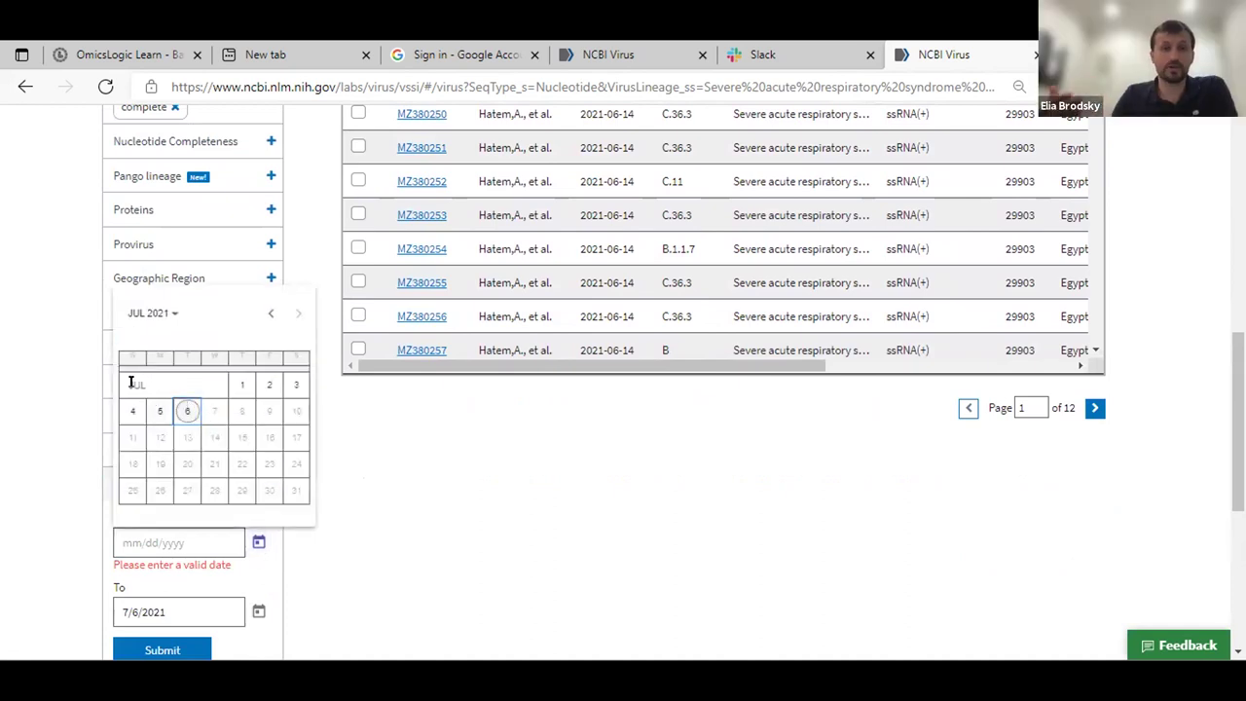
click(126, 382)
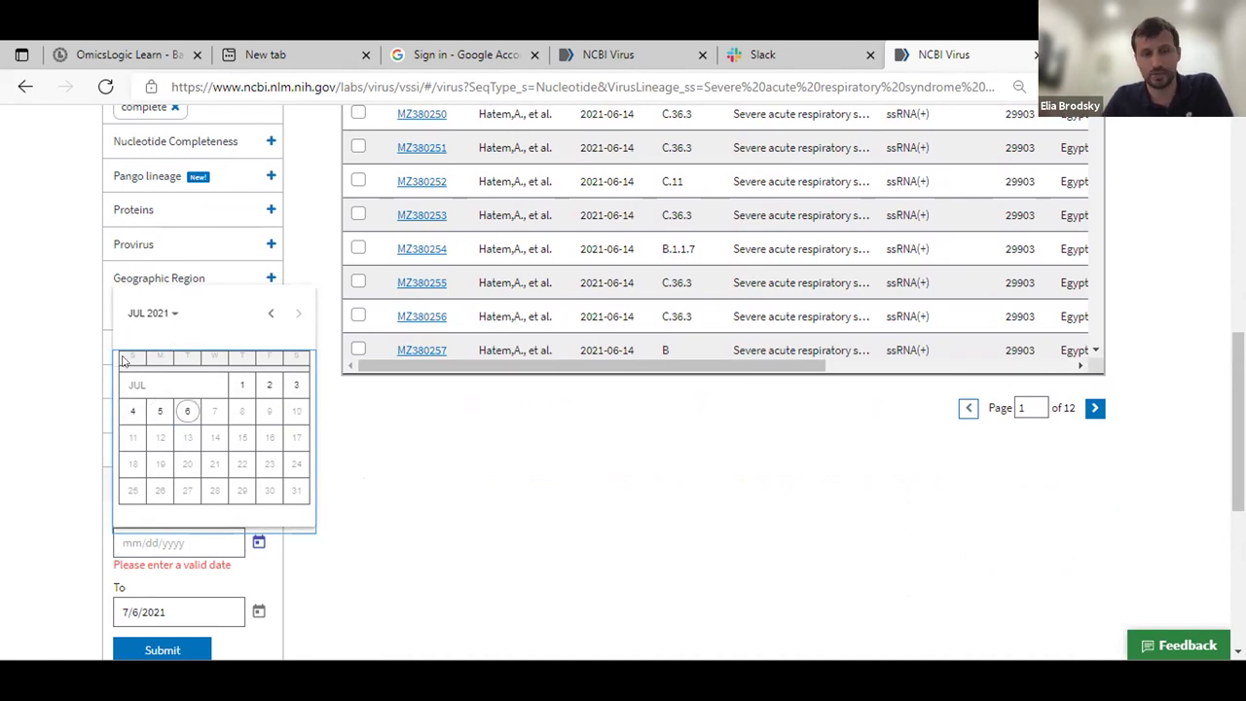
click(129, 410)
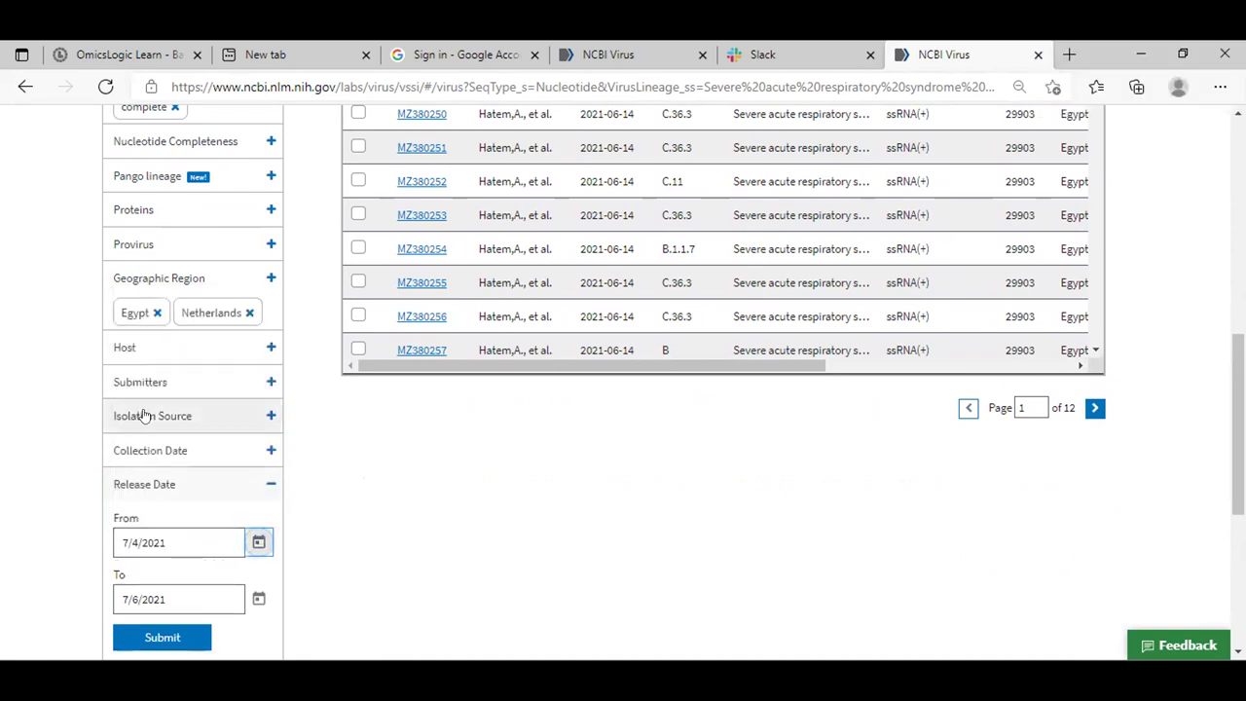
Reopen the start-date calendar of the release date filter, go back to April 2021 and choose the year 2020
click(258, 542)
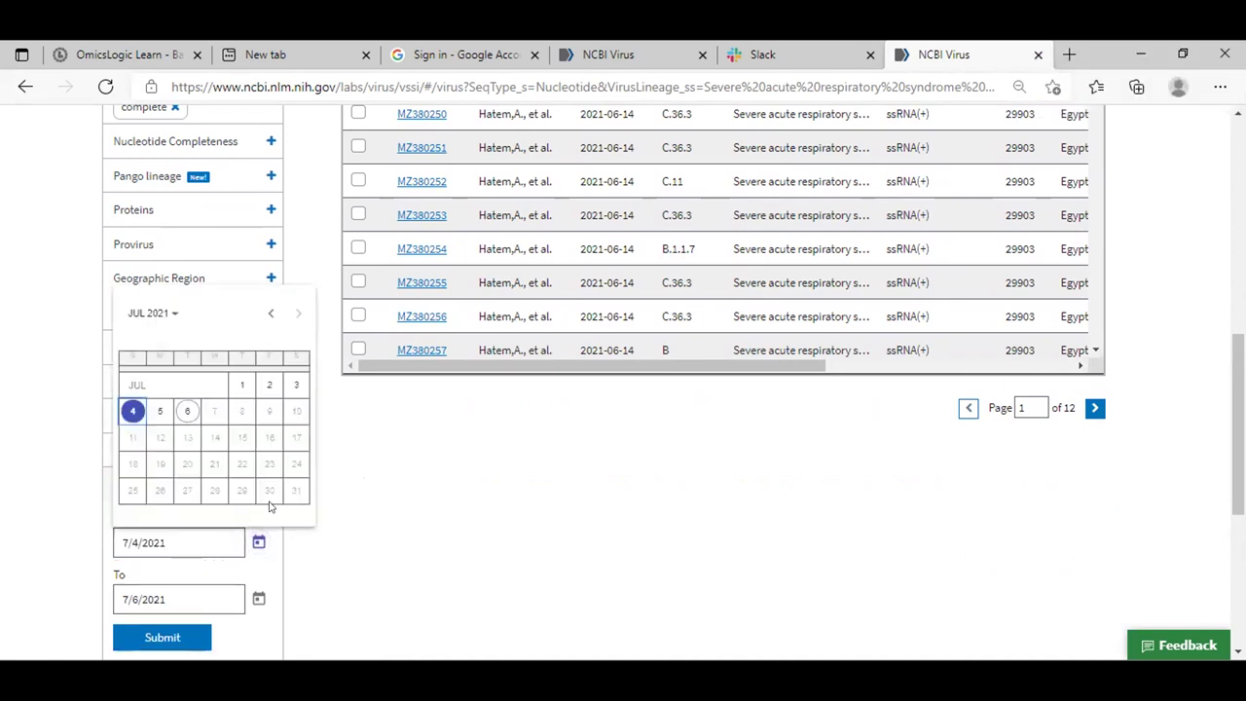
click(271, 314)
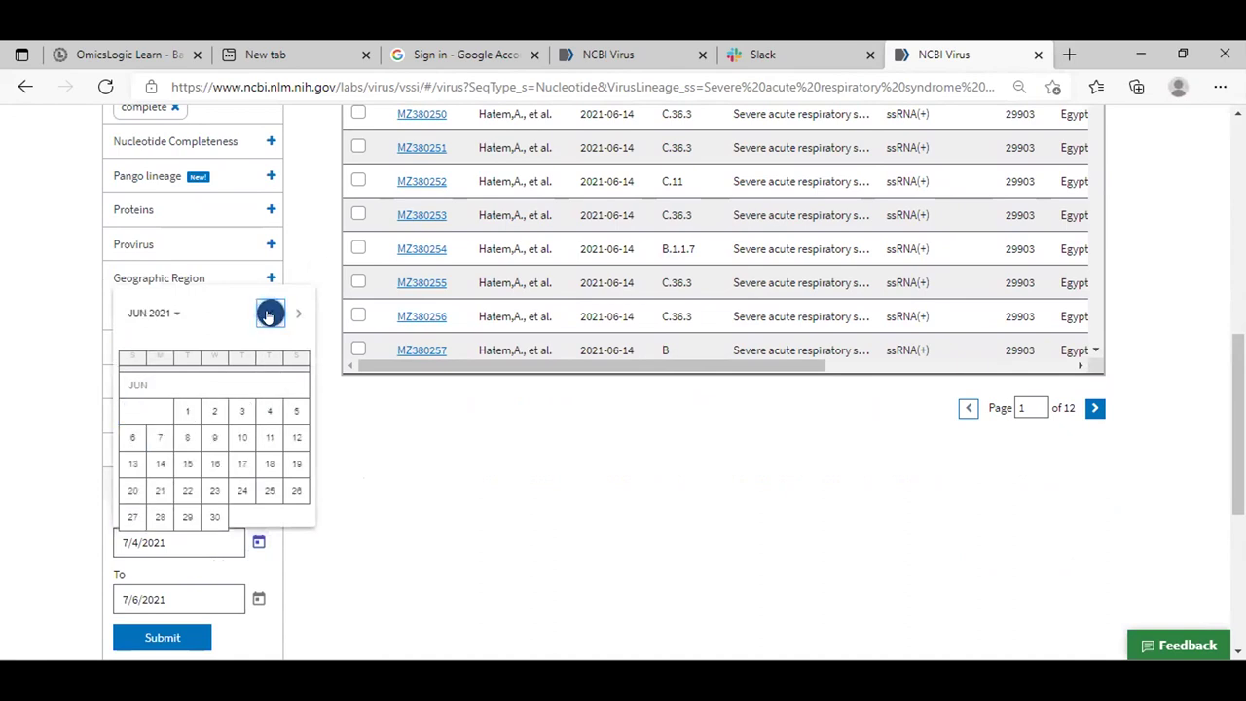
click(270, 314)
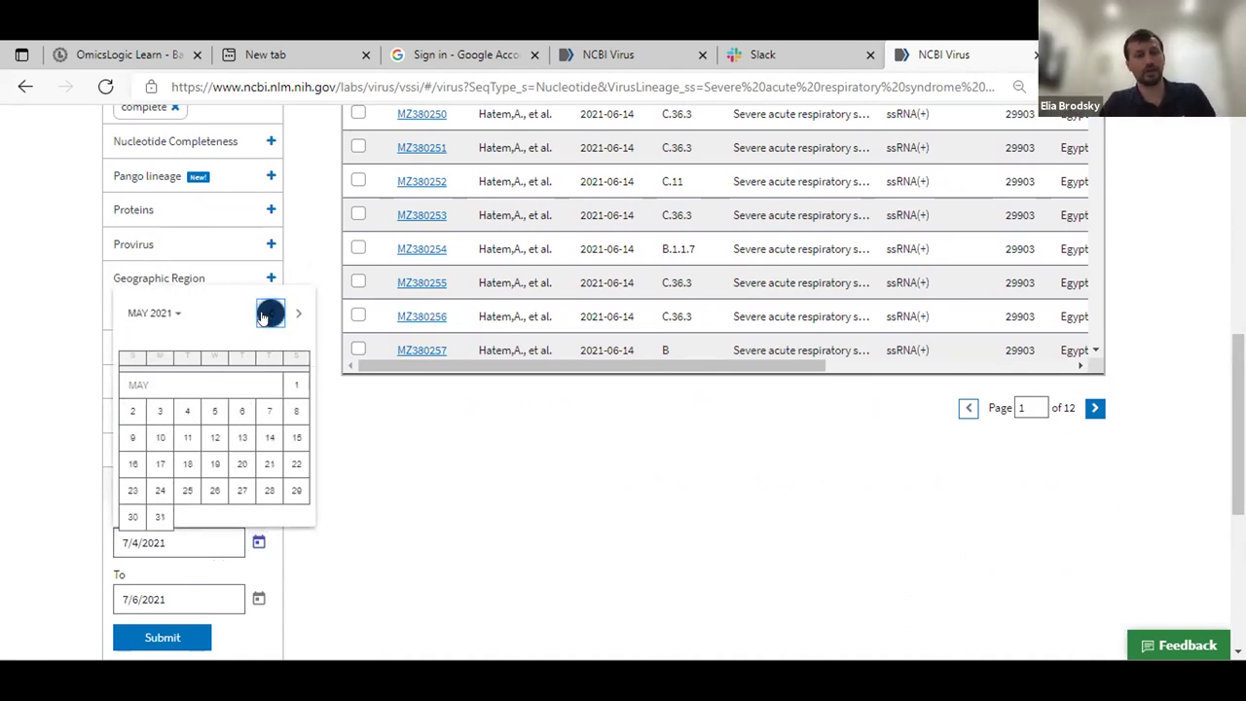
click(269, 314)
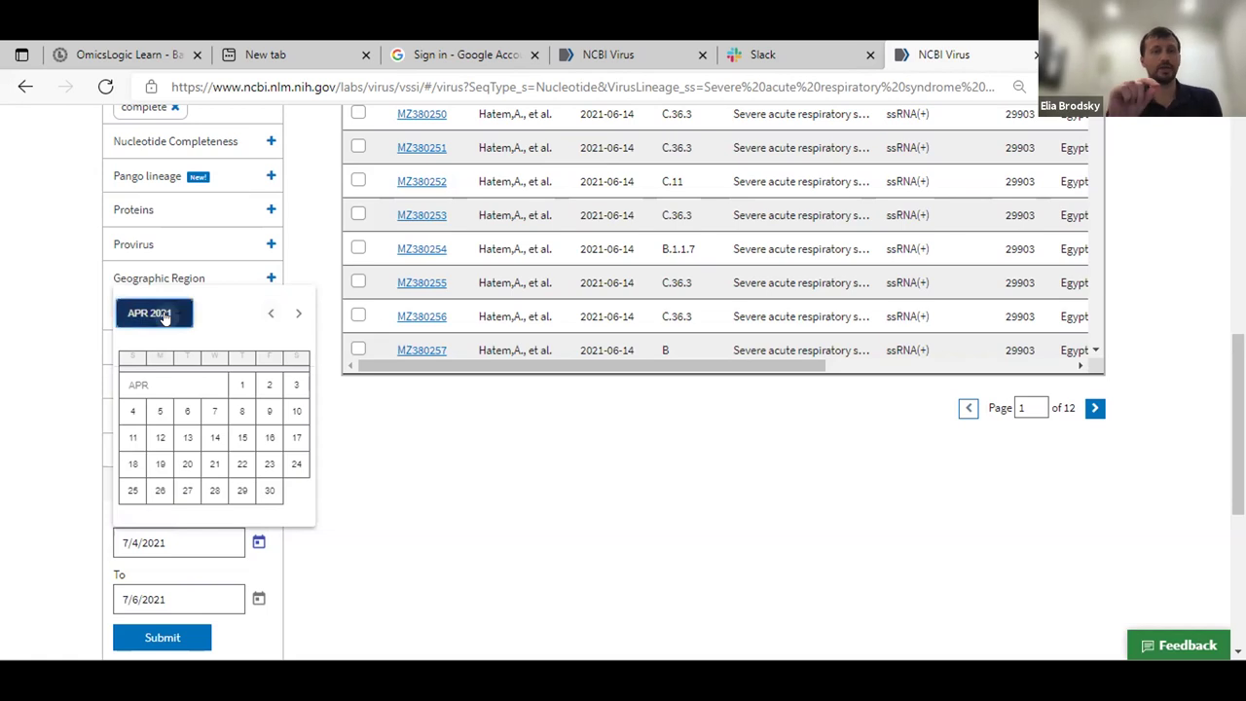
click(167, 315)
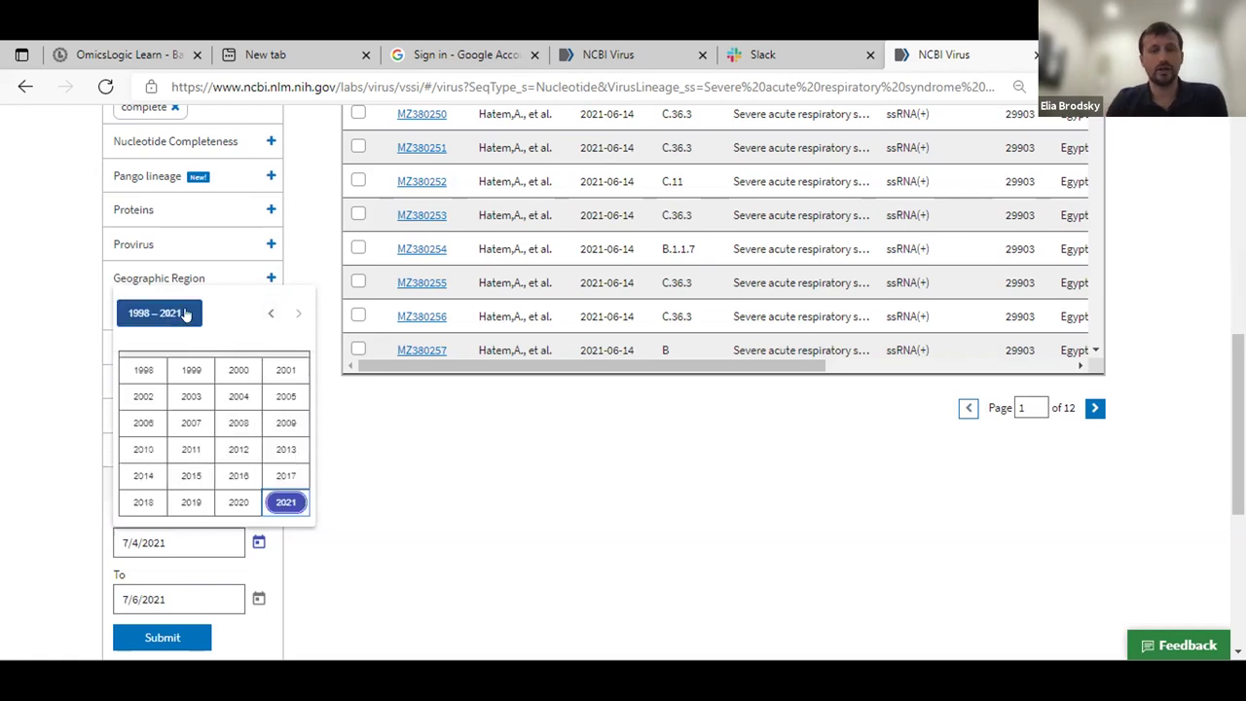
click(239, 501)
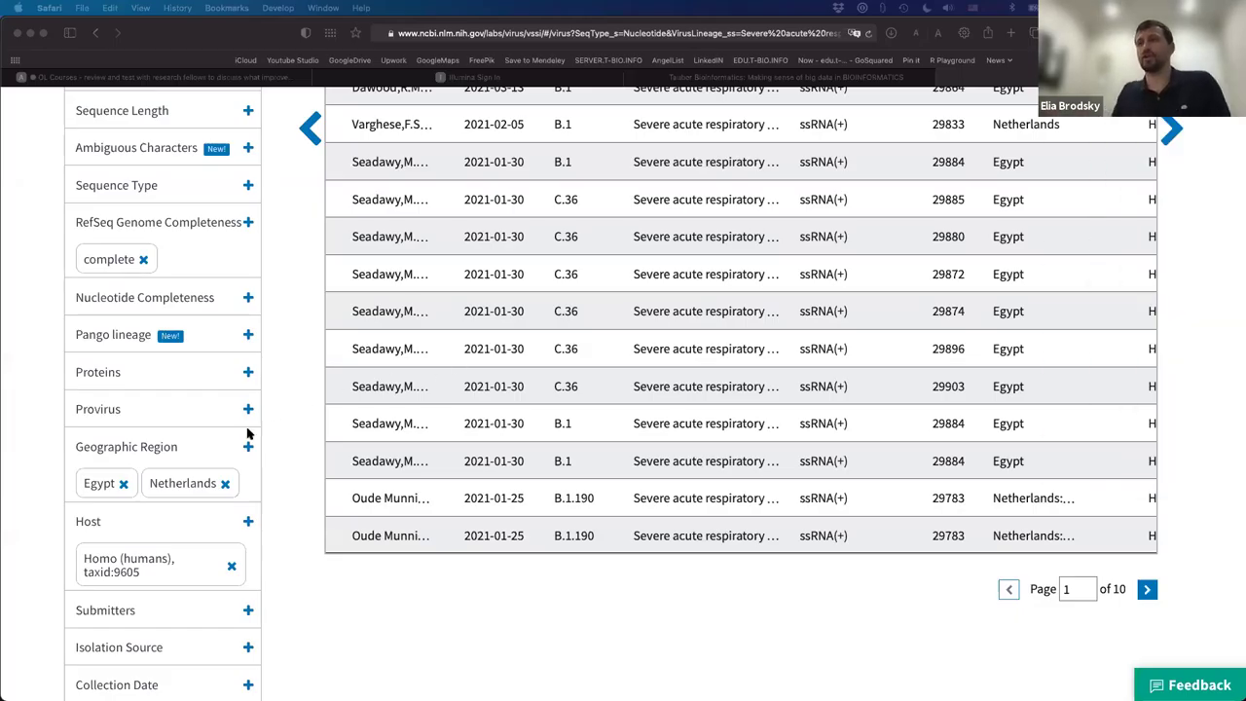
Review the data type choices for downloading the filtered results, and close the dialog without downloading
scroll(297, 328, up, 8)
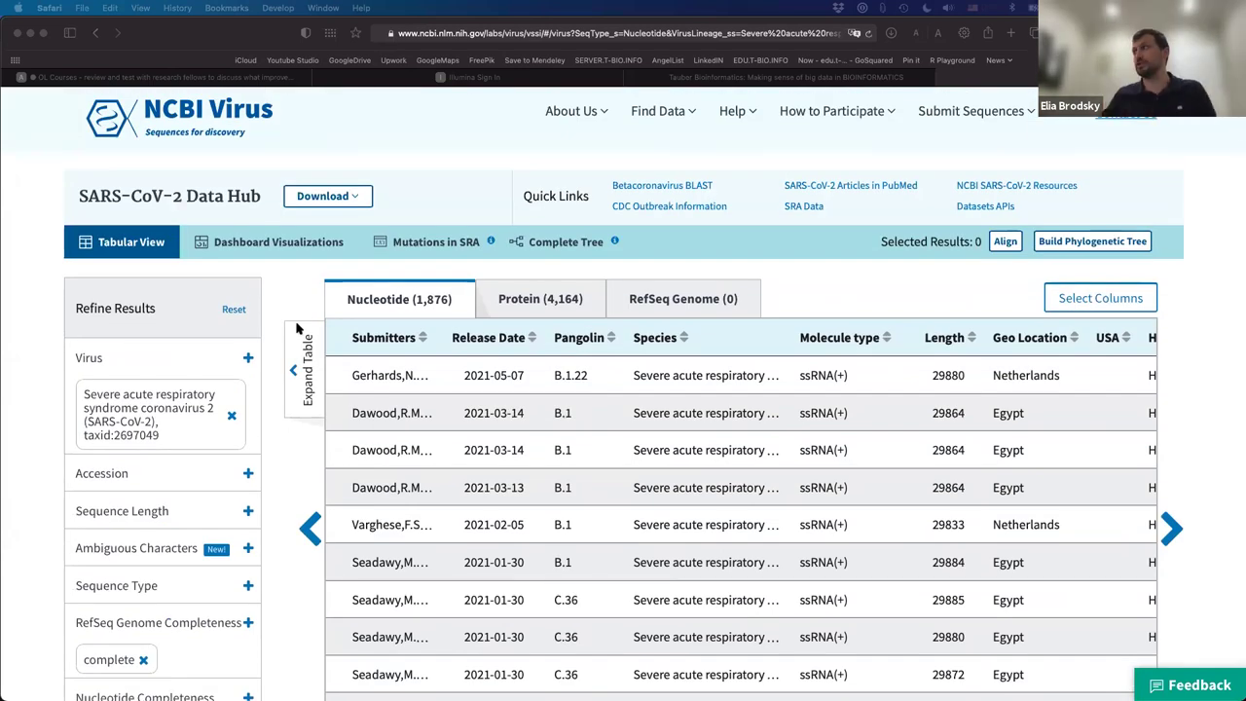
click(362, 199)
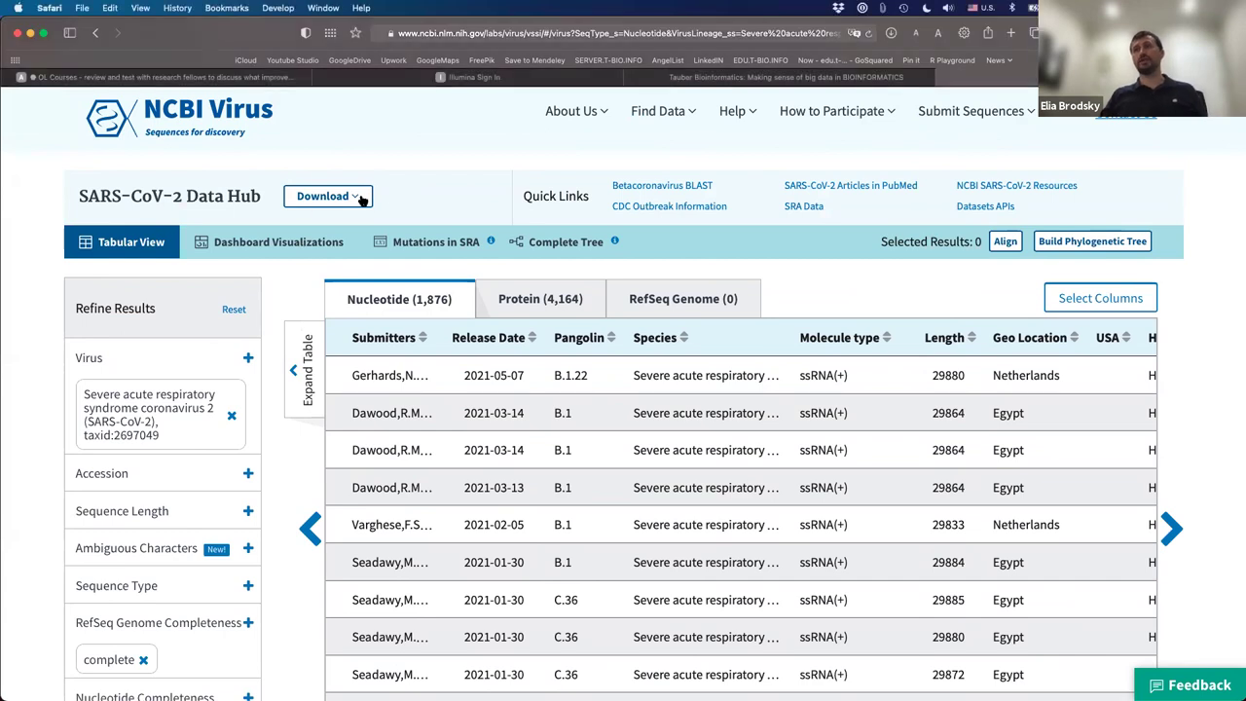
click(359, 198)
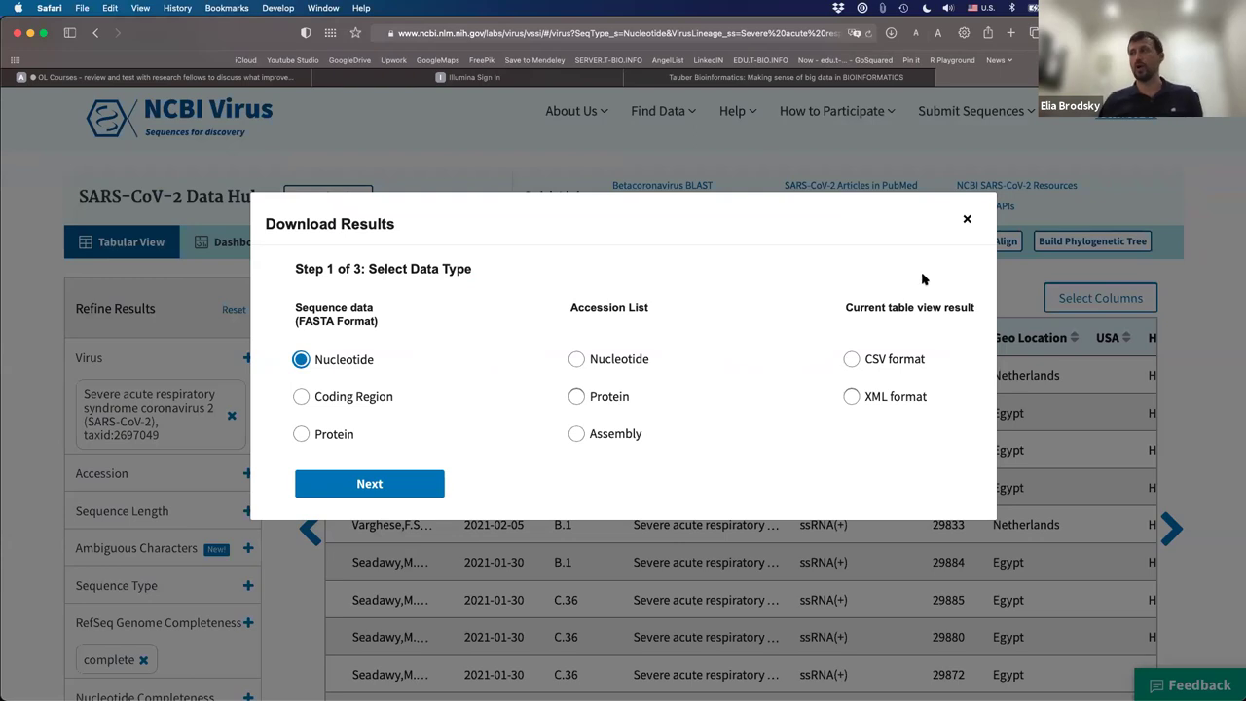
key(Escape)
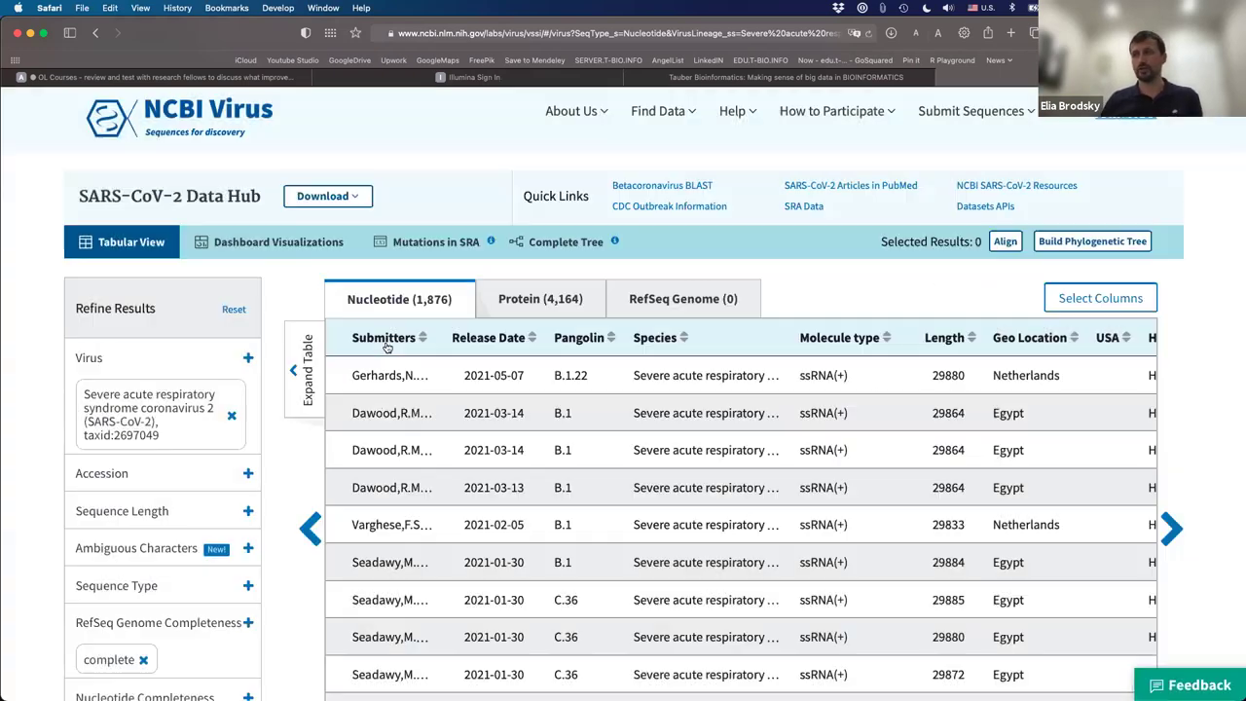
Switch to Excel to look at the accession list on the Selected sheet
key(super+Tab)
key(super+Tab)
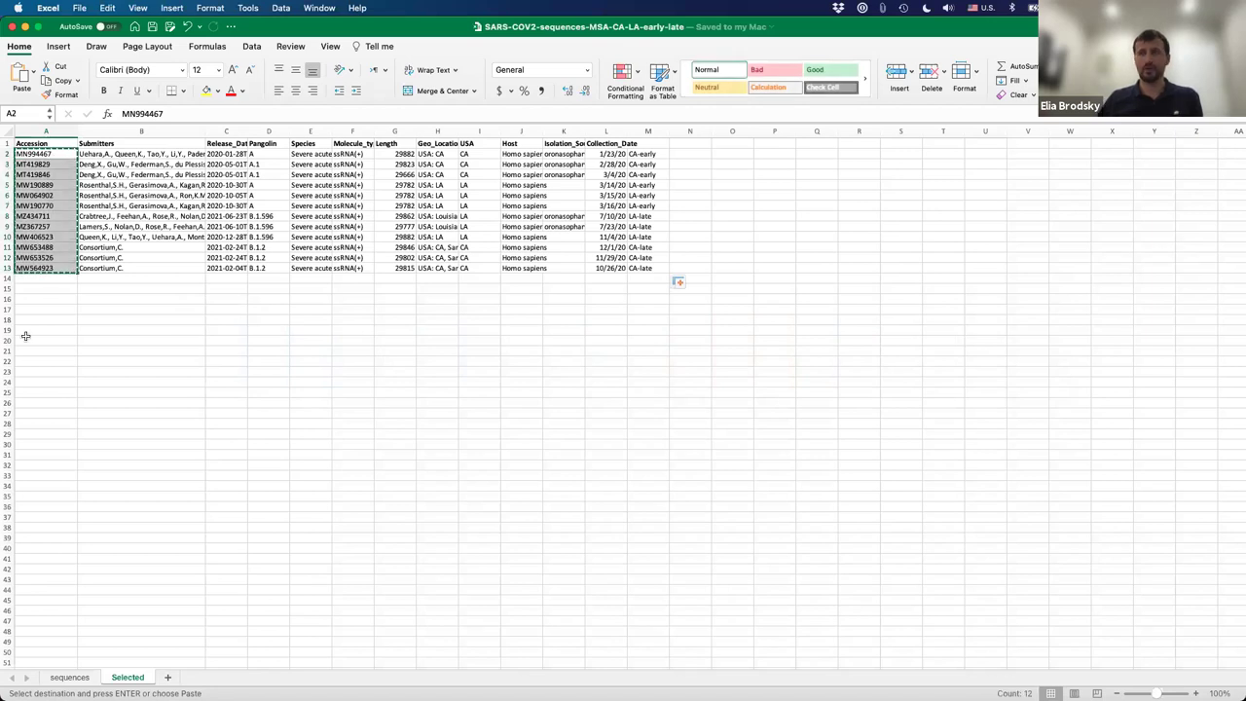
Switch back to Safari and reset all the filters refining the virus results
key(super+Tab)
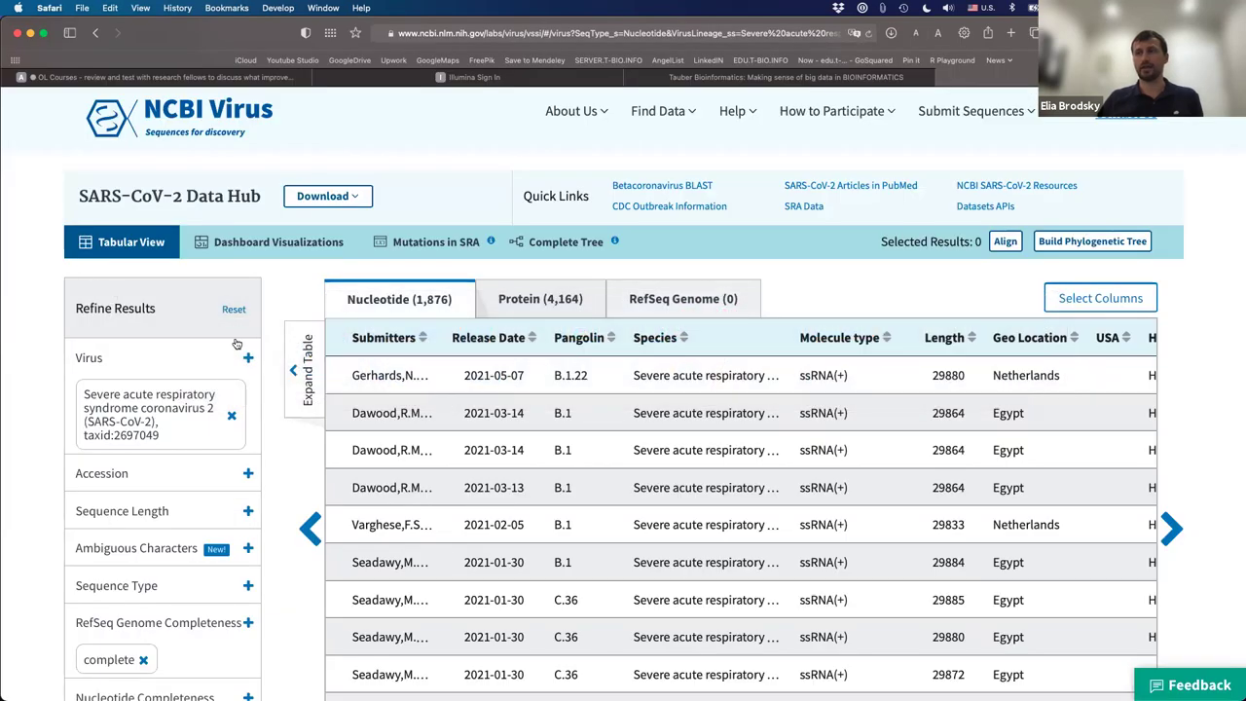
click(233, 311)
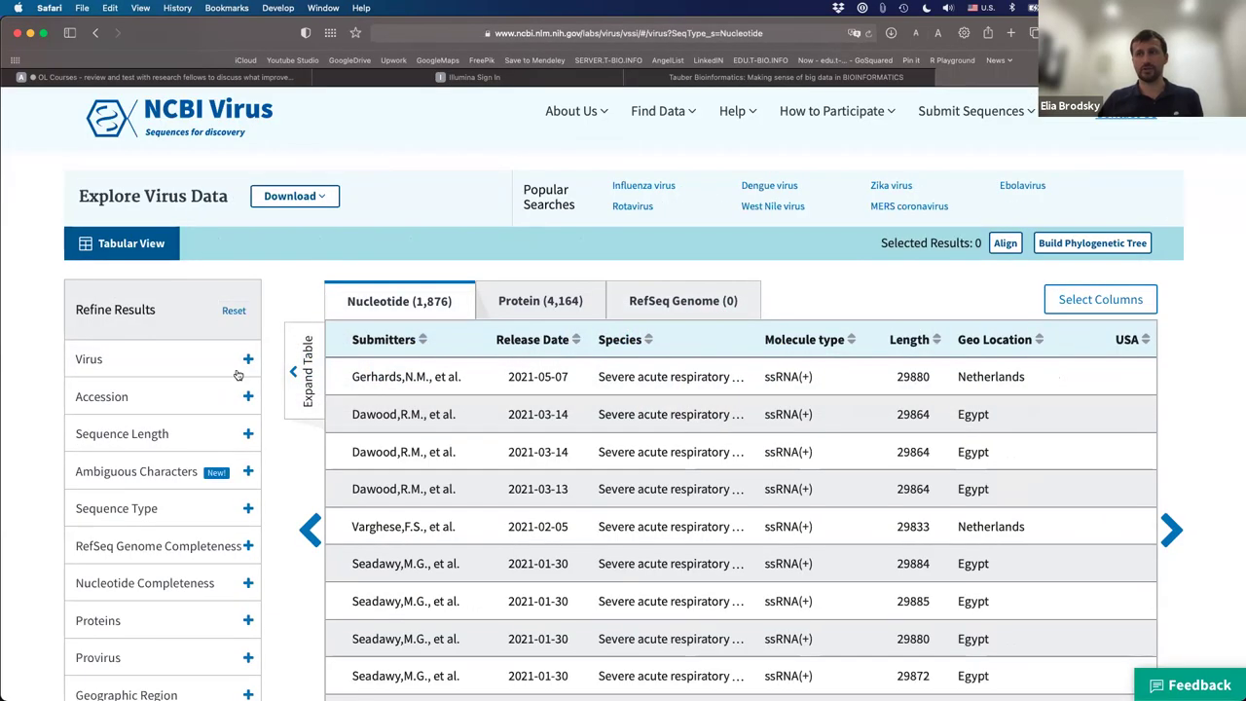
Limit the virus results to the accession numbers copied from the Excel list
click(249, 398)
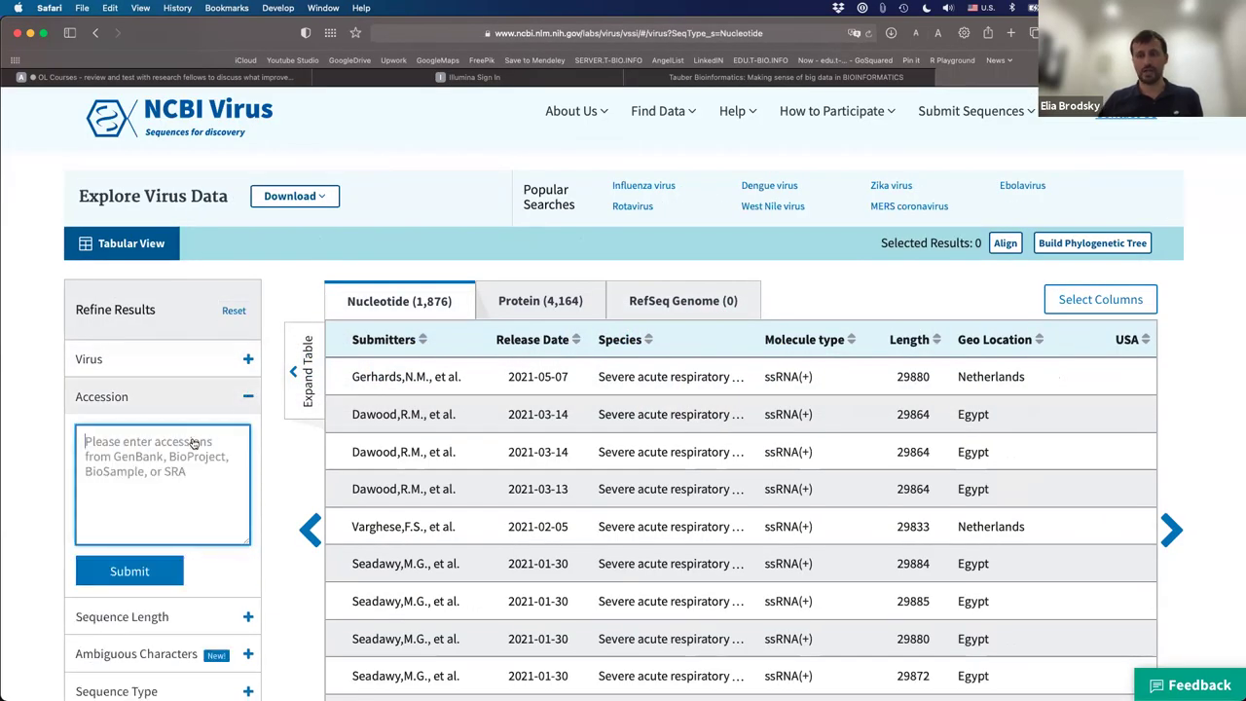
key(super+v)
click(148, 571)
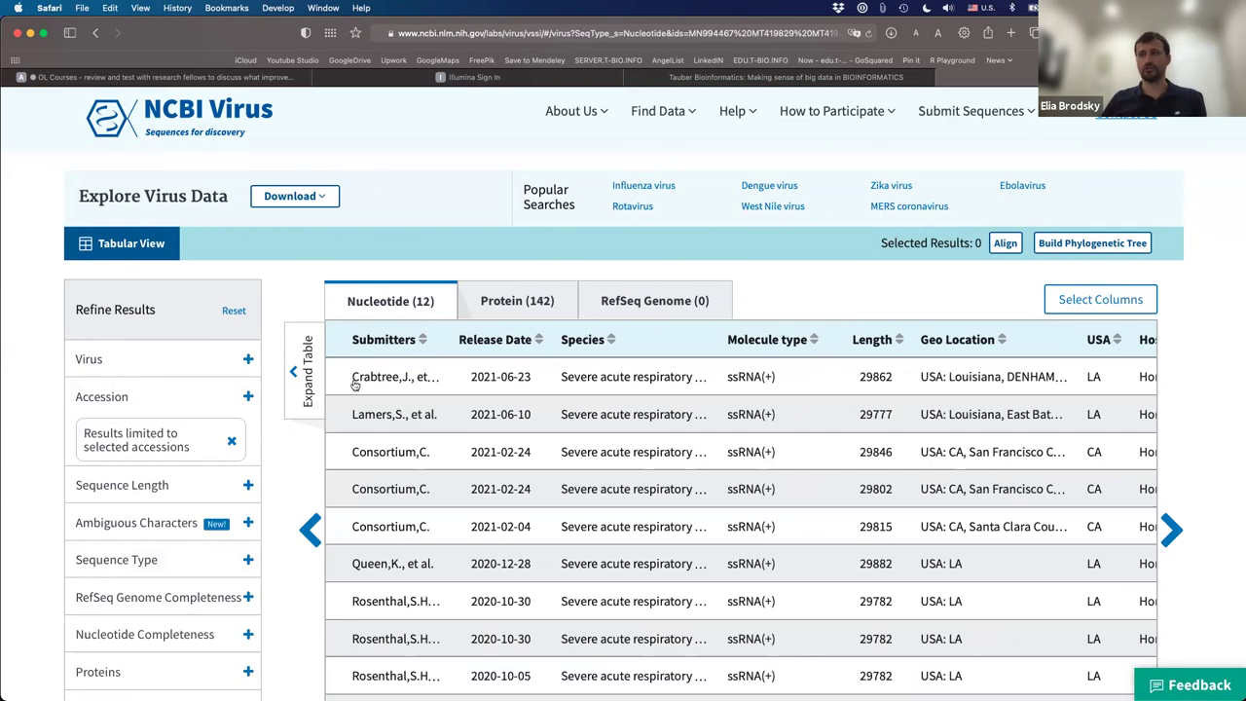
Switch to Excel to check the copied accessions on the Selected sheet, and switch back to Safari
key(super+Tab)
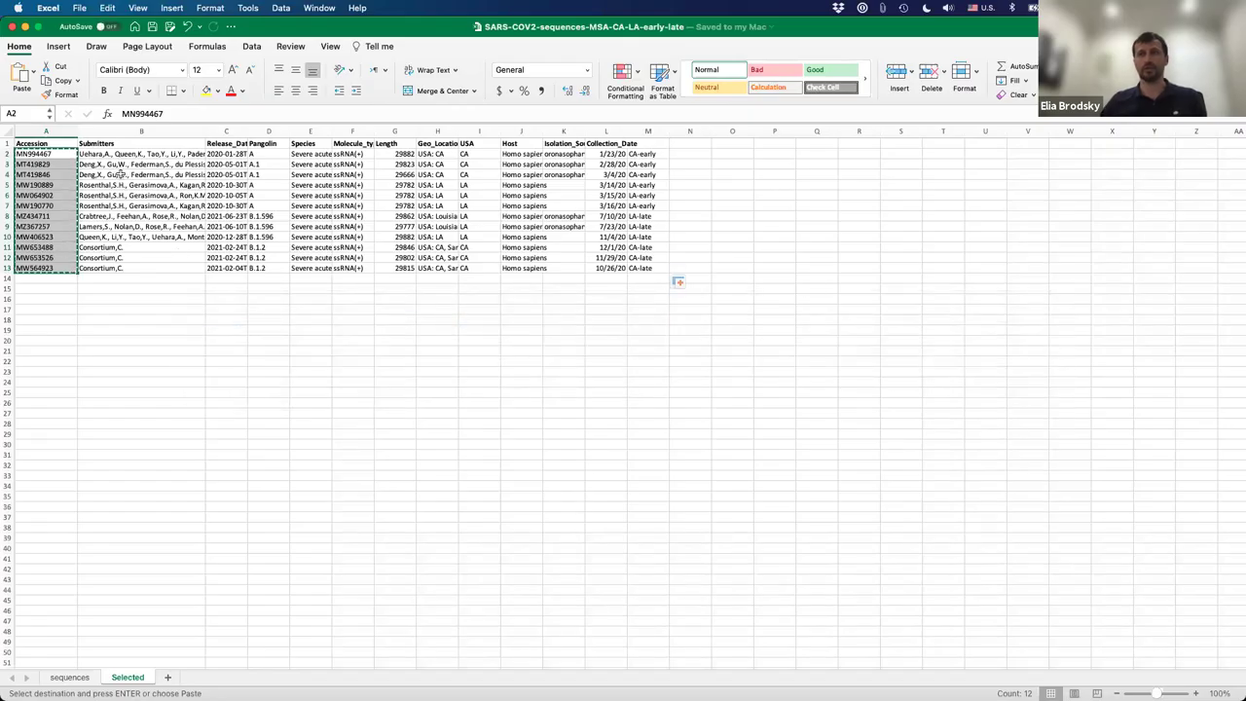
key(super+Tab)
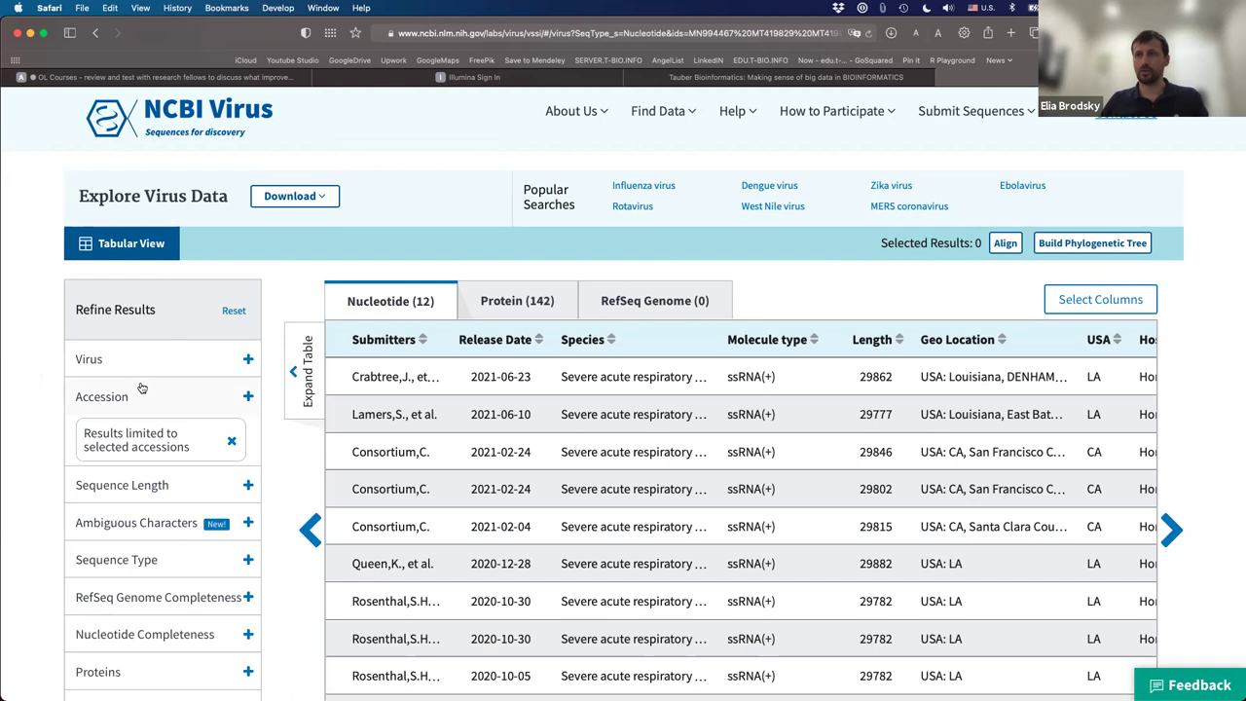
Remove the accession limit from the results and submit the copied accession list again
click(233, 441)
click(247, 397)
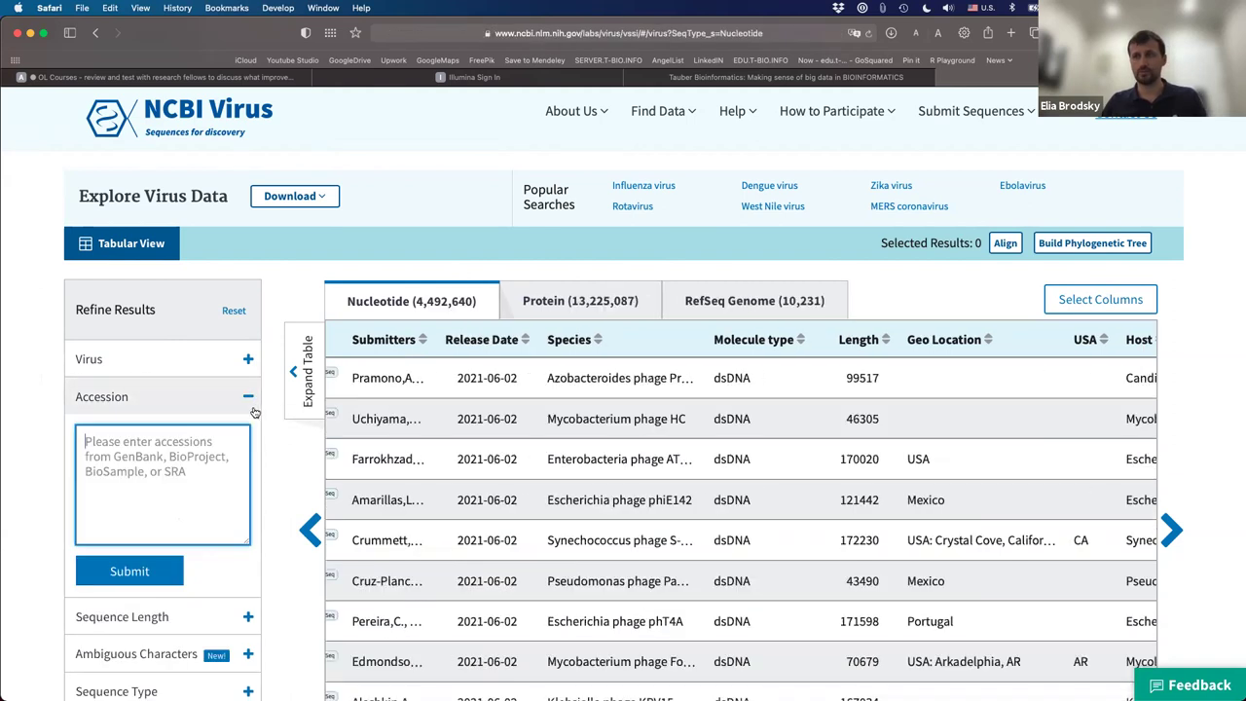
key(super+v)
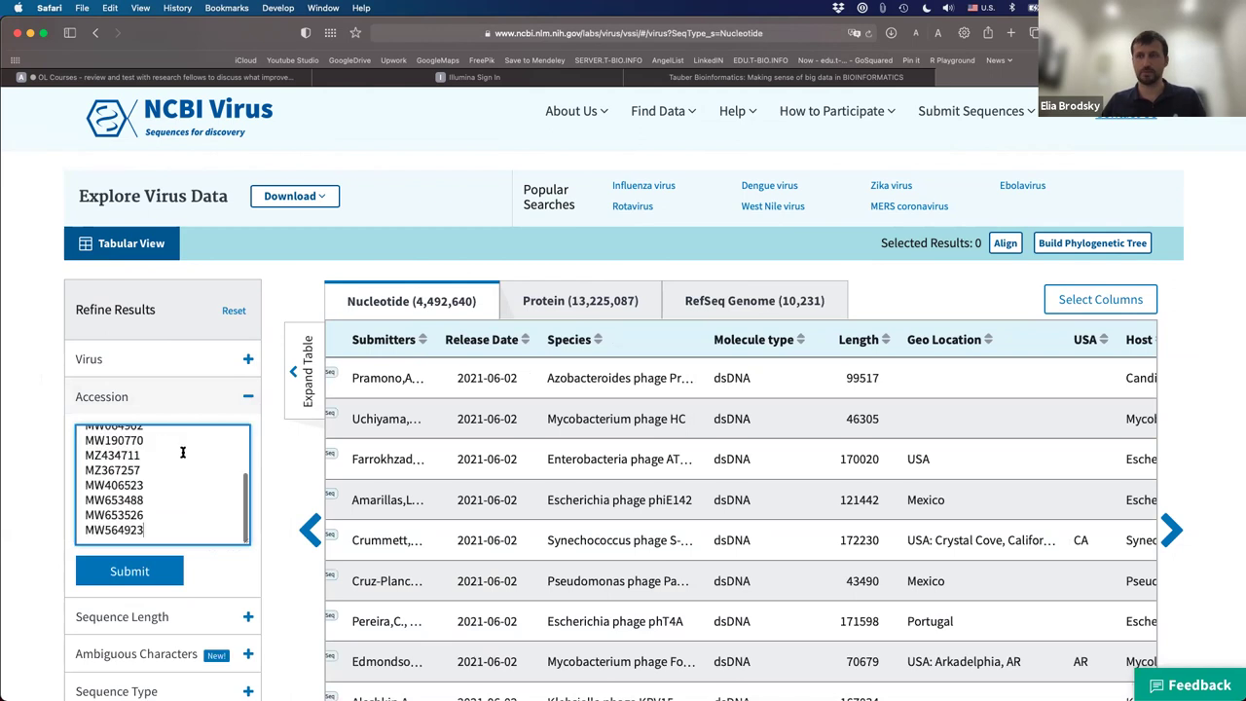
click(134, 572)
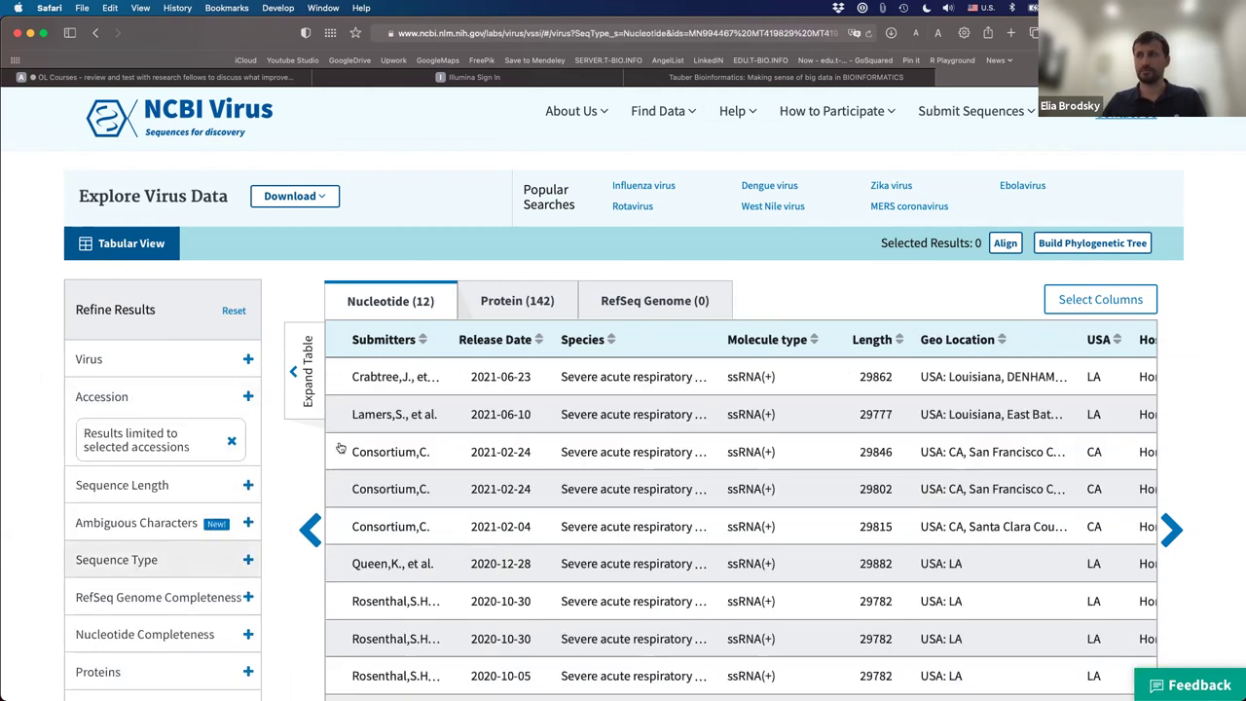
Download all records of the accession-limited results as nucleotide sequence data in FASTA format, using the default definition line
scroll(399, 385, down, 3)
scroll(401, 382, down, 3)
scroll(403, 380, up, 5)
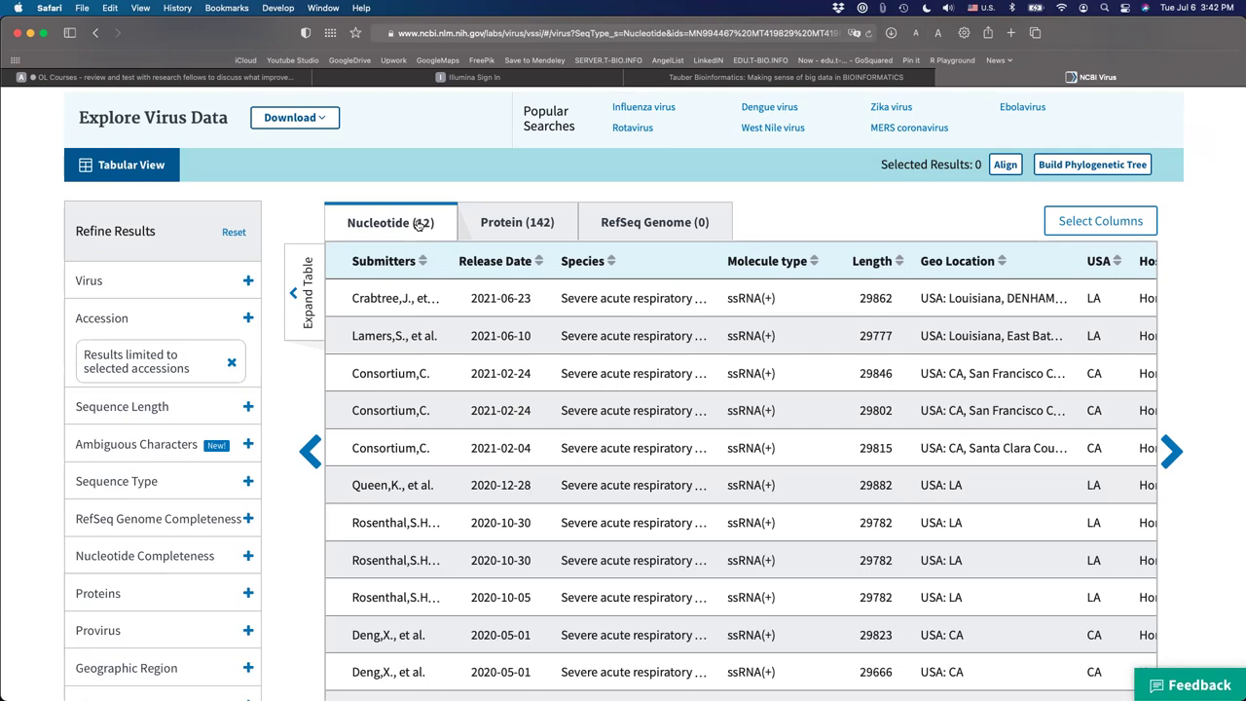
scroll(399, 181, up, 2)
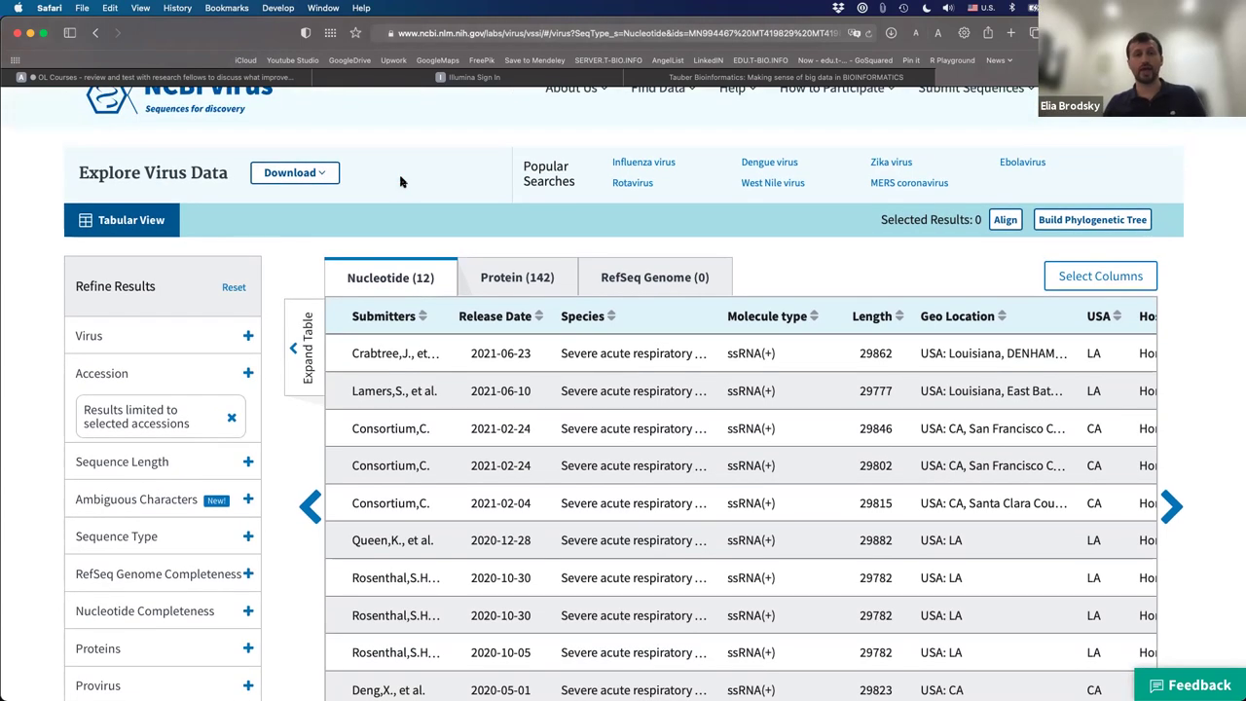
click(330, 174)
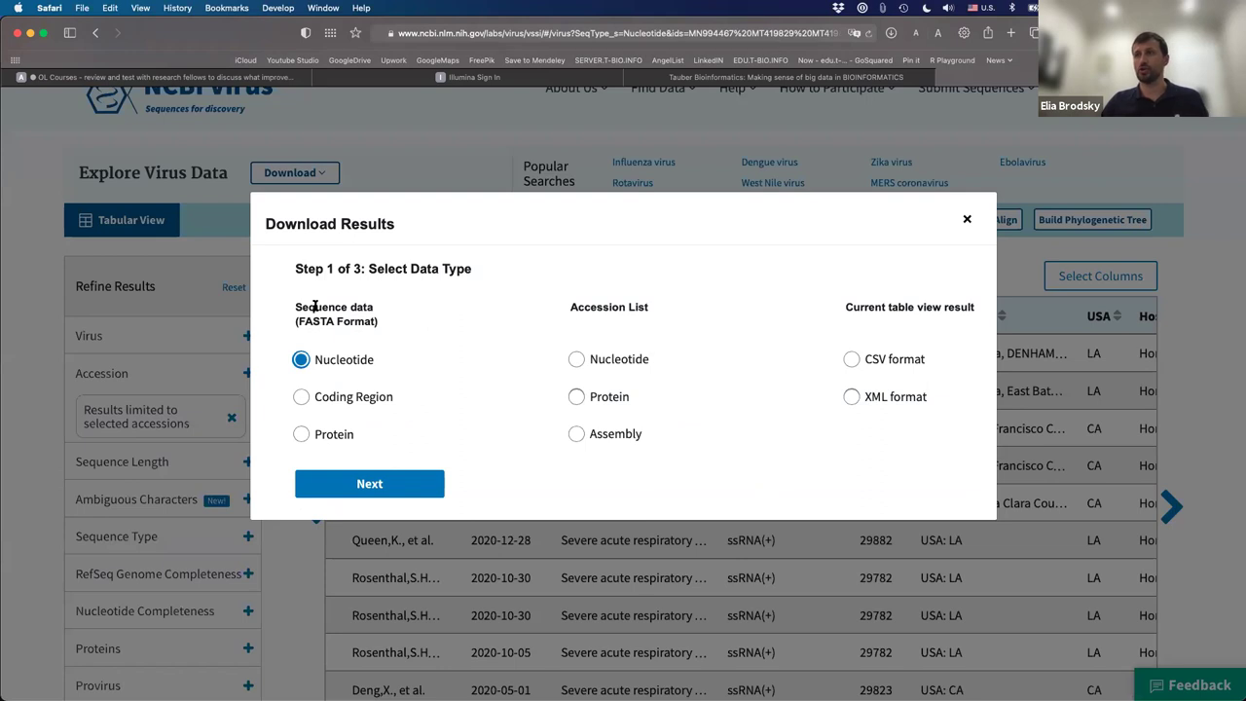
drag(295, 308, 387, 321)
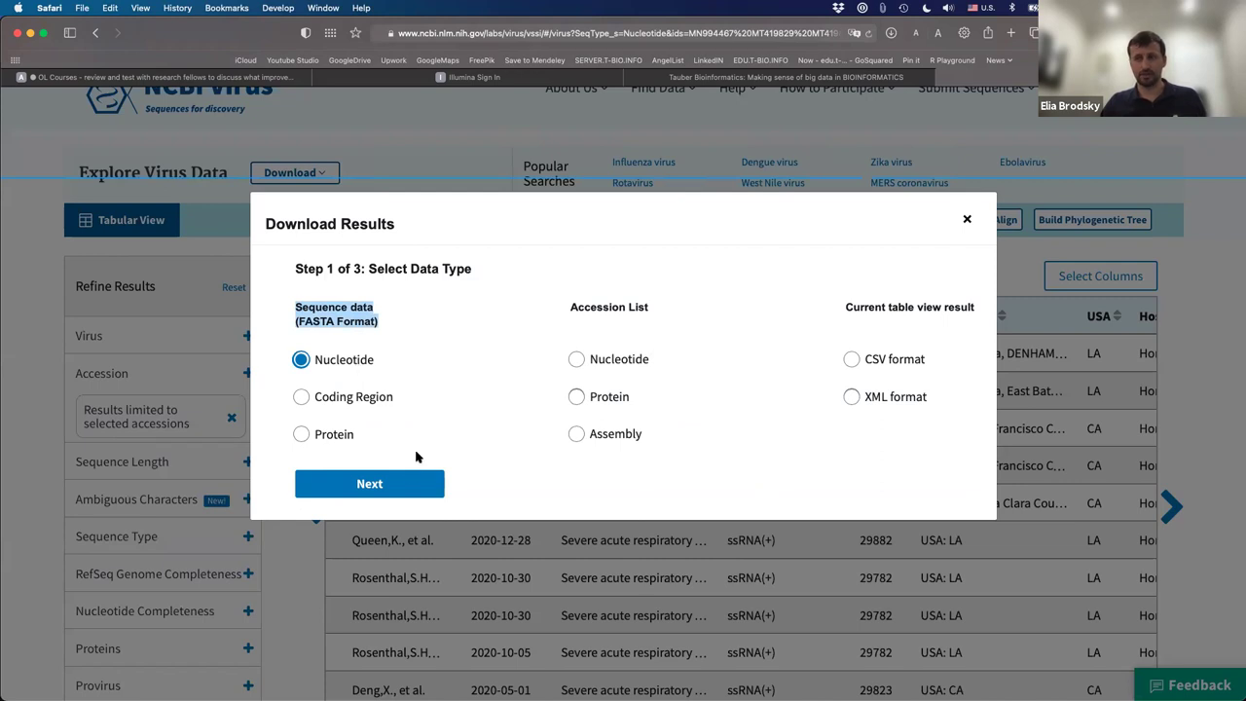
click(408, 485)
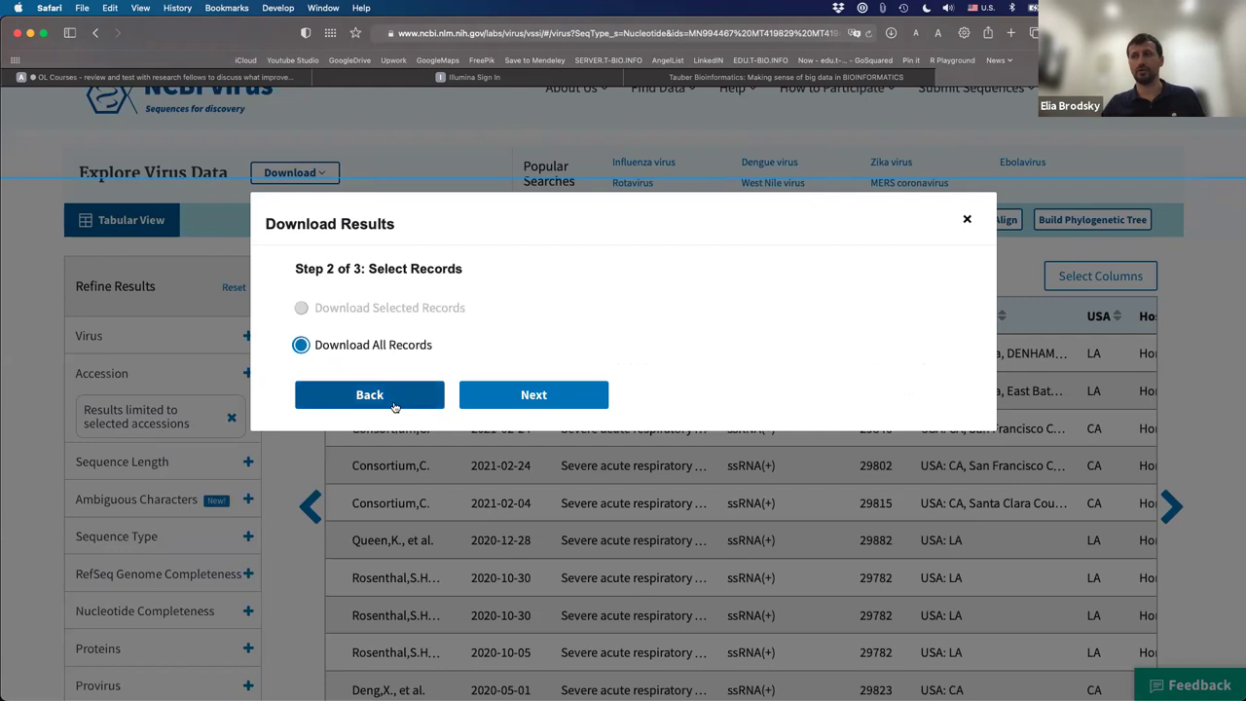
click(546, 395)
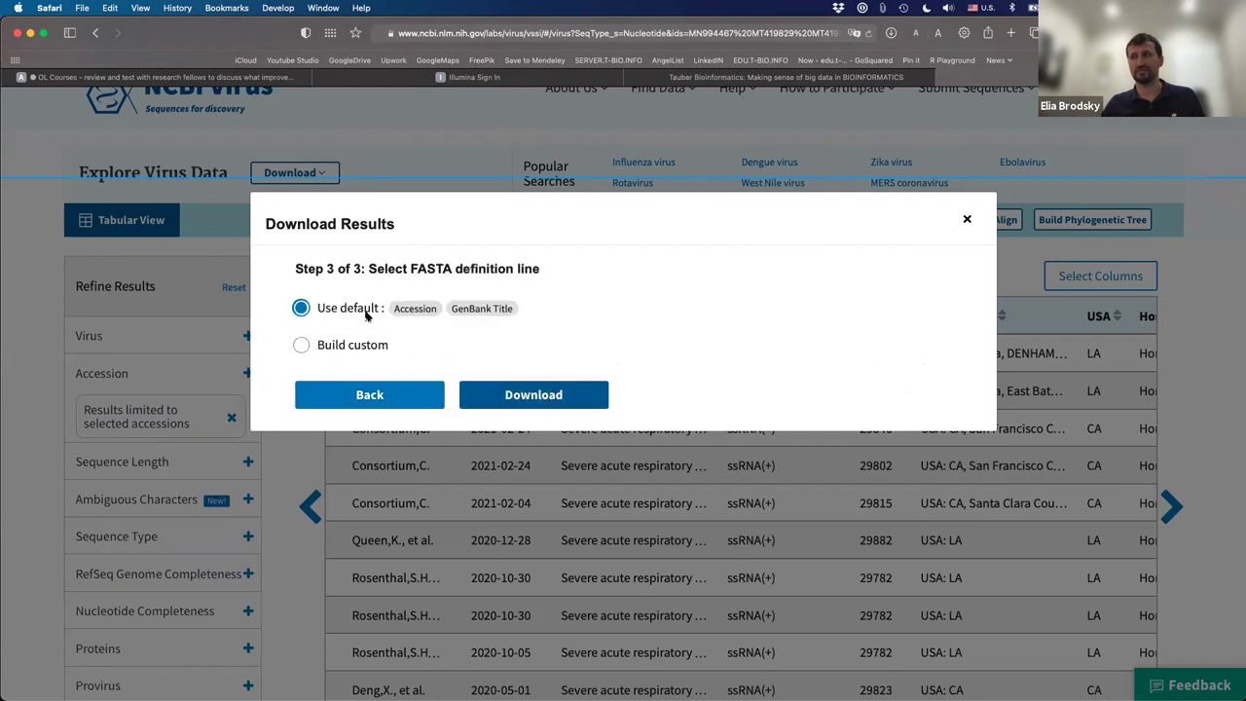
click(551, 399)
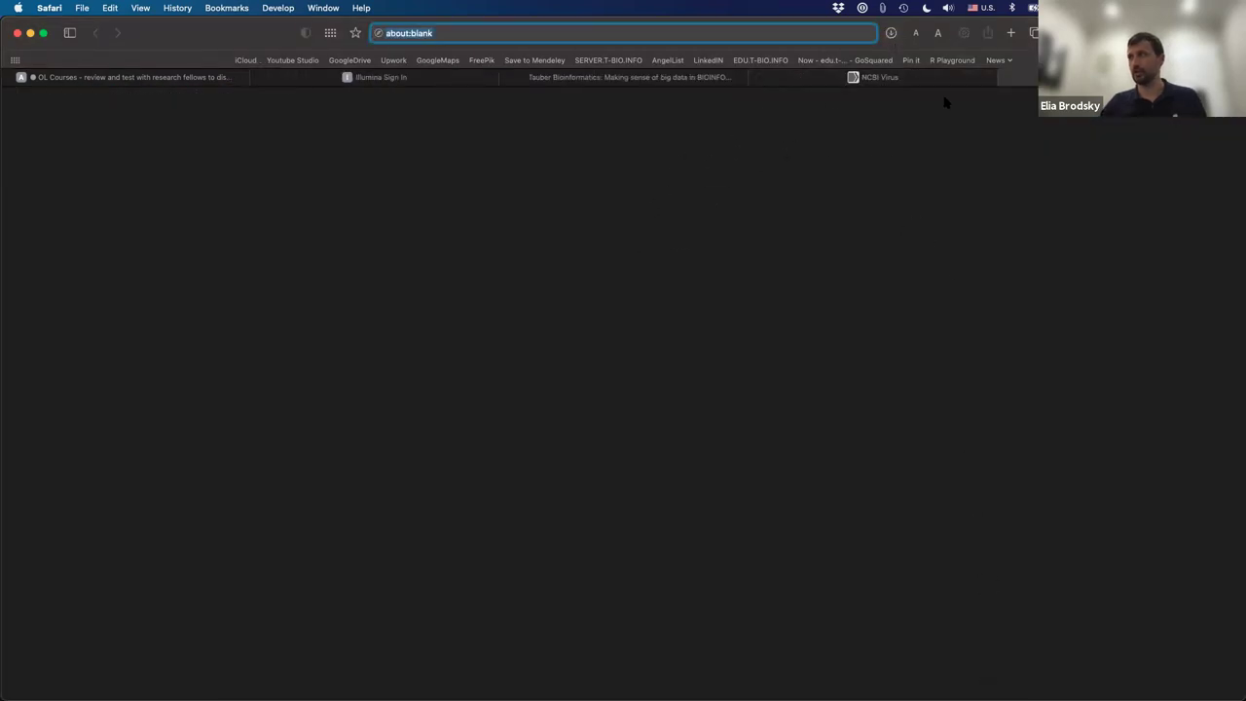
Show the downloaded sequences.fasta in Finder and rename it SARS2-LA-CA-early-late-sequences.fasta
click(973, 96)
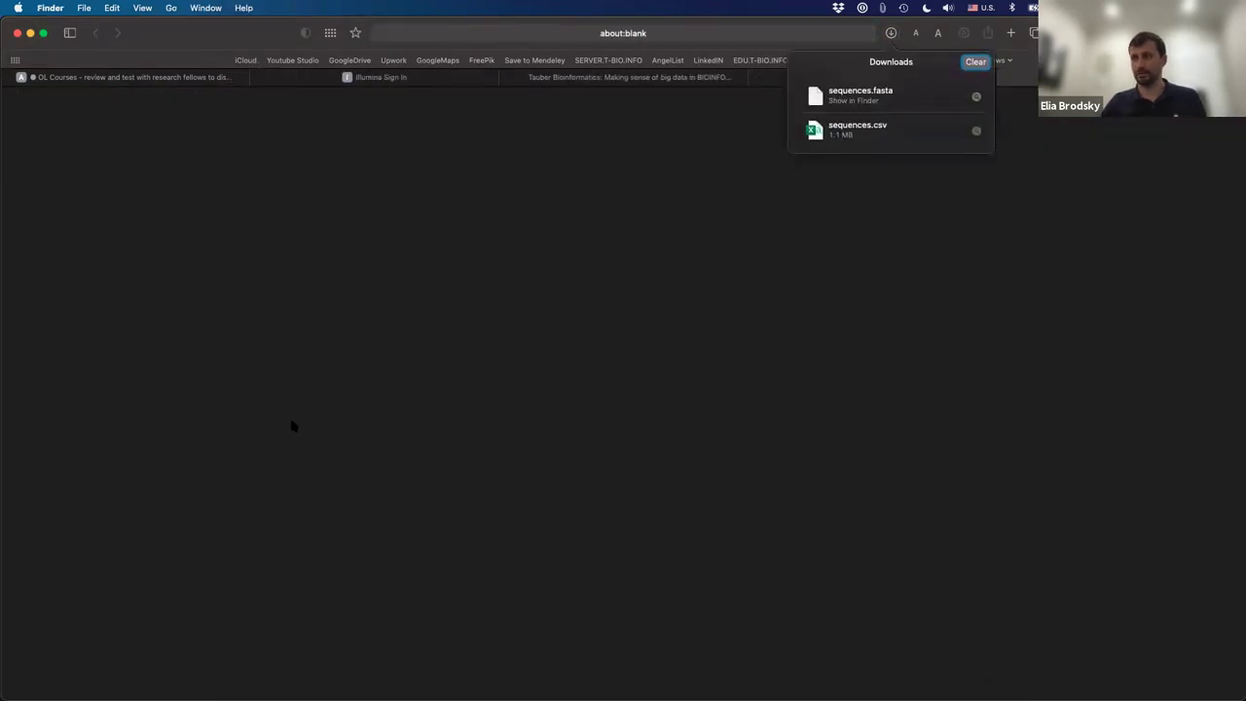
click(277, 409)
click(254, 407)
text(SARS2-LA-CA-)
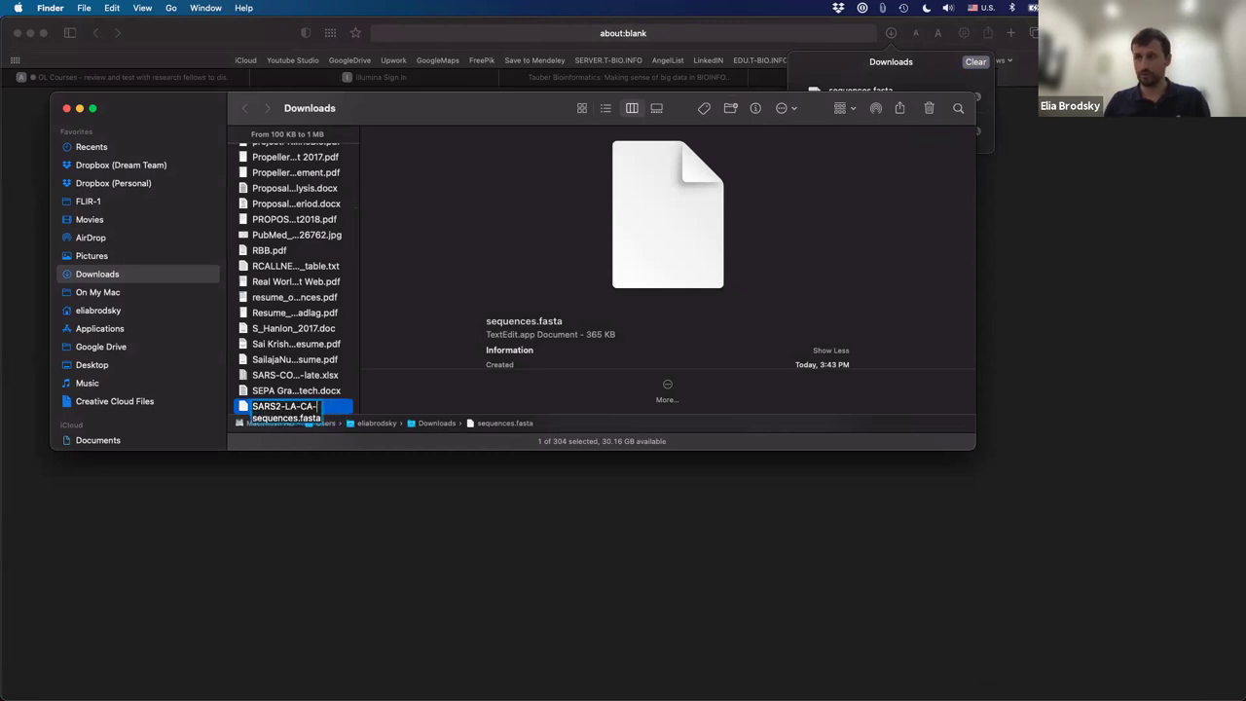
text(early-late-)
key(Return)
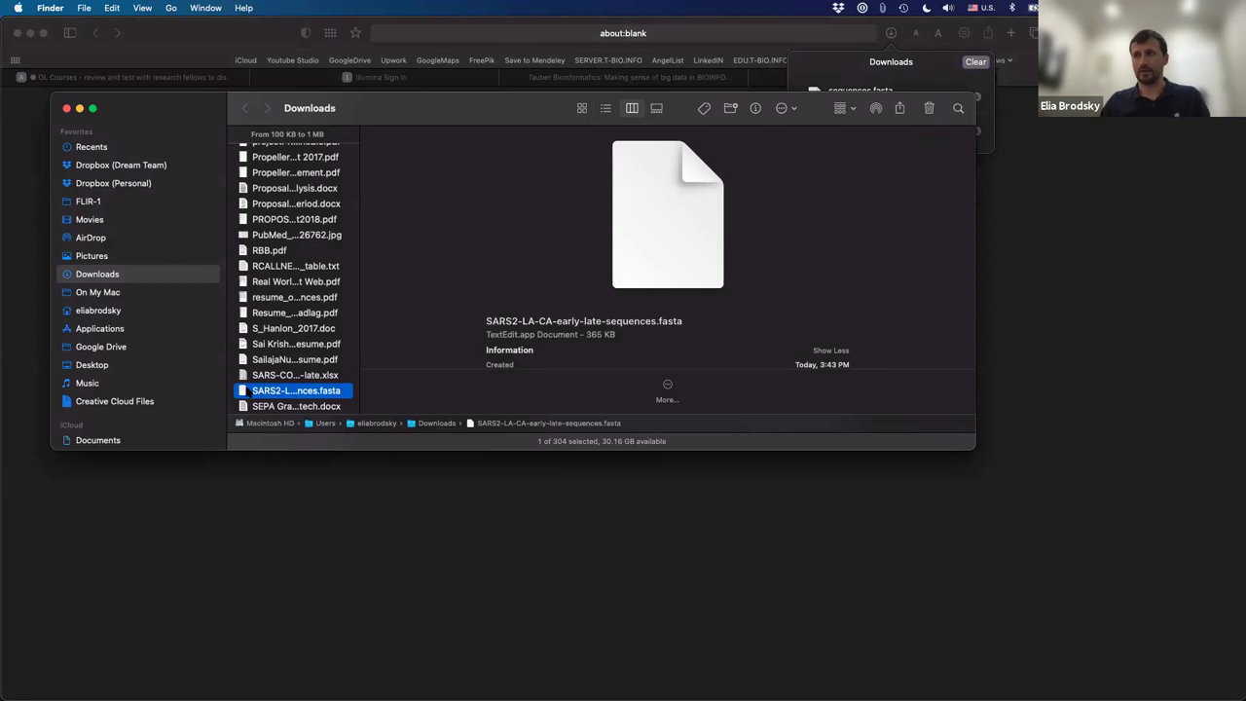
Widen the Finder column to show full file names and open SARS2-LA-CA-early-late-sequences.fasta in TextEdit
drag(361, 380, 378, 380)
drag(510, 372, 533, 376)
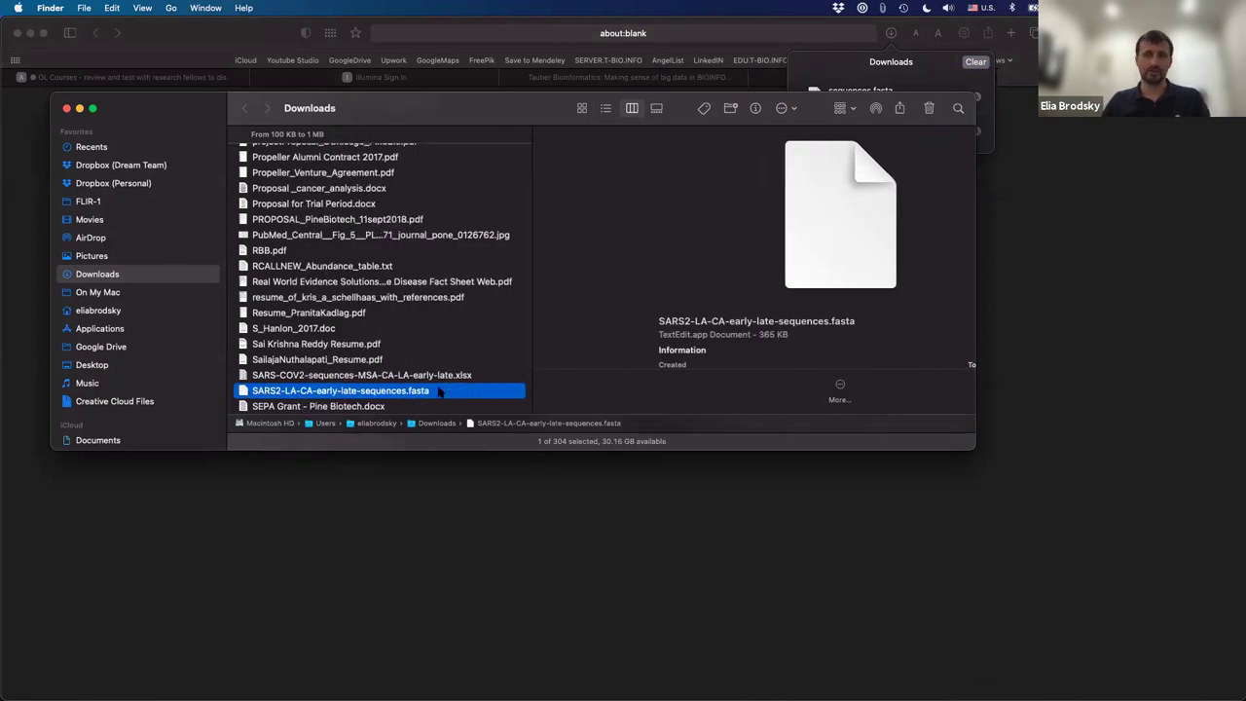
right_click(324, 396)
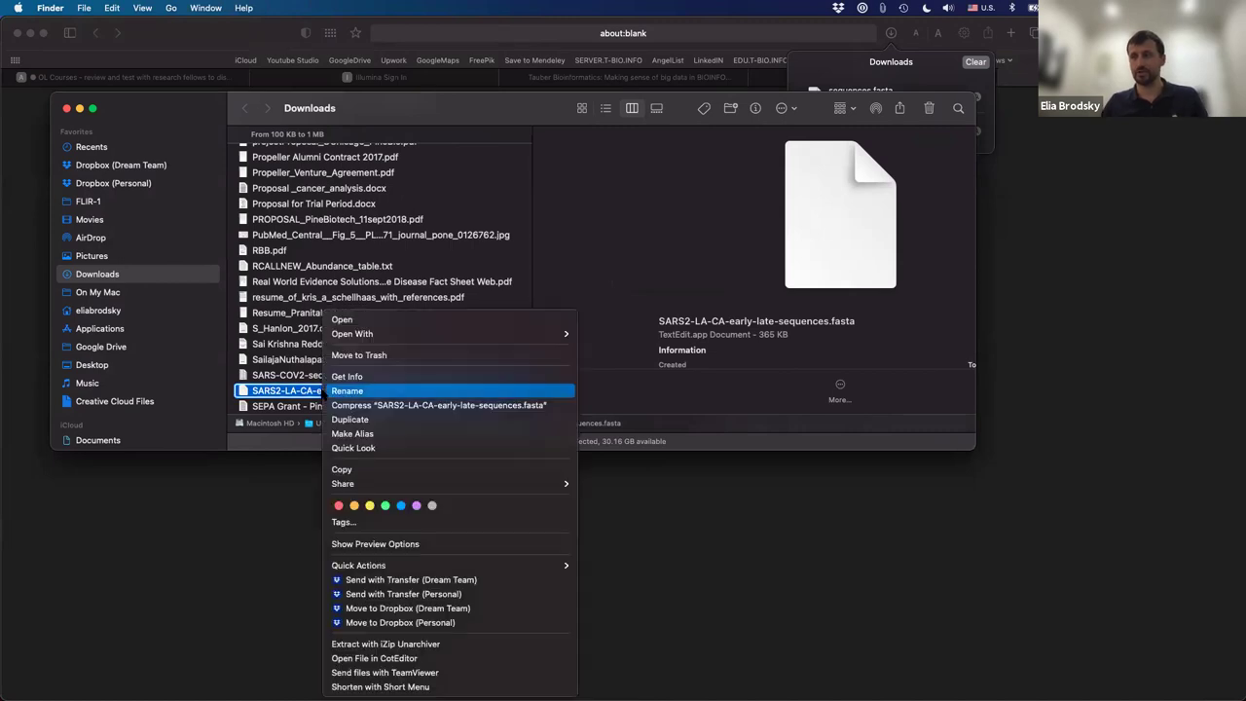
mouse_move(386, 335)
click(626, 334)
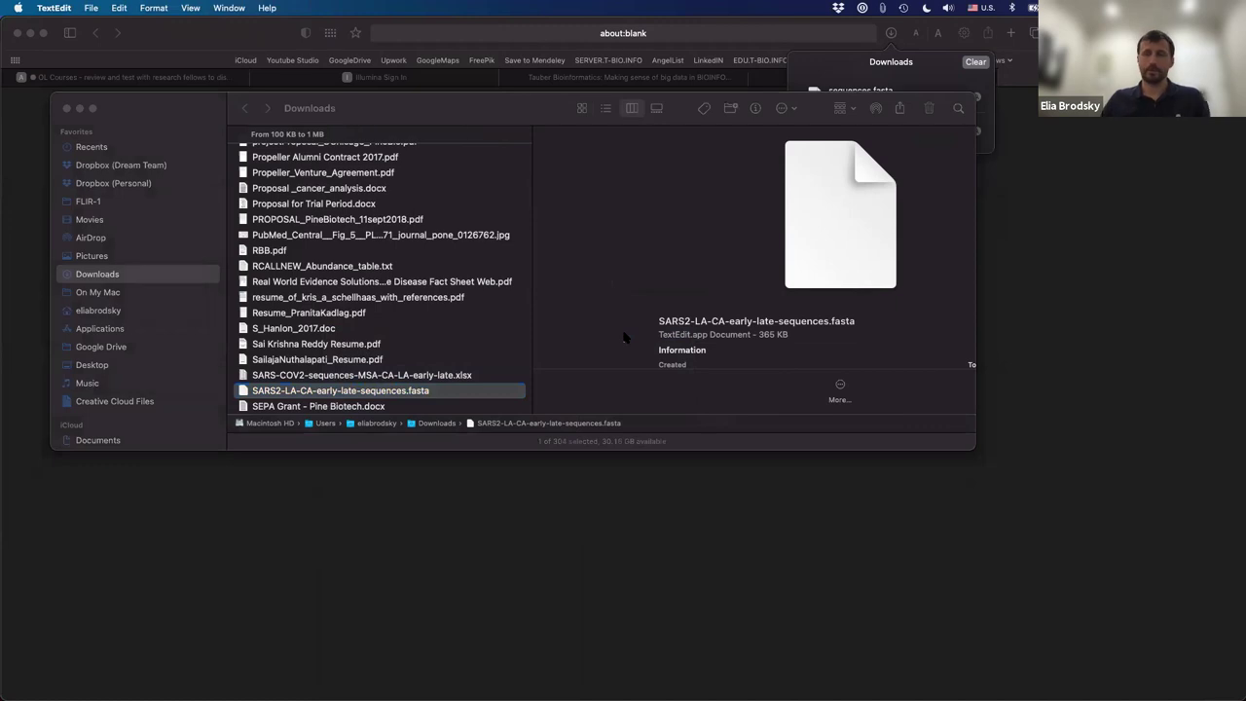
Enlarge the TextEdit window so the first sequence's header fits on one line
drag(588, 407, 597, 513)
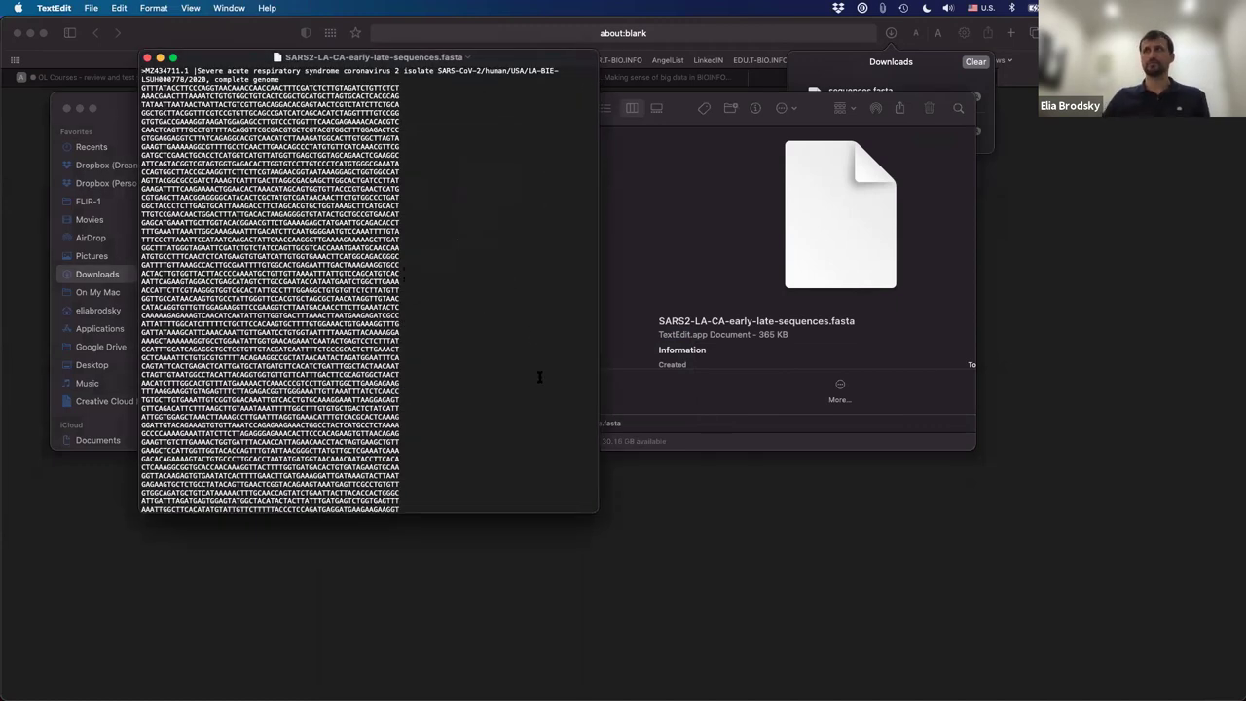
drag(594, 511, 593, 559)
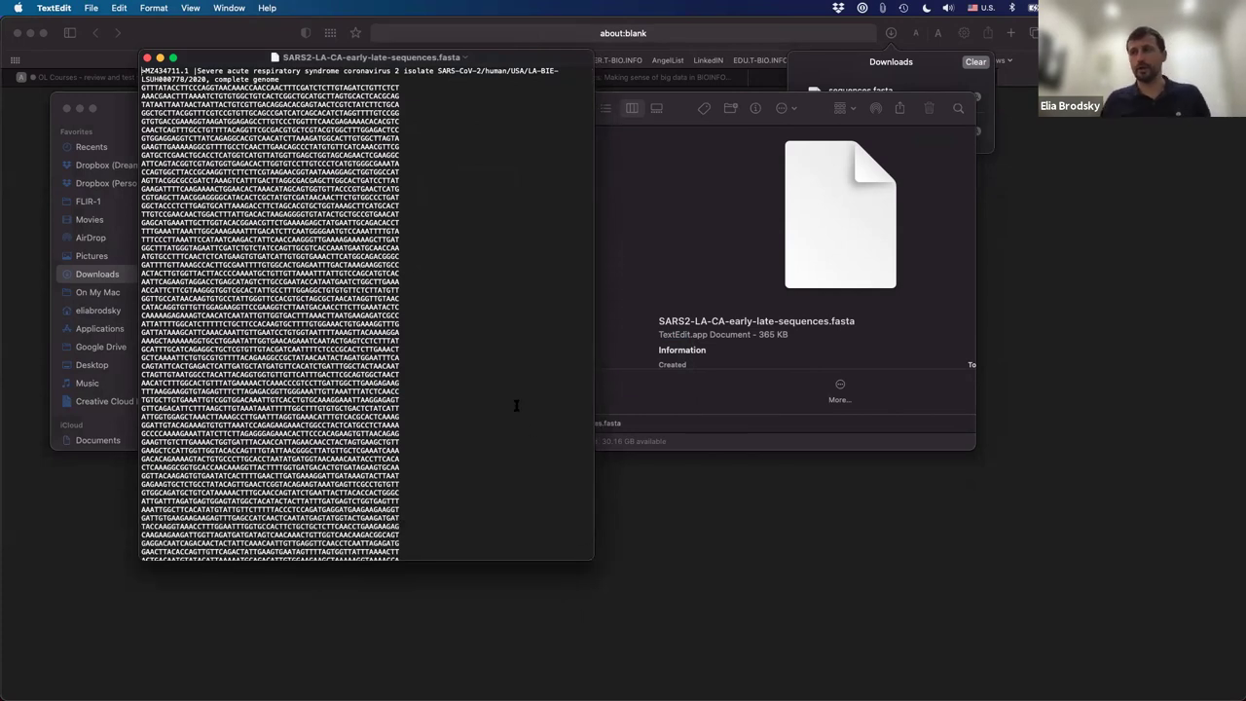
drag(593, 175, 848, 177)
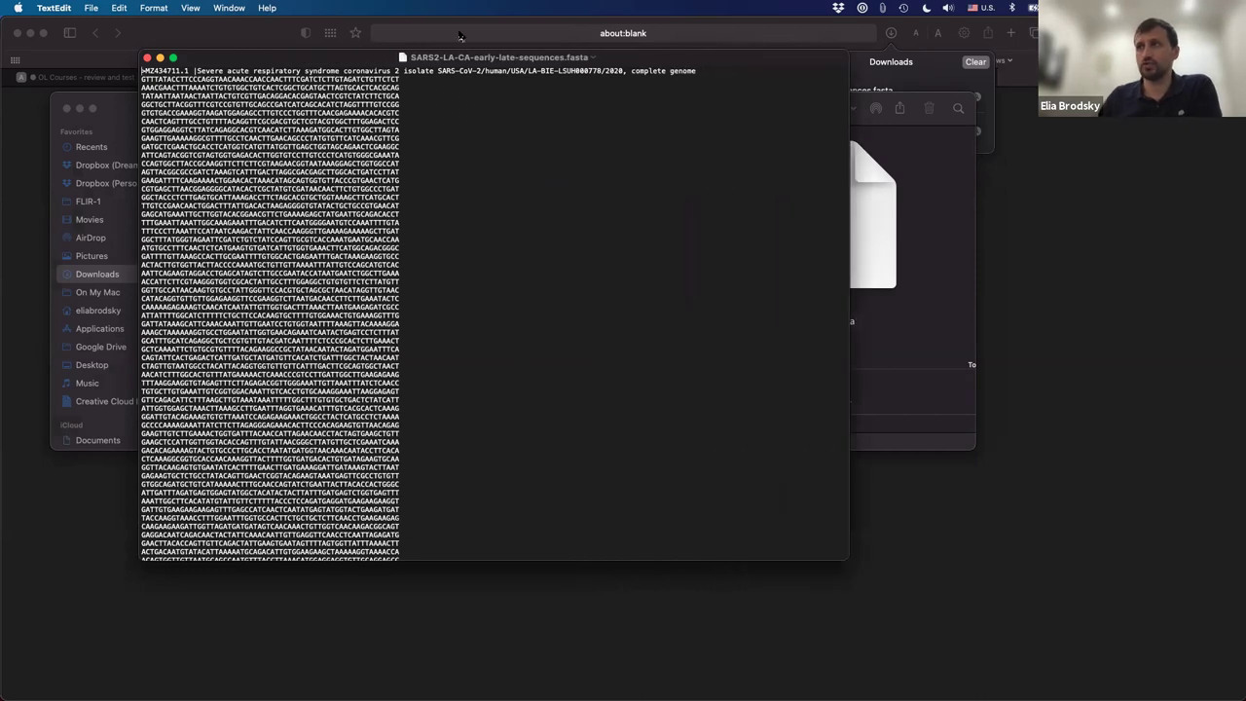
Examine the first FASTA header, checking its accession number against the Excel list and reading its isolate description
drag(143, 71, 189, 71)
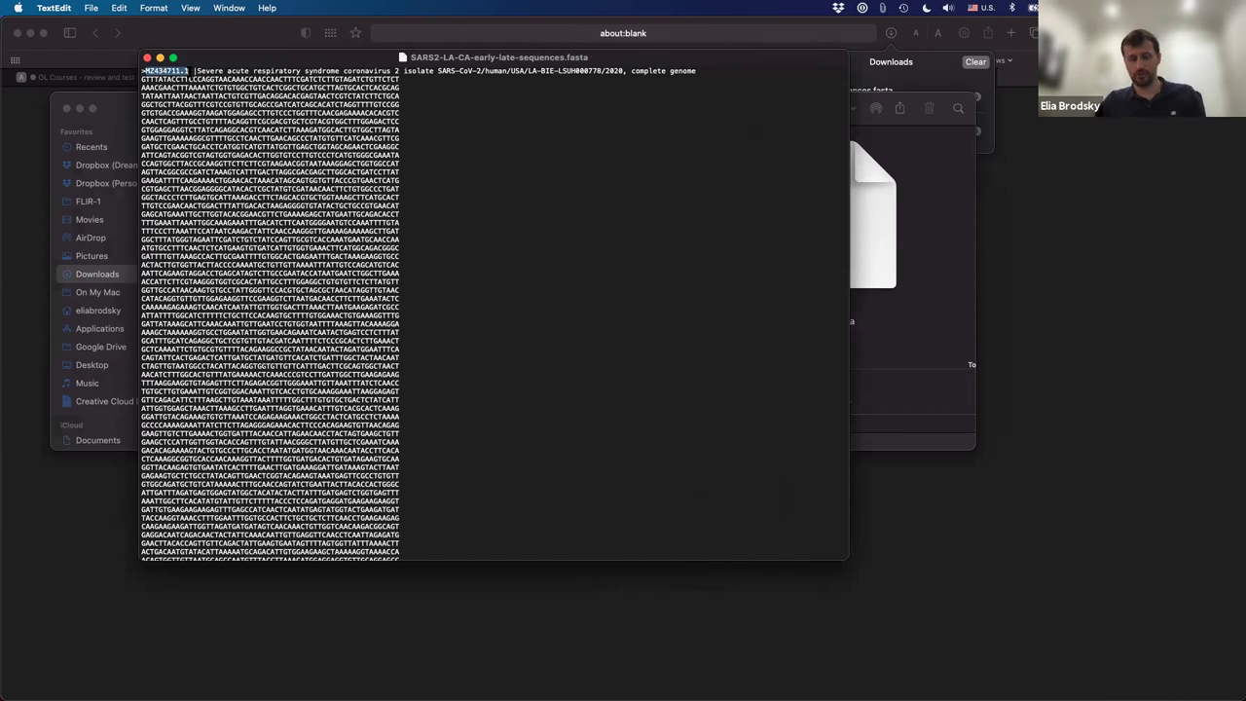
key(super+Tab)
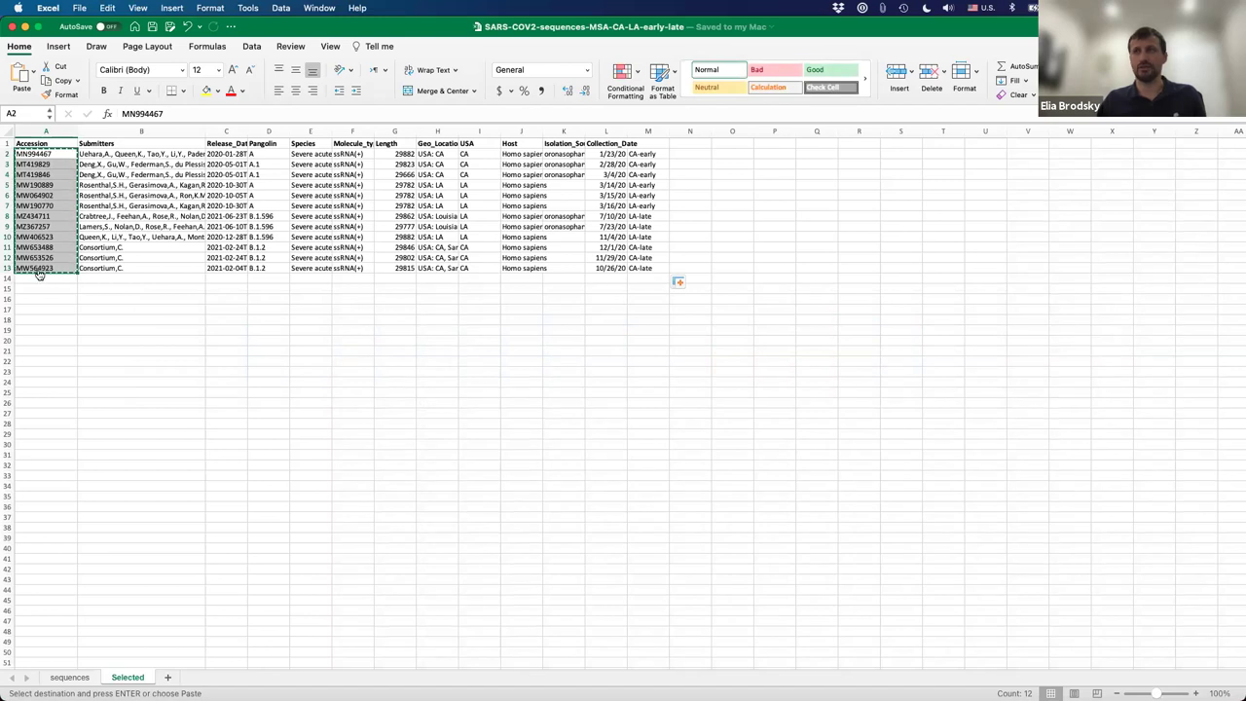
key(super+Tab)
drag(195, 72, 578, 86)
click(563, 71)
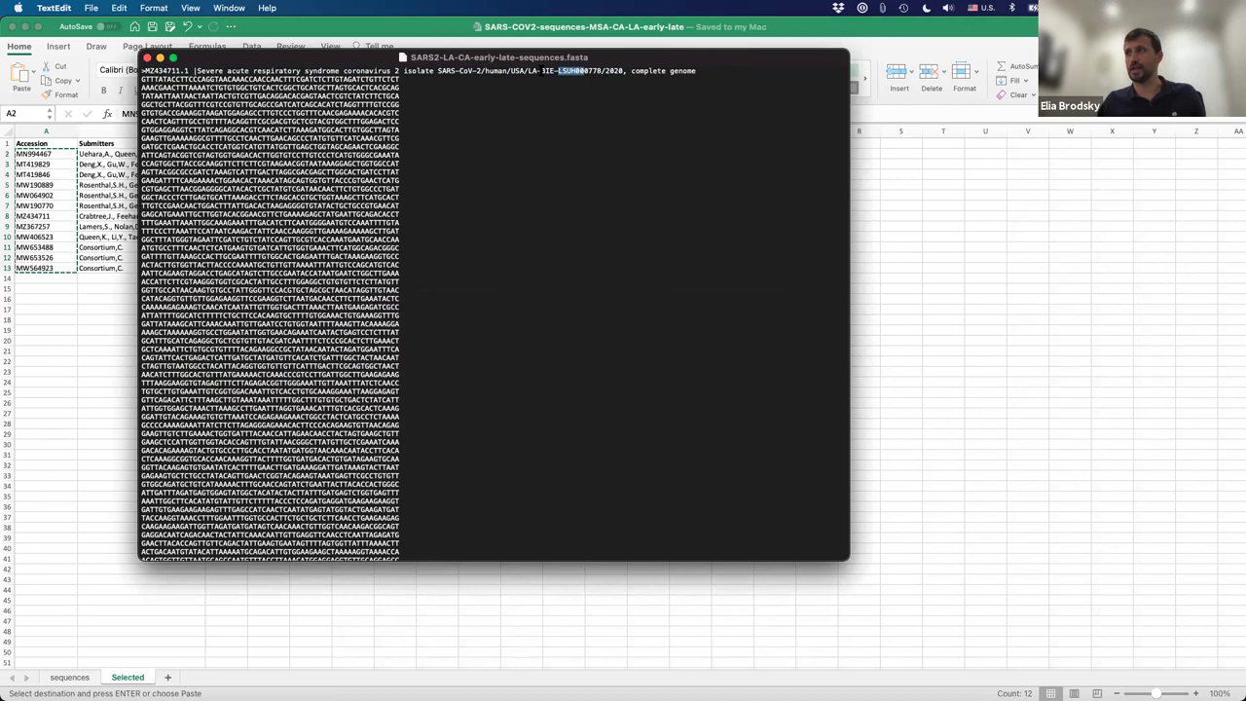
mouse_move(630, 70)
mouse_down()
mouse_move(716, 70)
mouse_move(624, 79)
mouse_up()
click(604, 72)
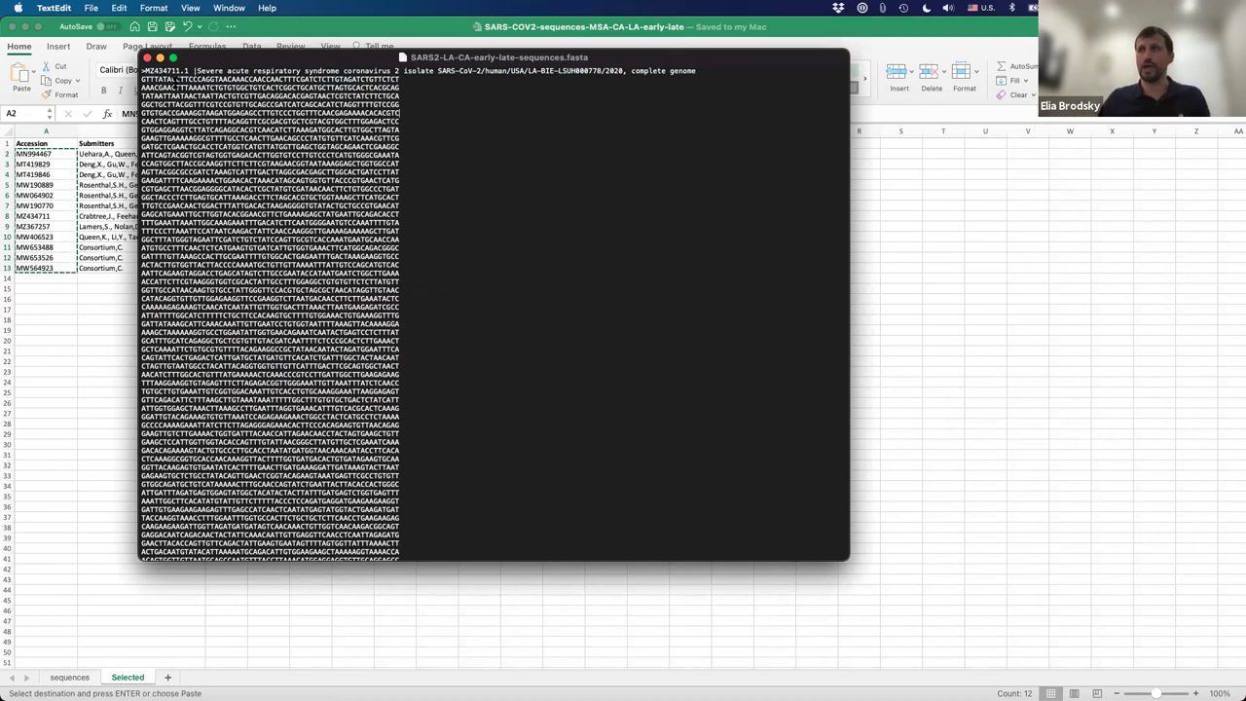
Look through the first genome's nucleotide sequence down to the header of the second record, MZ367257.1
drag(176, 87, 292, 180)
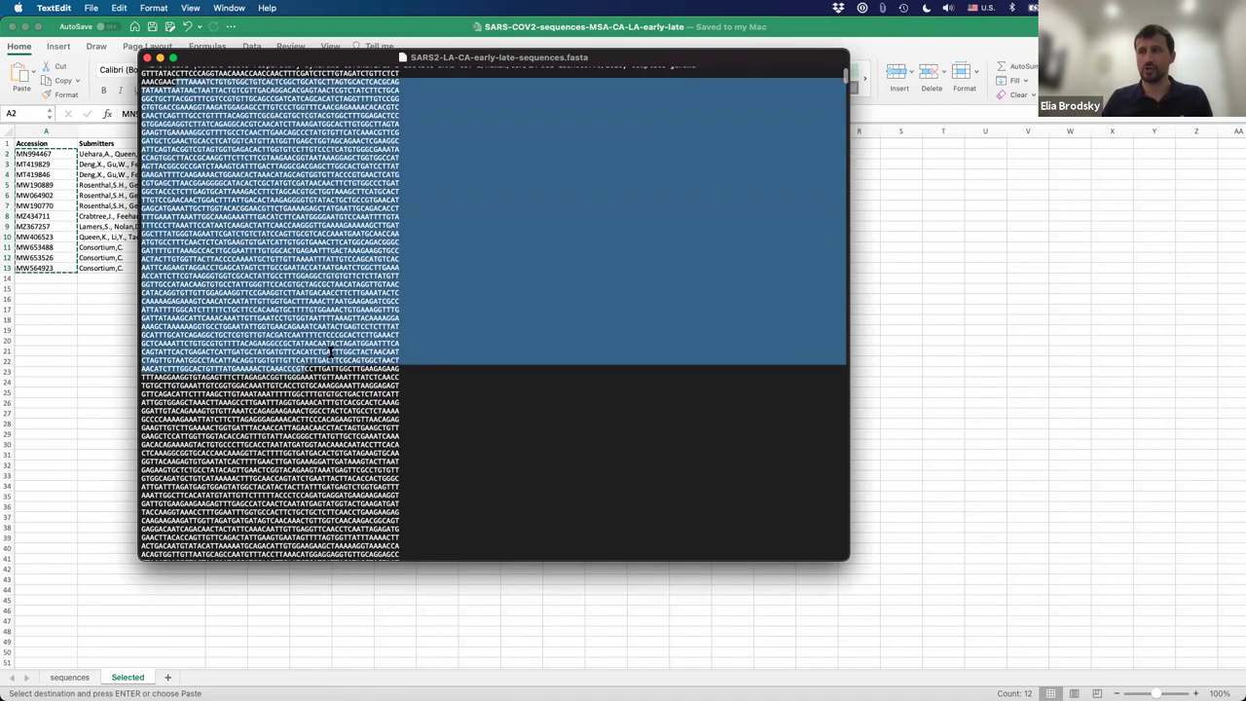
scroll(306, 369, down, 10)
scroll(270, 314, down, 10)
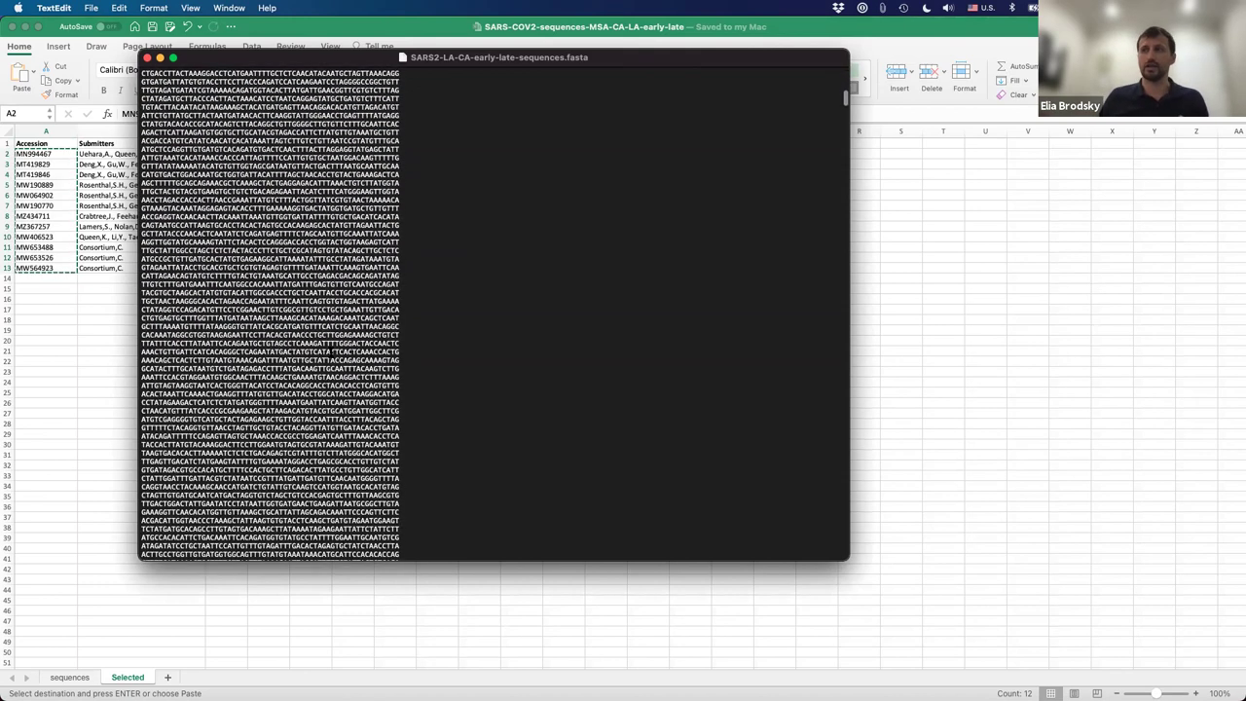
scroll(271, 313, down, 10)
scroll(271, 314, up, 5)
scroll(189, 265, up, 5)
drag(191, 268, 141, 268)
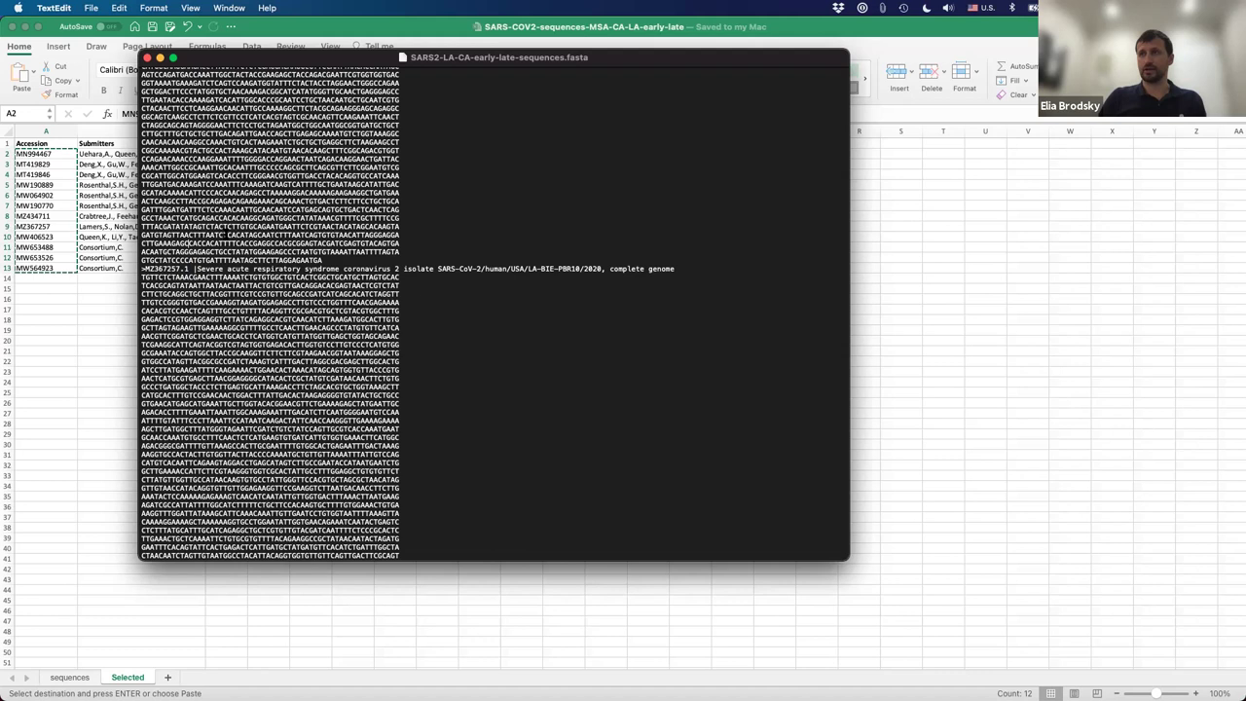
Search the FASTA file for ">" to find its sequence headers
key(super+f)
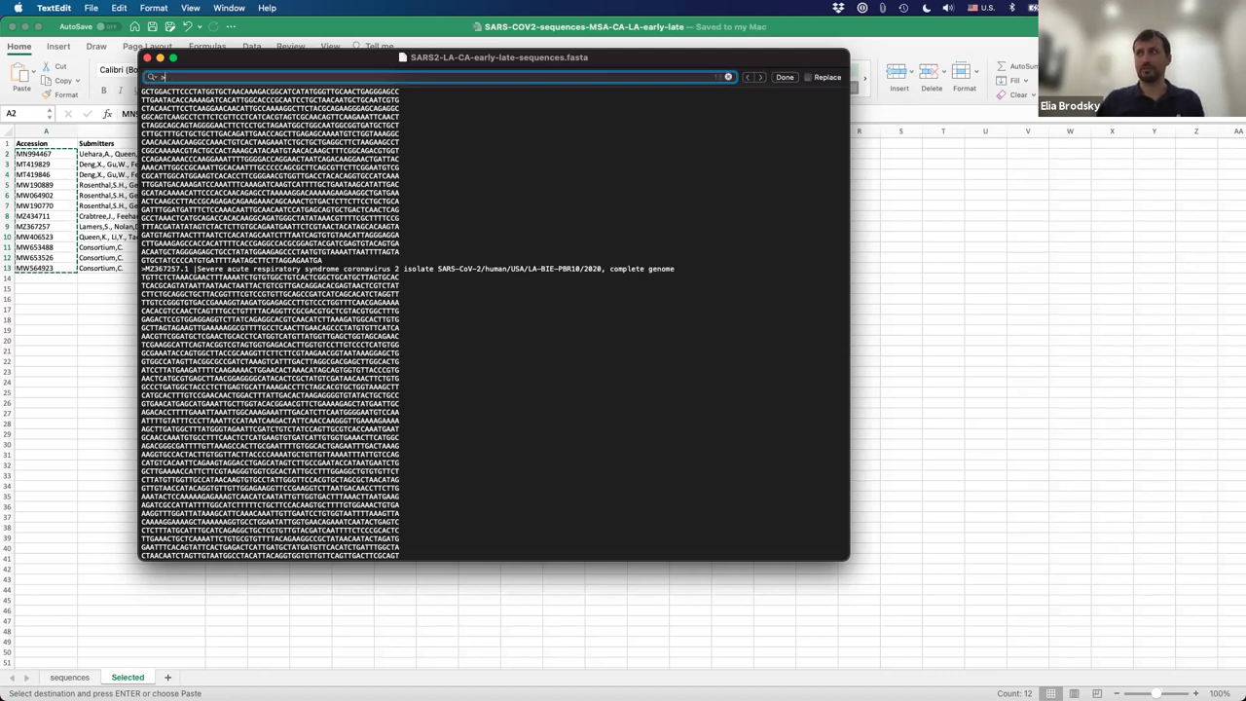
text(>)
key(Return)
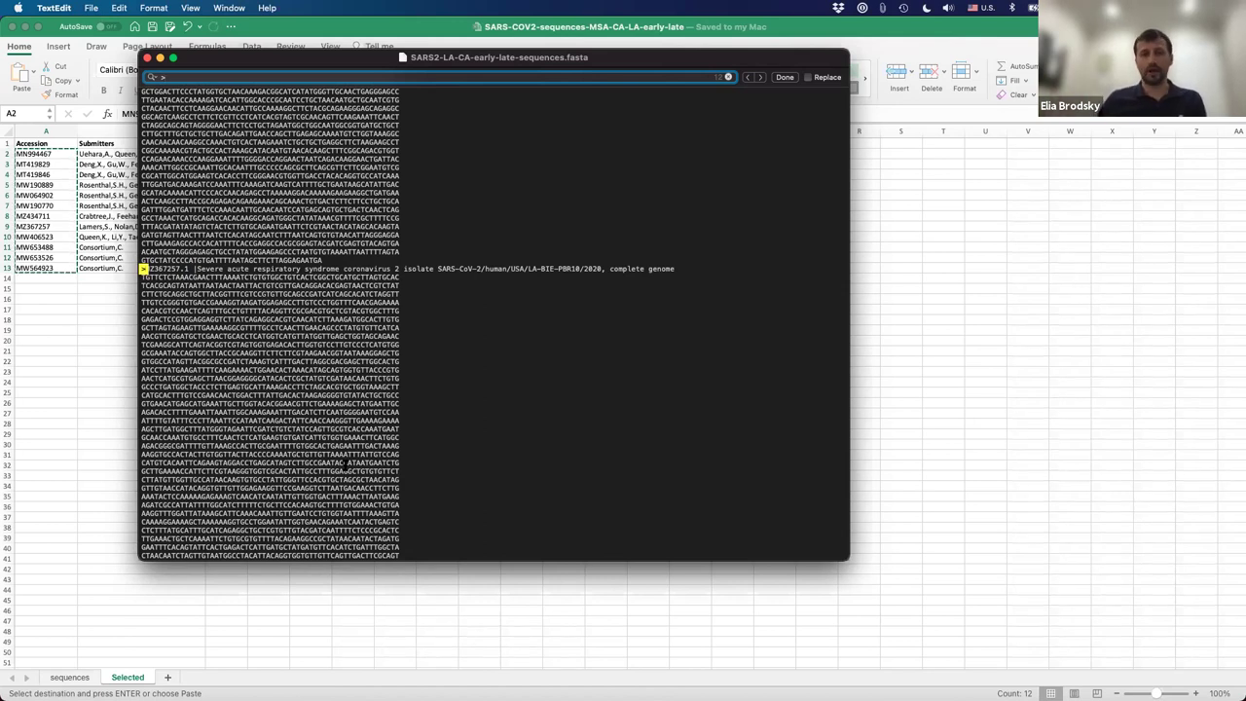
Switch back to the NCBI Virus page in Safari and review the limited results and the Build Phylogenetic Tree option
key(super+Tab)
key(super+Tab)
key(super+Tab)
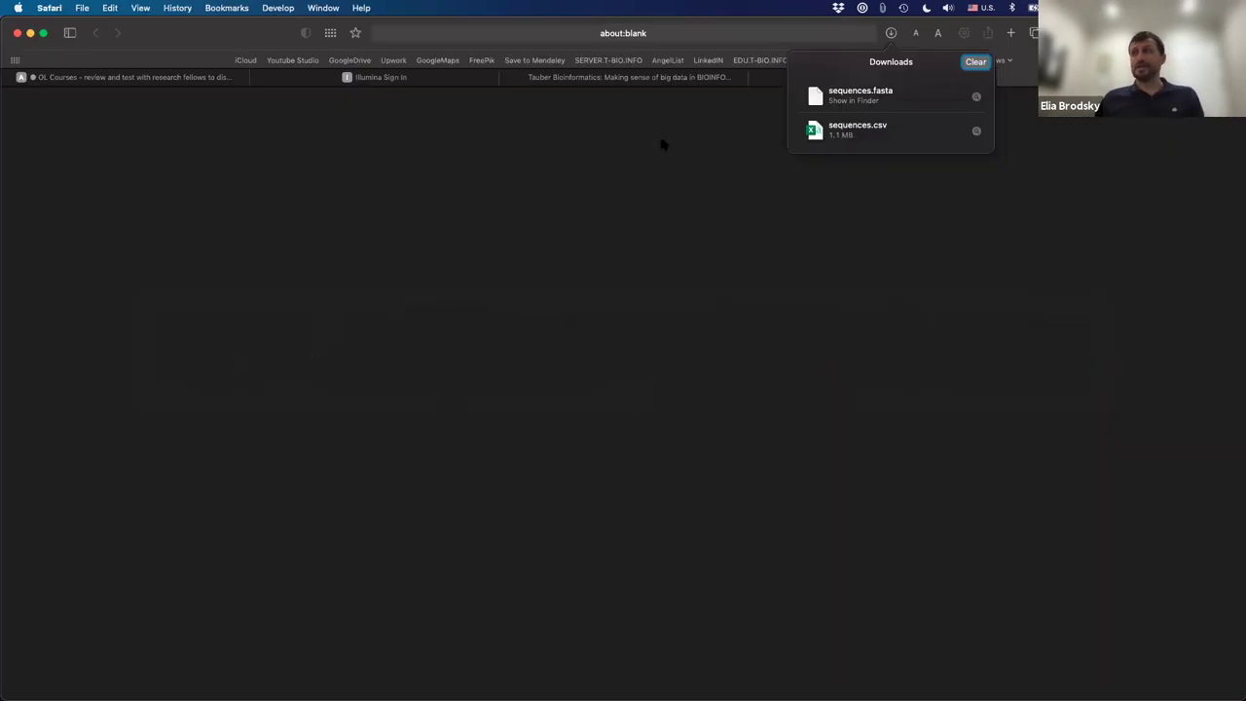
click(871, 77)
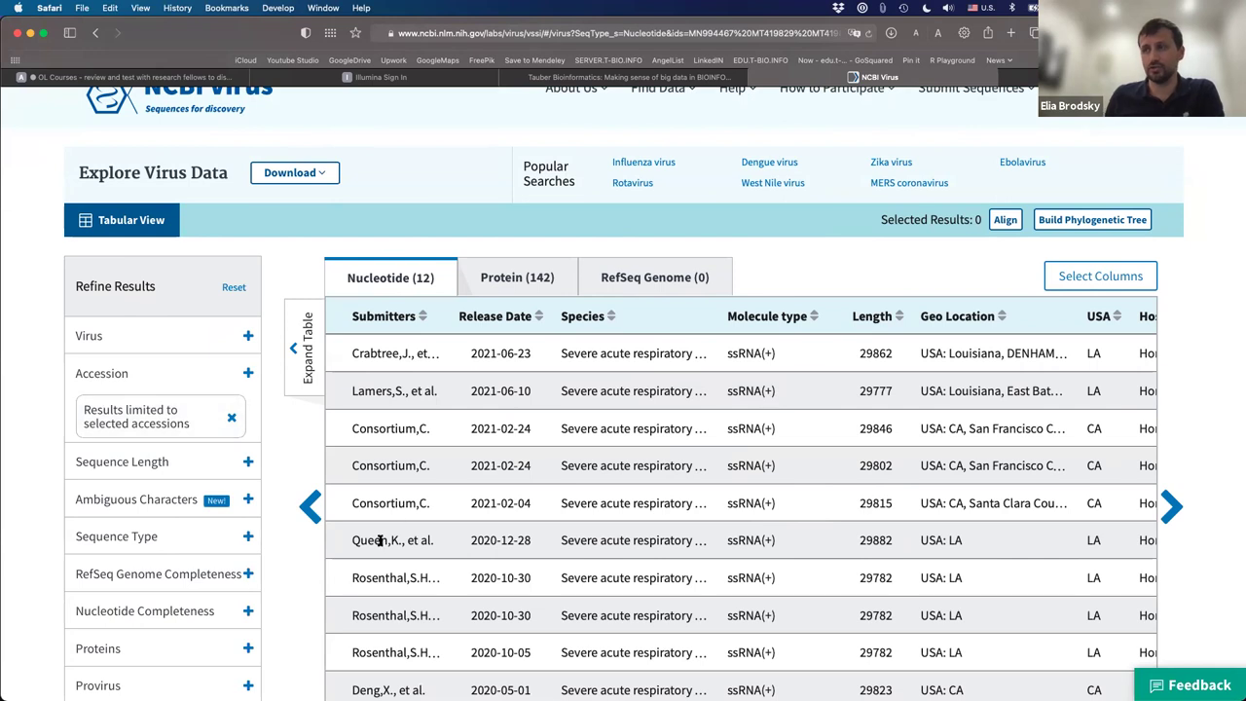
scroll(379, 541, down, 2)
scroll(501, 307, up, 3)
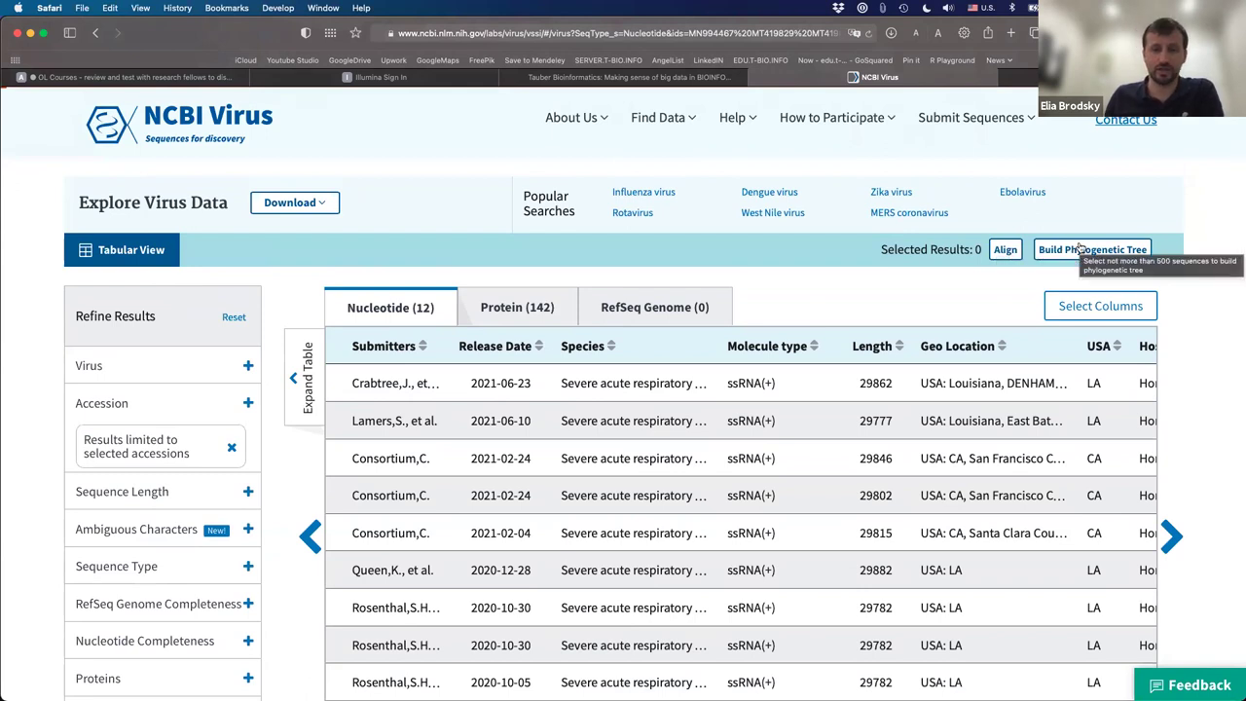
Try to align the limited results without any sequences selected
click(1006, 251)
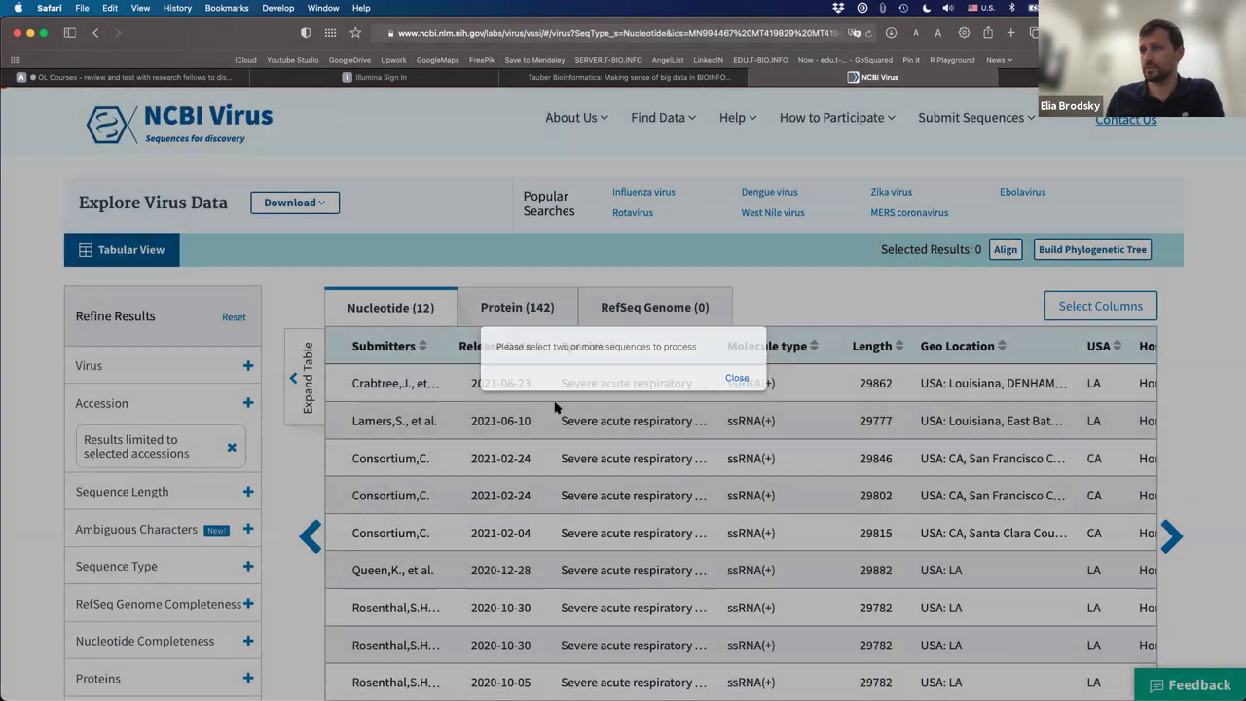
click(556, 406)
scroll(560, 401, down, 2)
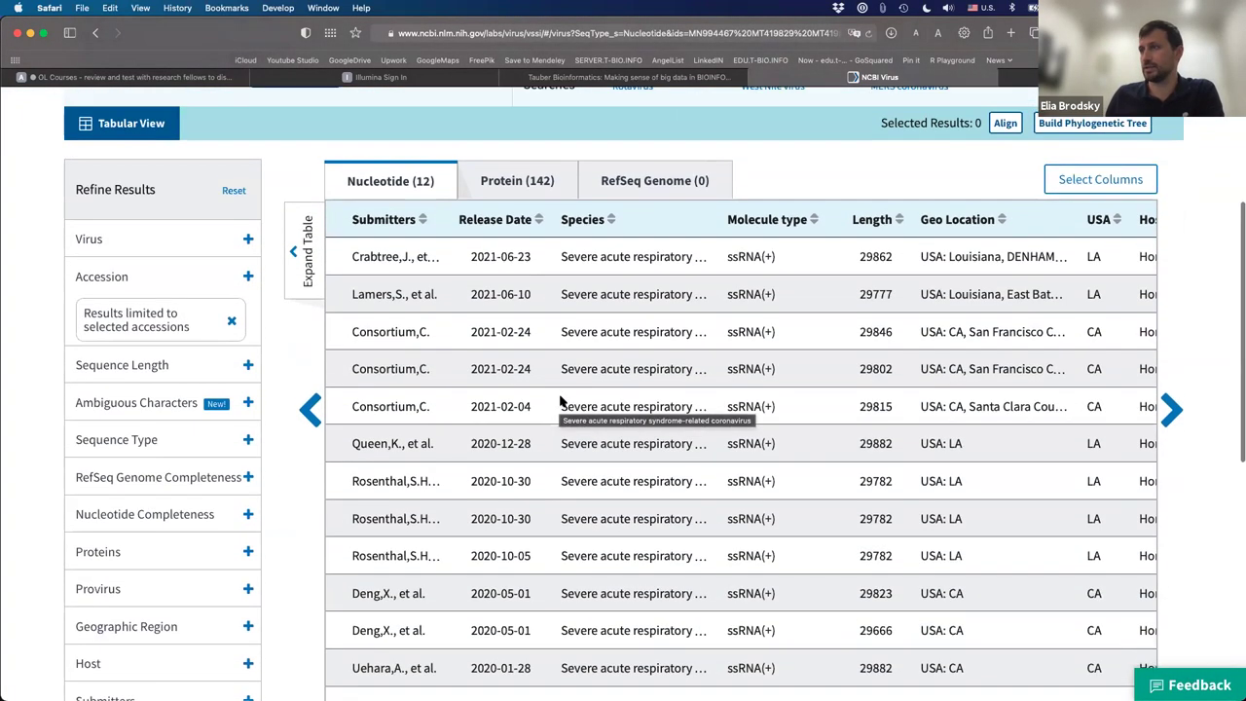
scroll(559, 397, left, 5)
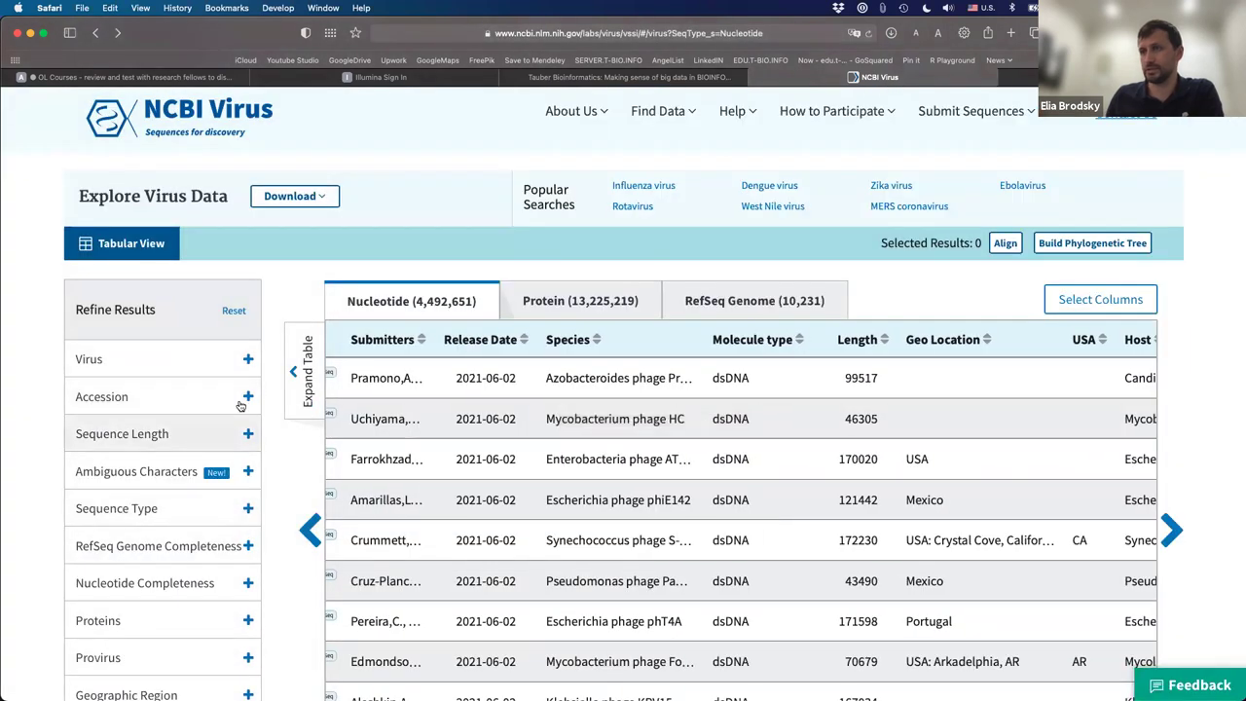
Limit the nucleotide results to the copied list of accession numbers again
click(190, 397)
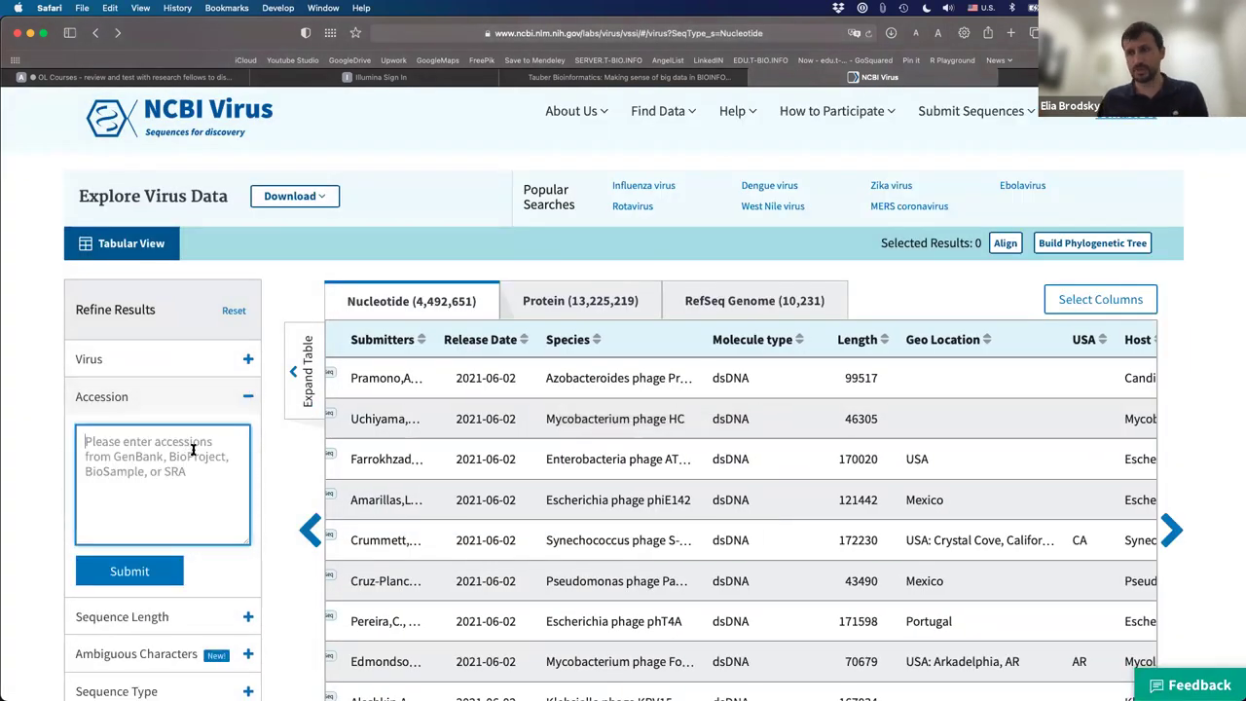
key(super+v)
click(131, 570)
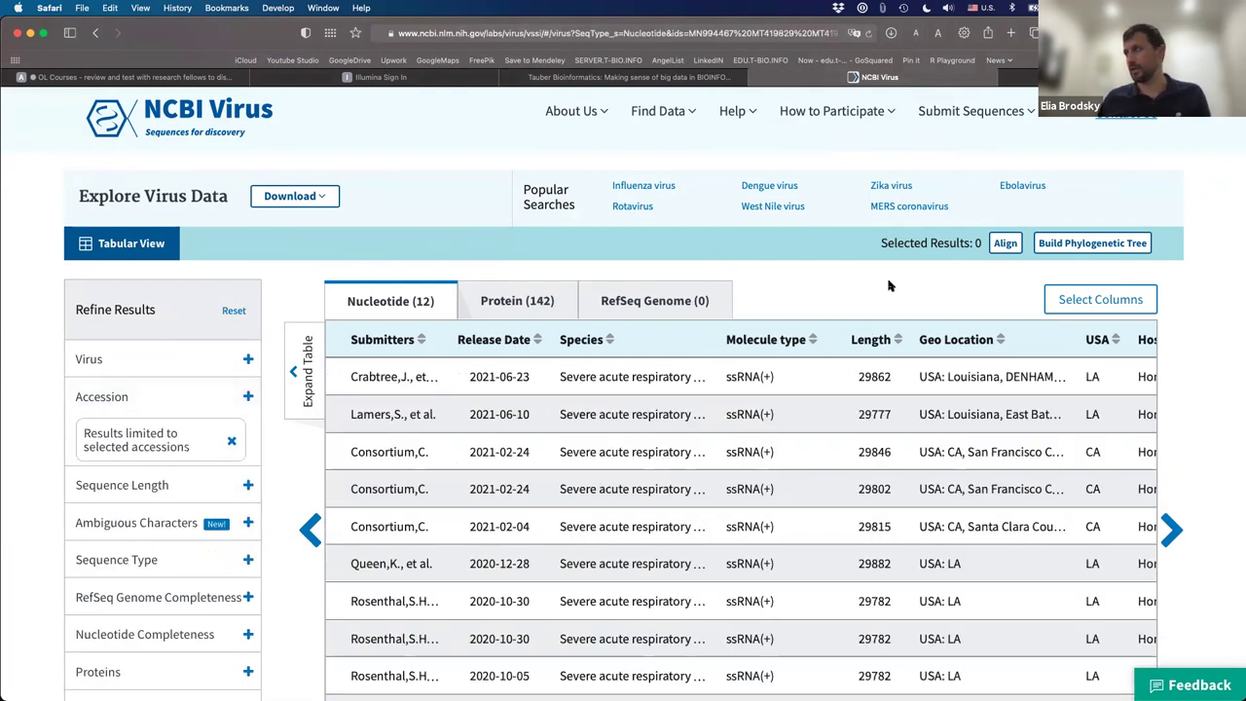
Select all the listed nucleotide records and run a multiple alignment on them, closing the extra blank tab
scroll(890, 283, down, 4)
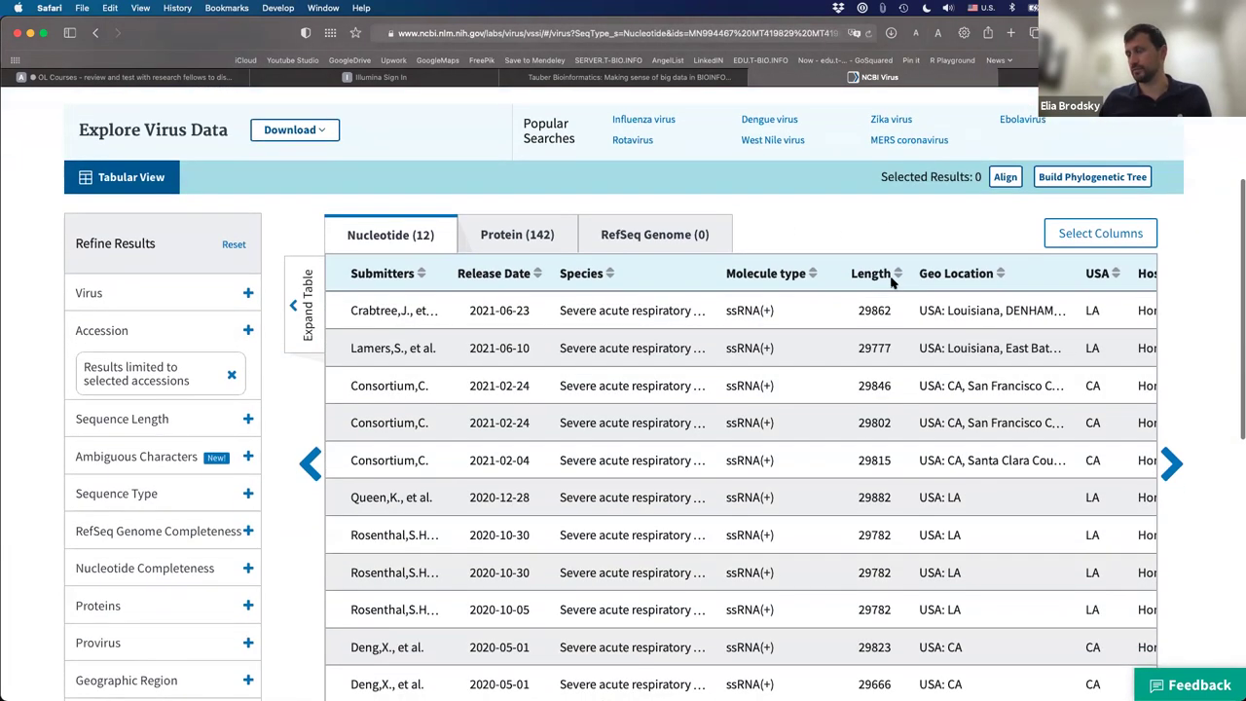
scroll(889, 282, up, 1)
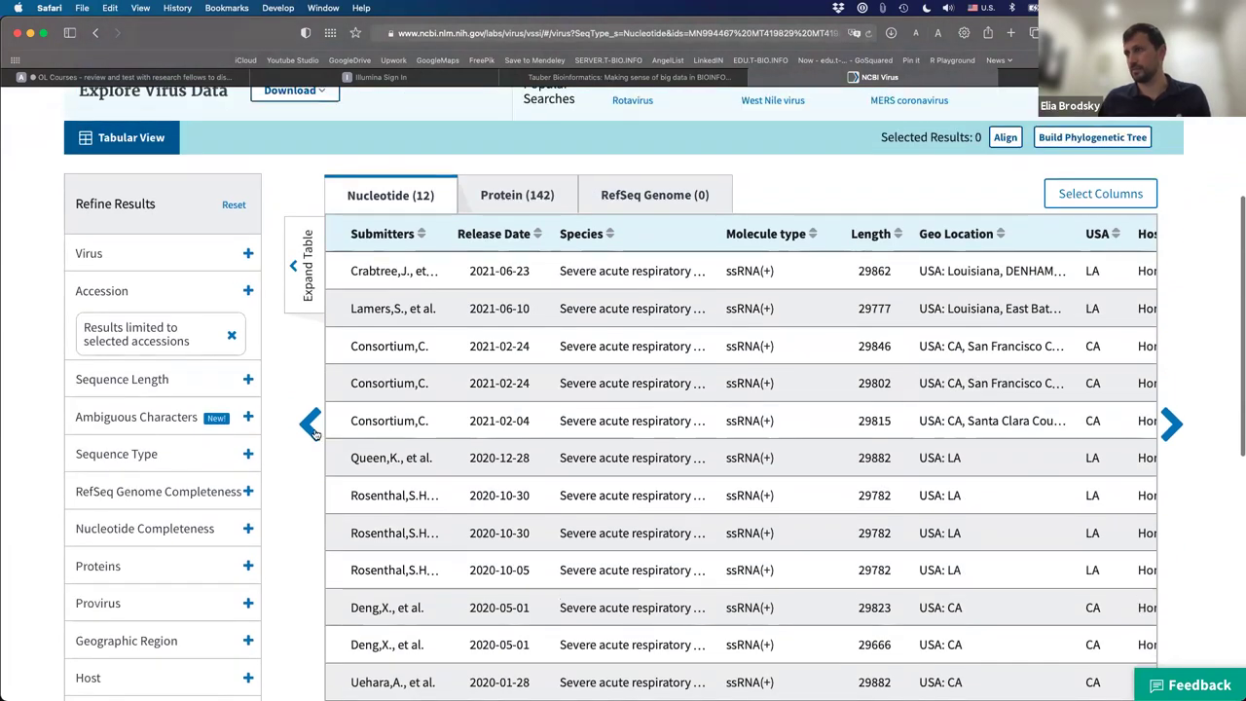
click(311, 425)
click(343, 232)
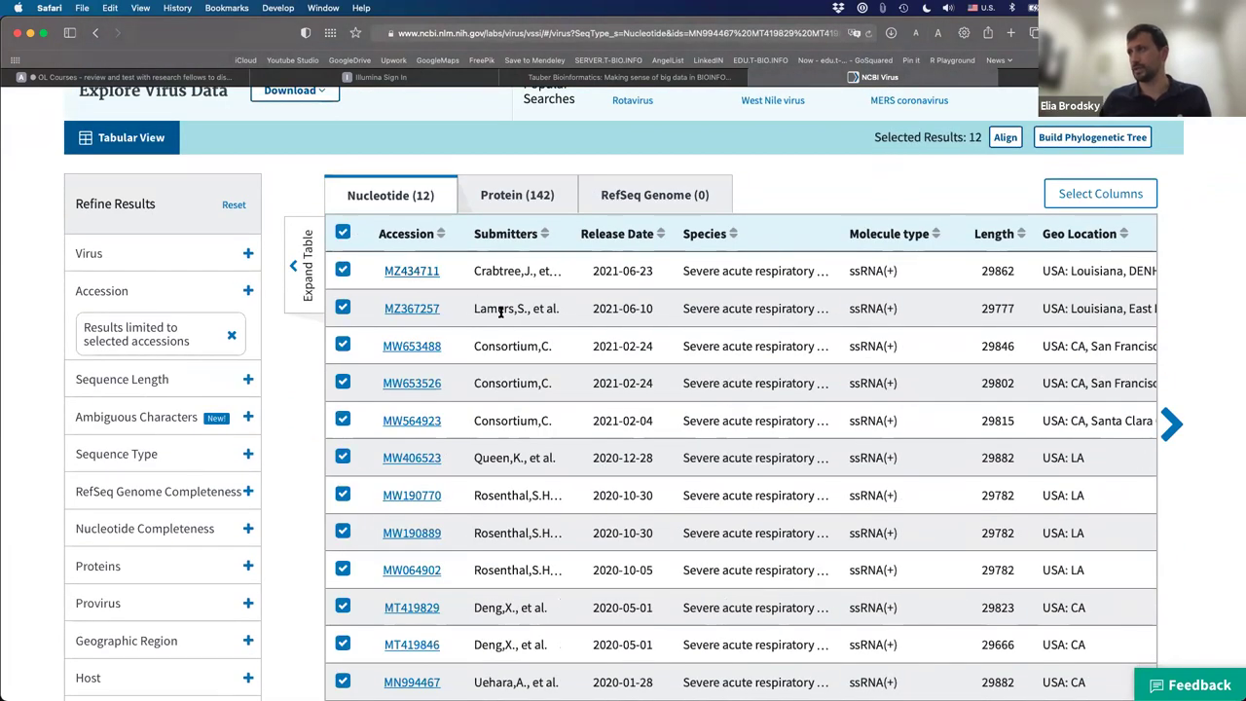
scroll(499, 312, up, 1)
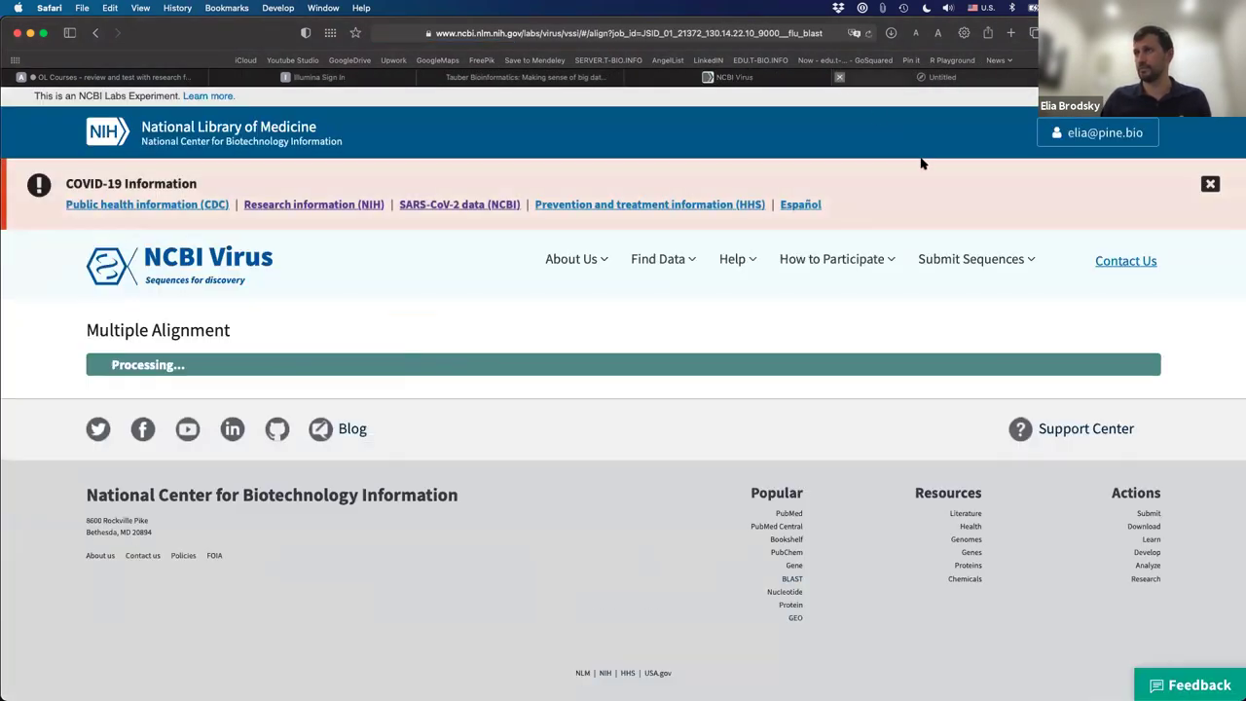
click(841, 77)
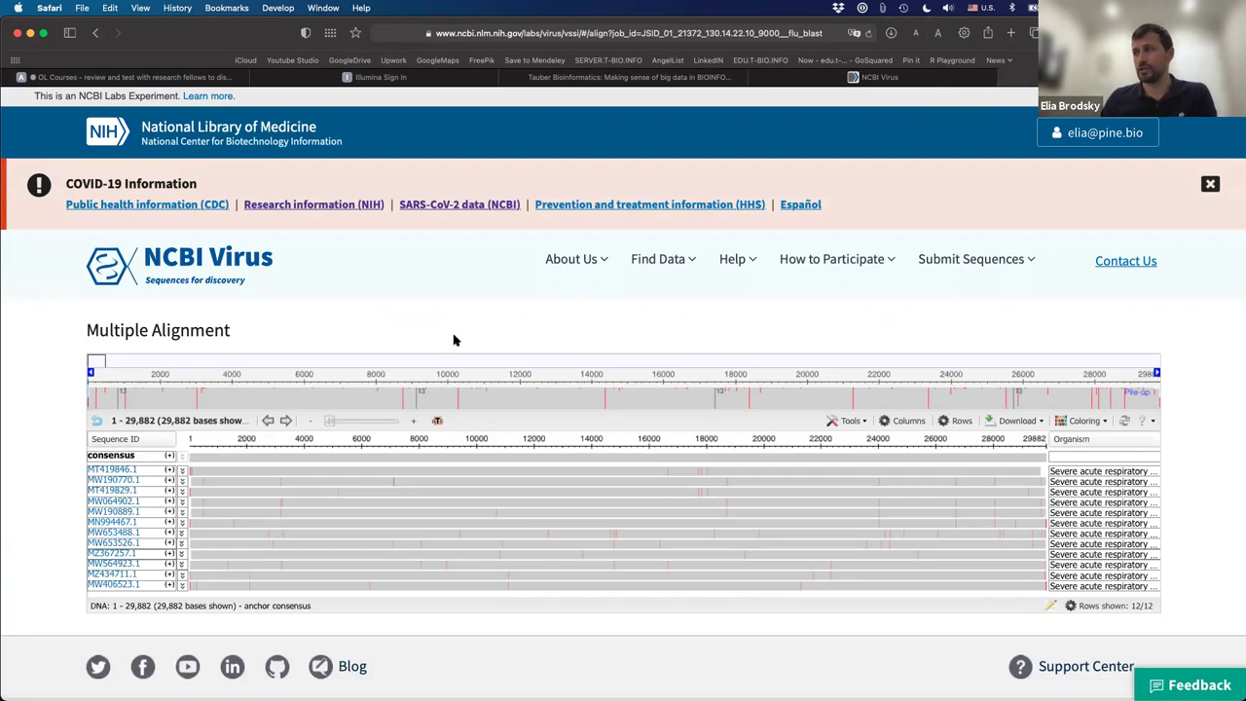
Examine the mismatch marks across the aligned genomes and the base details of MW653488.1 at alignment position 26,686
mouse_move(552, 534)
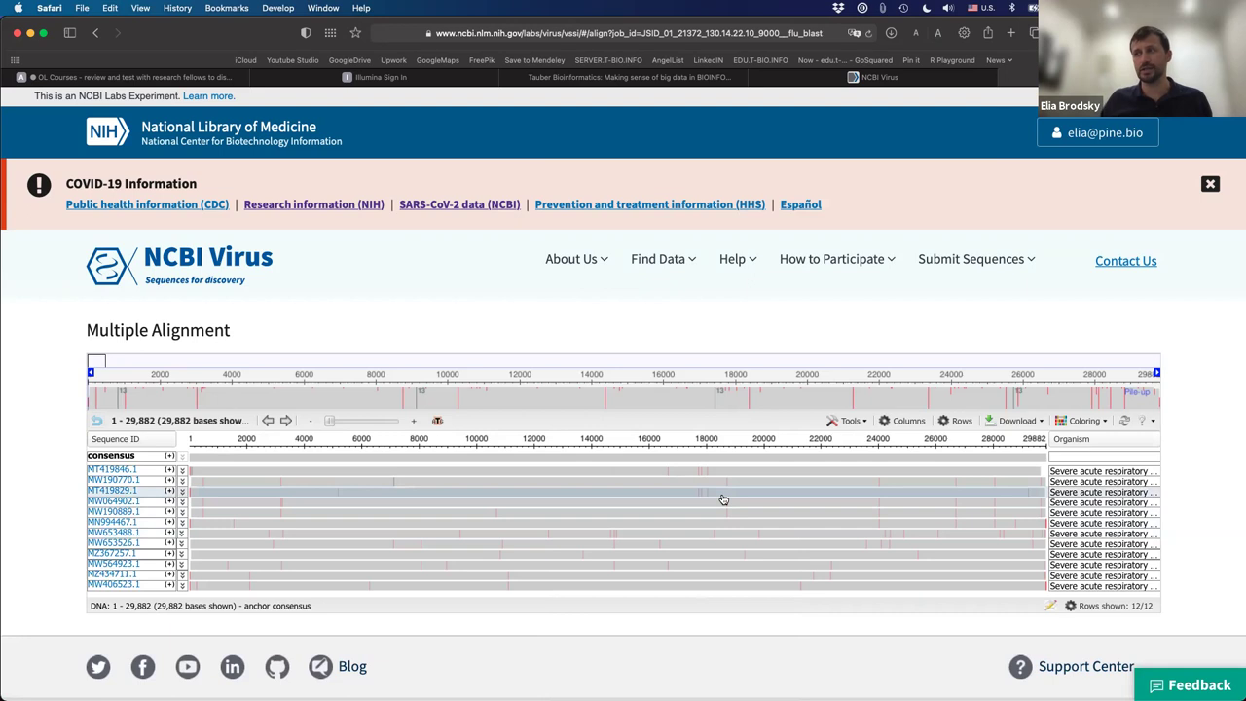
mouse_move(723, 499)
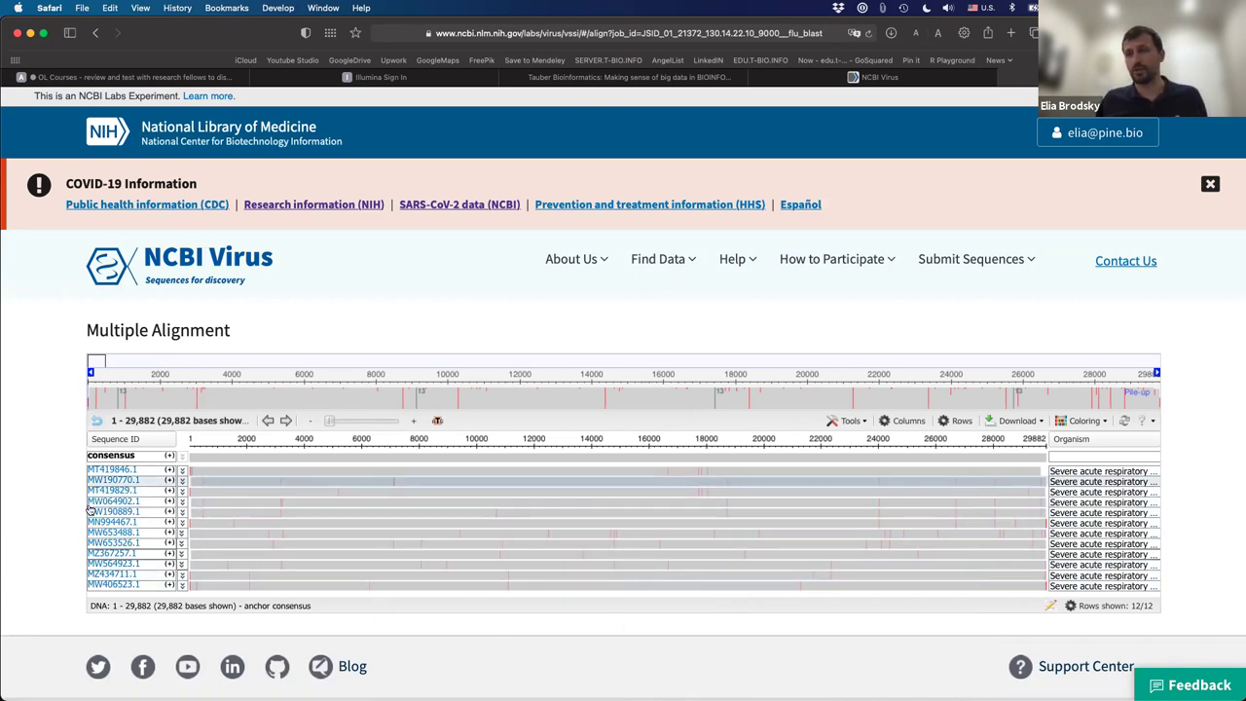
scroll(69, 458, down, 2)
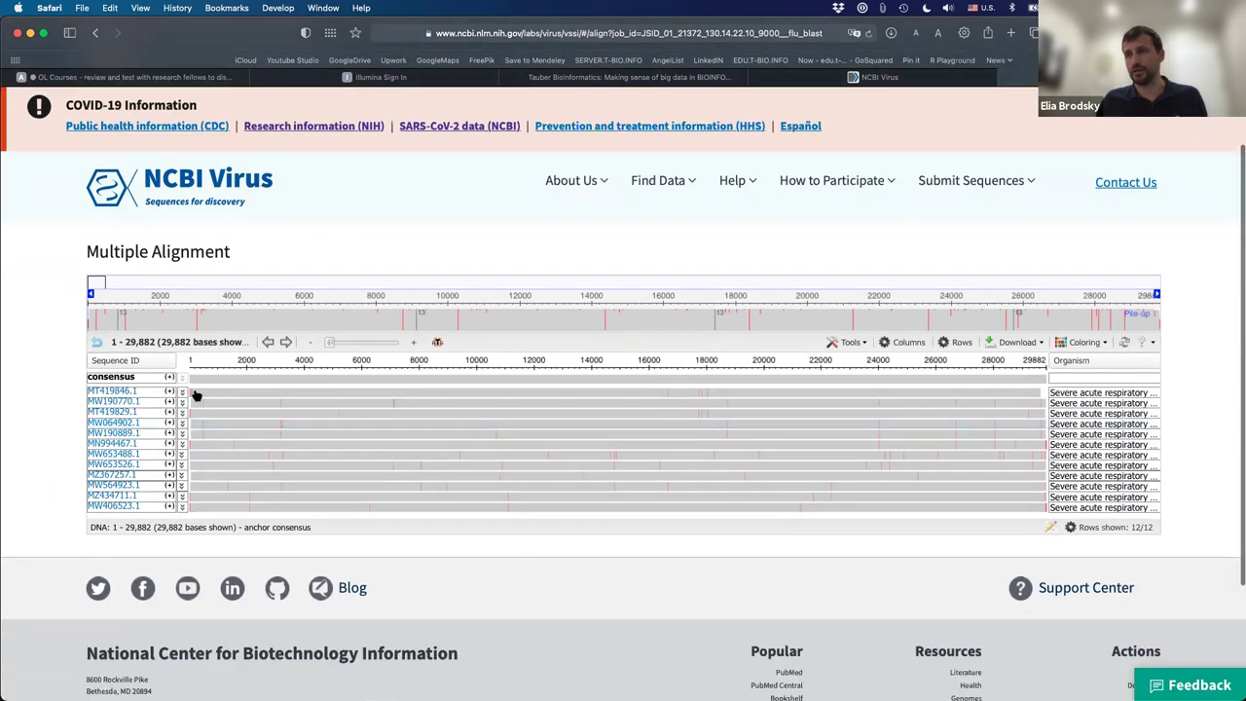
mouse_move(942, 383)
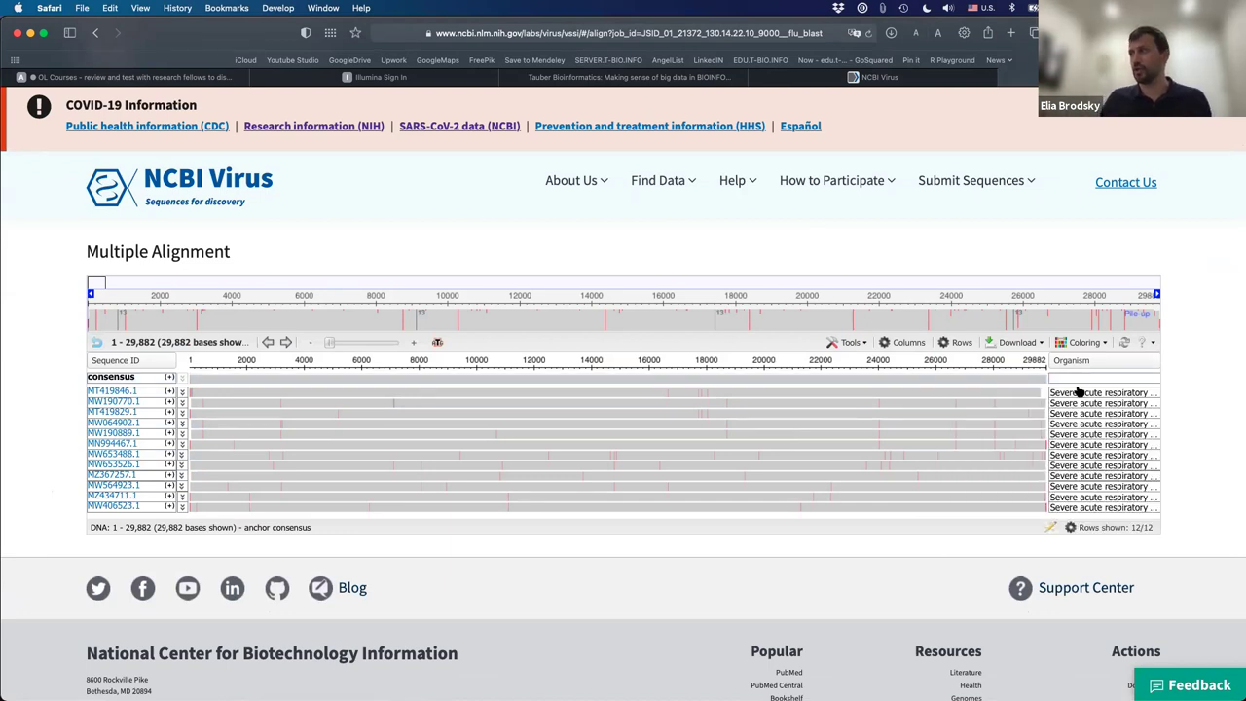
click(739, 403)
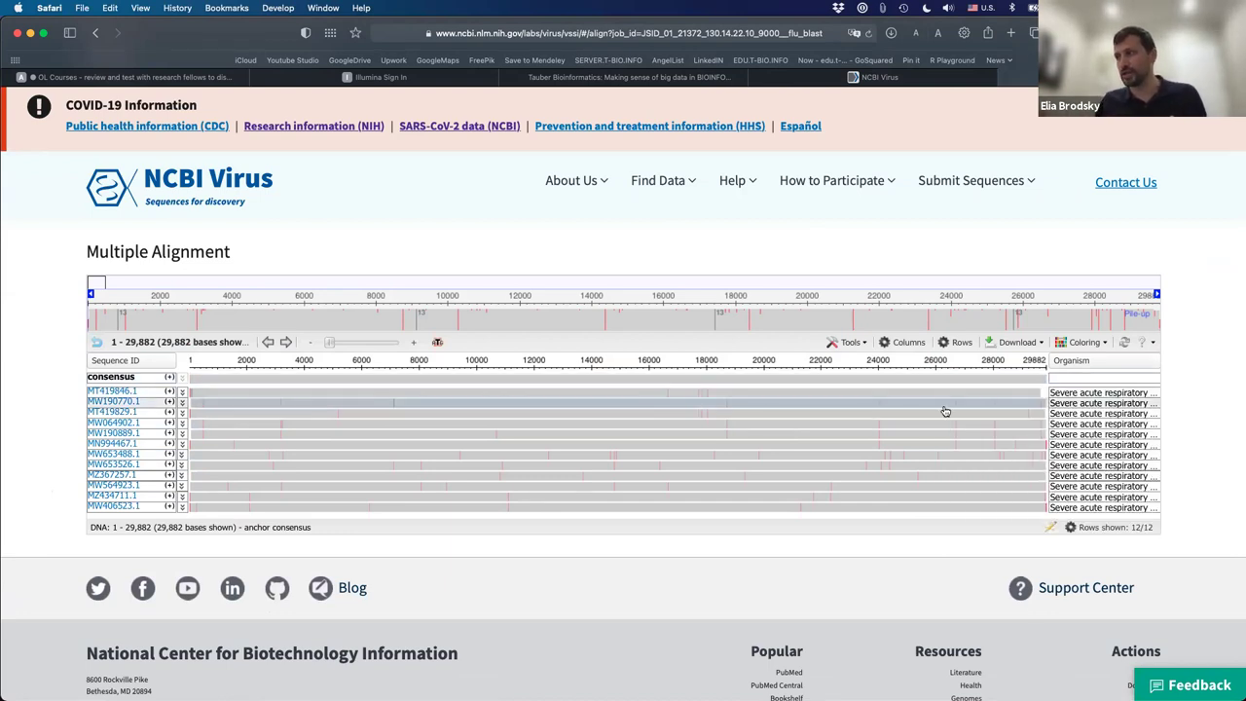
click(723, 406)
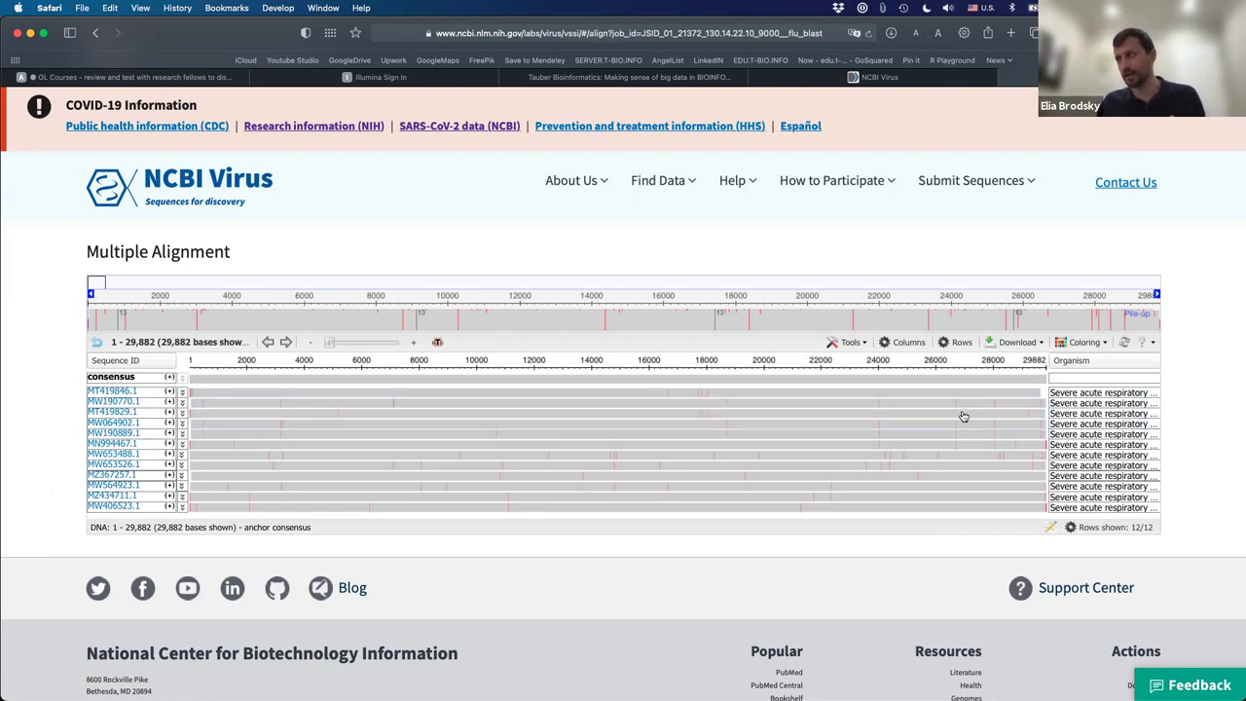
mouse_move(962, 460)
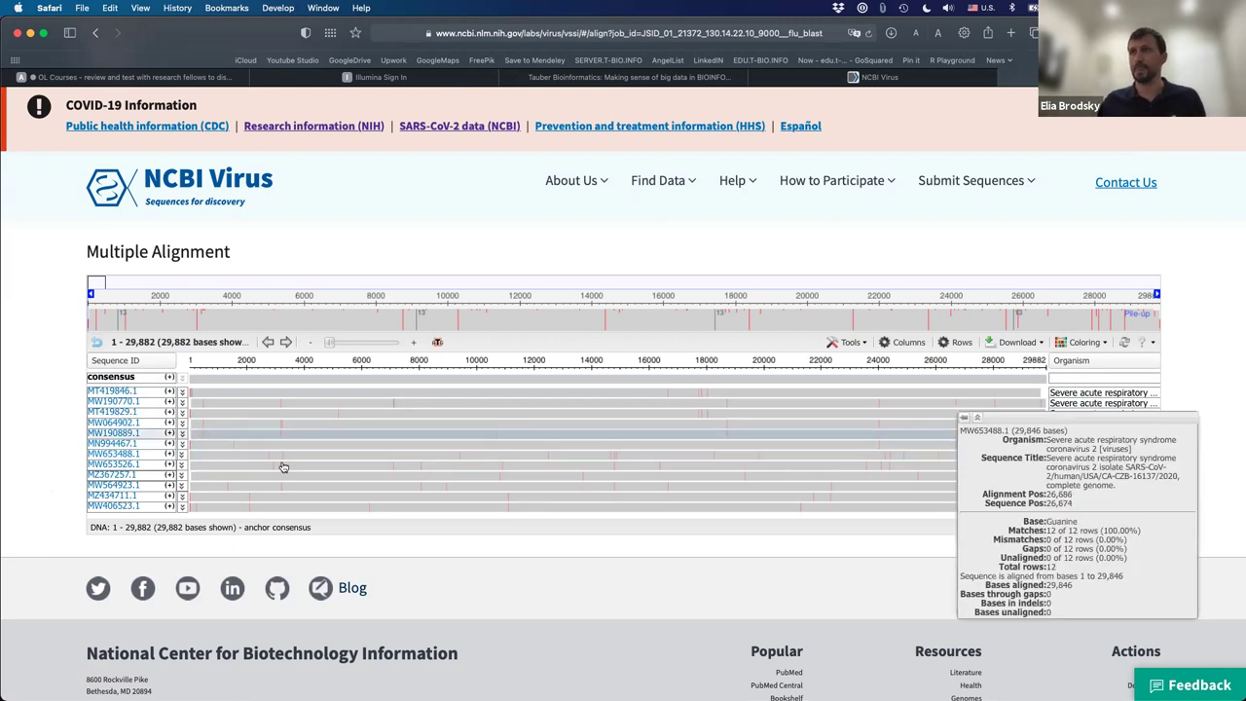
Expand the MT419846.1 row in the alignment to show its gene and protein annotations
click(181, 391)
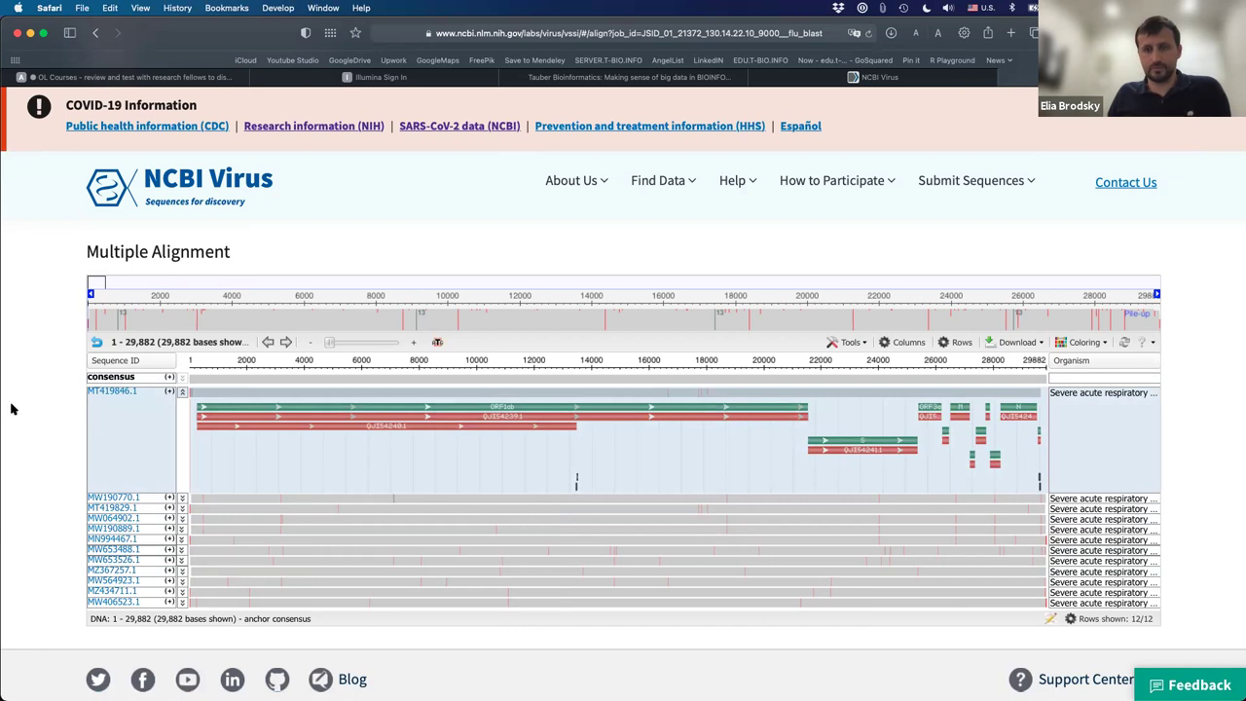
scroll(12, 409, up, 2)
scroll(12, 409, down, 3)
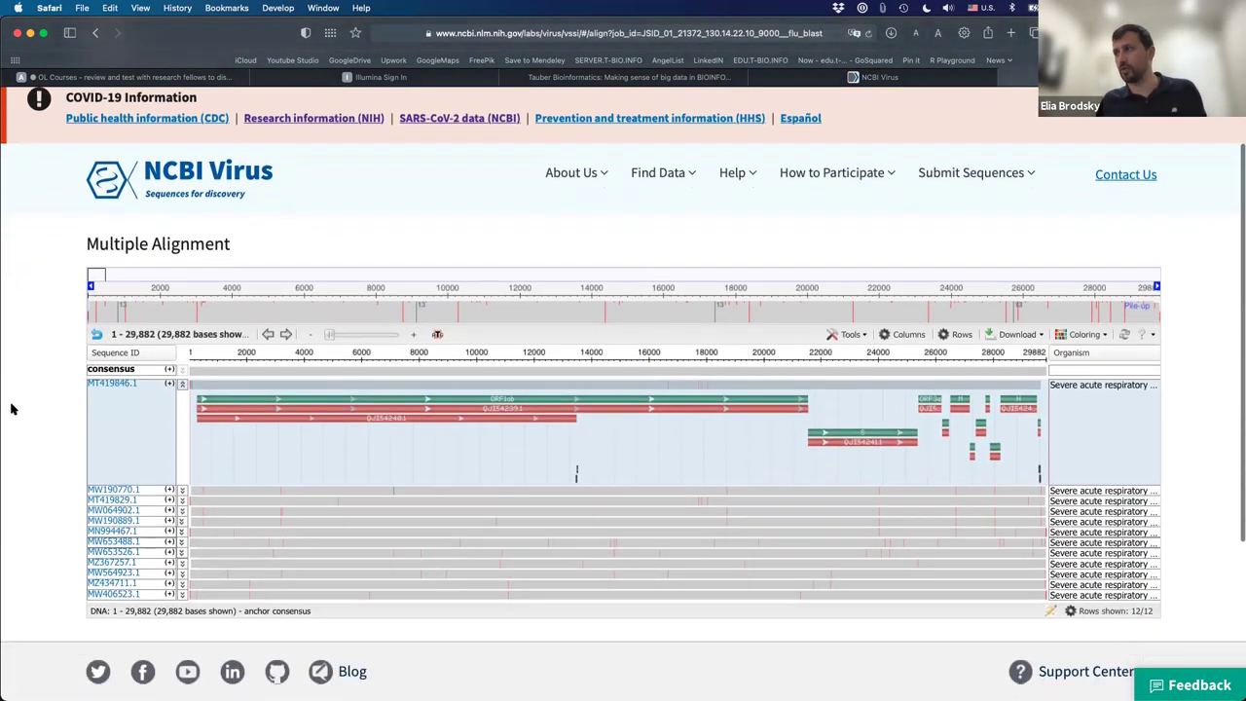
scroll(12, 409, down, 1)
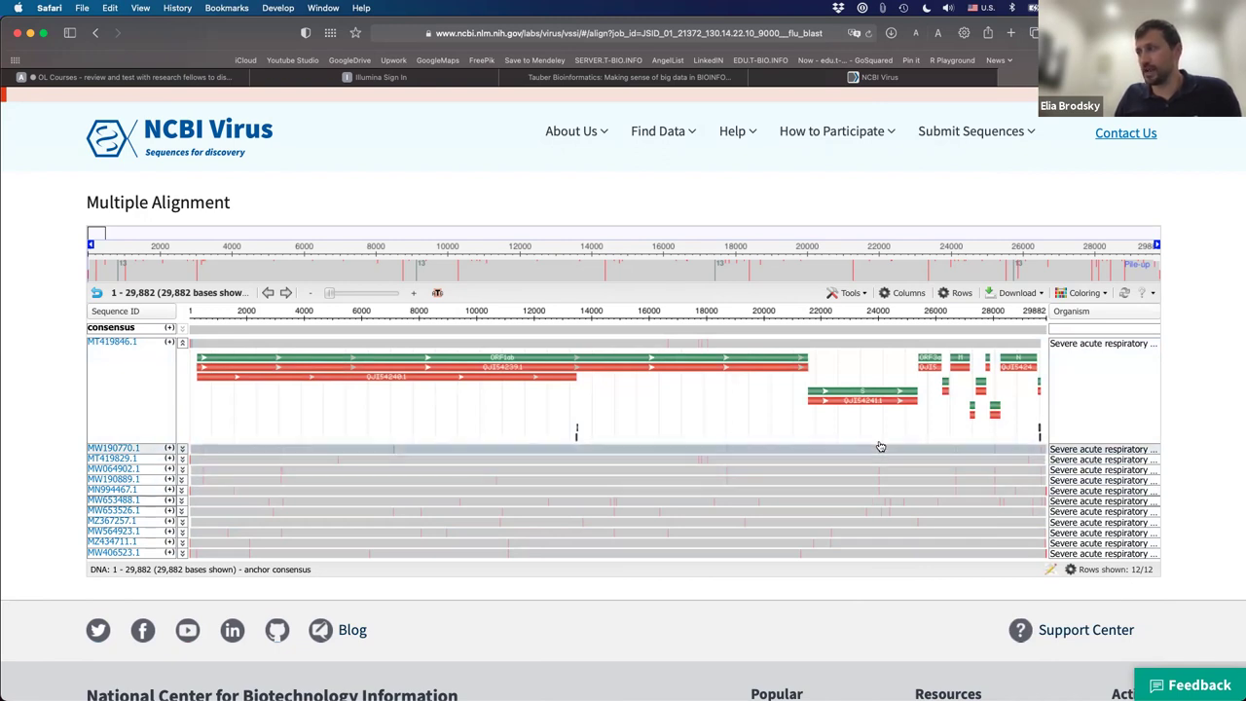
Compare the mismatch marks of the aligned genomes below the S gene near position 24,000, checking back briefly with the results table
mouse_move(880, 506)
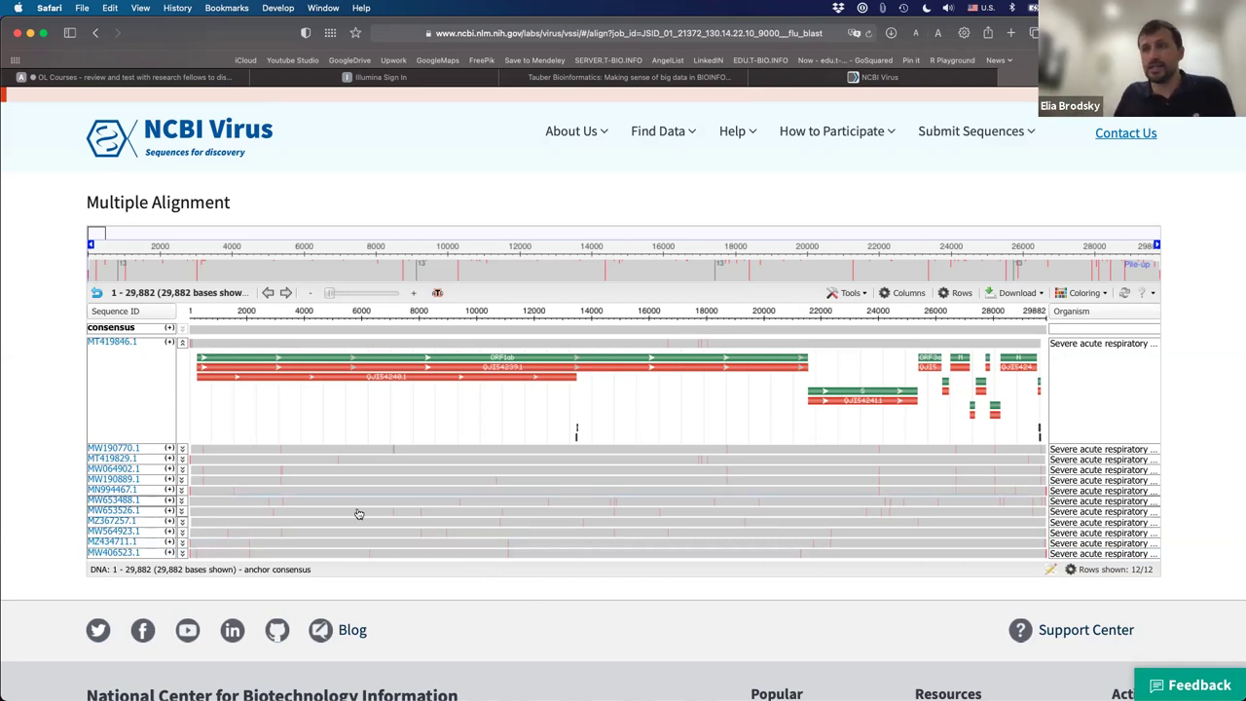
mouse_move(466, 500)
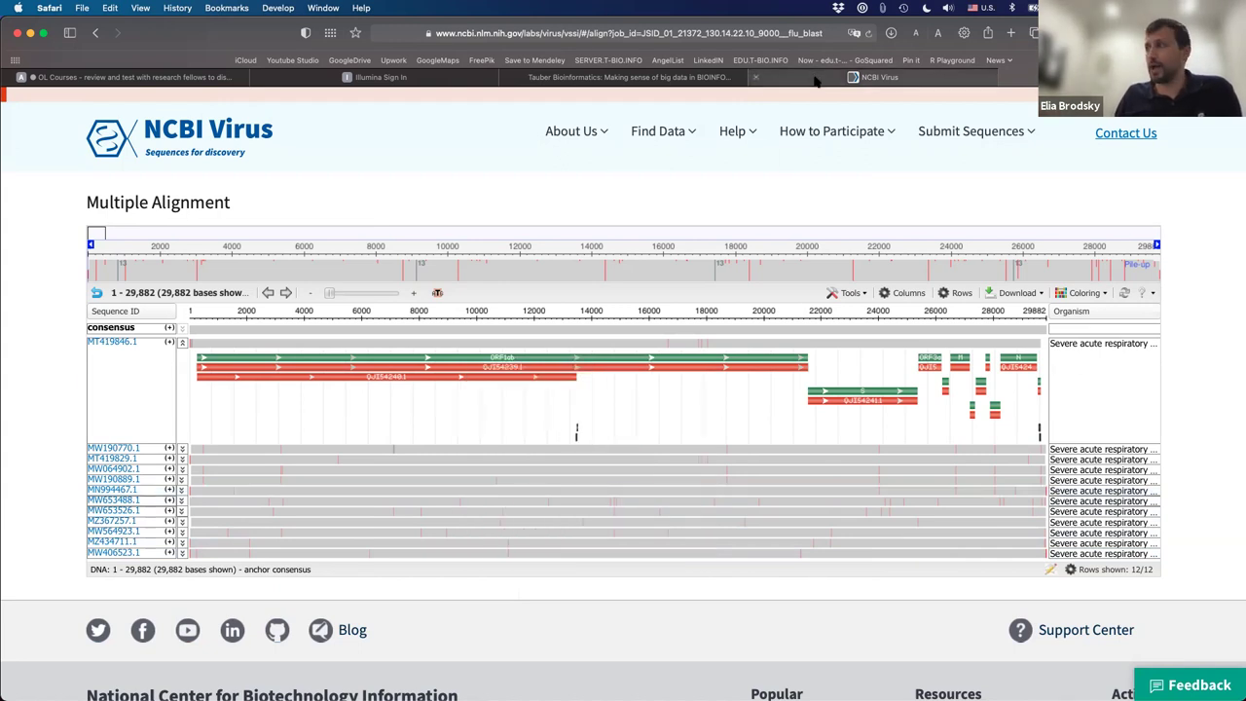
key(super+bracketleft)
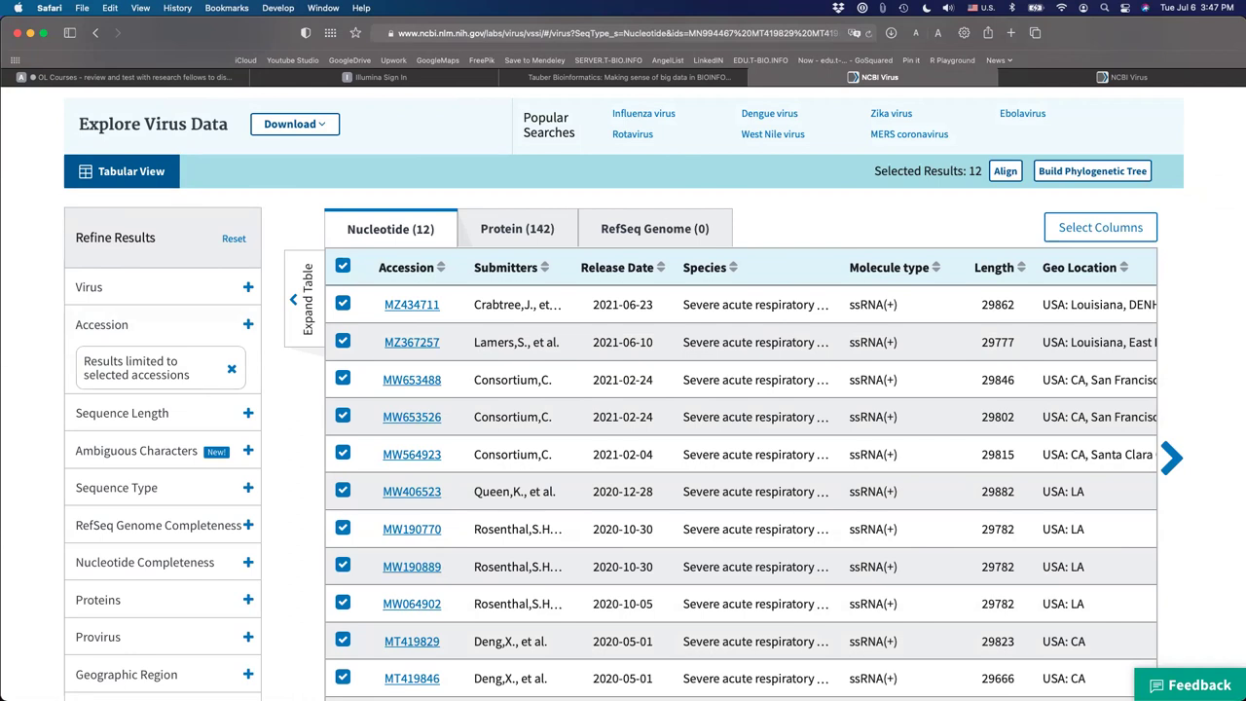
click(1110, 77)
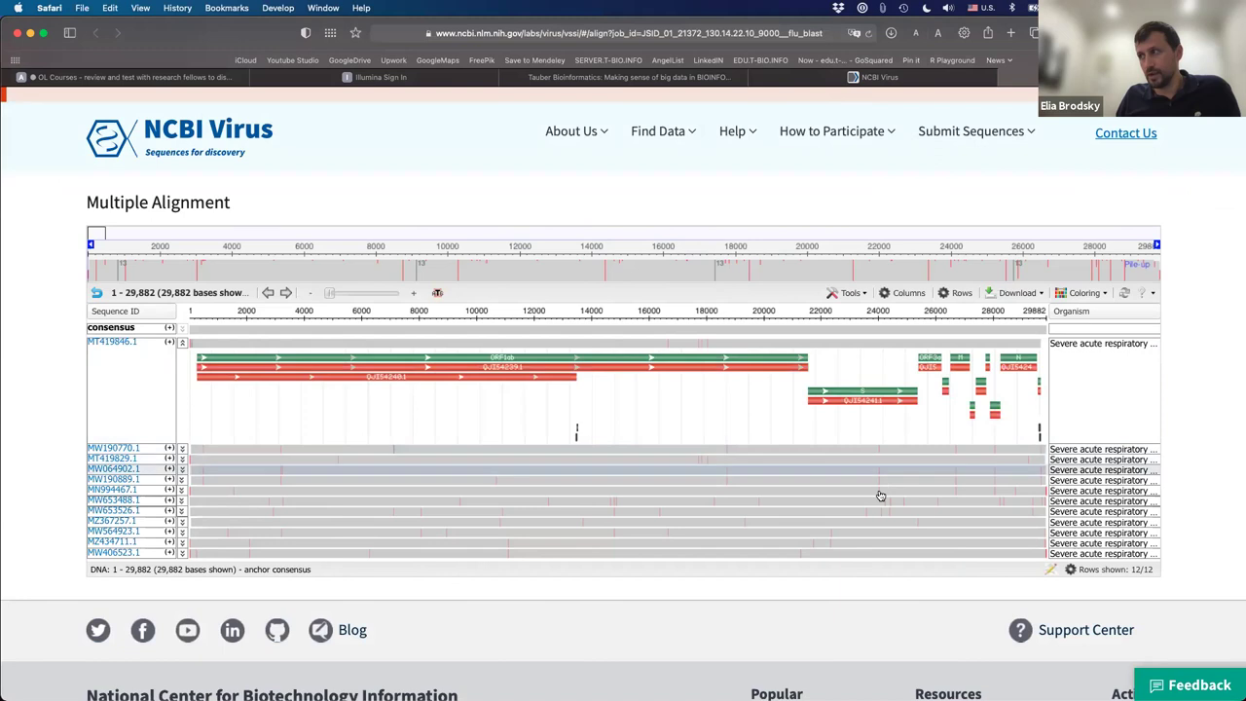
mouse_move(879, 451)
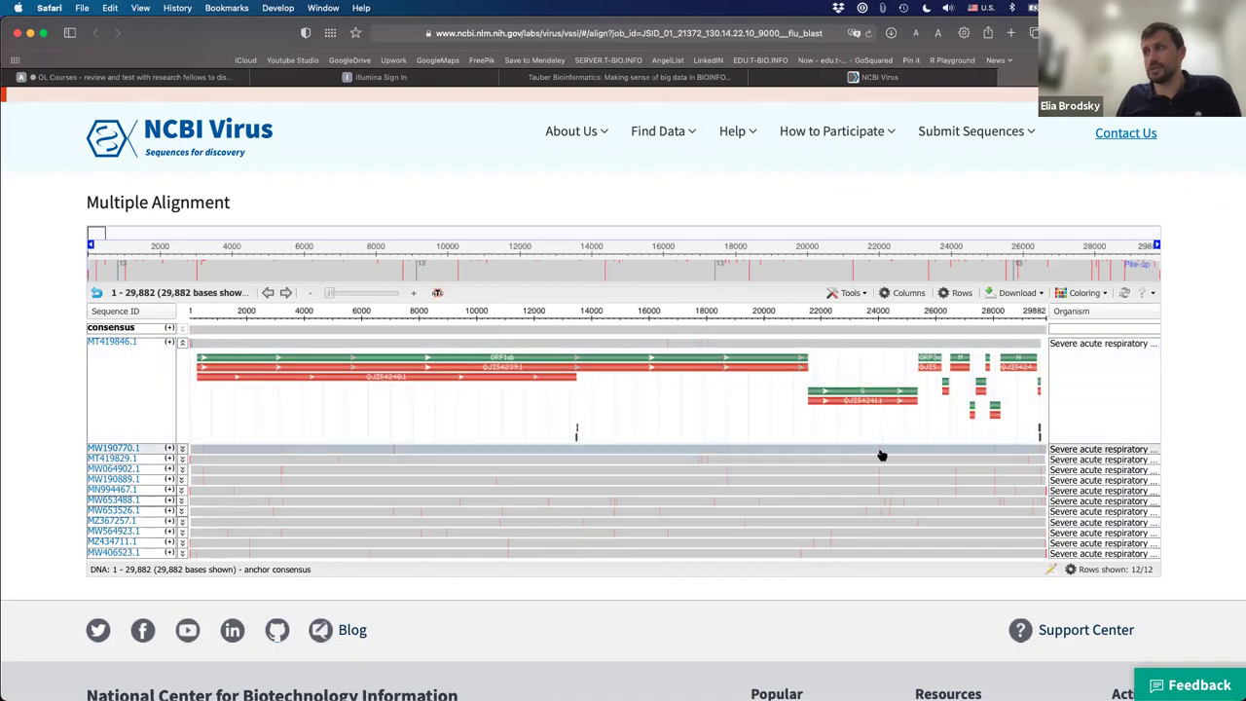
mouse_move(879, 491)
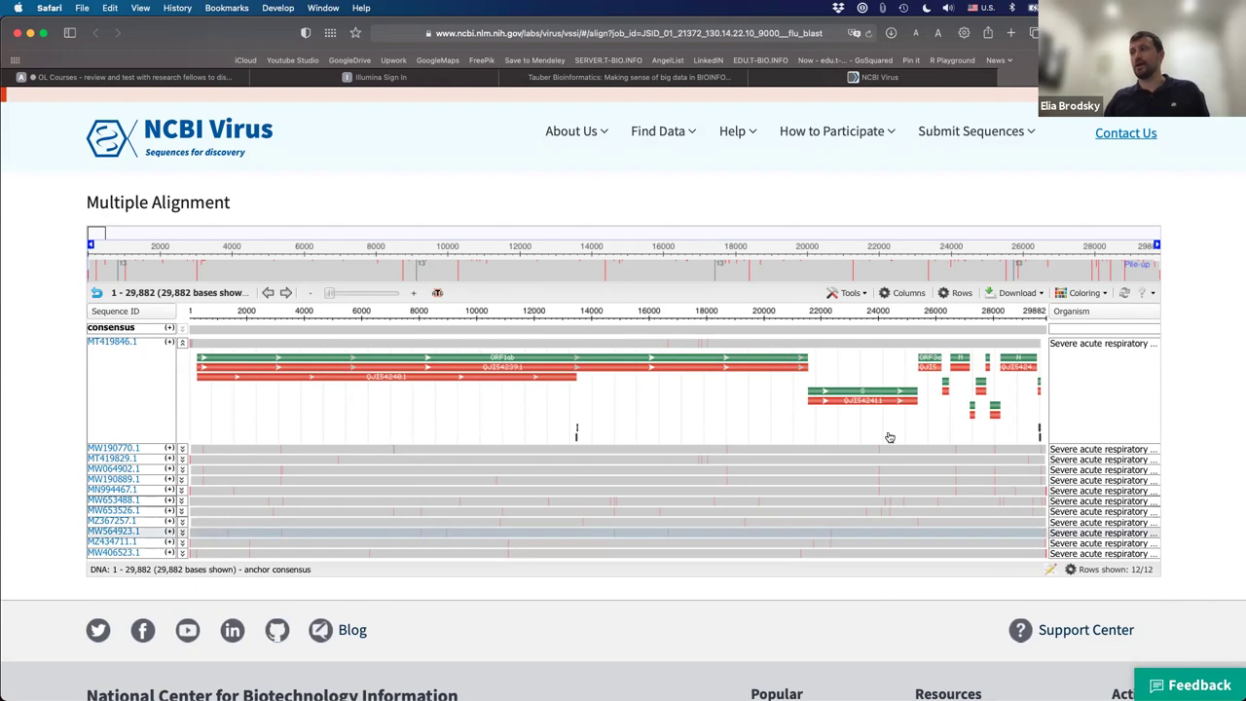
mouse_move(877, 526)
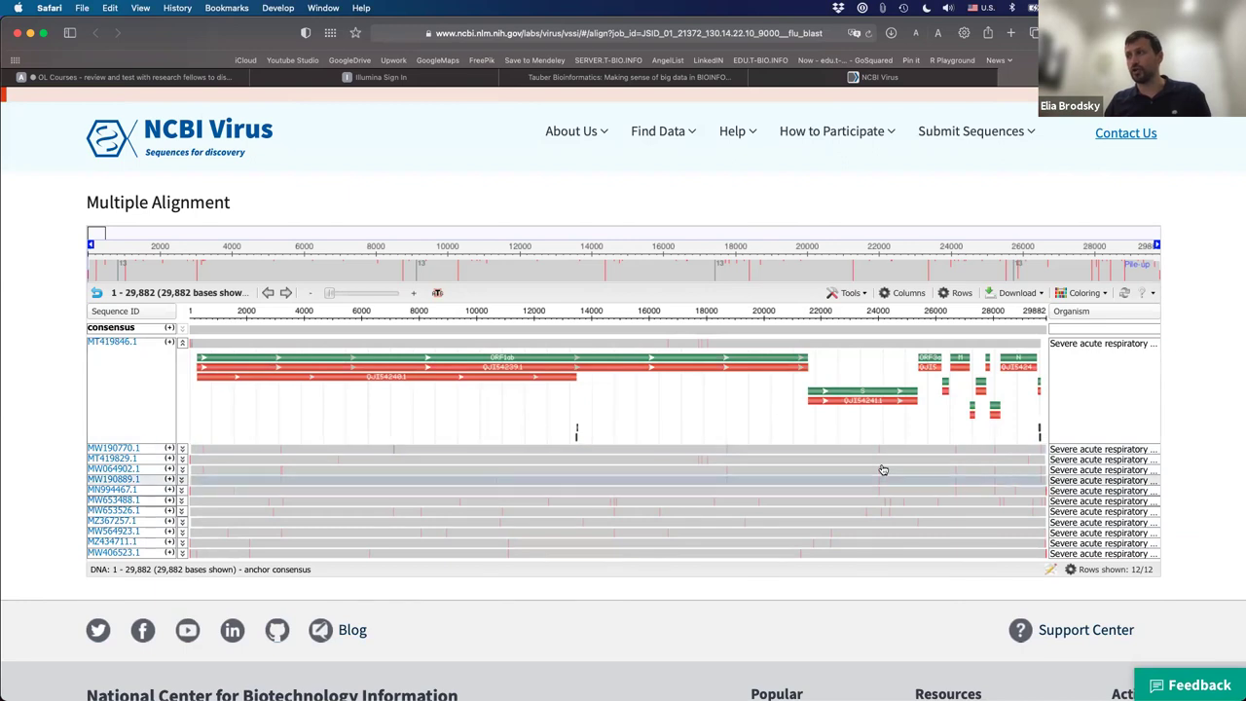
mouse_move(879, 456)
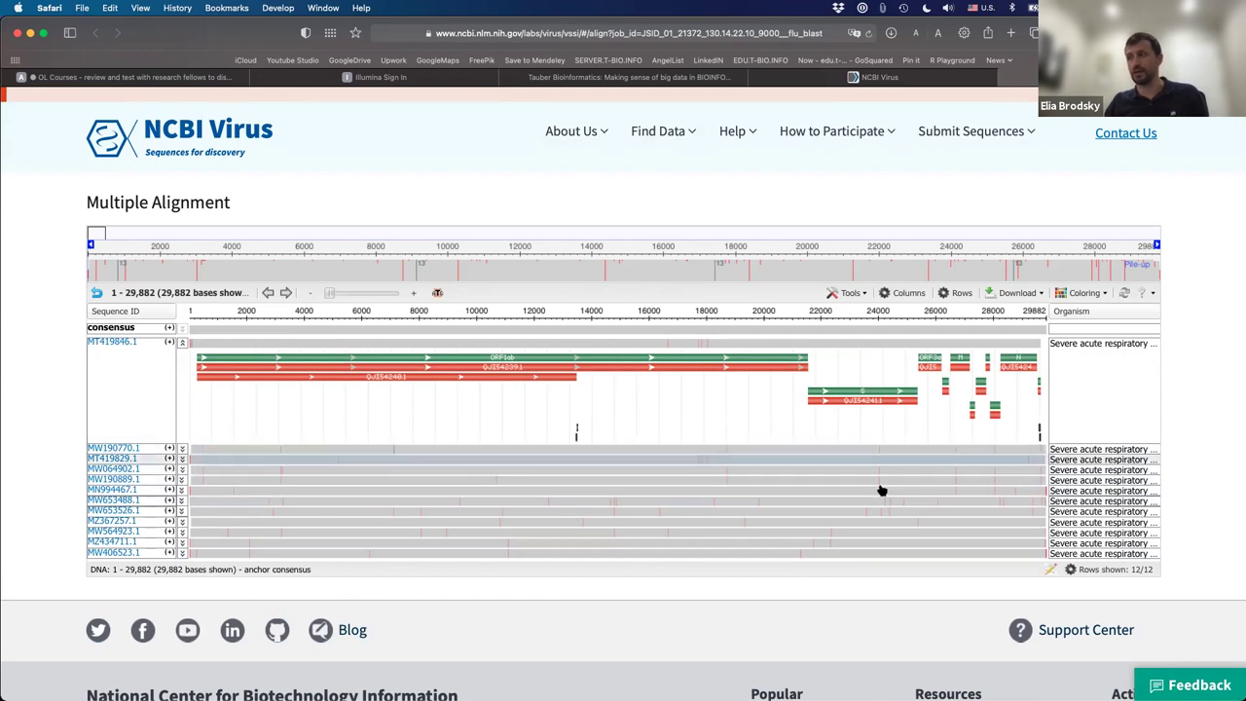
mouse_move(850, 494)
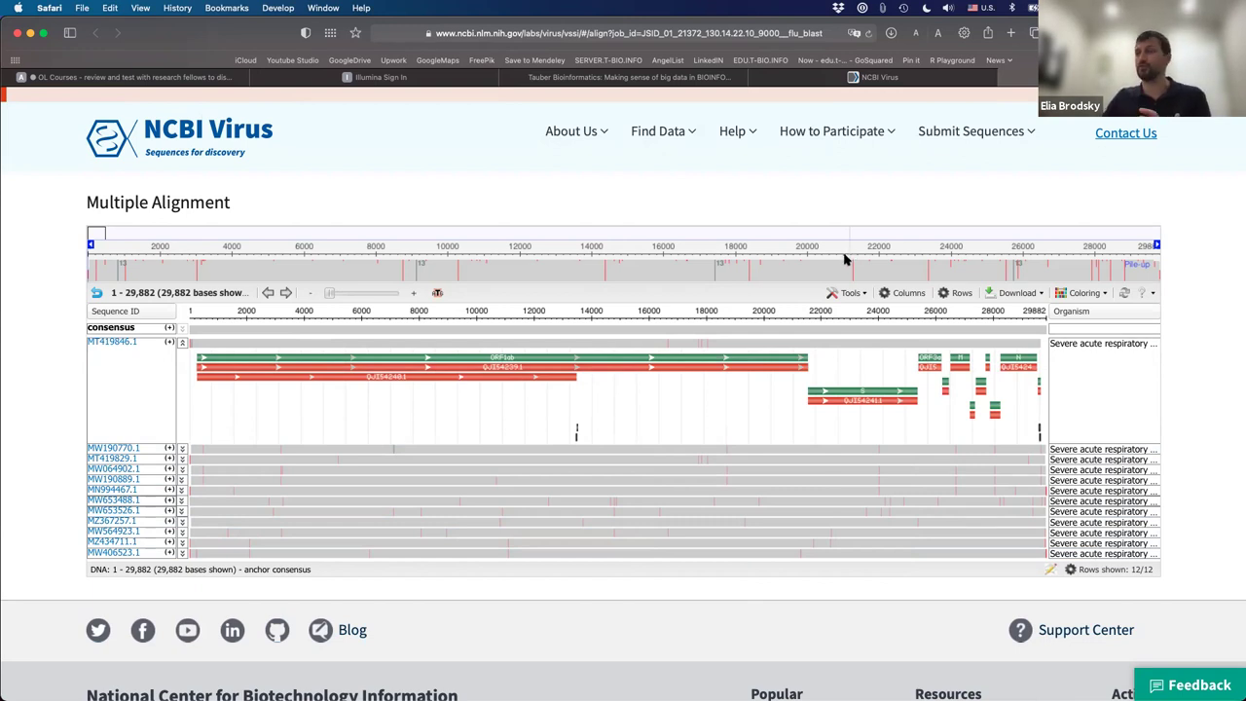
Build a phylogenetic tree from the selected genomes in the results table and review its branches, states and collection dates
click(899, 80)
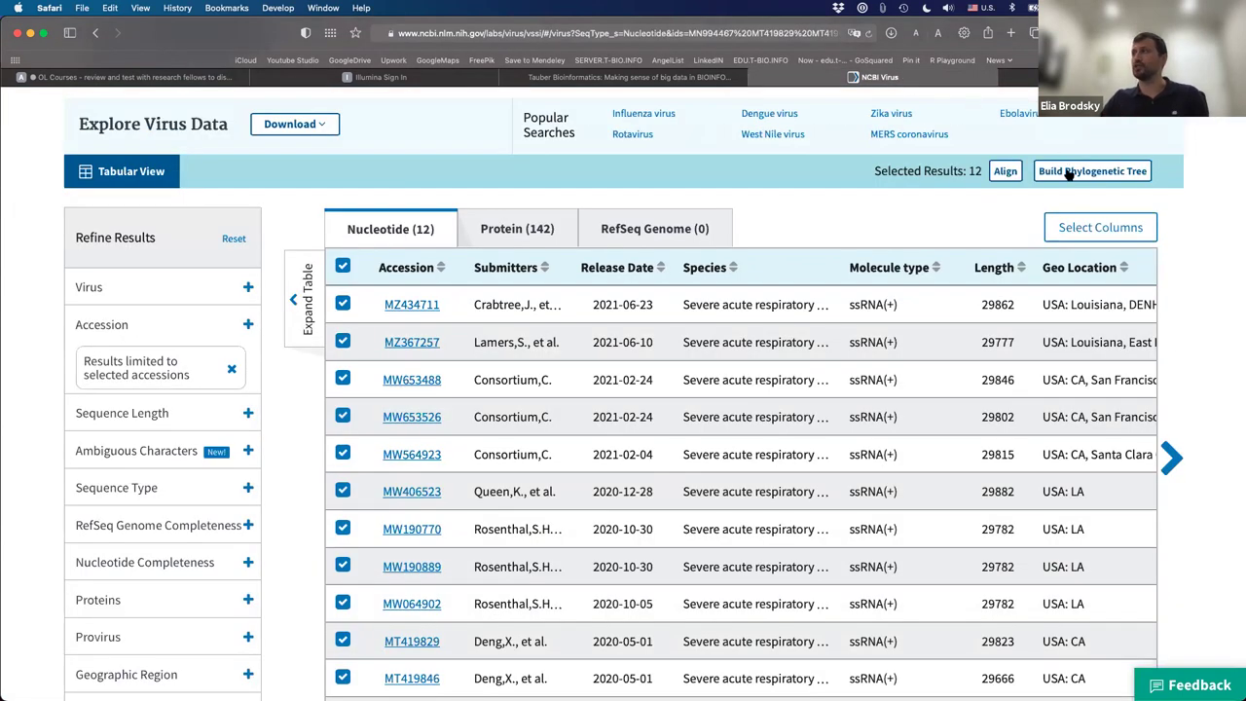
click(1081, 173)
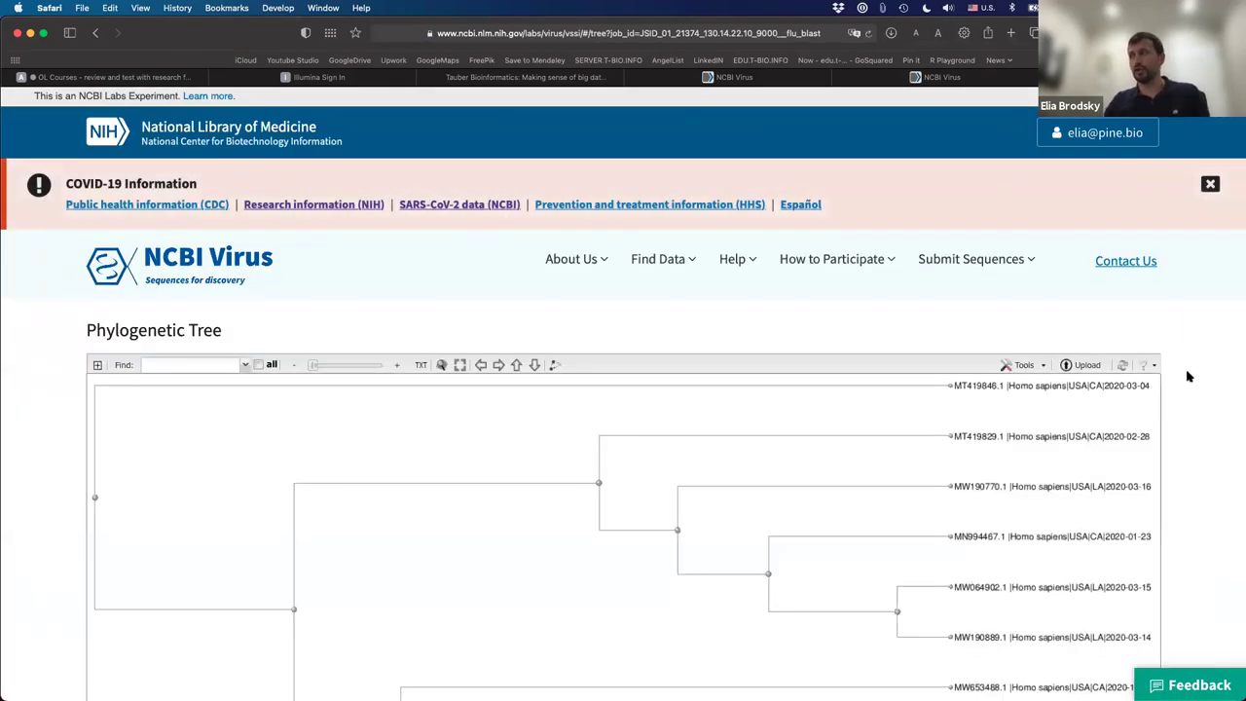
scroll(1187, 372, down, 5)
scroll(1188, 376, down, 4)
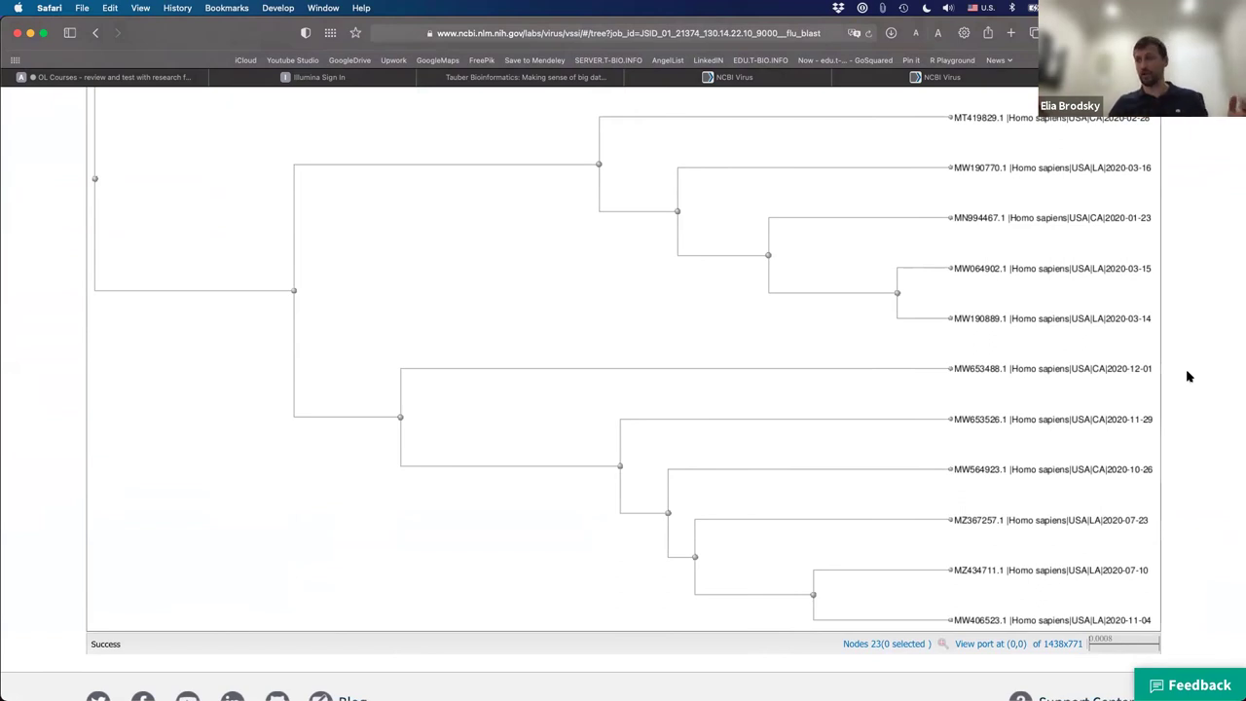
scroll(1187, 377, down, 2)
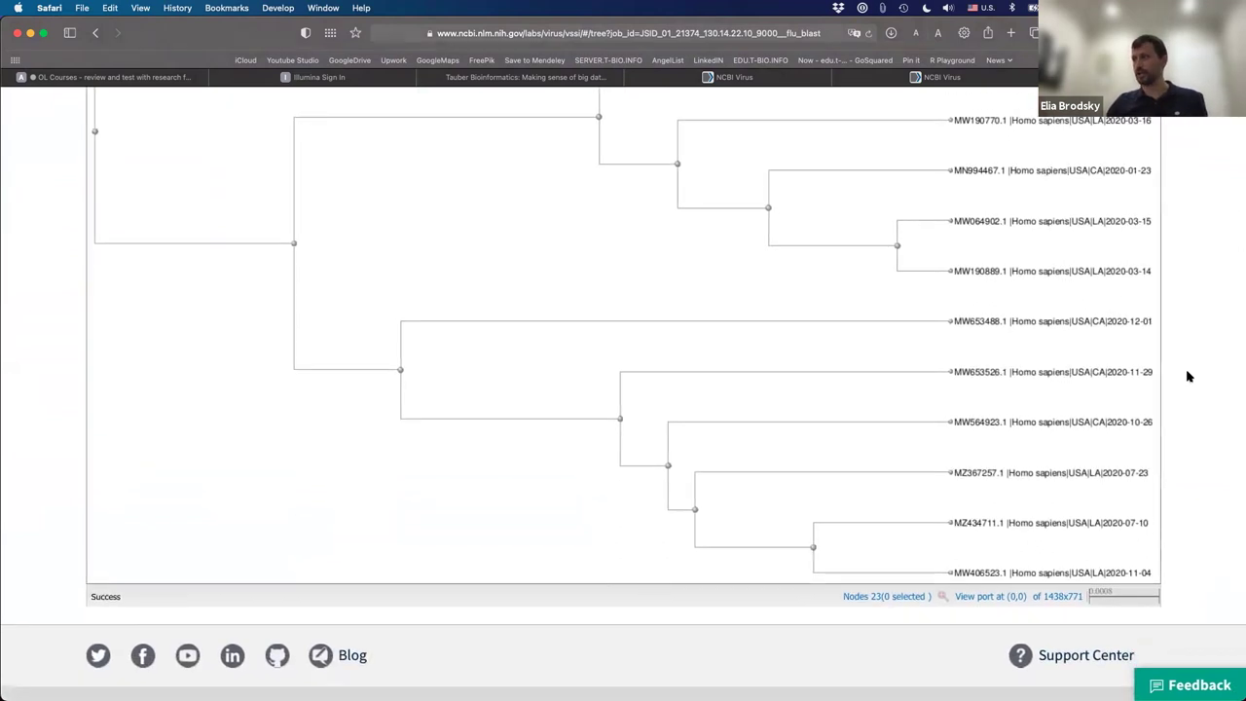
scroll(1188, 377, up, 5)
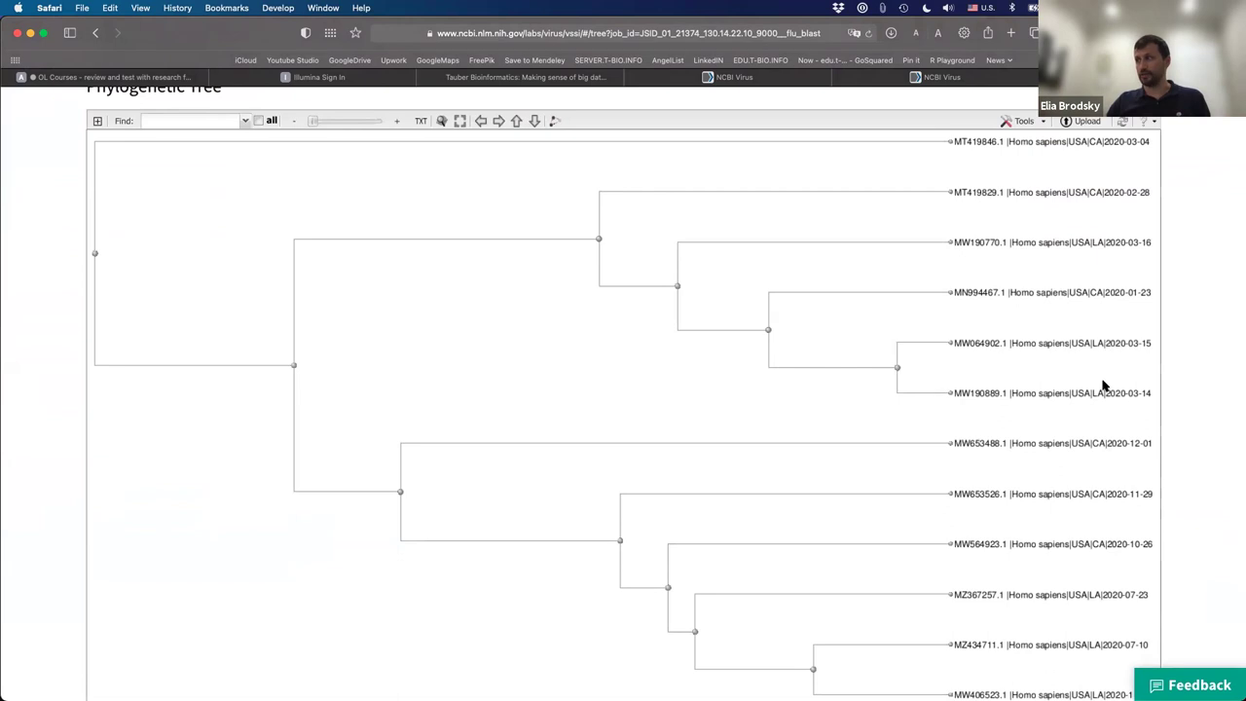
scroll(1103, 388, down, 3)
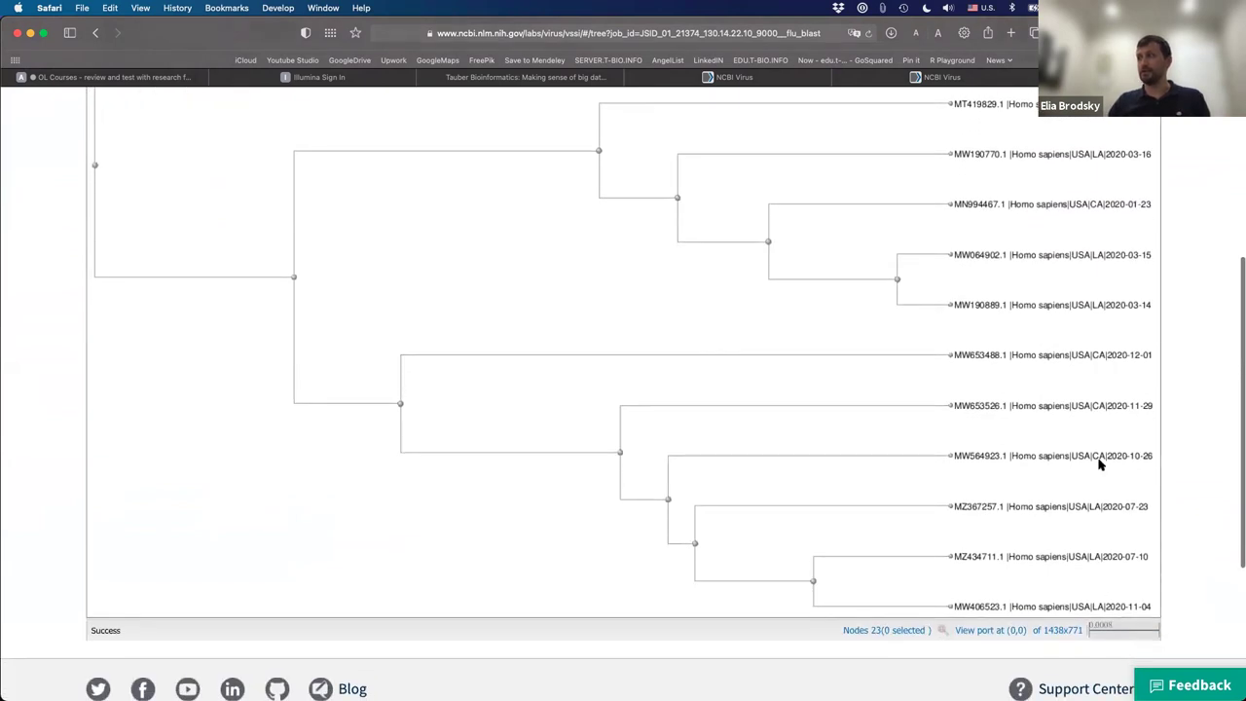
Compare the collection dates and states of the early-2020 and late-2020 genome clusters in the phylogenetic tree
scroll(1085, 304, up, 4)
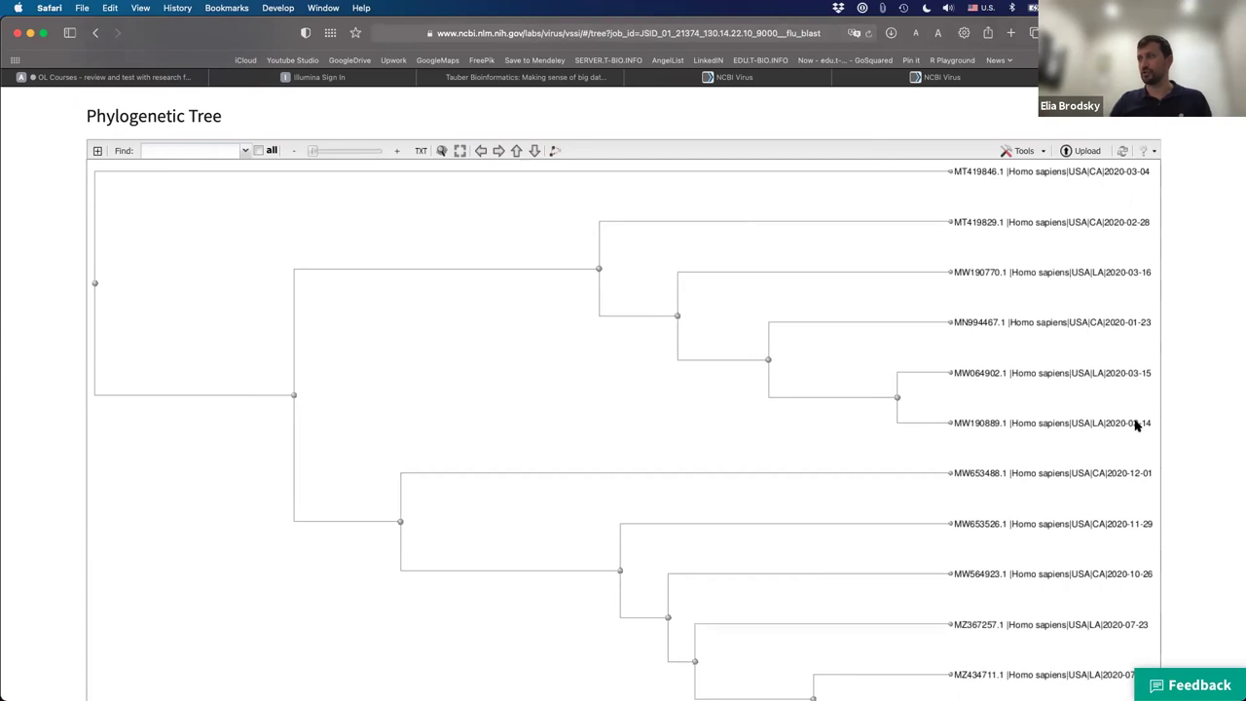
scroll(1136, 424, down, 2)
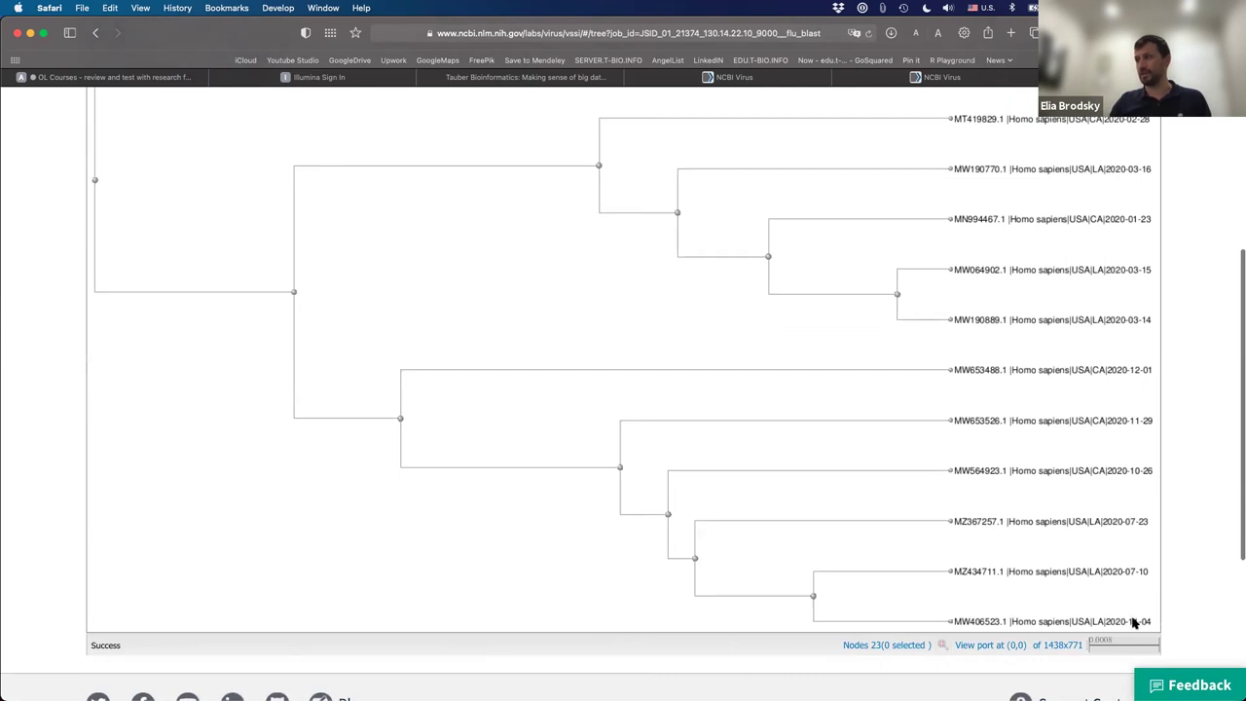
scroll(1135, 619, up, 1)
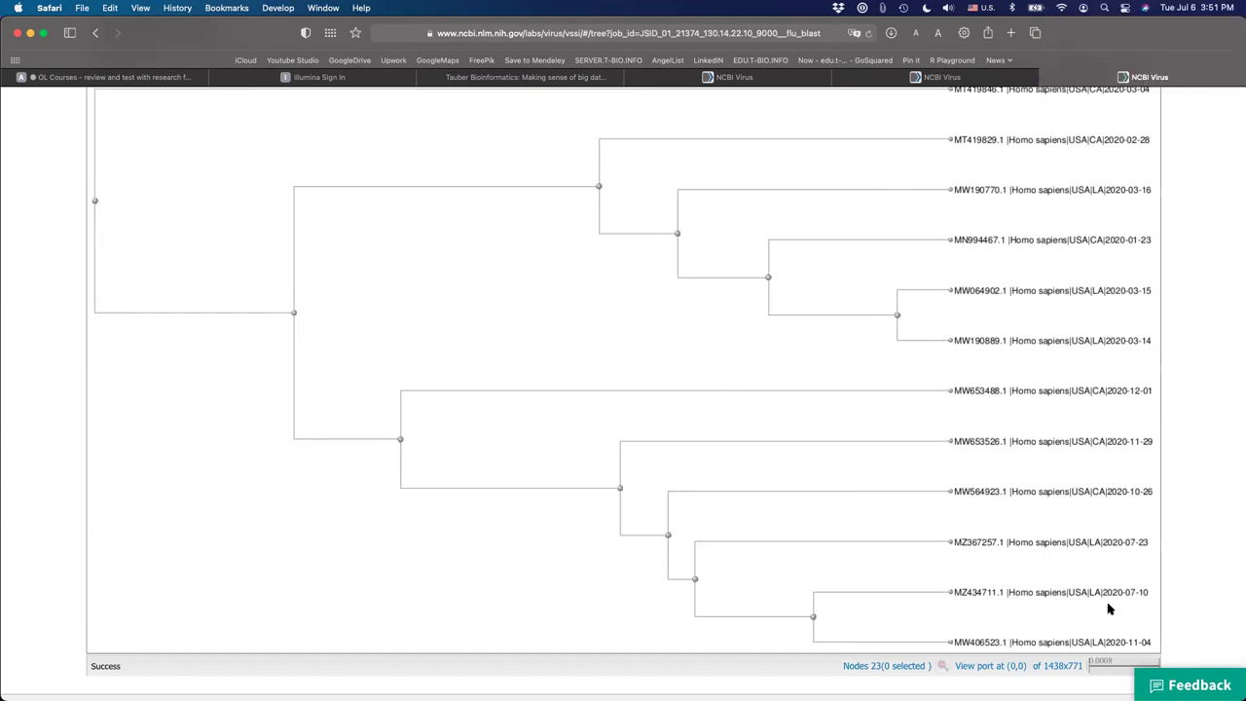
scroll(1077, 333, up, 2)
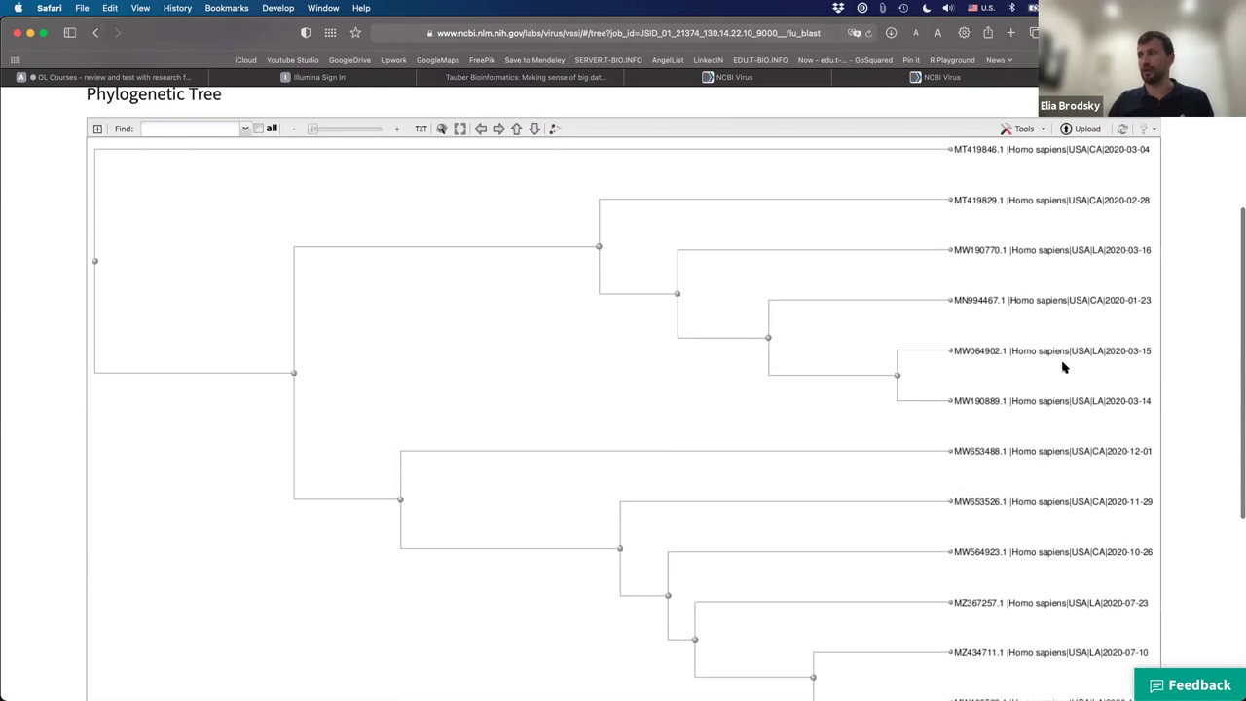
scroll(1063, 367, up, 1)
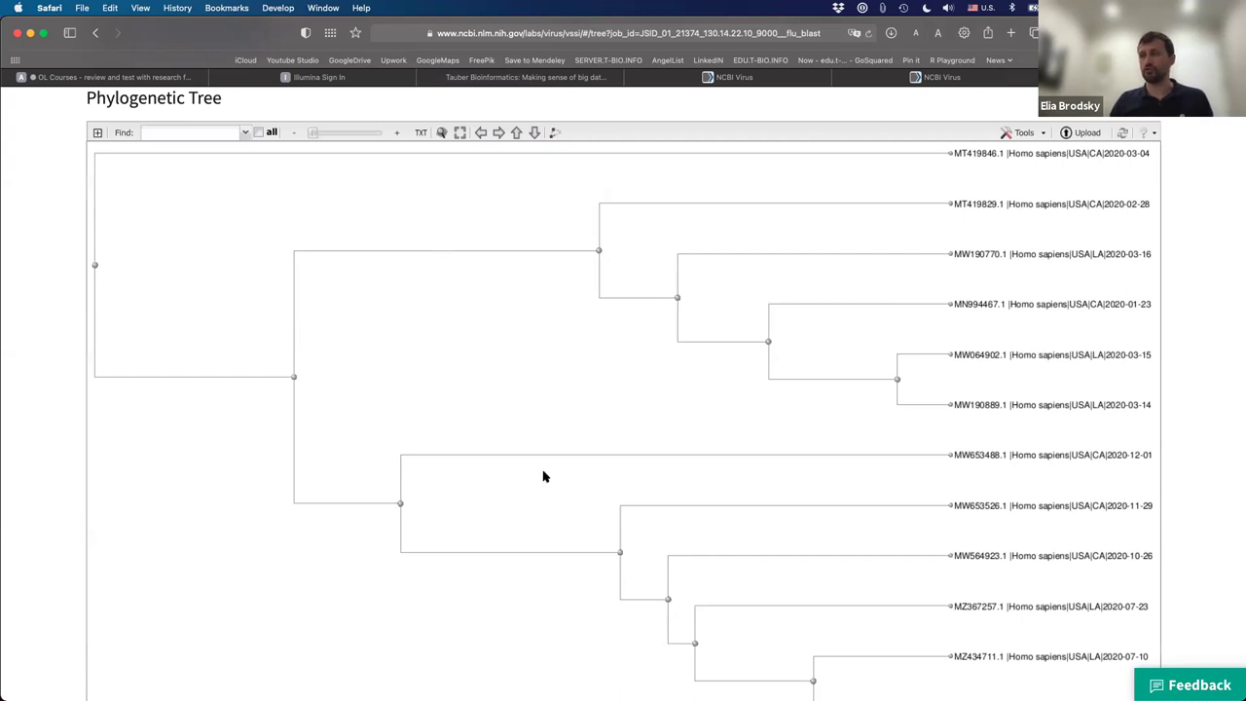
scroll(543, 476, down, 2)
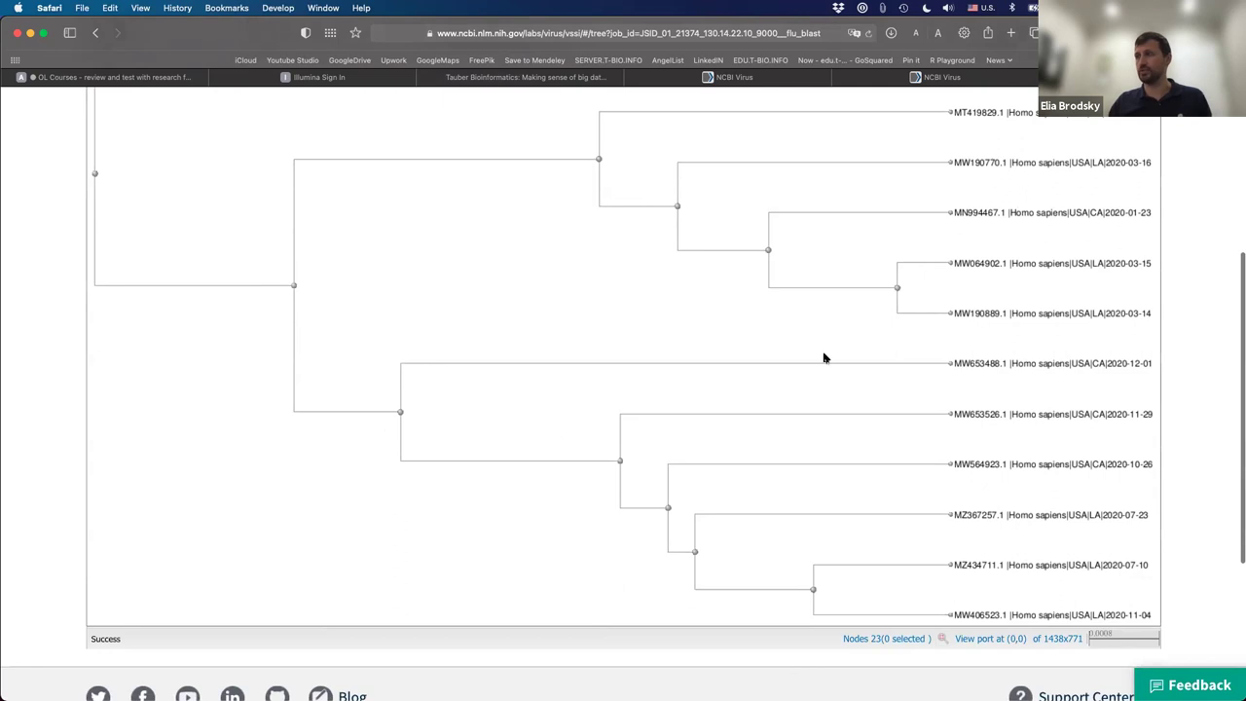
scroll(823, 359, up, 2)
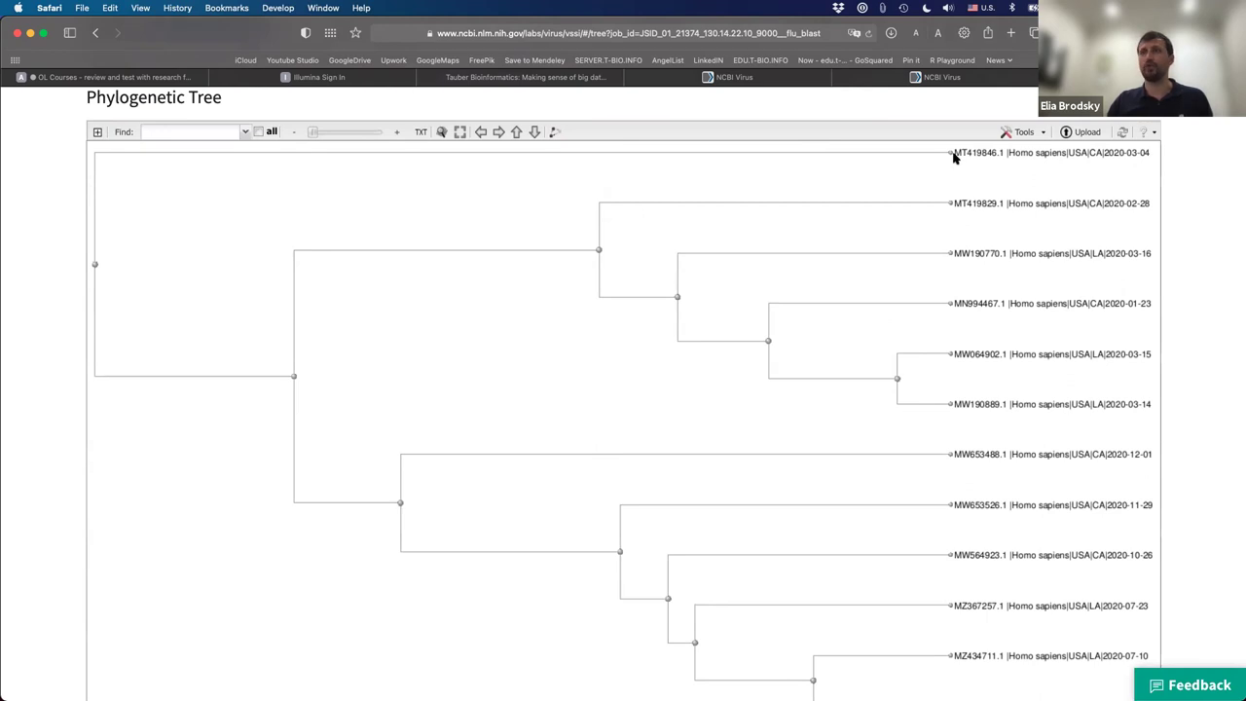
Inspect the details of the MT419846.1 leaf and of the node joining MT419829.1 with the other early-2020 genomes
mouse_move(952, 156)
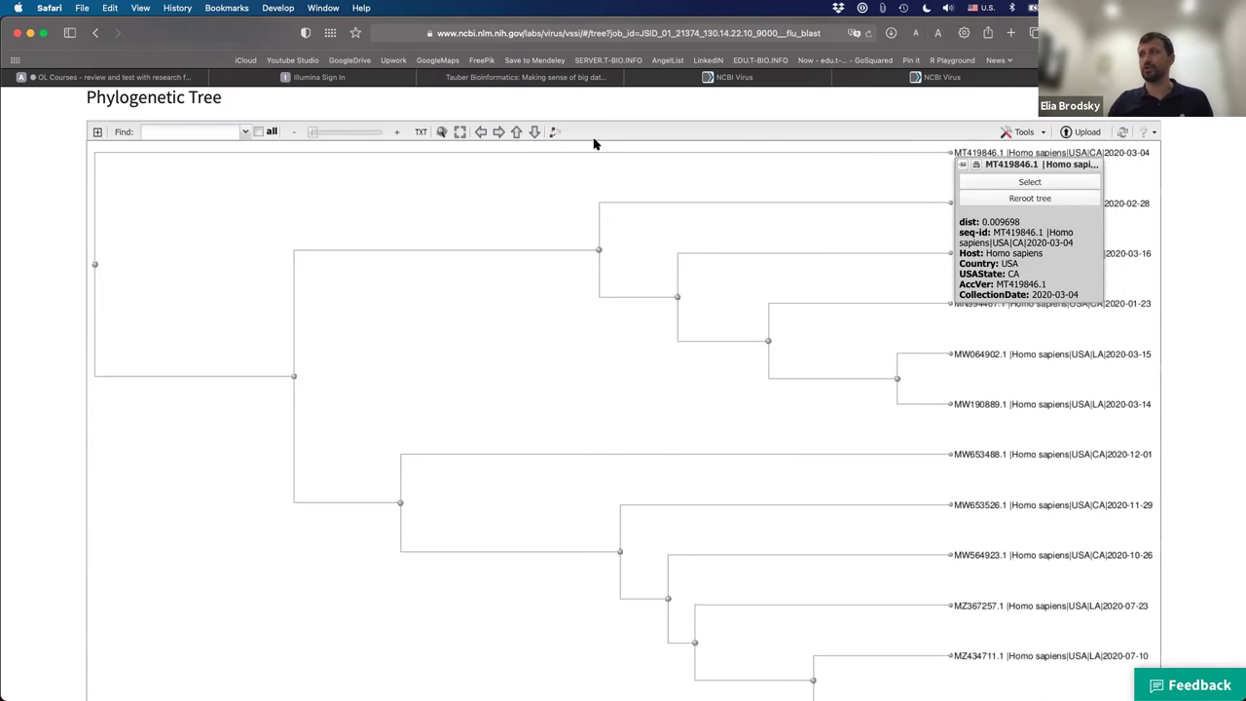
click(301, 372)
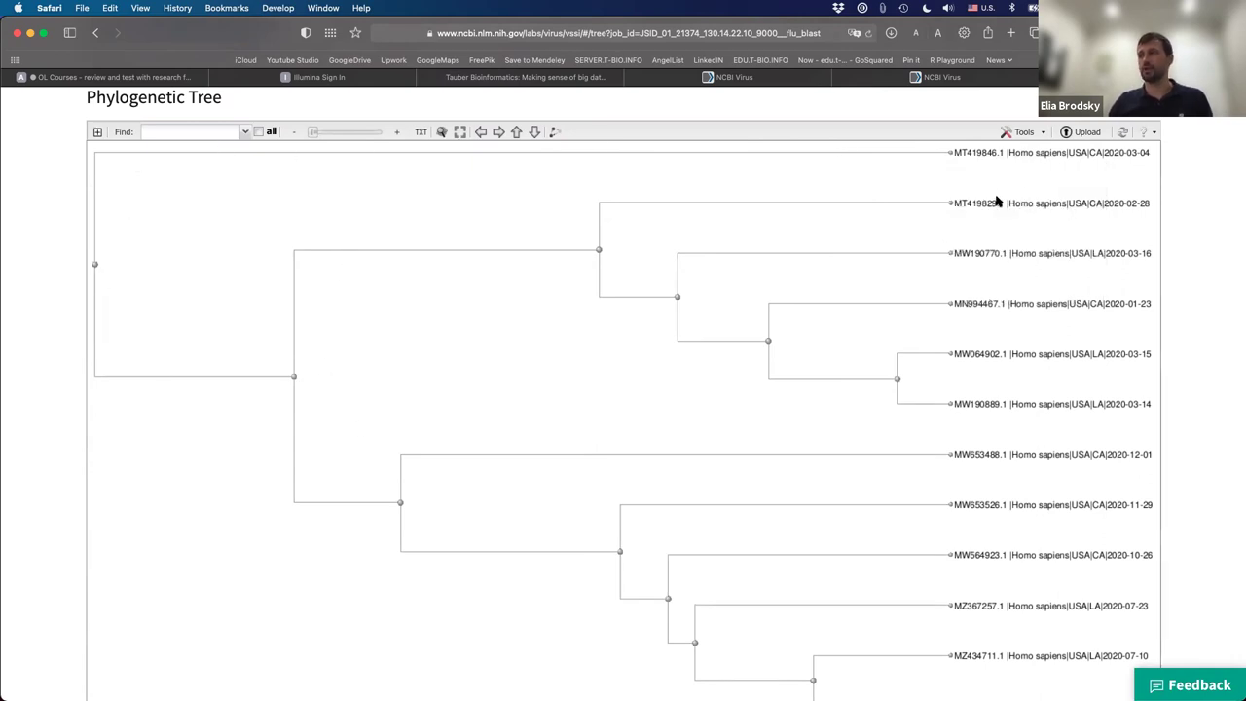
scroll(1003, 292, down, 2)
click(600, 184)
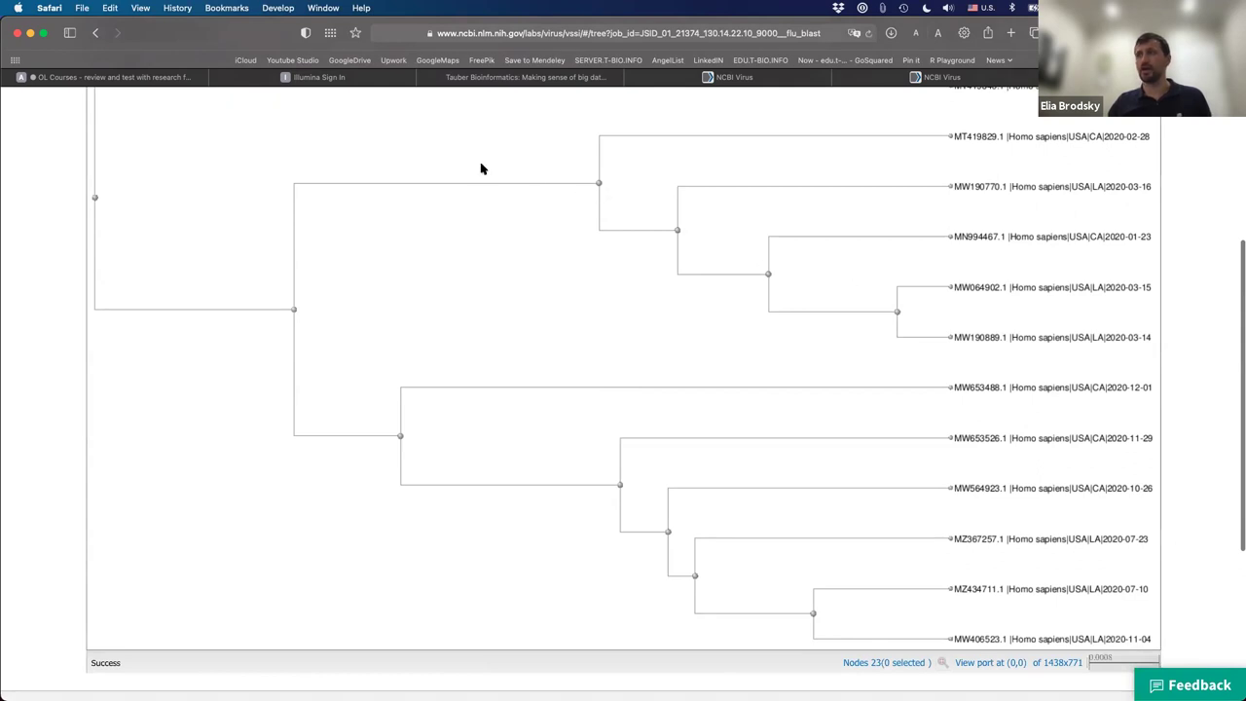
scroll(540, 435, down, 1)
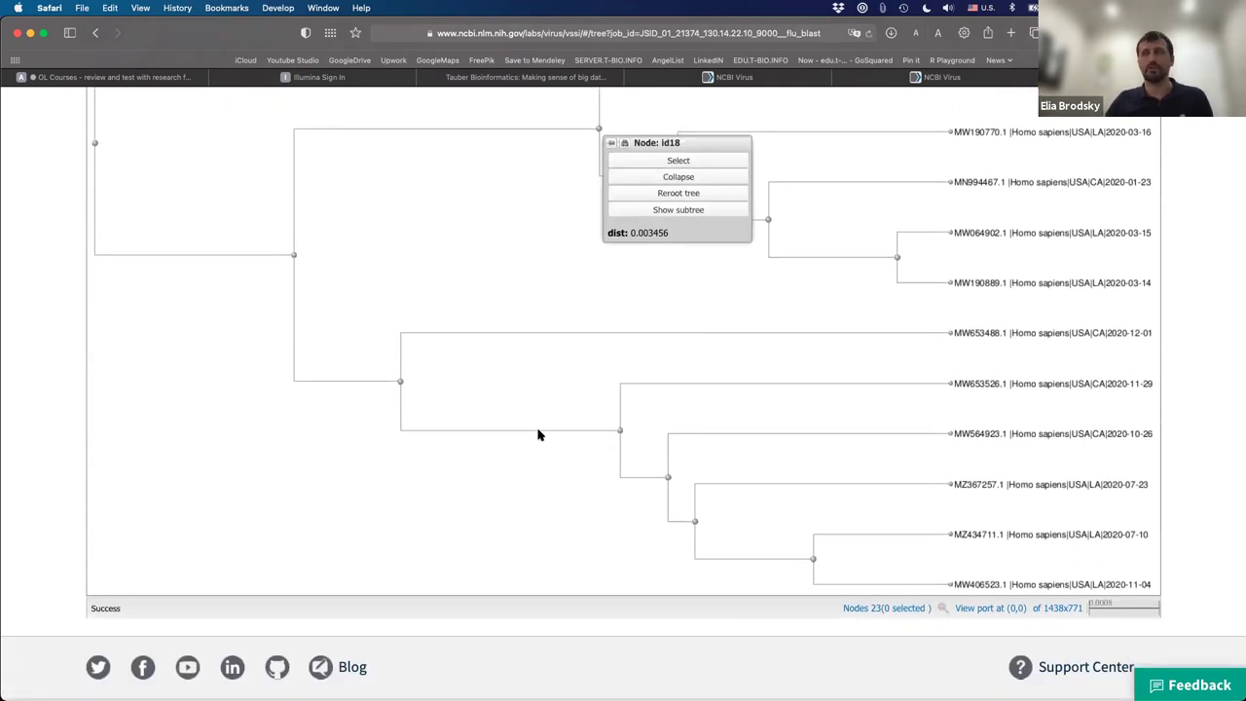
scroll(541, 442, up, 2)
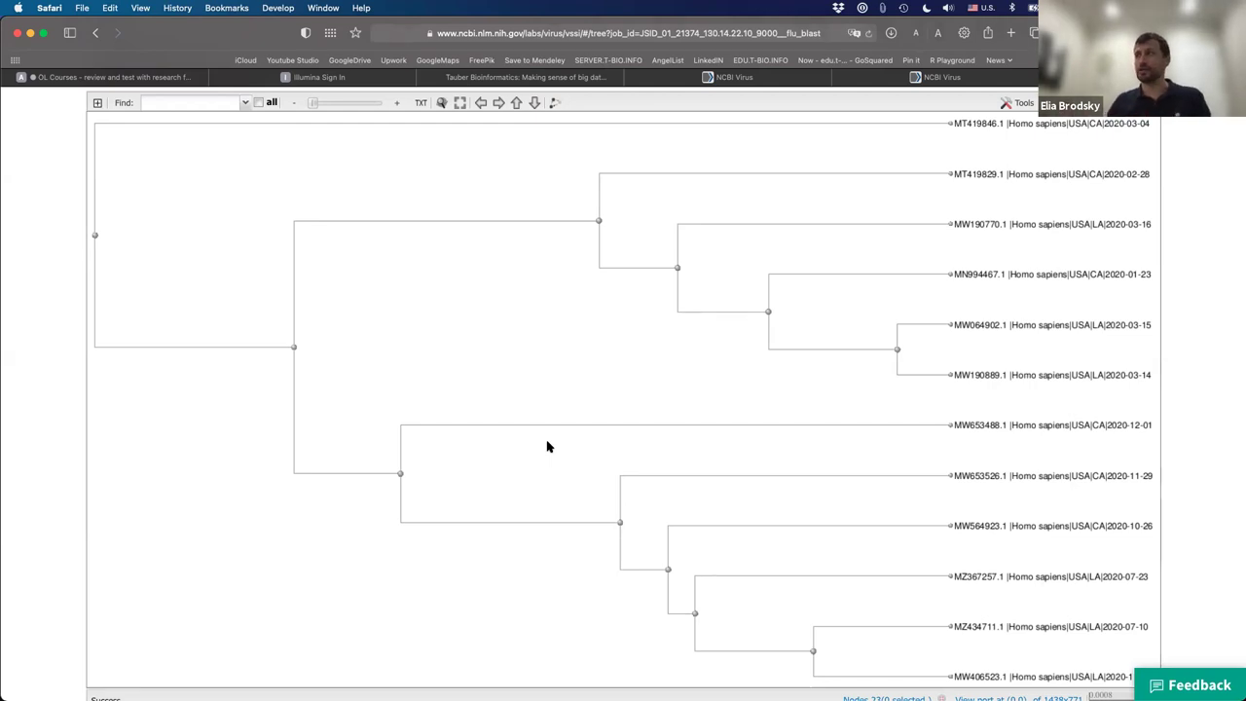
Switch to the T-BioInfo platform and open a new Phylogenetic Tree pipeline from the Data Association analyses
click(538, 78)
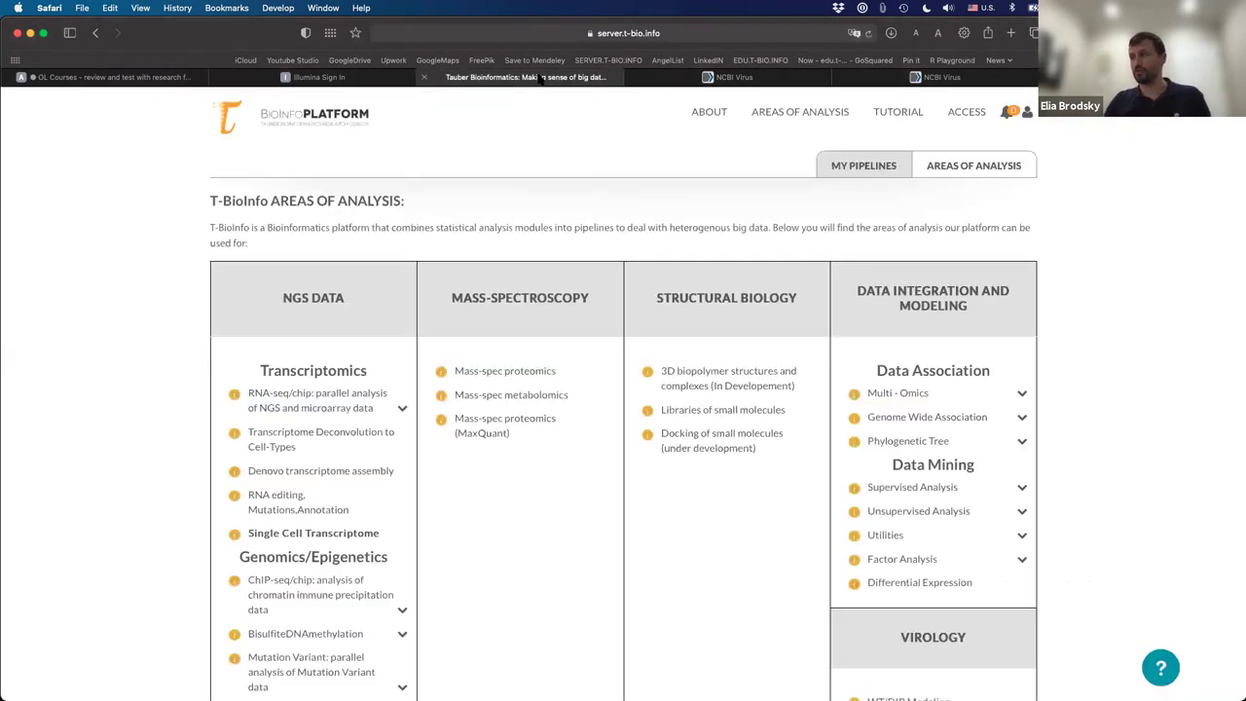
click(693, 35)
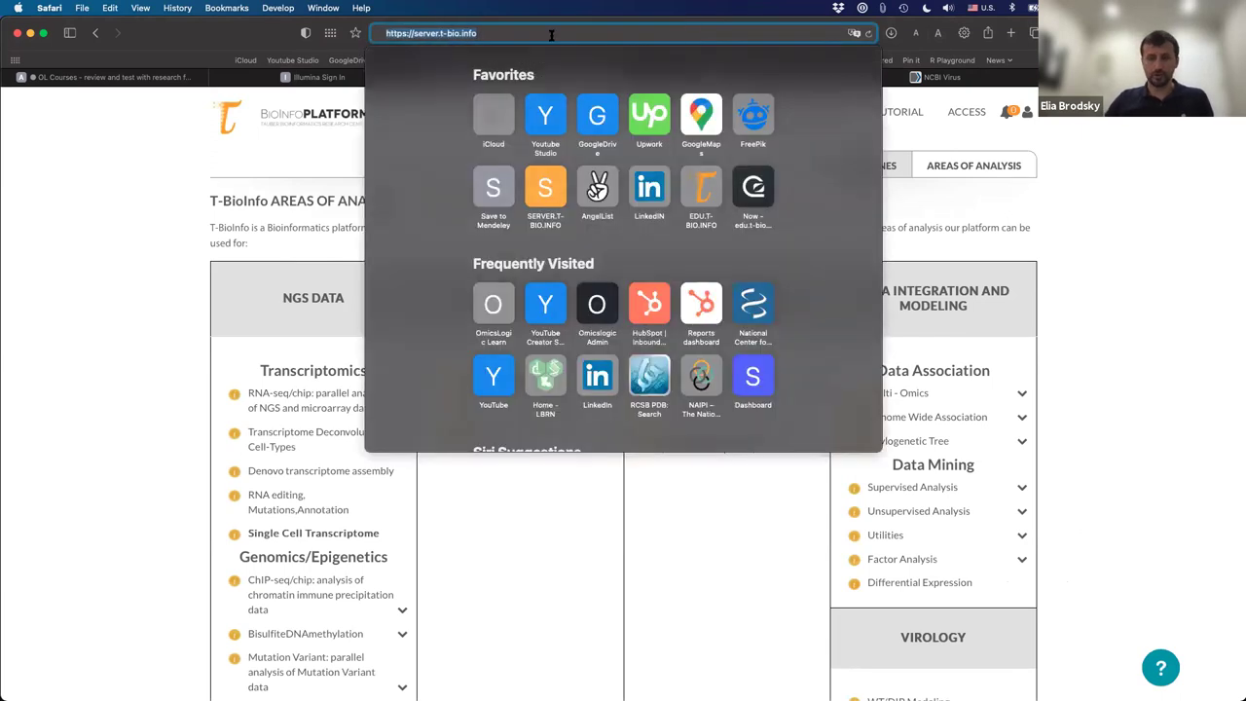
key(Escape)
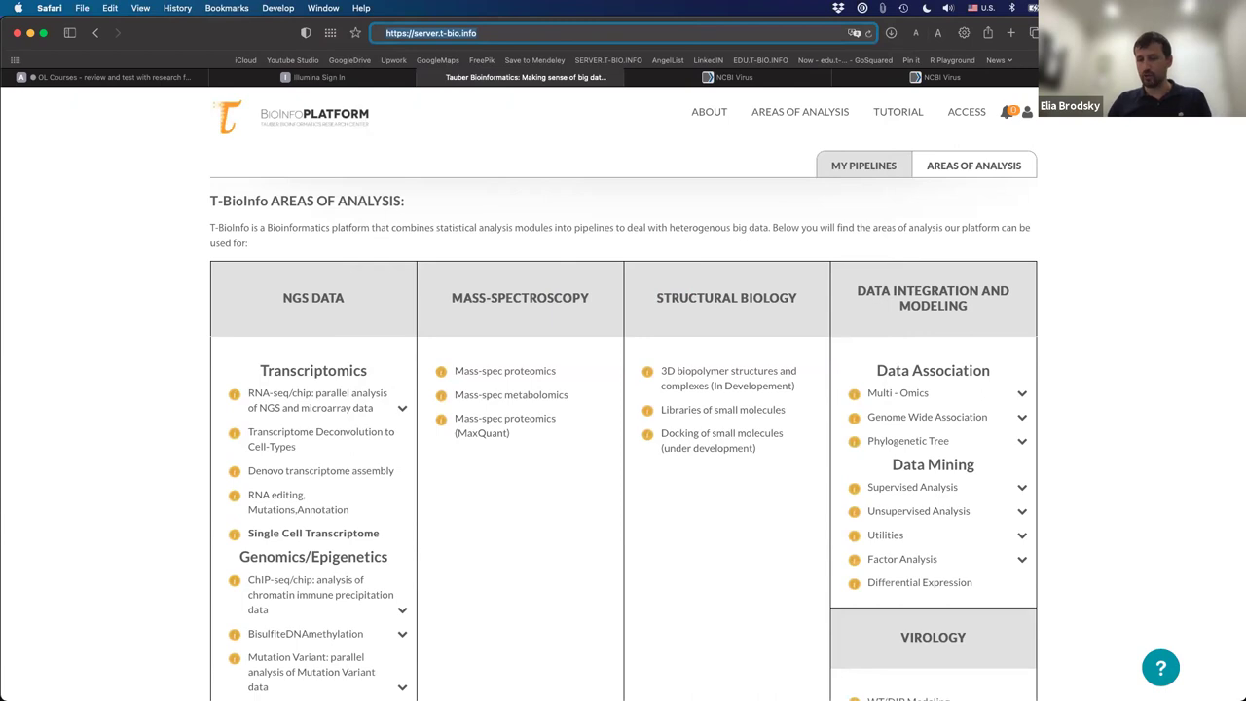
click(147, 267)
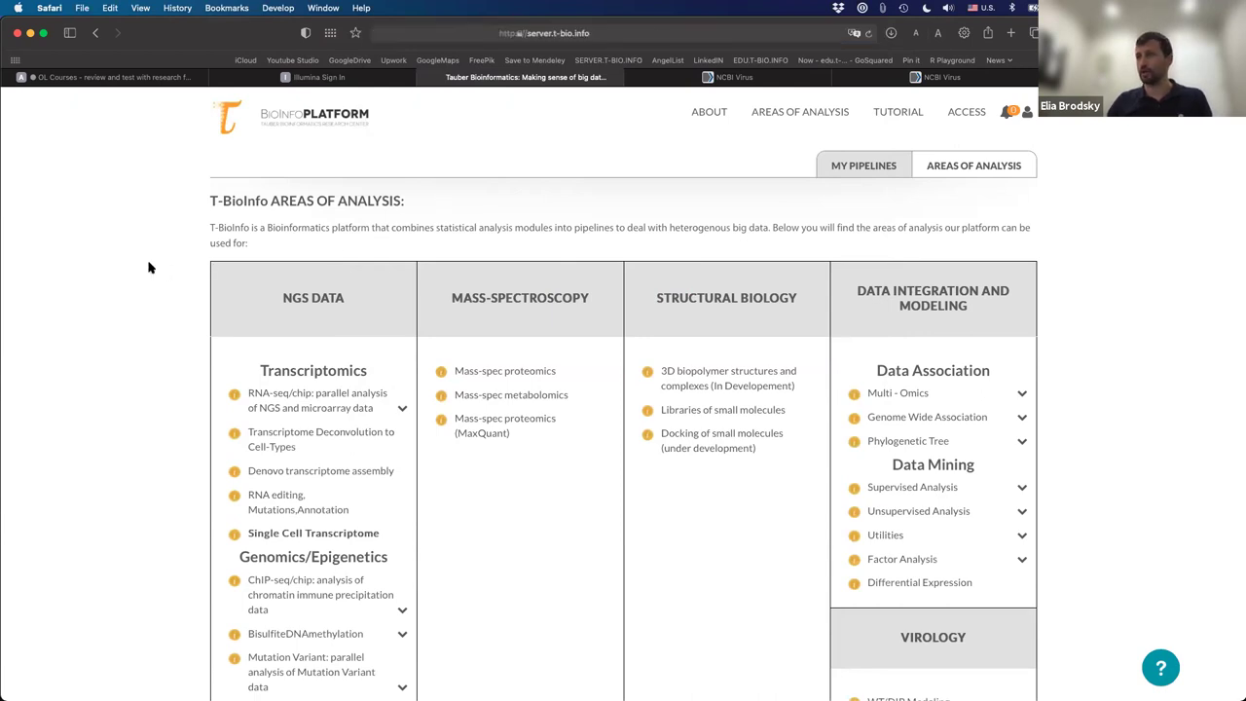
scroll(247, 163, down, 2)
scroll(248, 163, down, 1)
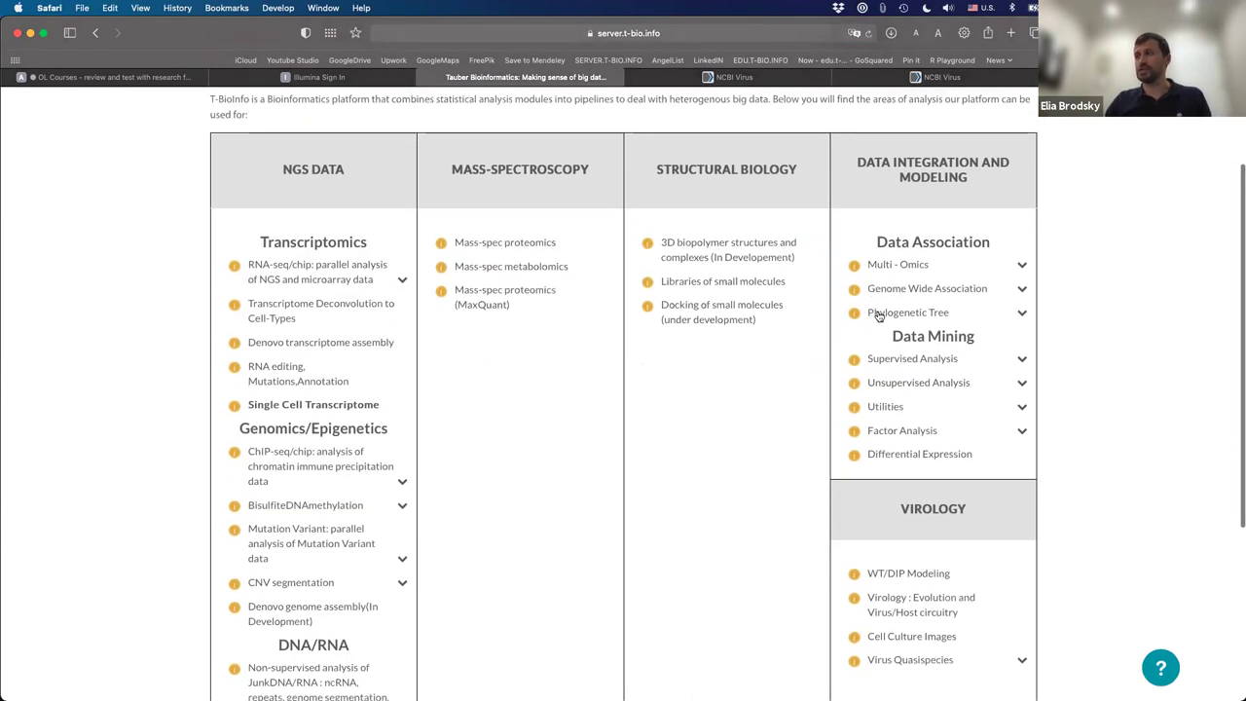
click(930, 316)
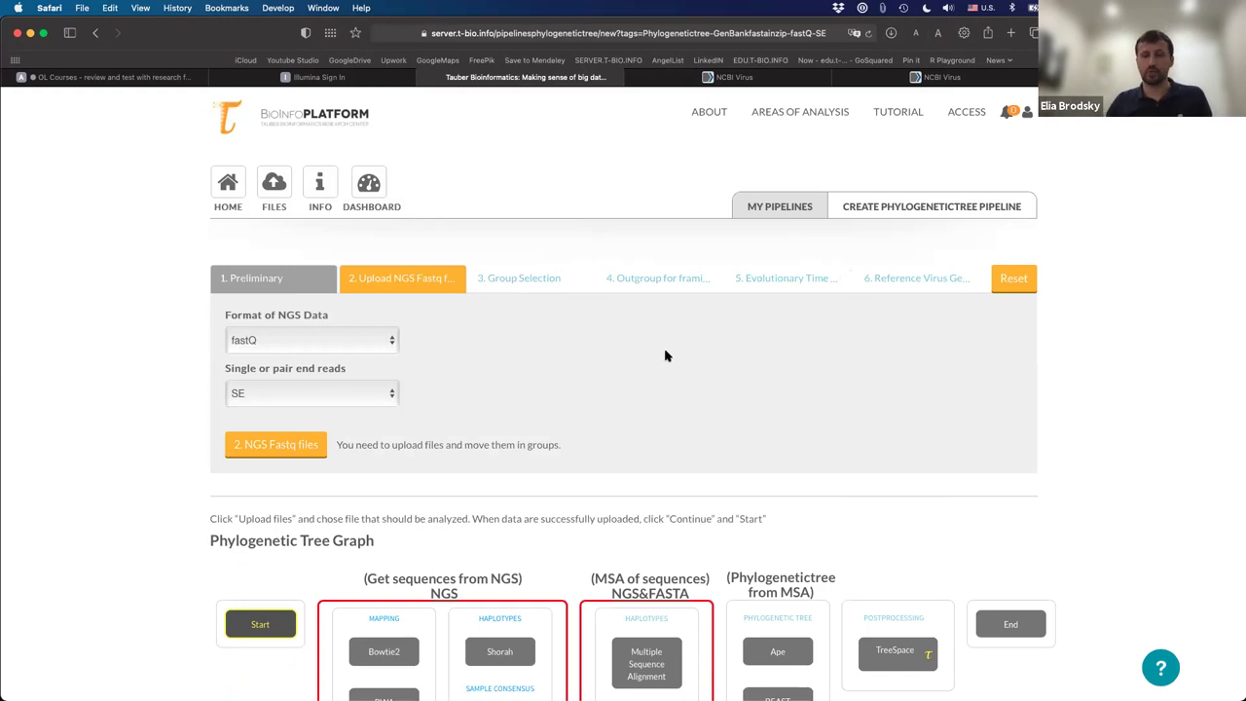
scroll(665, 354, down, 2)
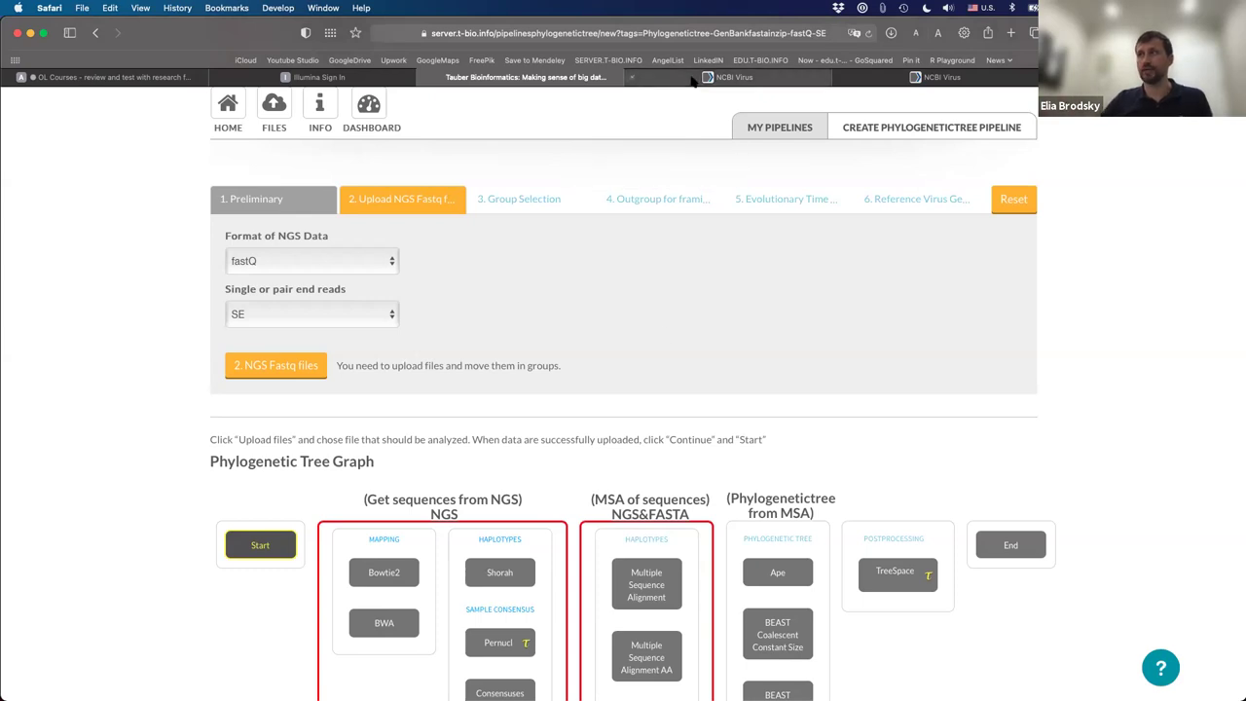
Return to NCBI, search all databases for sars-cov-2, and open the SARS-CoV-2 reference genome record
click(732, 78)
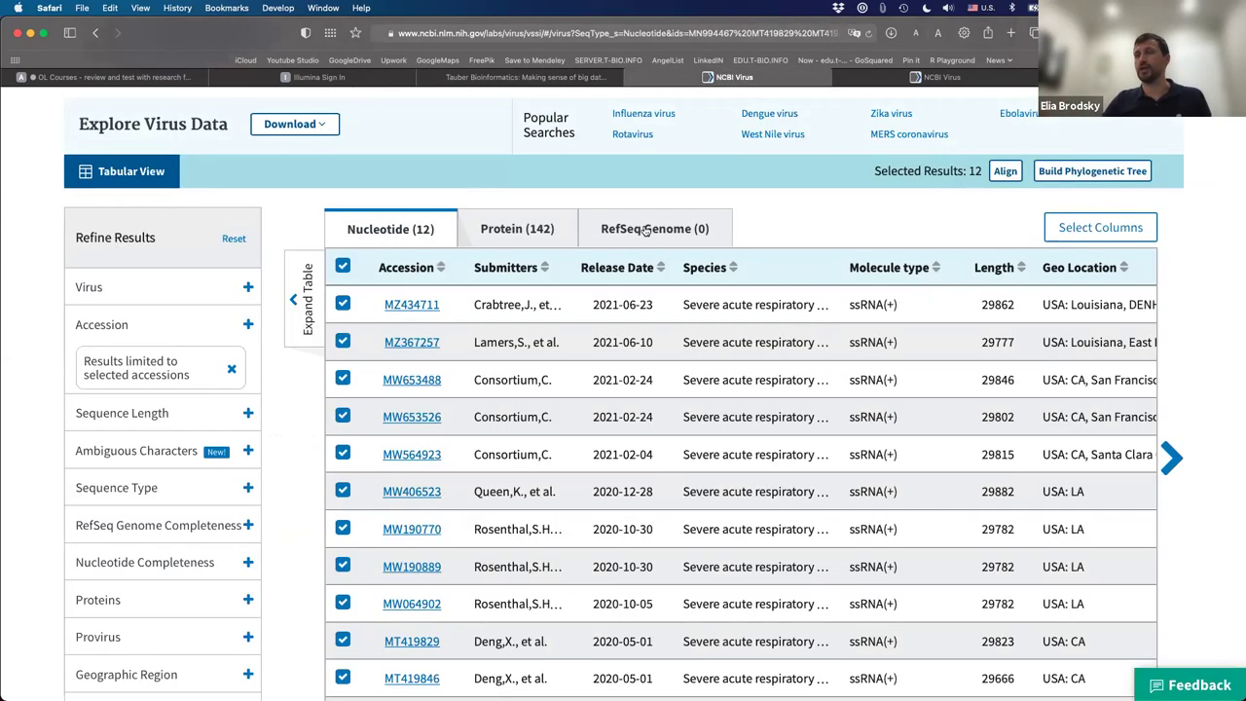
scroll(268, 243, up, 5)
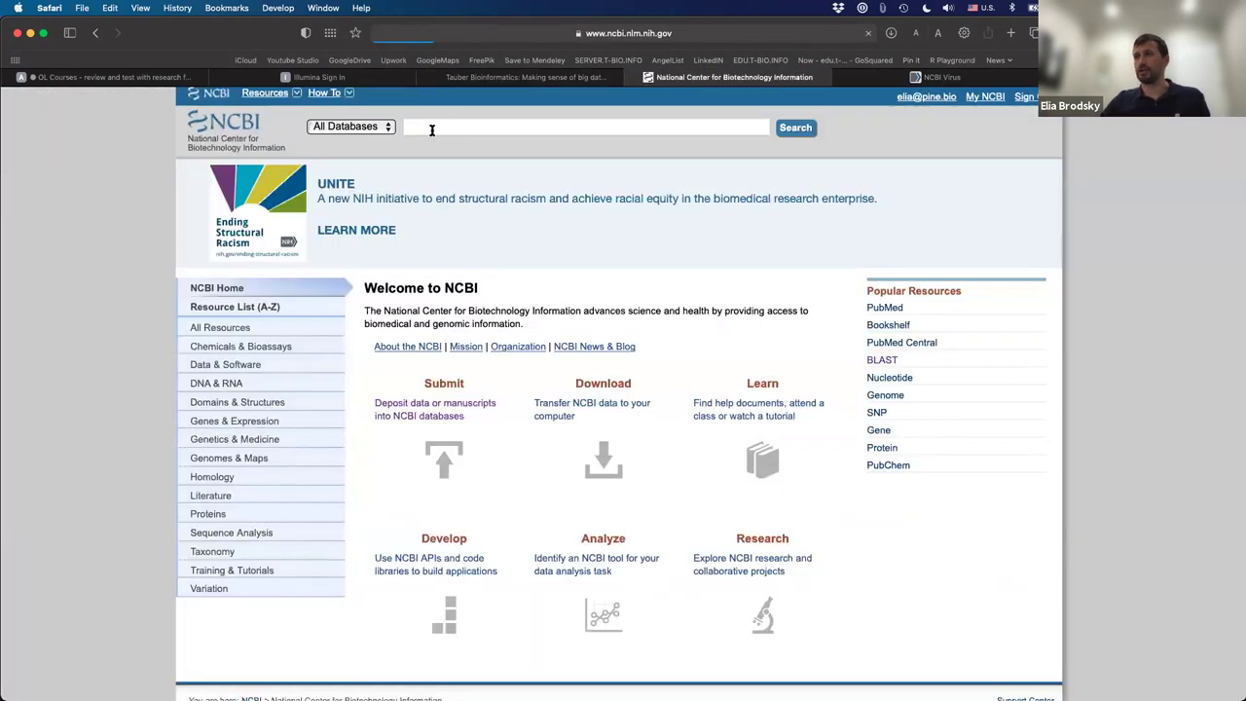
text(sars)
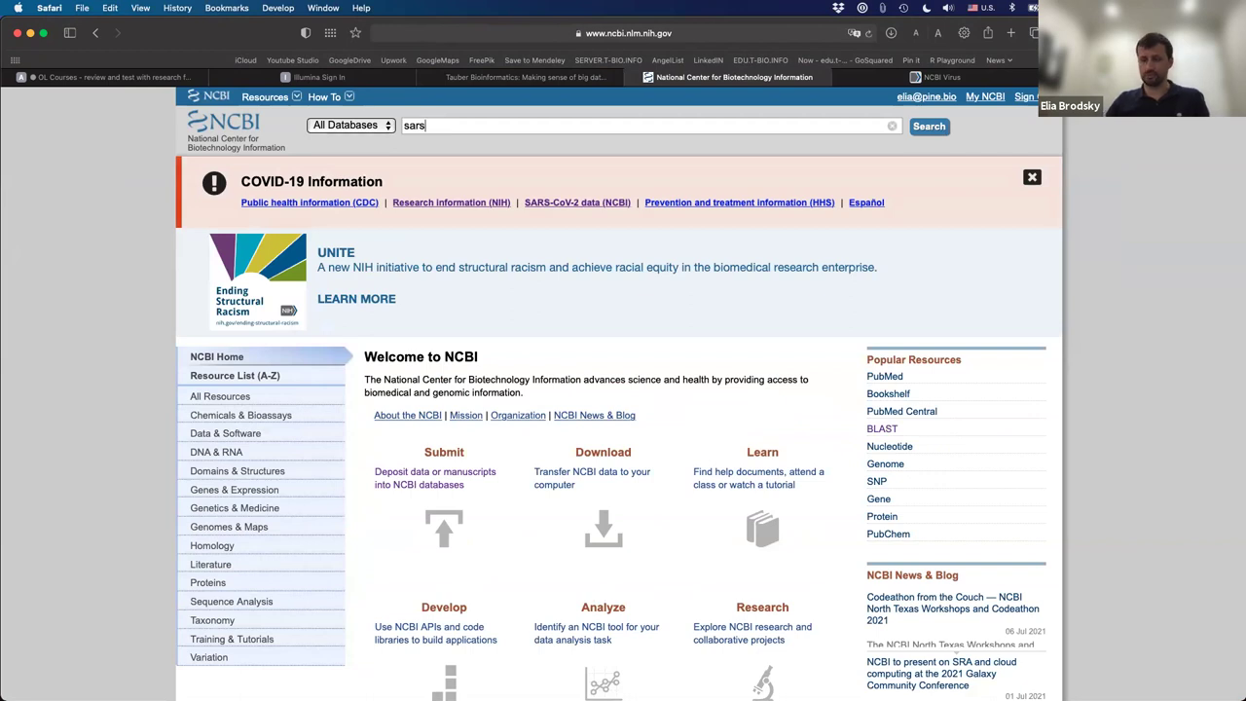
text(-cov-2)
key(Return)
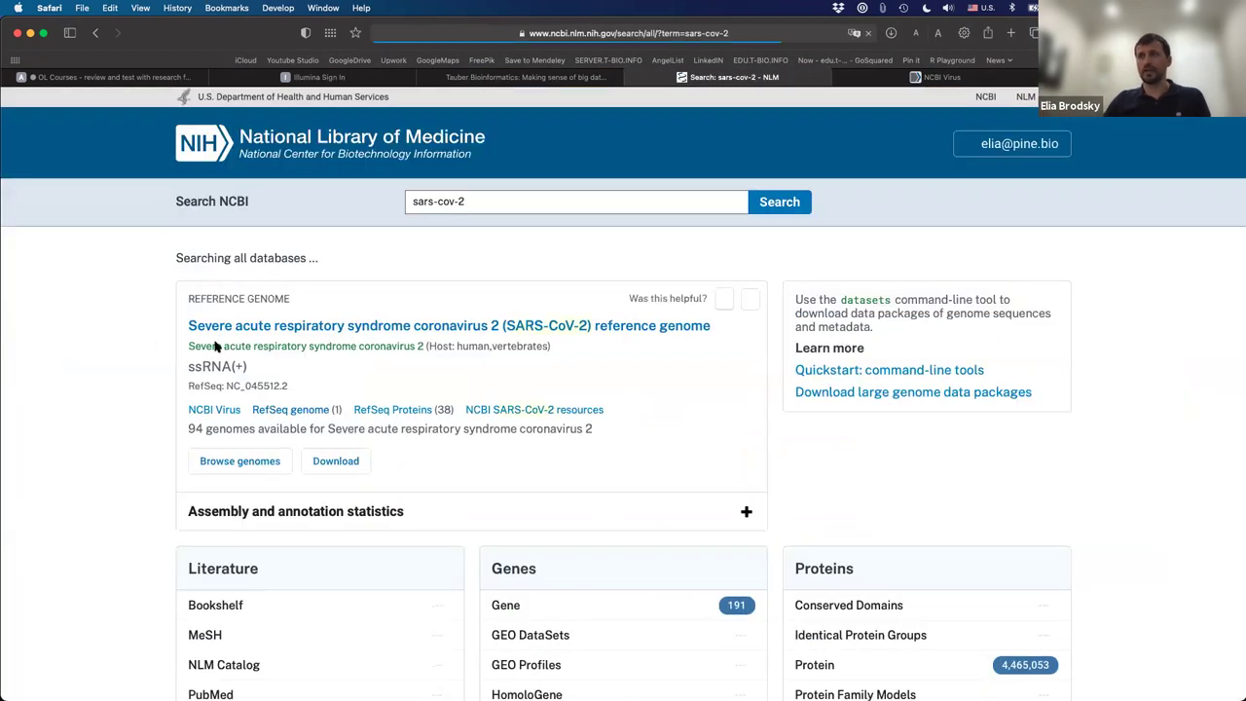
scroll(210, 336, down, 1)
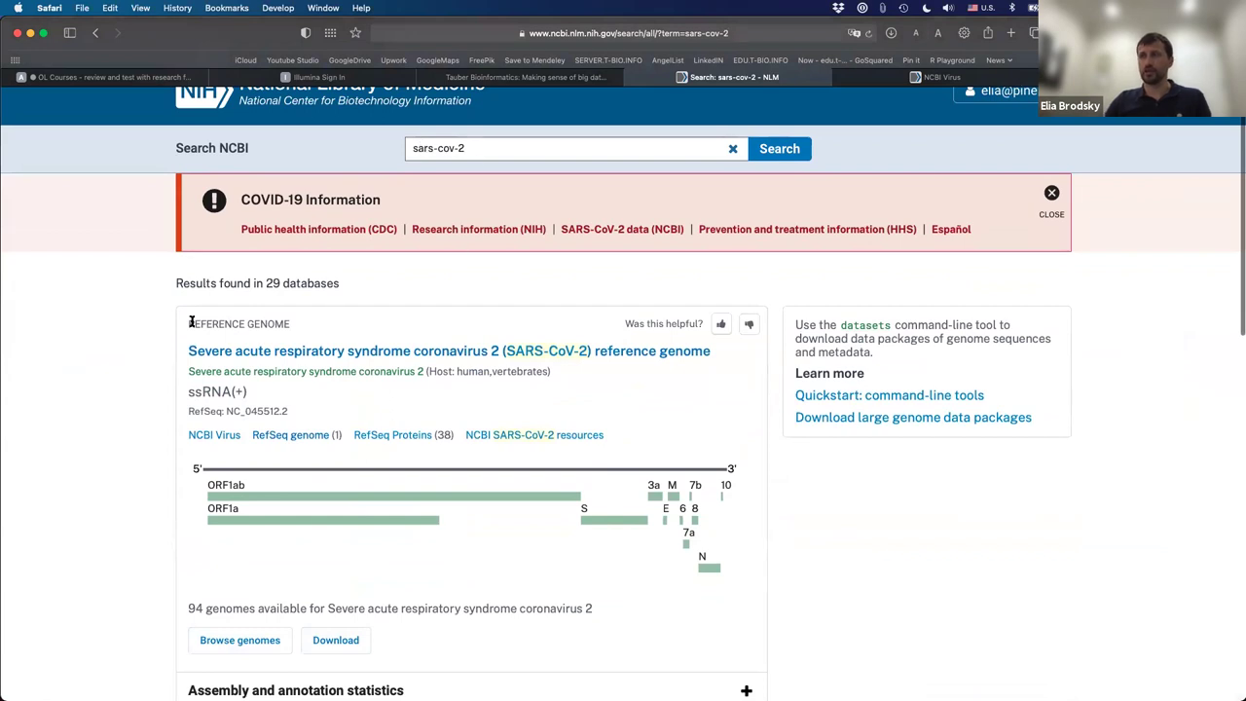
click(372, 355)
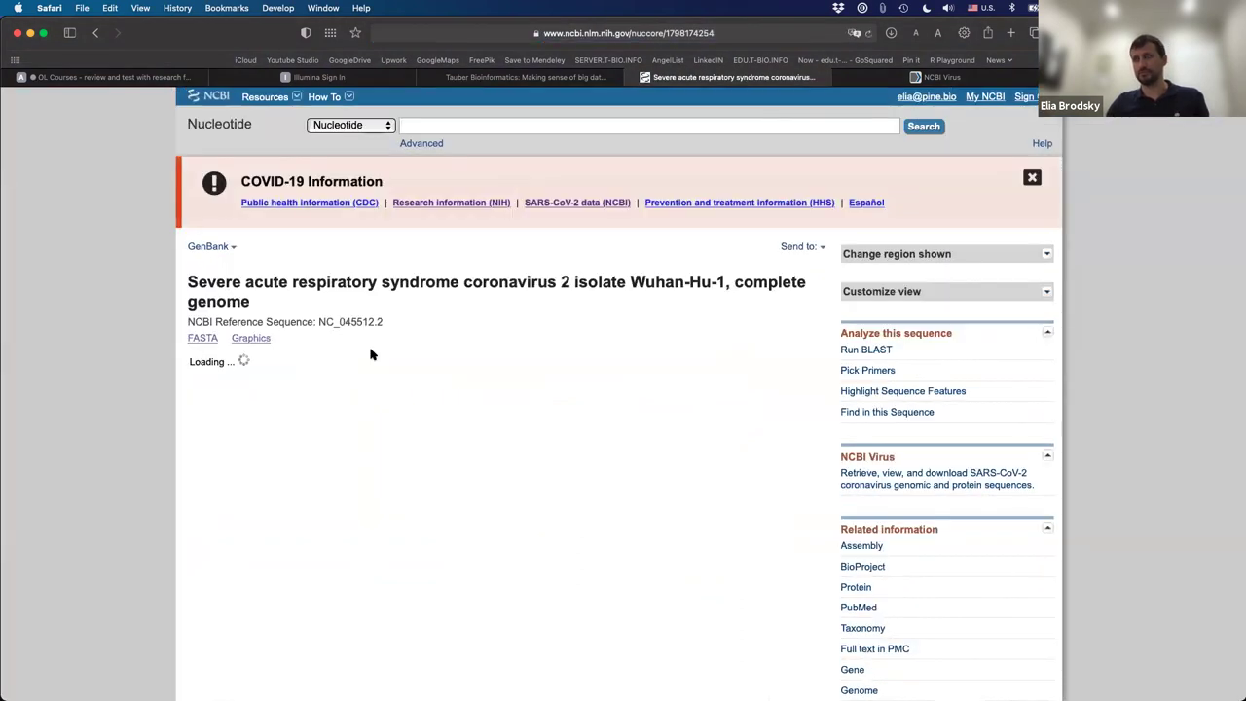
Examine the reference genome record's annotations, highlighting the amino acid translation of the ORF1ab coding sequence
scroll(370, 354, down, 6)
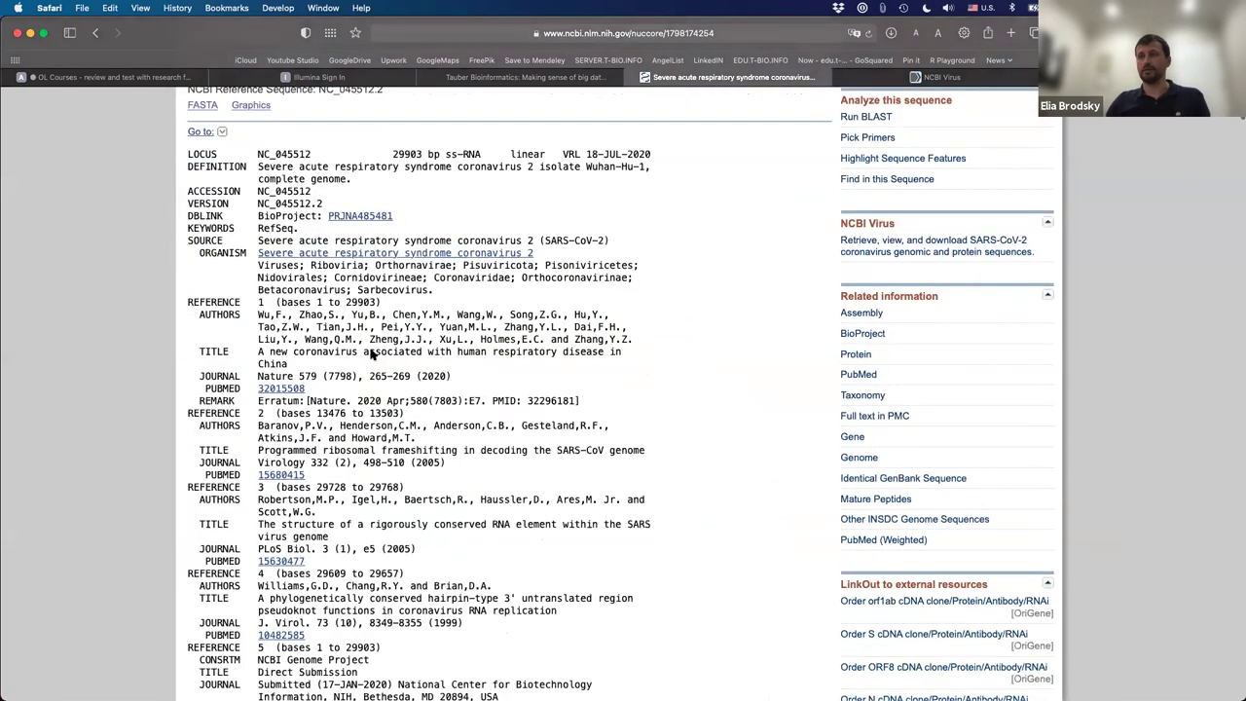
scroll(371, 354, down, 10)
scroll(370, 354, down, 10)
drag(396, 190, 552, 347)
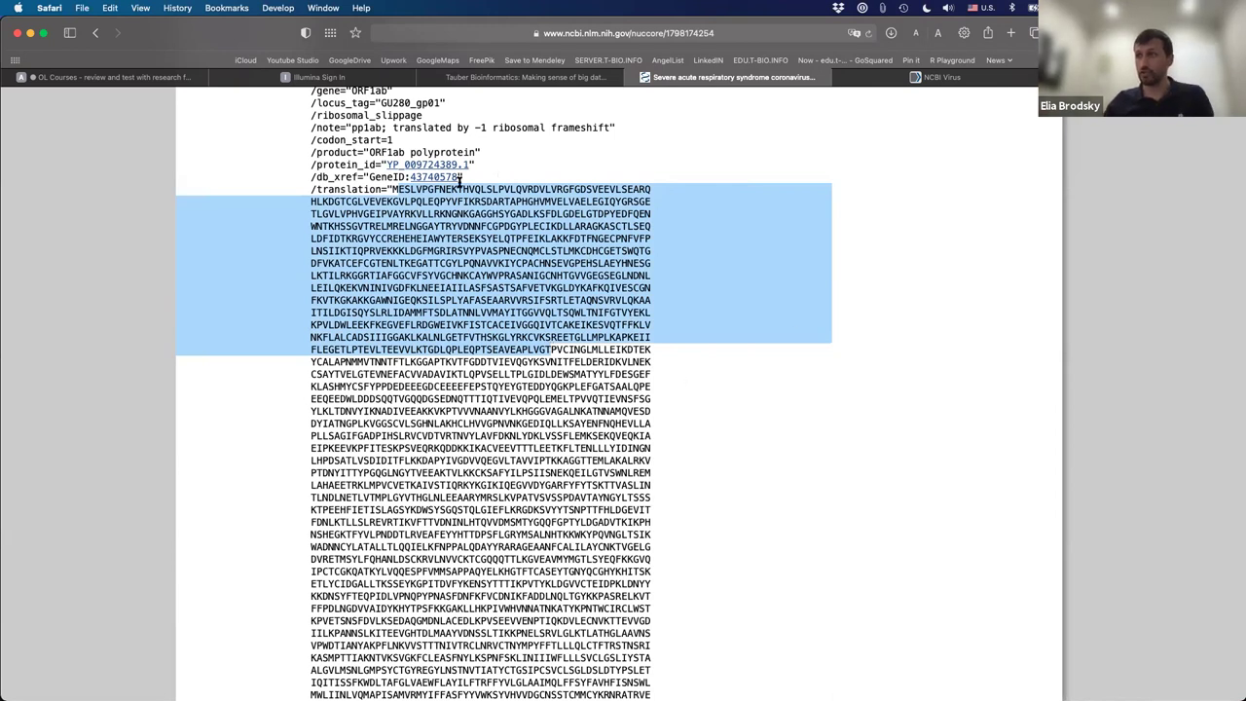
scroll(456, 185, up, 3)
scroll(356, 161, up, 2)
scroll(356, 161, down, 2)
drag(317, 429, 387, 428)
double_click(388, 414)
scroll(507, 440, down, 3)
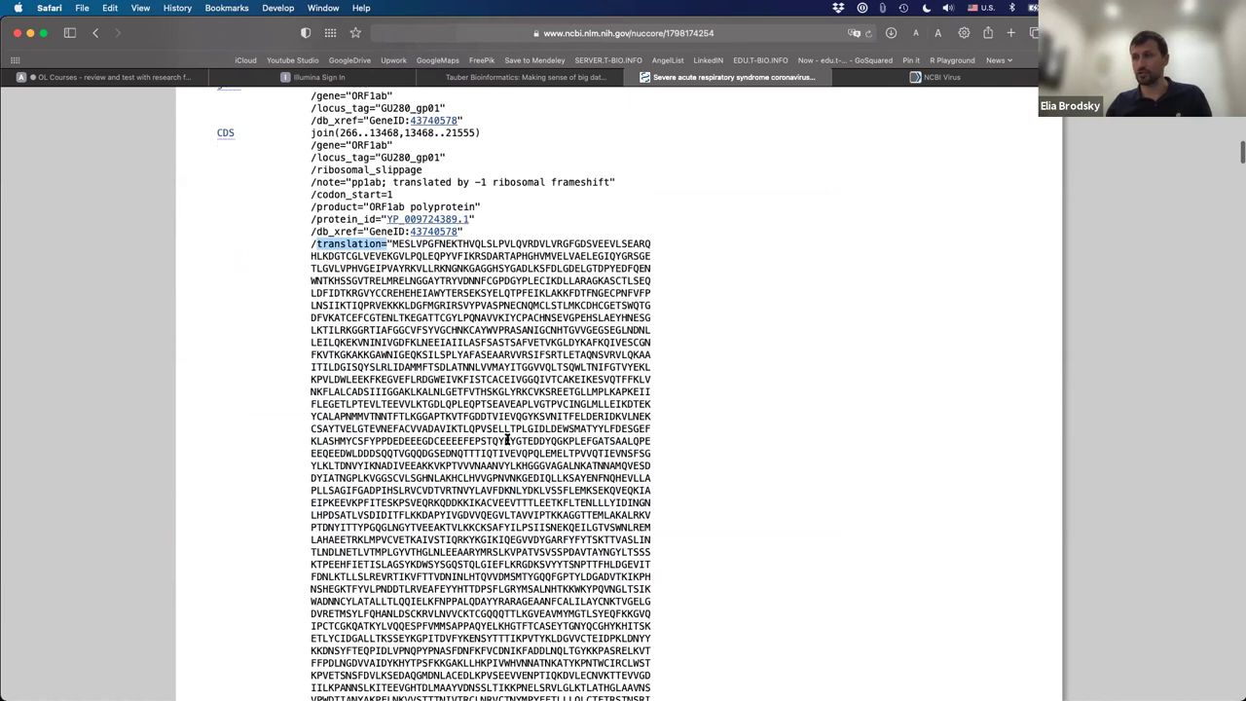
Examine the record's nucleotide sequence around bases 2401 to 3060 and compare it with the nucleocapsid phosphoprotein translation
scroll(507, 440, down, 15)
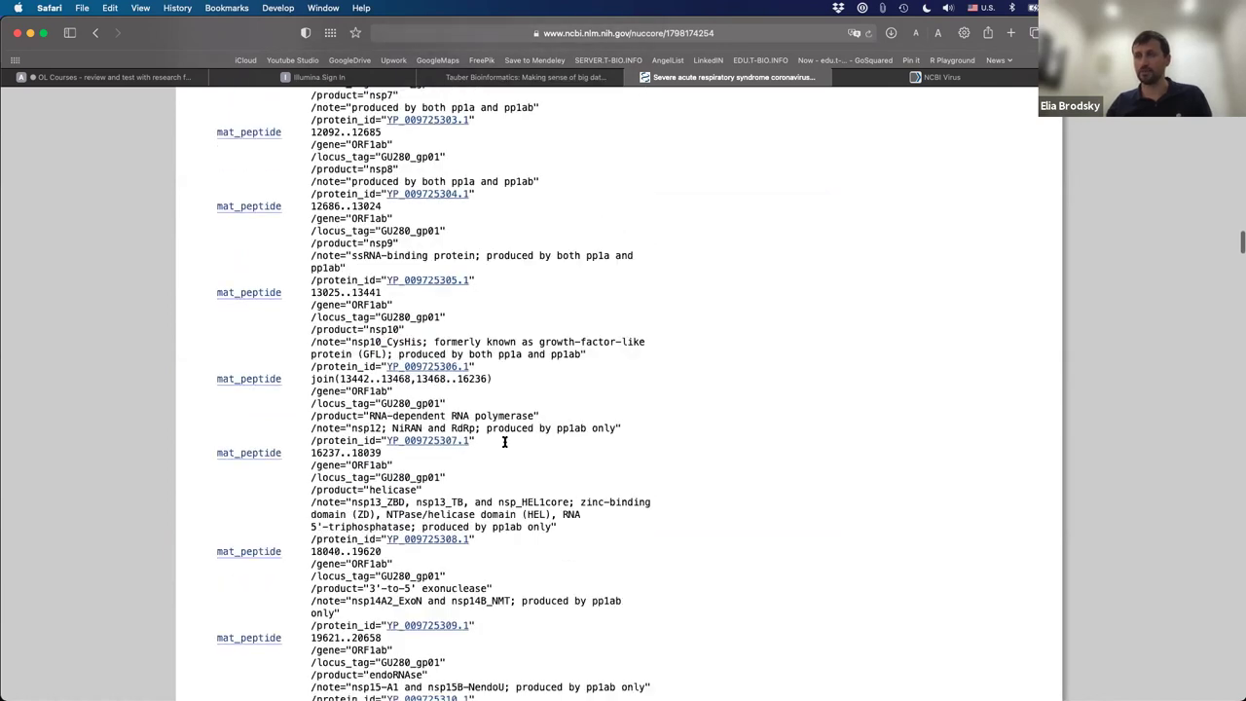
scroll(504, 442, down, 20)
scroll(356, 337, down, 20)
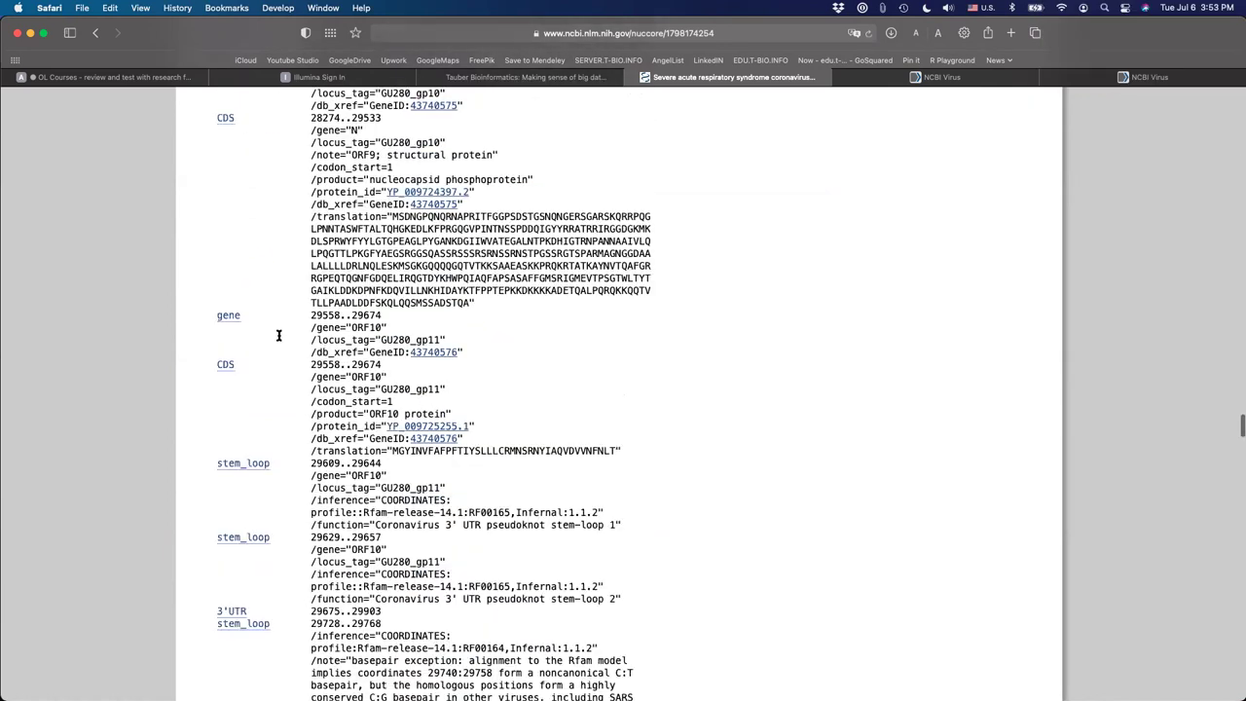
drag(271, 336, 629, 464)
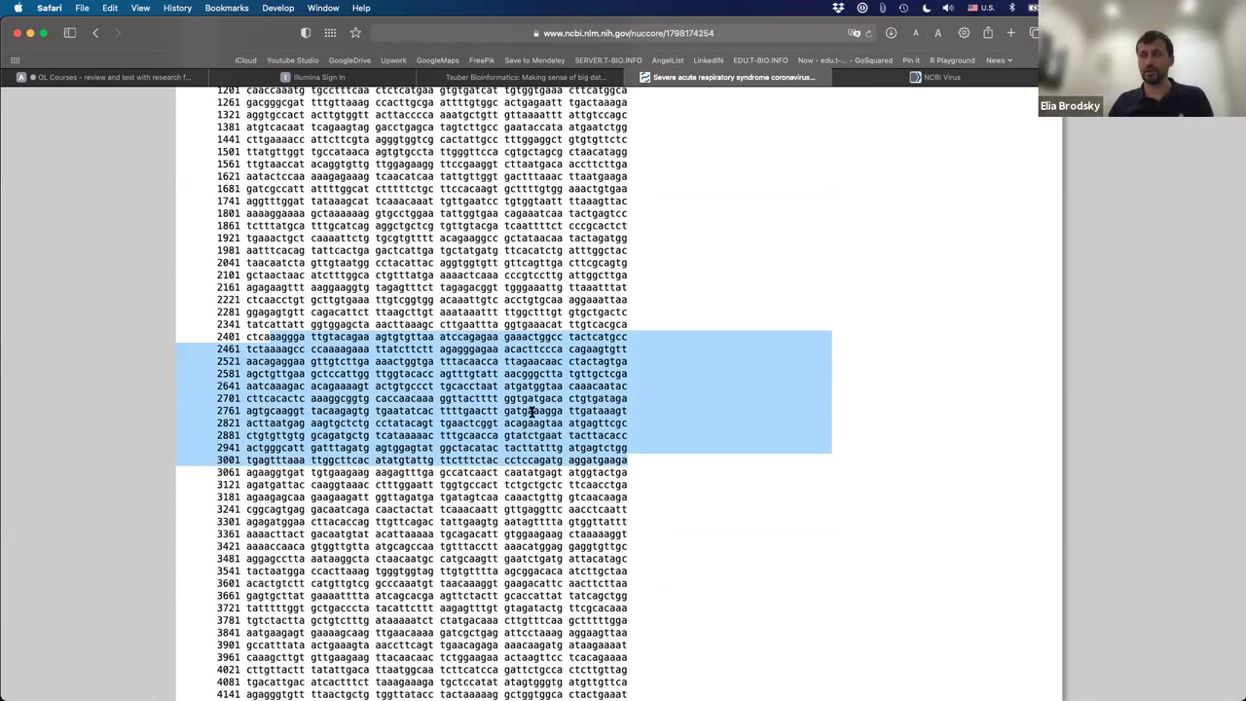
scroll(531, 412, up, 20)
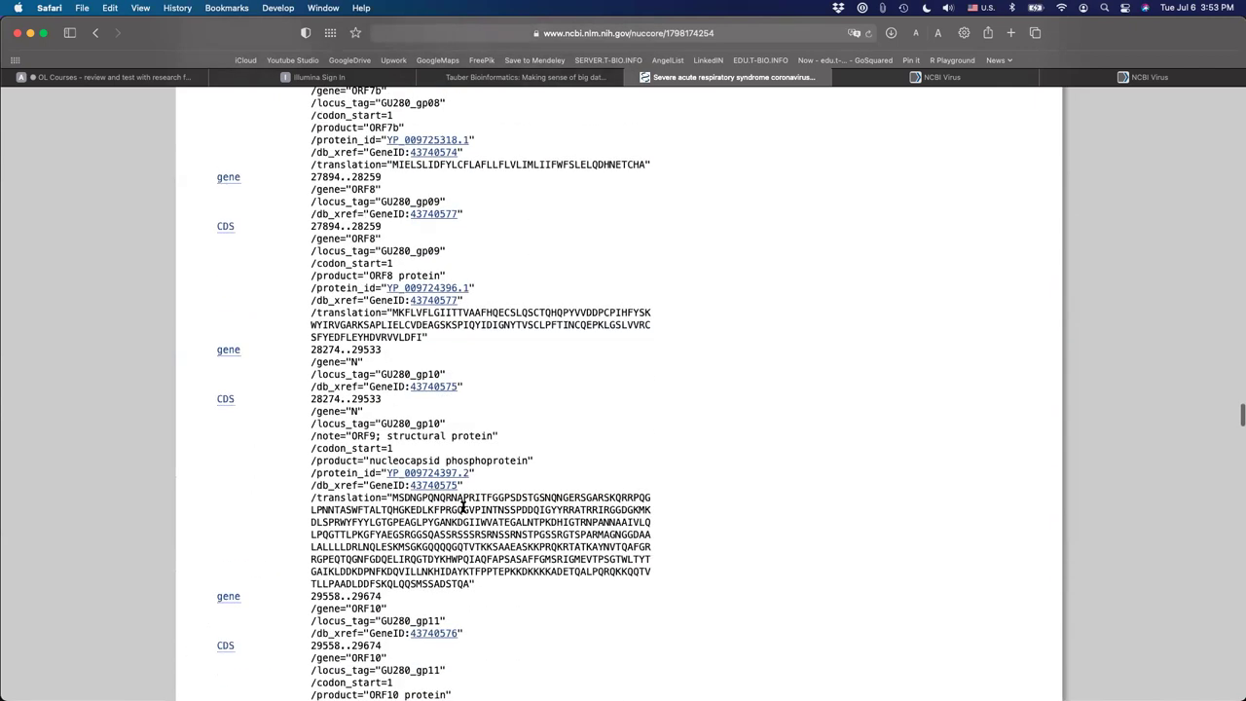
drag(463, 507, 555, 550)
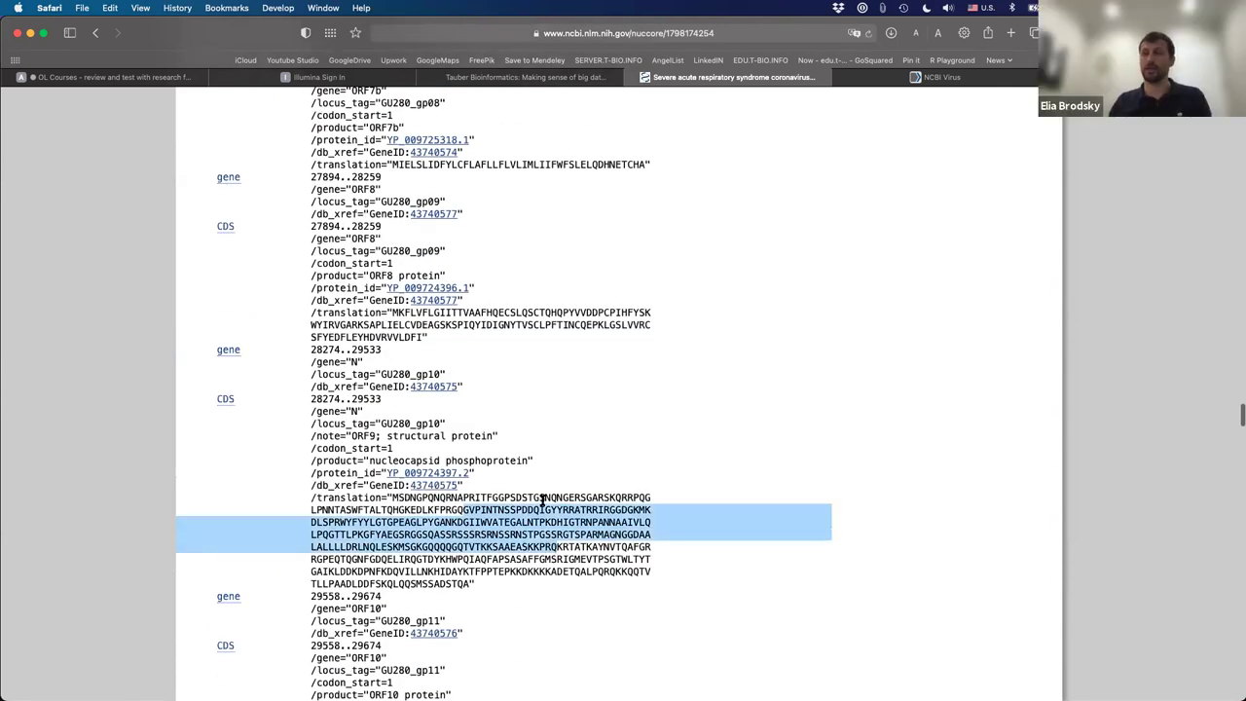
Download the complete Wuhan-Hu-1 reference genome record to a file in GenBank format
scroll(542, 499, up, 10)
scroll(539, 504, up, 15)
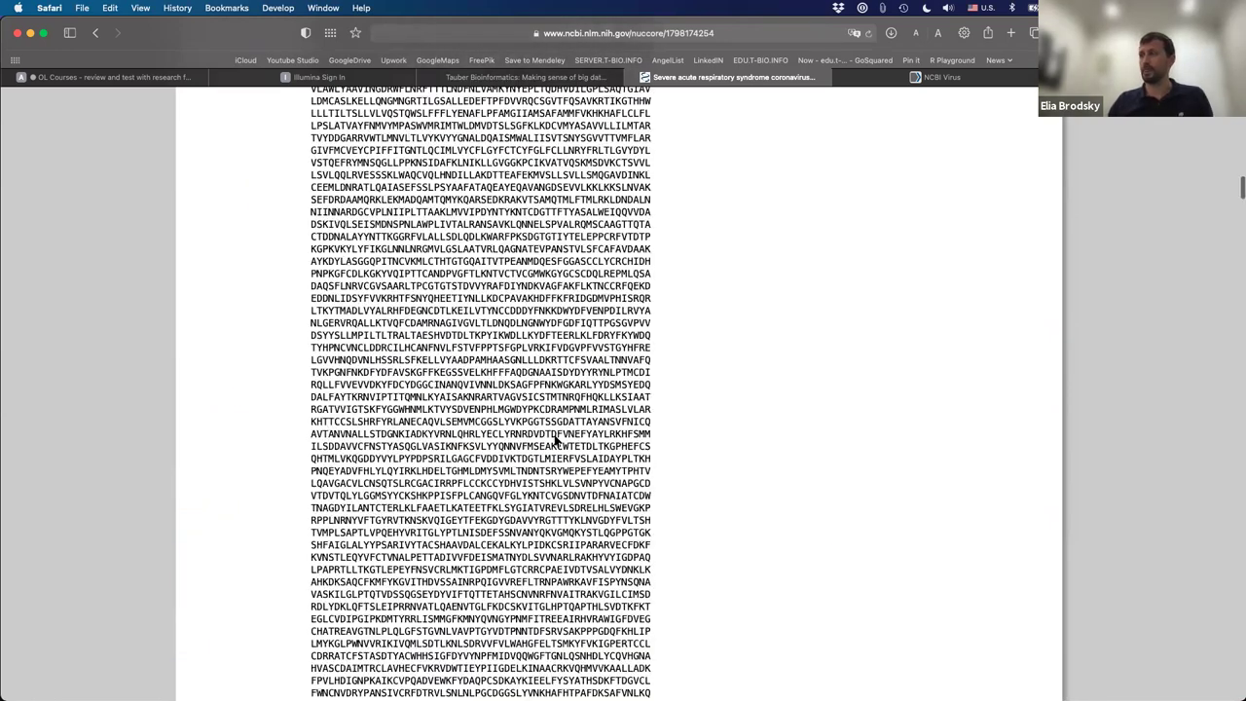
scroll(557, 441, up, 20)
click(802, 246)
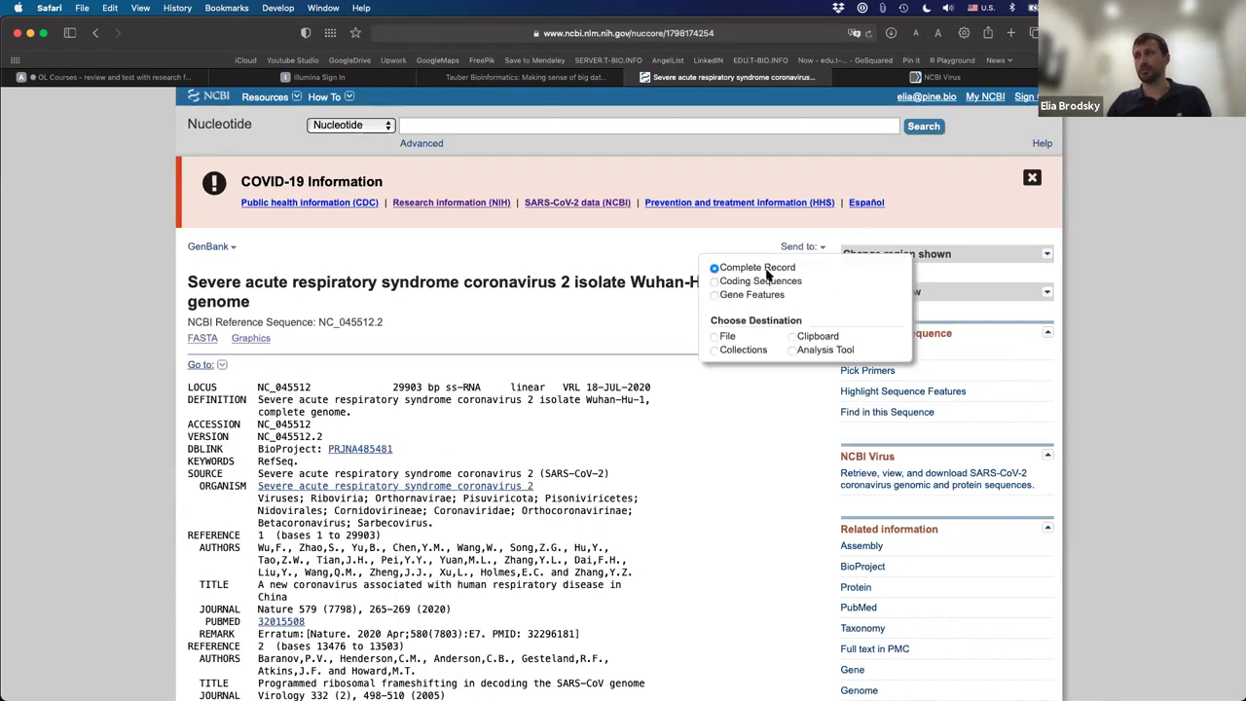
click(728, 338)
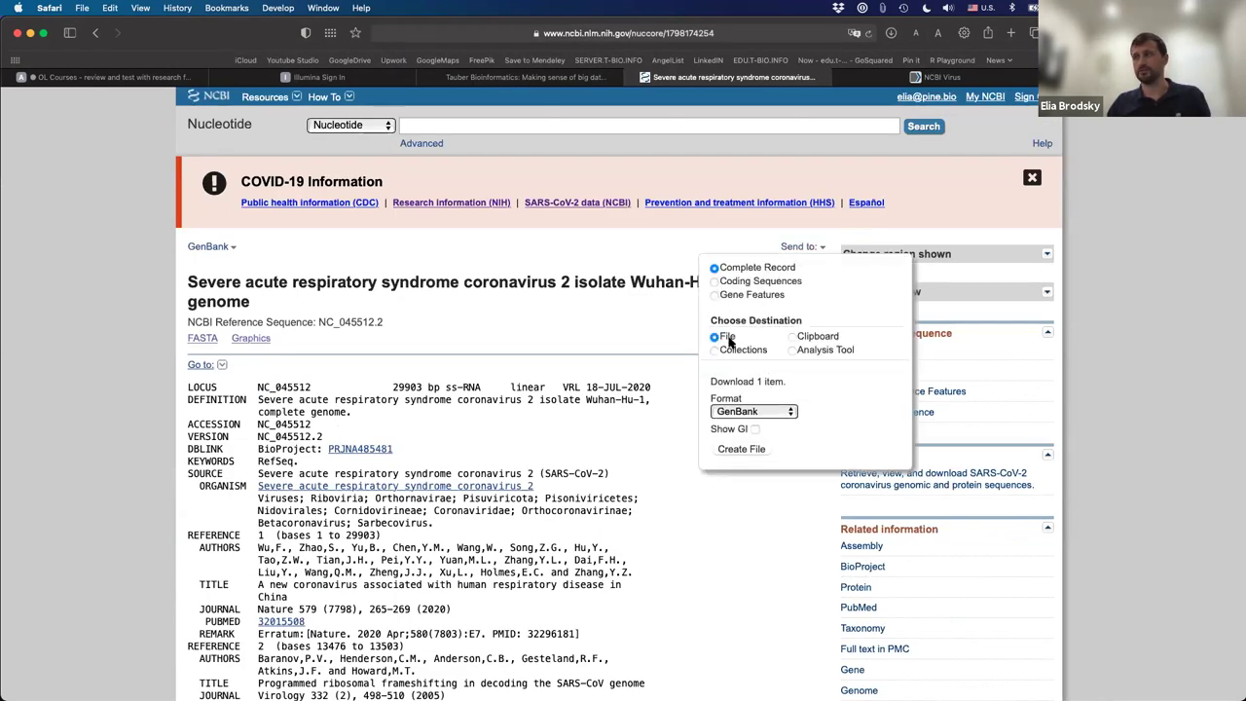
click(738, 449)
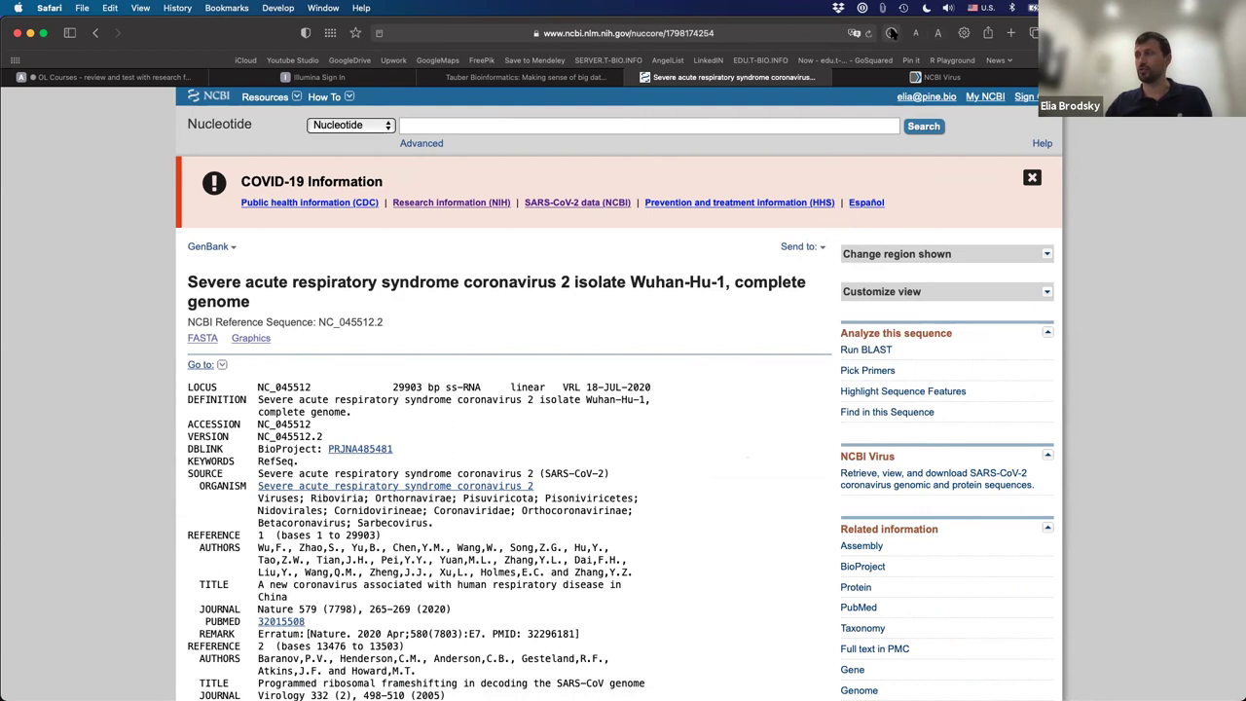
Locate the downloaded sequence-2.gb in the Downloads folder and rename it SARS2-refseq.gb
click(891, 33)
click(995, 97)
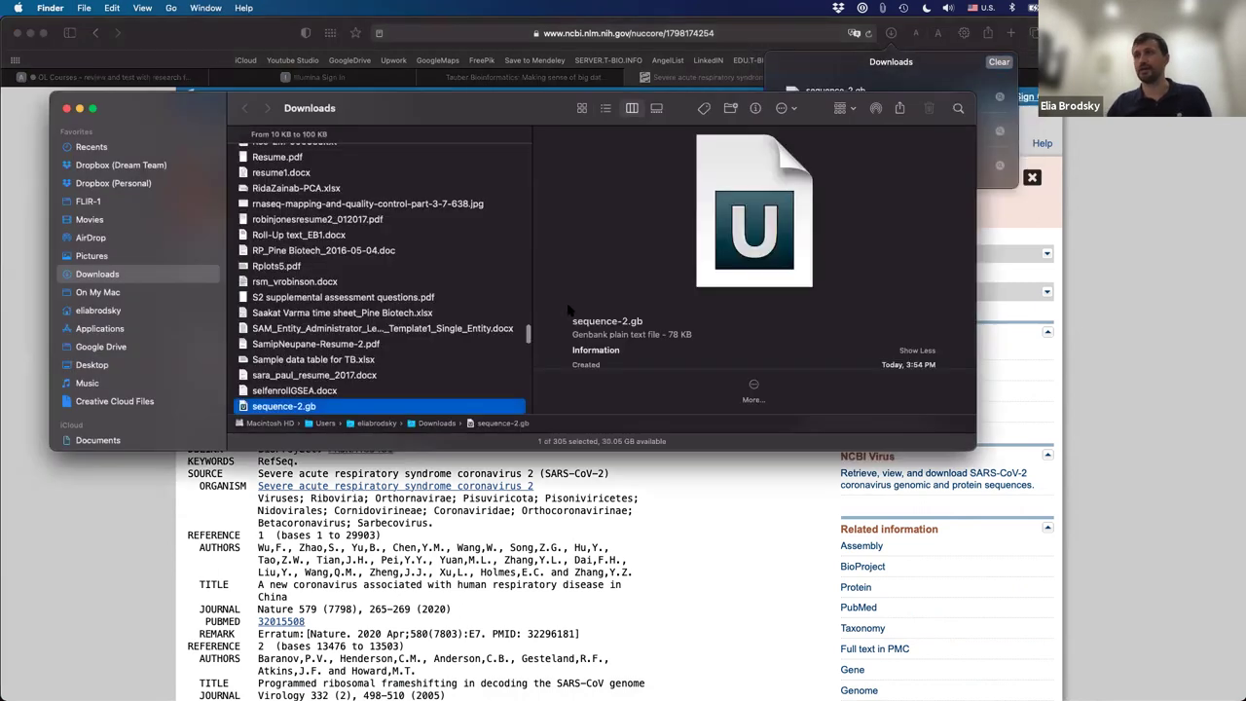
key(Return)
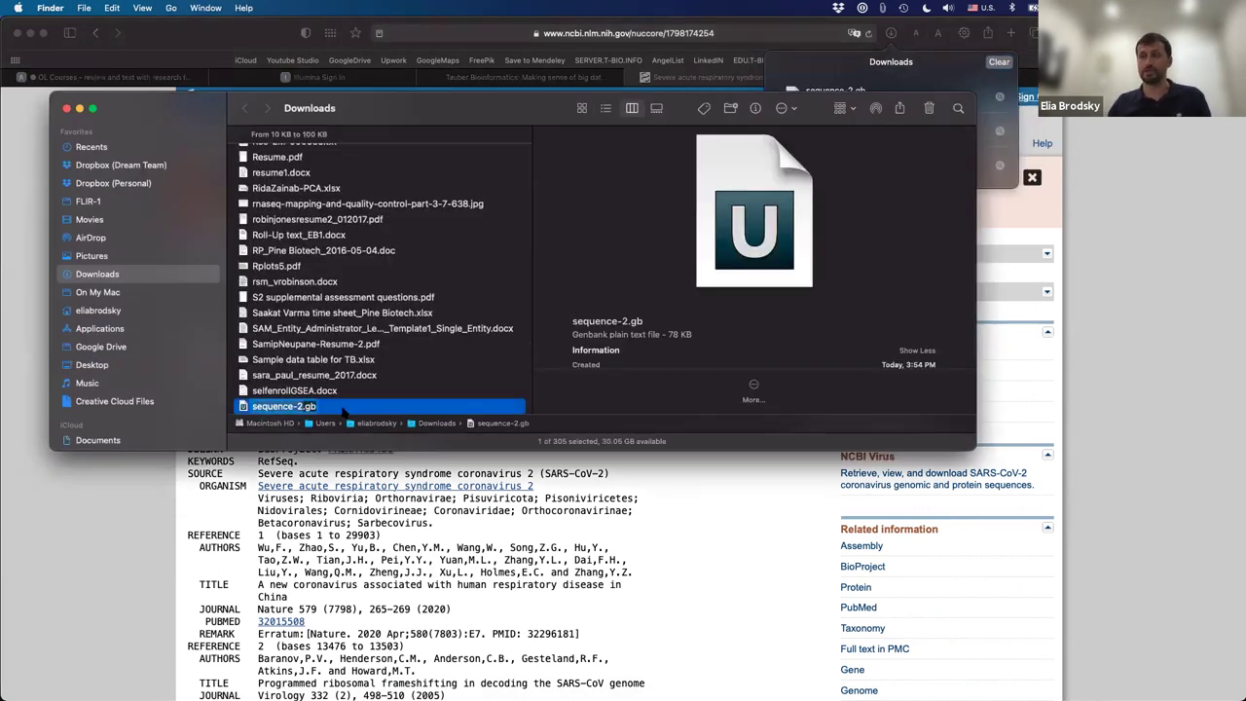
text(SARS2-refse)
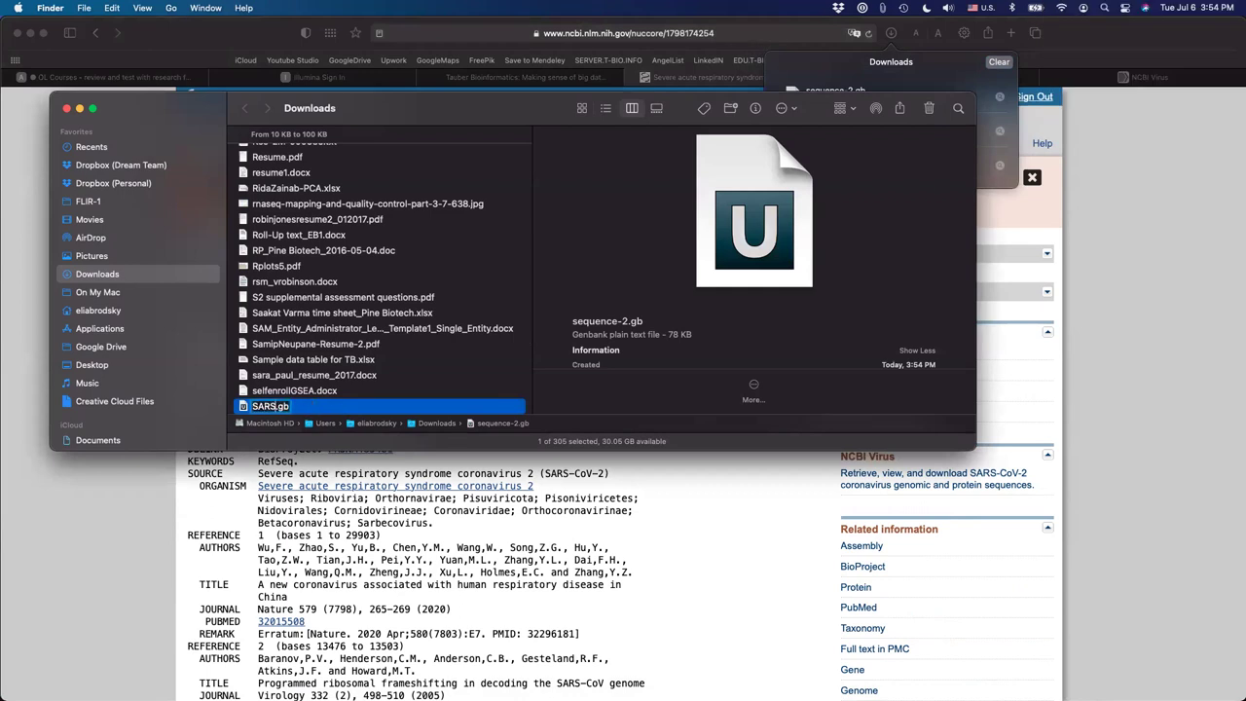
text(q)
key(Return)
click(117, 474)
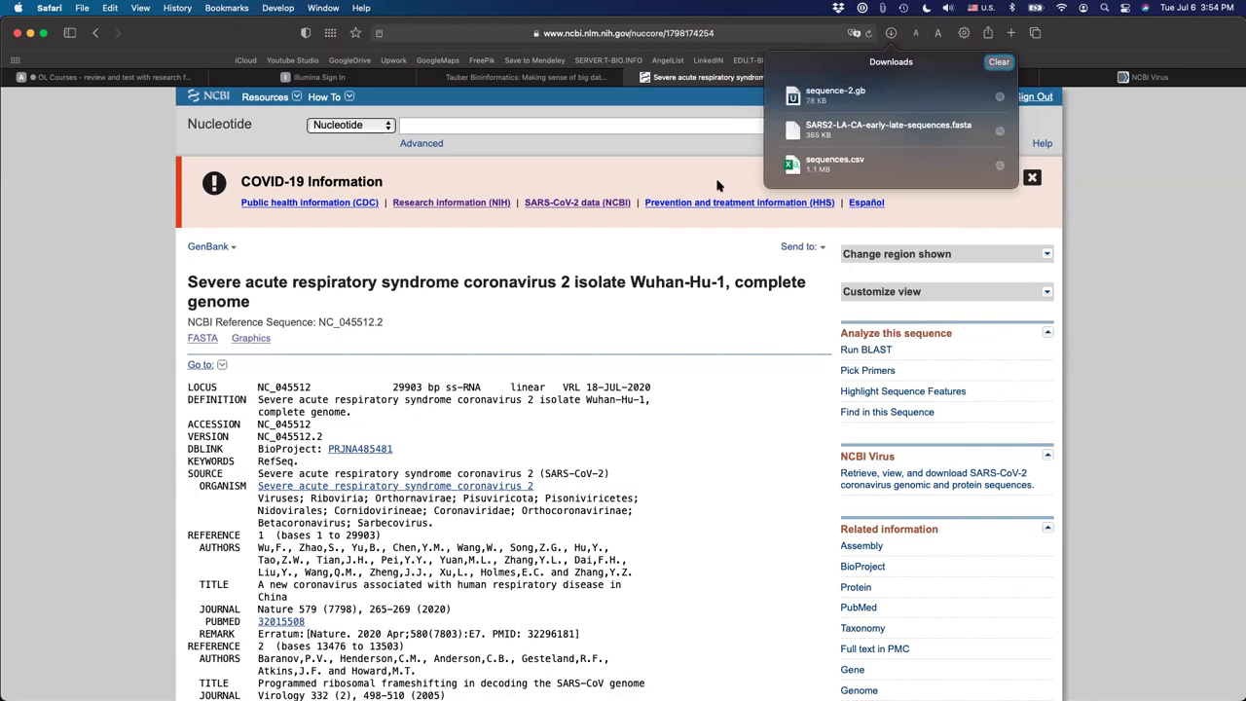
Download the complete Wuhan-Hu-1 reference genome record to a file in FASTA format
click(802, 249)
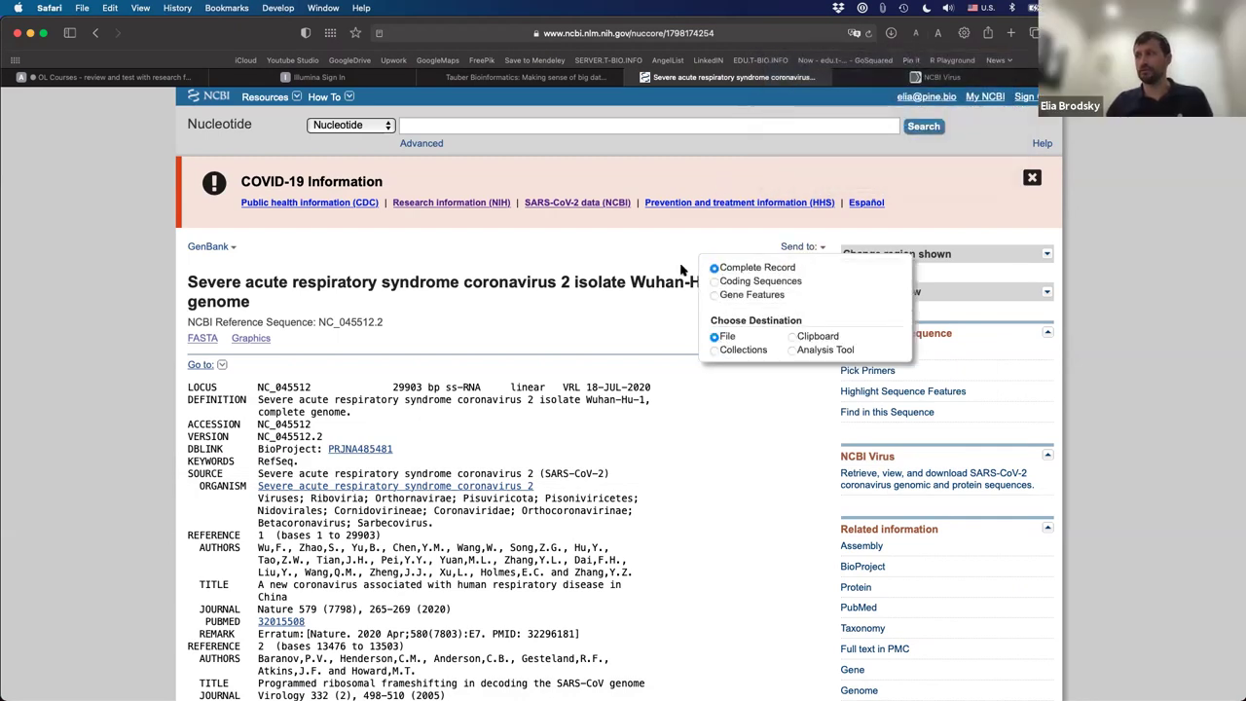
click(785, 208)
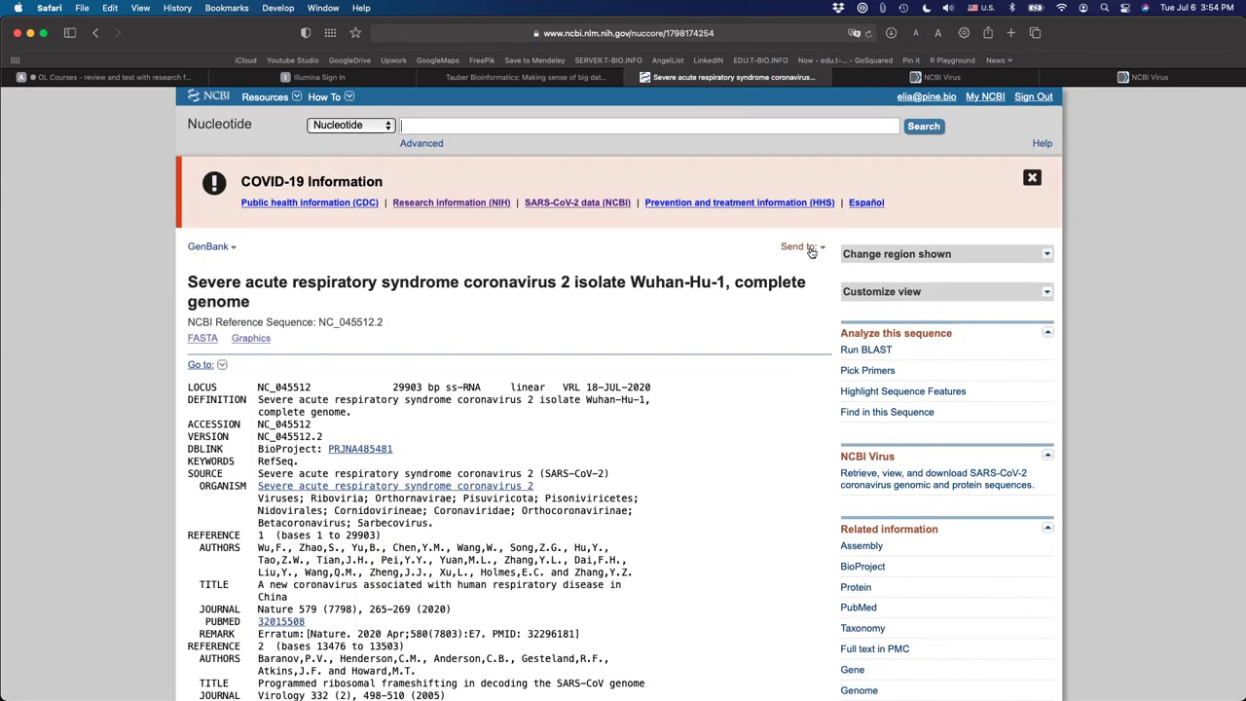
click(804, 248)
click(726, 336)
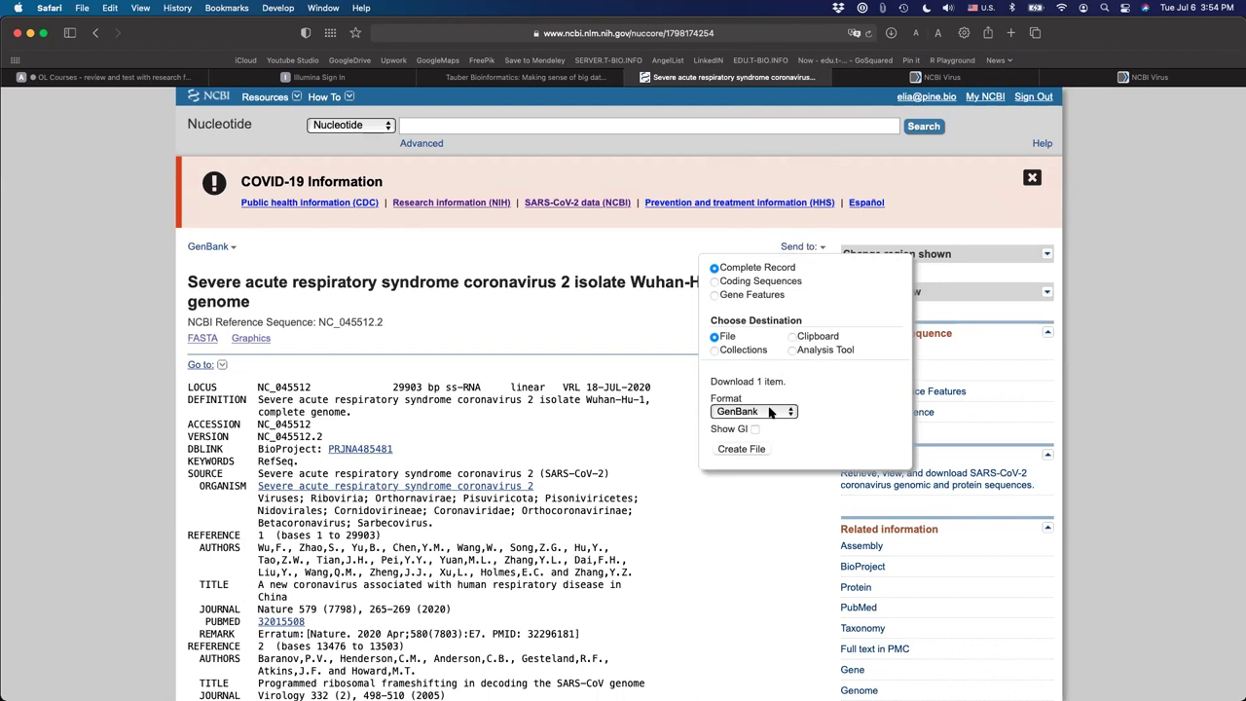
click(754, 412)
click(741, 444)
click(740, 451)
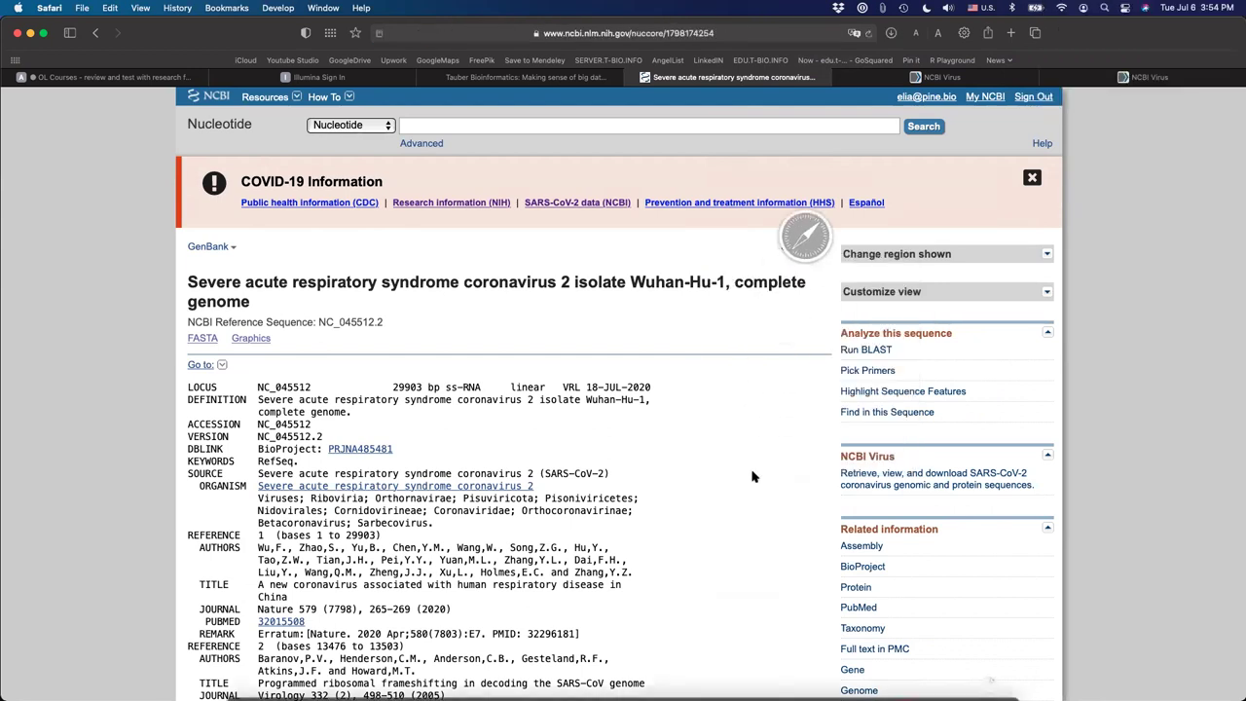
Locate the downloaded sequence.fasta in the Downloads folder, rename it SARS2-refseq.fasta, and return to the browser
click(891, 33)
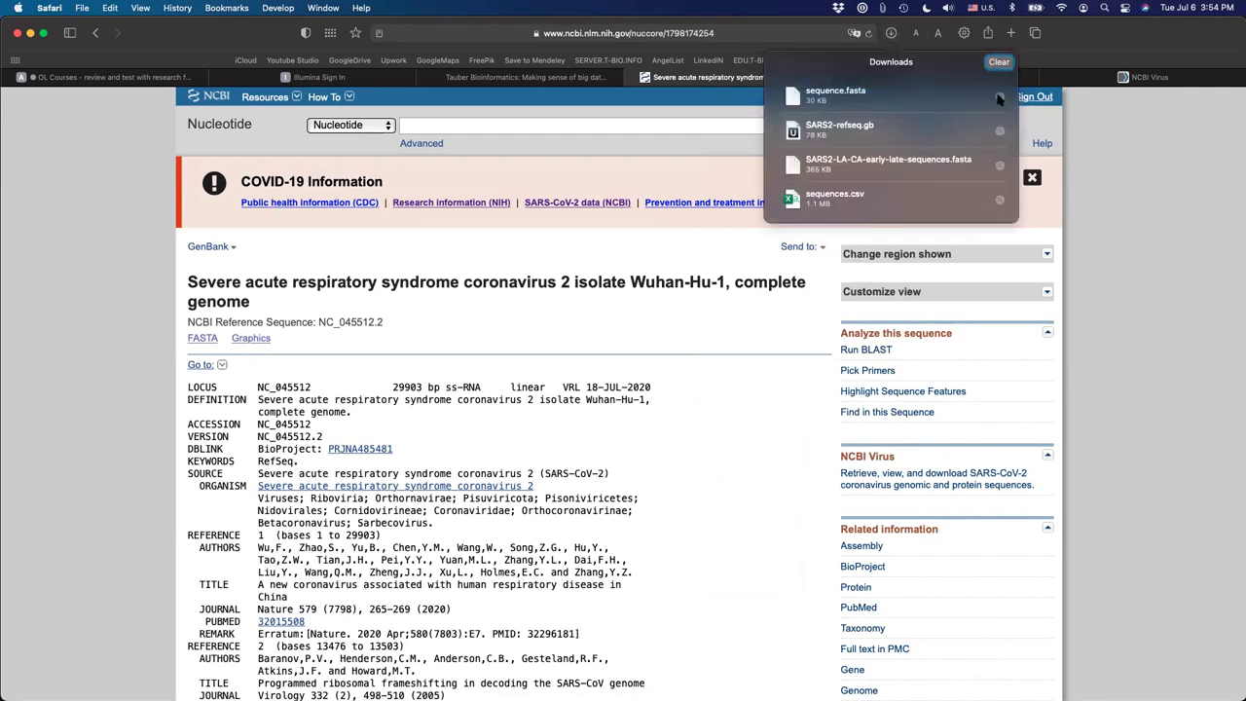
click(999, 96)
click(292, 407)
text(SARS)
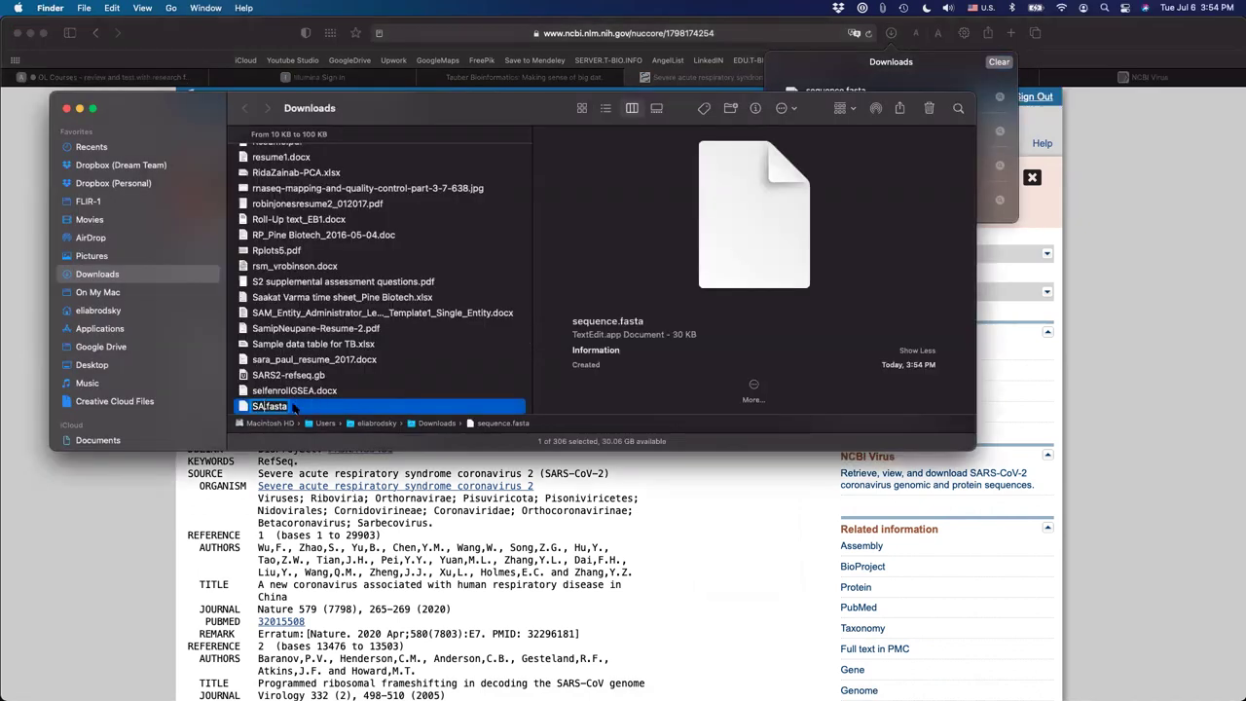
text(2-refseq)
key(Return)
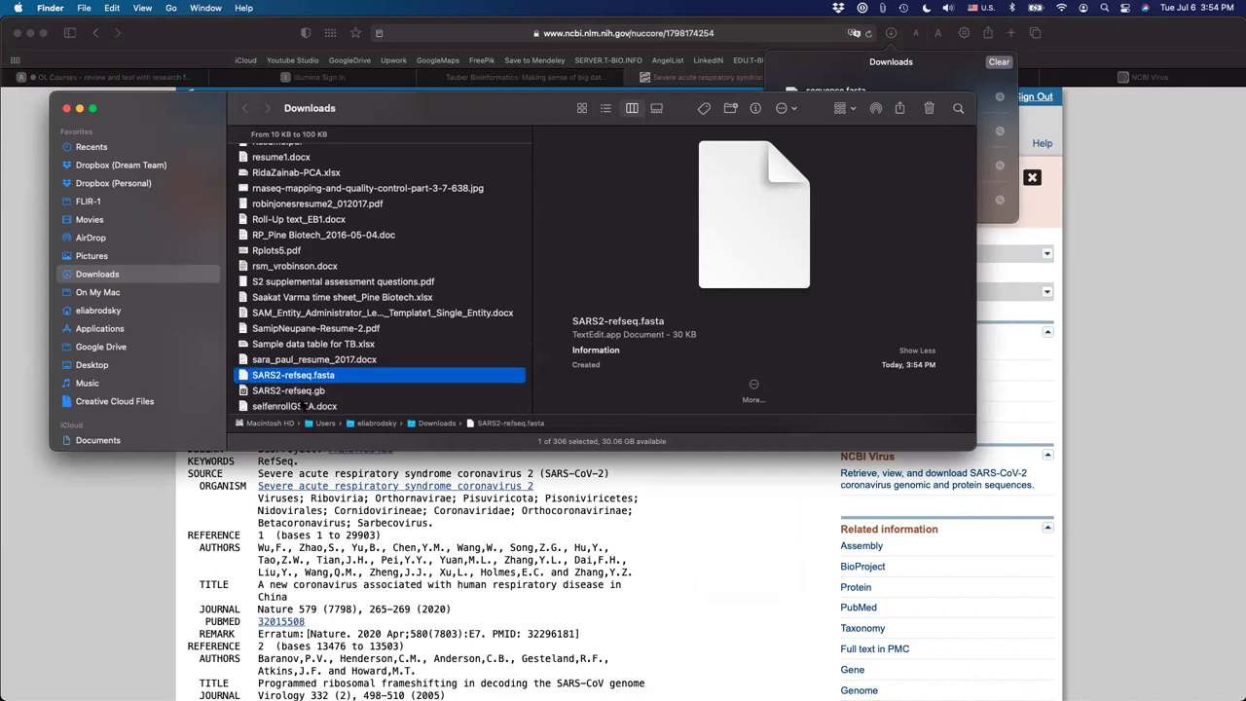
click(335, 390)
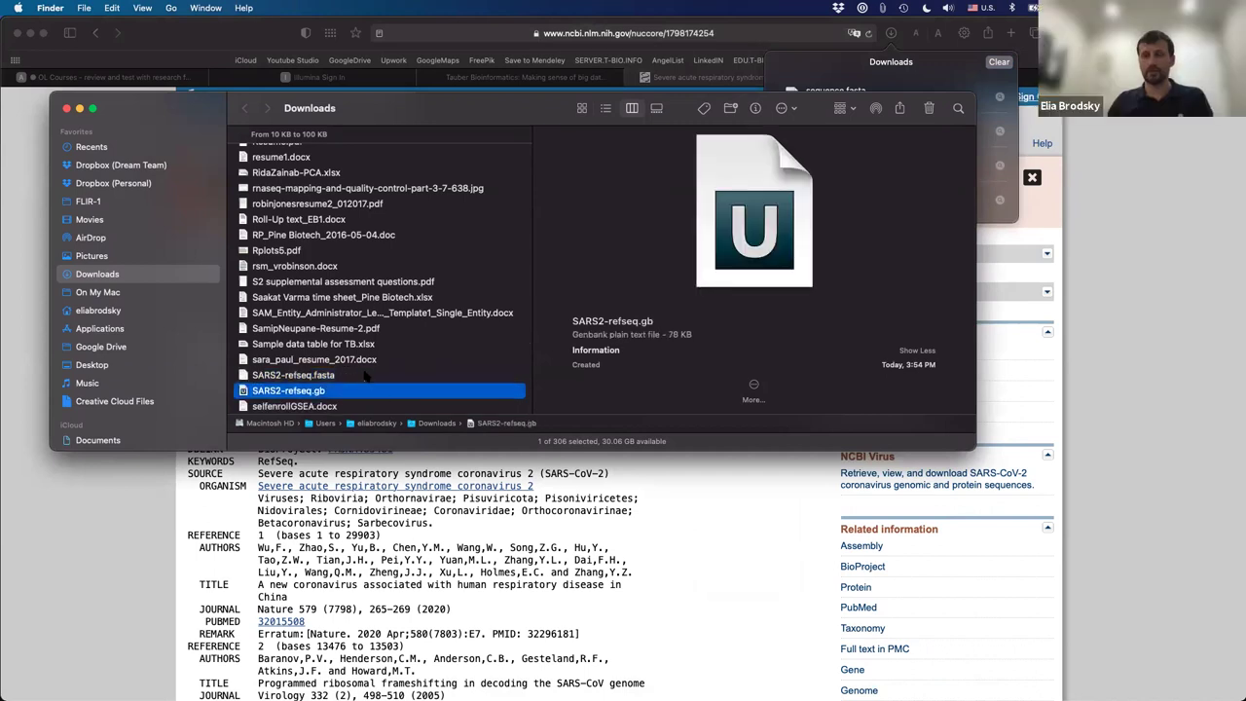
click(365, 375)
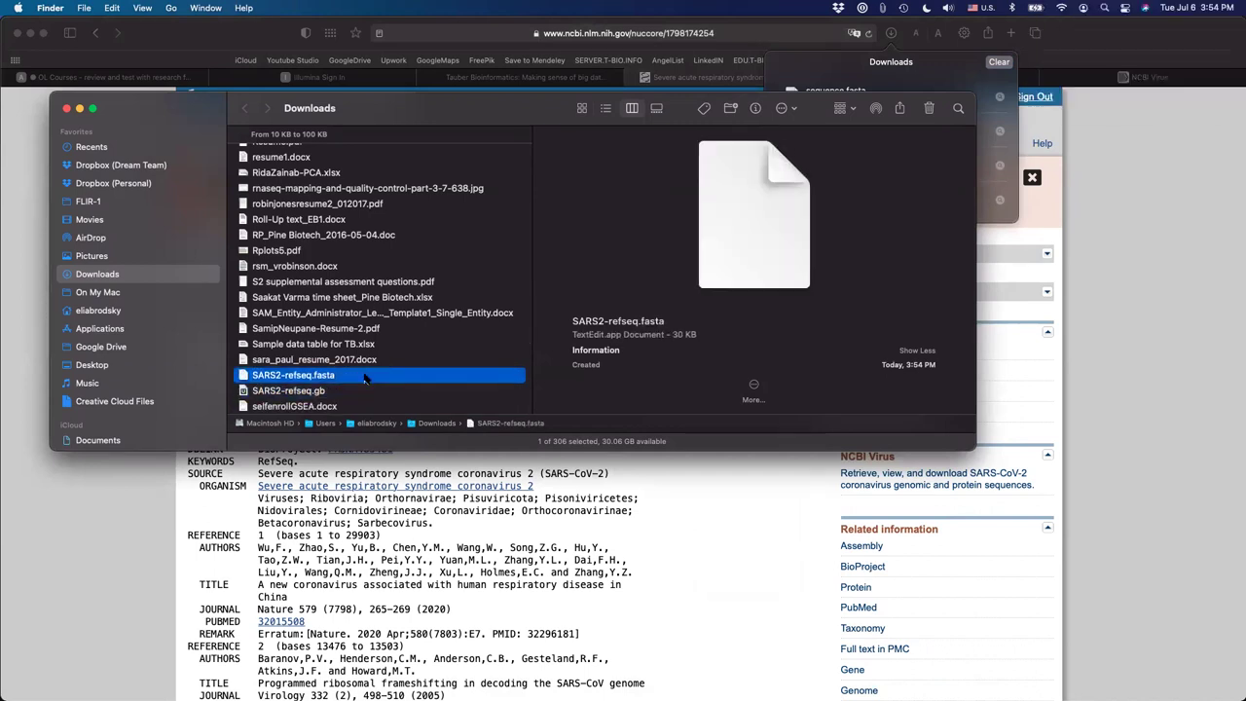
click(146, 498)
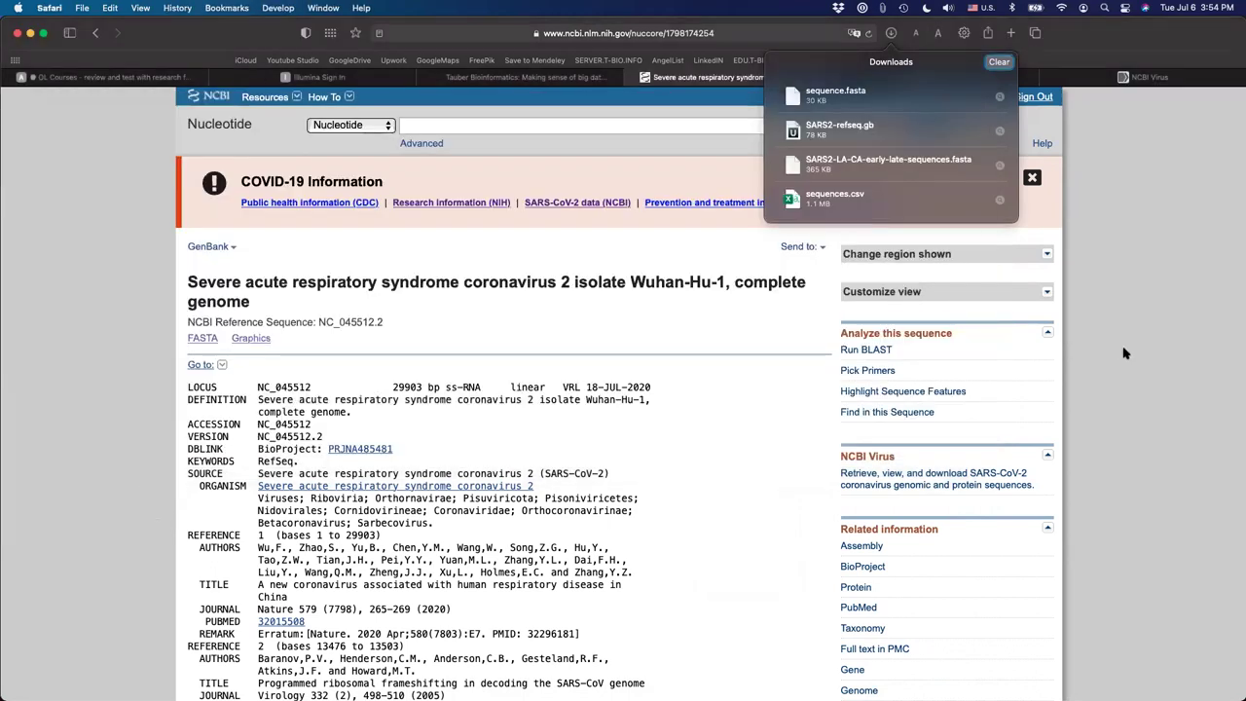
Switch to the T-BioInfo Phylogenetic Tree pipeline, set the NGS data format to fastA, and continue to the file upload stage
click(525, 77)
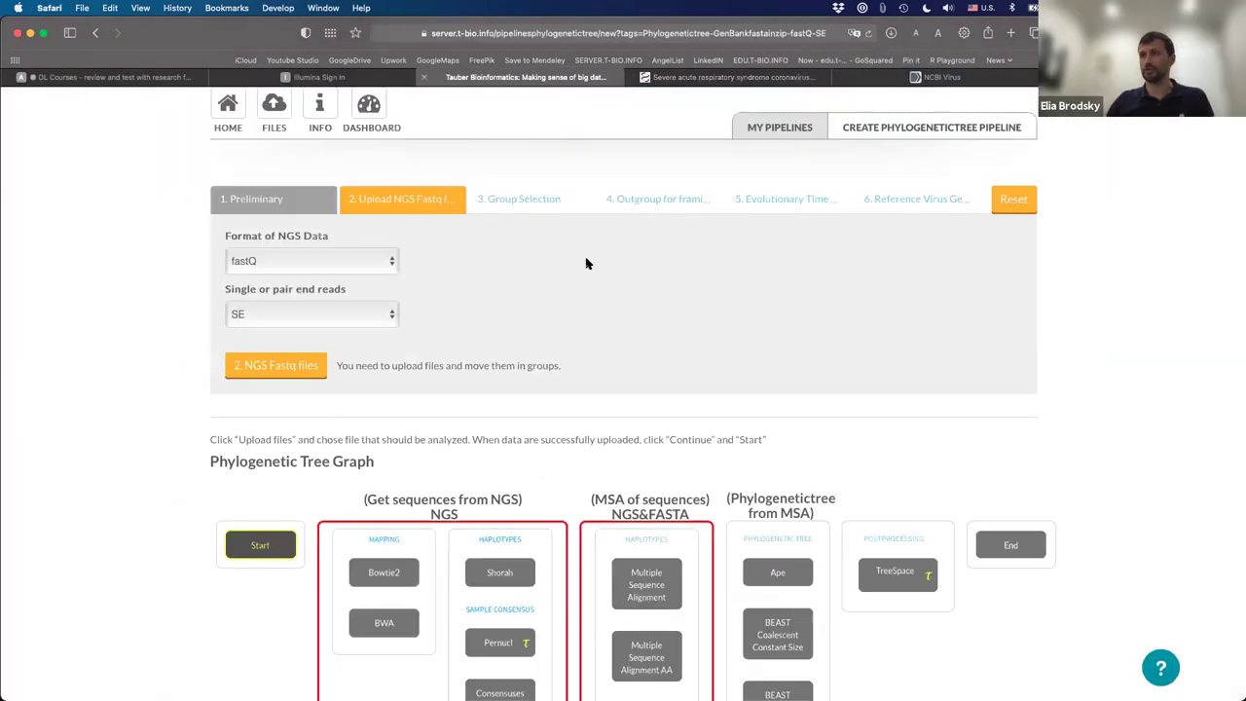
click(343, 260)
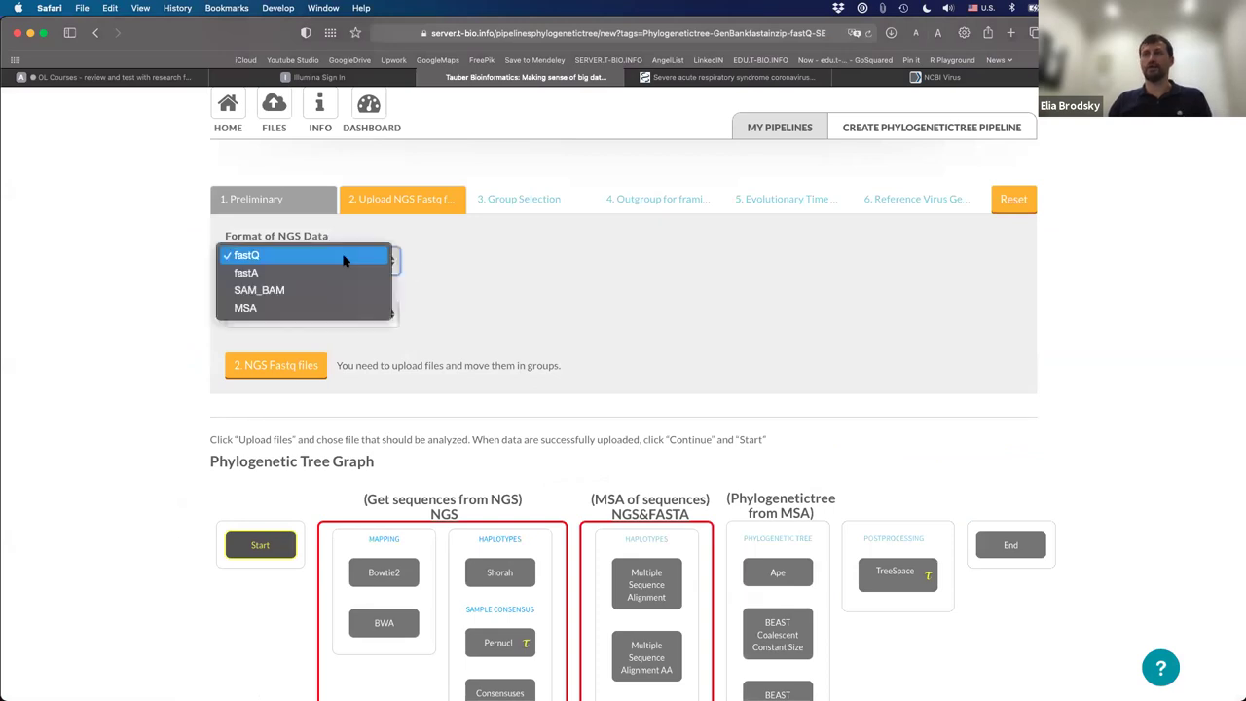
click(469, 261)
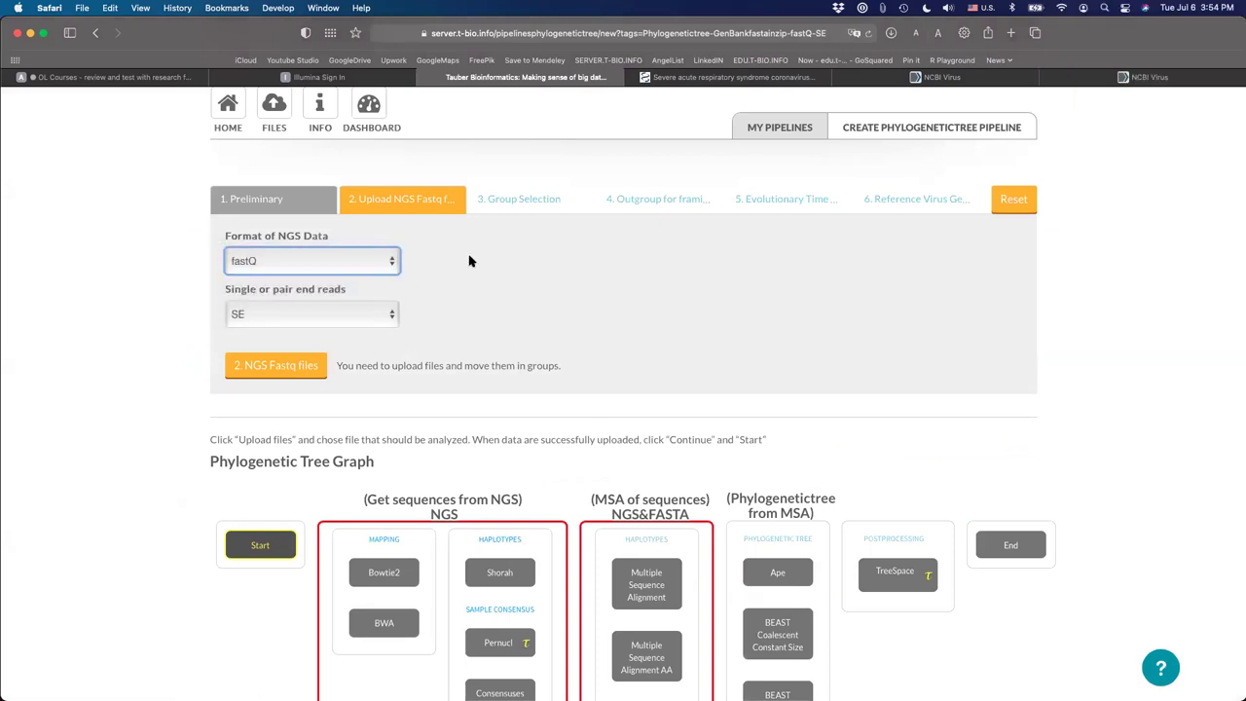
click(385, 263)
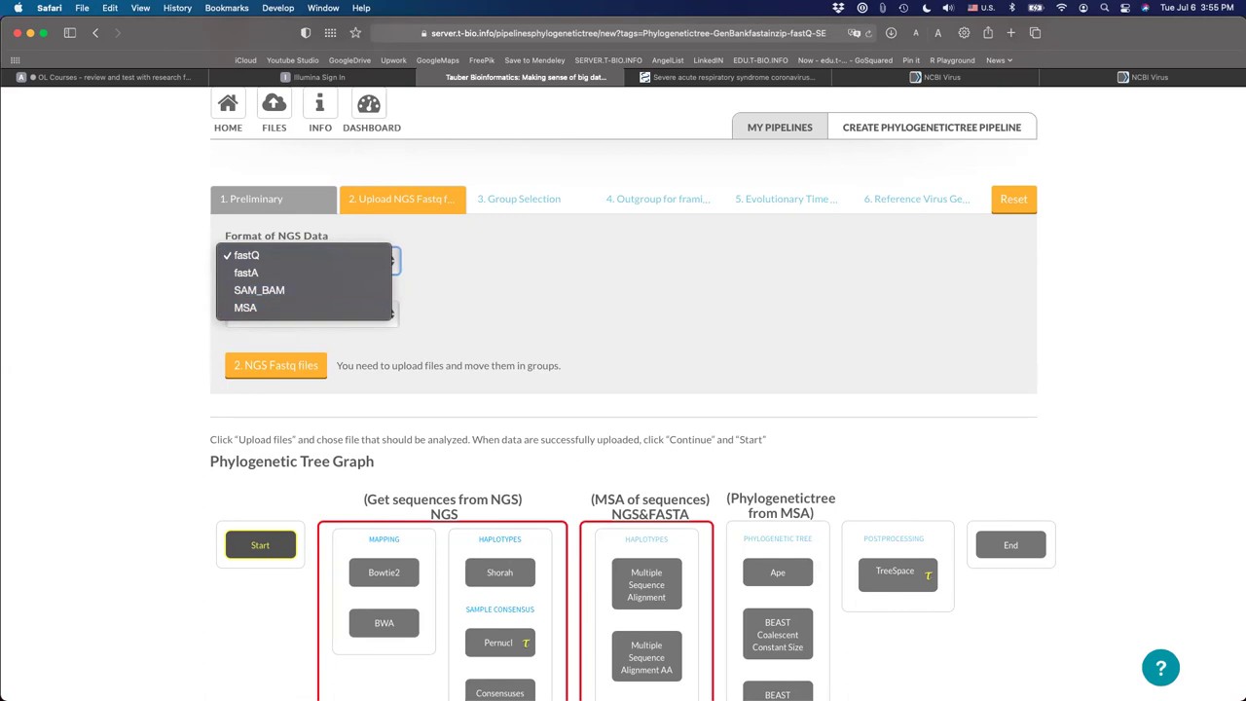
click(260, 278)
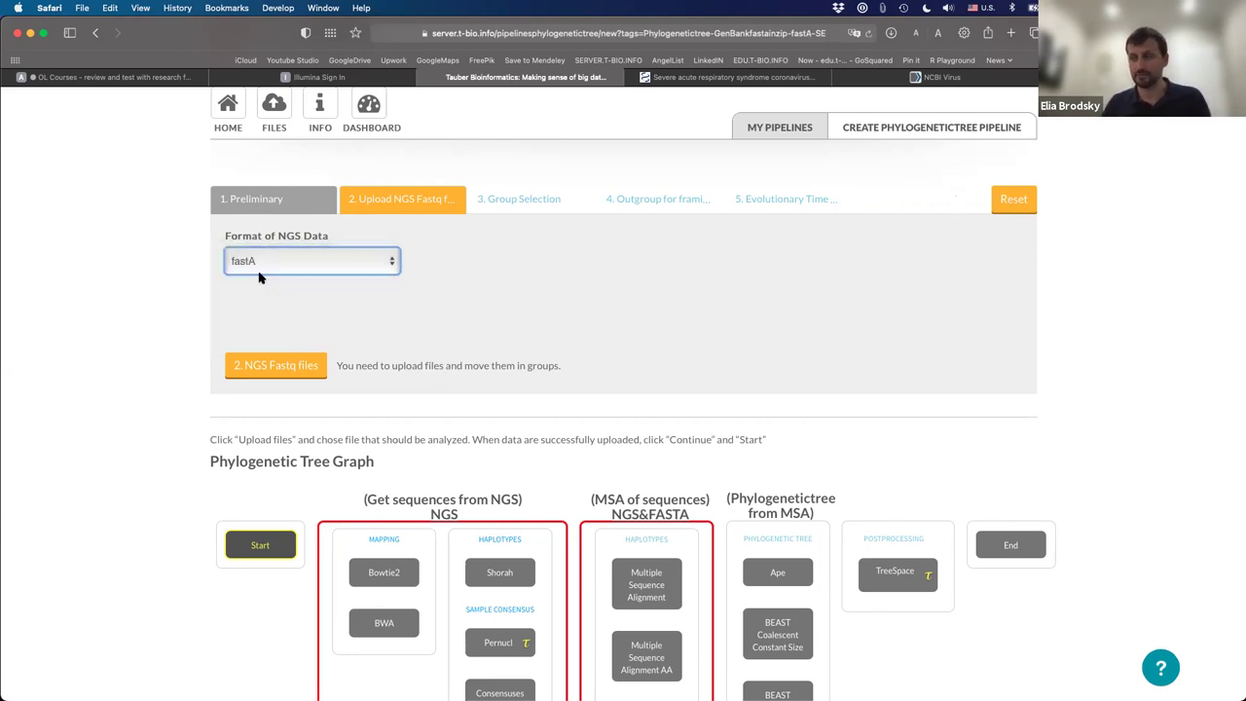
click(281, 366)
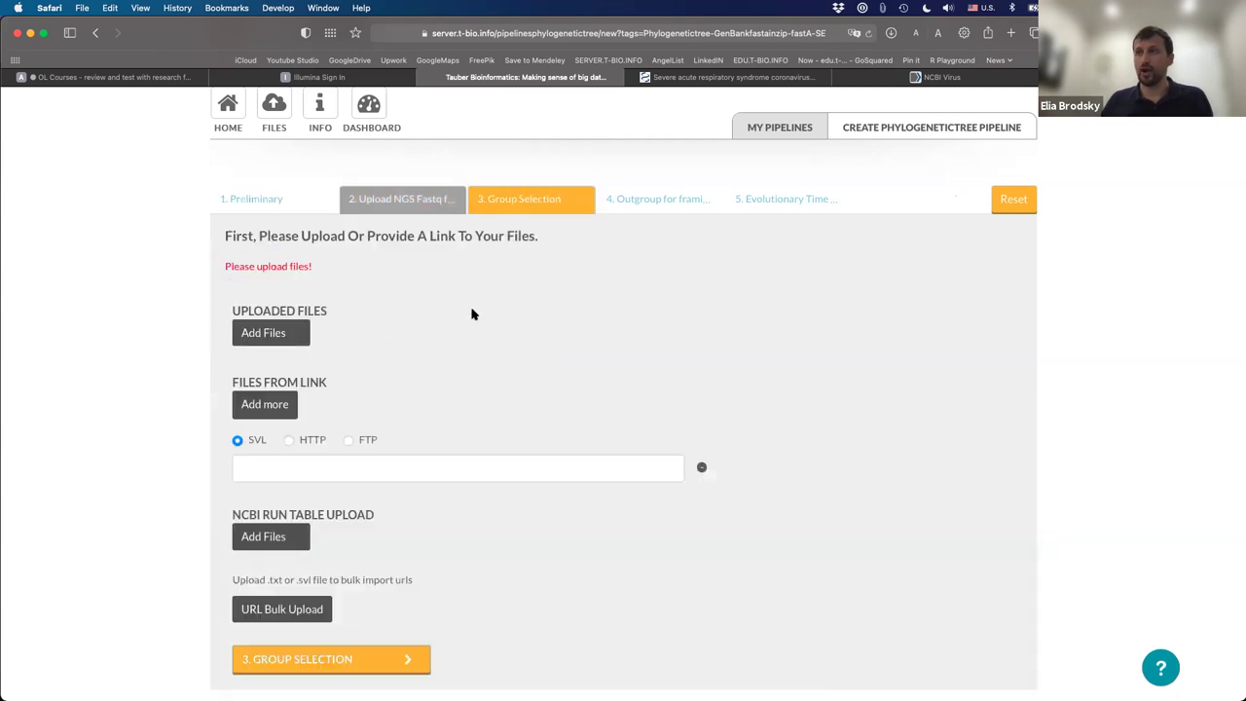
Upload SARS2-LA-CA-early-late-sequences.fasta from the Downloads folder as the pipeline's input sequences
scroll(472, 313, down, 2)
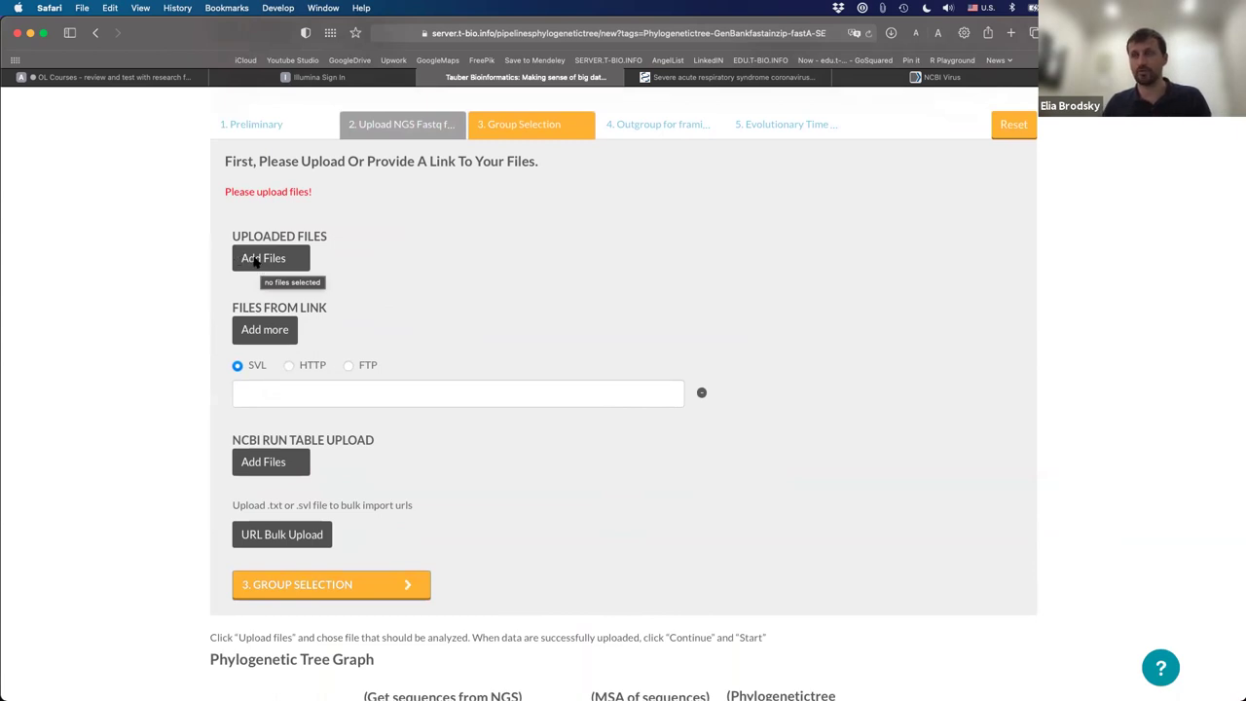
click(255, 260)
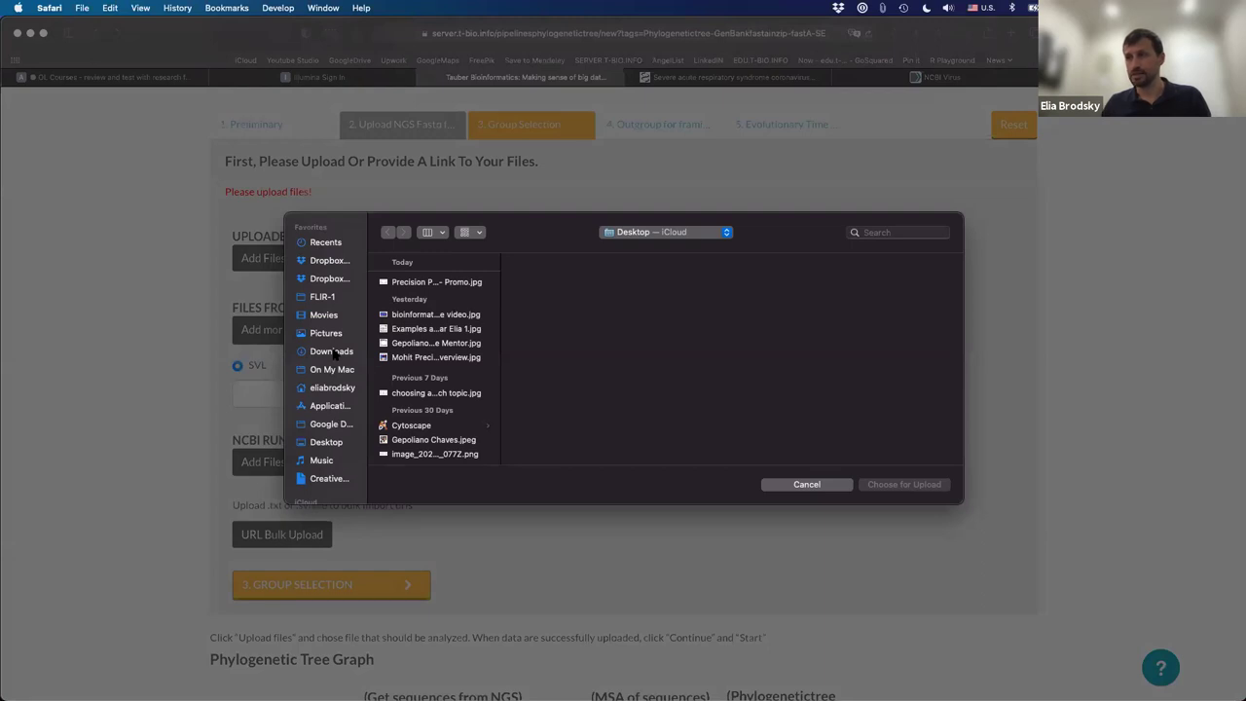
key(alt+super+l)
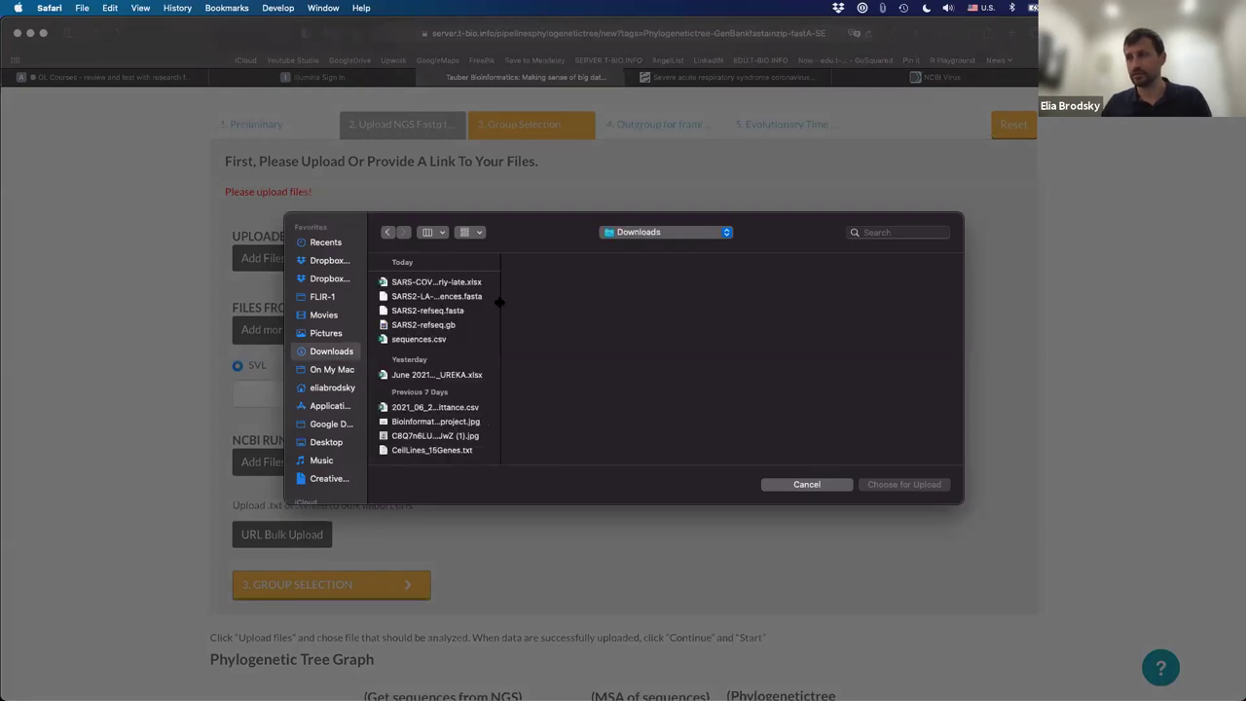
drag(500, 301, 628, 300)
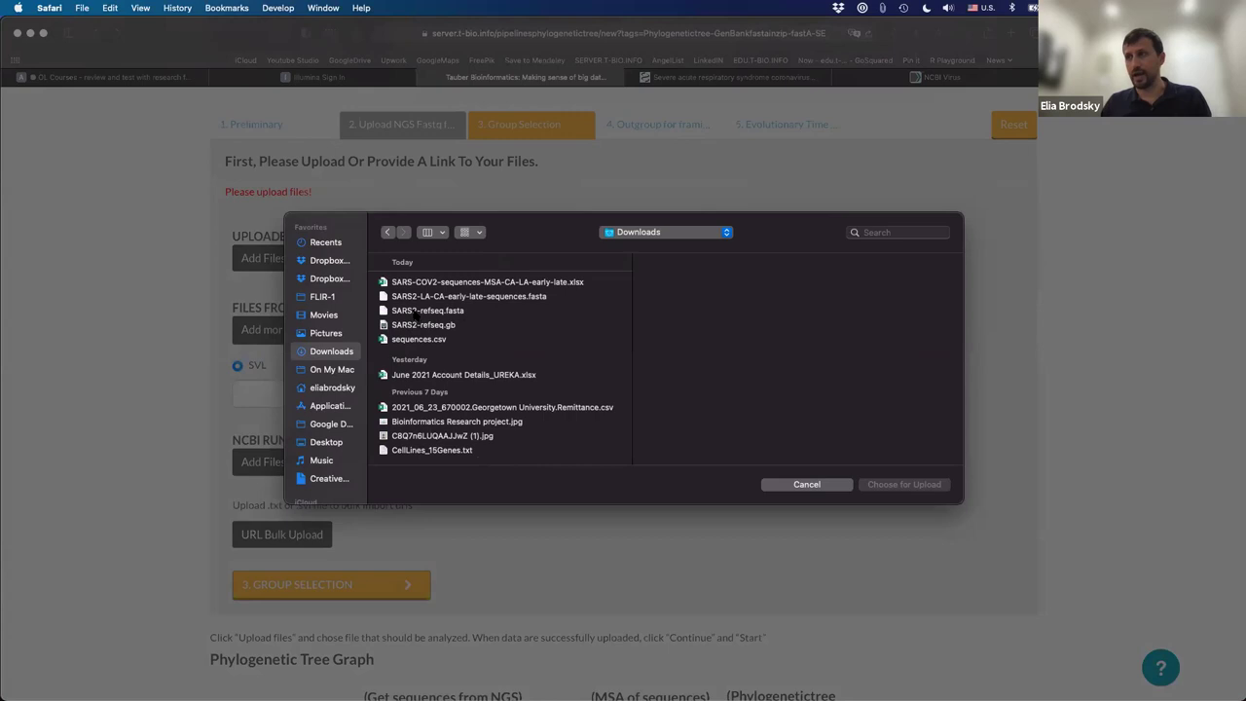
click(393, 295)
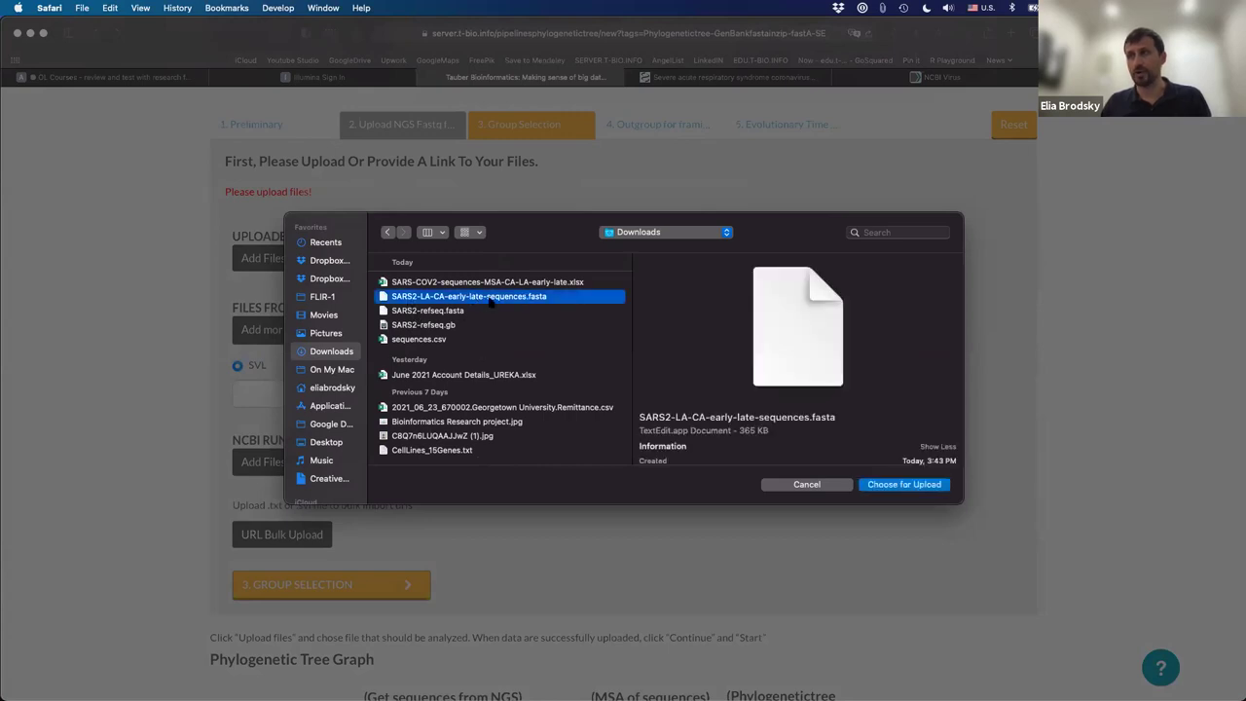
click(906, 485)
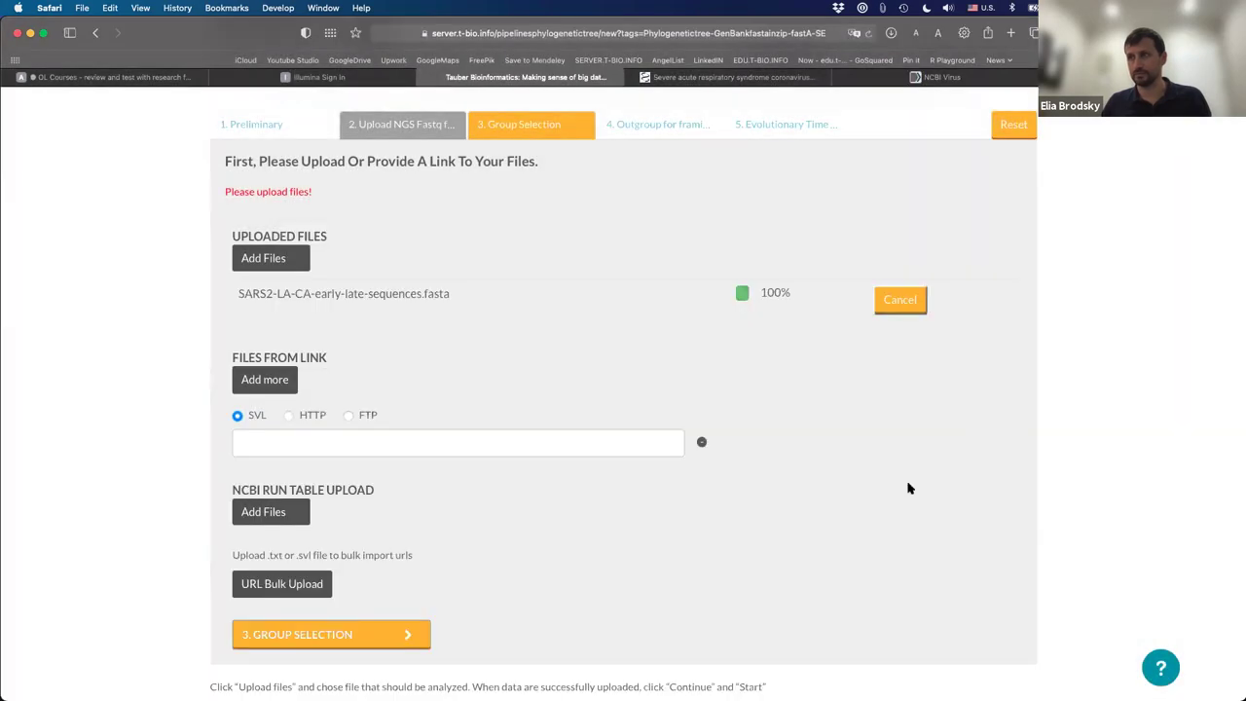
Assign the uploaded sequences file to Group A and continue to the outgroup for framing stage
scroll(816, 374, down, 4)
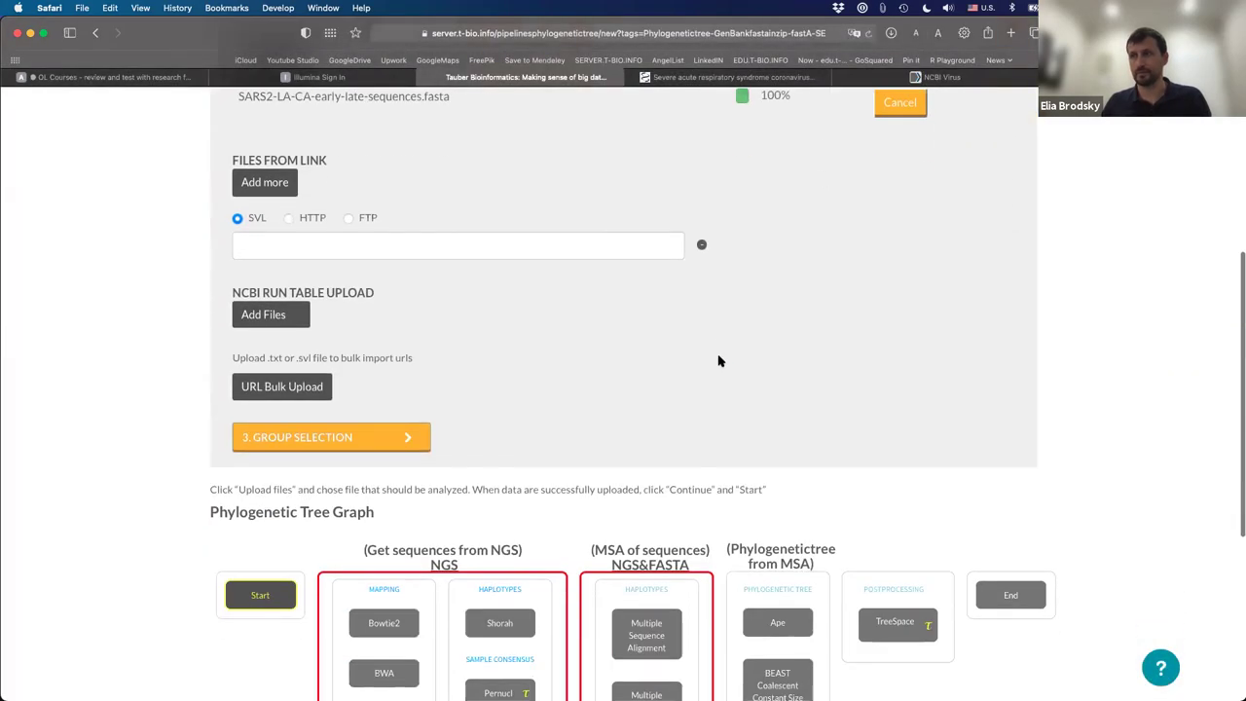
click(373, 447)
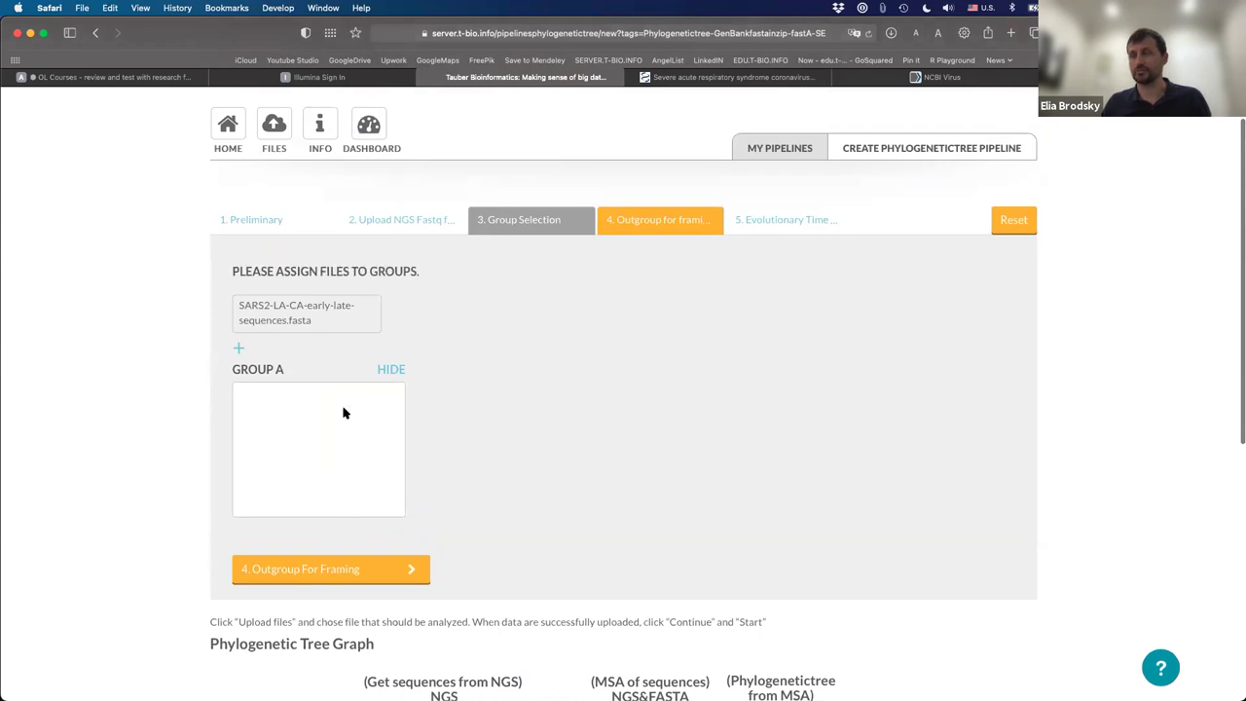
drag(317, 317, 309, 431)
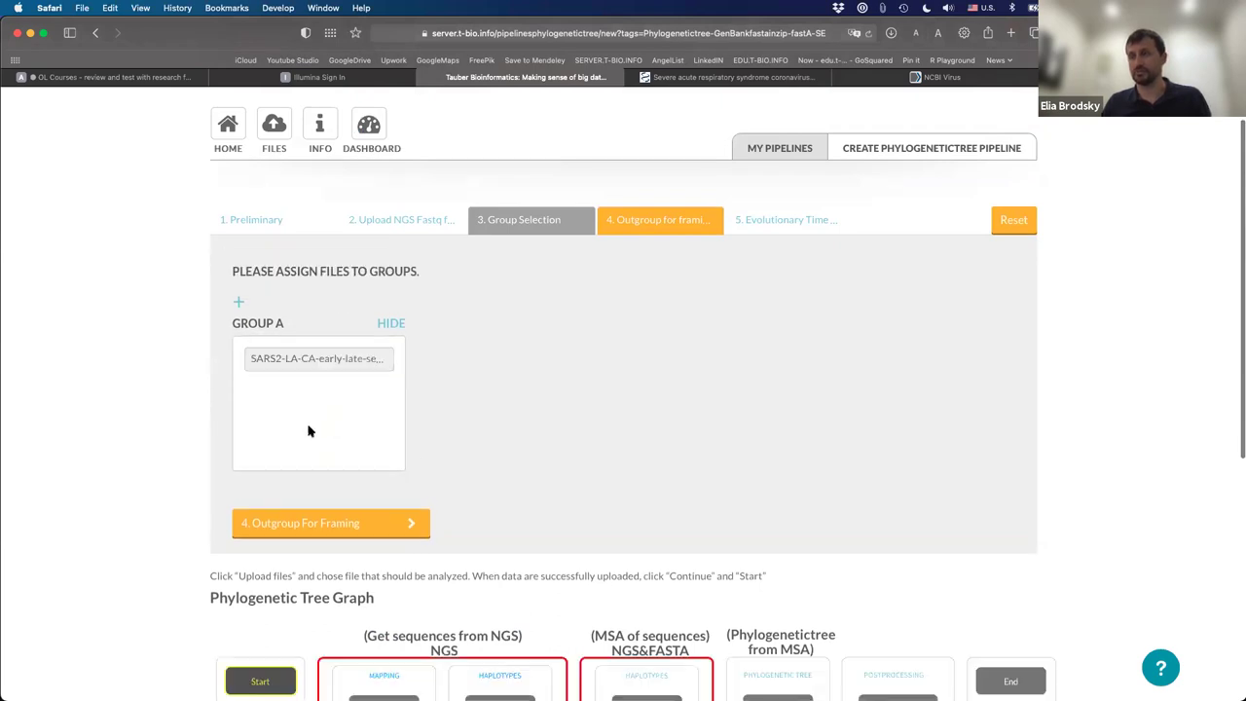
click(411, 531)
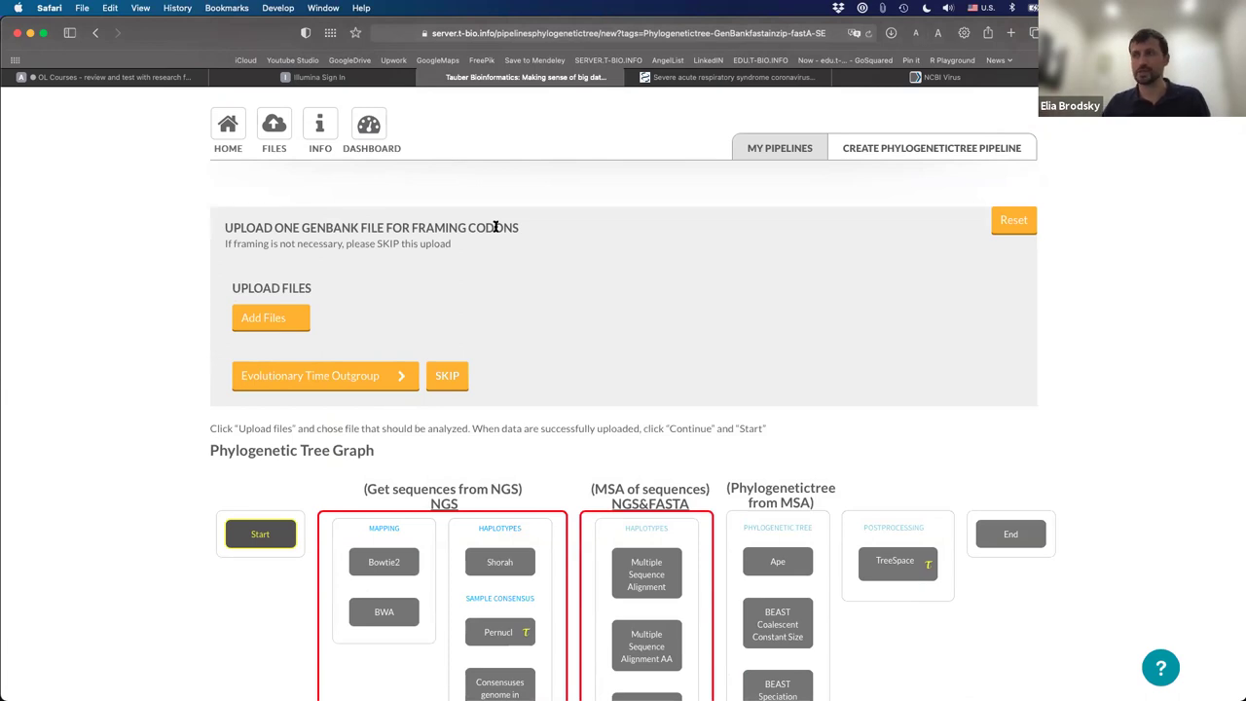
scroll(262, 326, down, 1)
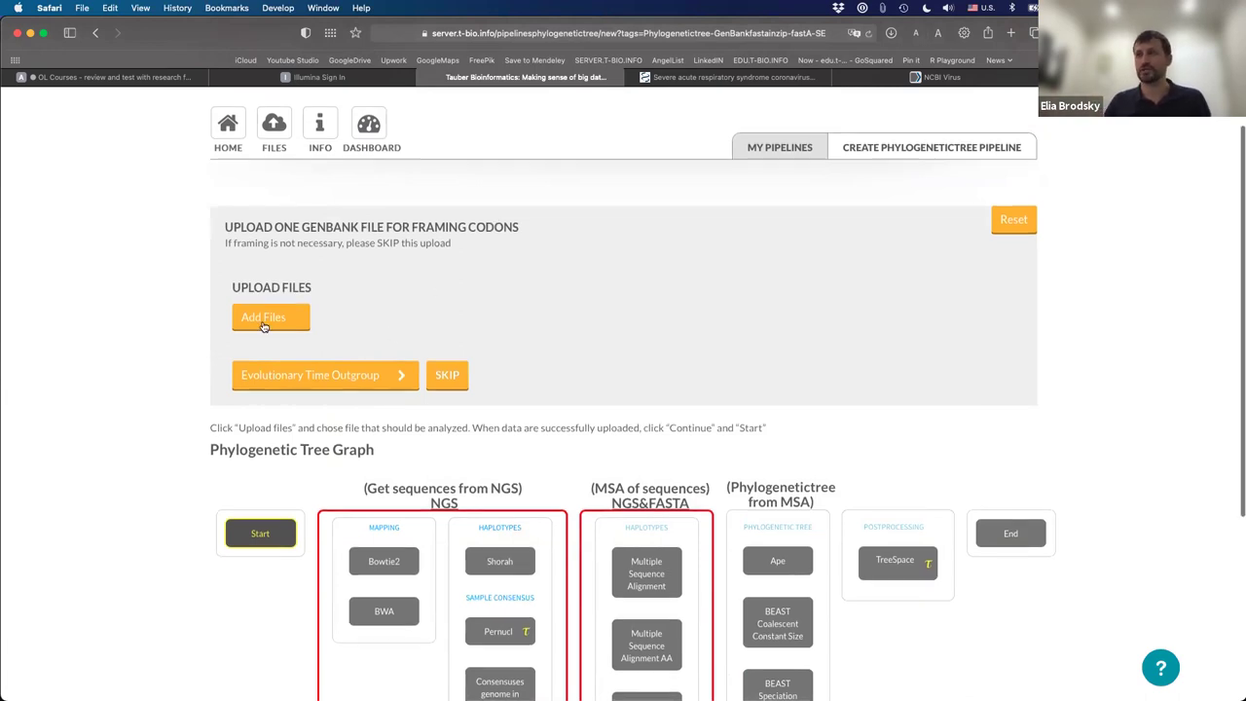
Upload SARS2-refseq.gb from the Downloads folder as the GenBank file for framing codons and continue to the evolutionary time outgroup stage
click(263, 327)
click(391, 328)
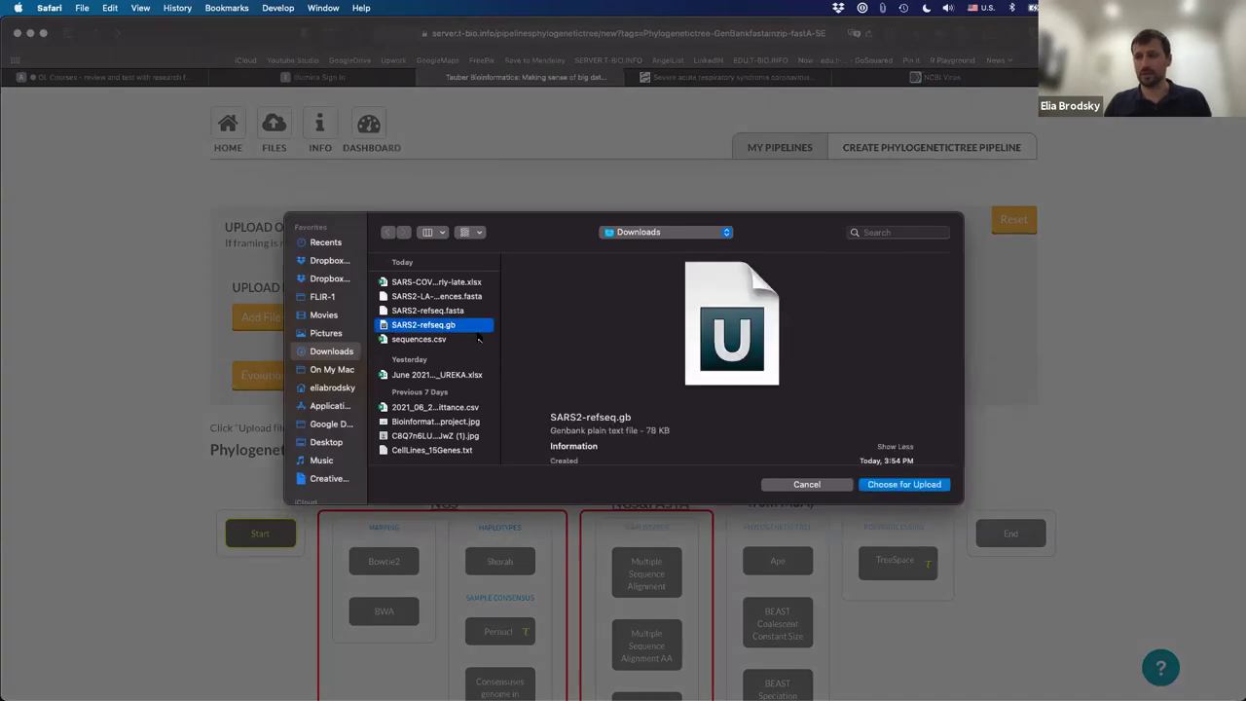
click(883, 486)
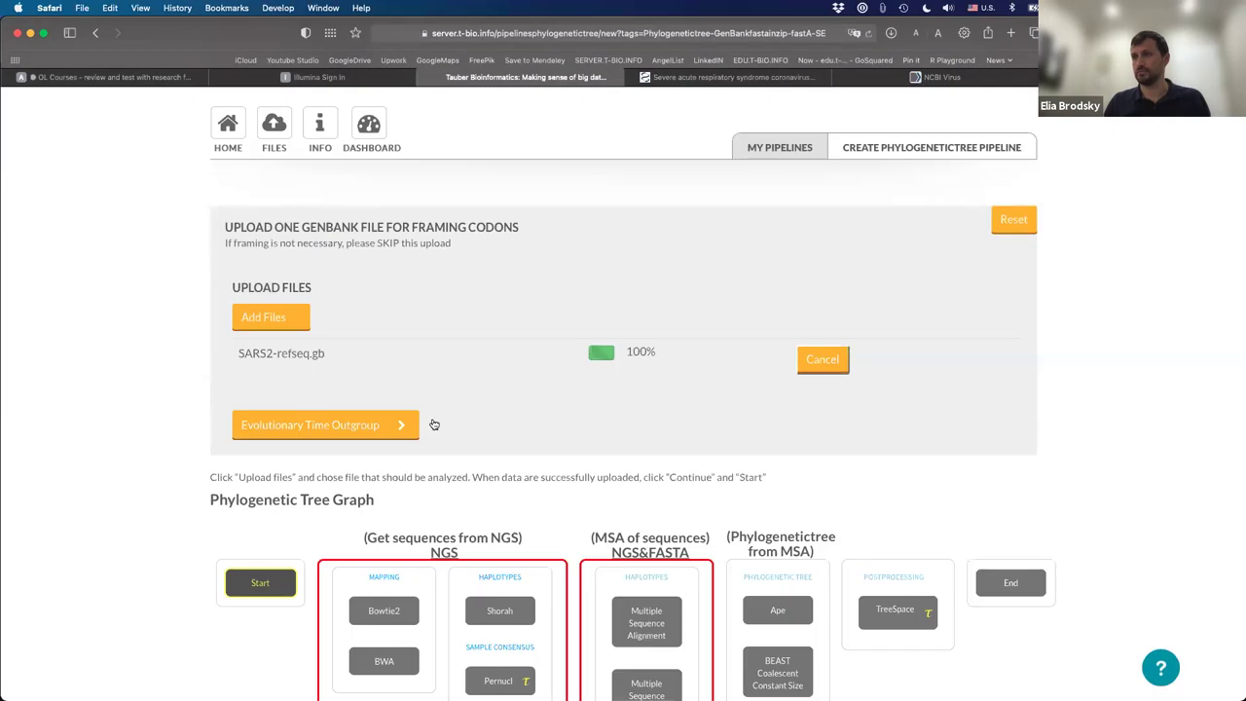
click(399, 425)
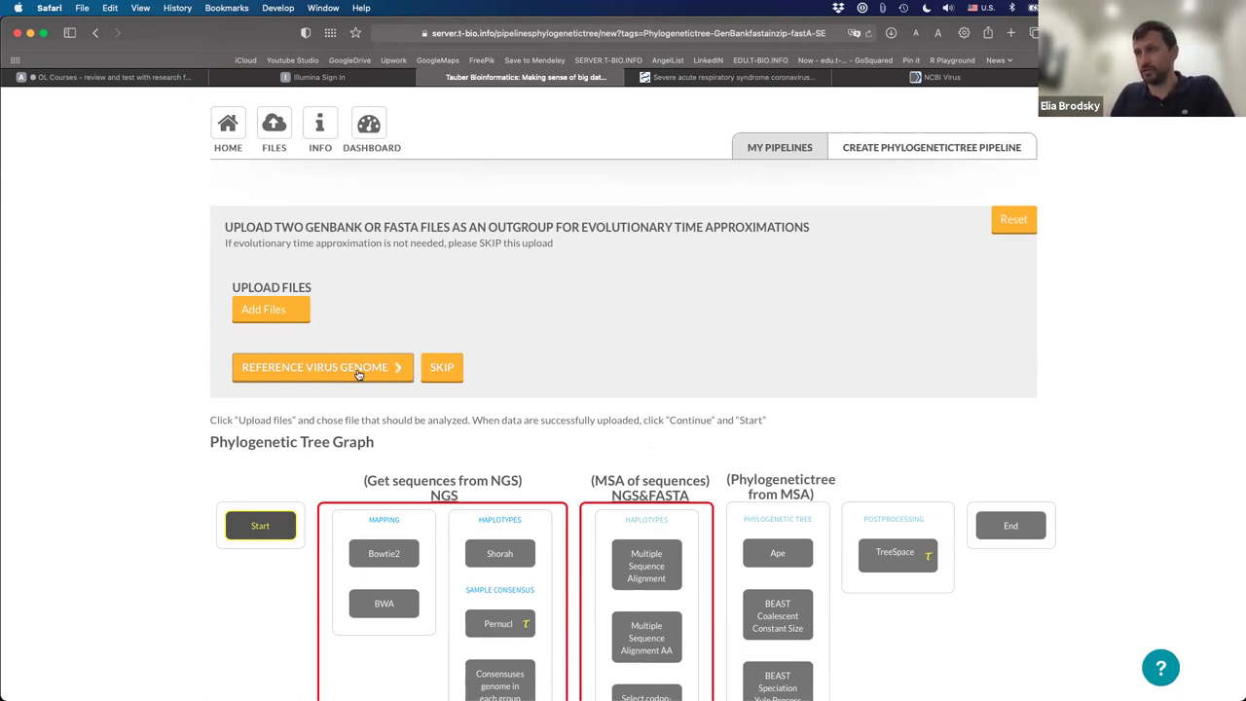
Skip the evolutionary time outgroup upload and activate the Start node of the Phylogenetic Tree graph
click(428, 375)
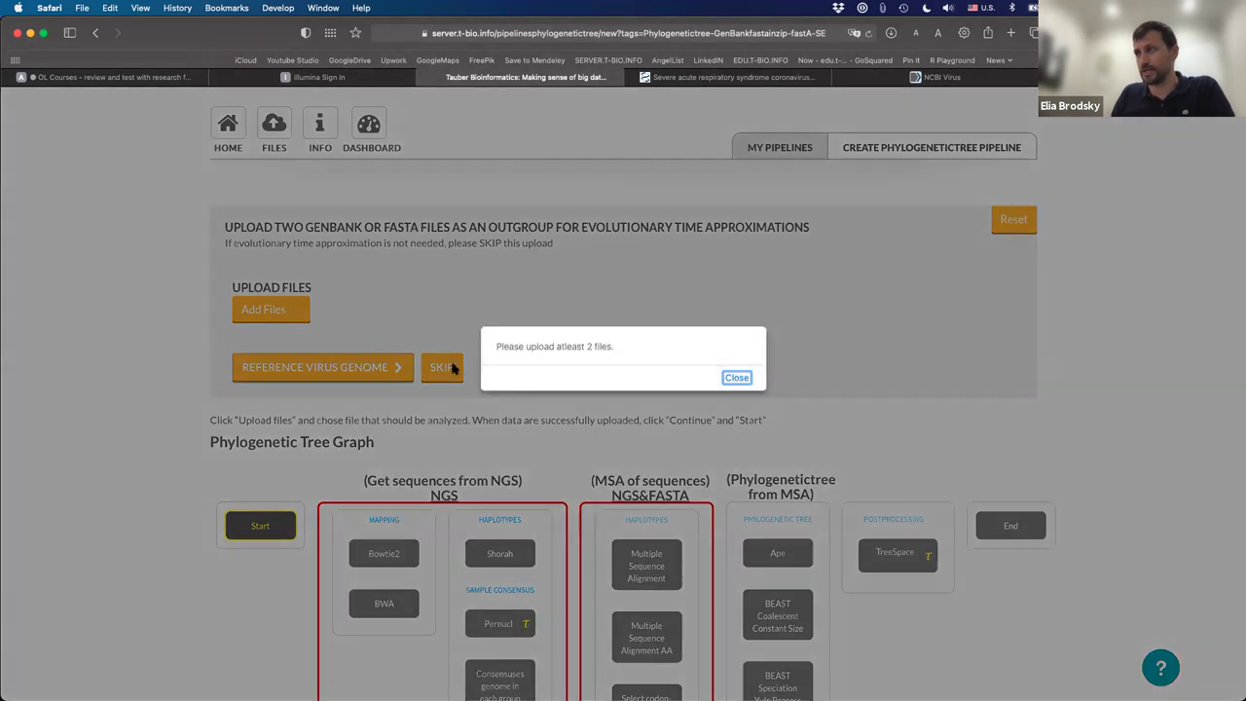
key(Return)
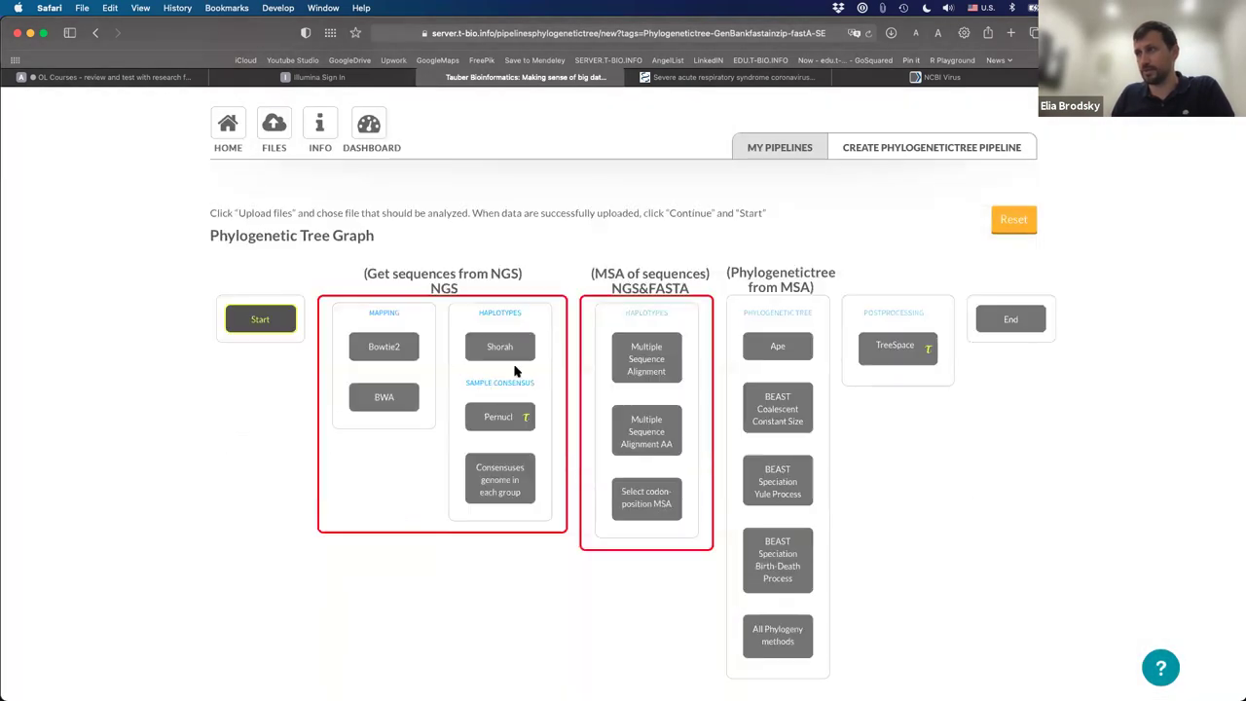
click(278, 324)
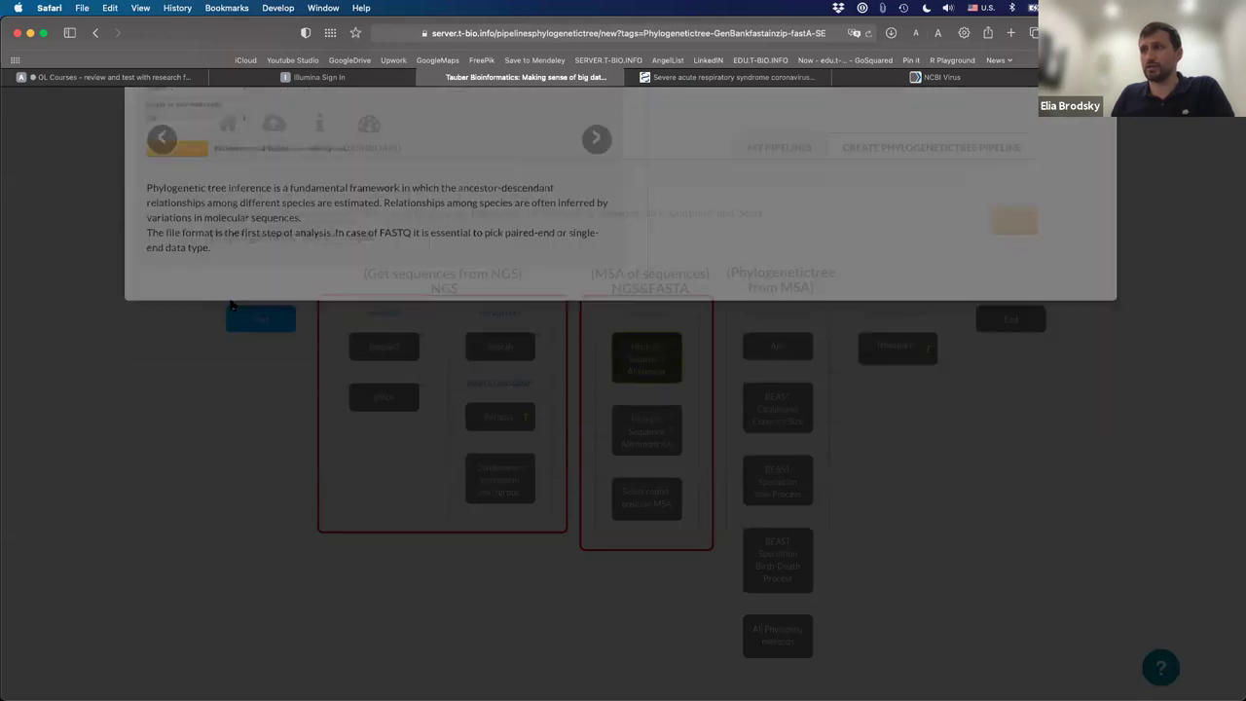
click(231, 305)
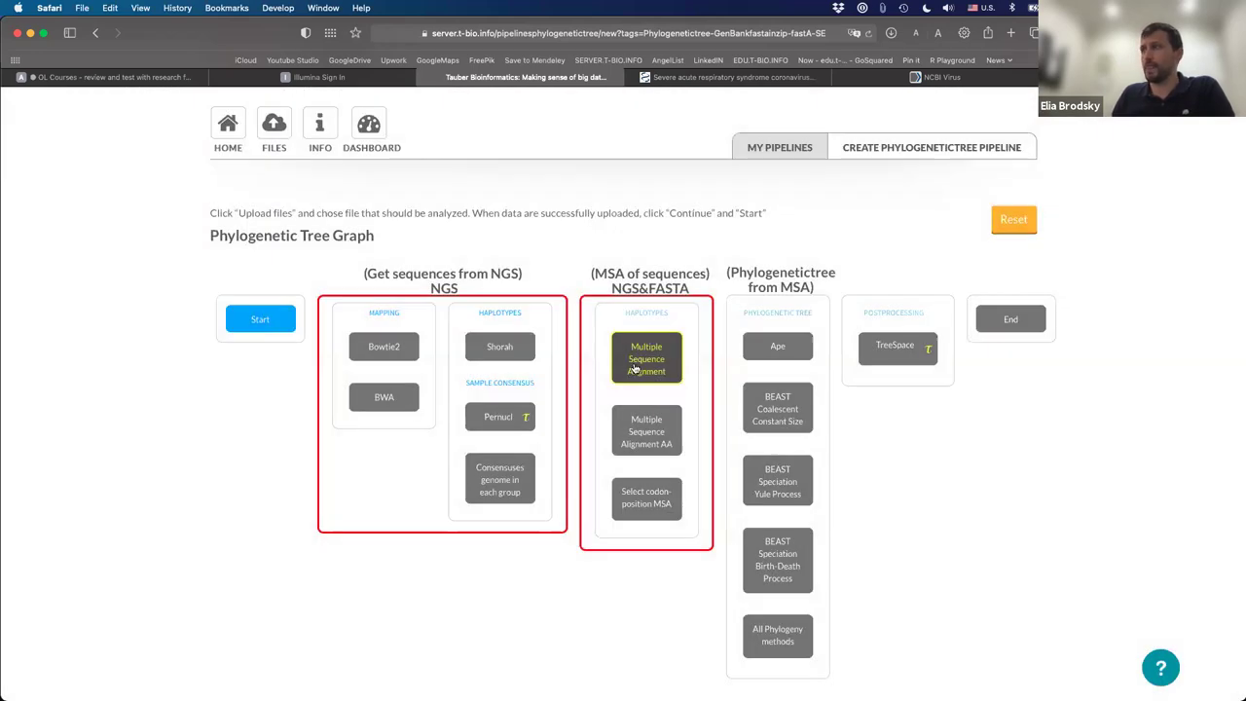
Add the nucleotide Multiple Sequence Alignment module to the pipeline graph and save it
click(635, 367)
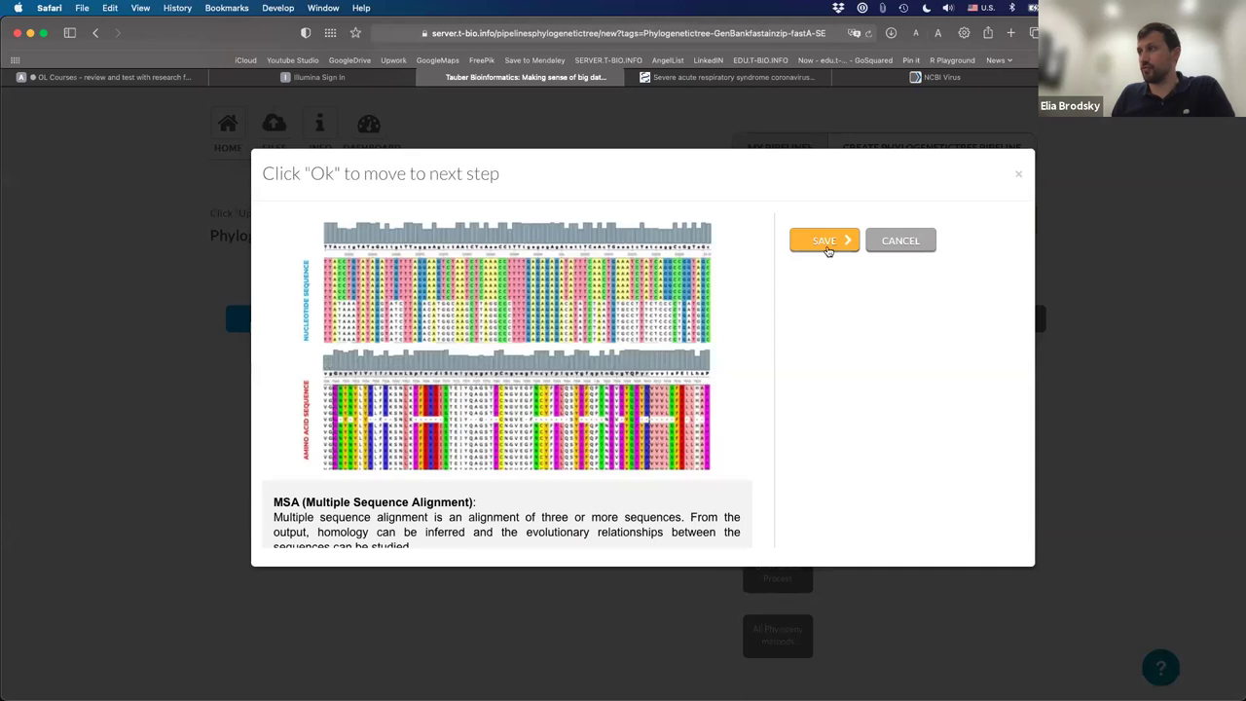
click(827, 251)
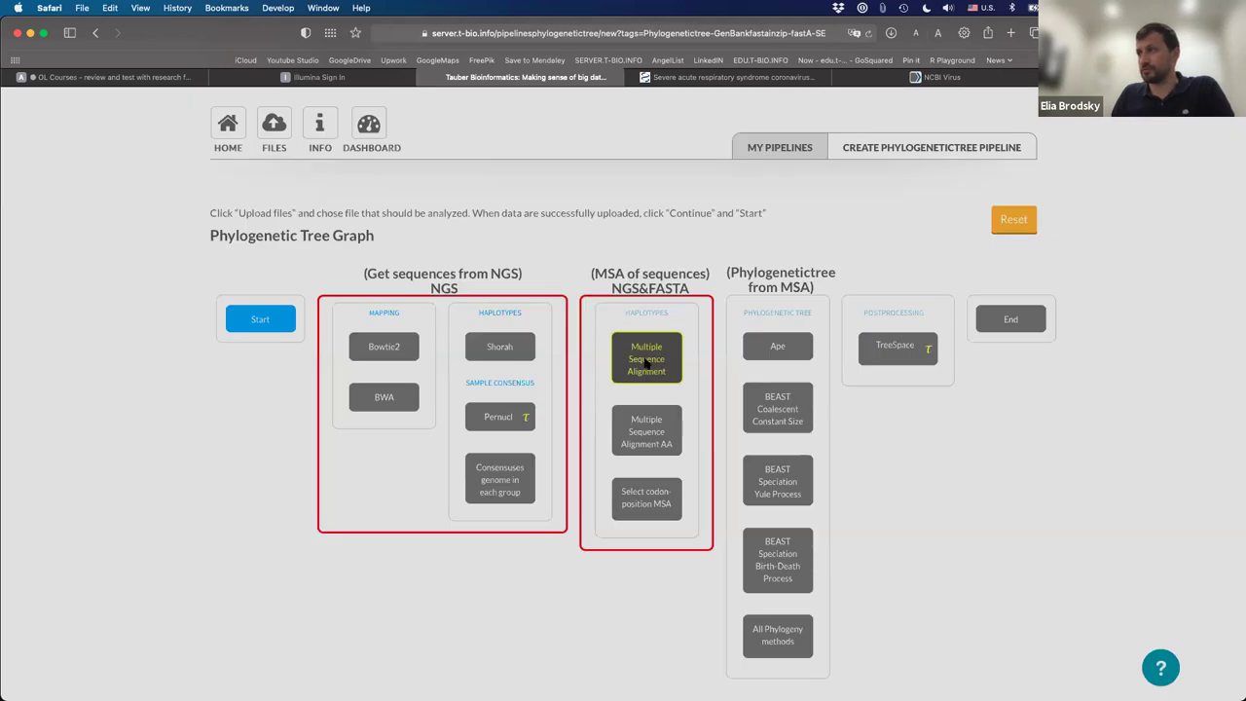
click(647, 362)
click(817, 247)
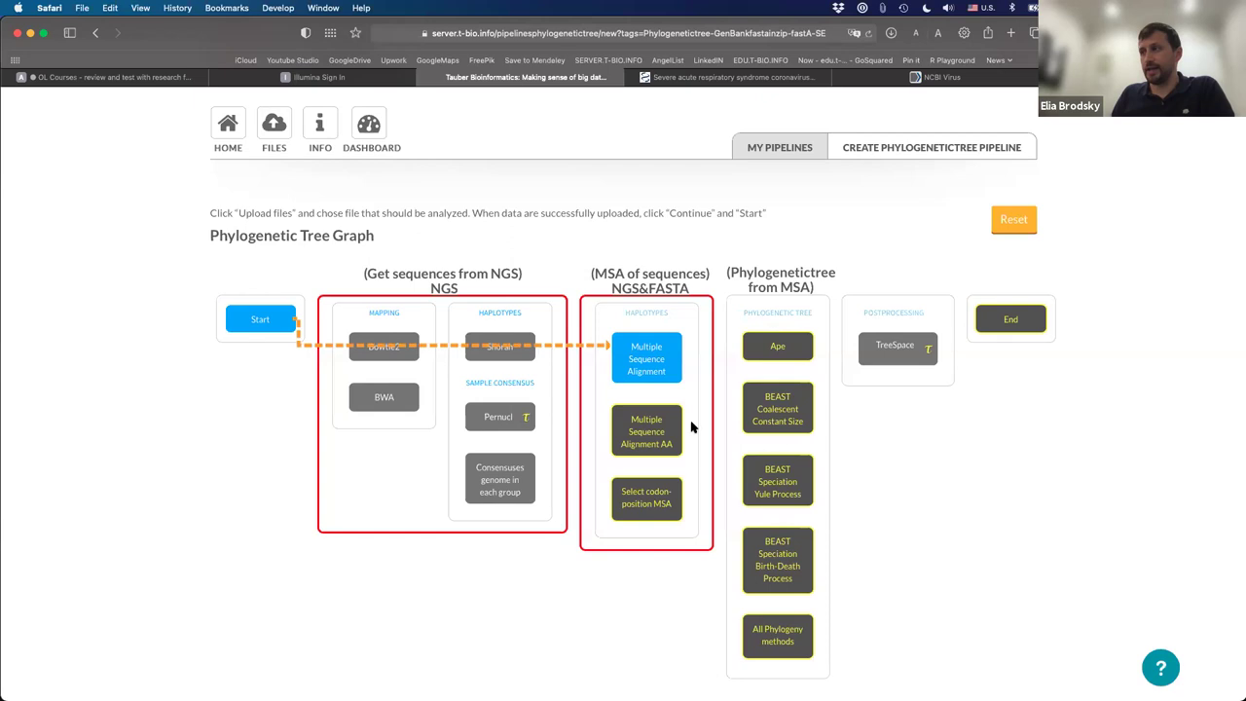
Add the Multiple Sequence Alignment AA and Select codon-position MSA modules, leaving Codon Third Position and 4D set to false
click(690, 428)
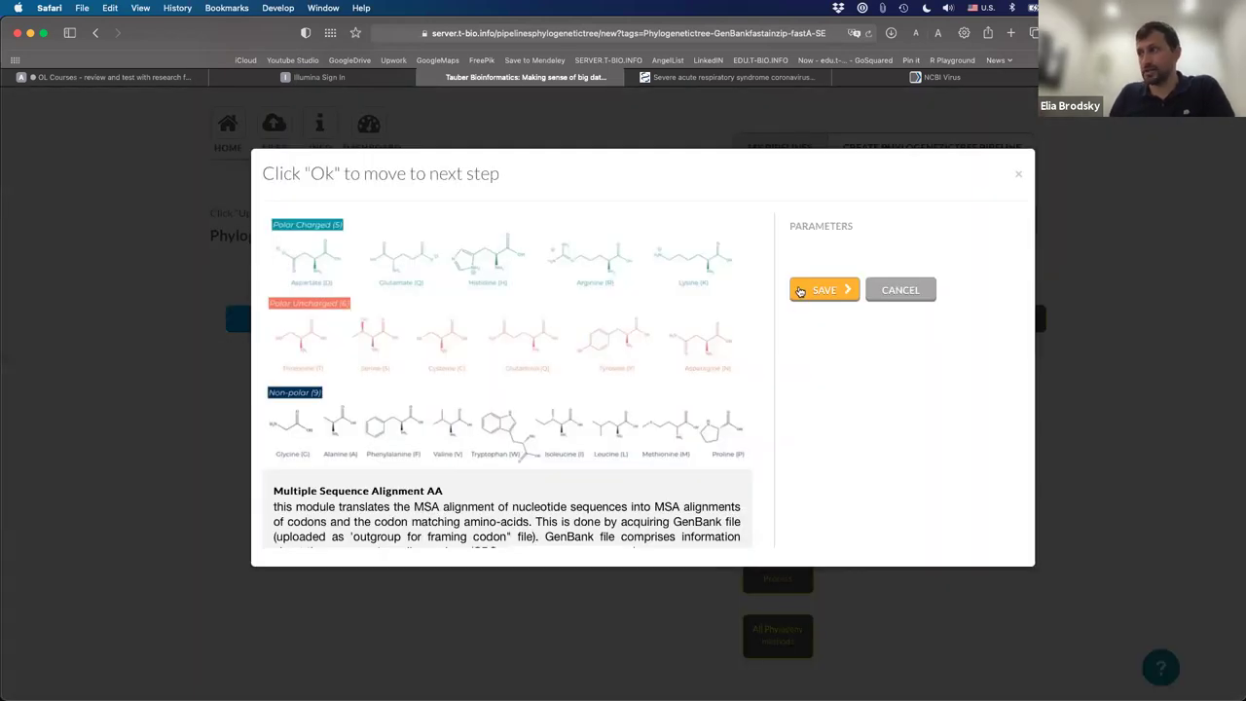
click(816, 288)
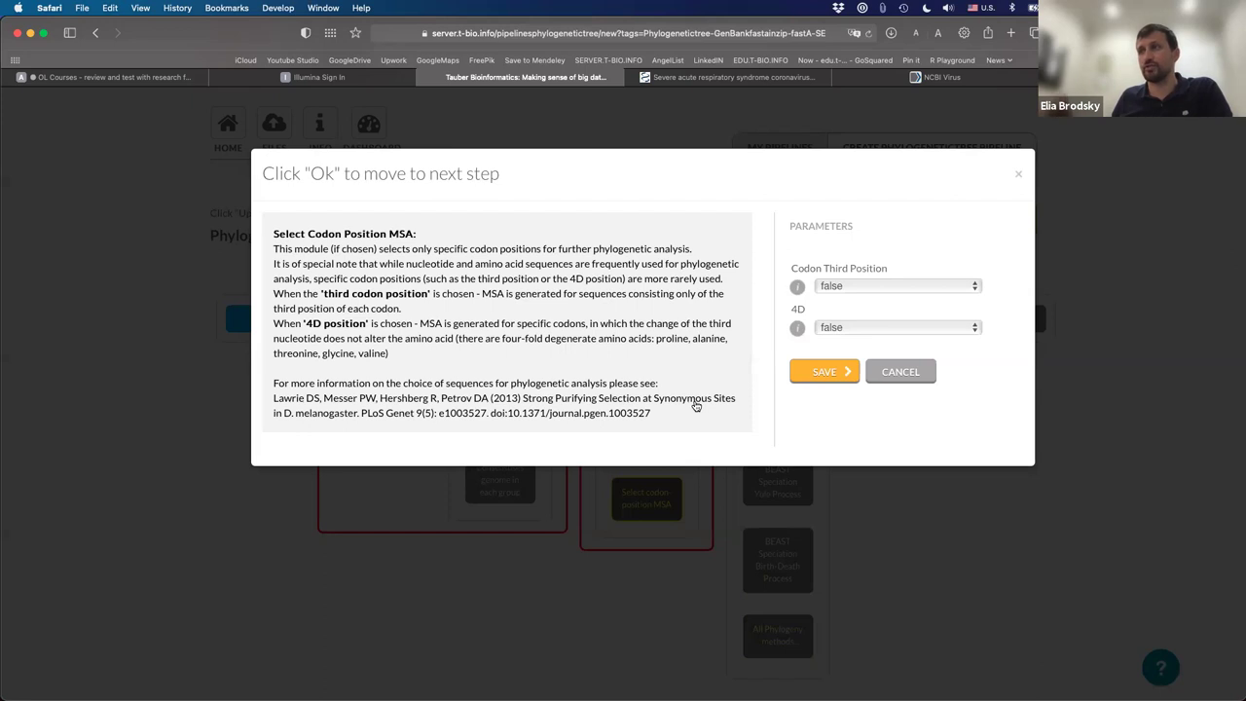
drag(273, 378, 636, 422)
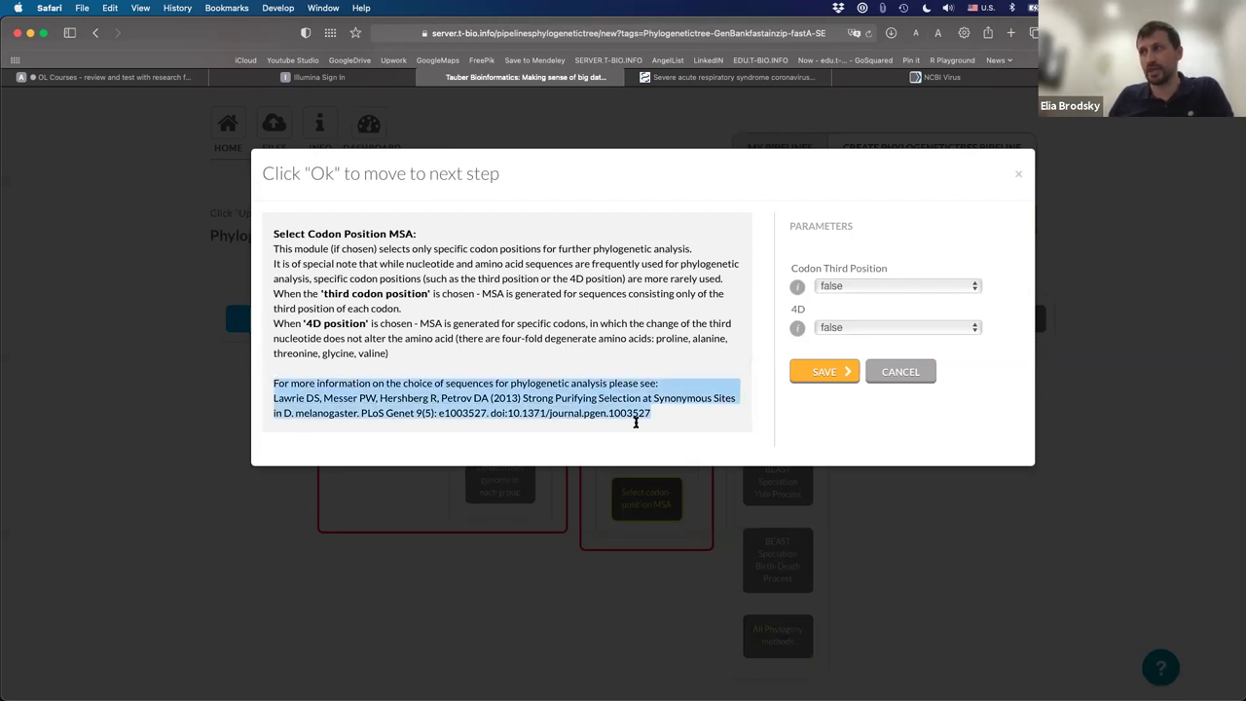
click(825, 372)
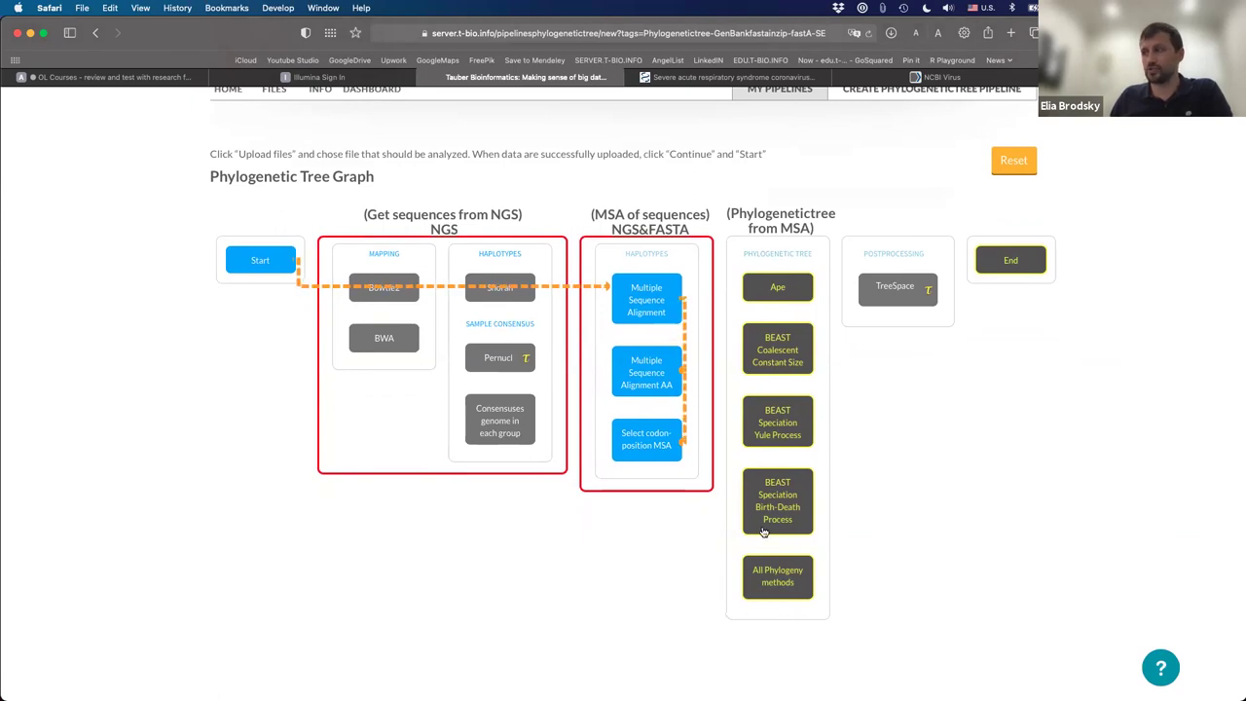
click(782, 364)
scroll(699, 379, down, 2)
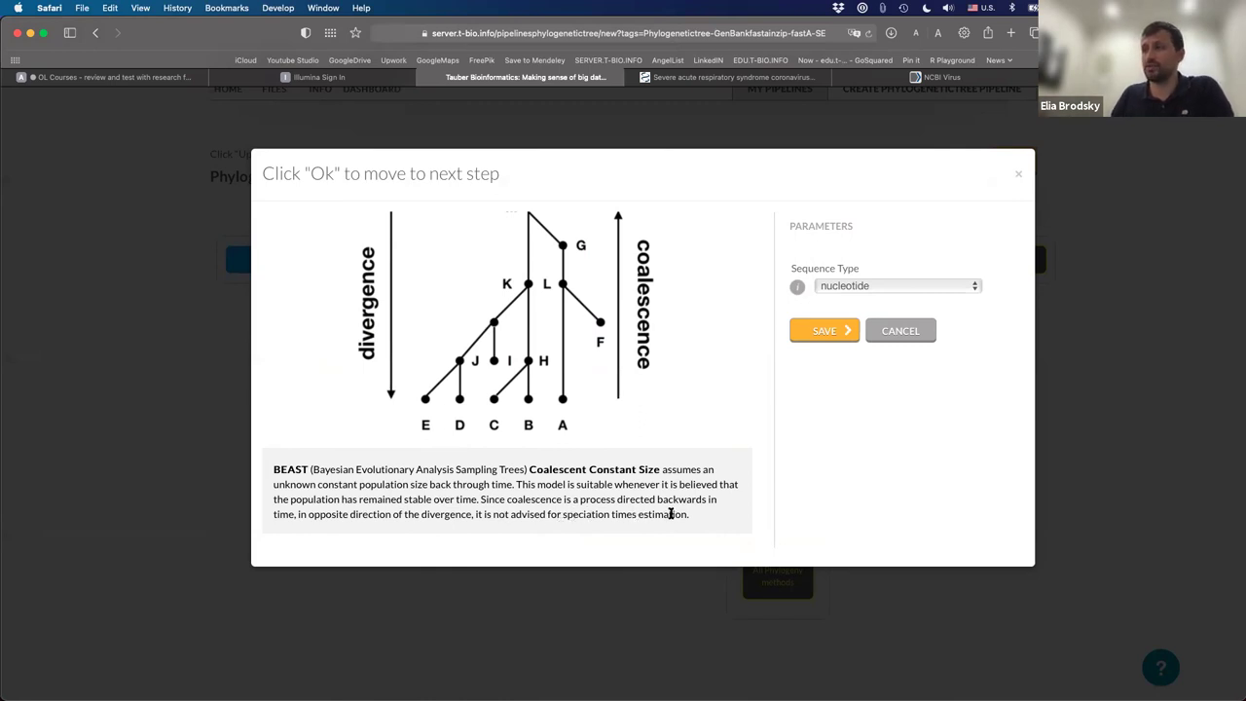
click(890, 331)
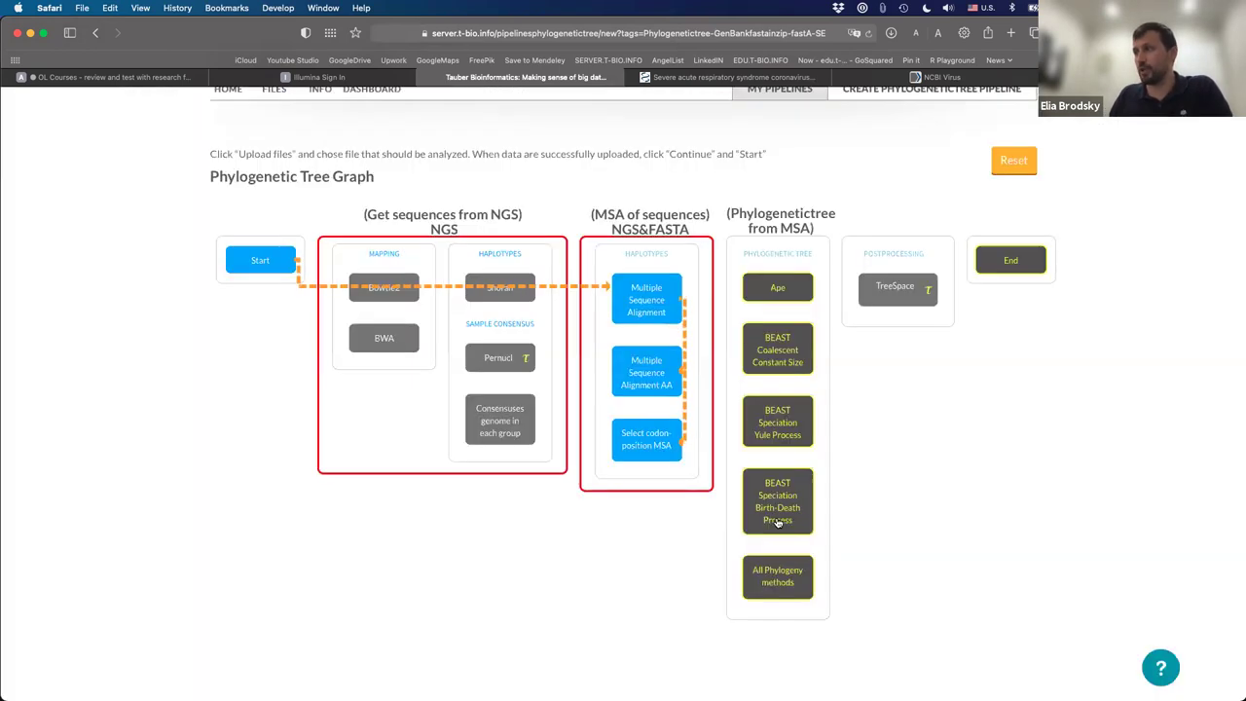
Add the BEAST Speciation Birth-Death Process with the nucleotide sequence type and close the pipeline with the End node
click(786, 521)
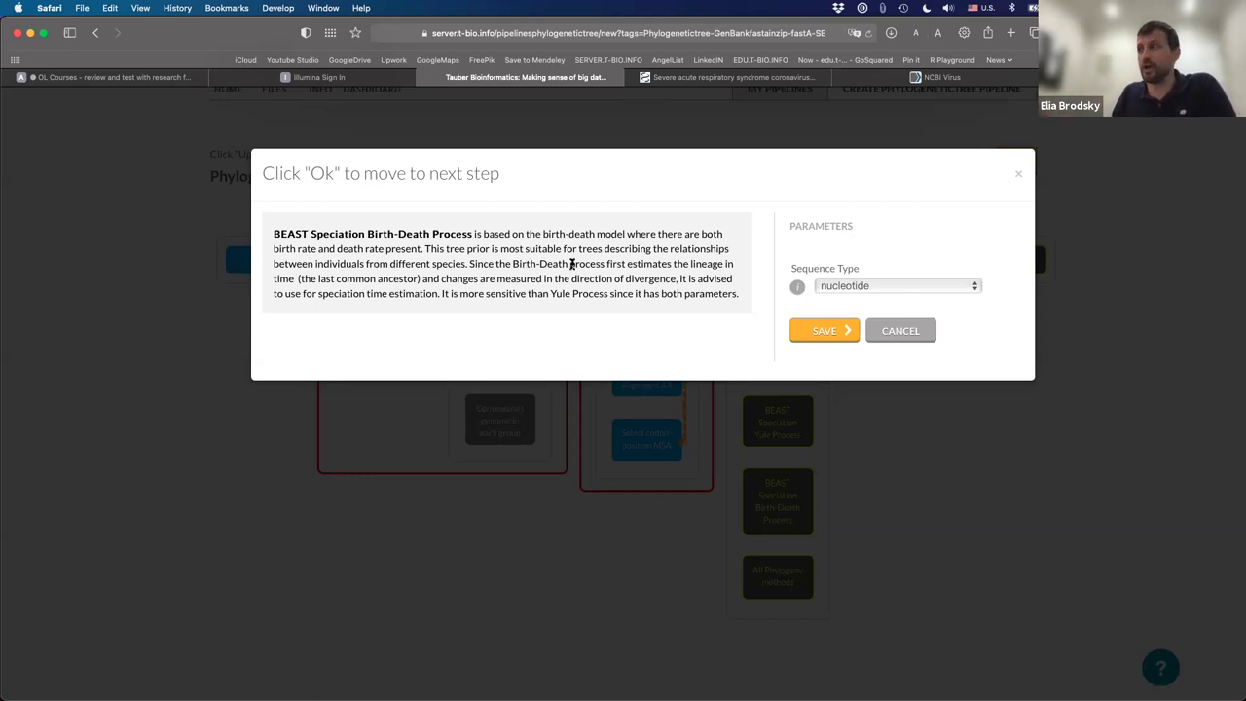
click(843, 334)
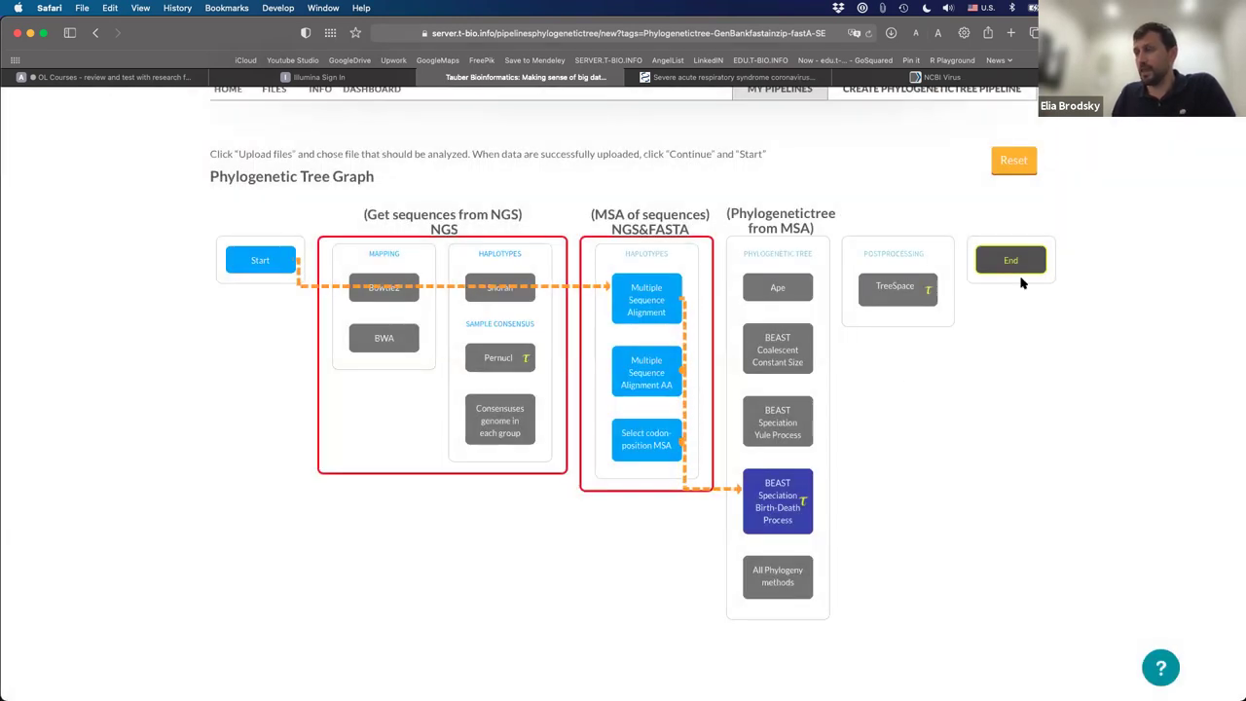
click(1024, 261)
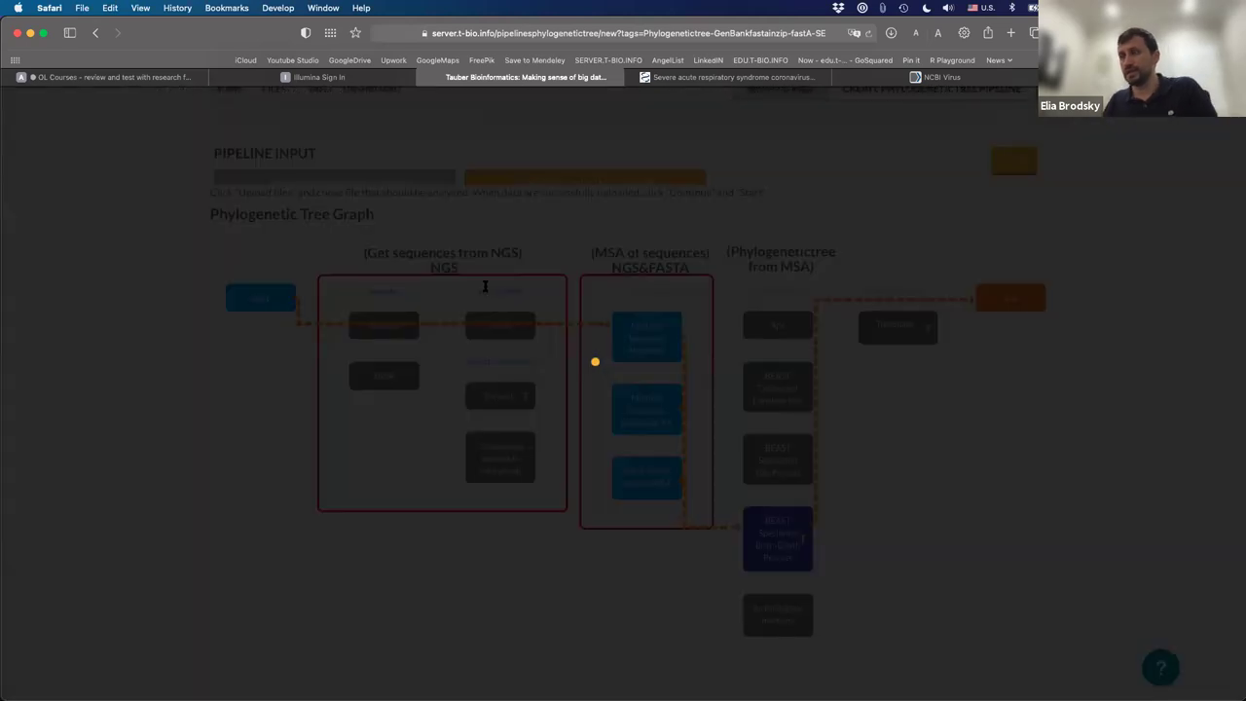
Name the pipeline "SARS-COV2- Louisiana vs California", save it, and run it on the cluster
click(485, 285)
text(SARS)
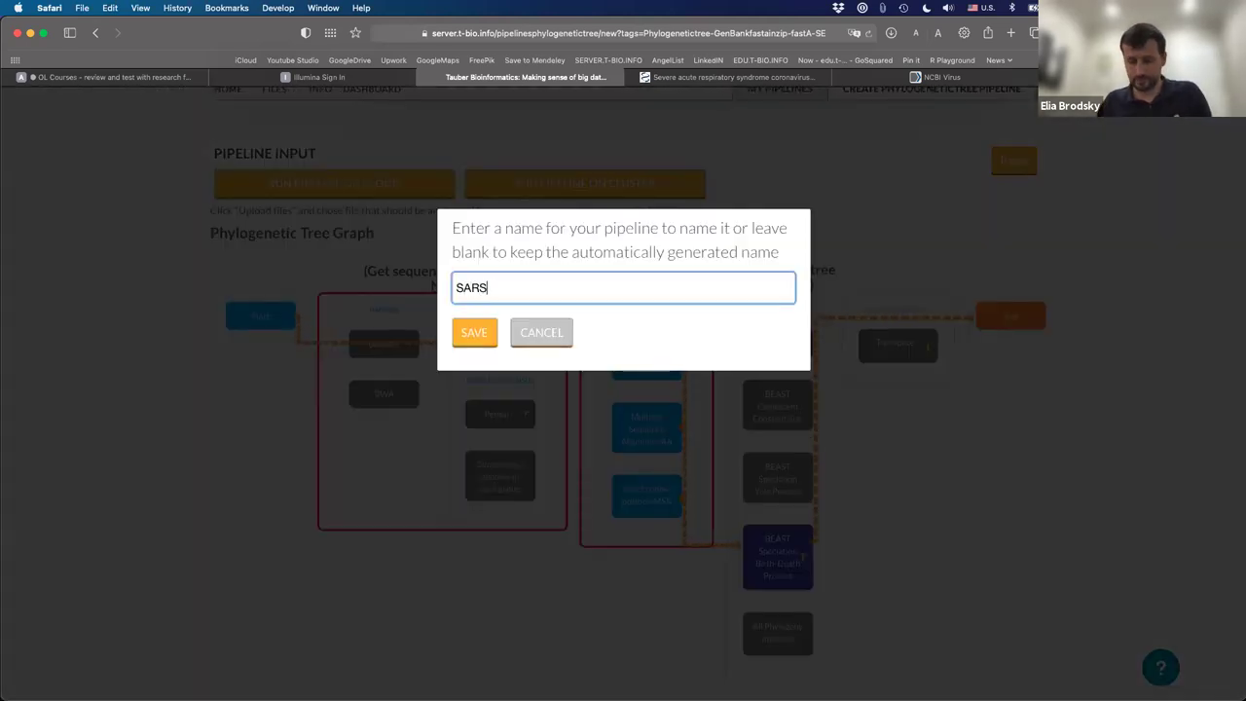
text(-COV2- Louisiana vs California)
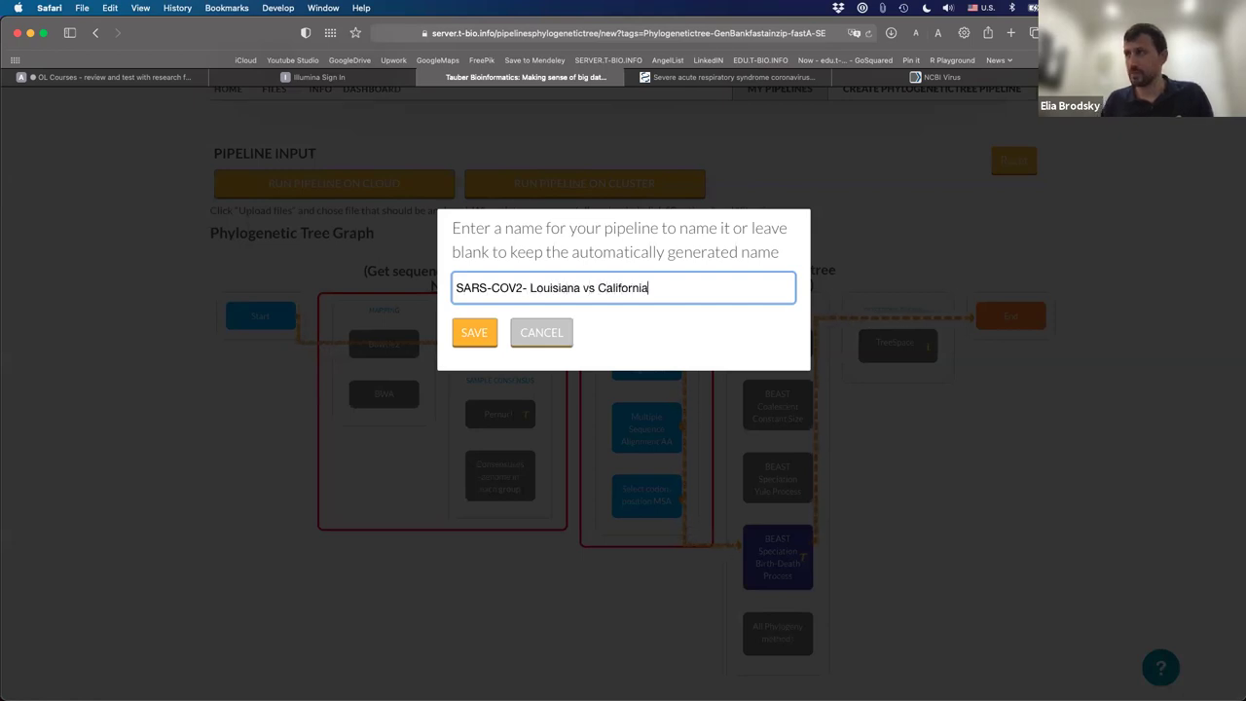
click(474, 333)
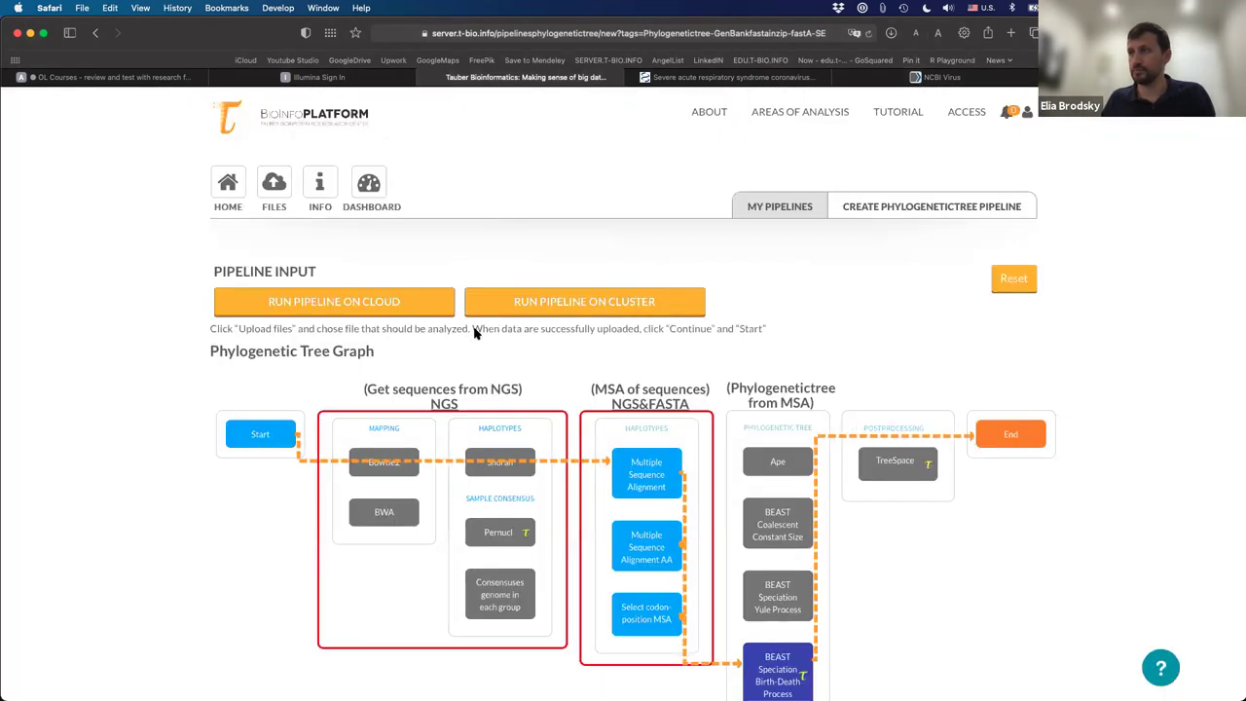
click(558, 303)
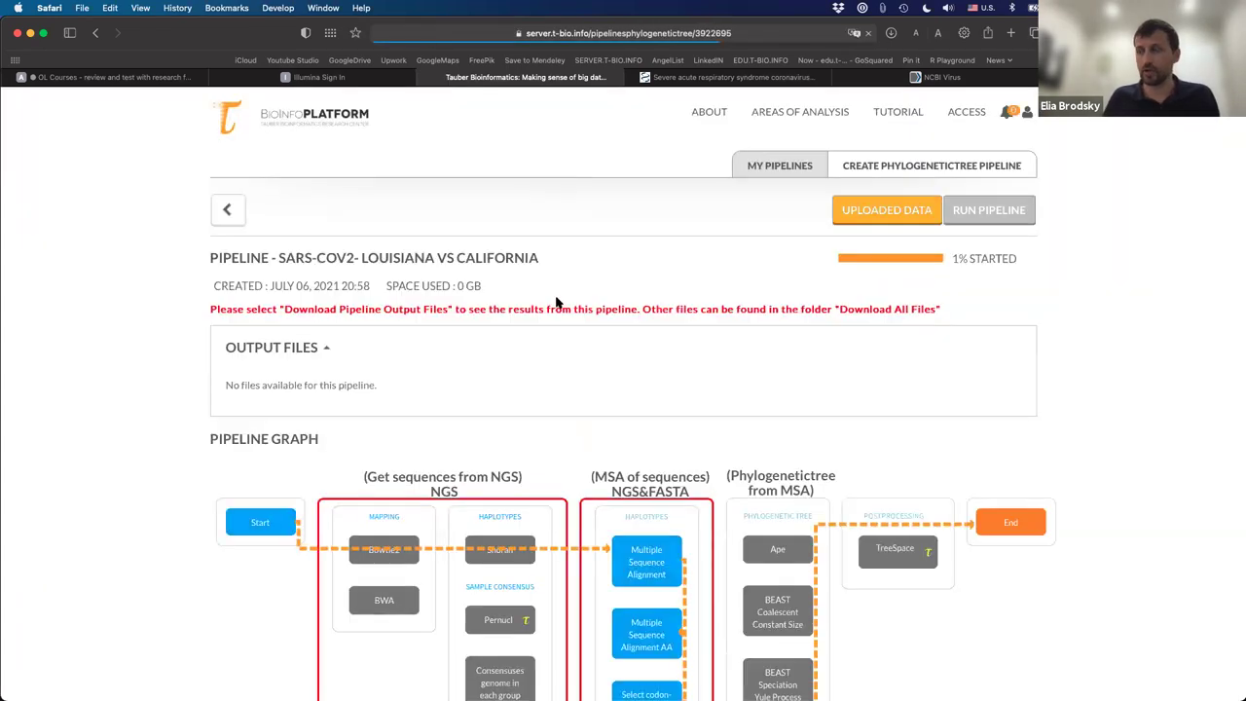
scroll(558, 303, down, 2)
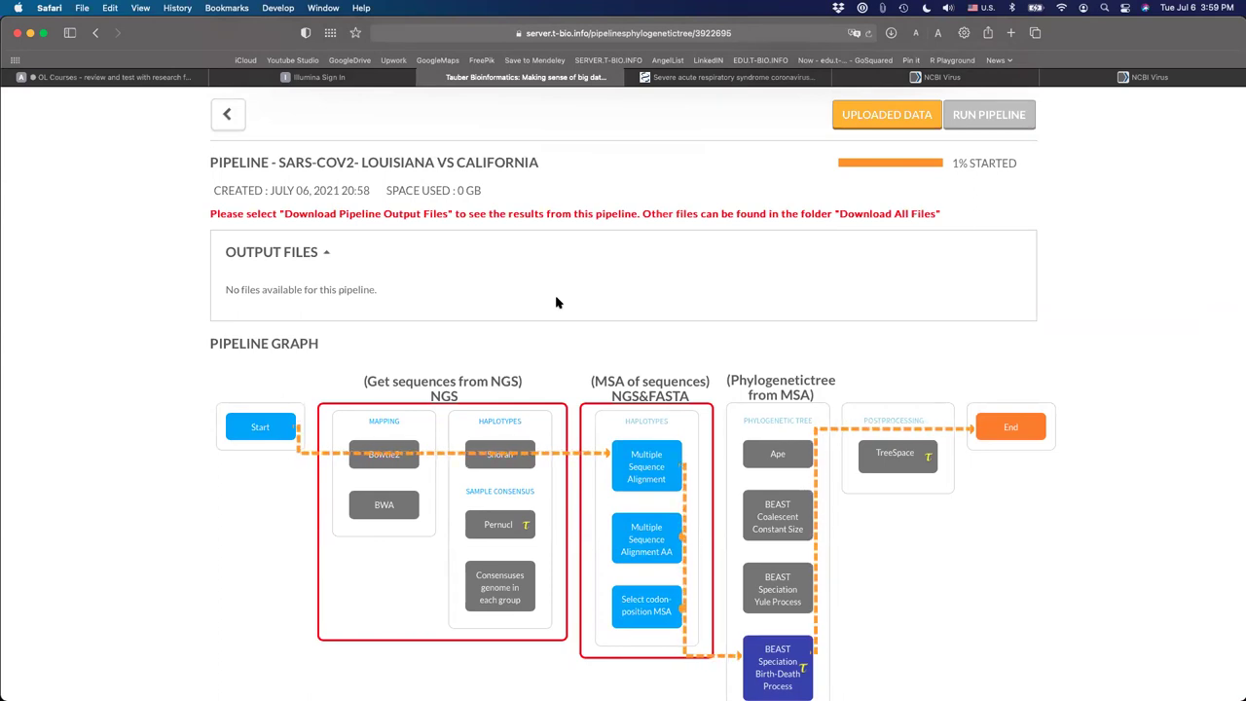
scroll(556, 308, down, 2)
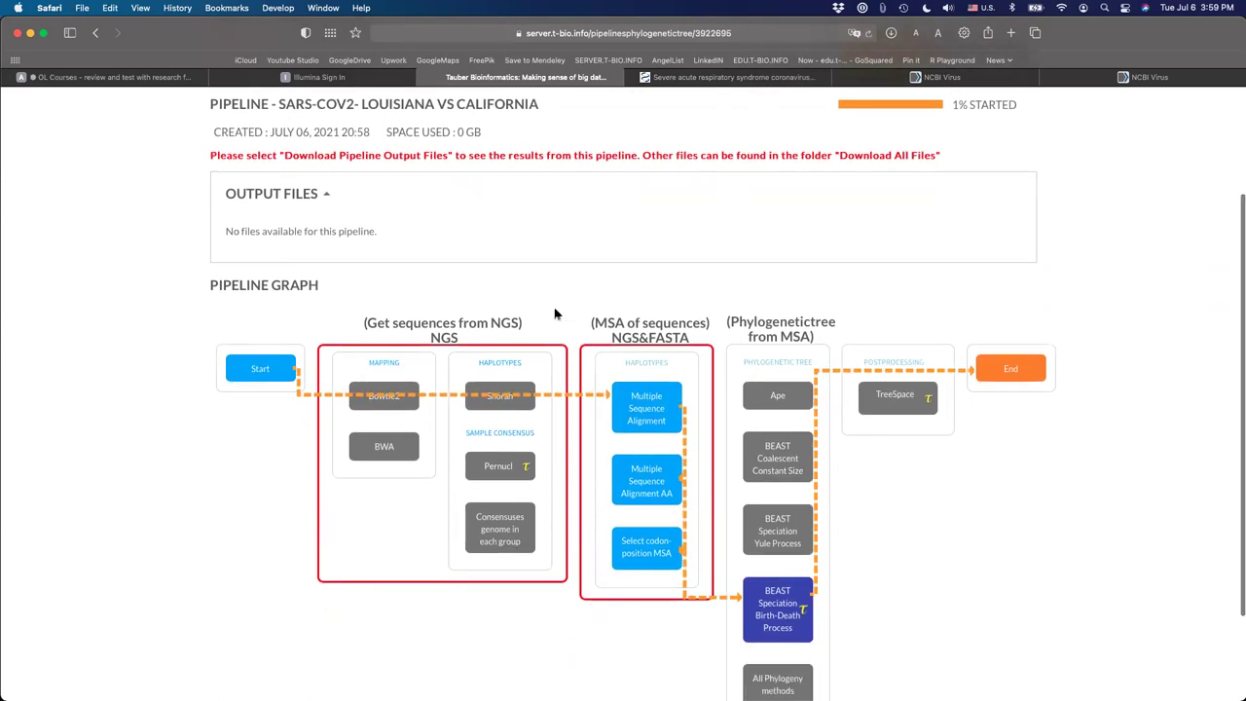
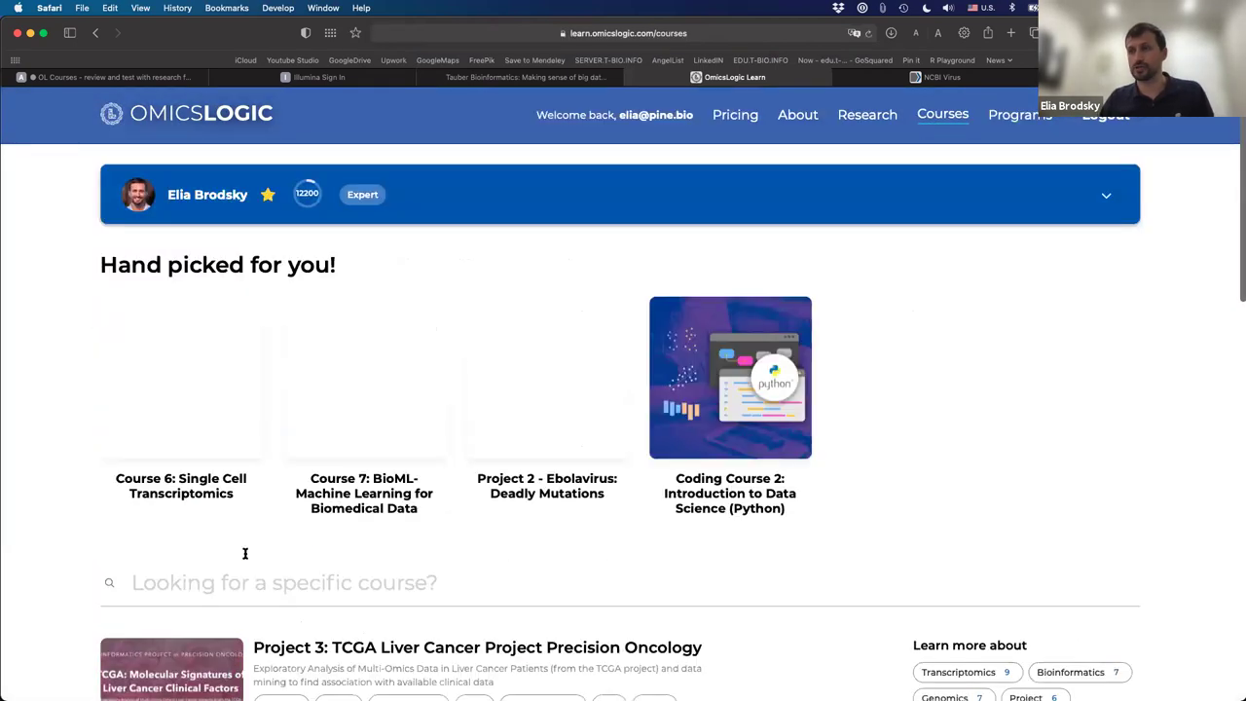
Open the OmicsLogic course "Project 1: COVID-19 Origin & Pathogenesis of SARS-COV2" and review its description and lessons
scroll(329, 548, down, 5)
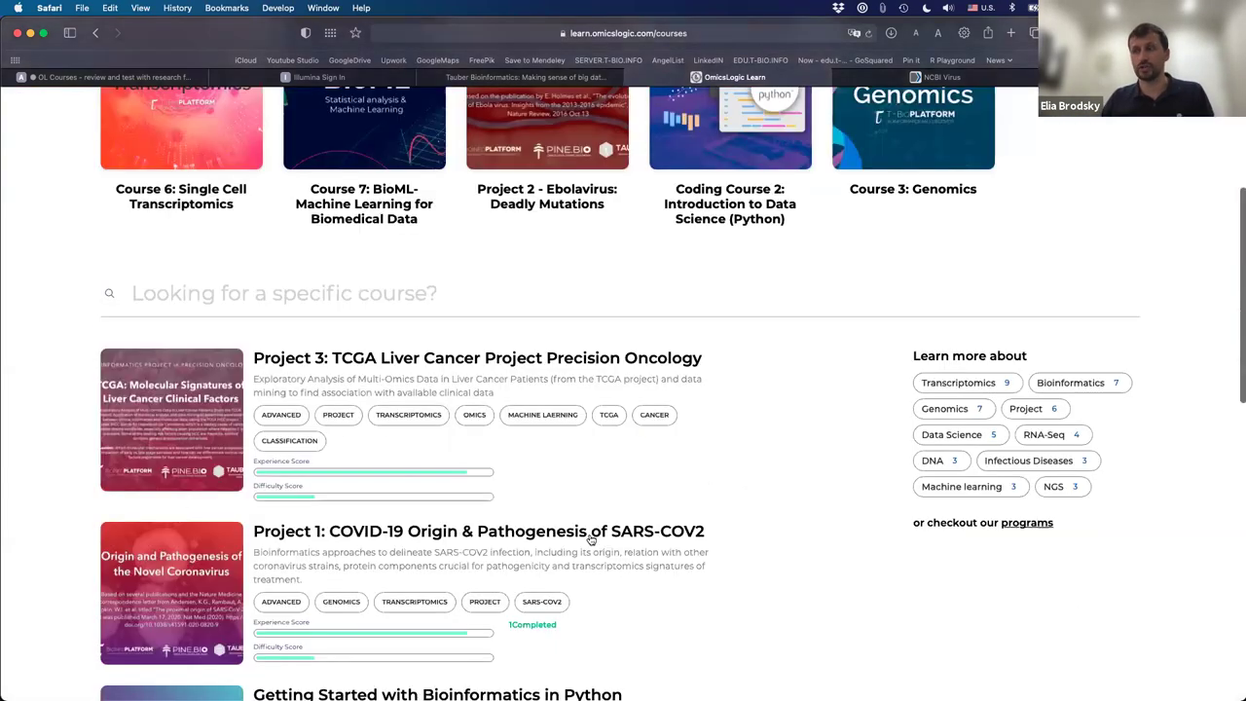
click(596, 536)
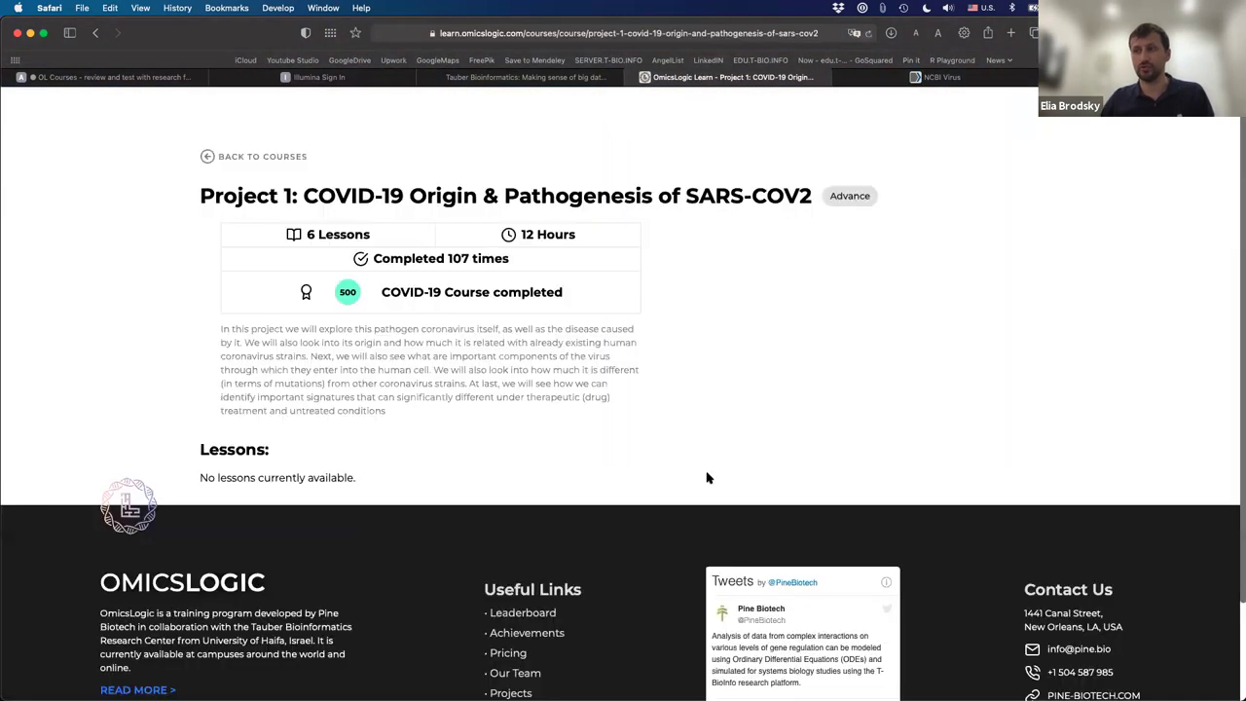
scroll(367, 467, down, 3)
scroll(370, 460, down, 1)
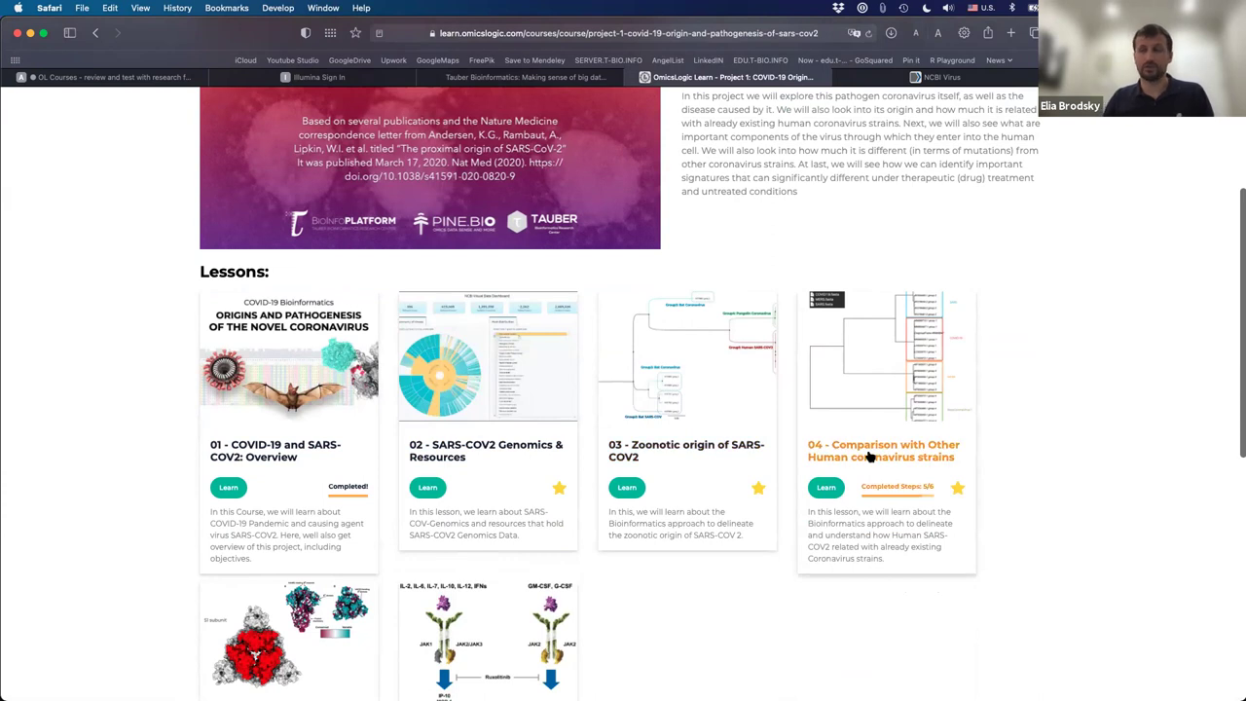
scroll(695, 412, down, 2)
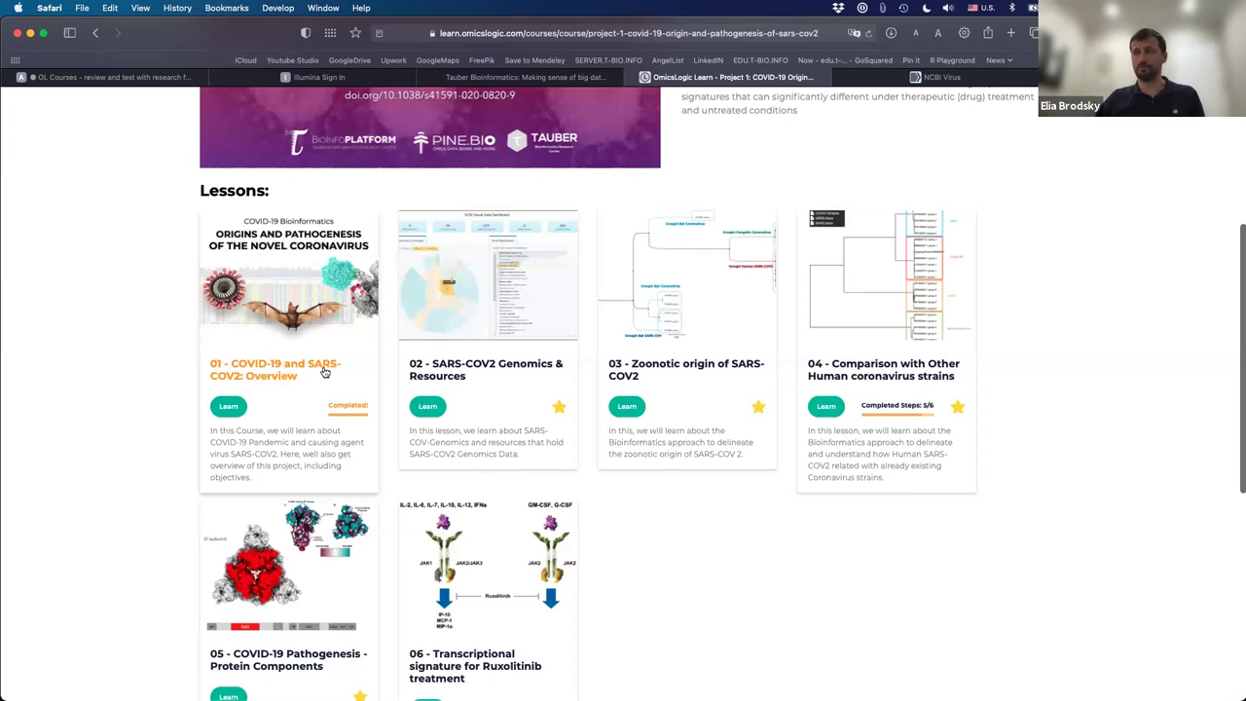
scroll(326, 368, up, 3)
scroll(776, 142, up, 3)
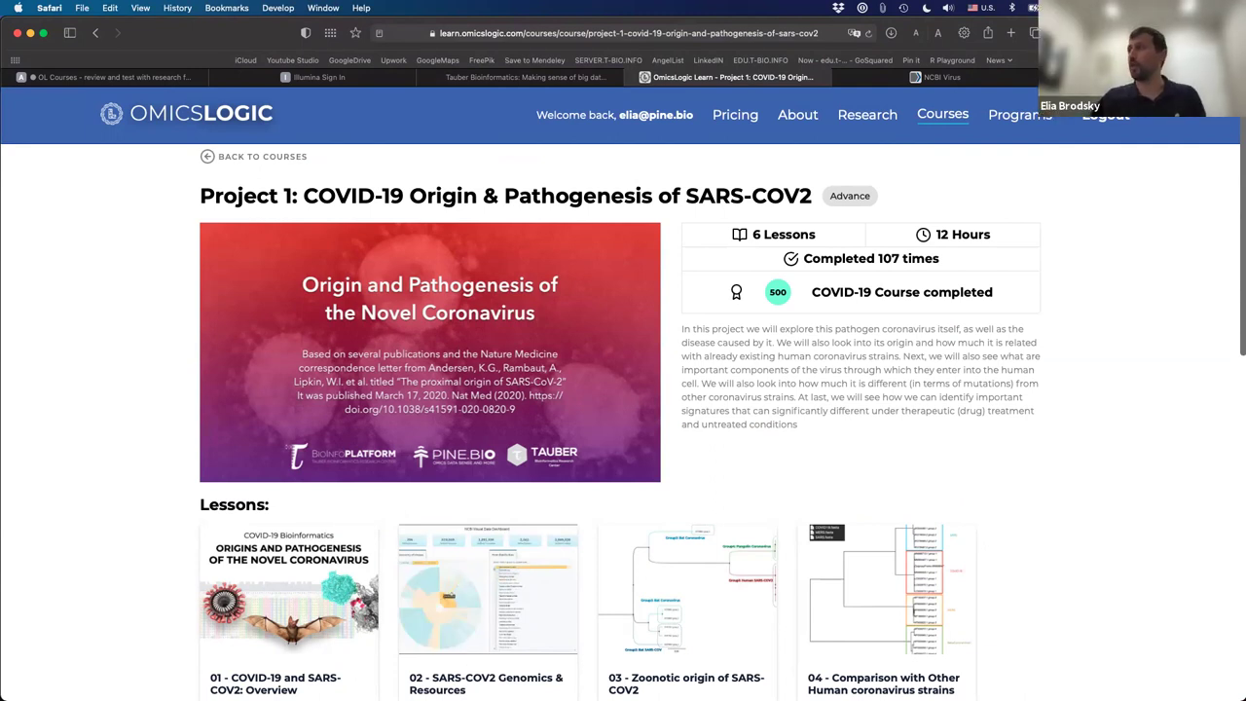
Return to the course catalogue, search it for "introdu", and browse the matching introductory courses
click(931, 116)
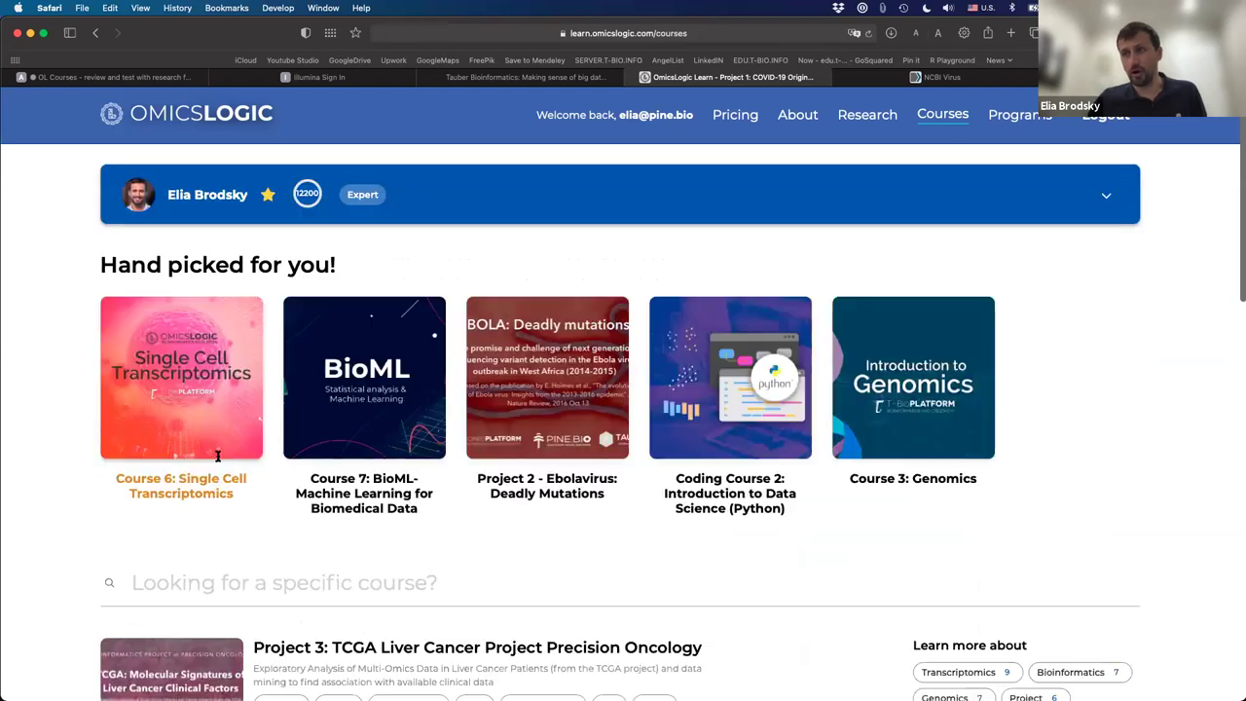
scroll(218, 456, down, 3)
click(218, 455)
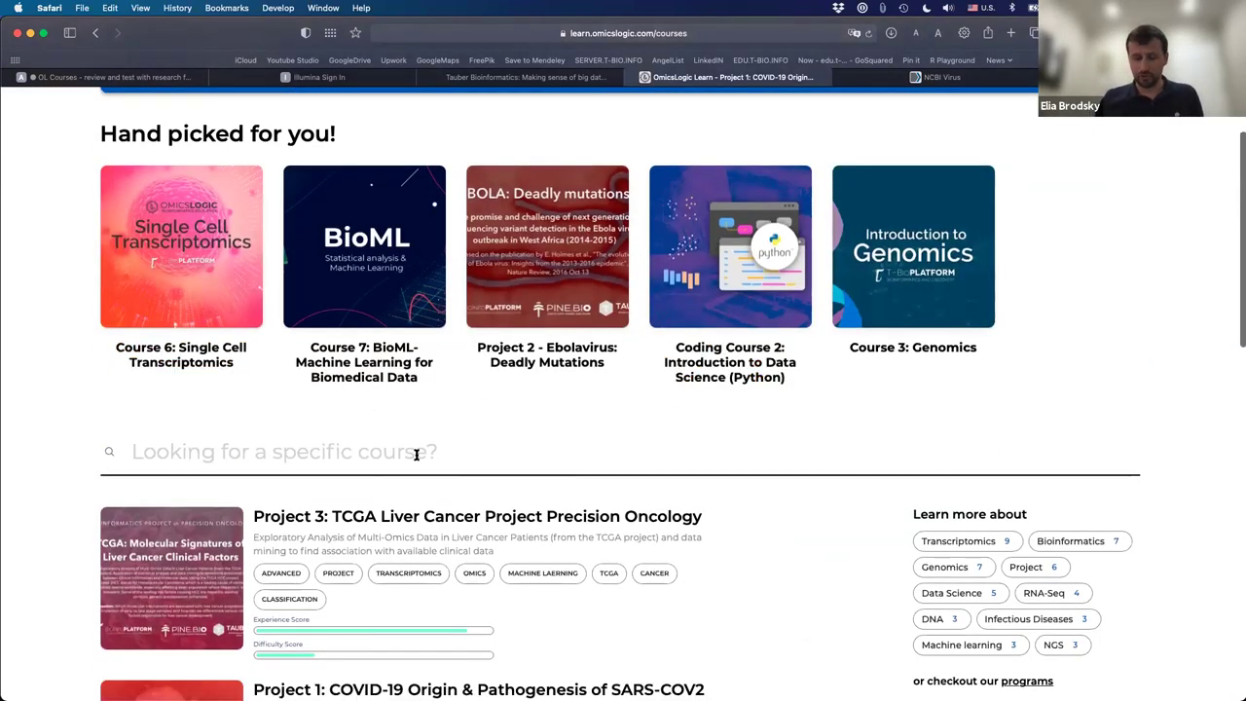
text(introdu)
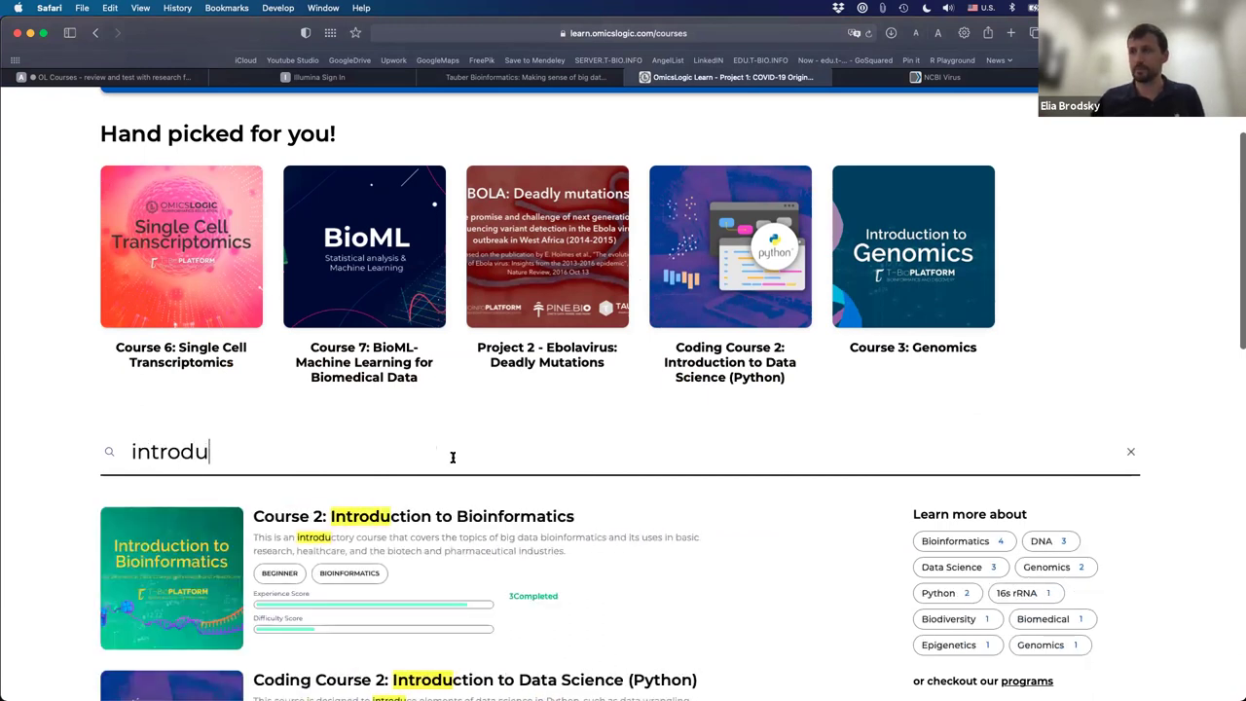
scroll(480, 466, down, 1)
scroll(480, 466, down, 5)
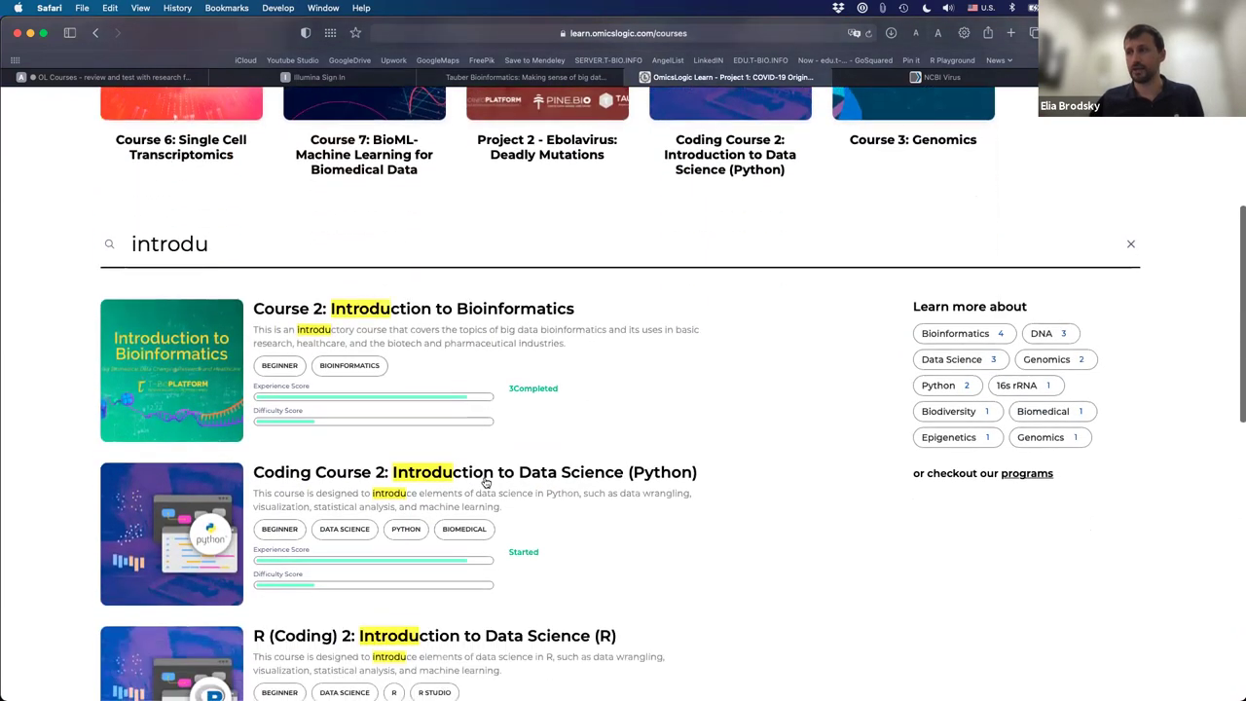
Review the lessons of the course "R (Coding) 2: Introduction to Data Science (R)" and return to the course catalogue
click(466, 491)
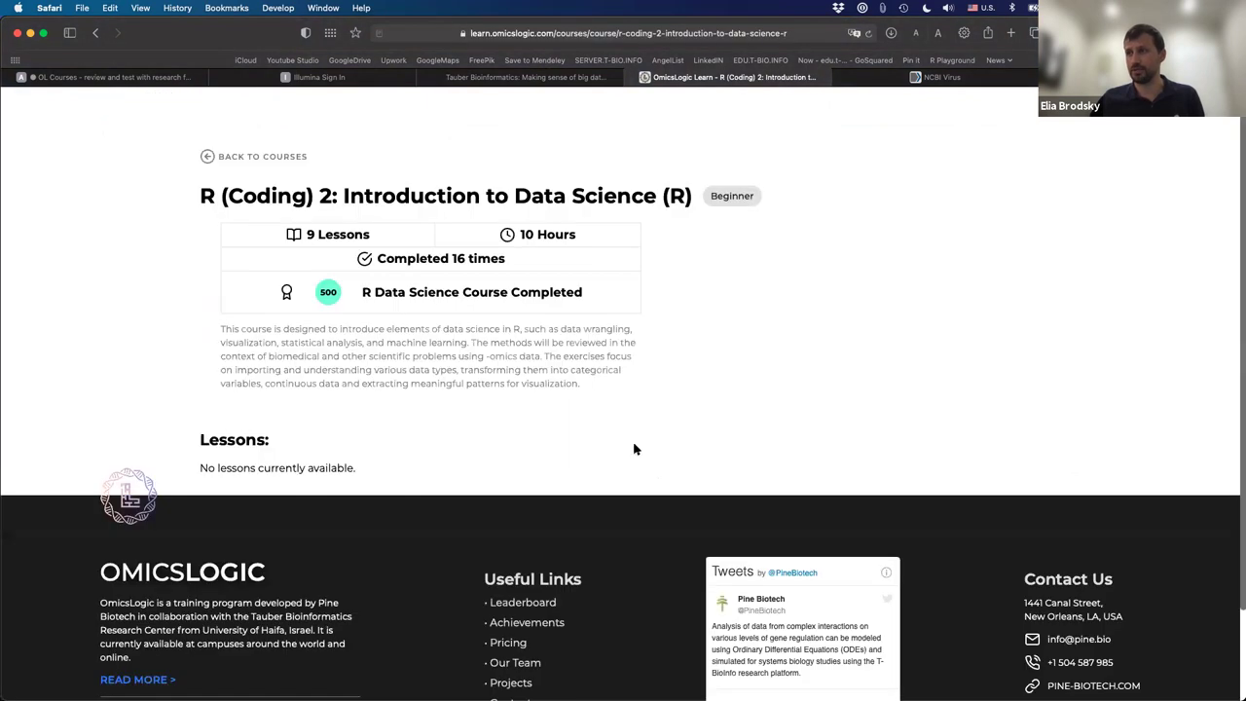
scroll(633, 445, down, 2)
scroll(633, 451, down, 10)
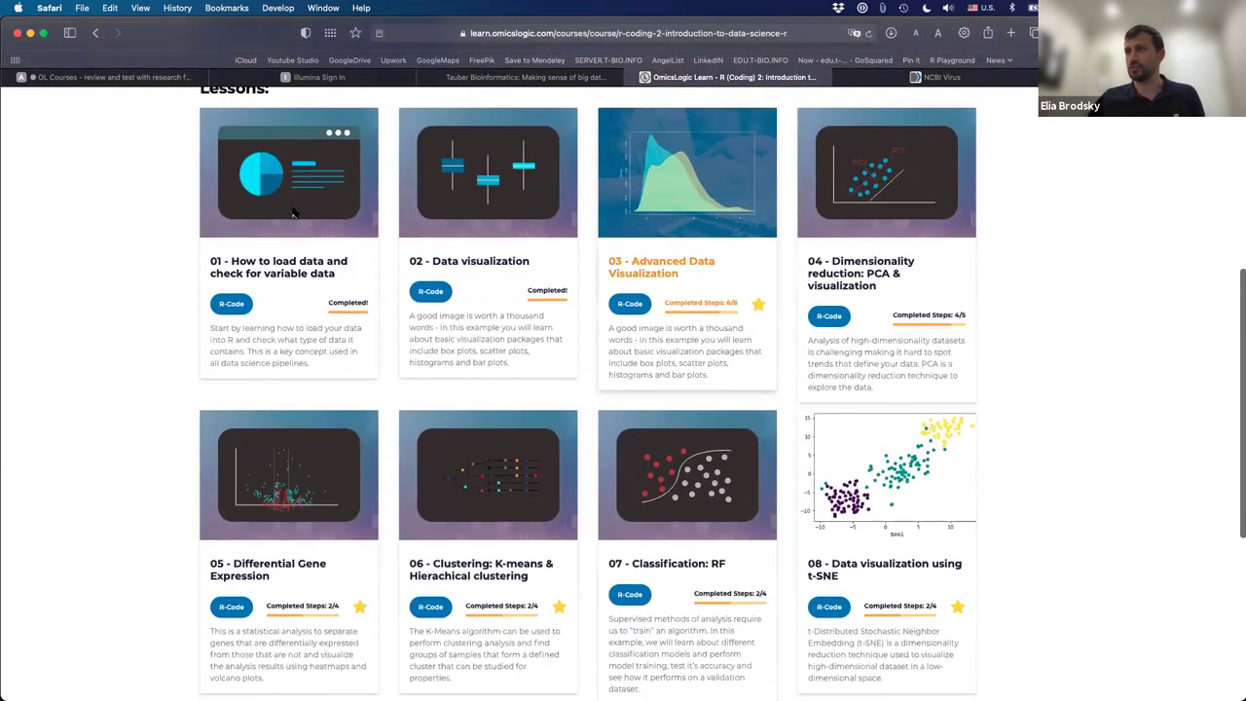
scroll(624, 389, up, 7)
click(98, 34)
click(97, 33)
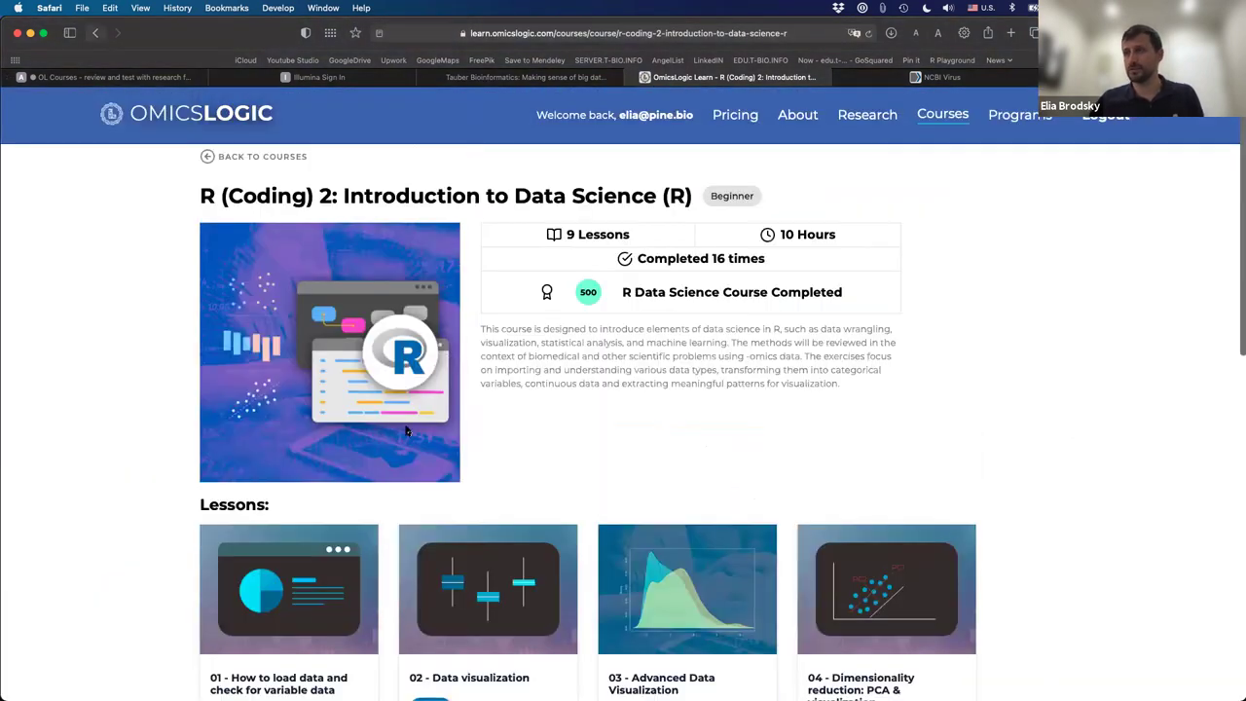
scroll(623, 389, up, 10)
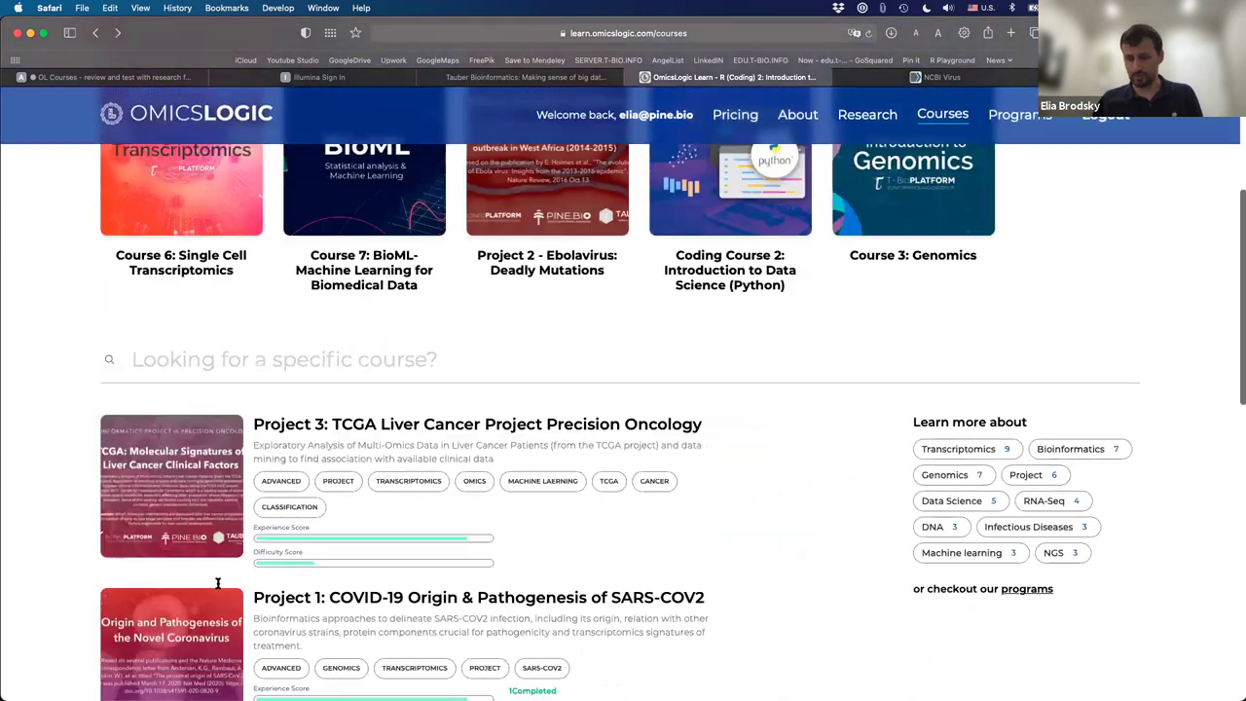
Search the course catalogue for "introduction to r" and browse through to the second page of results
click(292, 582)
text(introduction to r)
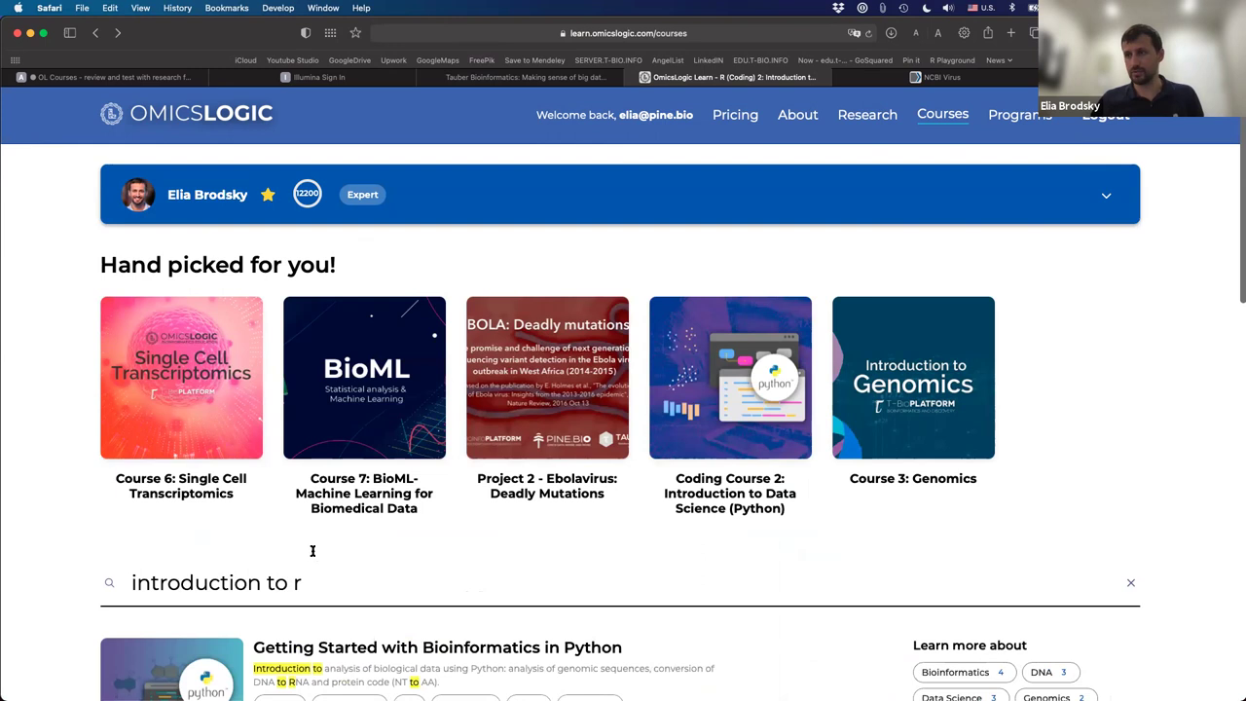
scroll(312, 551, down, 5)
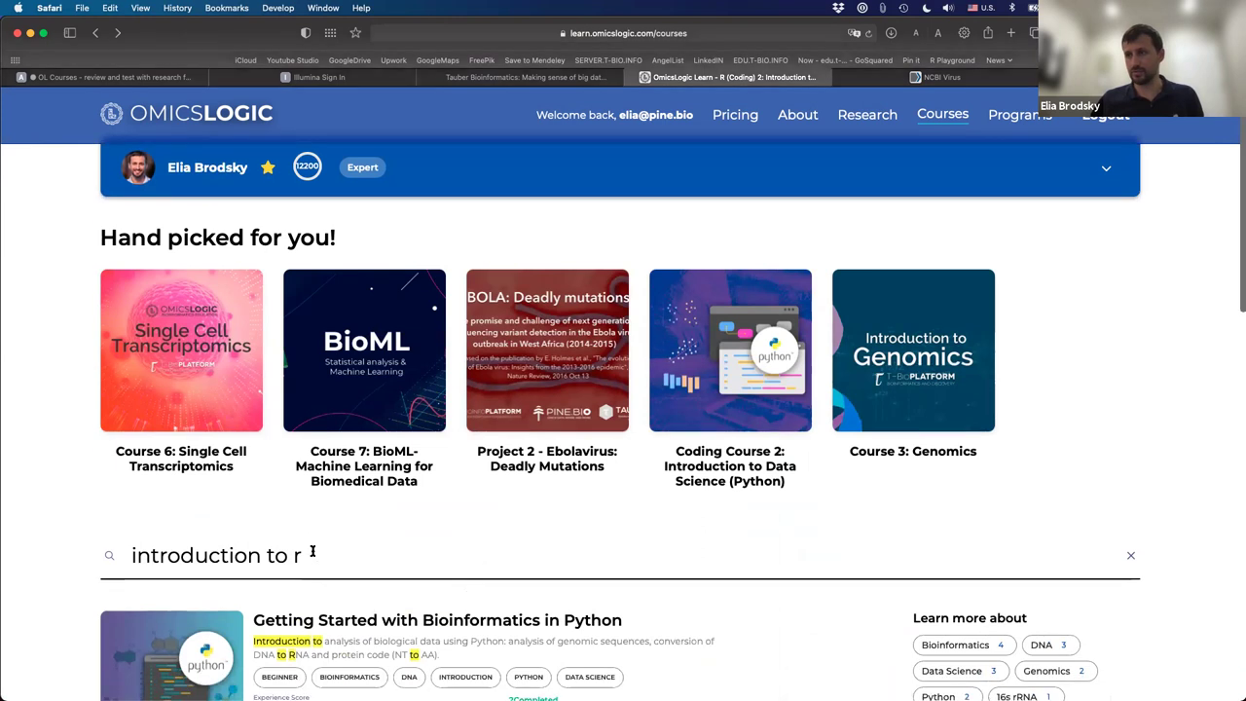
scroll(499, 516, down, 3)
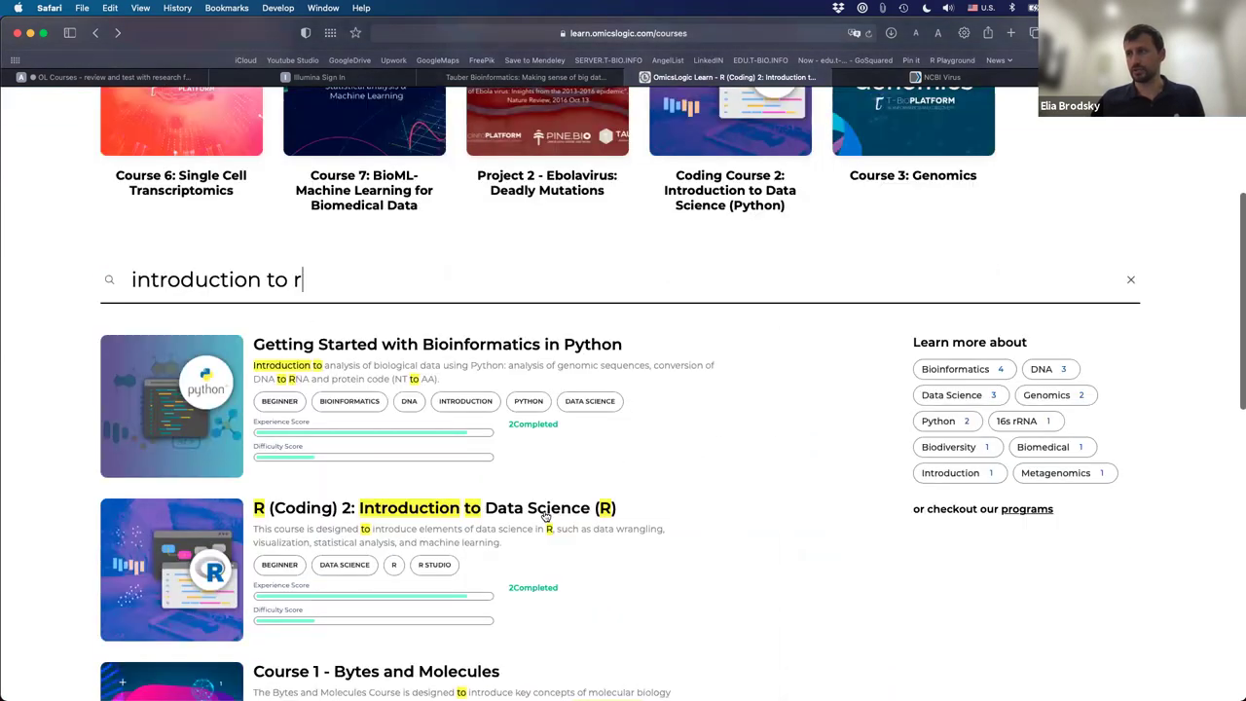
scroll(542, 514, down, 12)
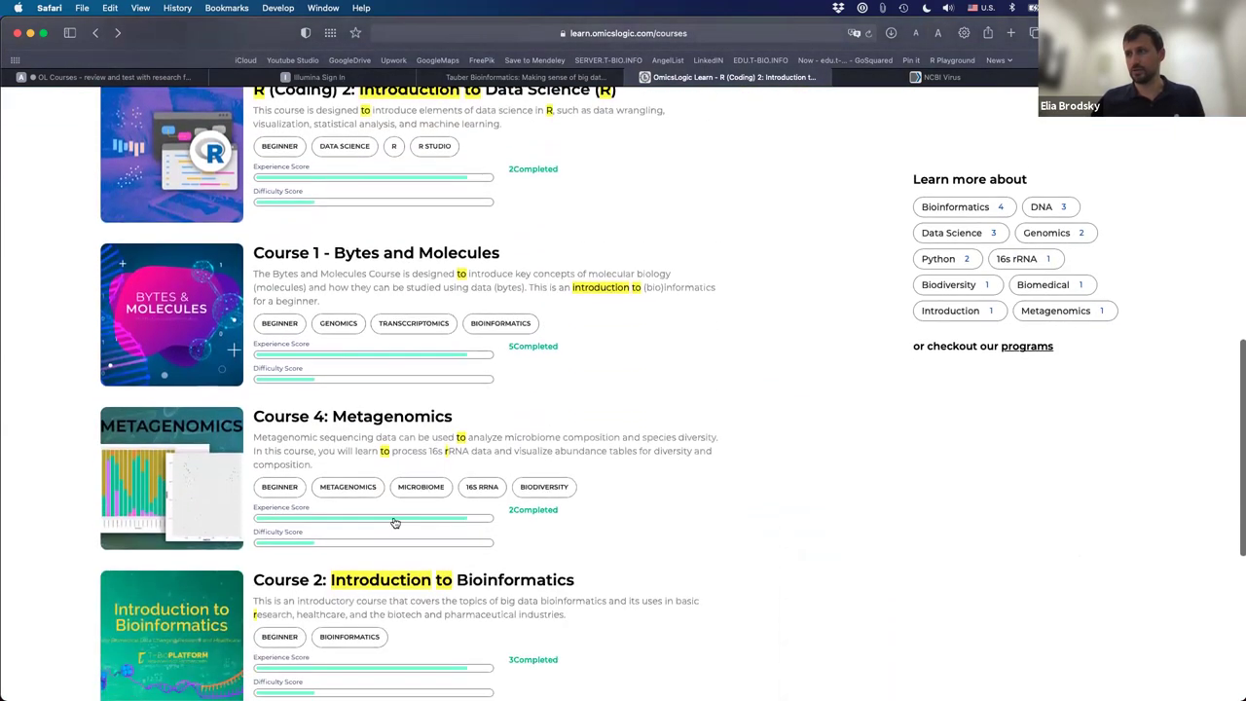
scroll(435, 520, down, 3)
click(423, 559)
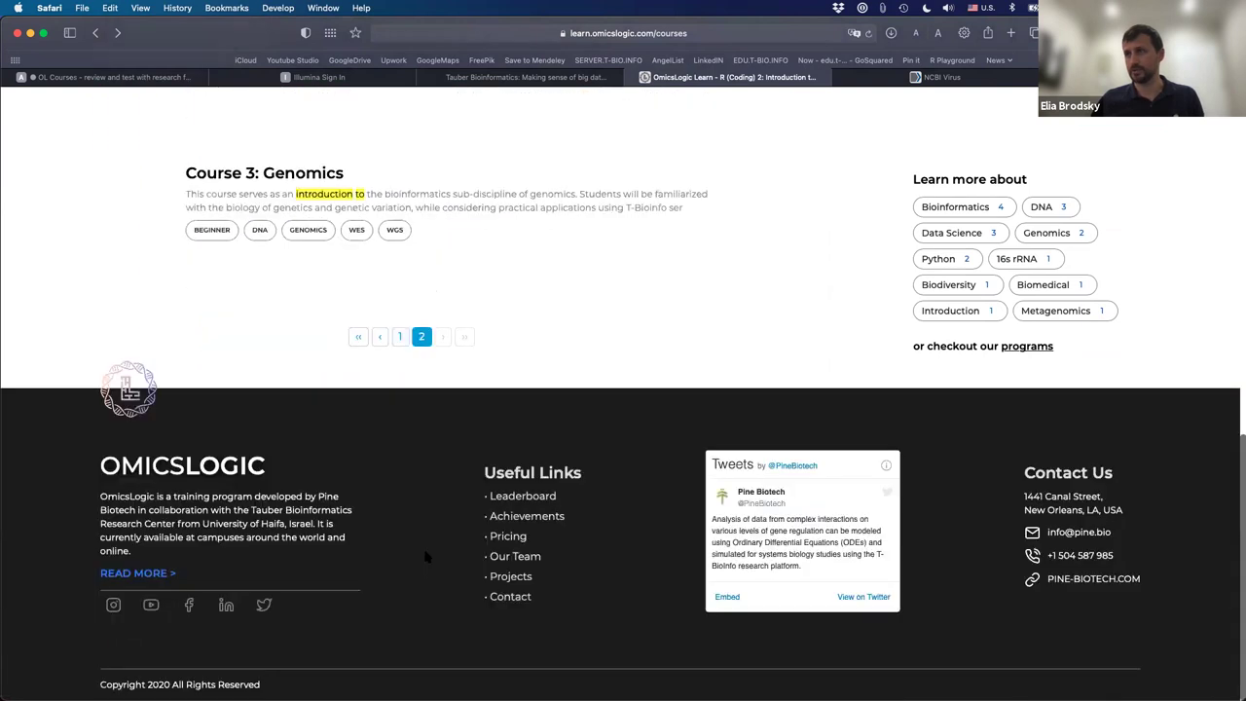
scroll(425, 556, up, 10)
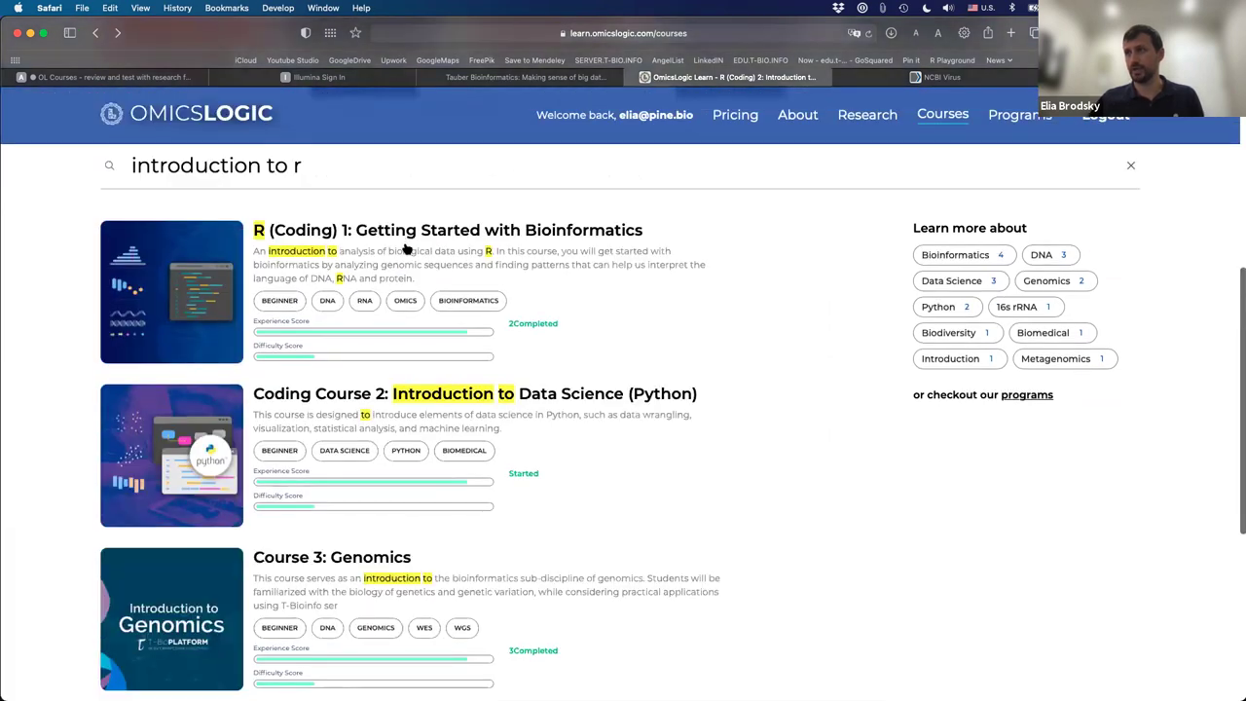
Open the course "R (Coding) 1: Getting Started with Bioinformatics" and review its description and lessons
click(561, 230)
scroll(87, 416, down, 1)
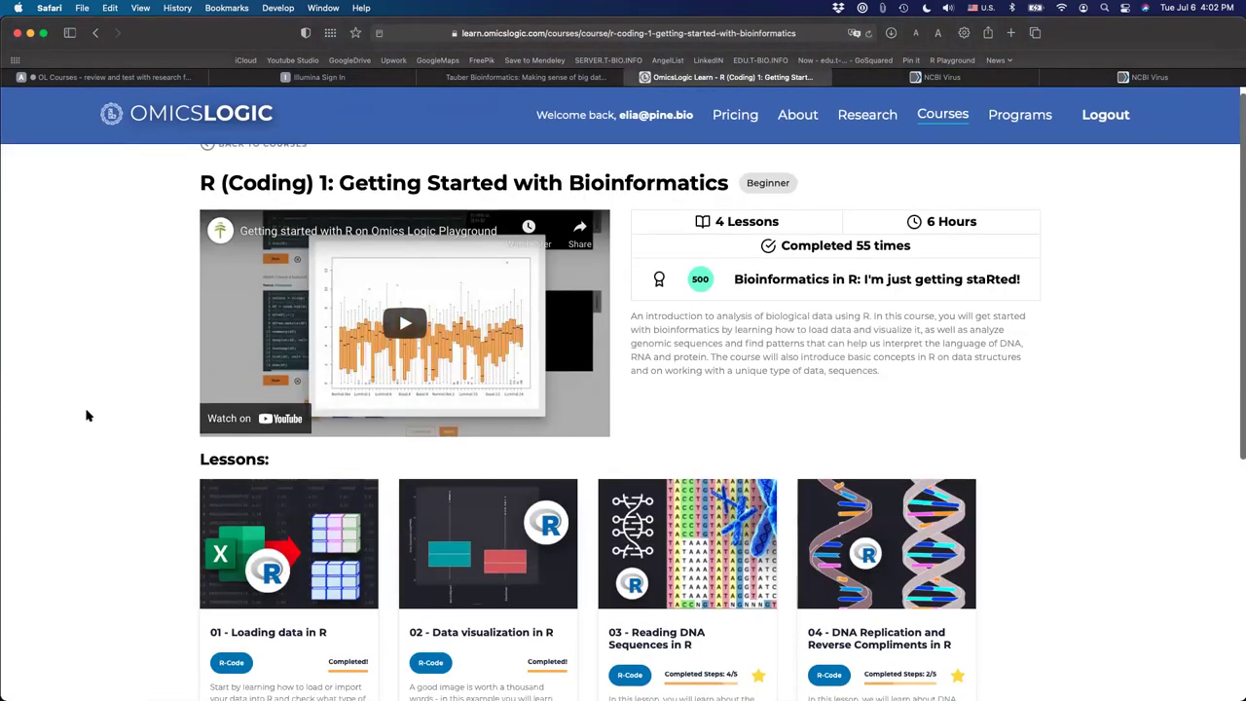
scroll(86, 416, down, 2)
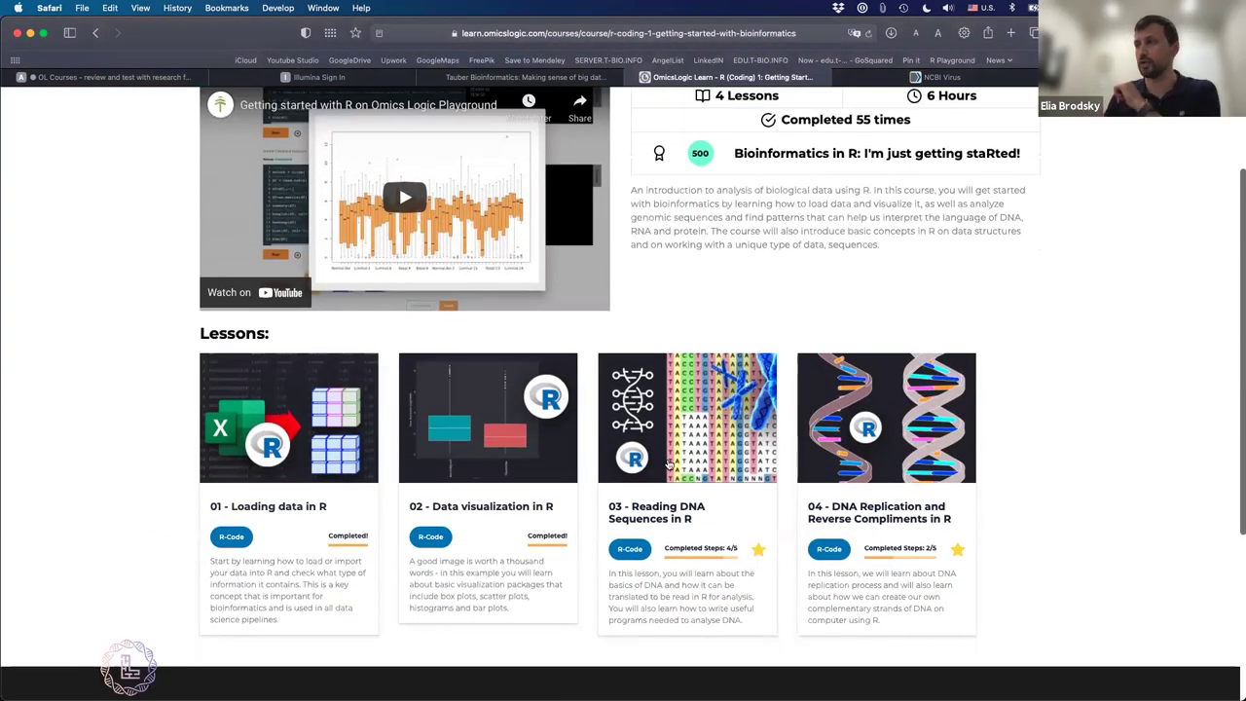
Open the lesson "03 - Reading DNA Sequences in R" and read through its Introduction and Learn the code sections
click(662, 510)
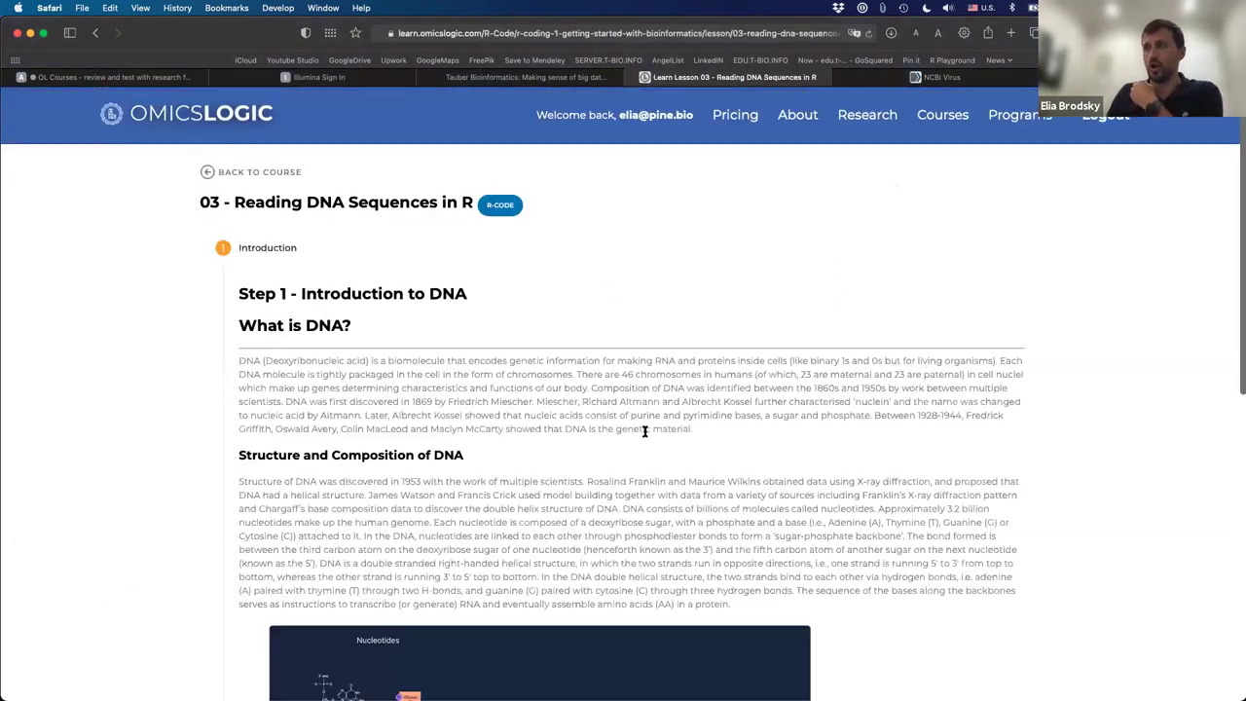
scroll(641, 432, down, 10)
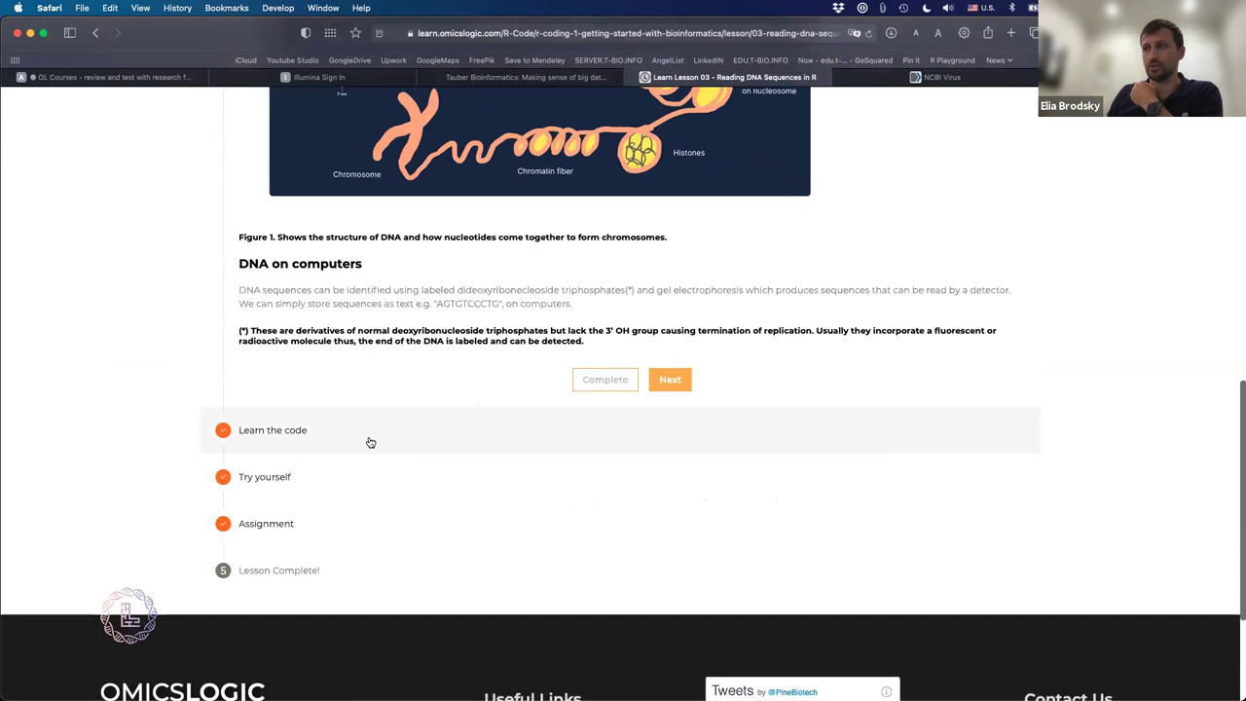
click(368, 440)
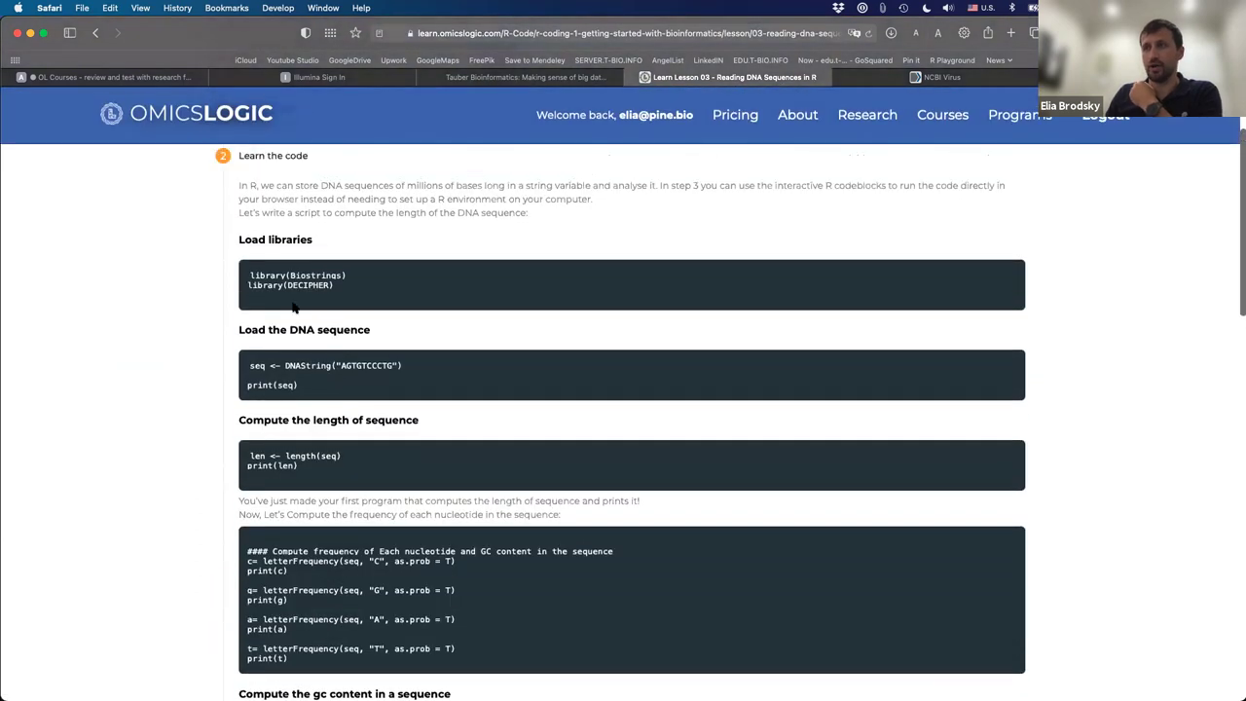
double_click(393, 367)
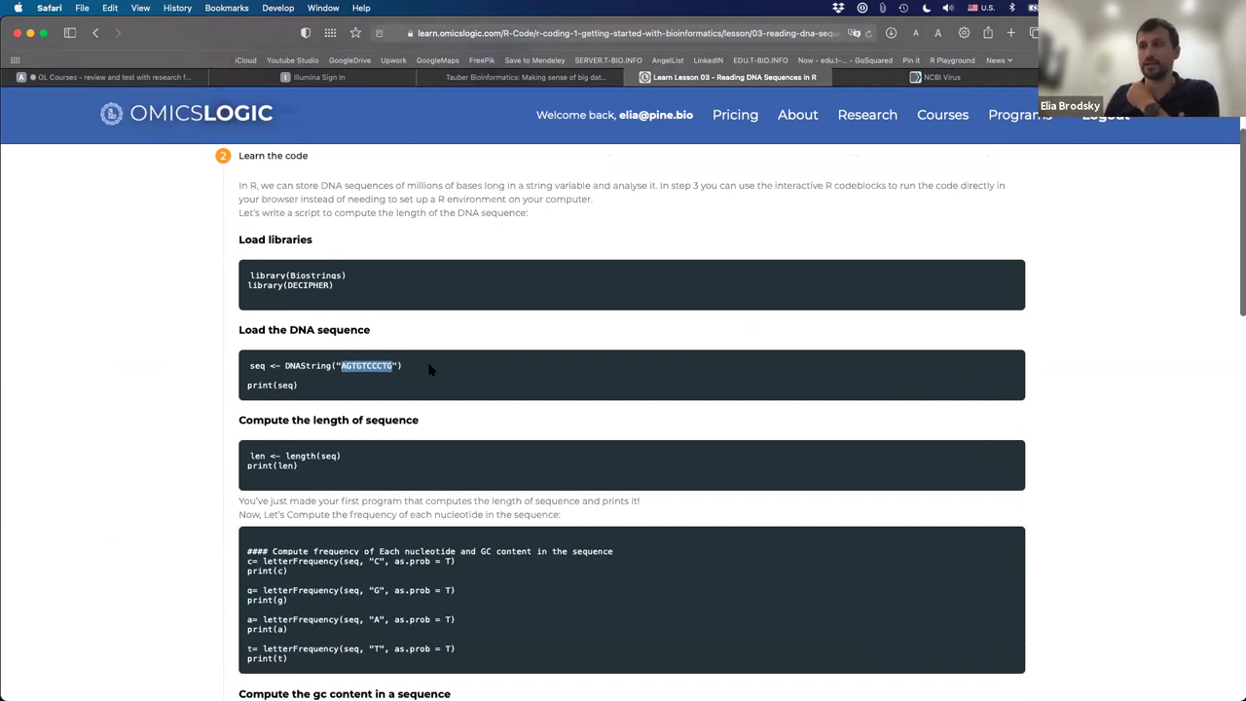
scroll(431, 368, down, 10)
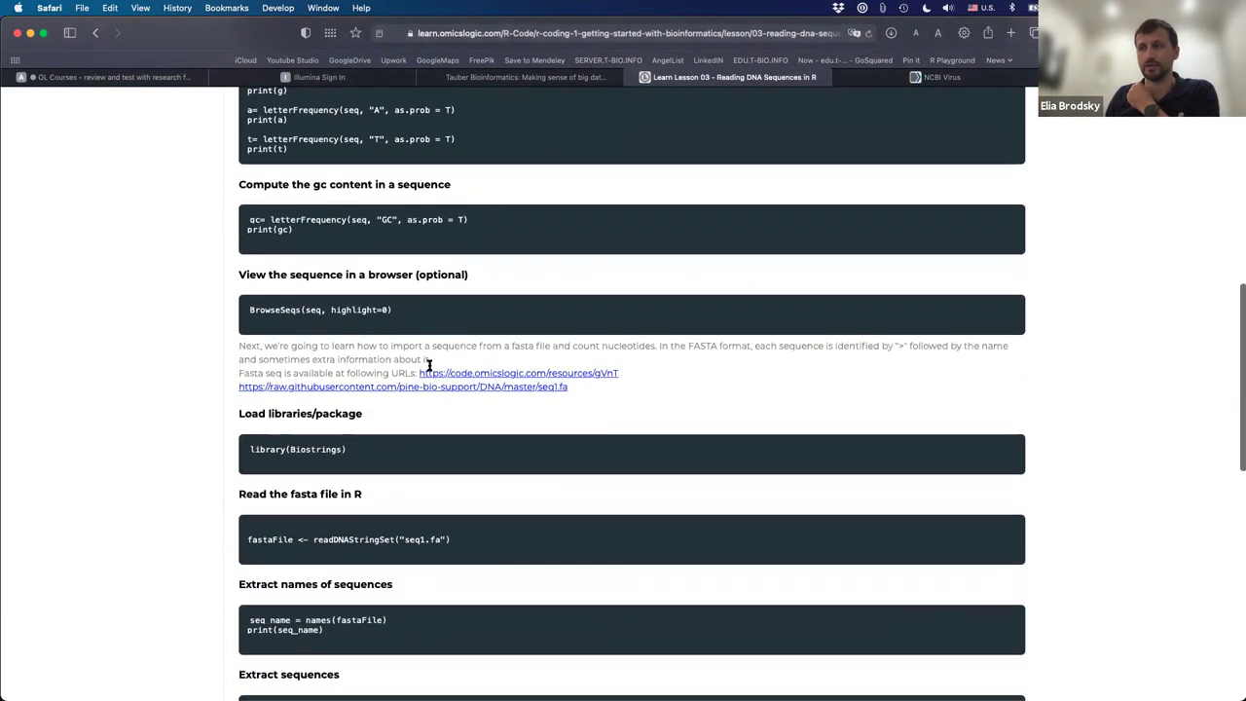
scroll(428, 365, down, 5)
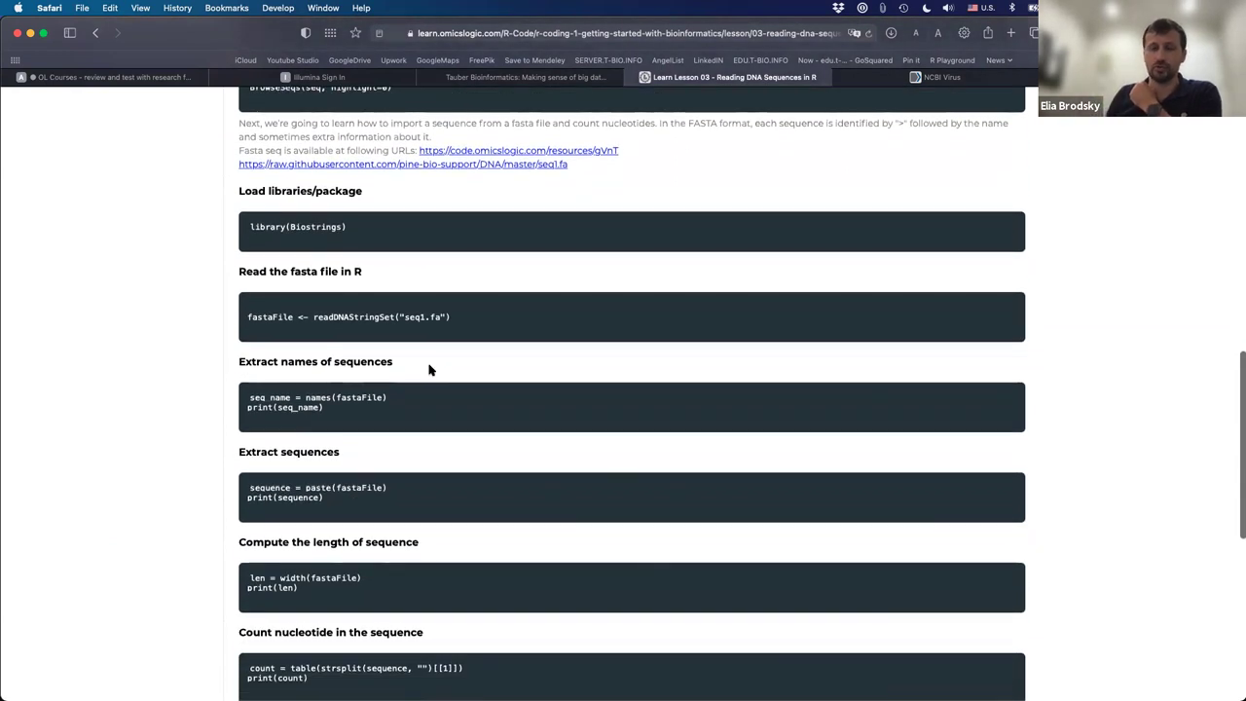
scroll(521, 367, down, 8)
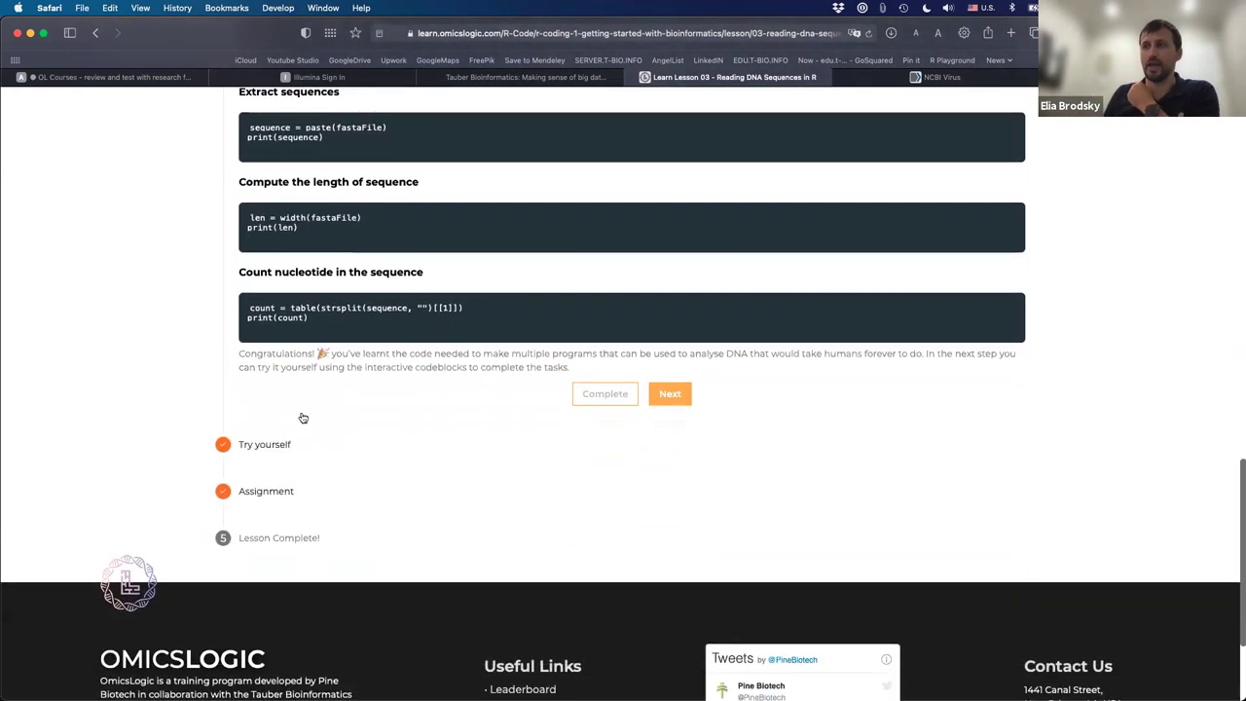
Run the R code in the lesson's Try yourself section to compute the DNA sequence's length and nucleotide frequencies
click(279, 420)
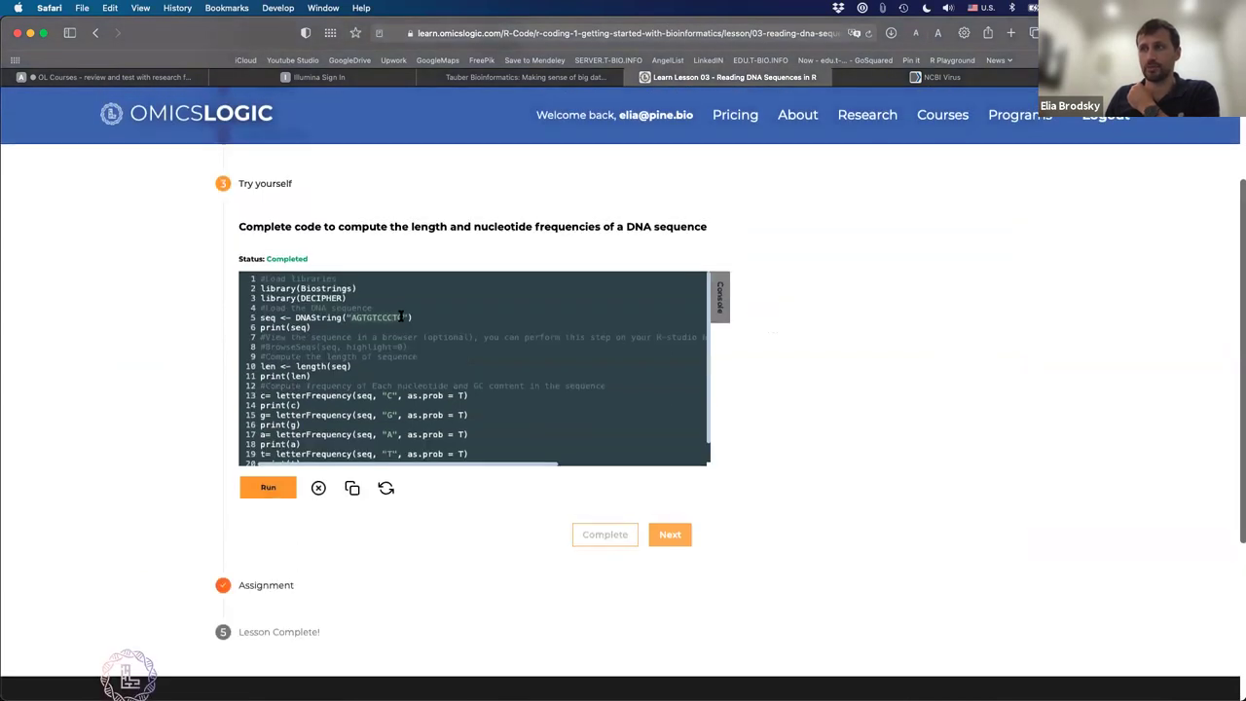
click(270, 495)
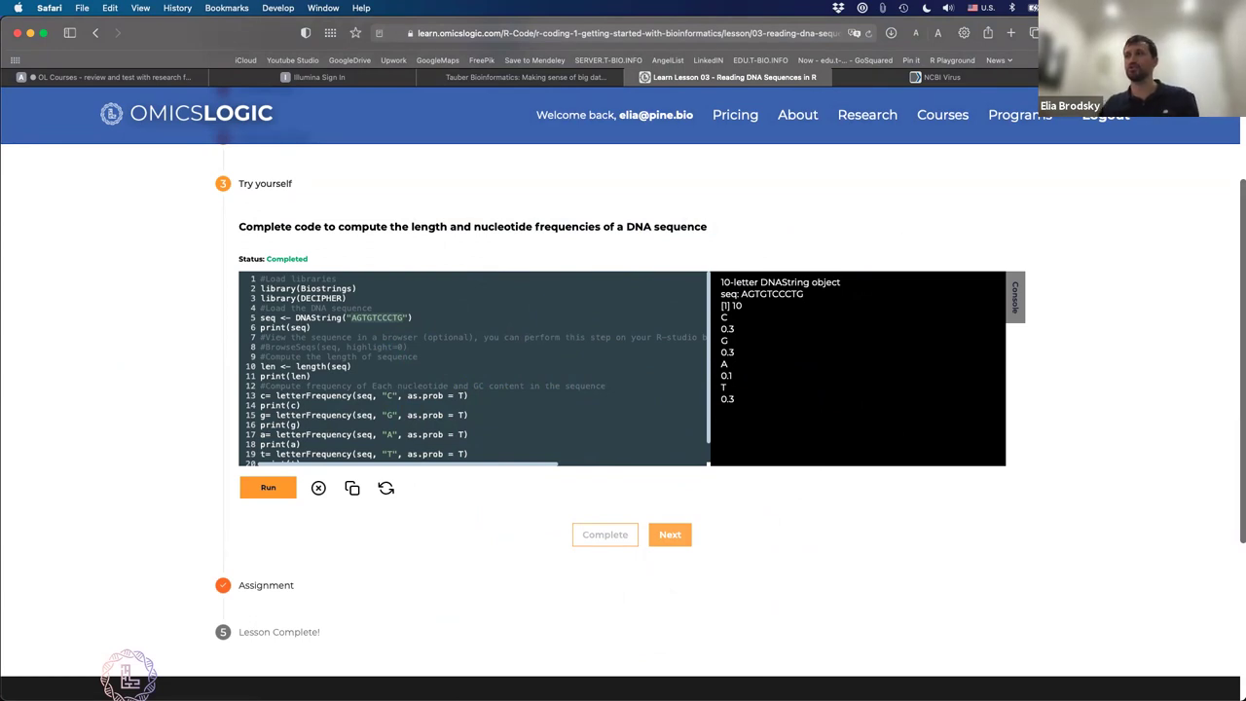
scroll(388, 293, up, 5)
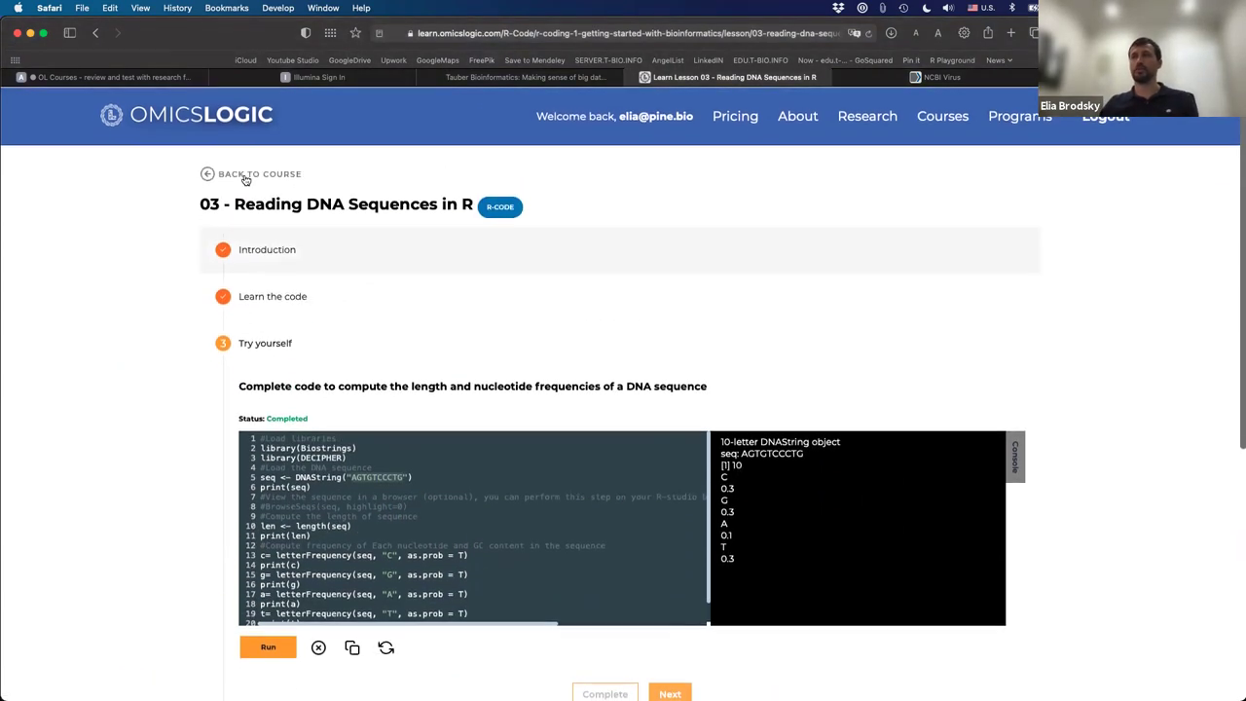
Return to the course catalogue and search it for "python"
click(242, 172)
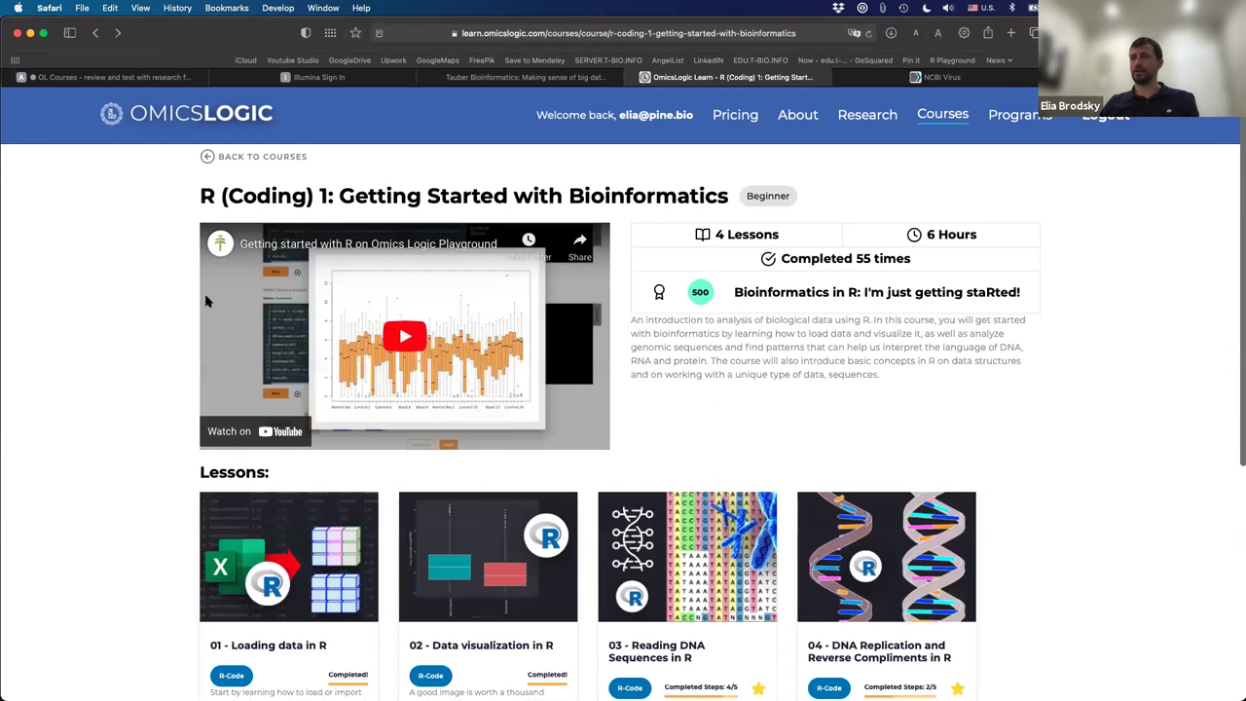
click(235, 159)
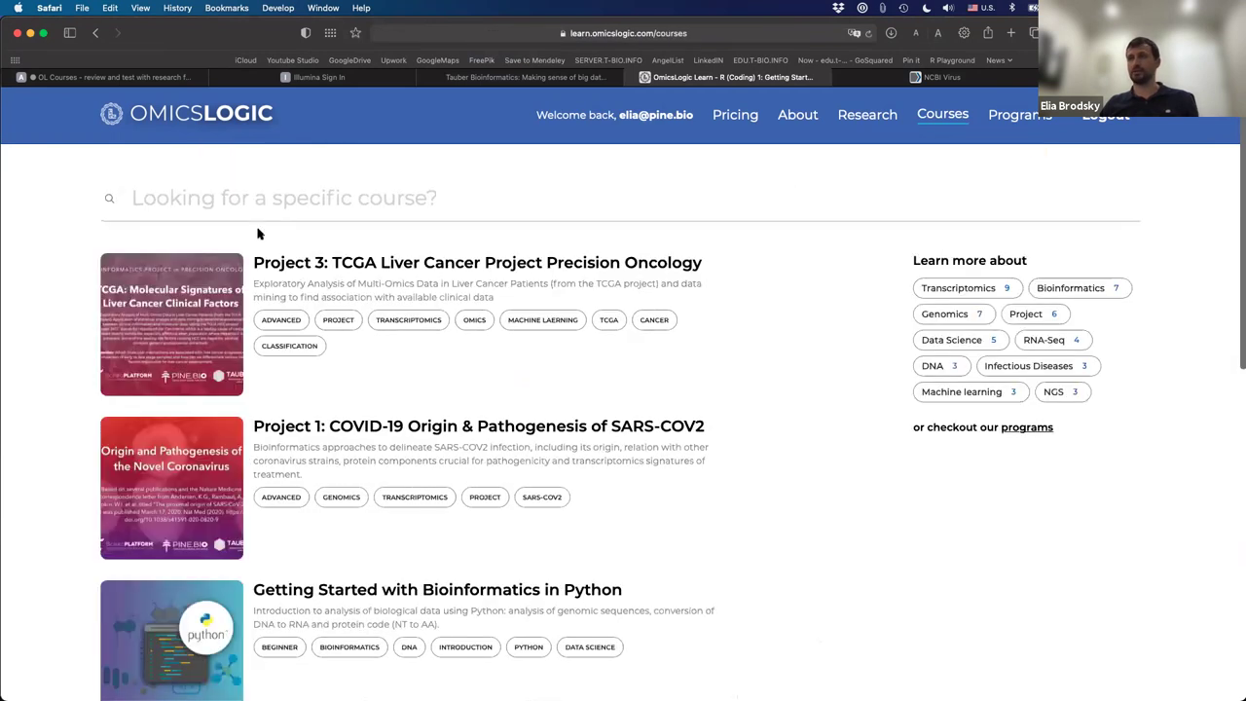
click(219, 355)
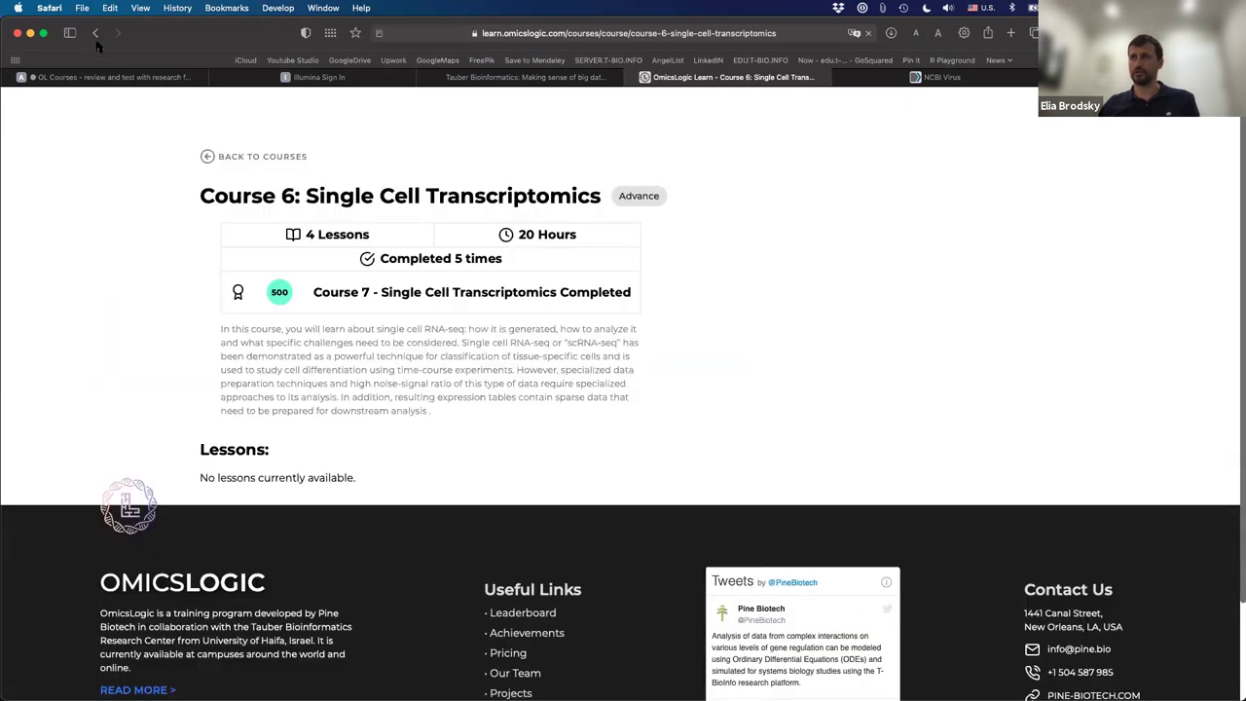
click(94, 33)
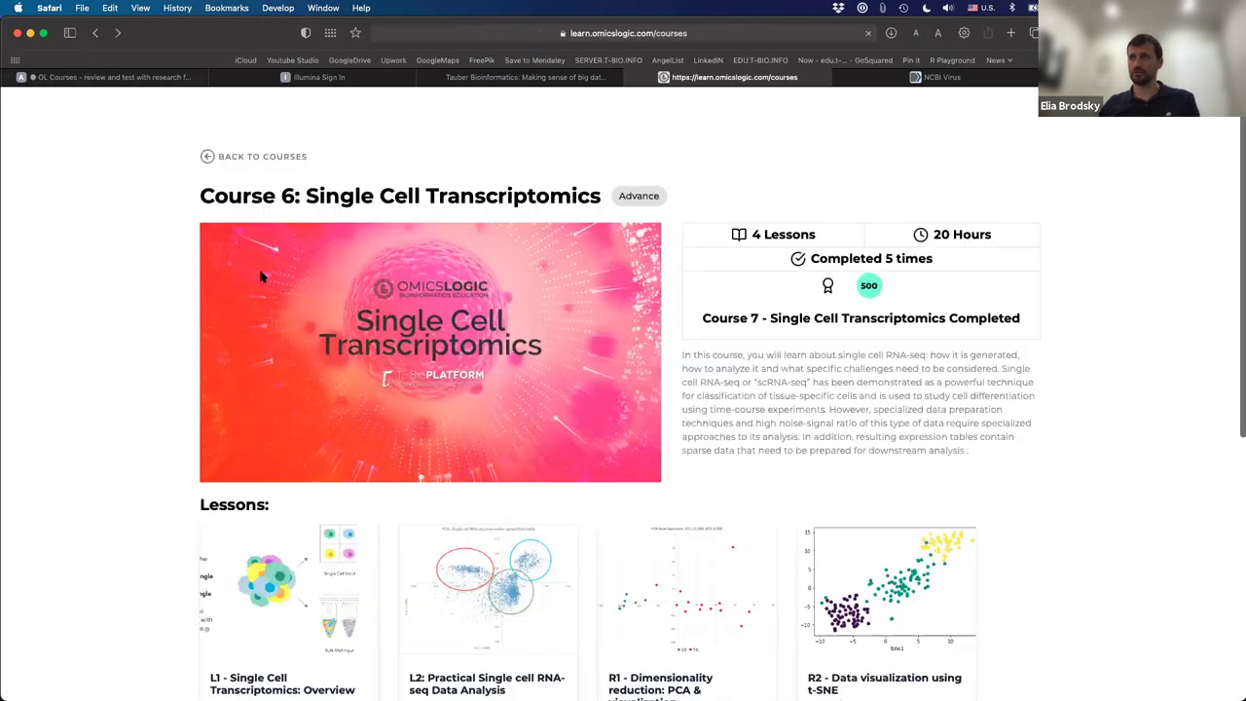
scroll(206, 440, down, 2)
click(123, 454)
text(python)
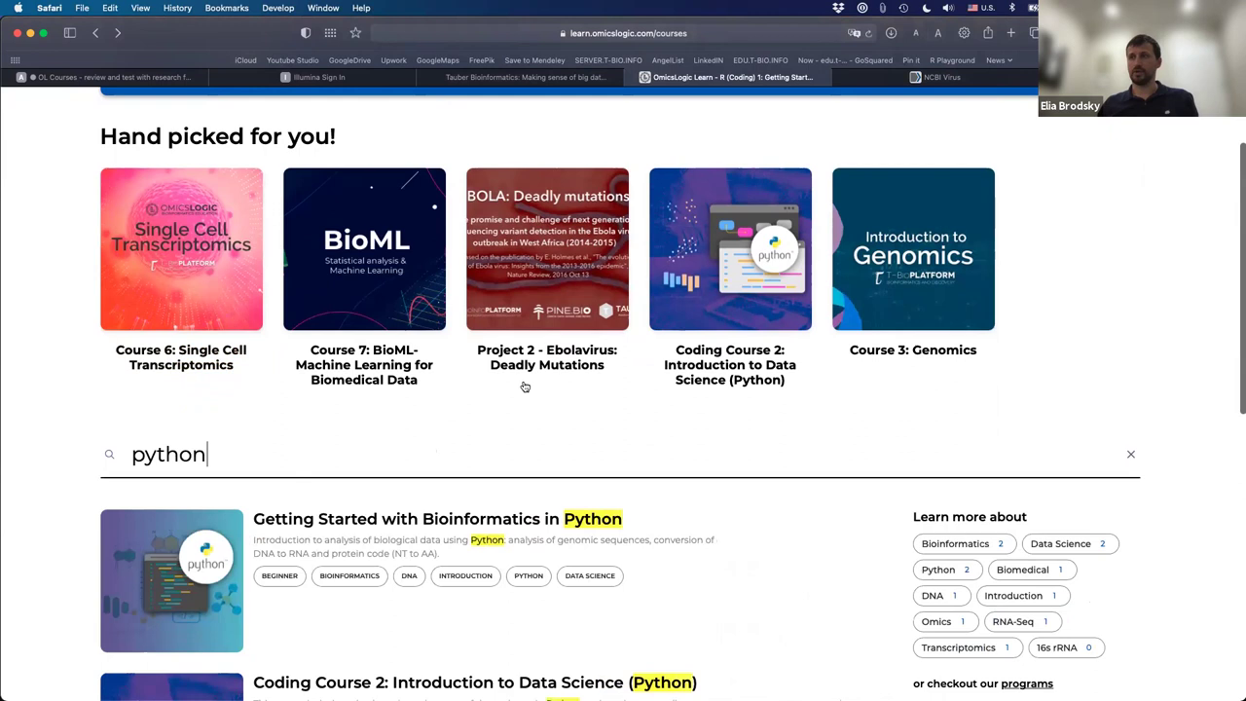
View the lesson "03 - Reading DNA using Python" from "Getting Started with Bioinformatics in Python", closing it to return to the T-BioInfo pipeline page
scroll(487, 394, down, 2)
click(429, 427)
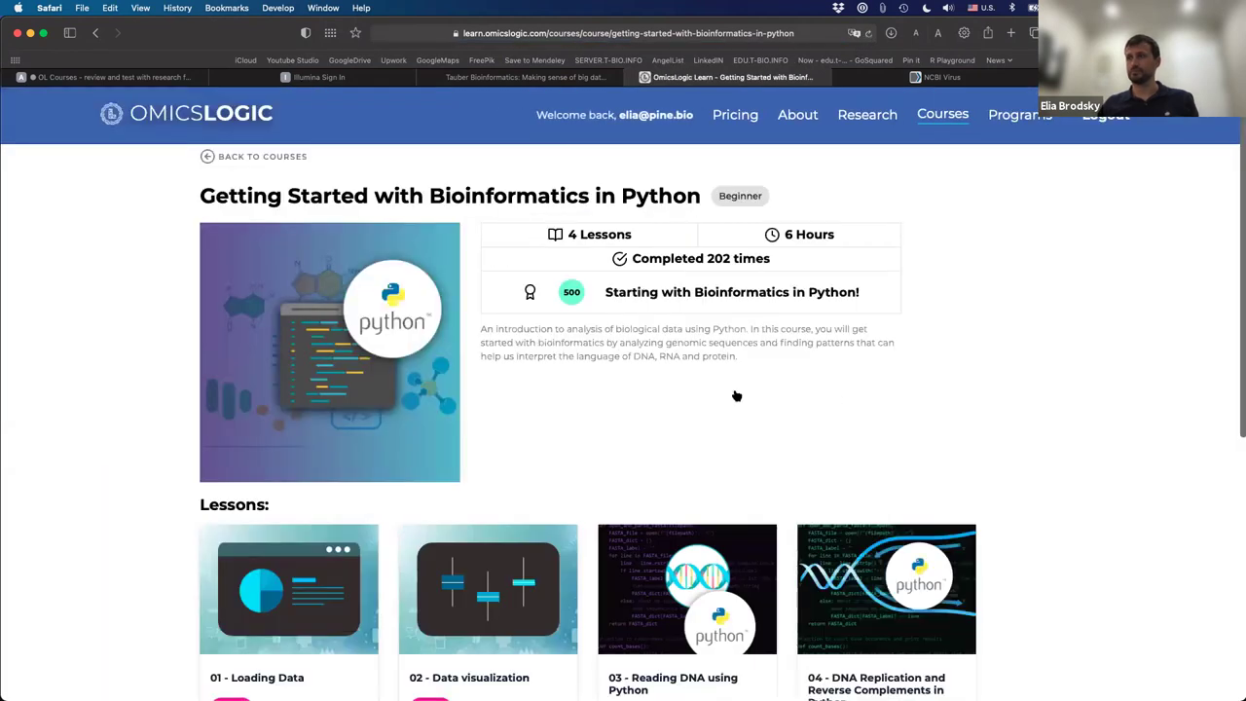
scroll(737, 395, down, 5)
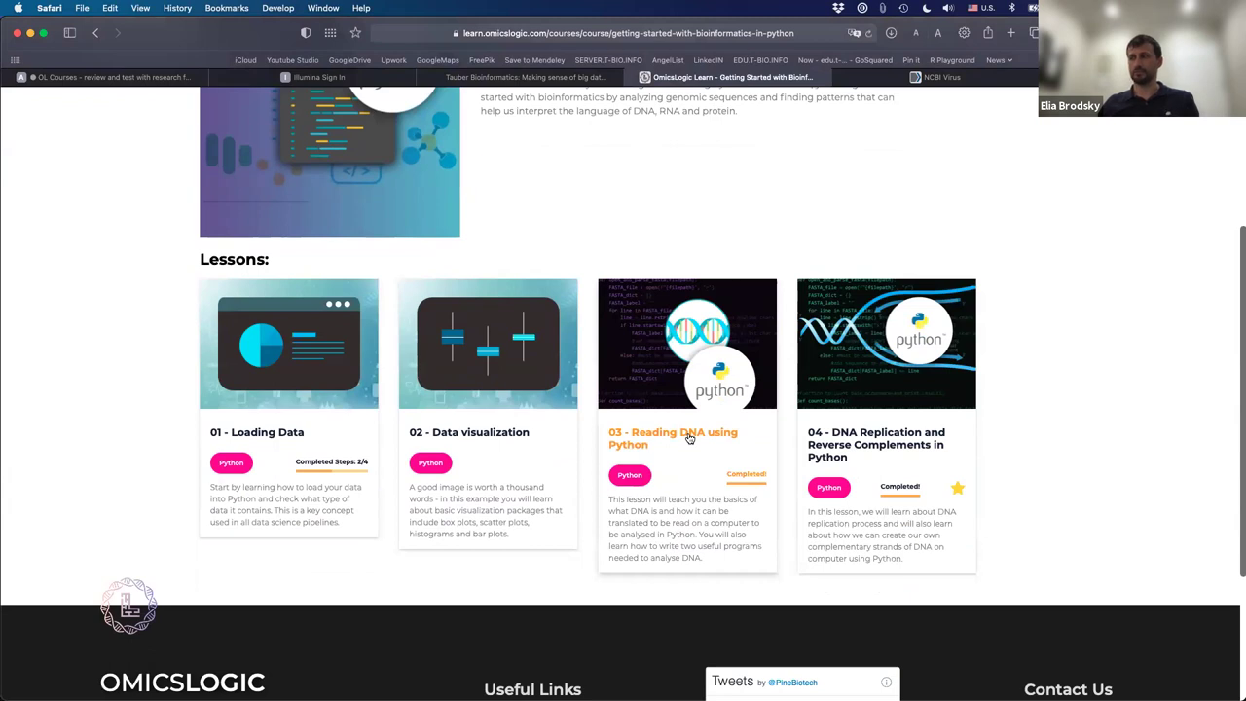
click(689, 438)
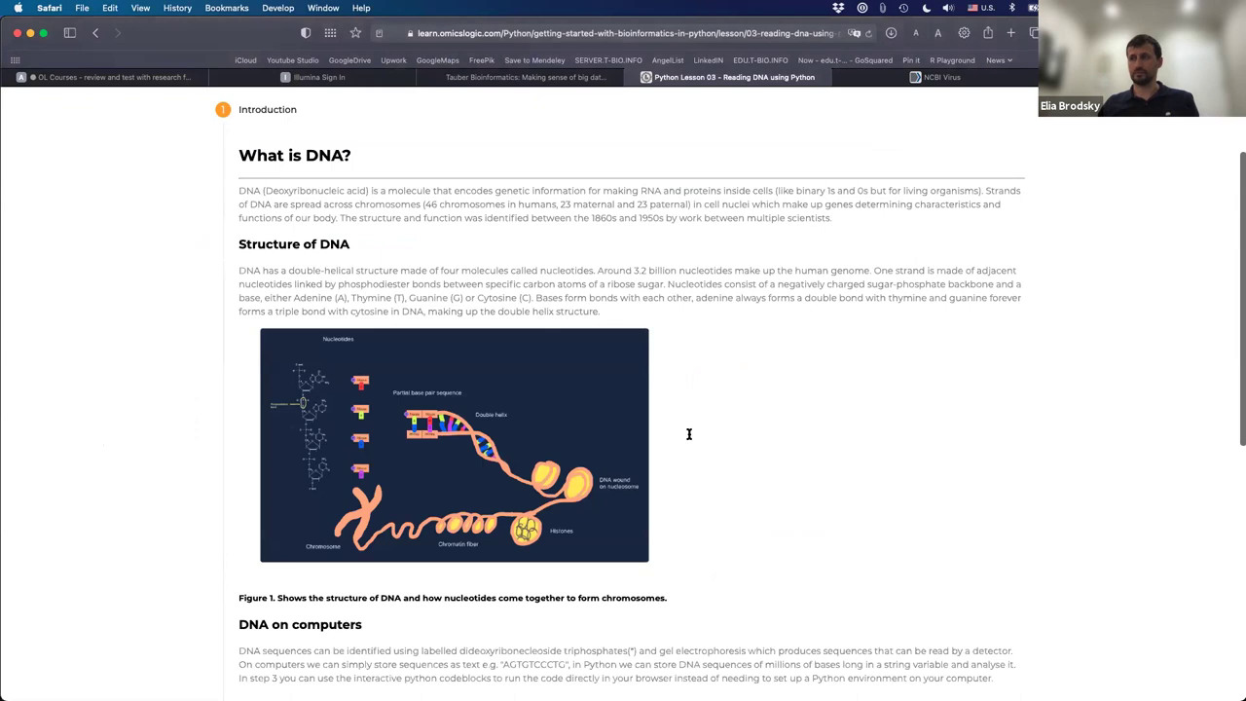
scroll(732, 299, up, 3)
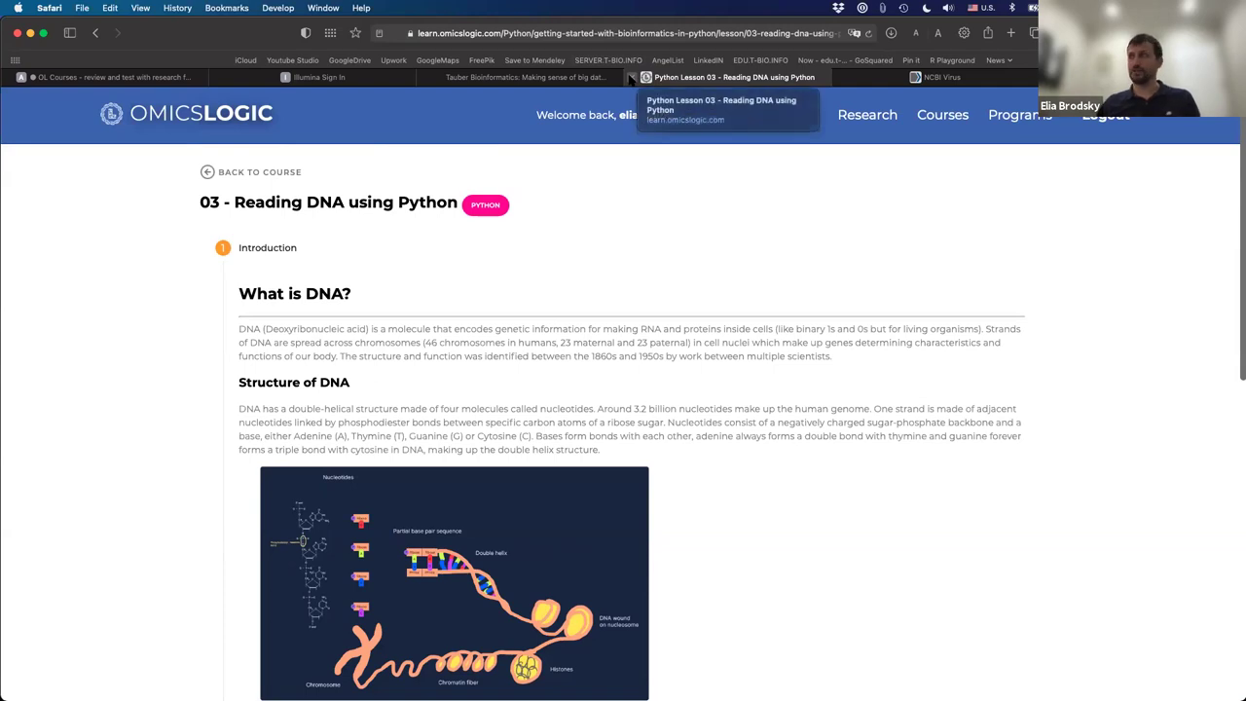
click(630, 78)
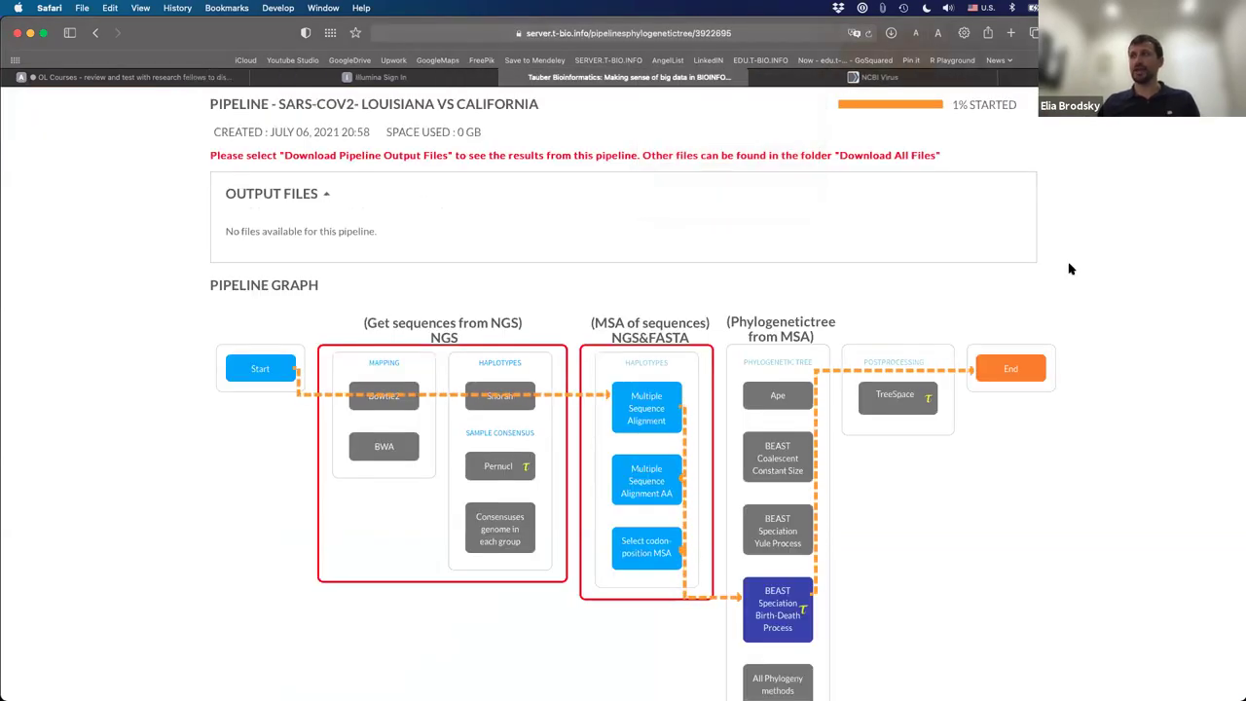